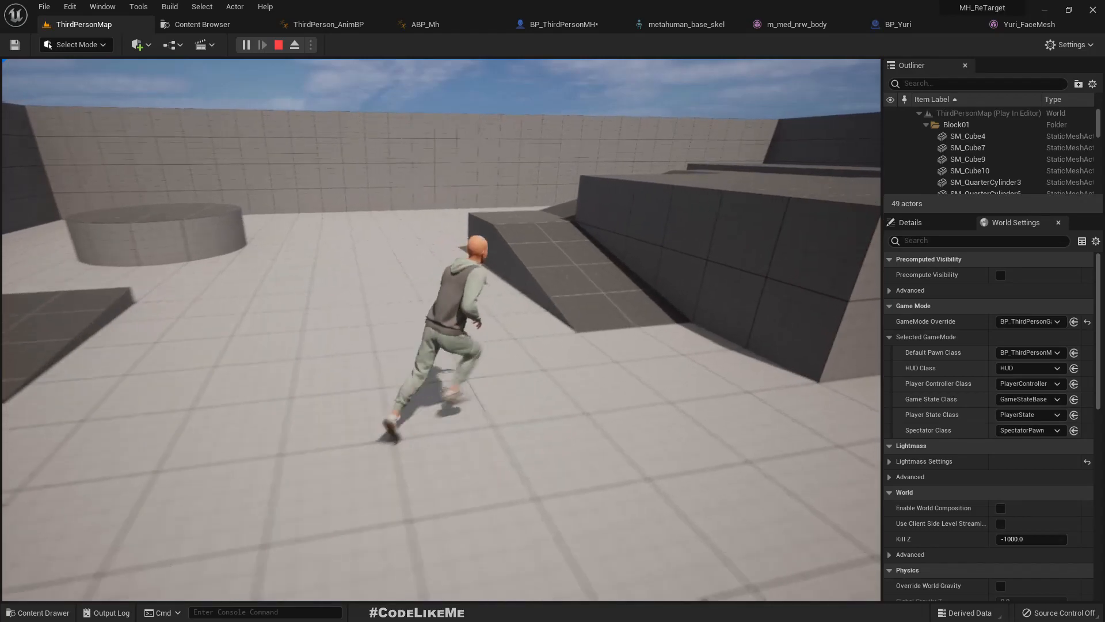
- Test the MetaHuman character's movement by running it around the ramps and blocks of the level, and end the play session
key(a)
key(d)
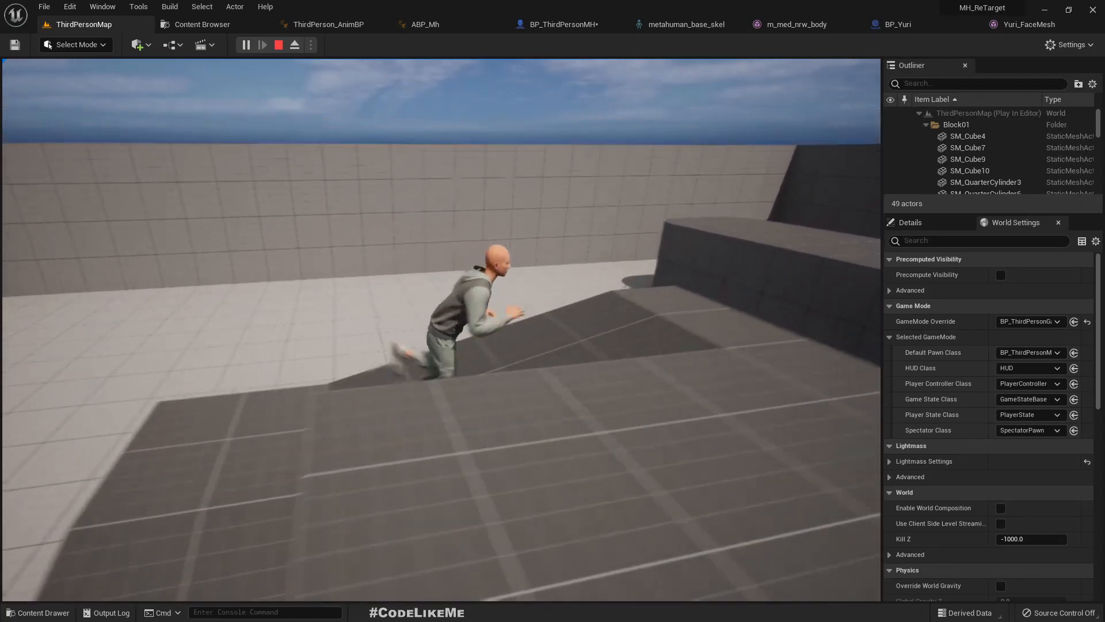
key(s)
key(w)
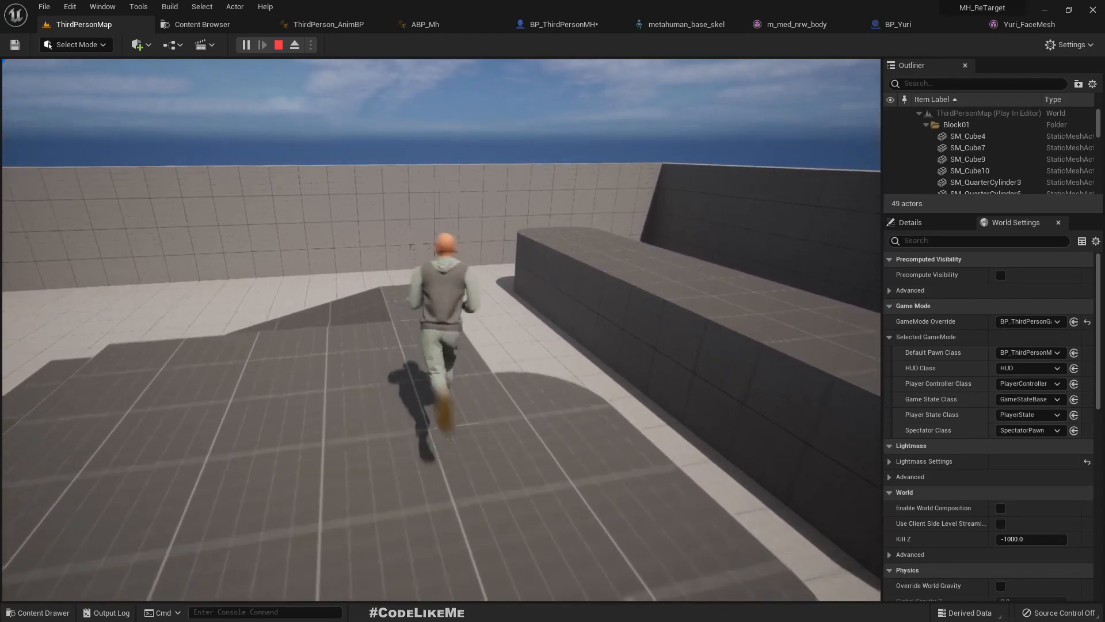
key(s)
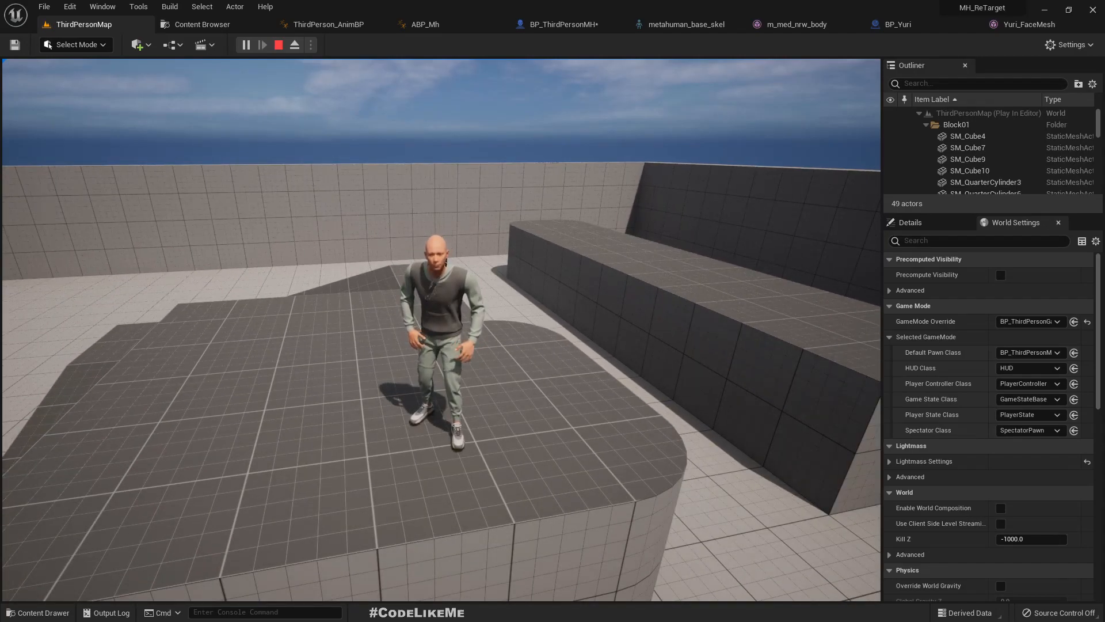
key(w)
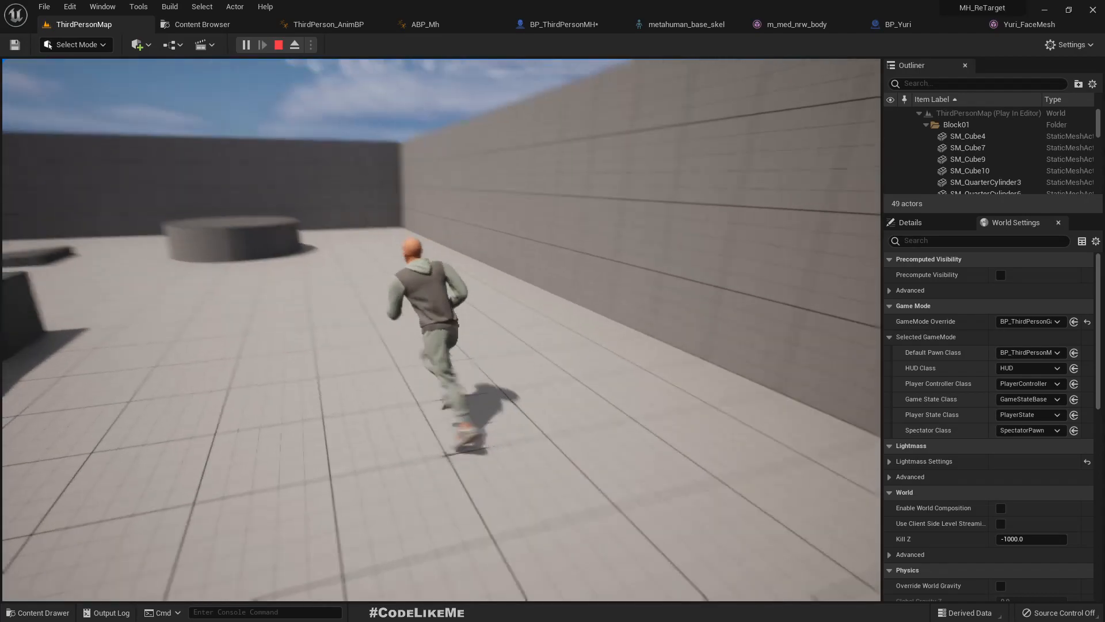
key(Escape)
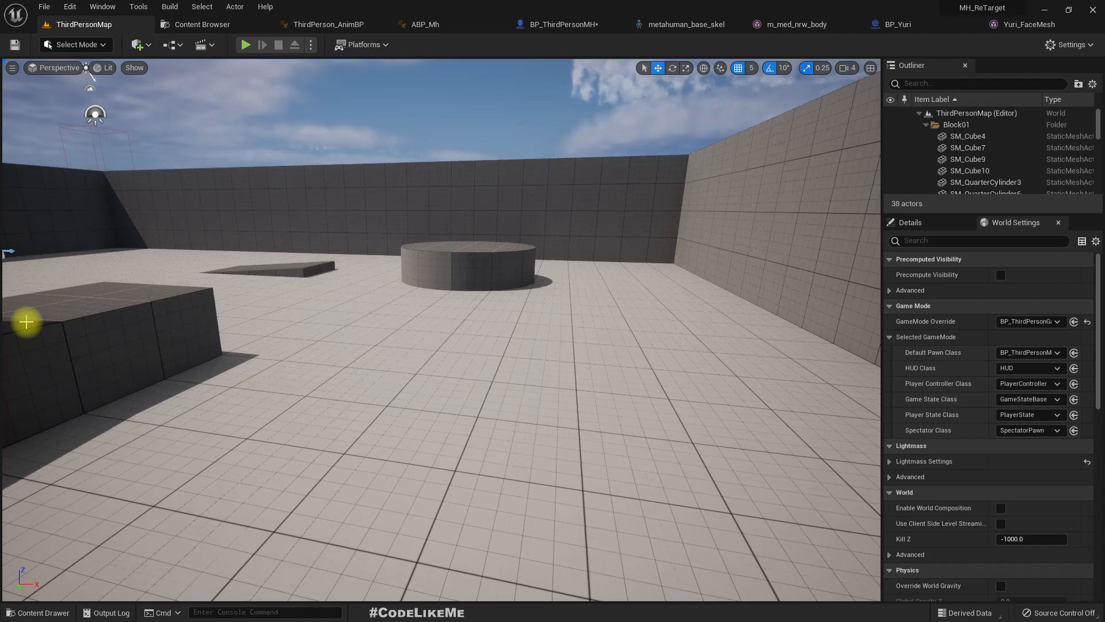
- Examine the retargeting assets in the project's Retarget folder, including IKRetargeter, IKRig_Mannequin and IKRig_MH
right_drag(534, 349, 533, 350)
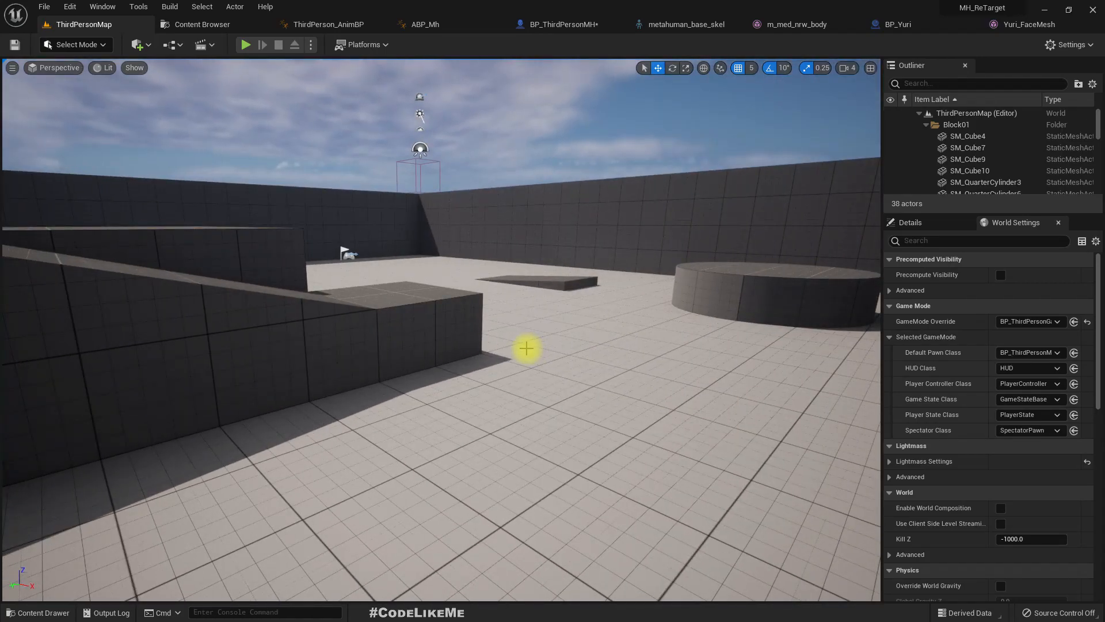
click(201, 7)
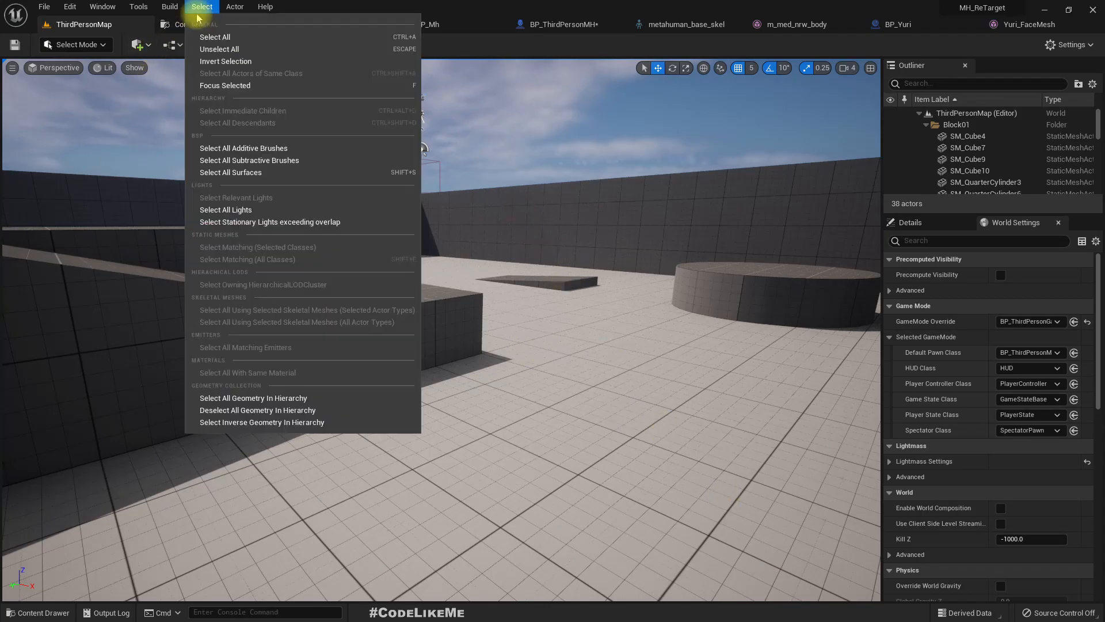
click(176, 23)
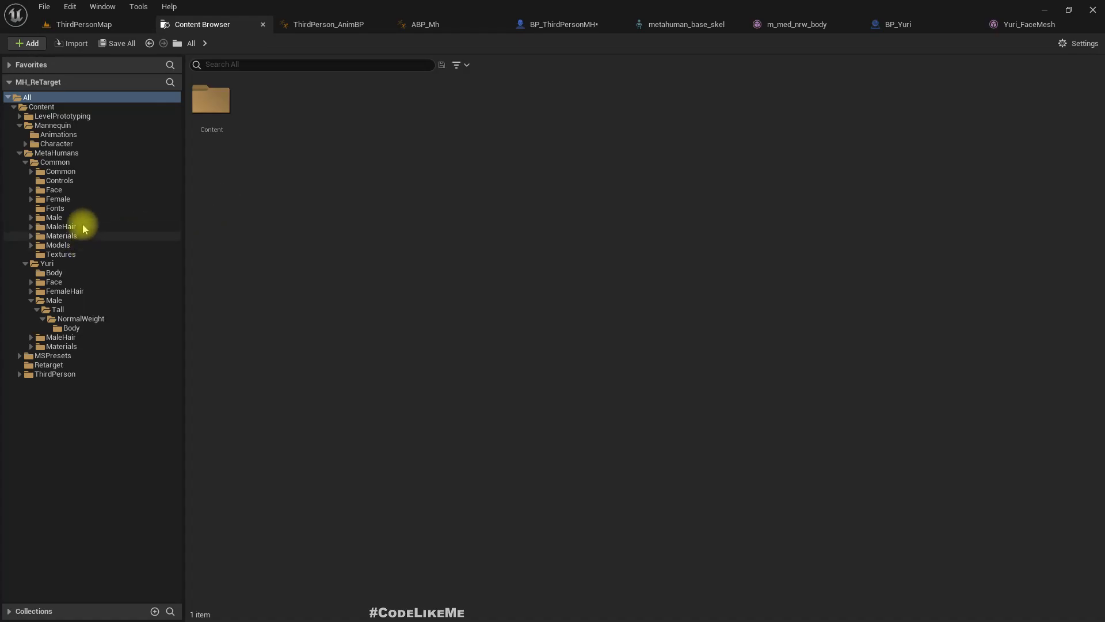
click(49, 364)
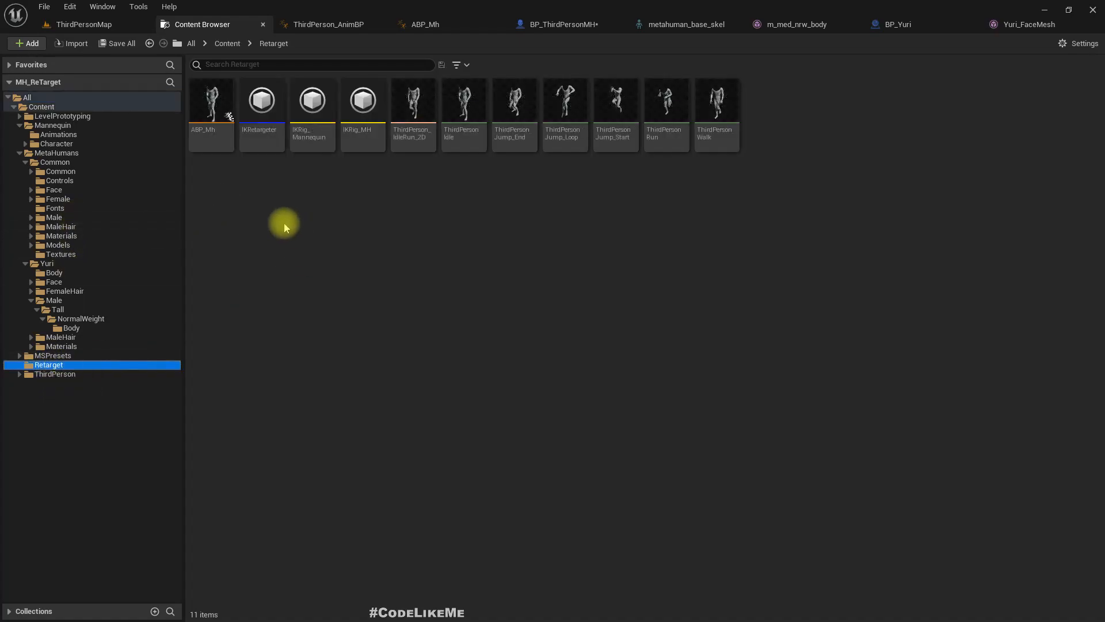
click(230, 92)
click(273, 107)
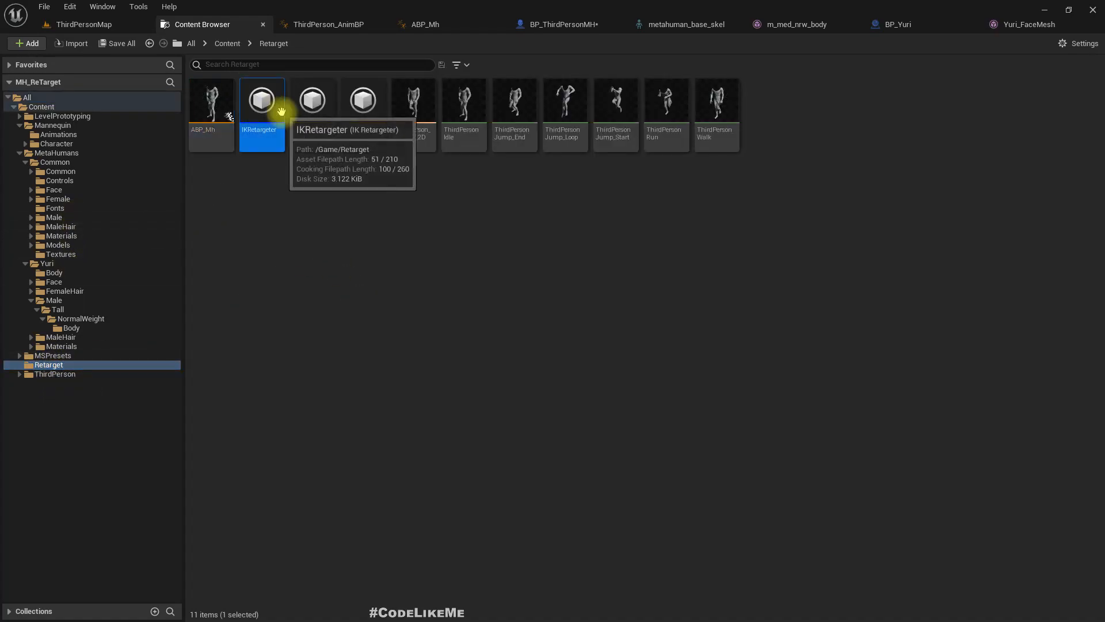
click(313, 93)
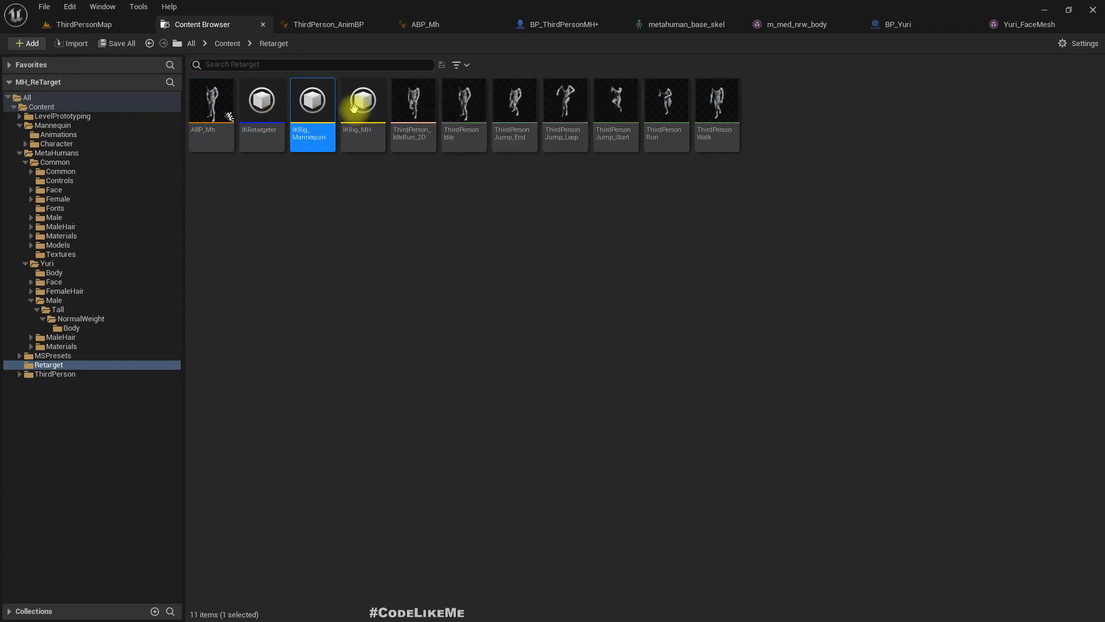
click(354, 108)
click(312, 99)
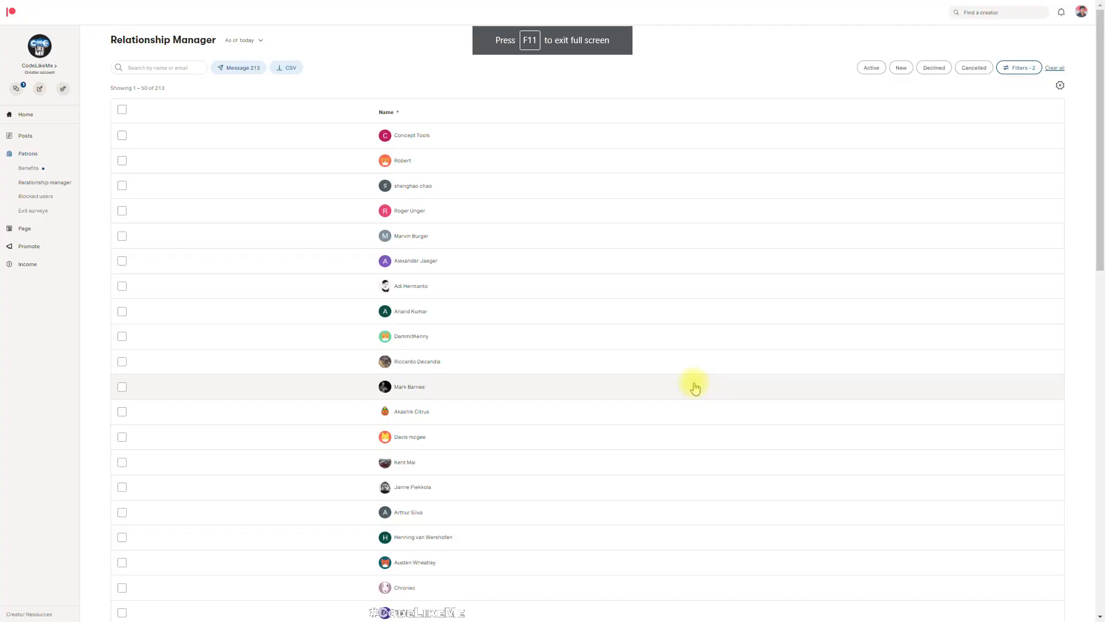
- Switch to the Patreon page in the browser and look through the successive pages of the patron list
scroll(693, 385, down, 10)
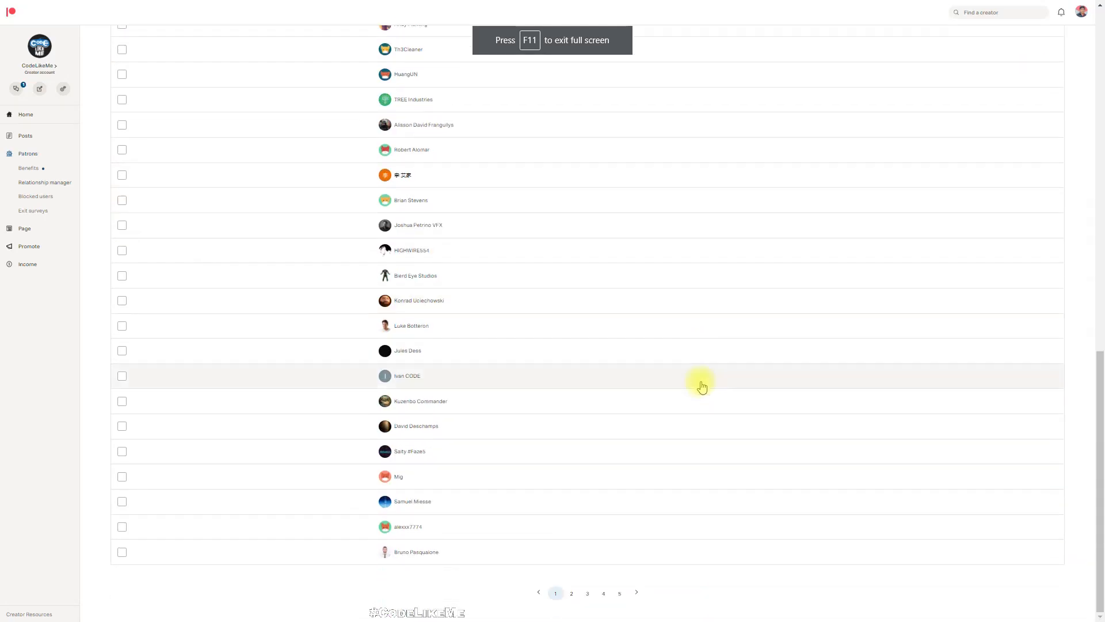
click(575, 592)
scroll(611, 234, down, 10)
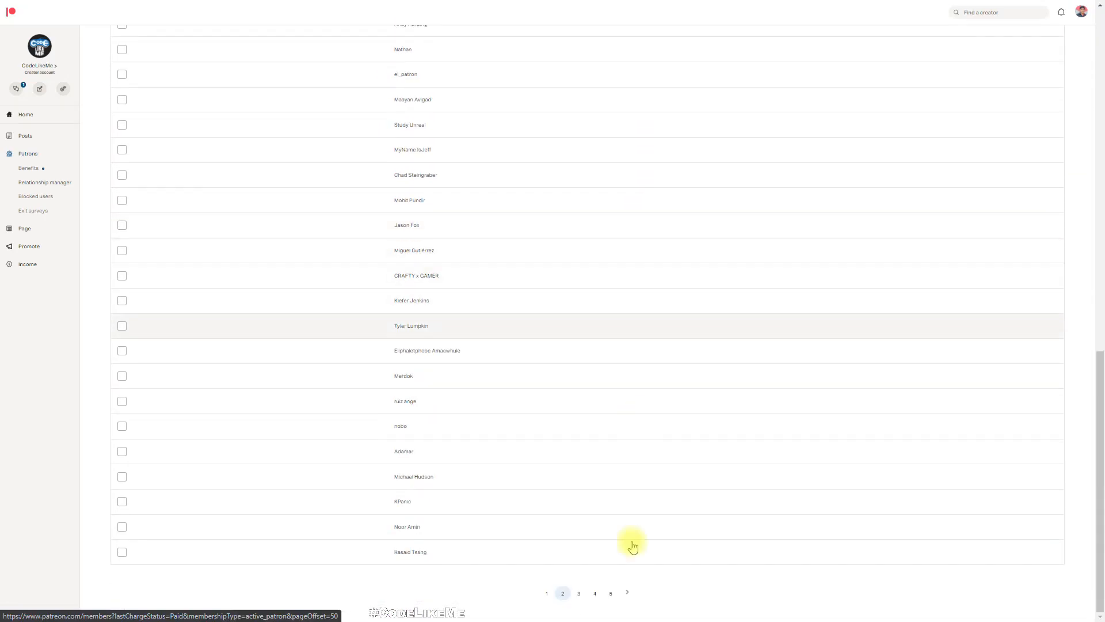
click(579, 594)
scroll(629, 343, down, 10)
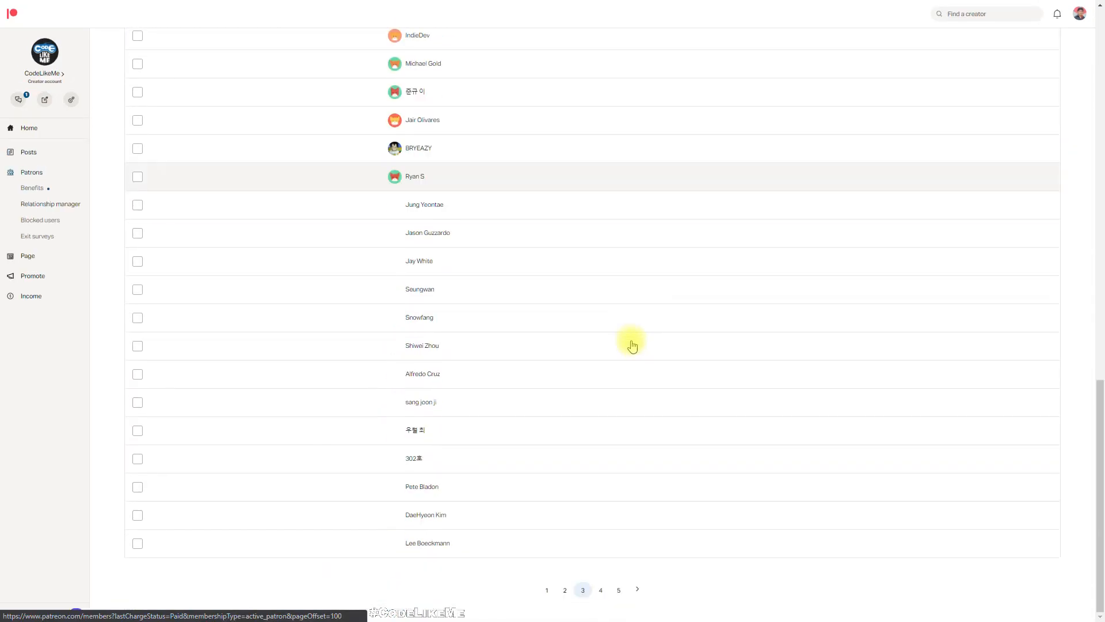
click(637, 589)
scroll(585, 254, down, 10)
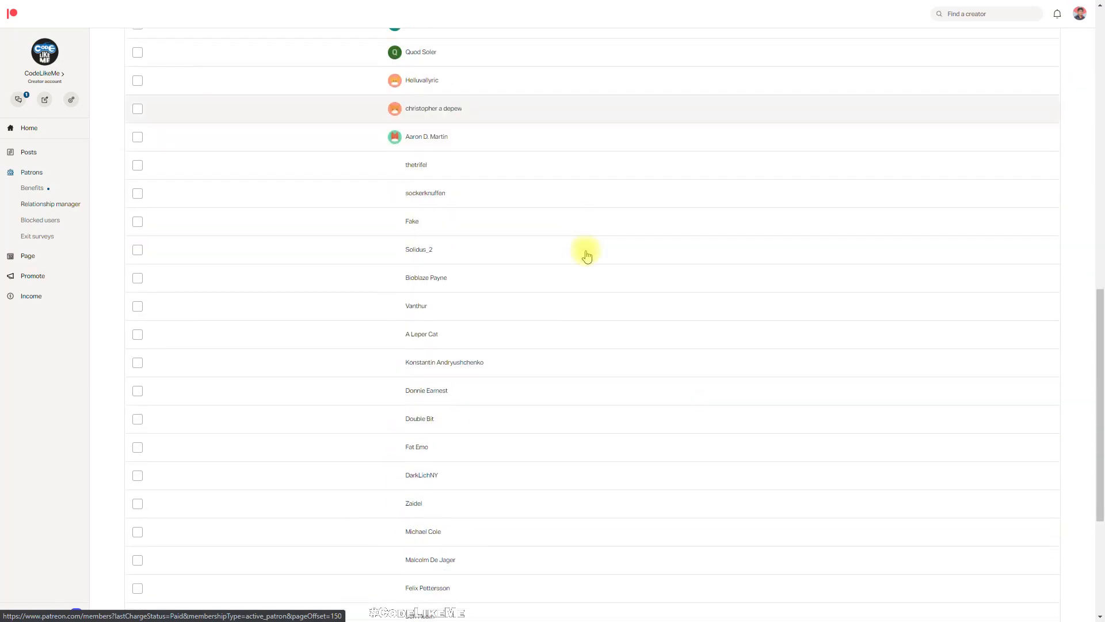
click(620, 593)
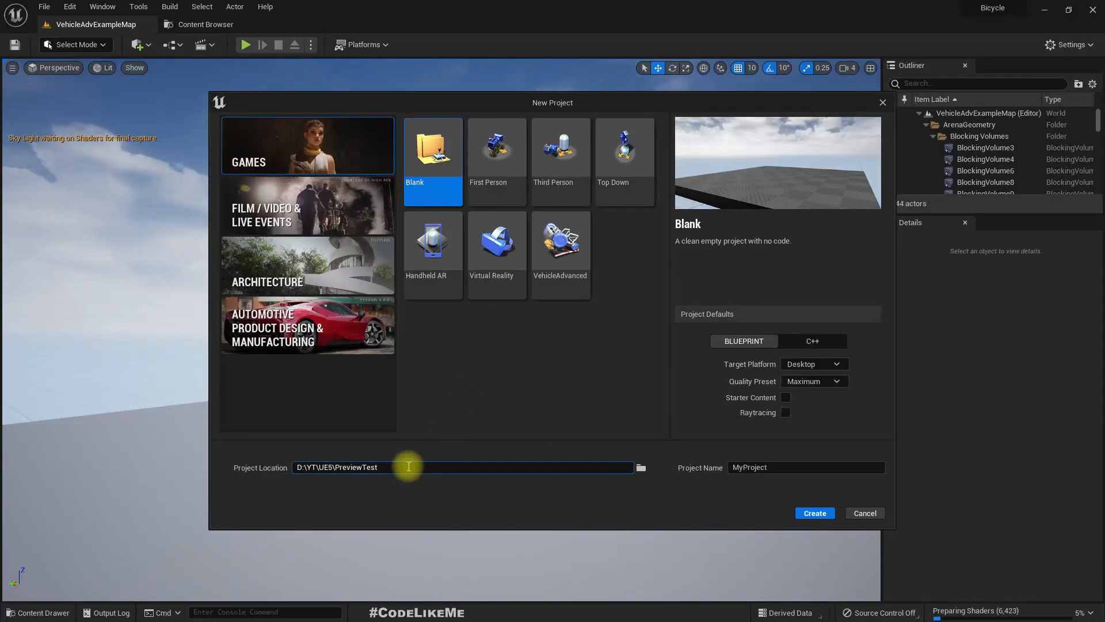
- Create a Blueprint project from the Third Person template, named MH_ReTarget and located in D:\YT\UE5\
drag(409, 466, 336, 467)
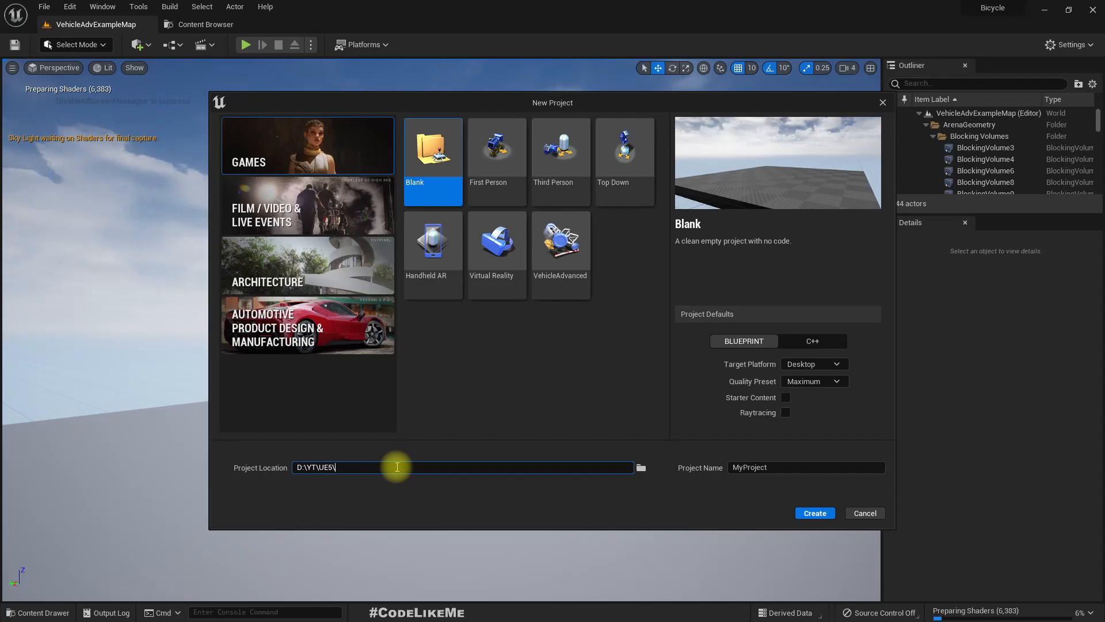
click(536, 203)
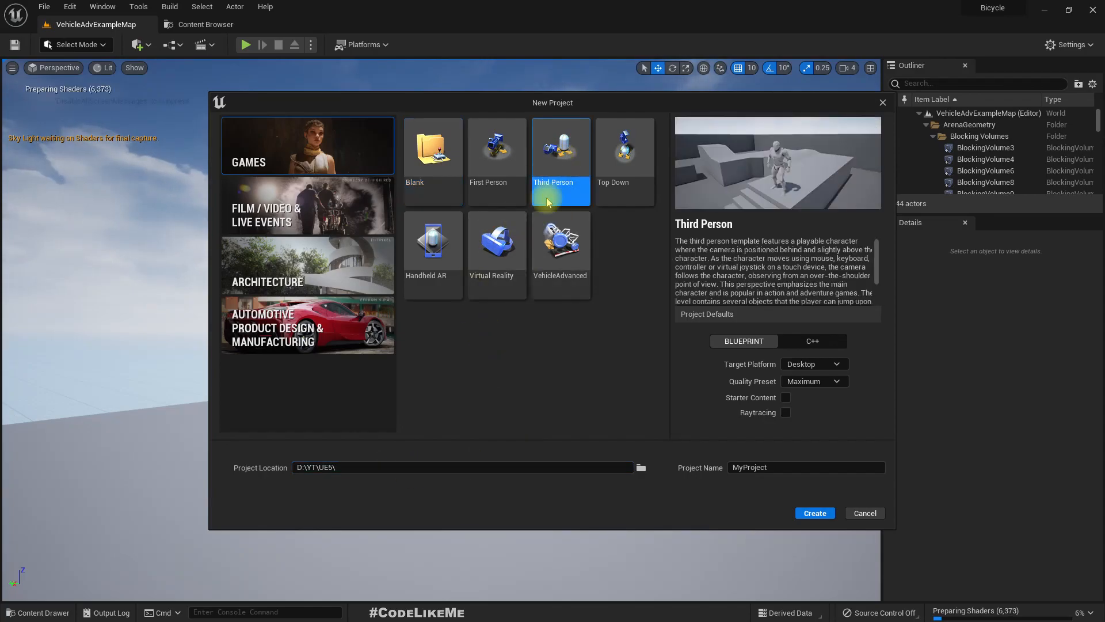
click(788, 466)
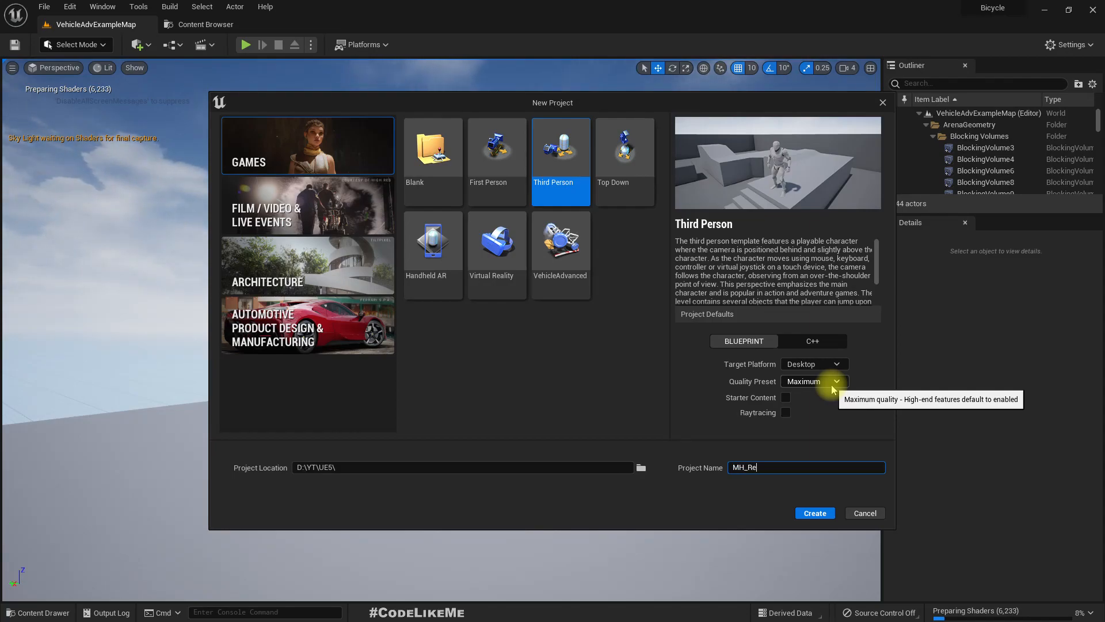
text(get)
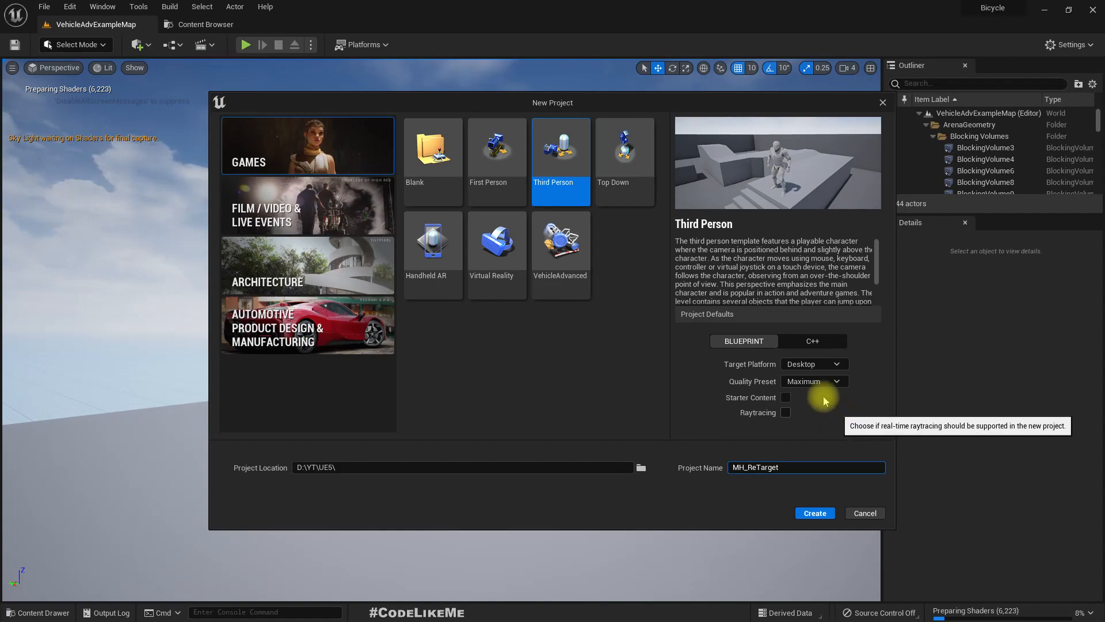
click(821, 517)
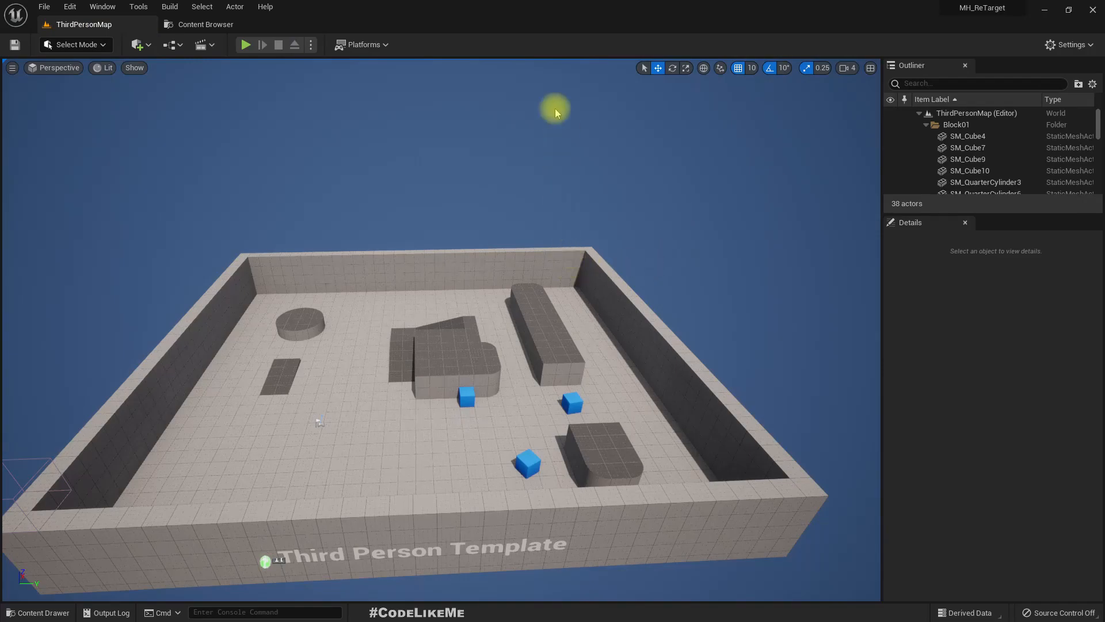
- Play-test the new level by running and jumping around with the default mannequin, and end the play session
click(245, 45)
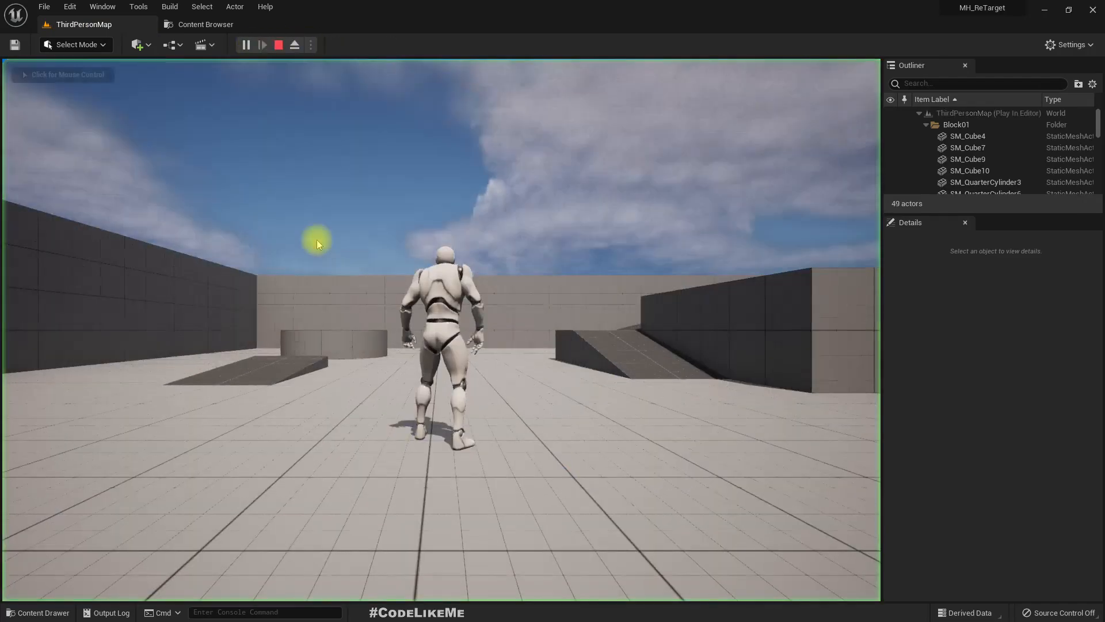
key(w)
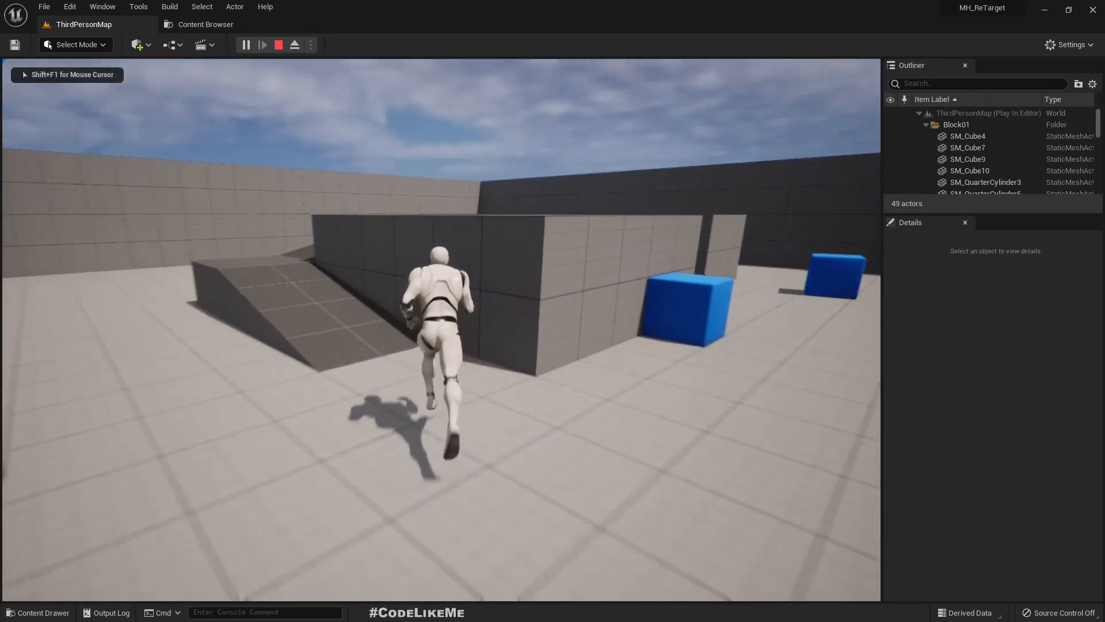
key(w)
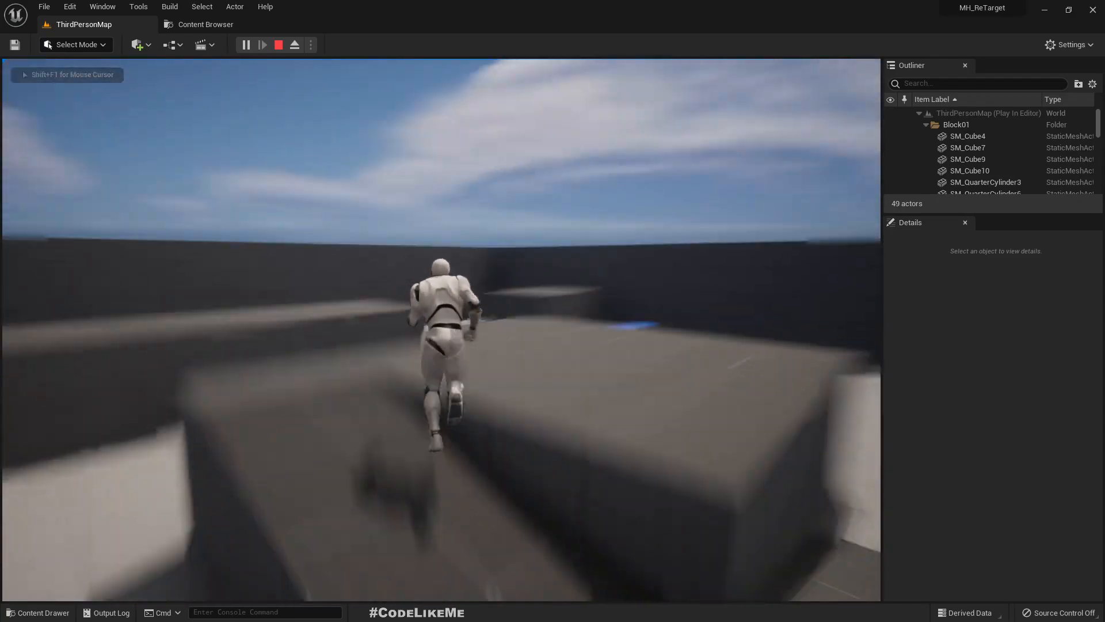
key(w)
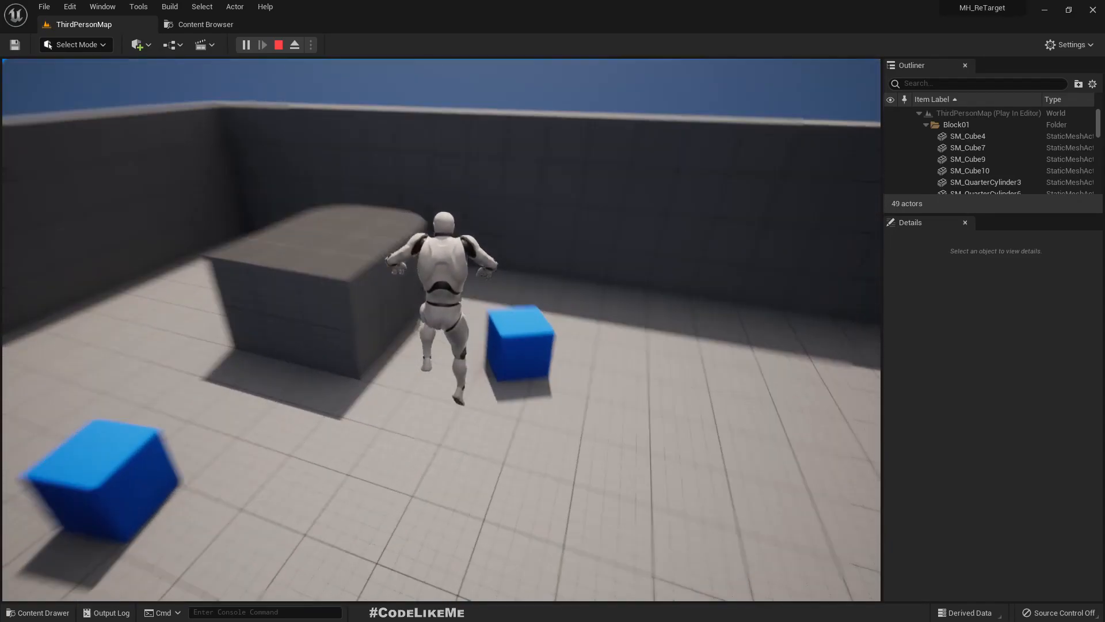
key(w)
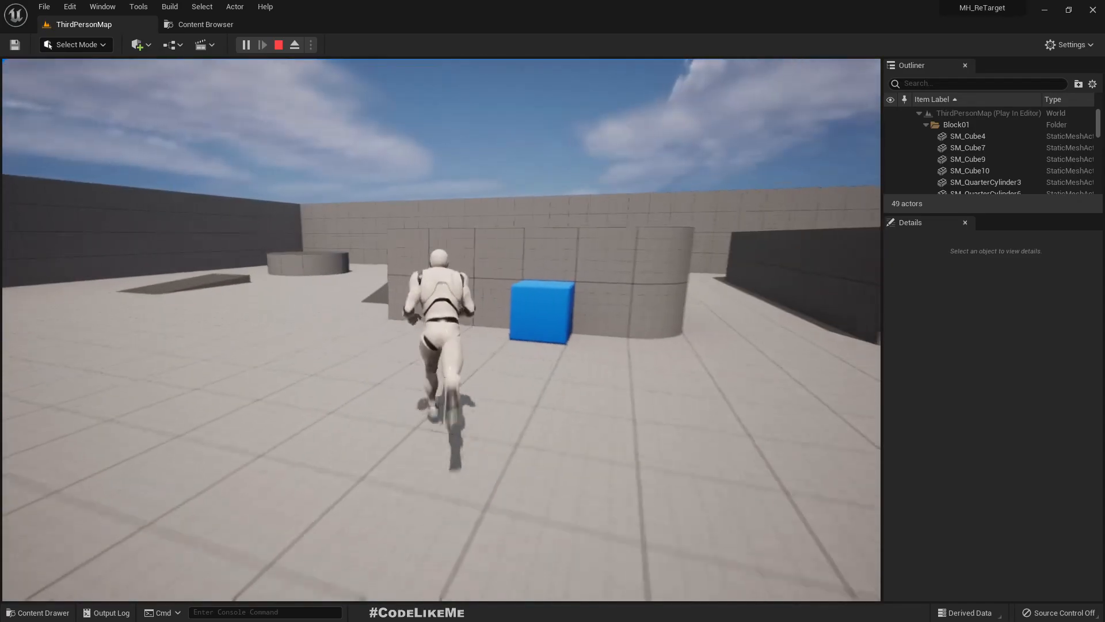
key(w)
key(space)
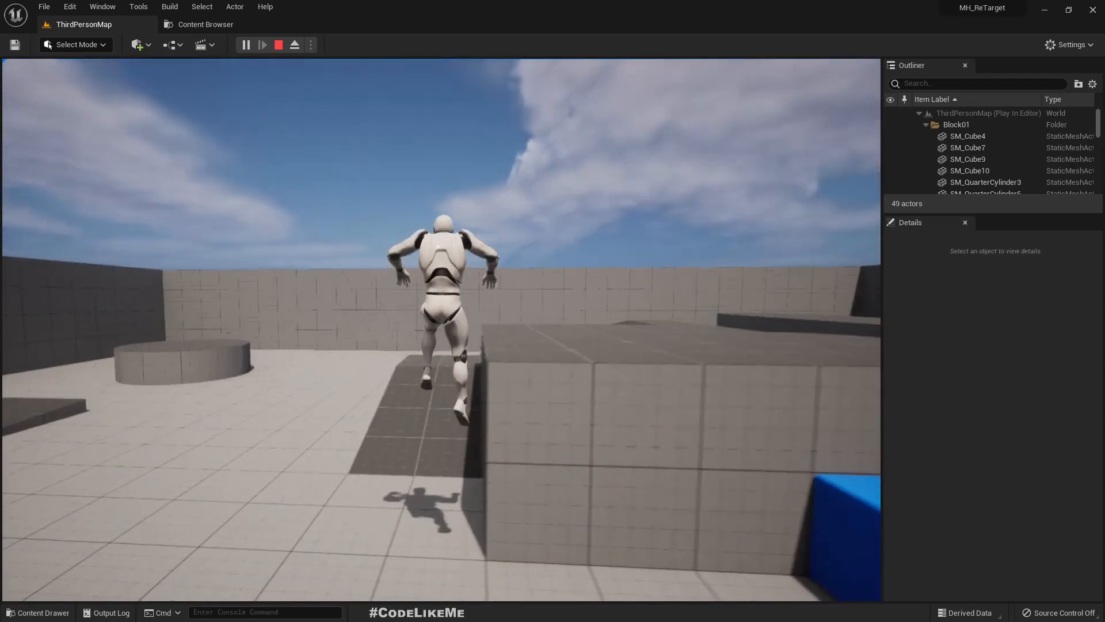
key(w)
key(Escape)
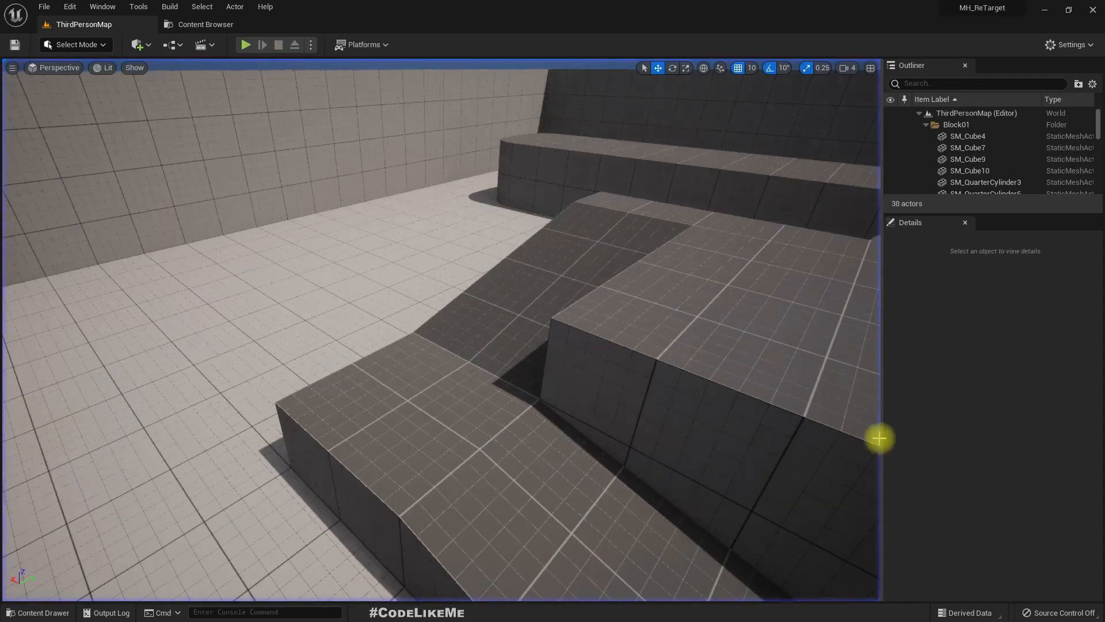
key(F11)
key(F11)
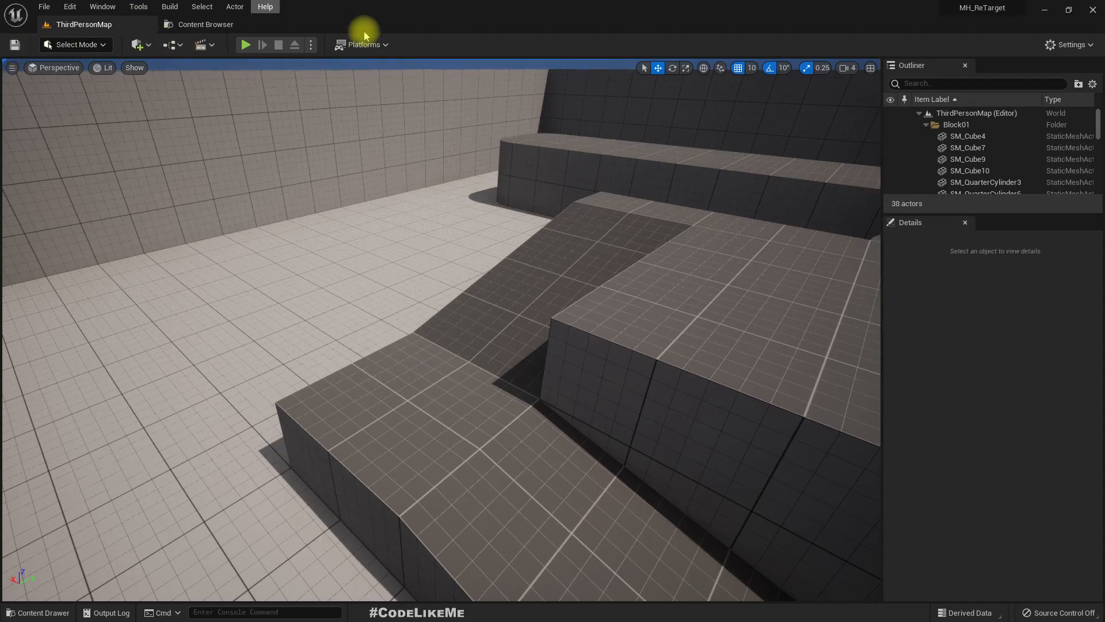
- Open Quixel Bridge from within the editor
click(145, 7)
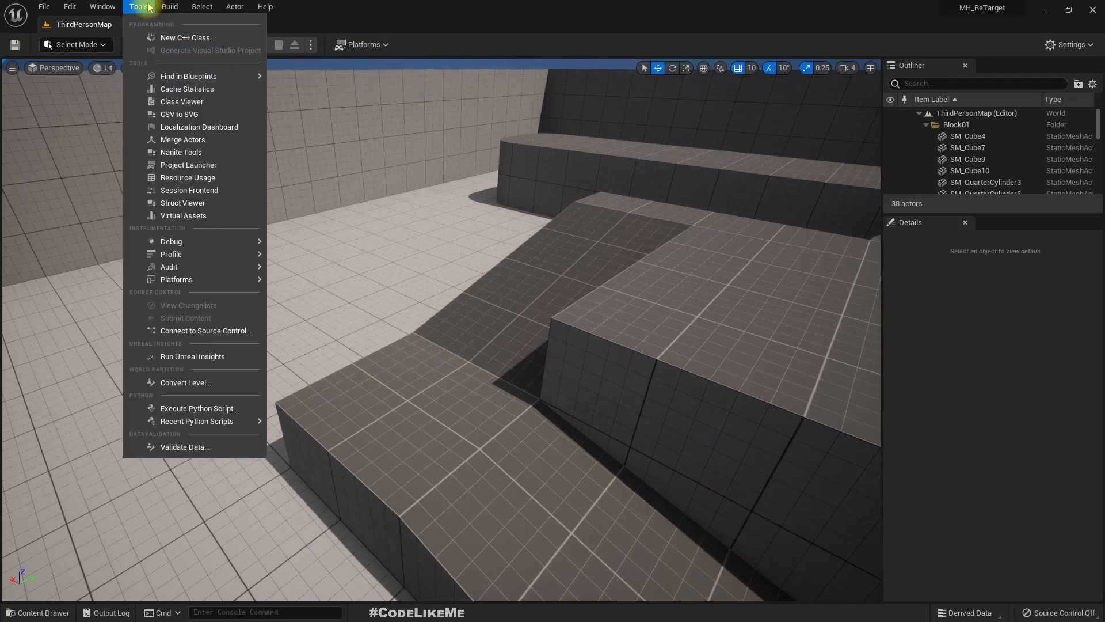
mouse_move(102, 10)
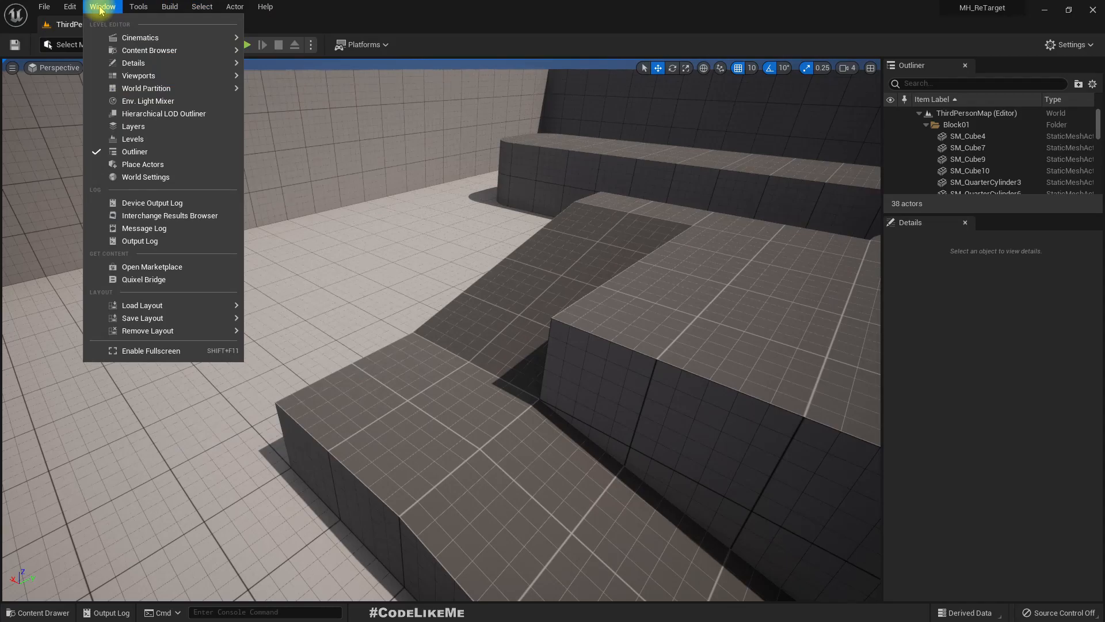
click(131, 280)
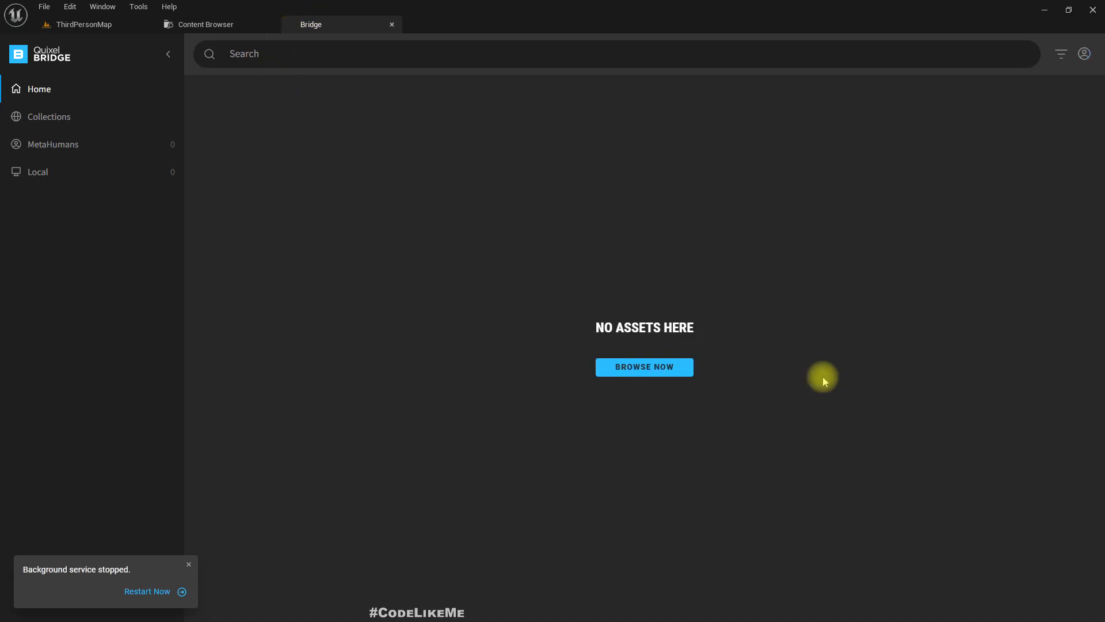
- Show the Content Browser and undock Bridge into a floating window over it
click(81, 26)
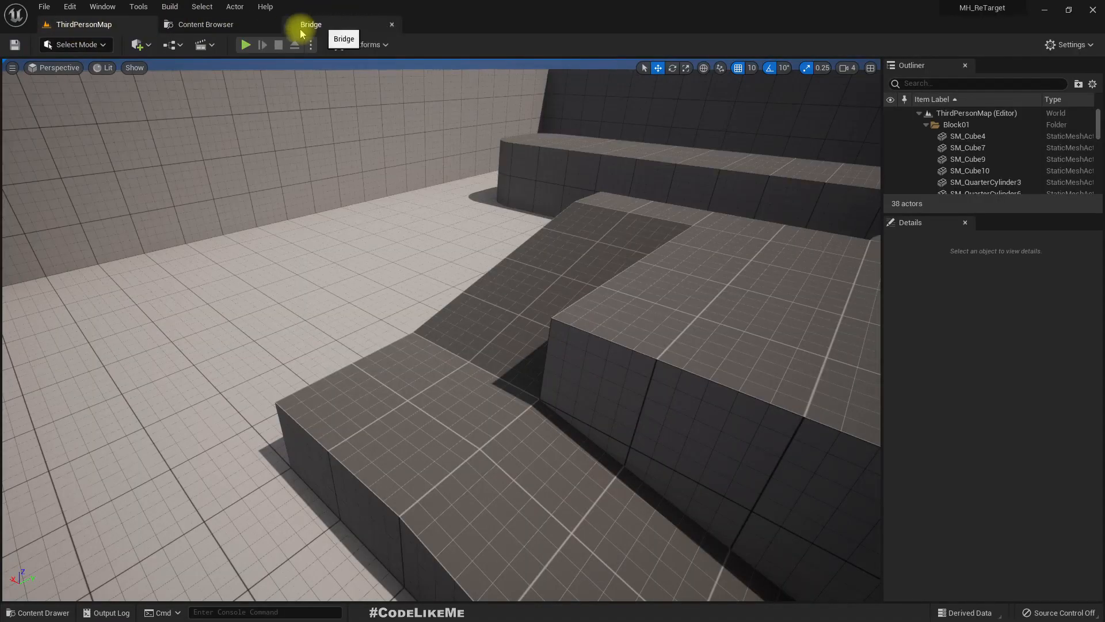
click(215, 25)
drag(322, 25, 316, 284)
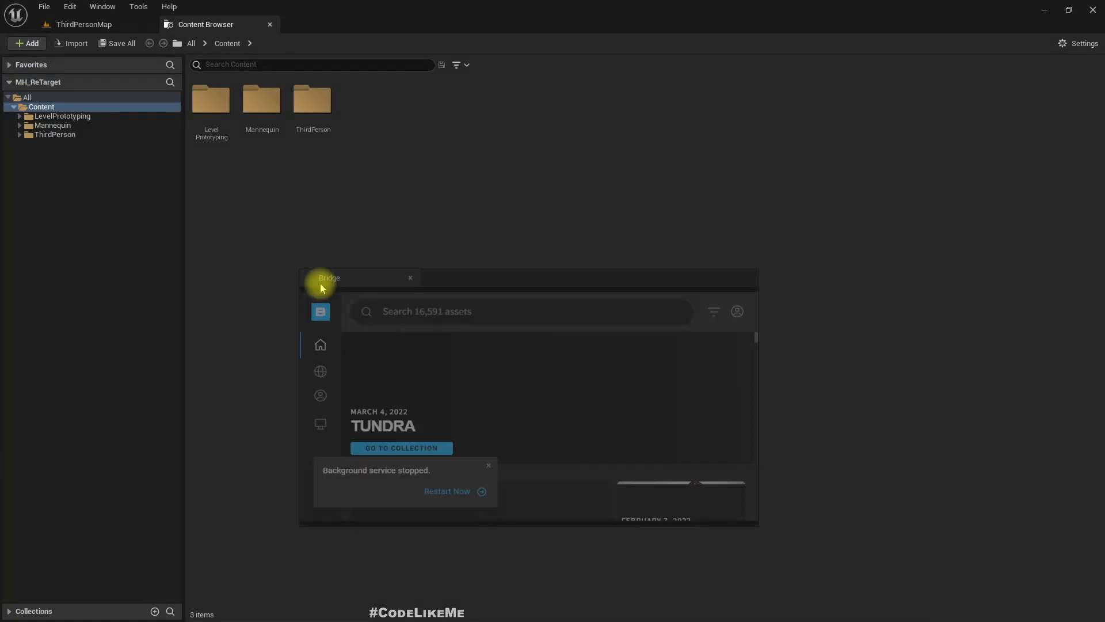
- Bring the ThirdPersonMap level editor forward and dock the floating Bridge window into the main editor as a tab
click(75, 24)
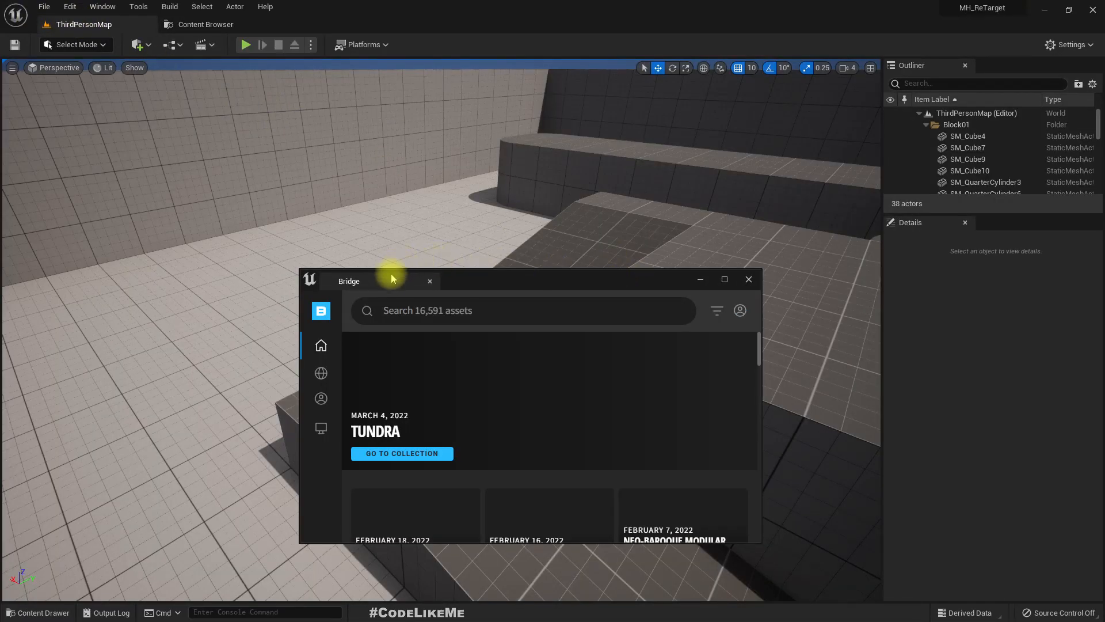
drag(385, 289, 308, 24)
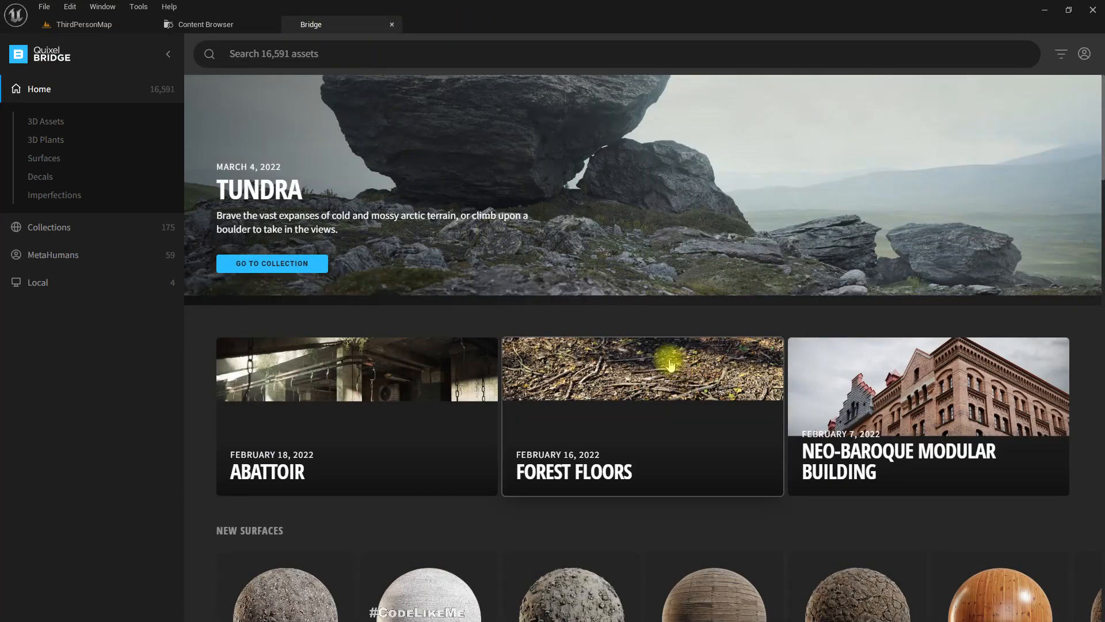
scroll(556, 361, down, 4)
scroll(518, 266, up, 5)
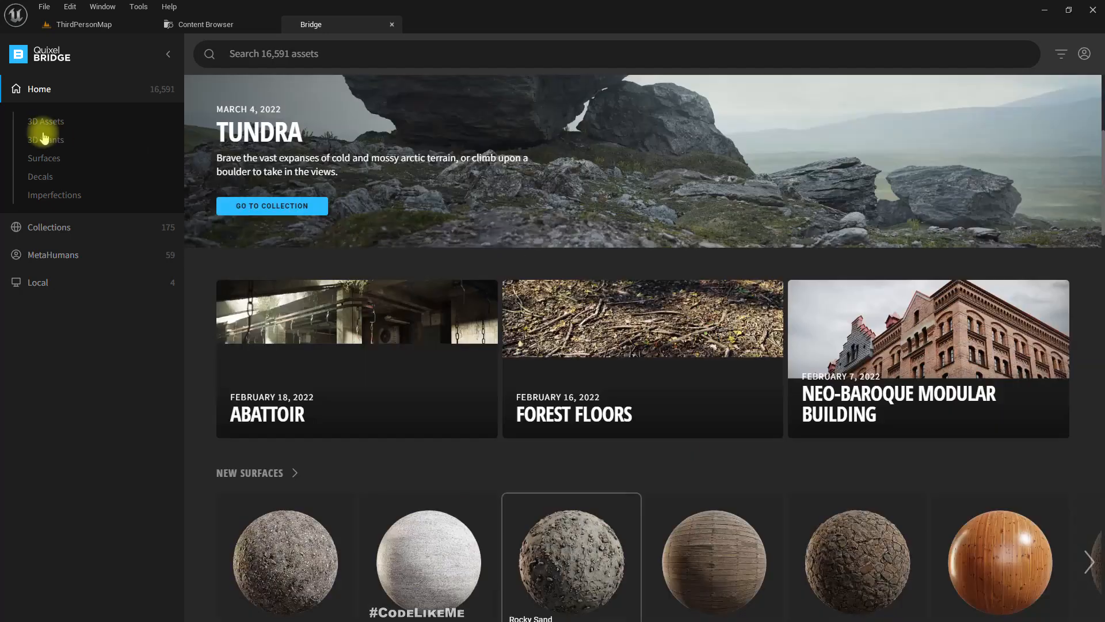
- Browse the MetaHuman presets, list the locally downloaded MetaHumans, and add Yuri to the project
click(46, 254)
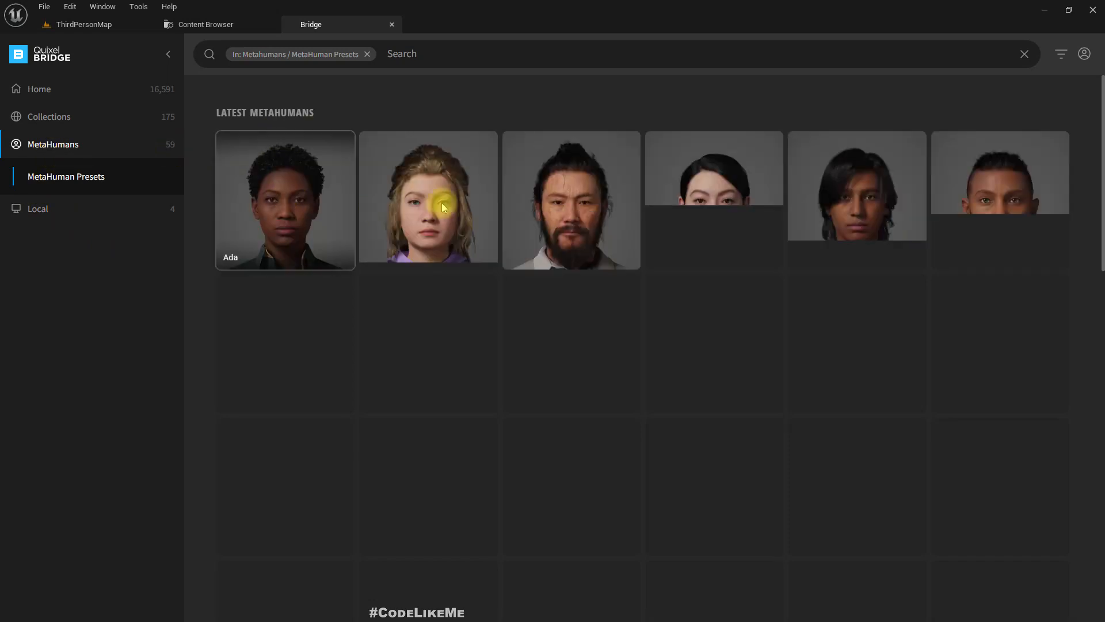
scroll(481, 199, down, 1)
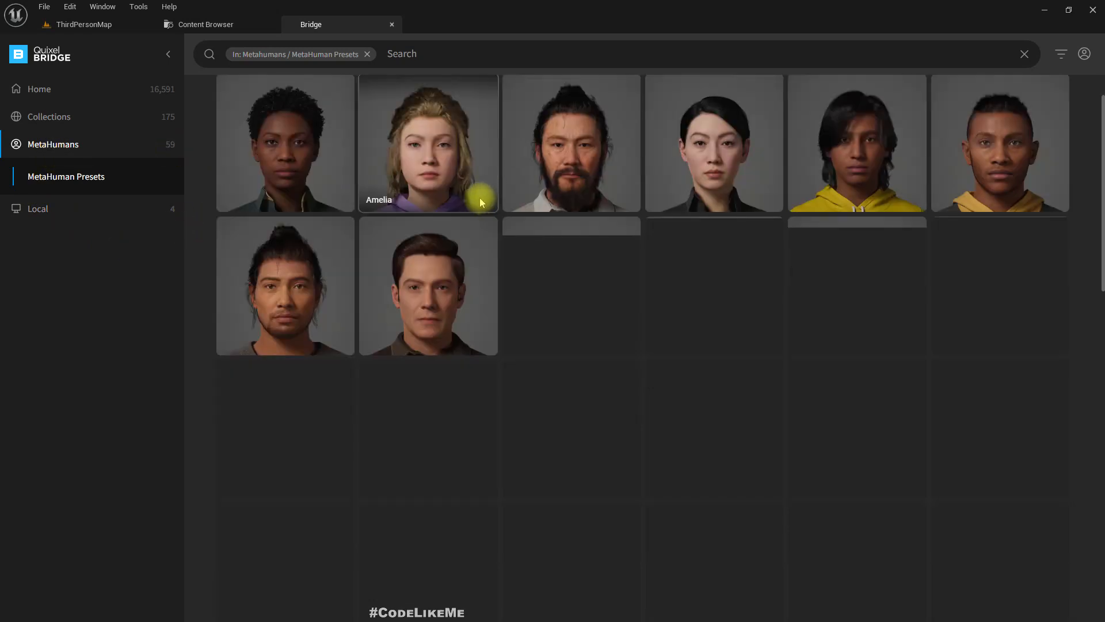
click(42, 210)
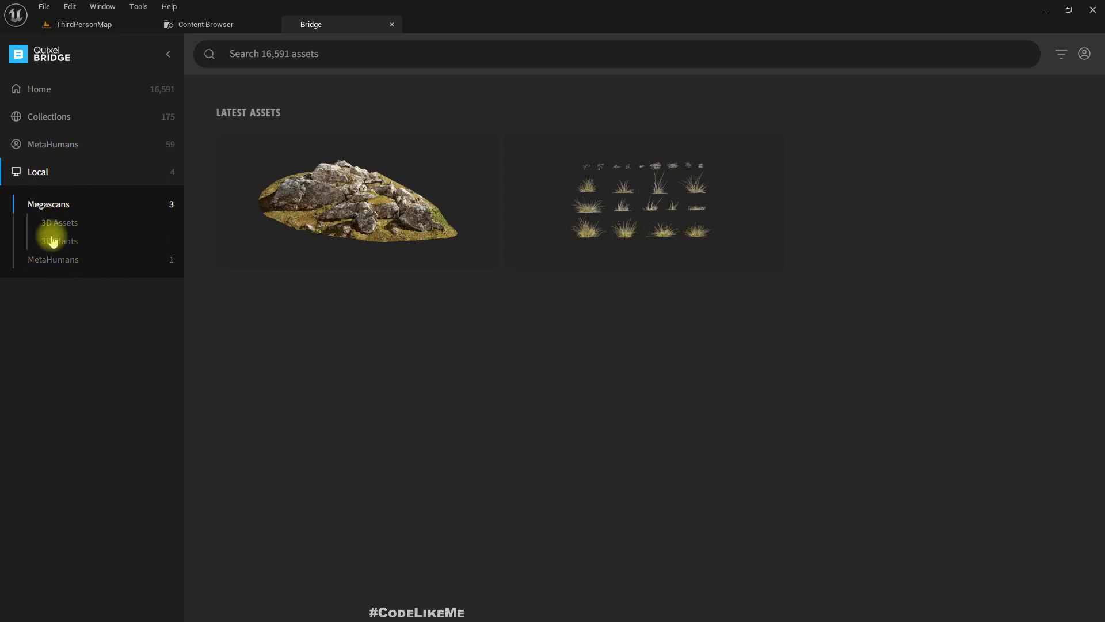
click(52, 260)
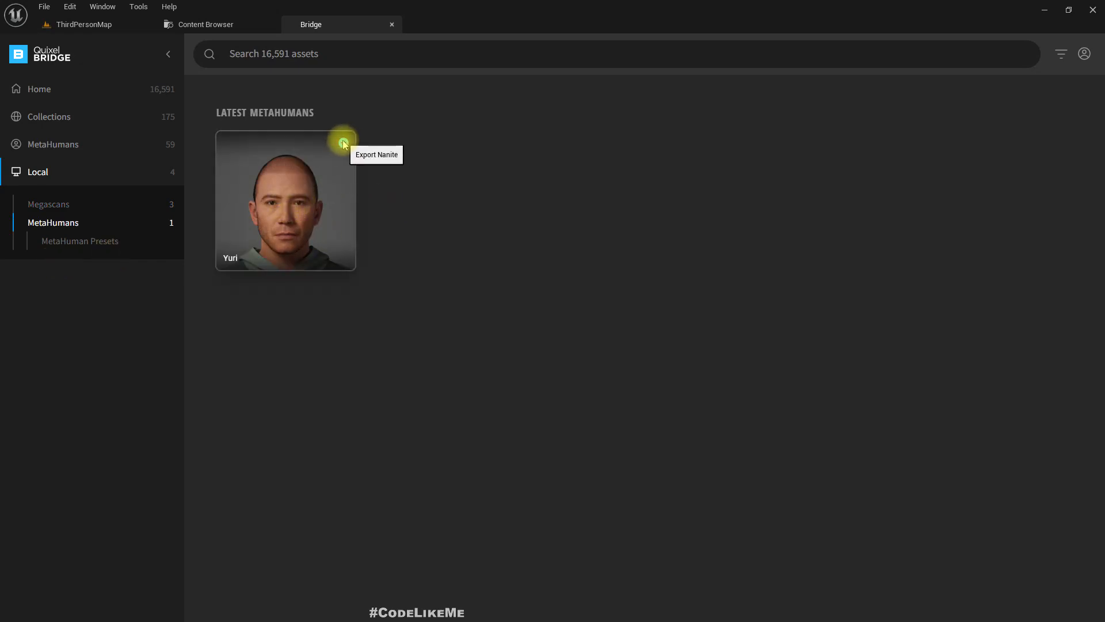
drag(325, 27, 299, 24)
click(294, 185)
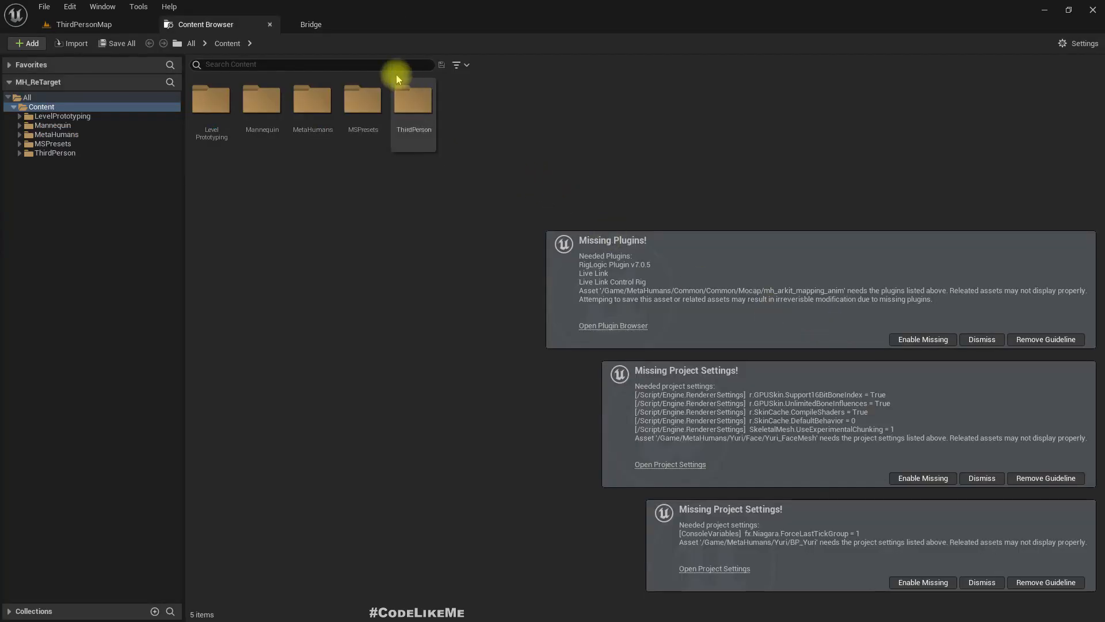
- Close Bridge and dismiss the missing plugins and missing project settings notifications without enabling anything
click(313, 24)
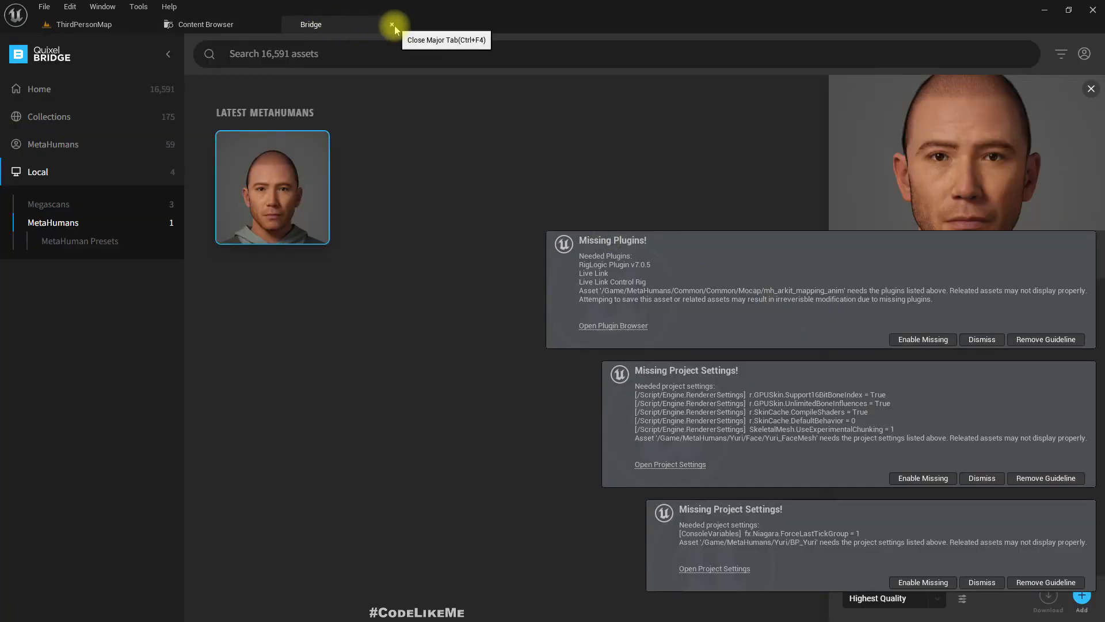
click(392, 24)
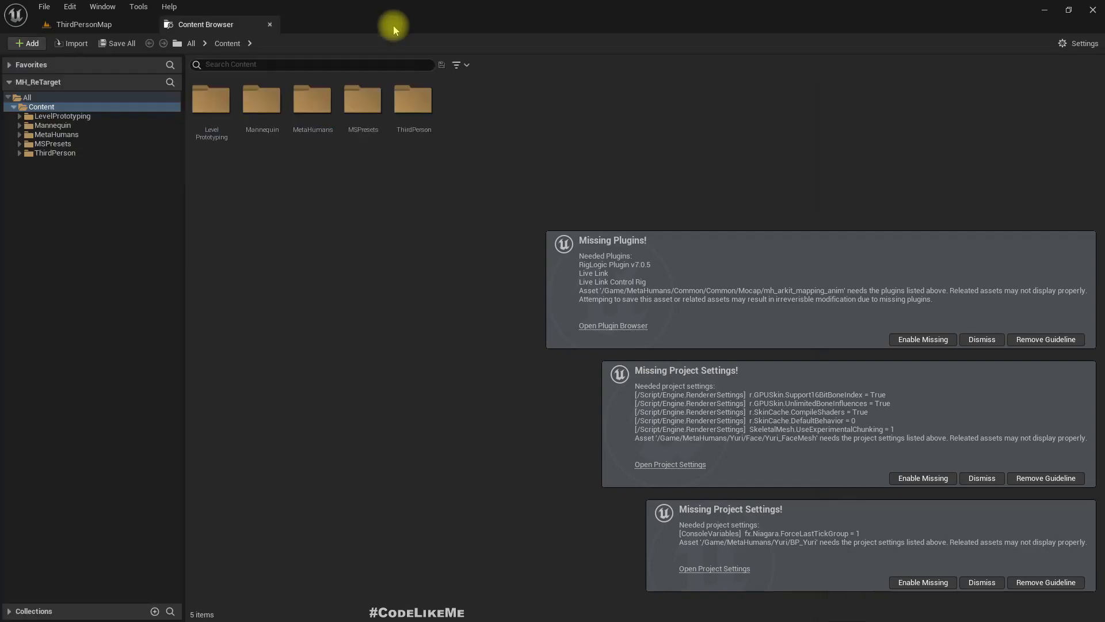
click(980, 340)
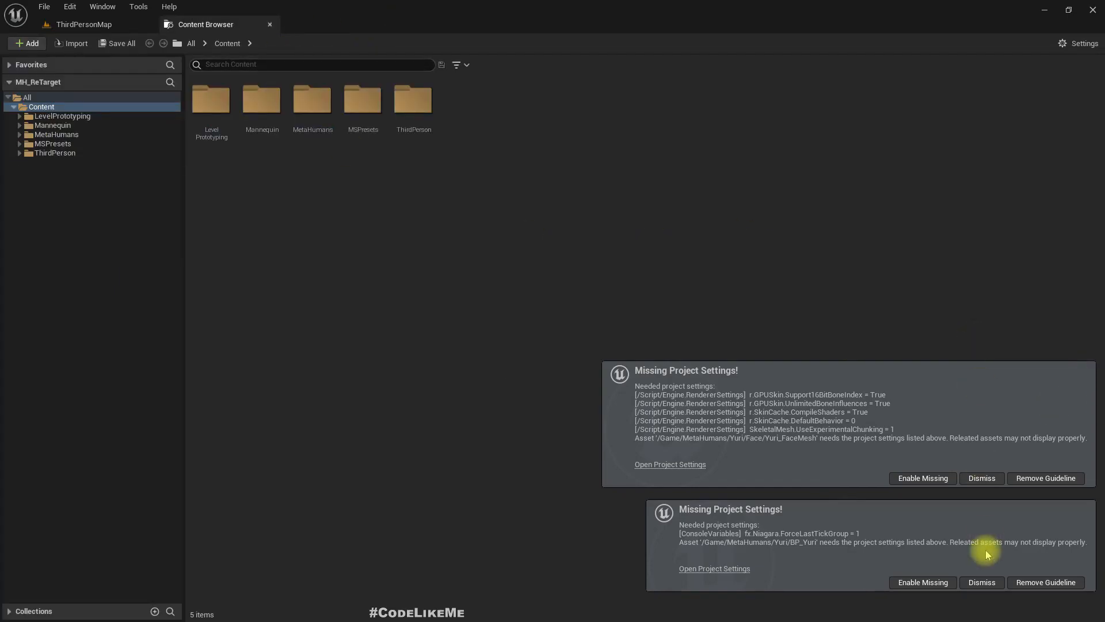
click(976, 489)
click(982, 580)
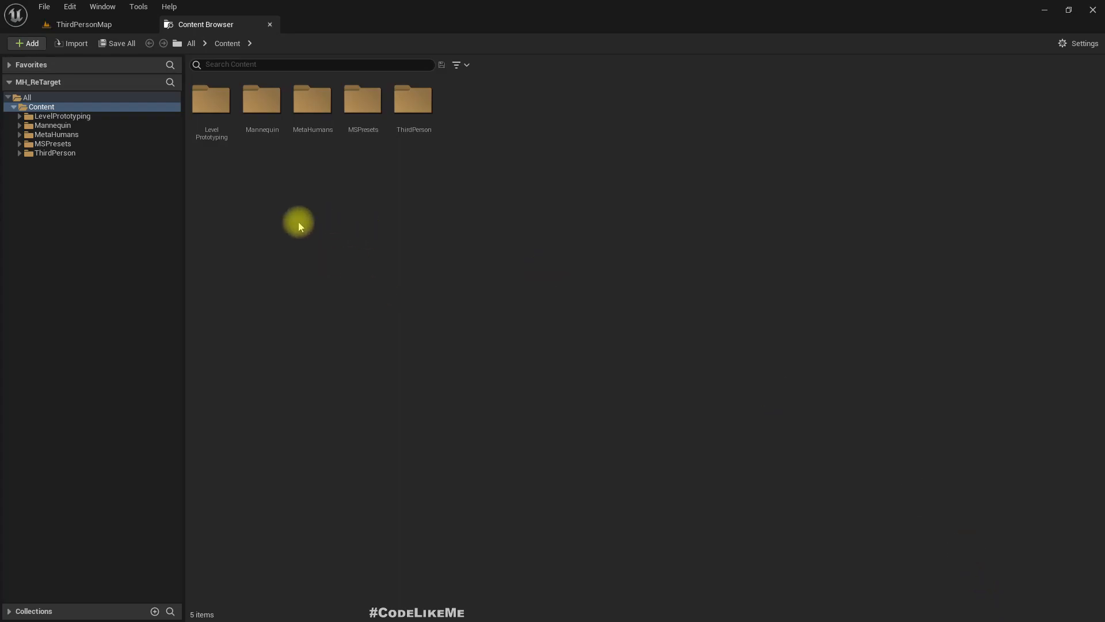
- Open the BP_Yuri Blueprint from the MetaHumans/Yuri folder and show its 3D preview
click(51, 125)
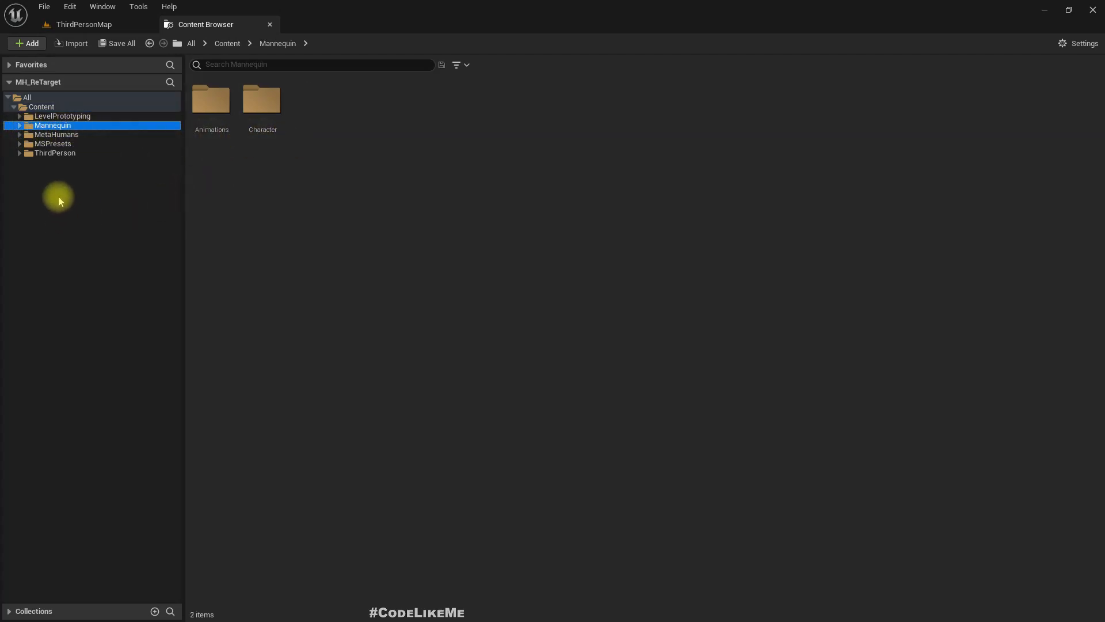
click(58, 135)
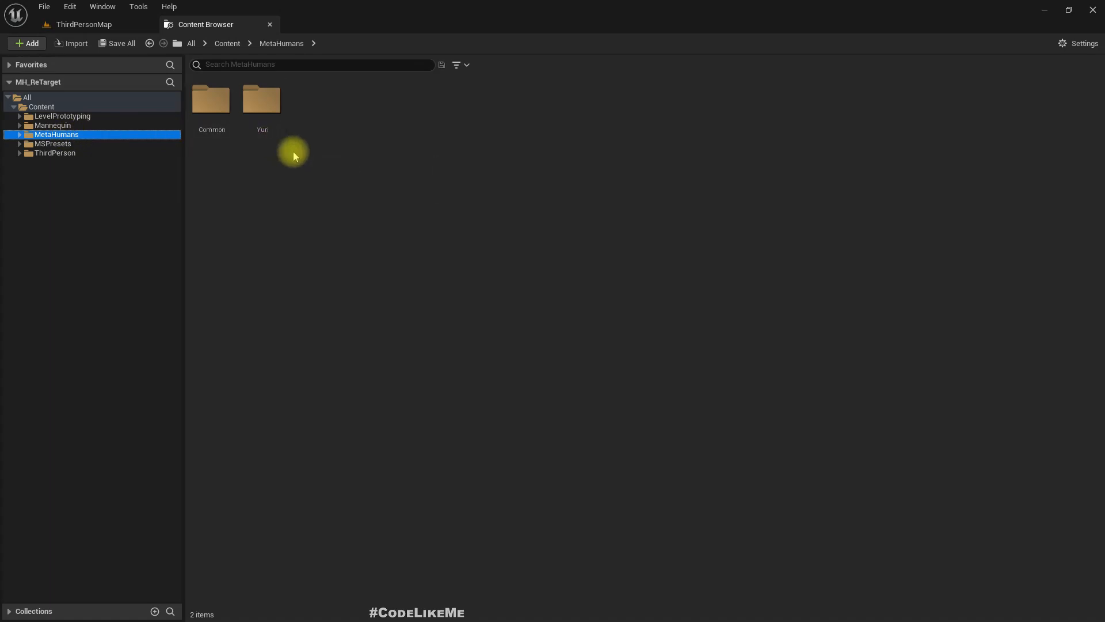
double_click(260, 115)
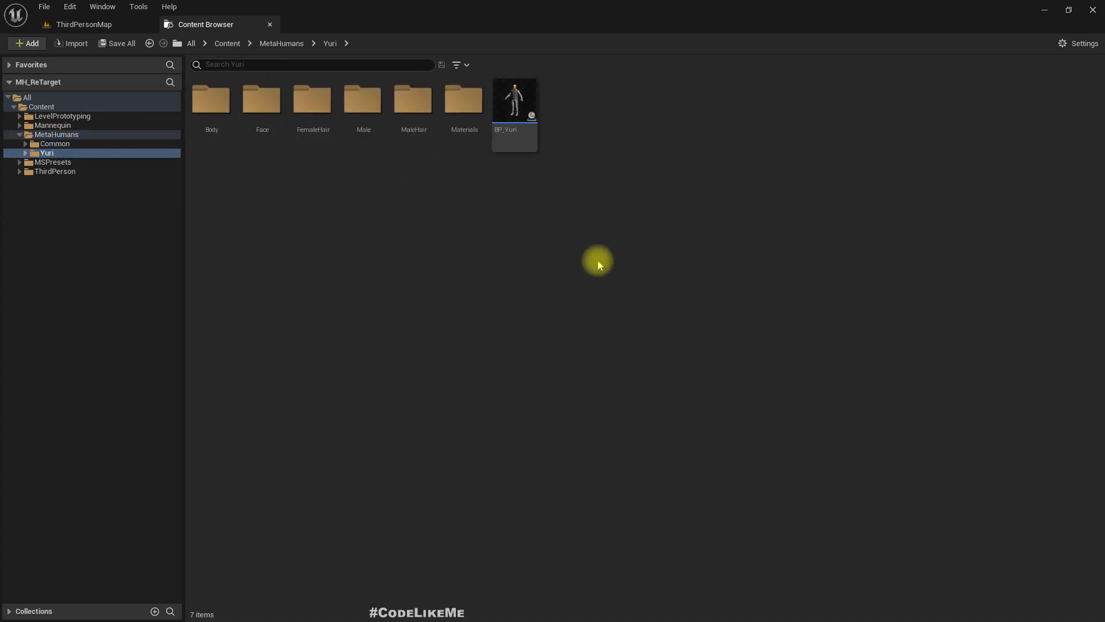
click(522, 104)
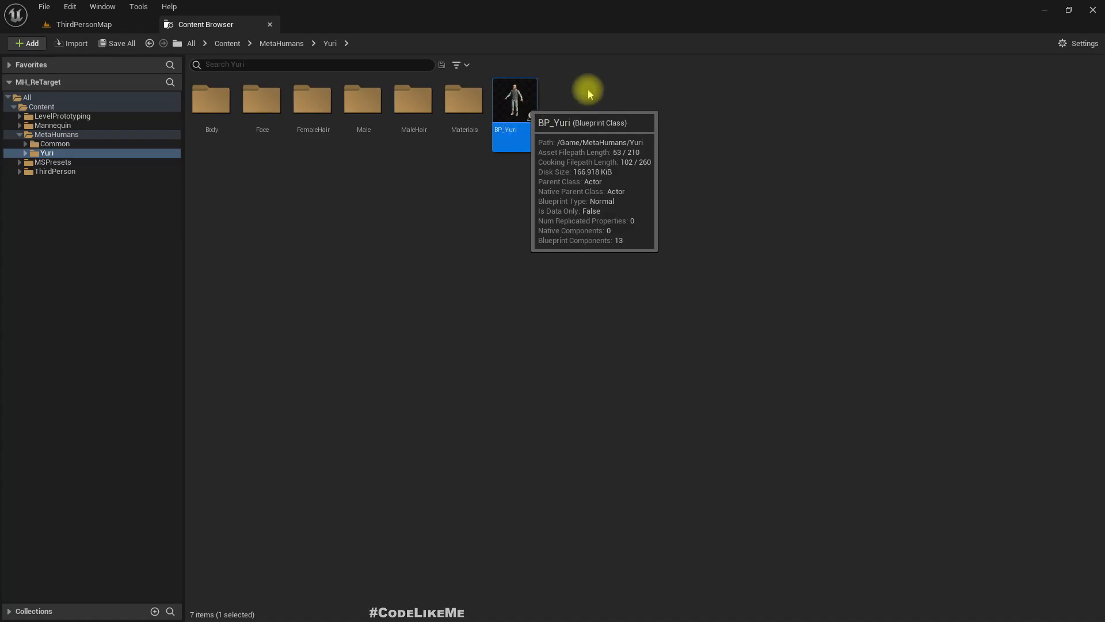
double_click(515, 102)
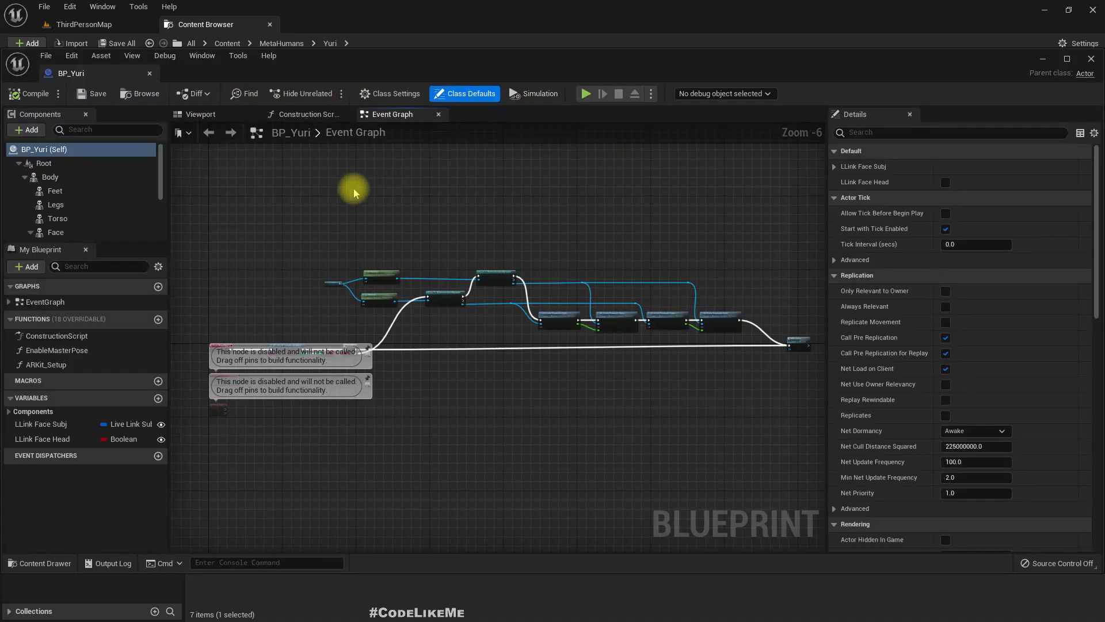
click(202, 114)
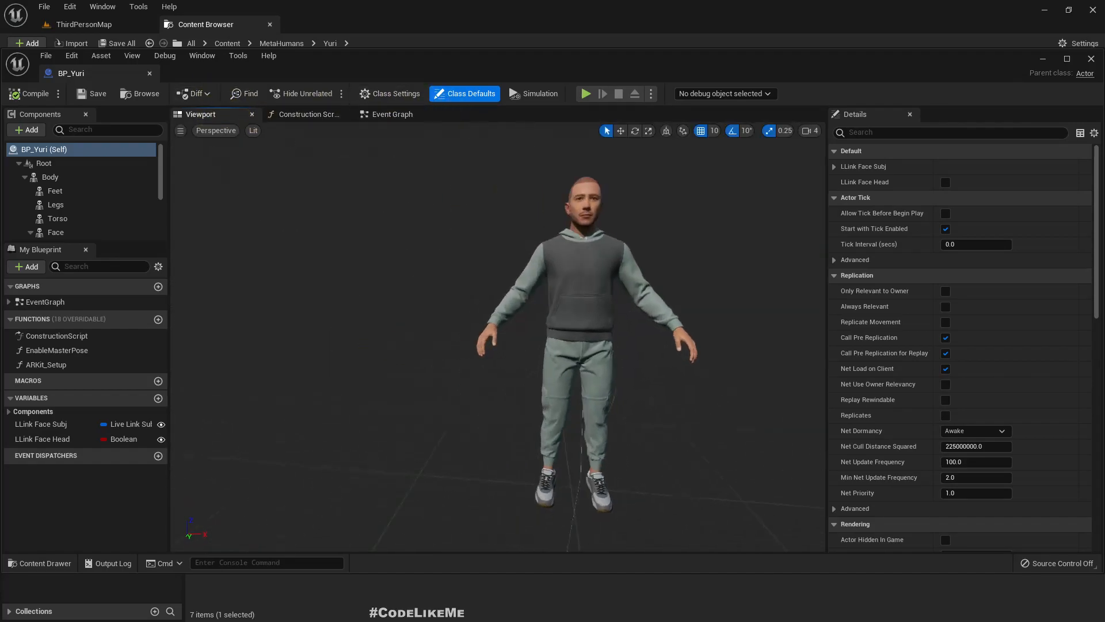
- Examine the MetaHuman up close in the preview and dock the BP_Yuri editor into the main window
right_drag(498, 336, 537, 292)
key(w)
key(s)
key(w)
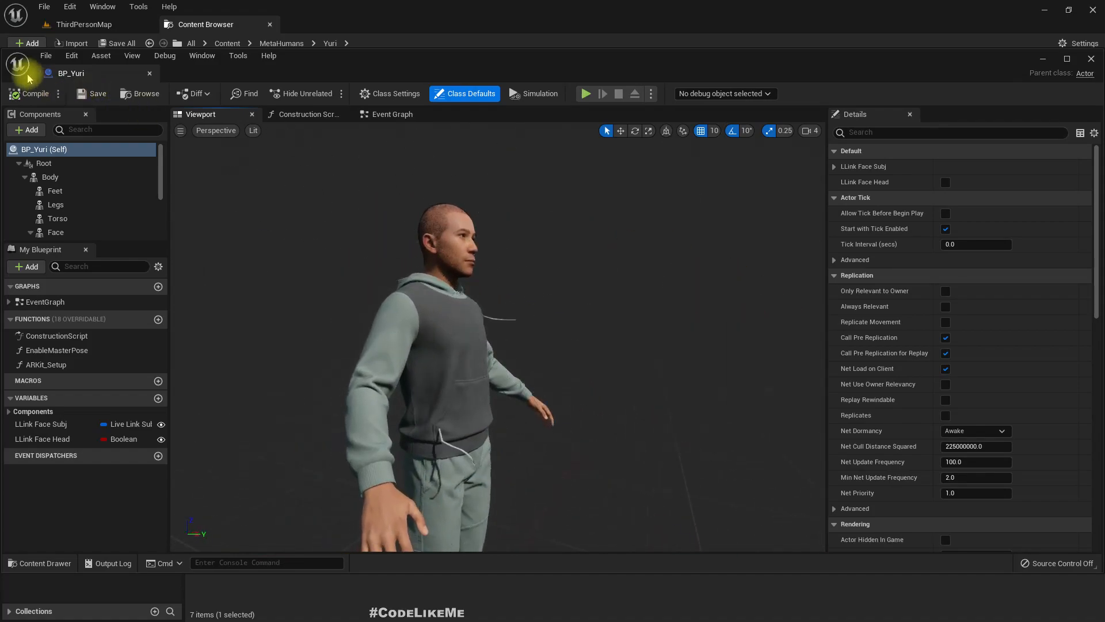
drag(86, 73, 341, 21)
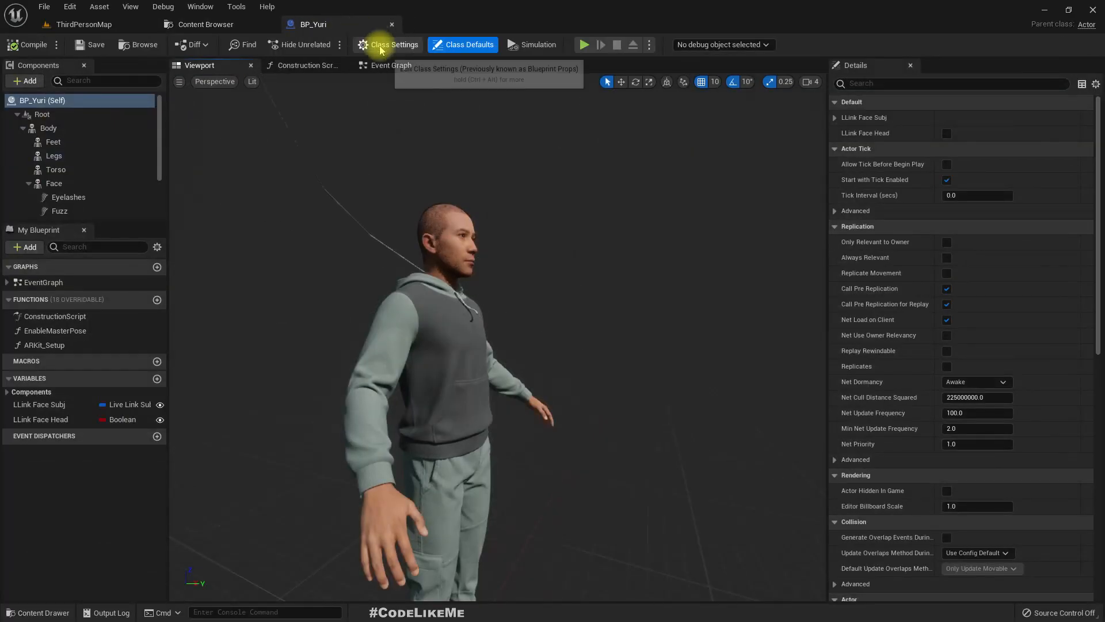
- Examine the whole MetaHuman from the front and inspect its separate Face and Torso mesh components
key(s)
right_drag(637, 240, 604, 254)
key(d)
key(w)
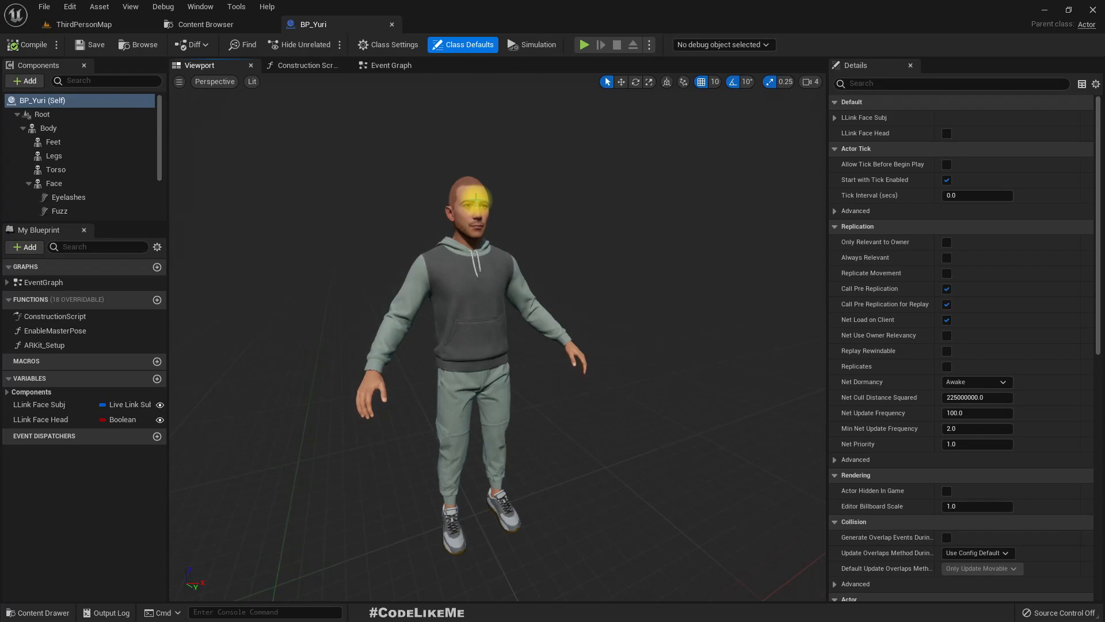
mouse_move(597, 311)
right_down()
mouse_move(604, 288)
mouse_move(605, 297)
right_up()
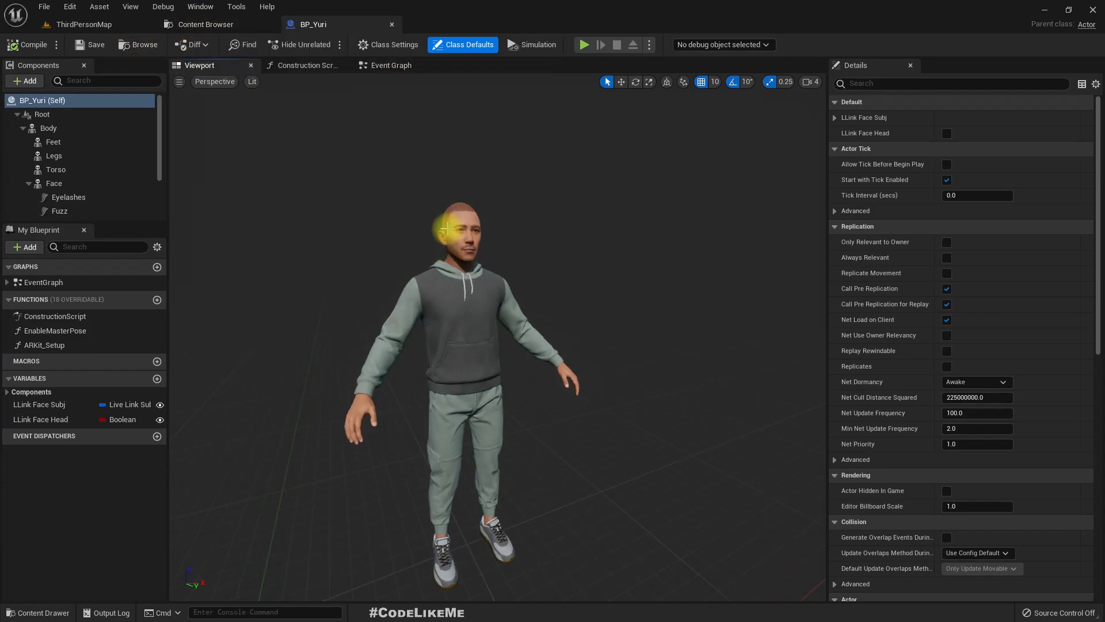
click(495, 216)
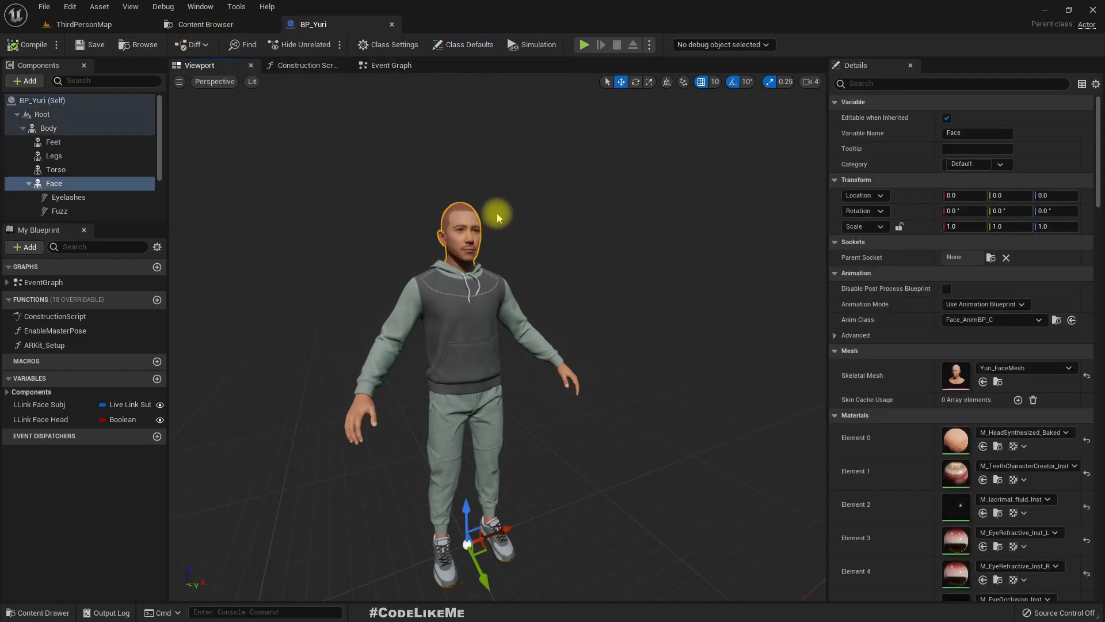
click(474, 338)
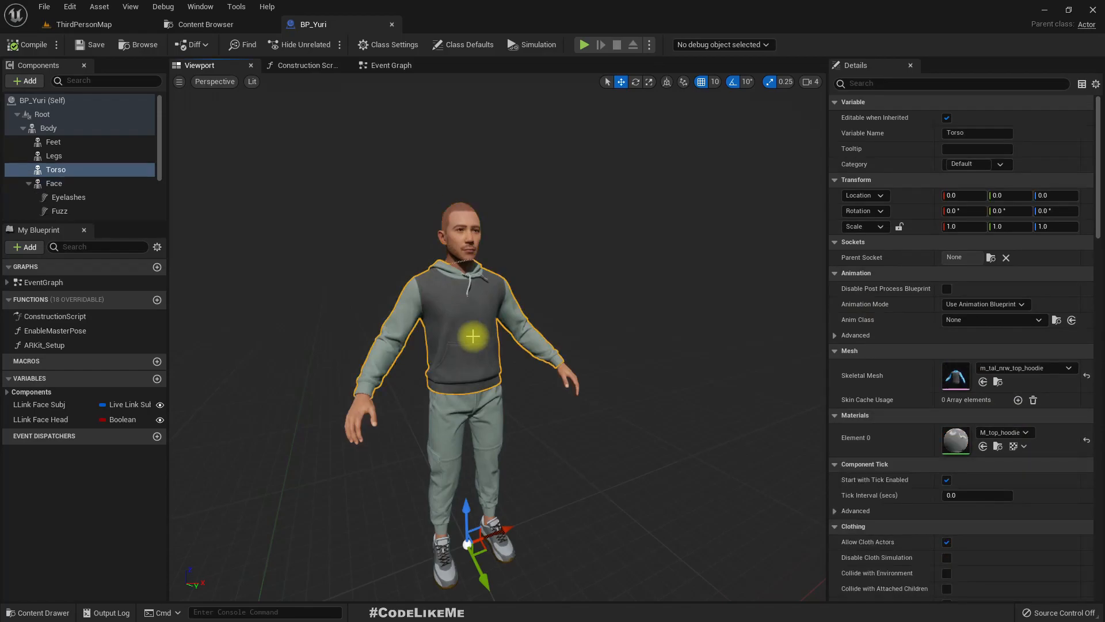
- Select the Body component of BP_Yuri and open its skeletal mesh, m_tal_nrw_body
click(48, 127)
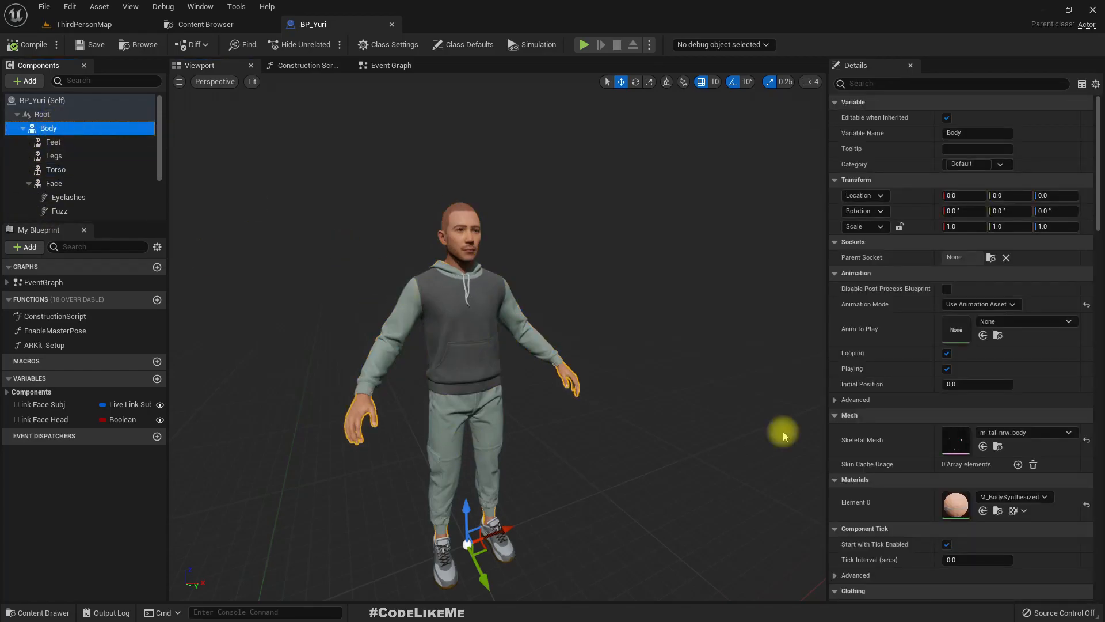
click(949, 443)
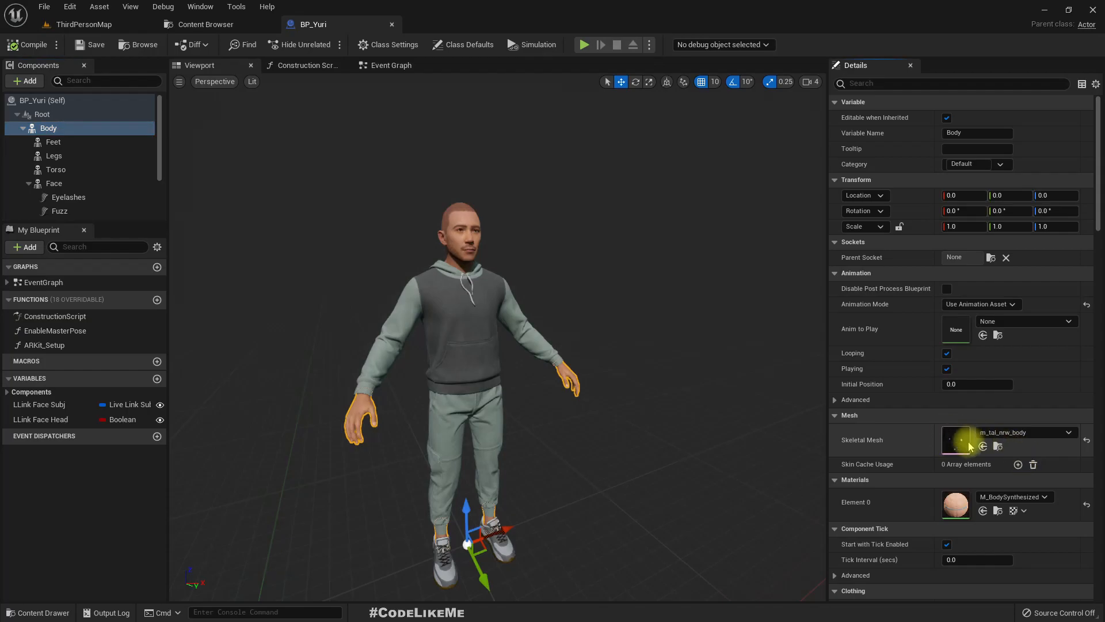
double_click(956, 448)
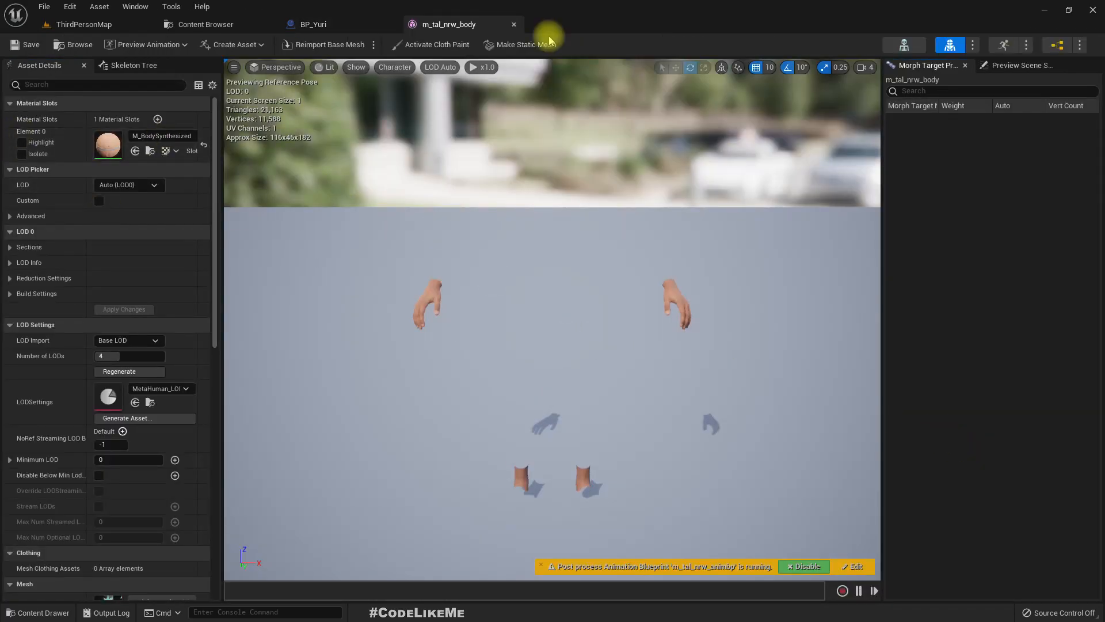
- Open the skeleton used by m_tal_nrw_body, metahuman_base_skel, and locate it in the Content Browser
click(902, 45)
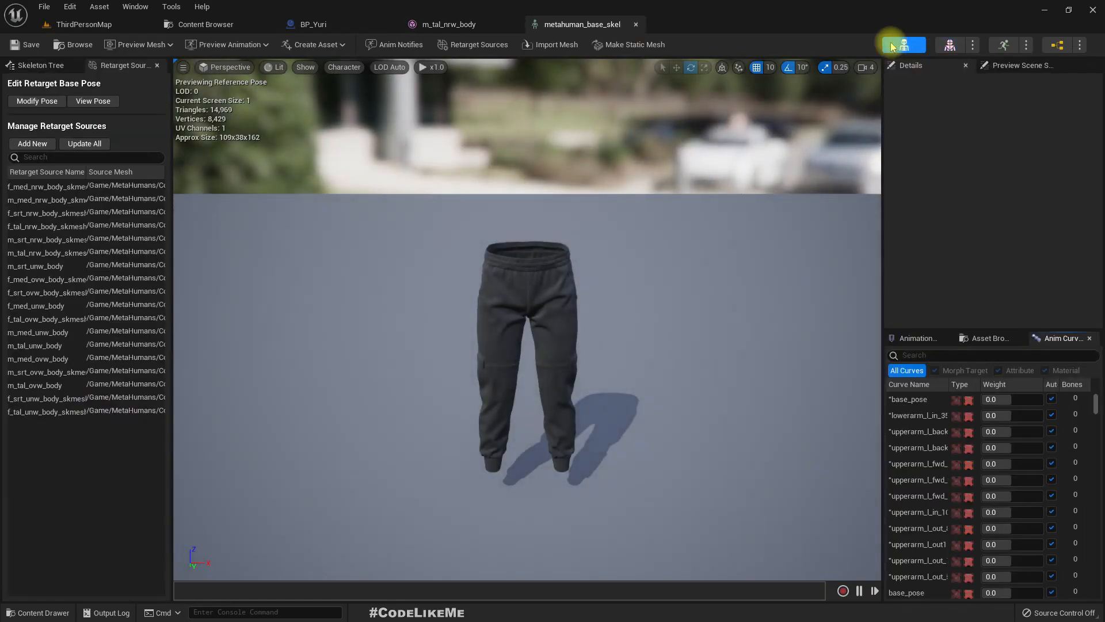
click(67, 46)
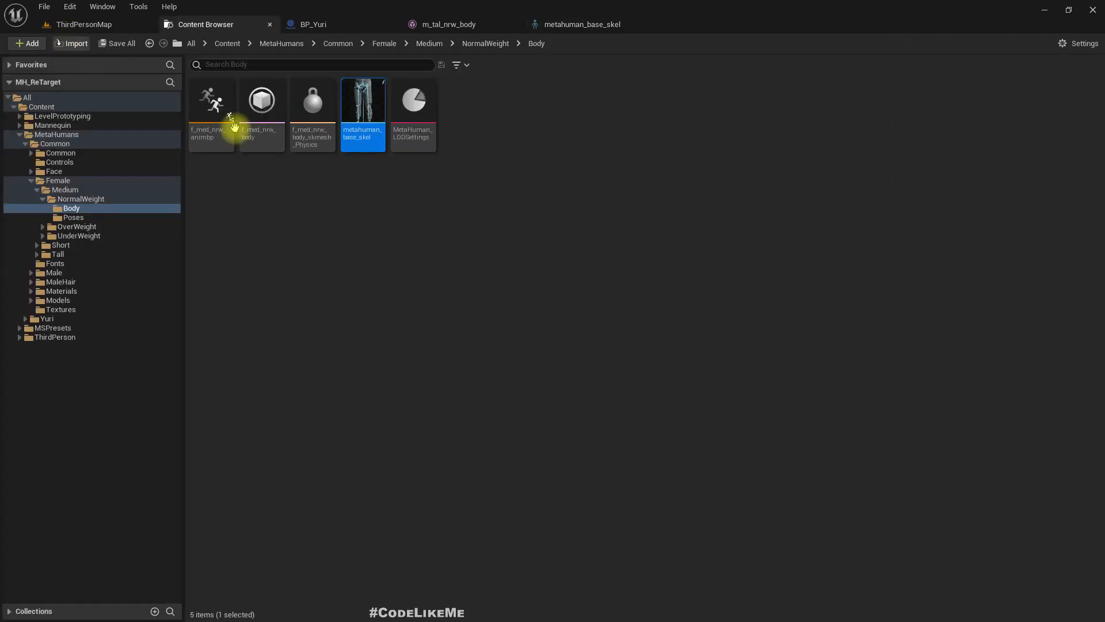
- Open the m_med_nrw_body mesh from MetaHumans/Common/Male/Medium/NormalWeight/Body and examine the full male body
click(31, 180)
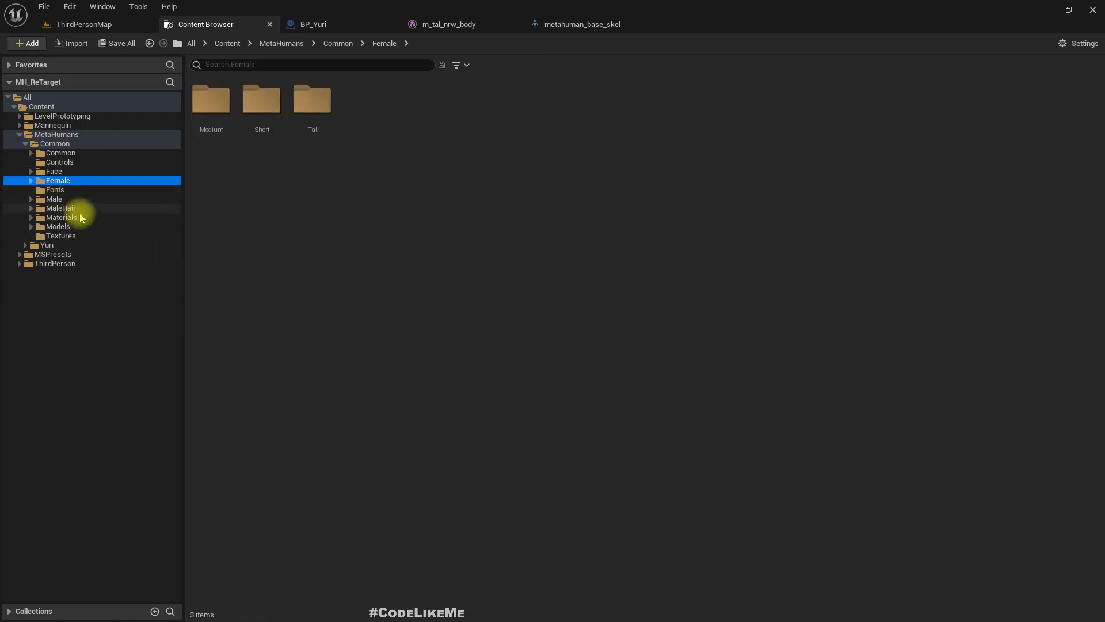
click(50, 199)
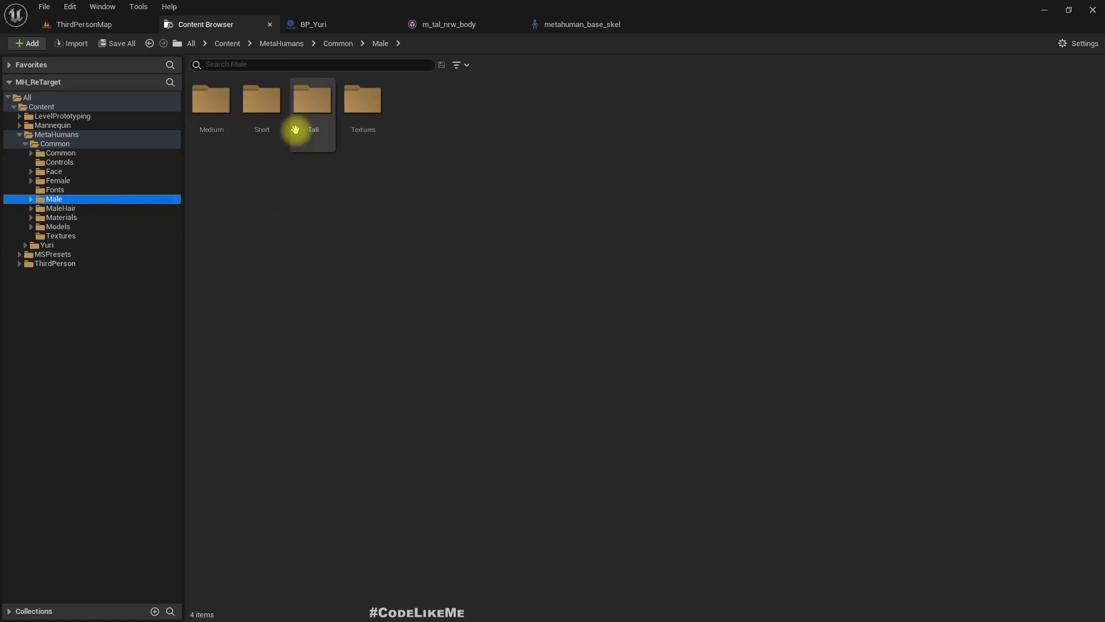
double_click(223, 105)
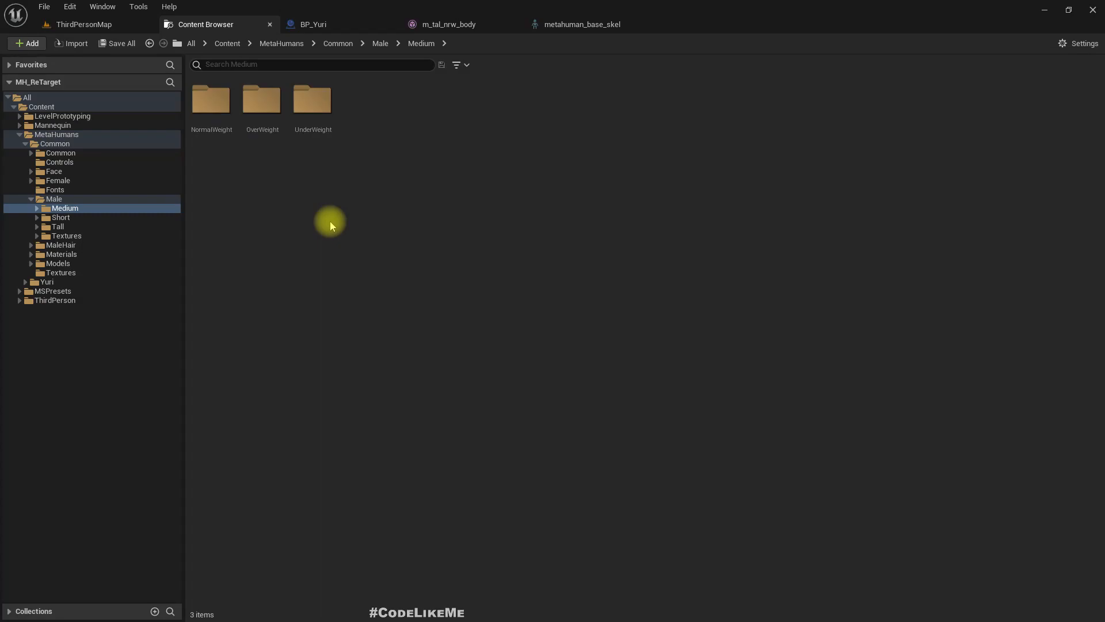
double_click(216, 107)
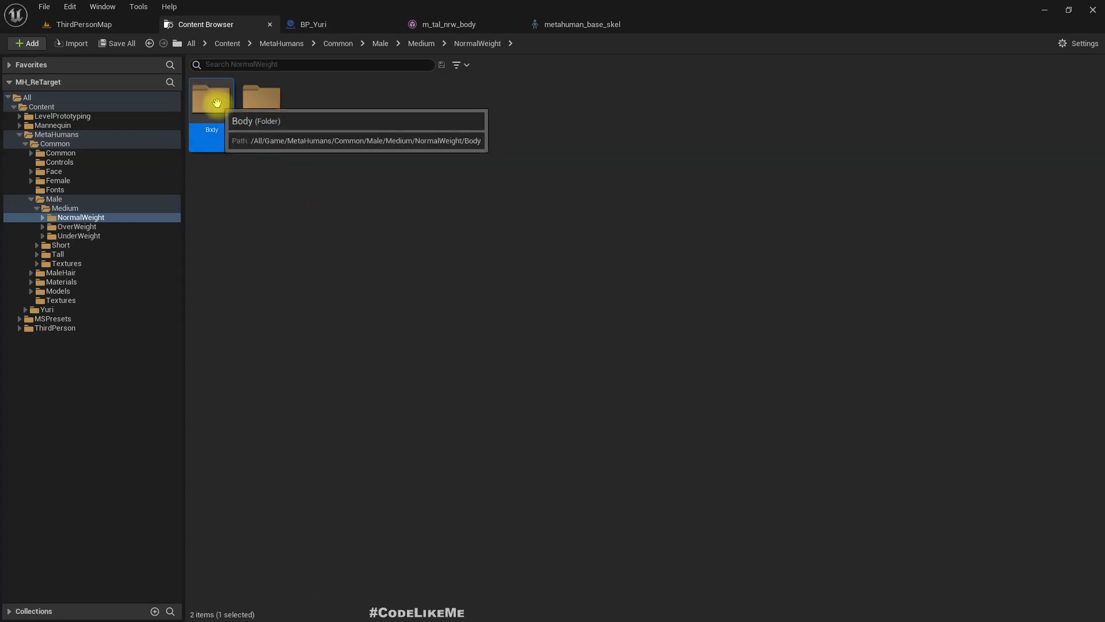
double_click(217, 103)
double_click(258, 103)
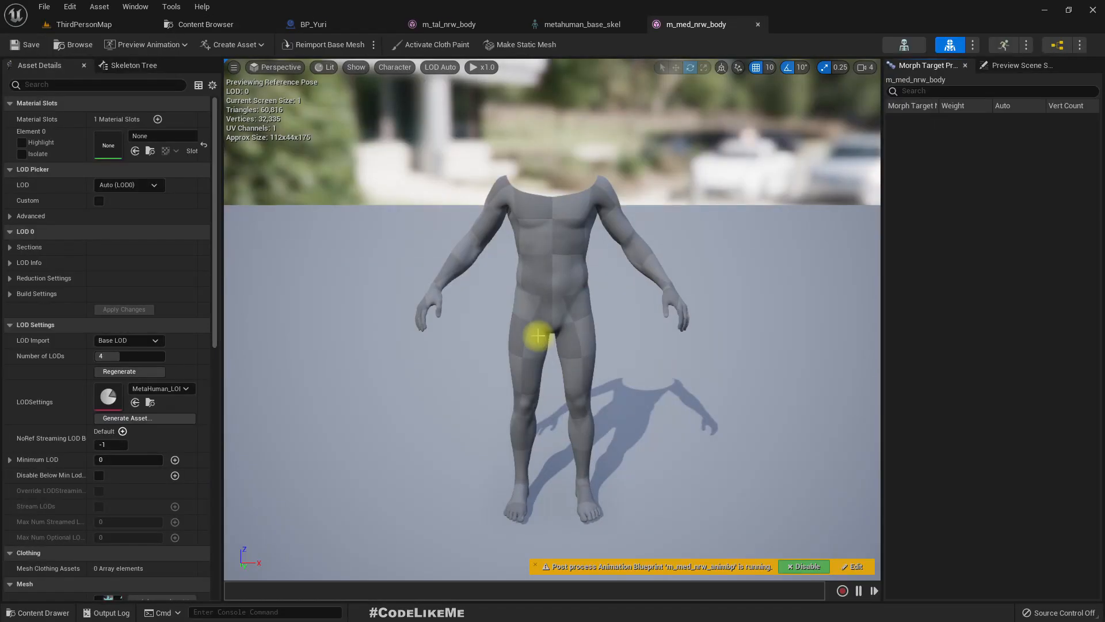
key(s)
mouse_move(506, 340)
right_down()
mouse_move(549, 329)
mouse_move(488, 328)
right_up()
key(a)
key(w)
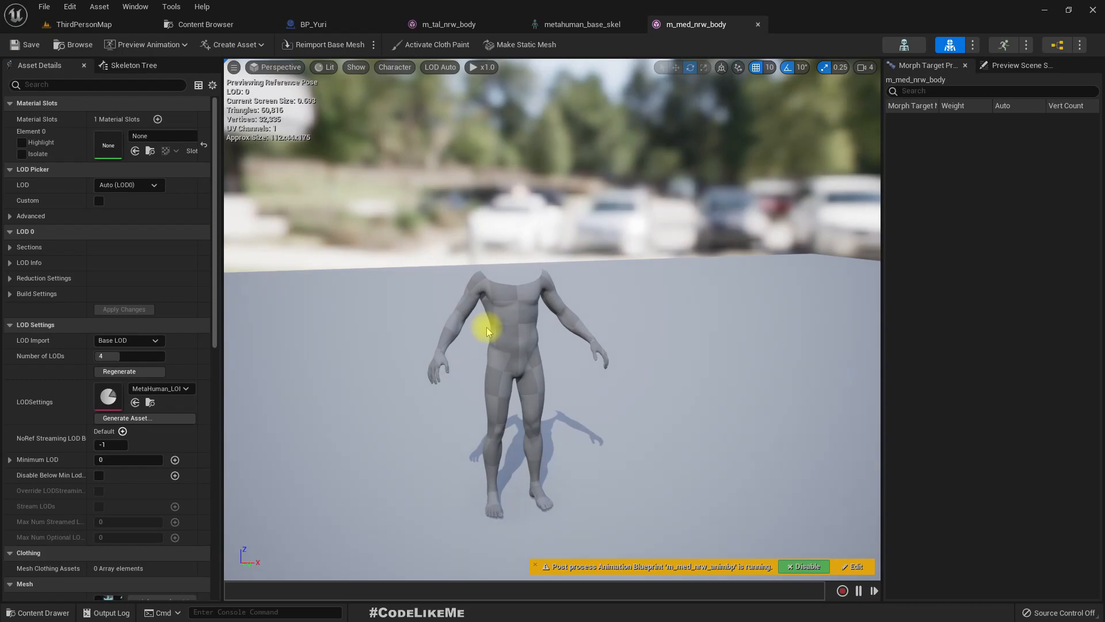
- Open the metahuman_base_skel skeleton used by m_med_nrw_body and show its preview scene settings
click(904, 45)
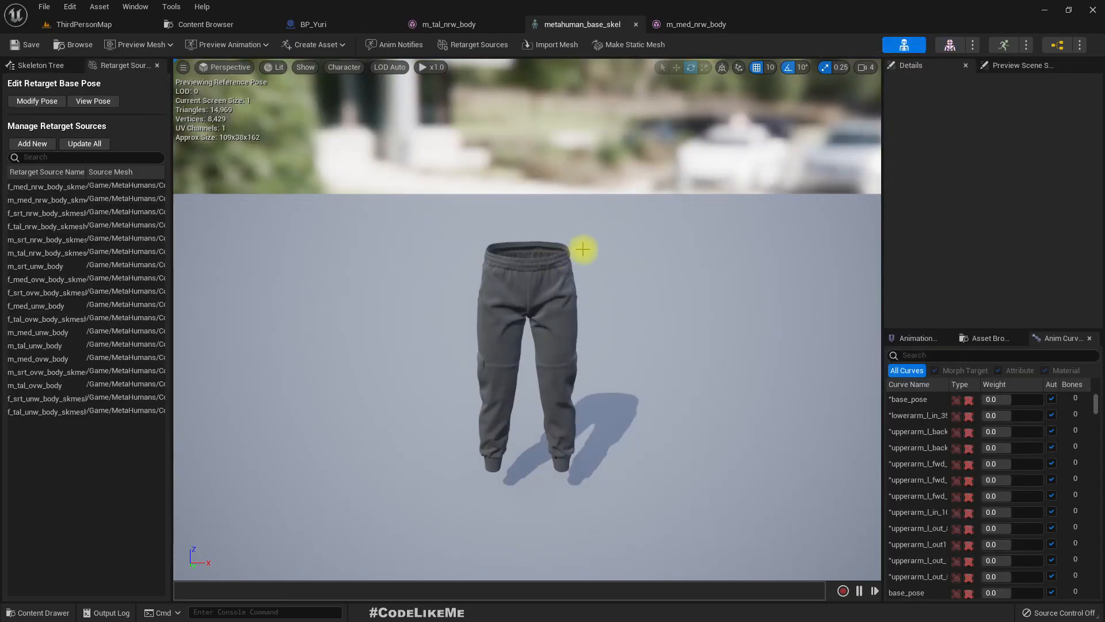
click(958, 48)
click(904, 44)
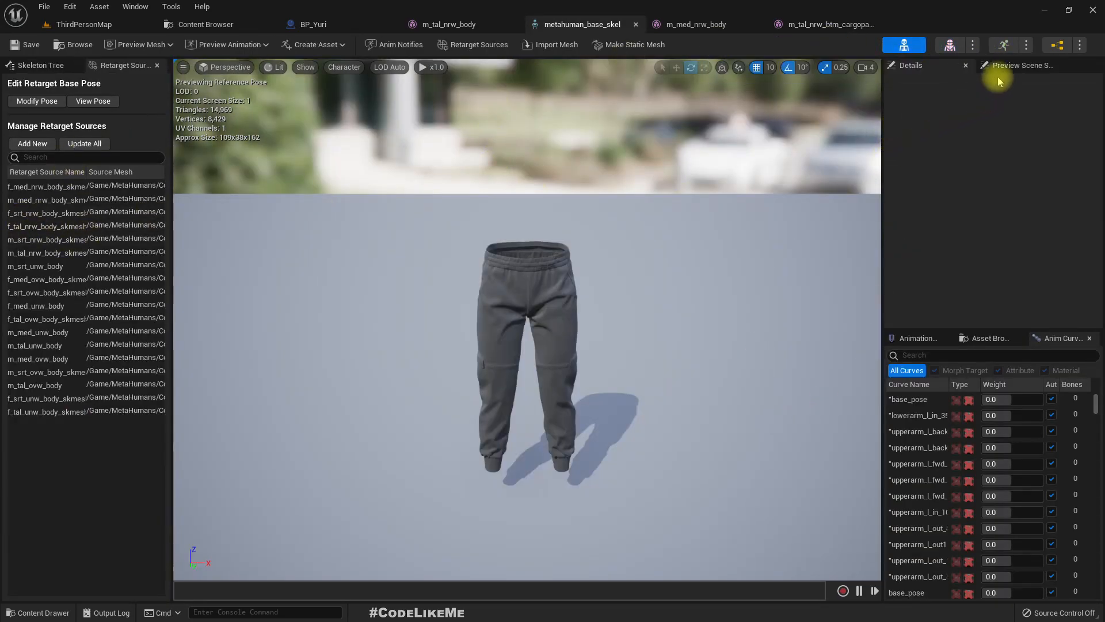
click(915, 338)
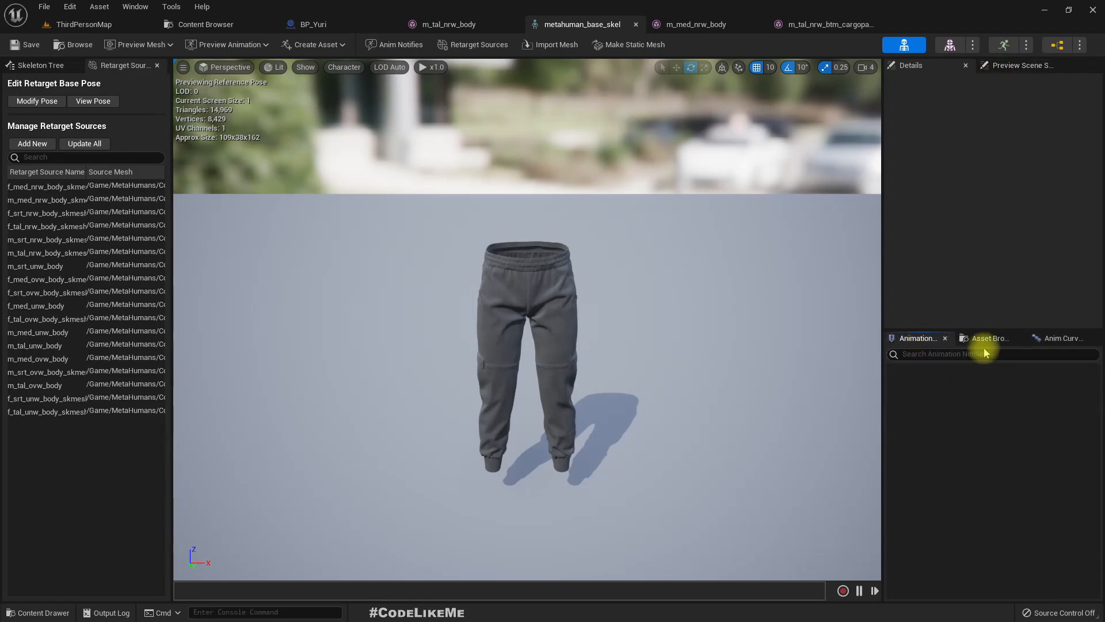
click(1015, 65)
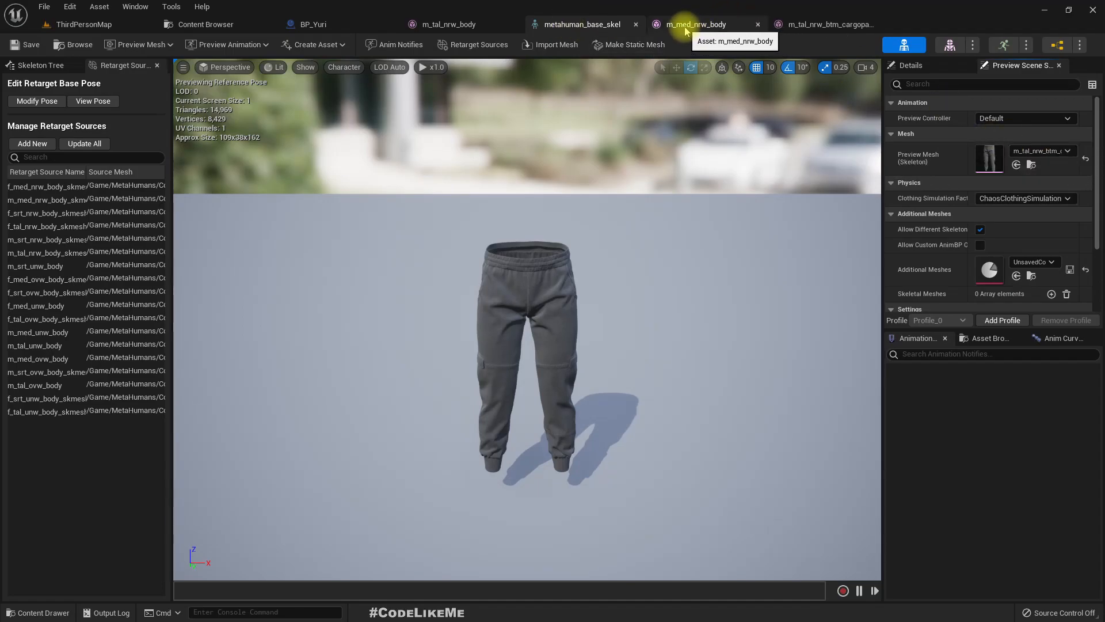
- Close the m_tal_nrw_btm_cargopants mesh and return to the metahuman_base_skel skeleton
click(846, 24)
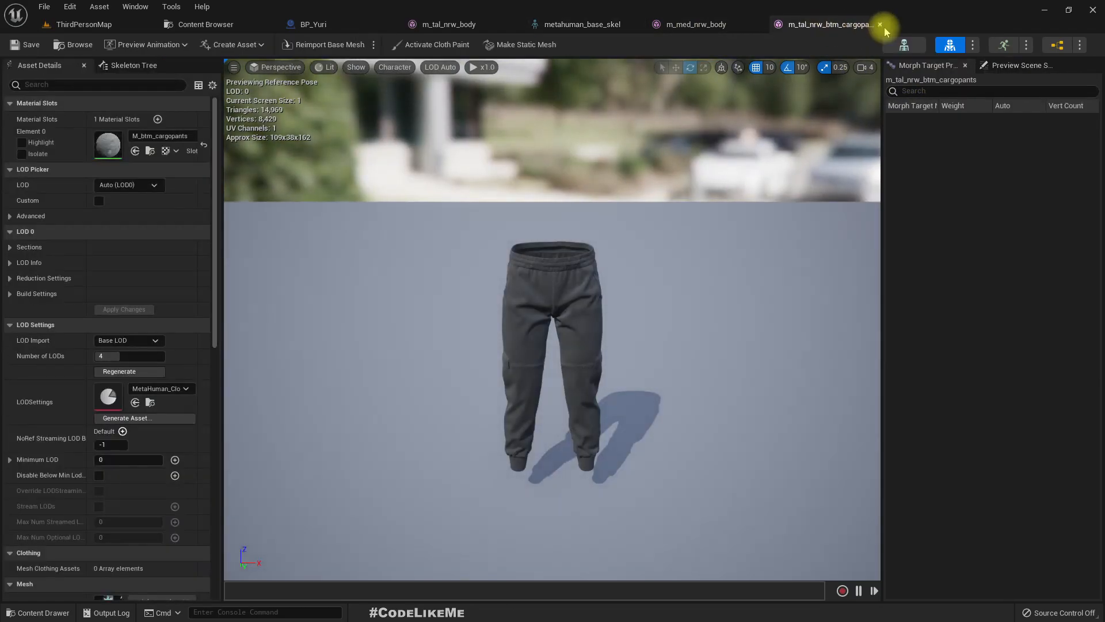
click(880, 24)
click(584, 24)
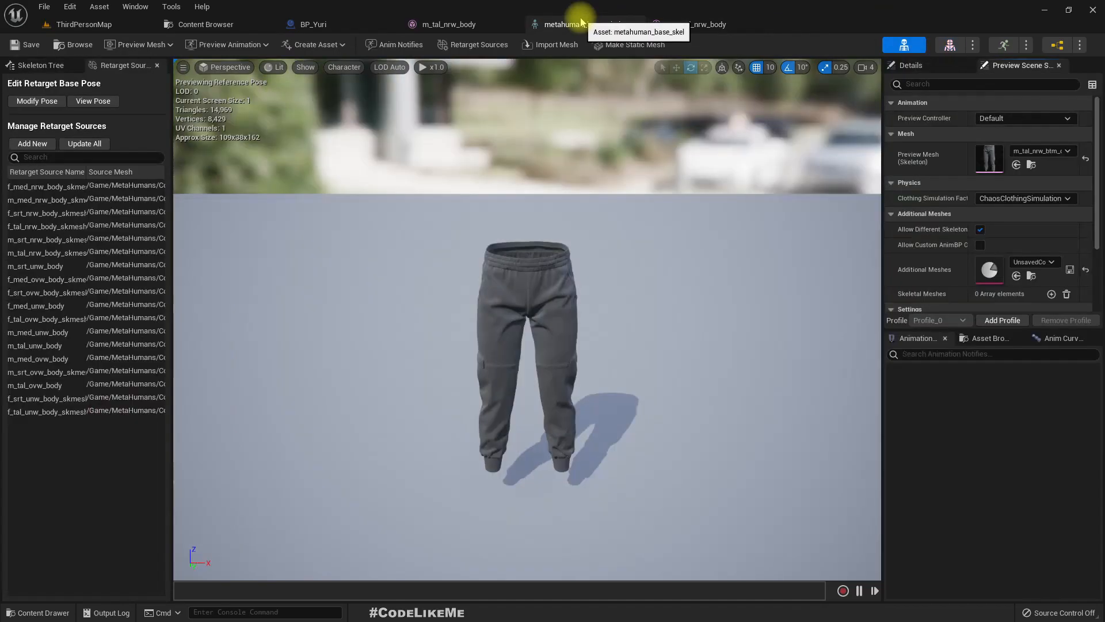
- Set the skeleton's preview mesh to m_med_nrw_body and view the body from the front
click(1028, 150)
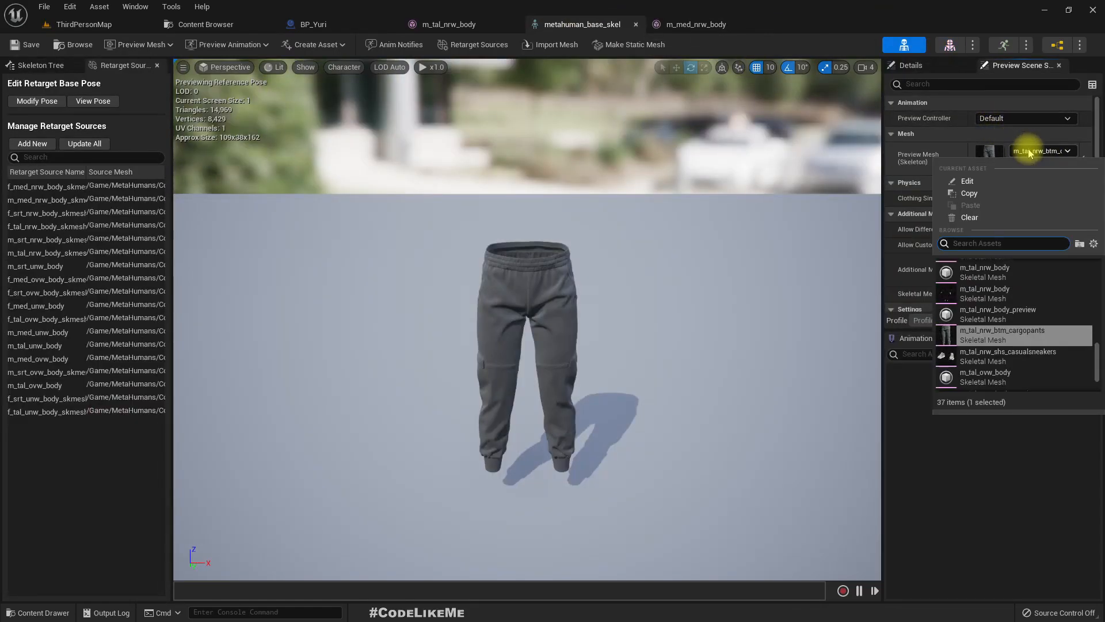
text(m med nrw)
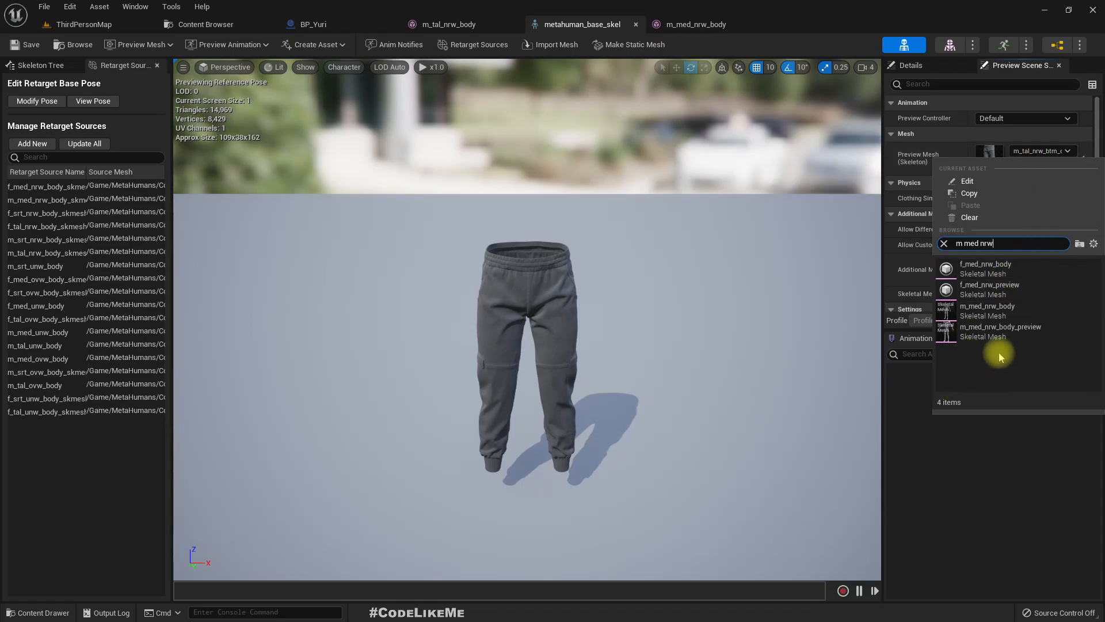
click(972, 311)
right_drag(377, 313, 343, 301)
key(s)
key(w)
key(q)
key(e)
key(w)
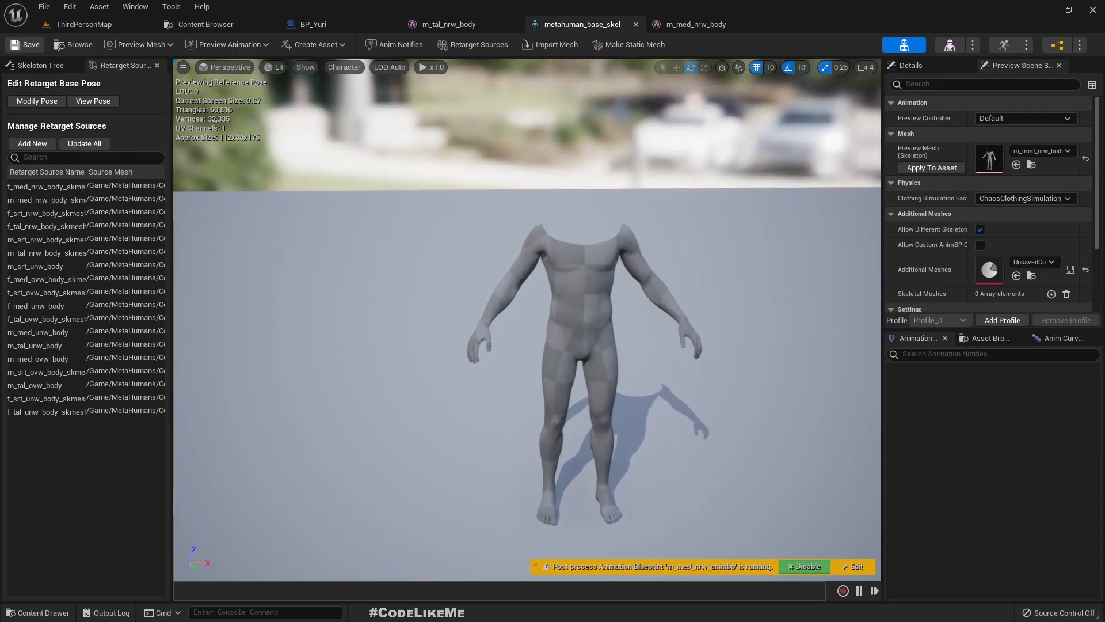
- Examine the third-person animation assets in the Mannequin/Animations folder of the Content Browser
click(256, 26)
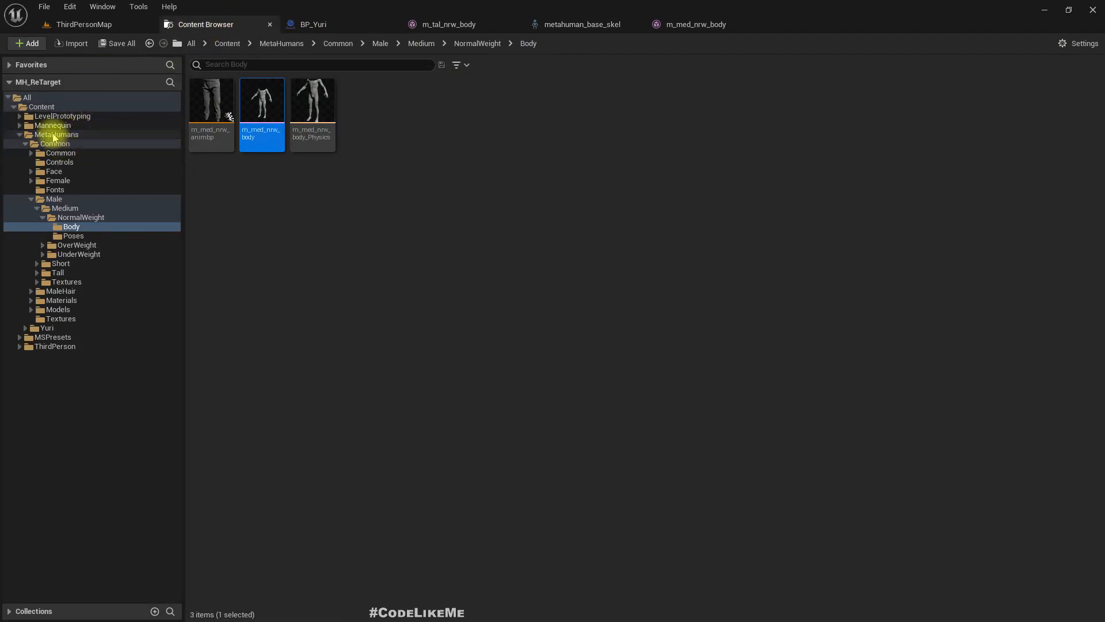
double_click(58, 126)
click(64, 135)
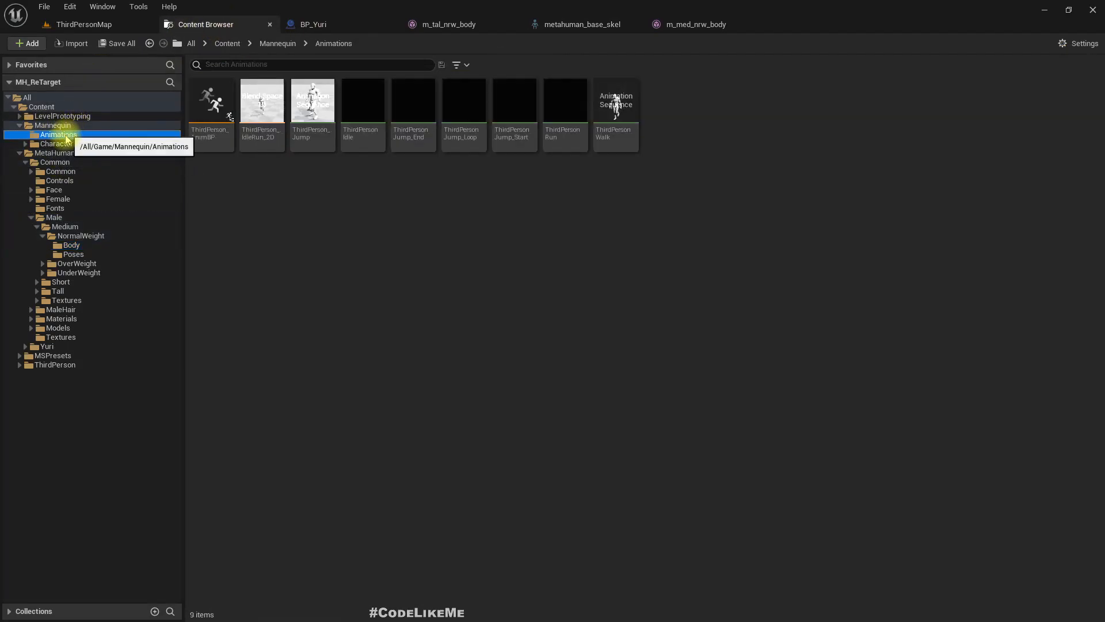
click(211, 103)
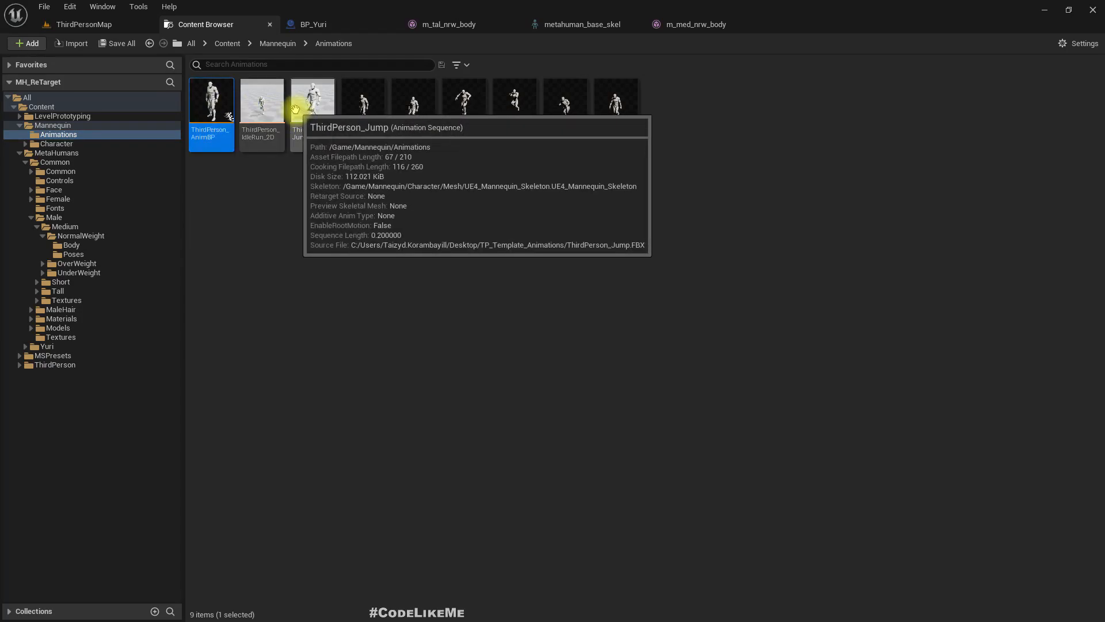
- Collapse the Mannequin and MetaHumans folders and create a folder named Retarget under Content
click(66, 125)
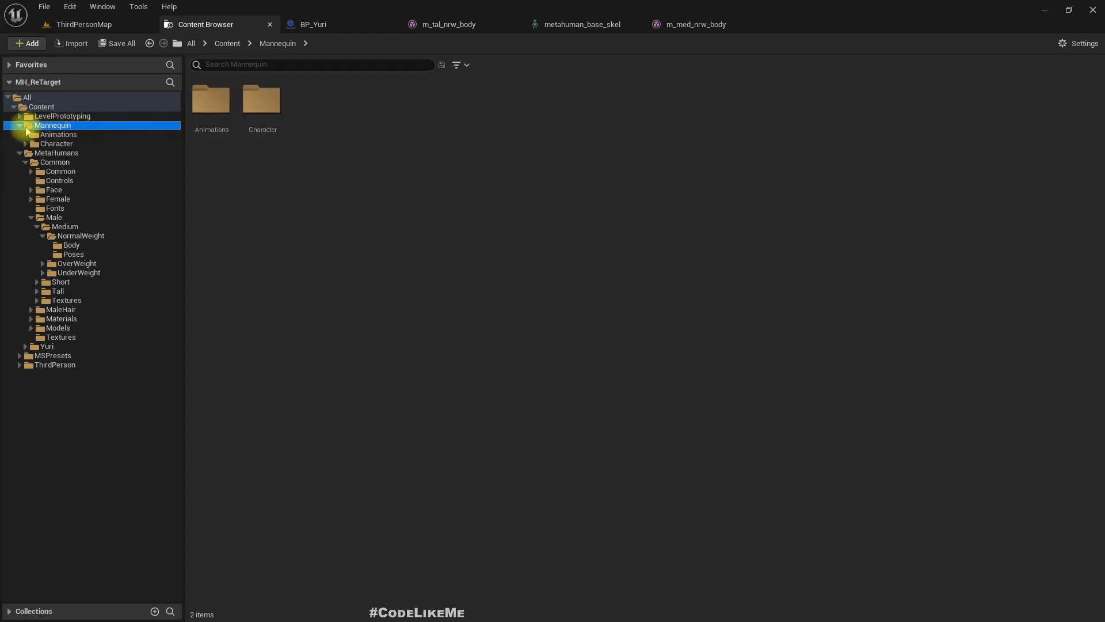
click(20, 125)
click(19, 135)
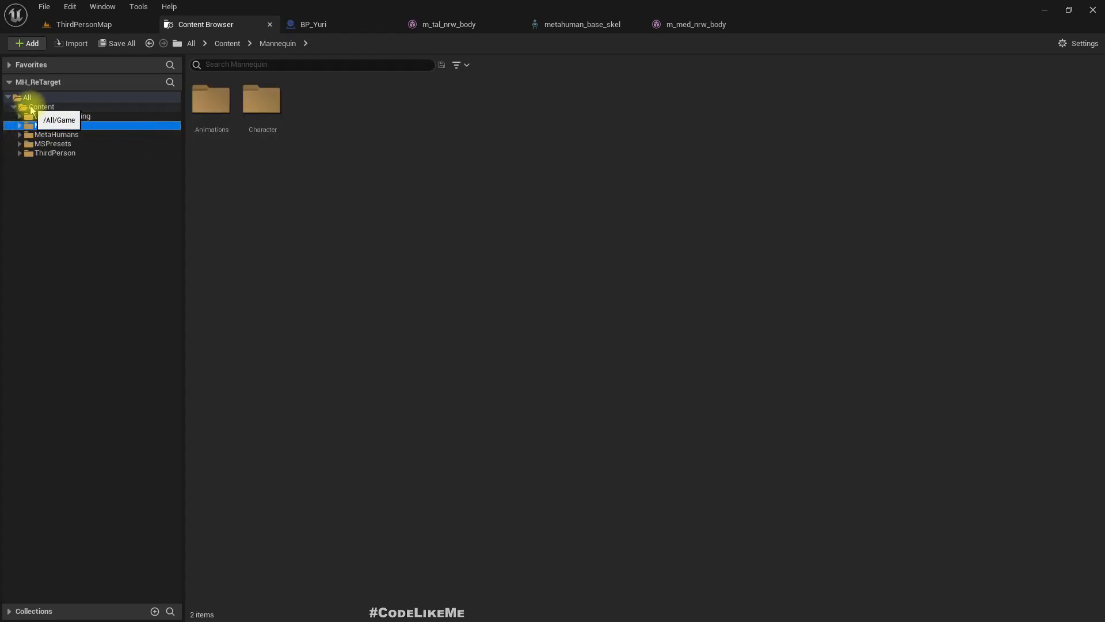
click(30, 107)
right_click(30, 107)
click(75, 116)
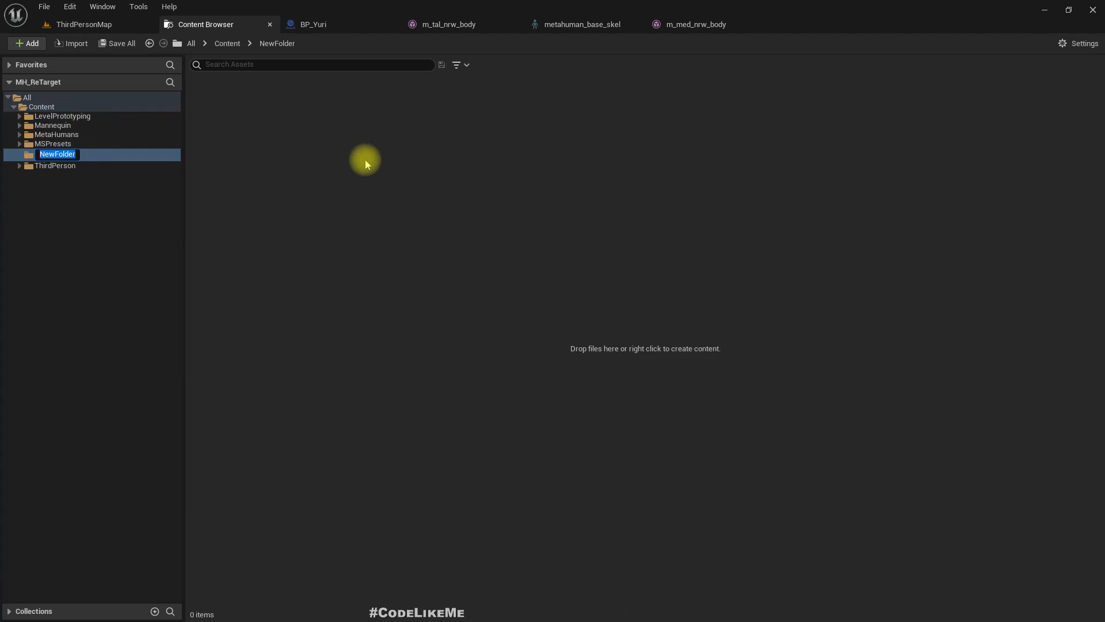
text(Retarget)
key(Return)
- Create an IK Rig asset in the Retarget folder based on the m_med_nrw_body skeletal mesh
right_click(363, 157)
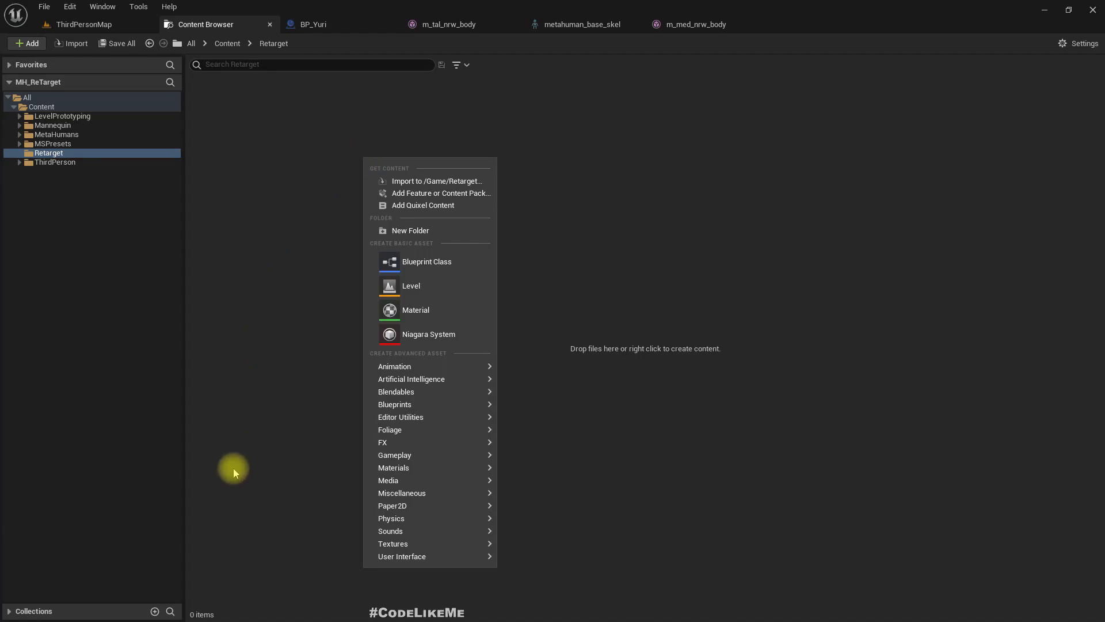
mouse_move(422, 367)
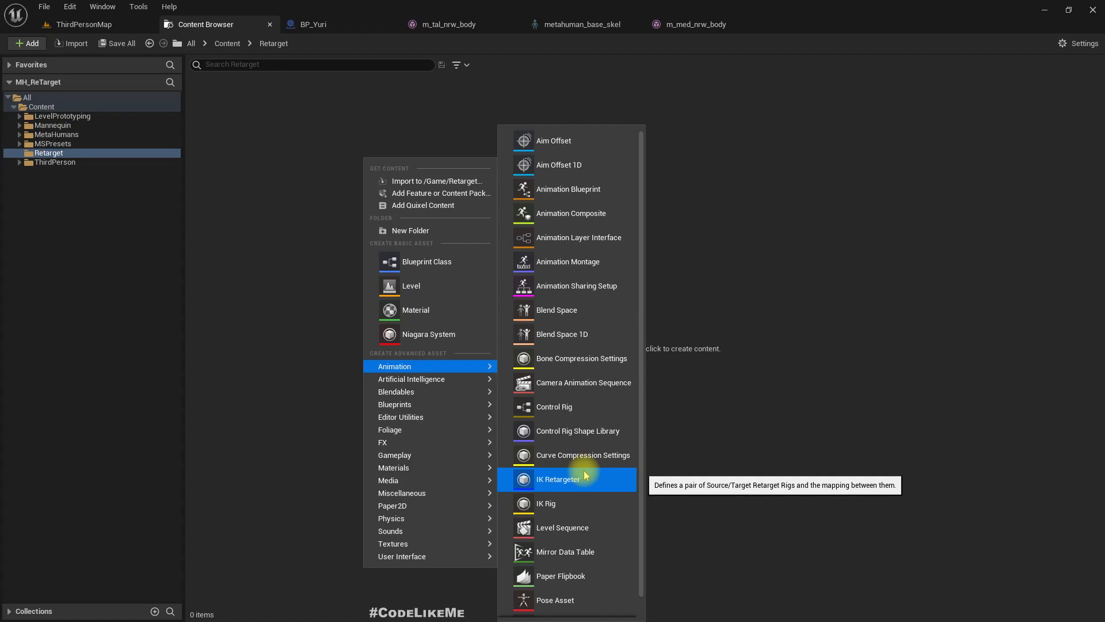
mouse_move(401, 492)
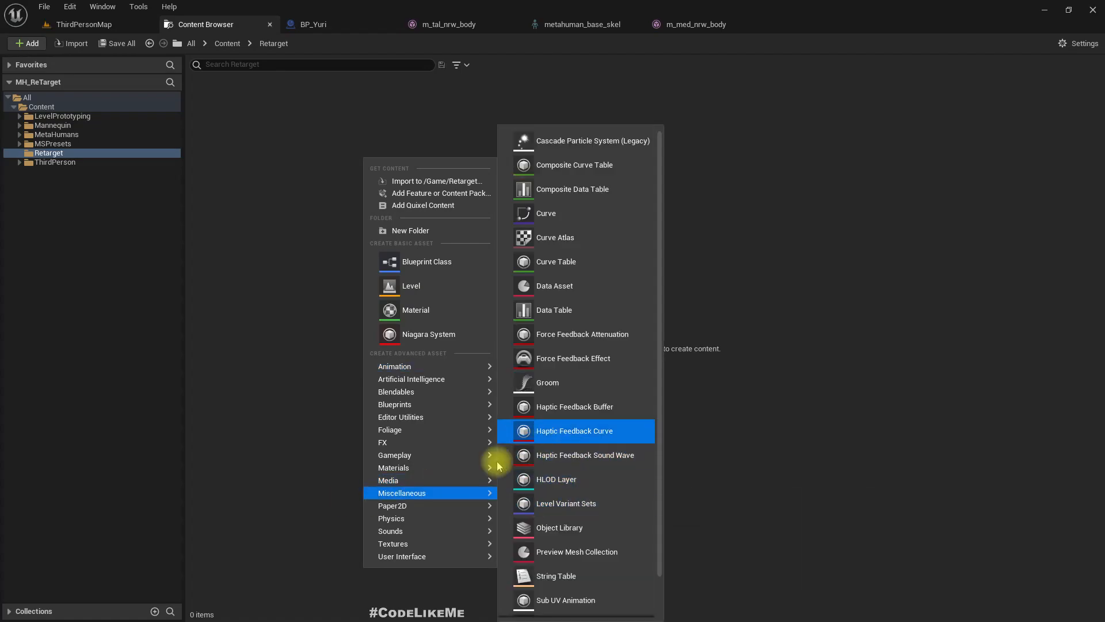
mouse_move(420, 467)
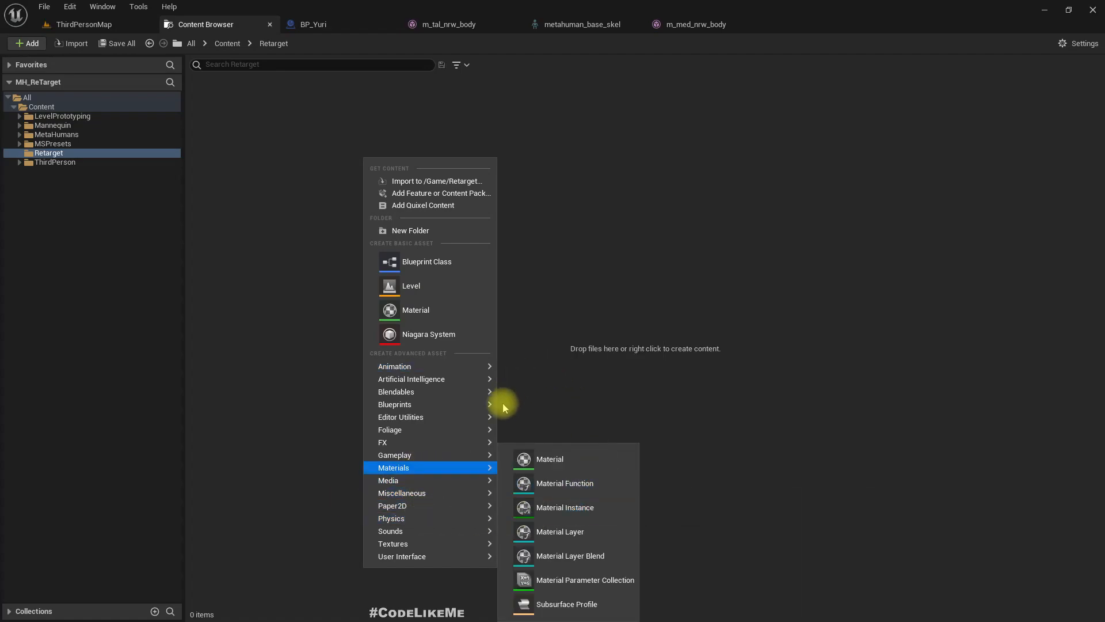
mouse_move(433, 372)
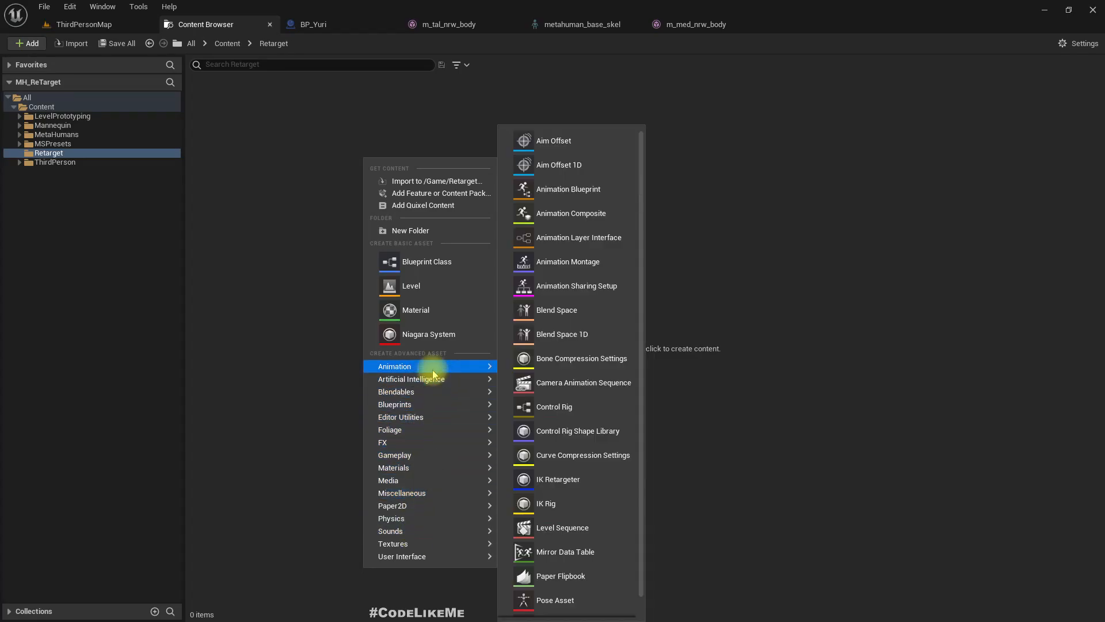
click(559, 504)
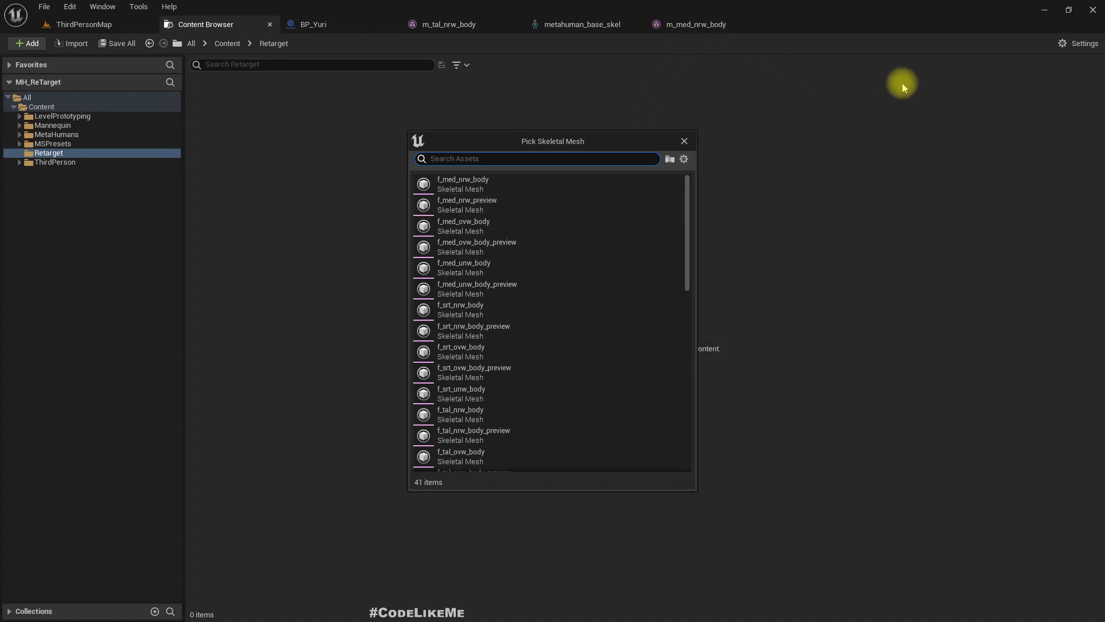
text(m med nrw)
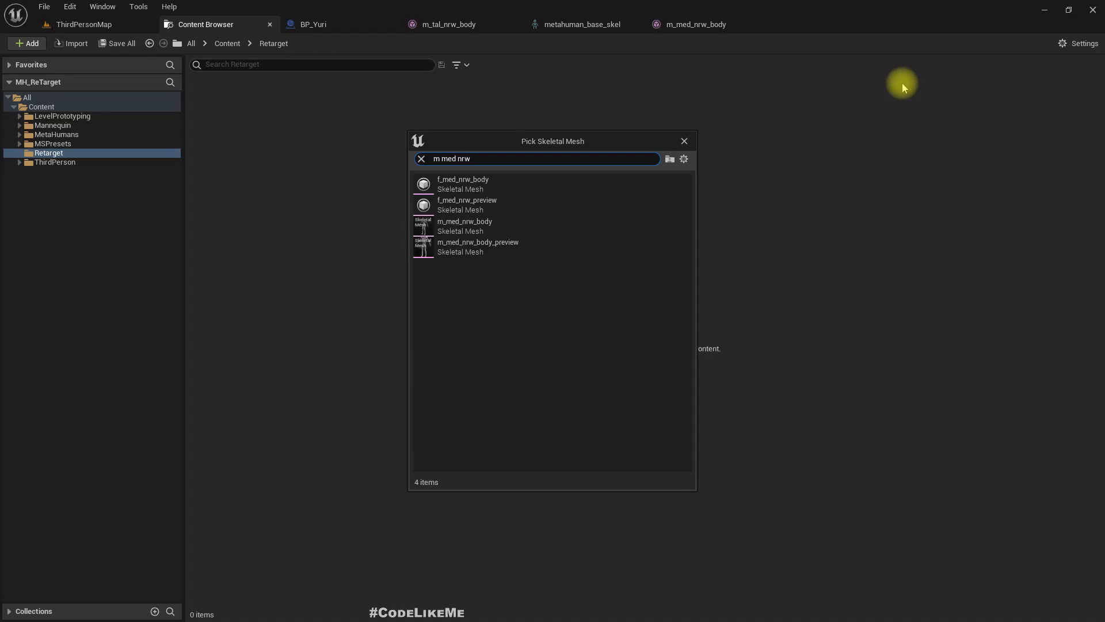
click(468, 230)
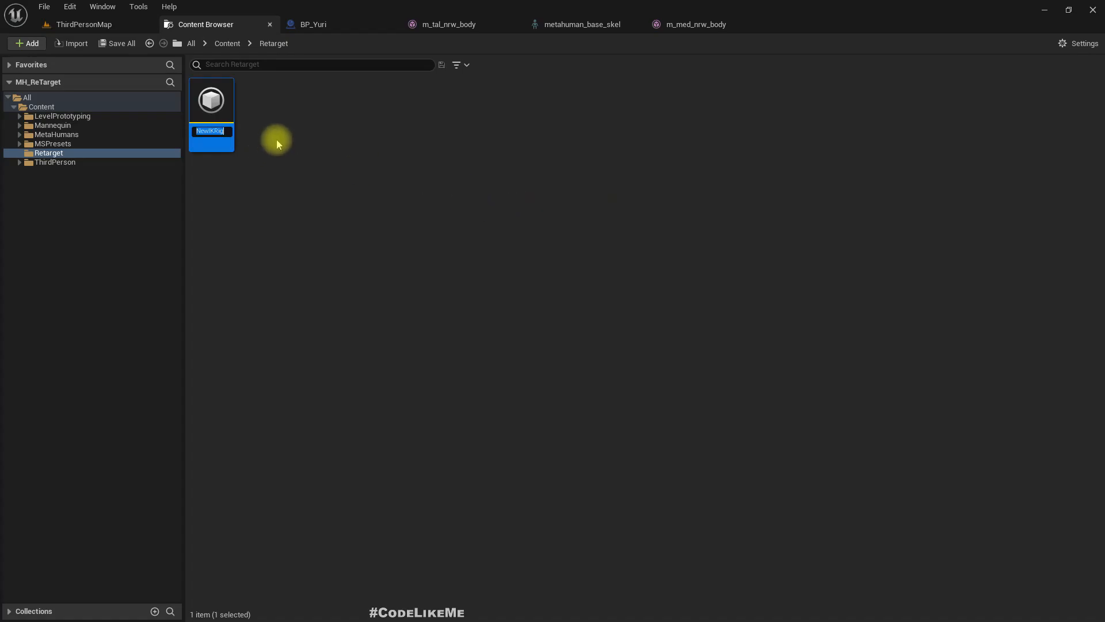
- Name the new IK Rig IKRig_MH and open it for editing
text(IKRig_M)
key(Return)
key(Return)
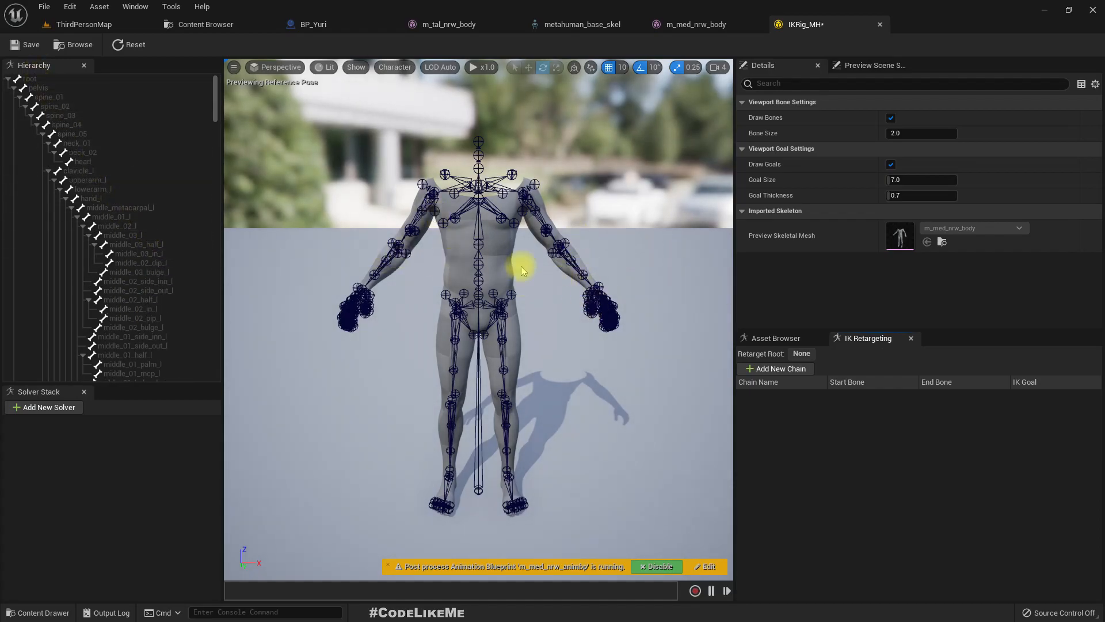
- Try disabling the post process Animation Blueprint m_med_nrw_animbp in the IKRig_MH preview
scroll(518, 264, down, 3)
scroll(515, 270, up, 8)
scroll(515, 269, down, 8)
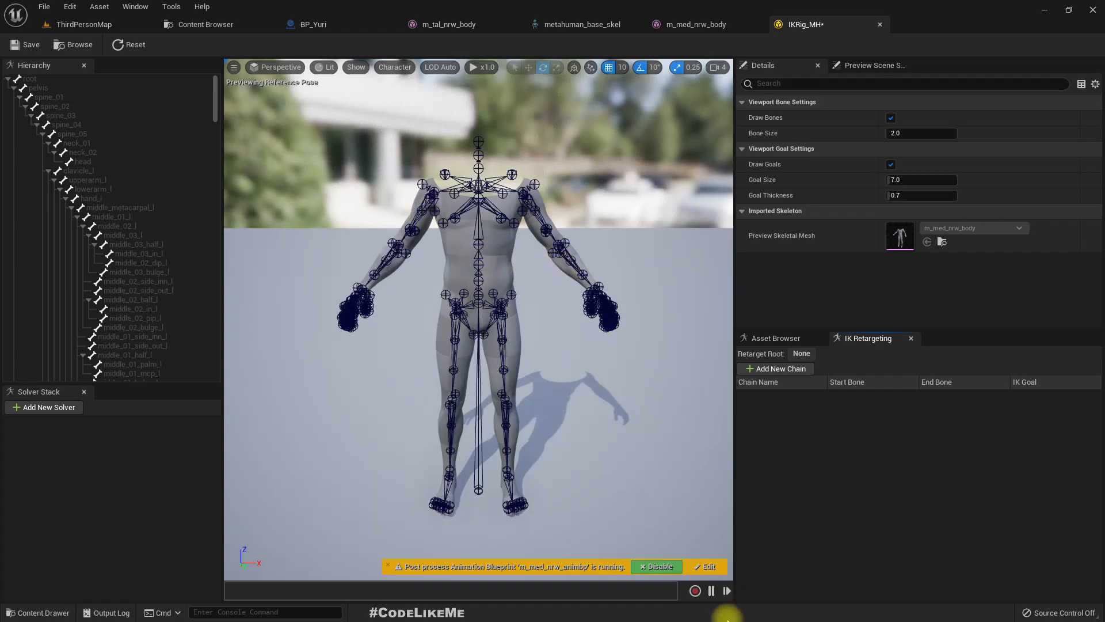
click(657, 568)
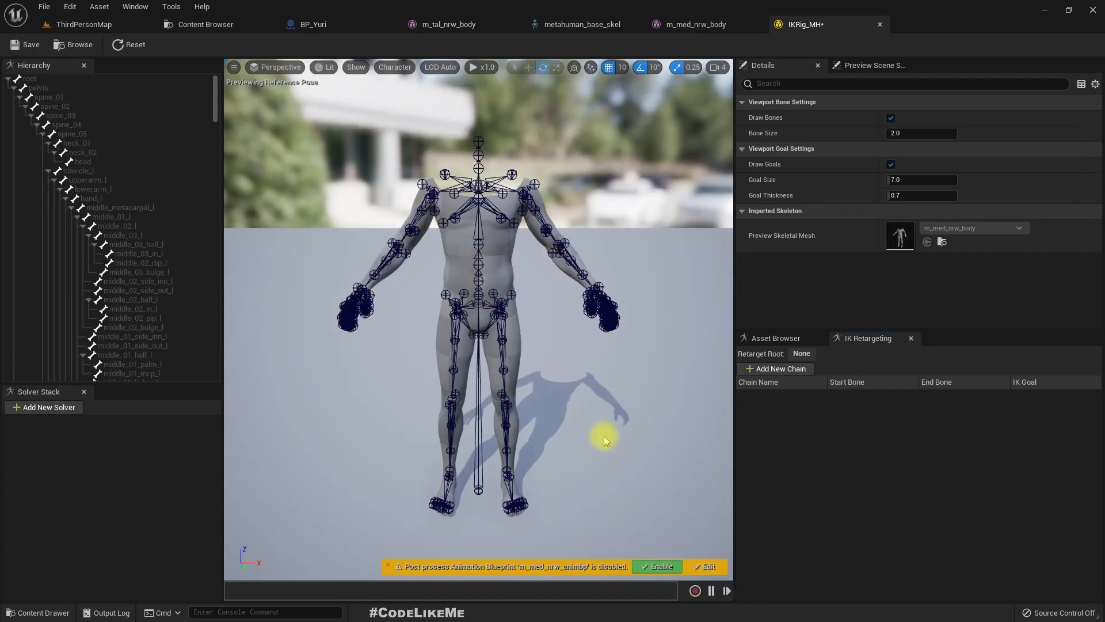
click(640, 566)
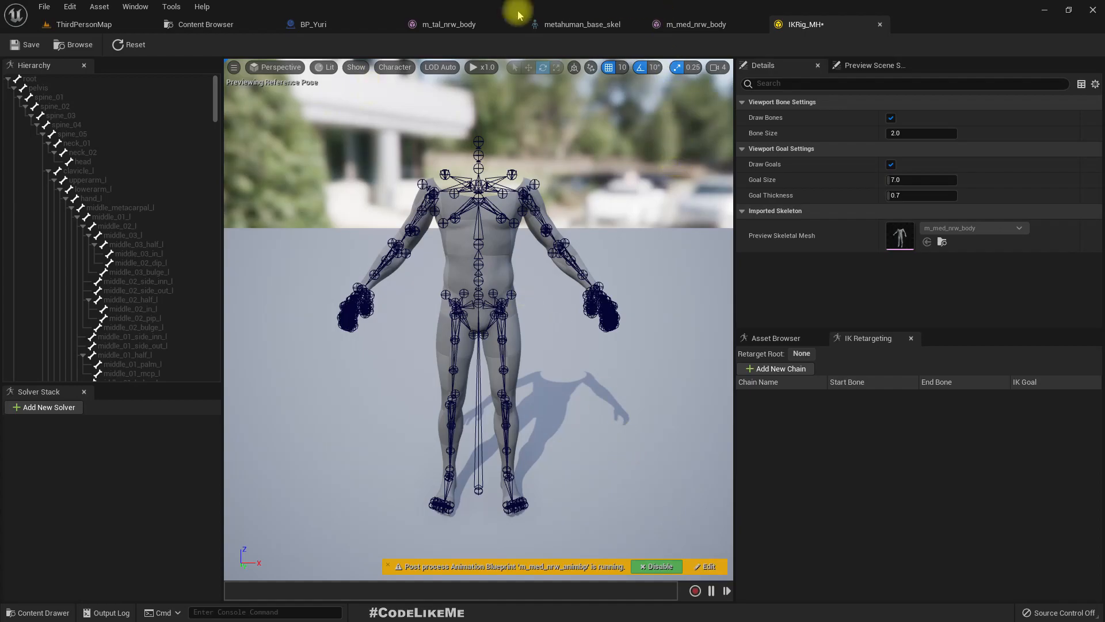
- Create a second IK Rig asset in the Retarget folder based on the SK_Mannequin skeletal mesh
click(174, 23)
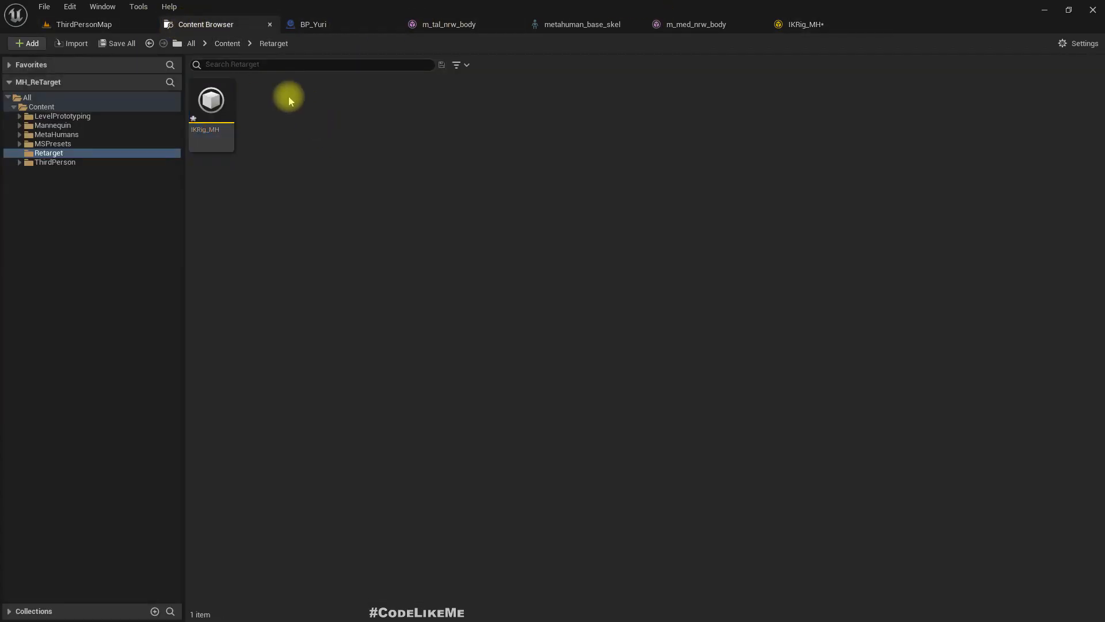
right_click(289, 98)
mouse_move(348, 320)
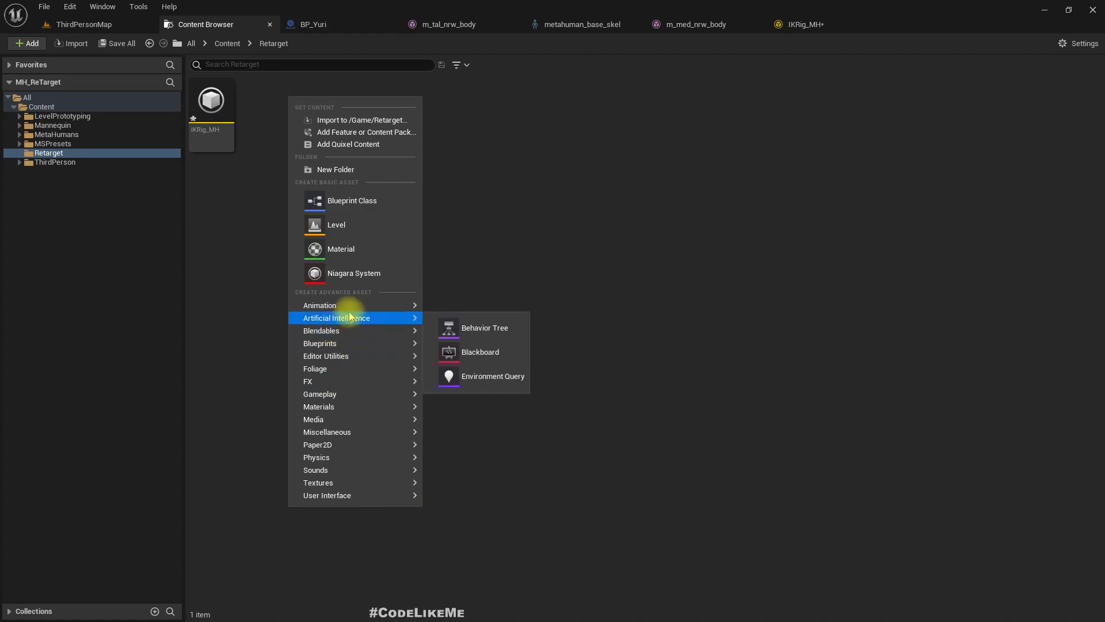
click(481, 501)
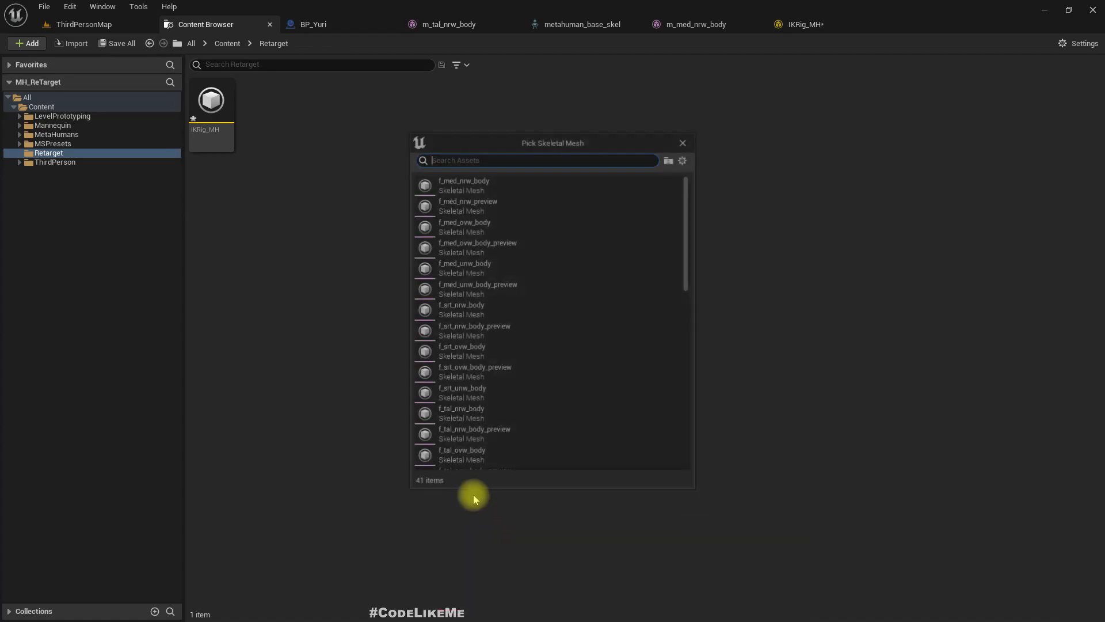
text(mann)
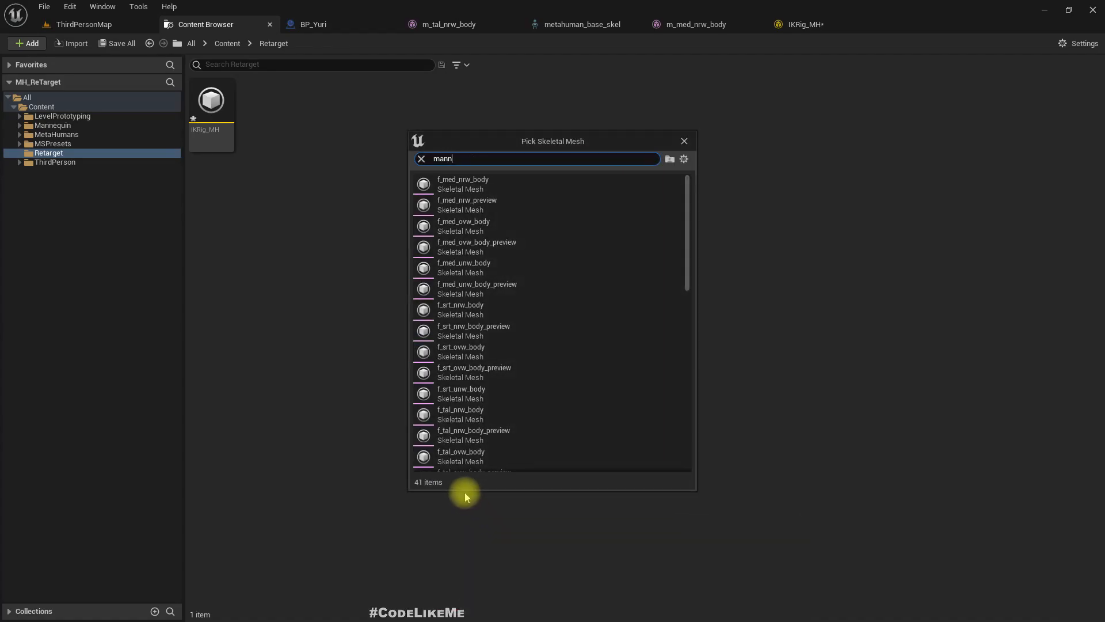
text(qui)
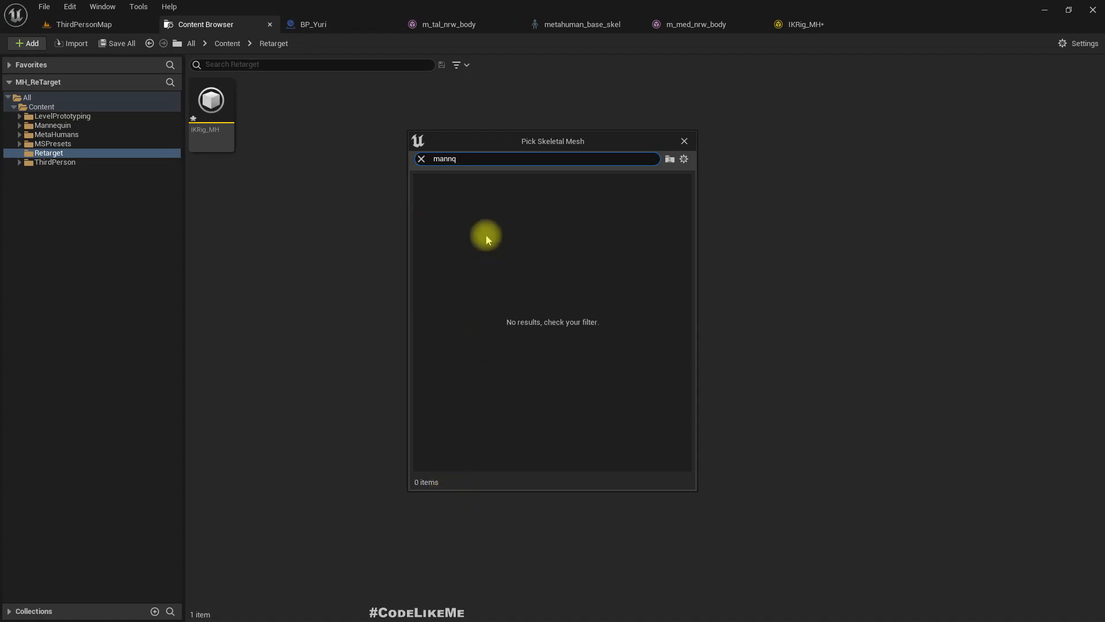
key(BackSpace)
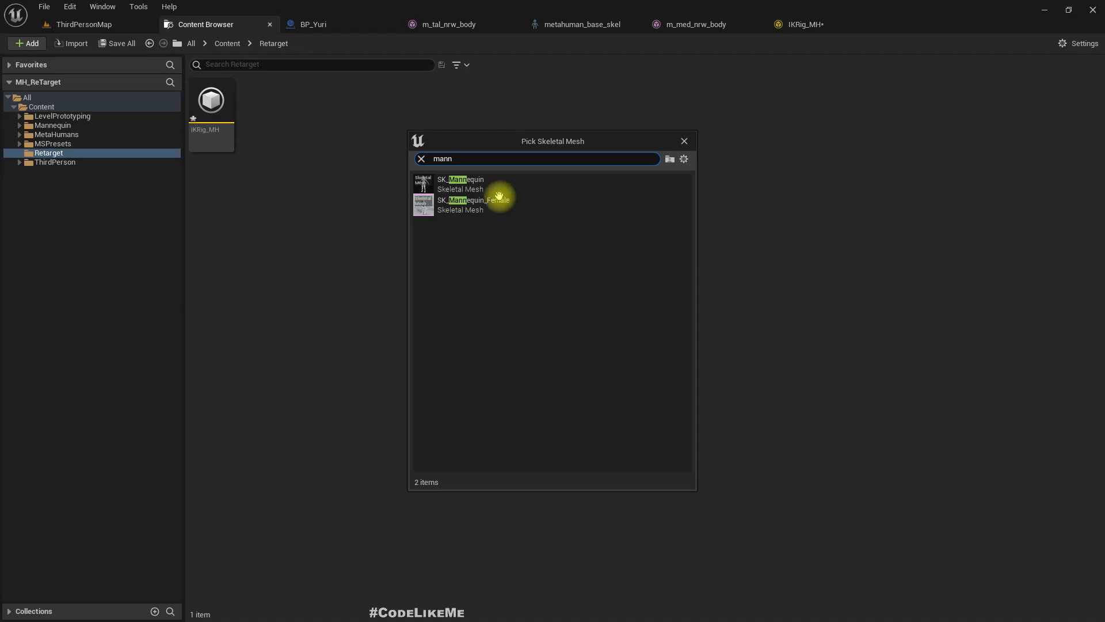
double_click(467, 183)
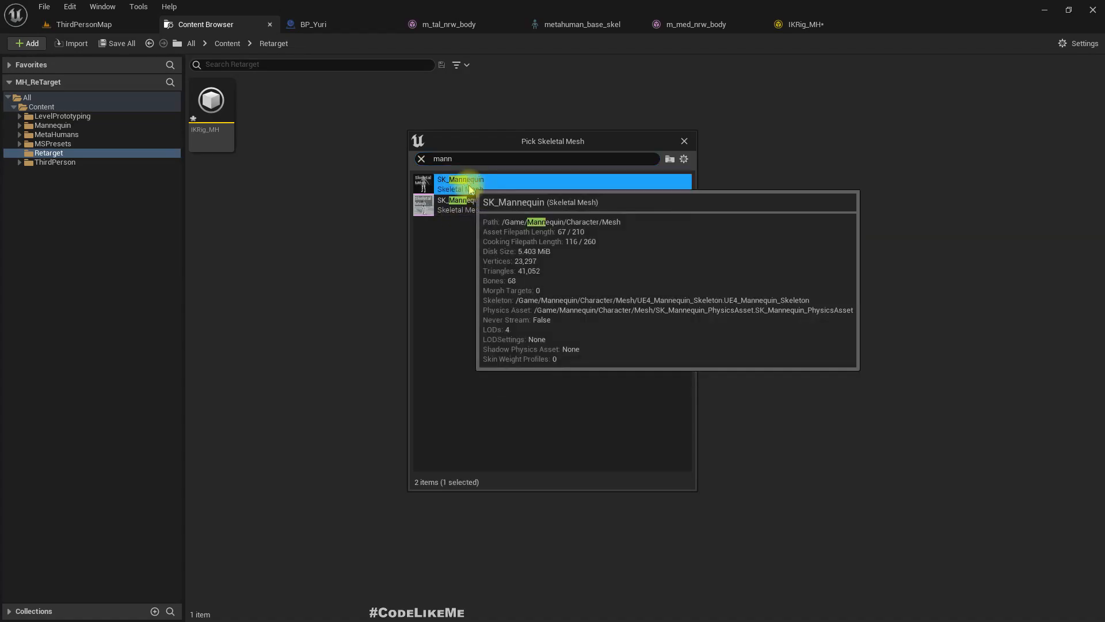
- Name the new IK Rig IKRig_Mannequin and open it for editing
text(IKR)
text(ig_Mann)
text(equin)
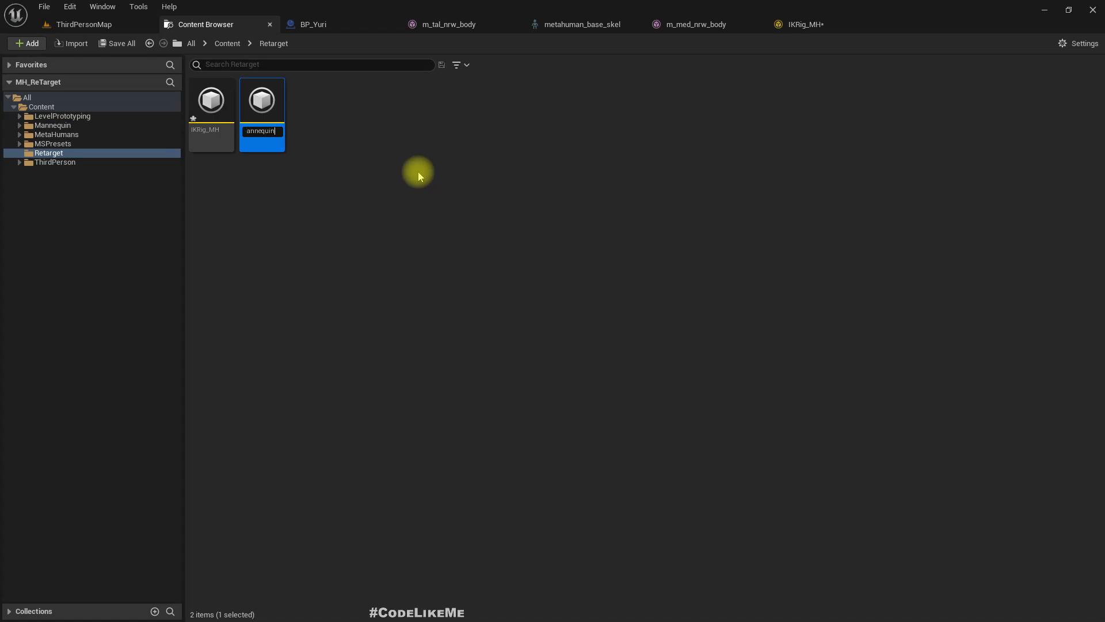
key(Return)
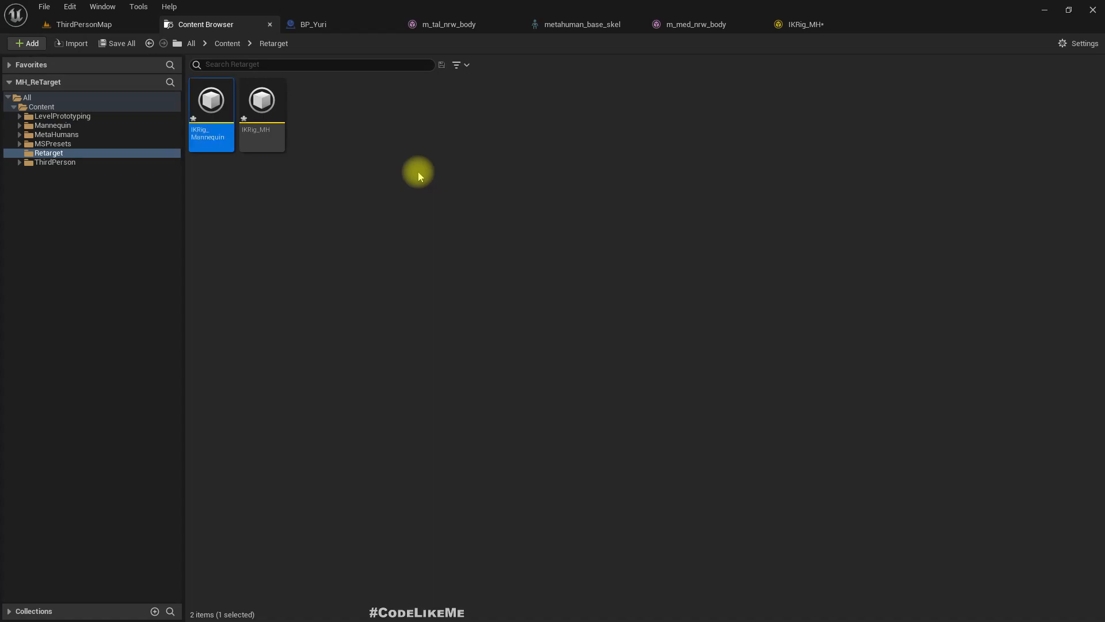
key(Return)
right_drag(516, 417, 514, 391)
- Compare the IKRig_MH and IKRig_Mannequin skeletons, and examine the MetaHuman's root, spine_01, neck and head bones
click(806, 25)
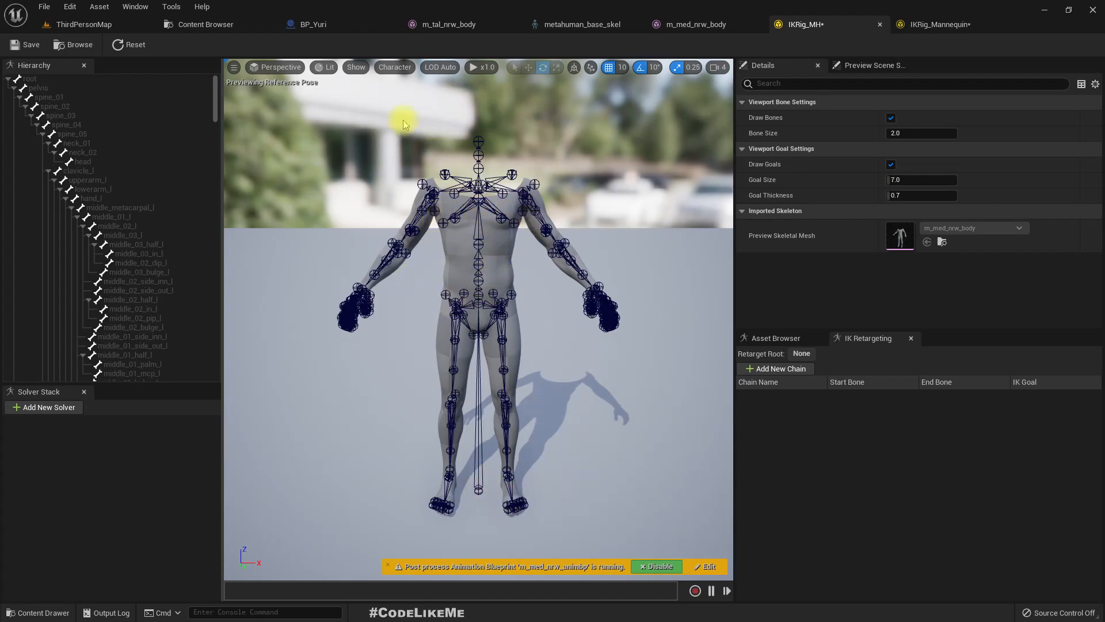
click(921, 23)
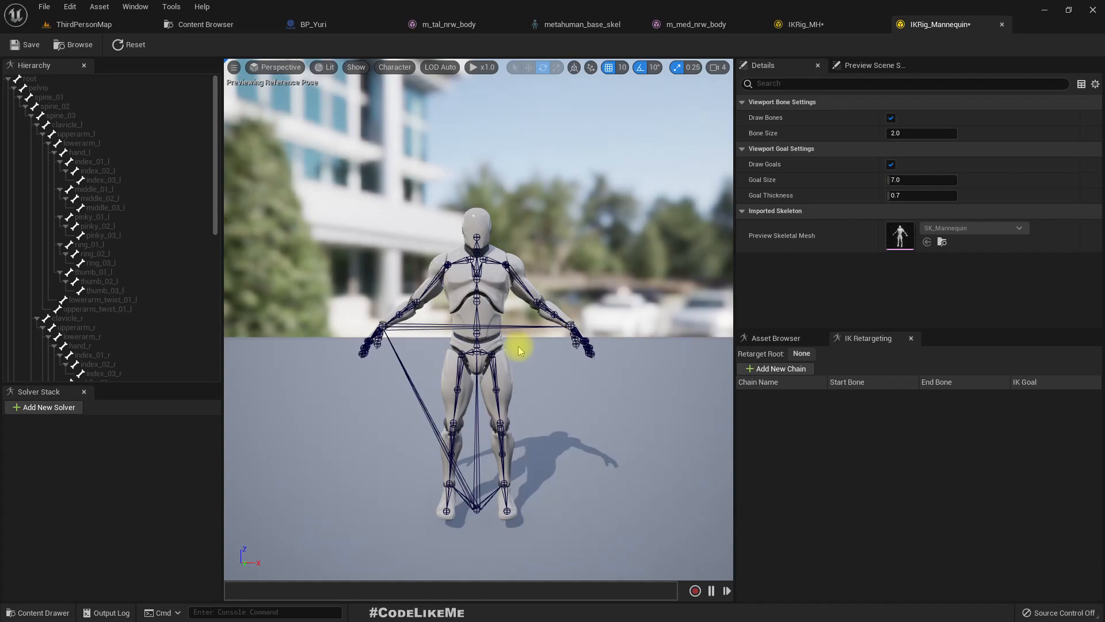
click(806, 24)
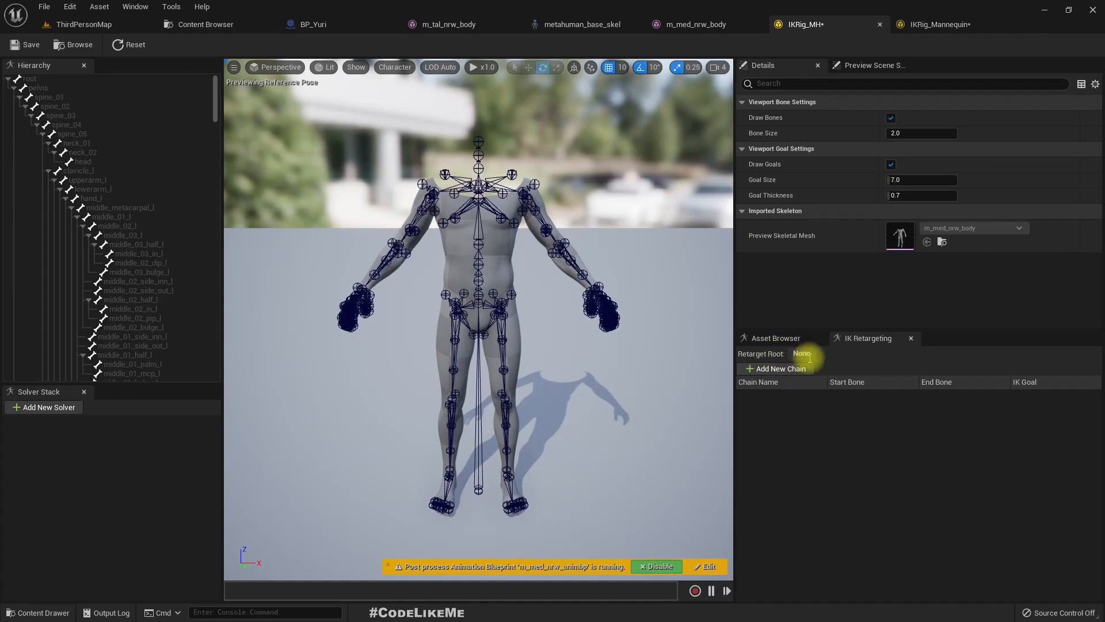
click(935, 24)
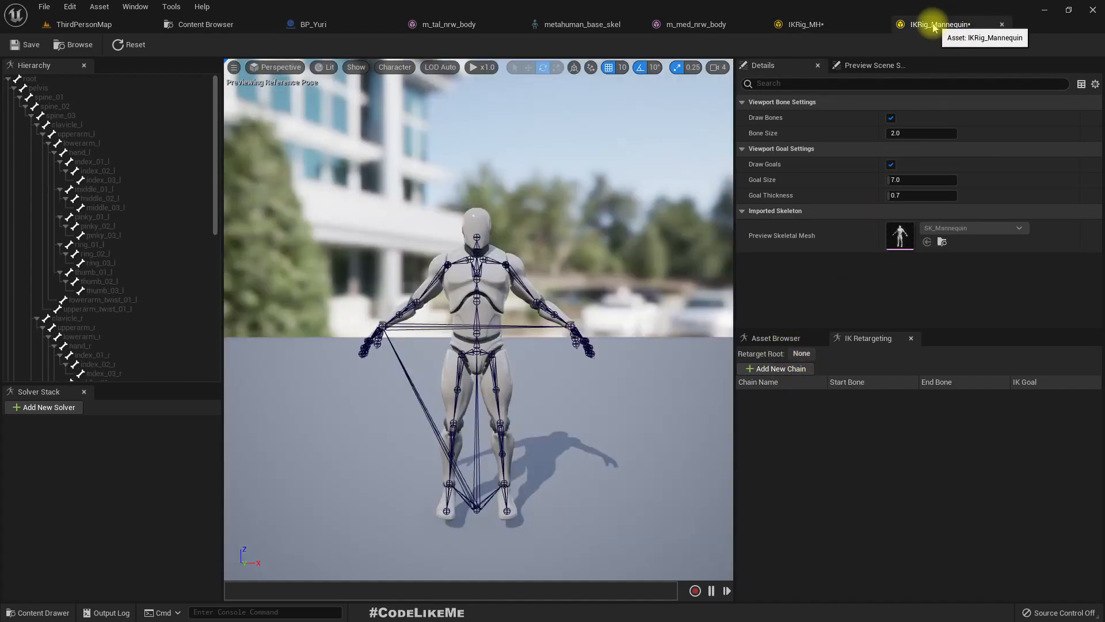
click(802, 24)
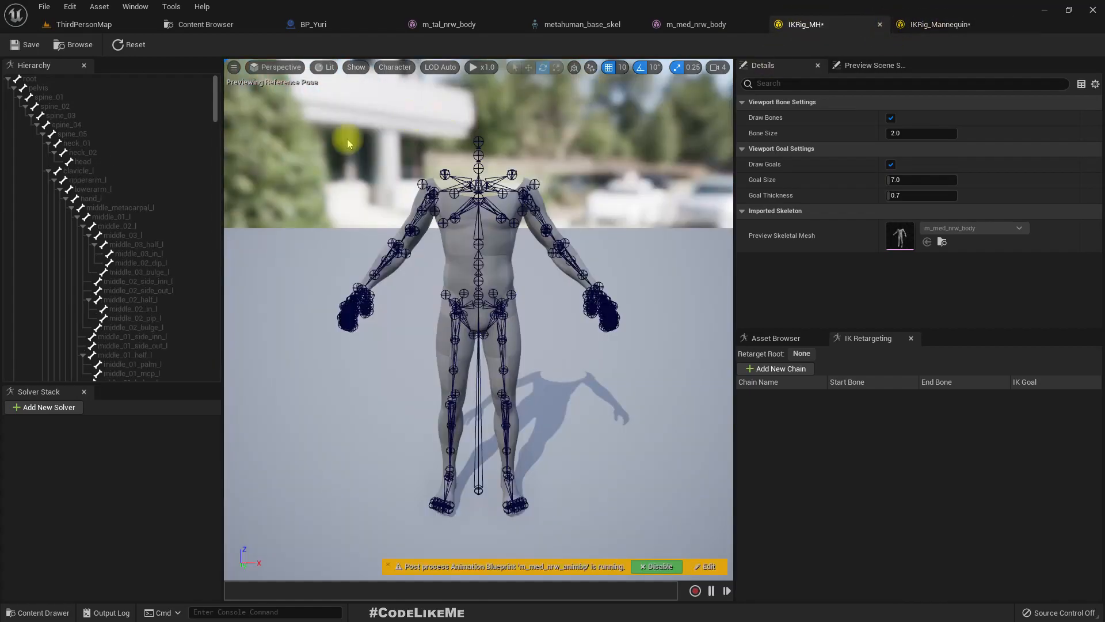
scroll(541, 316, up, 3)
scroll(540, 316, down, 4)
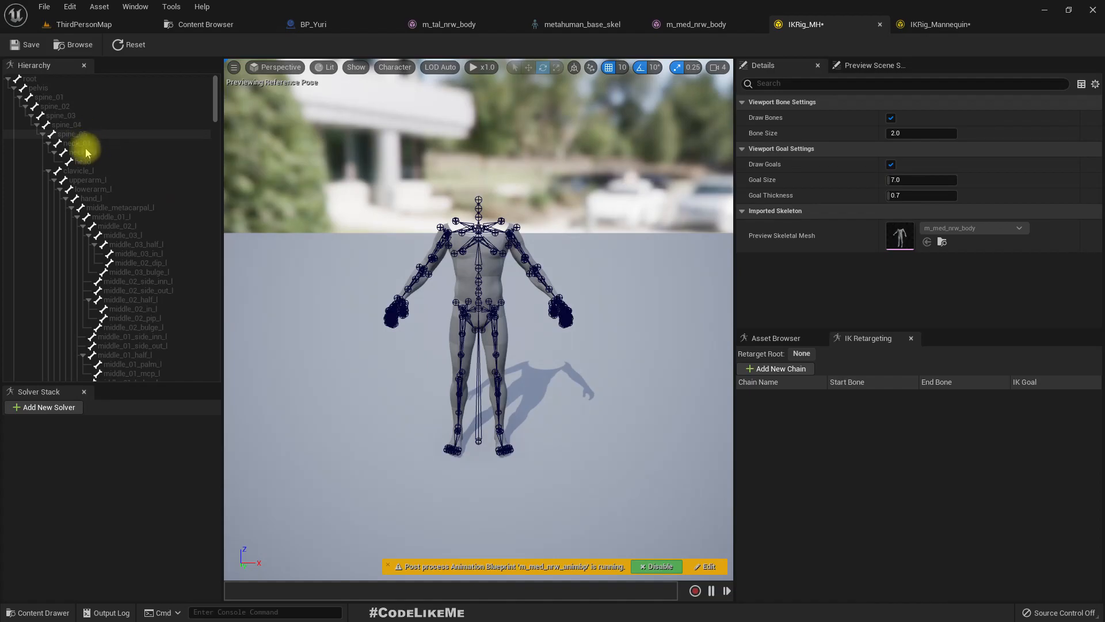
click(44, 80)
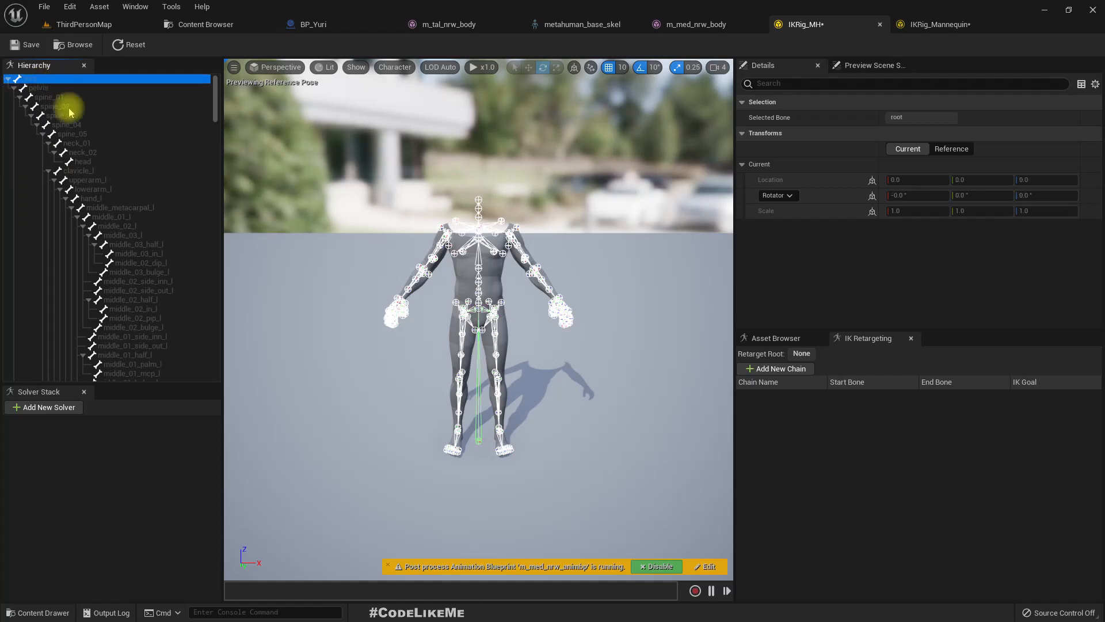
click(85, 153)
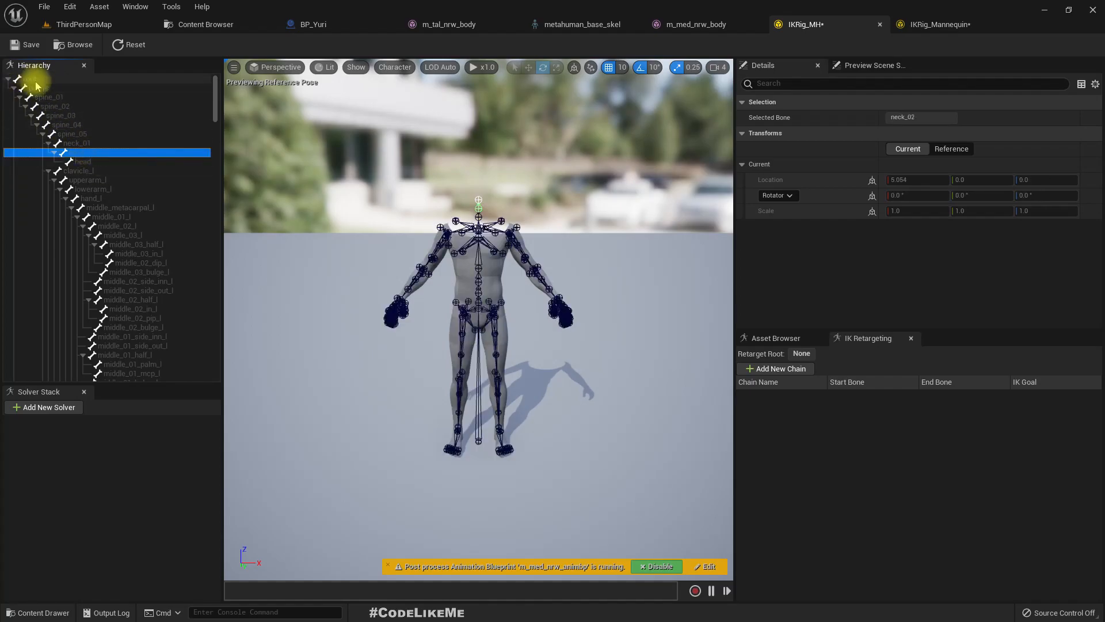
click(89, 165)
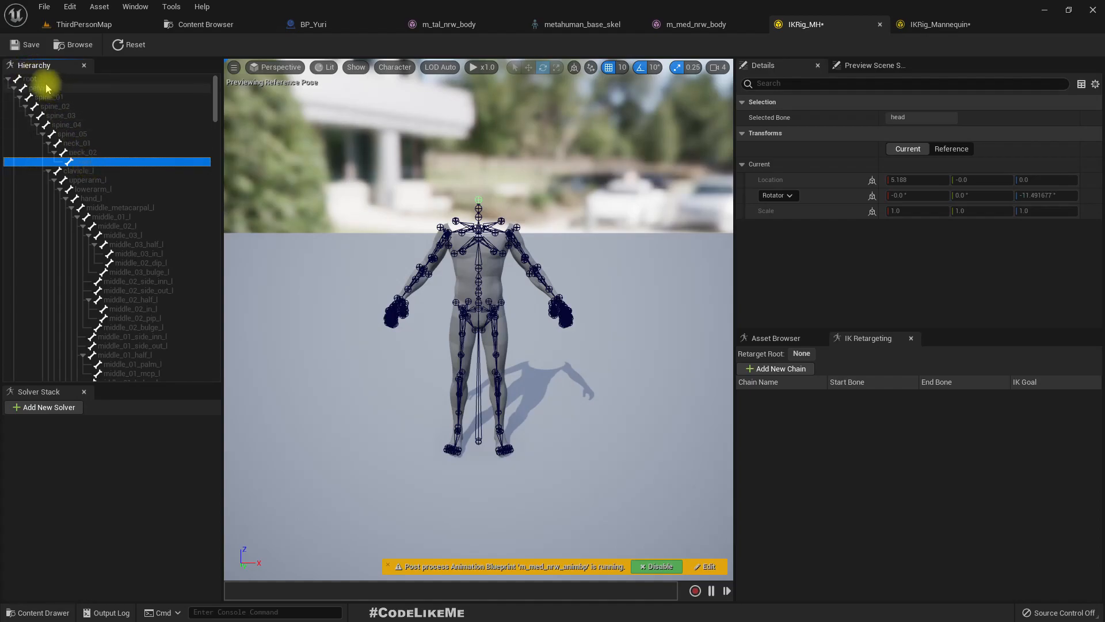
click(80, 143)
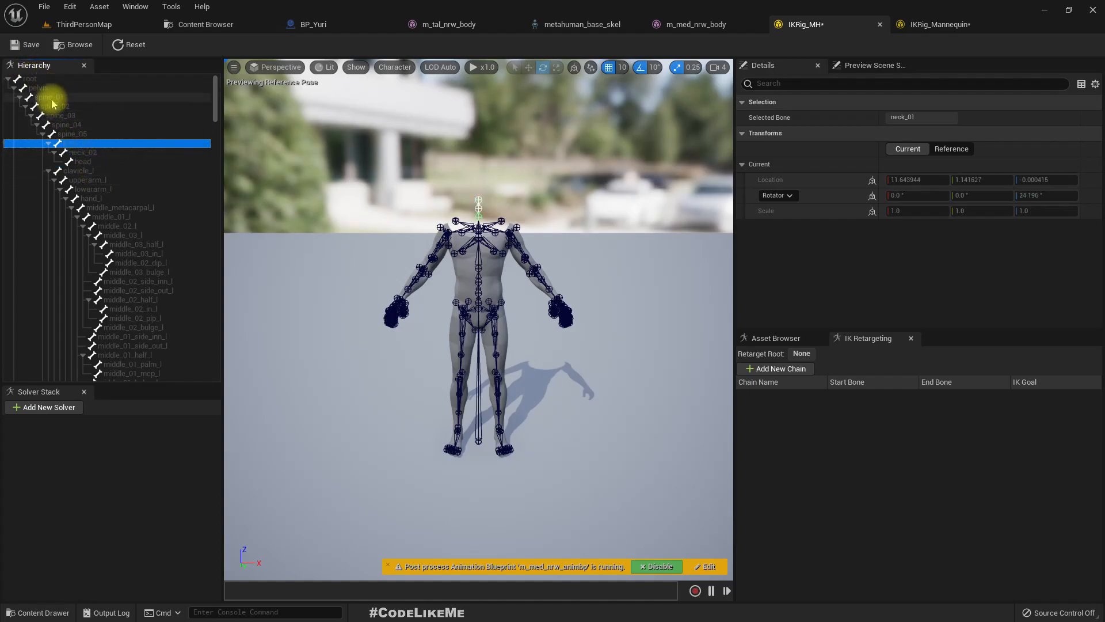
click(49, 97)
- Examine the hand and finger bones in the IKRig_MH hierarchy and compare the structure with IKRig_Mannequin
click(926, 23)
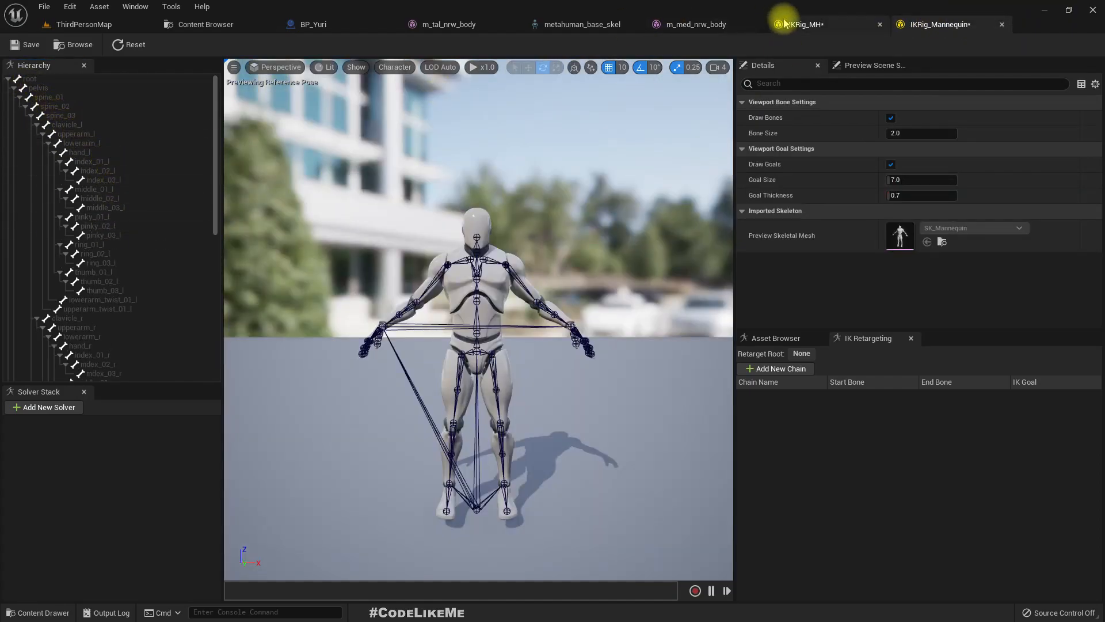
click(806, 24)
scroll(125, 251, down, 4)
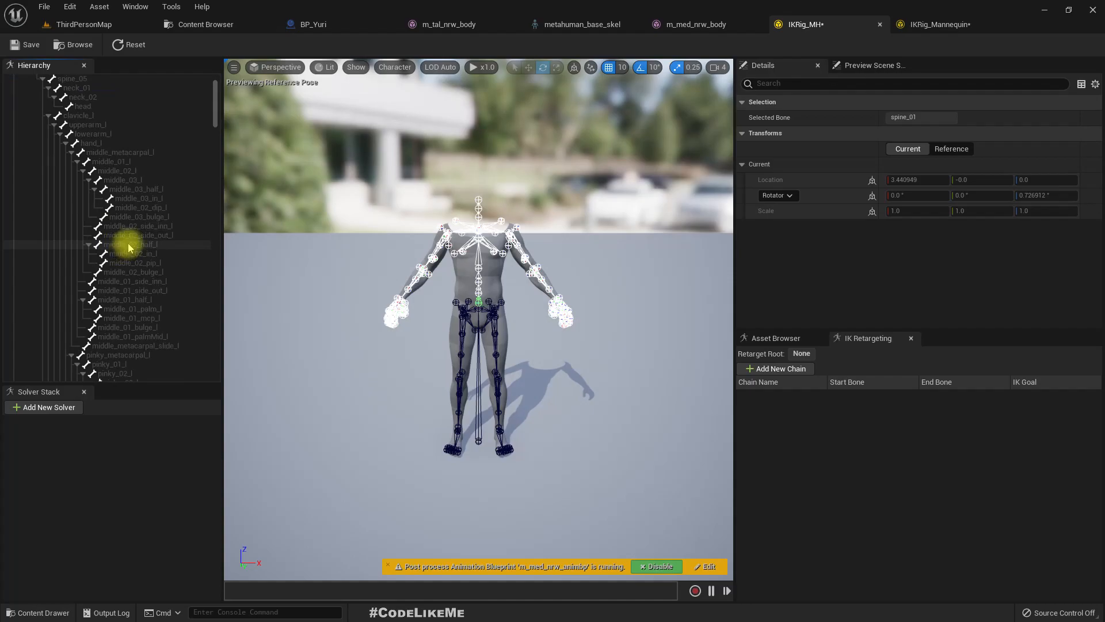
scroll(156, 286, down, 2)
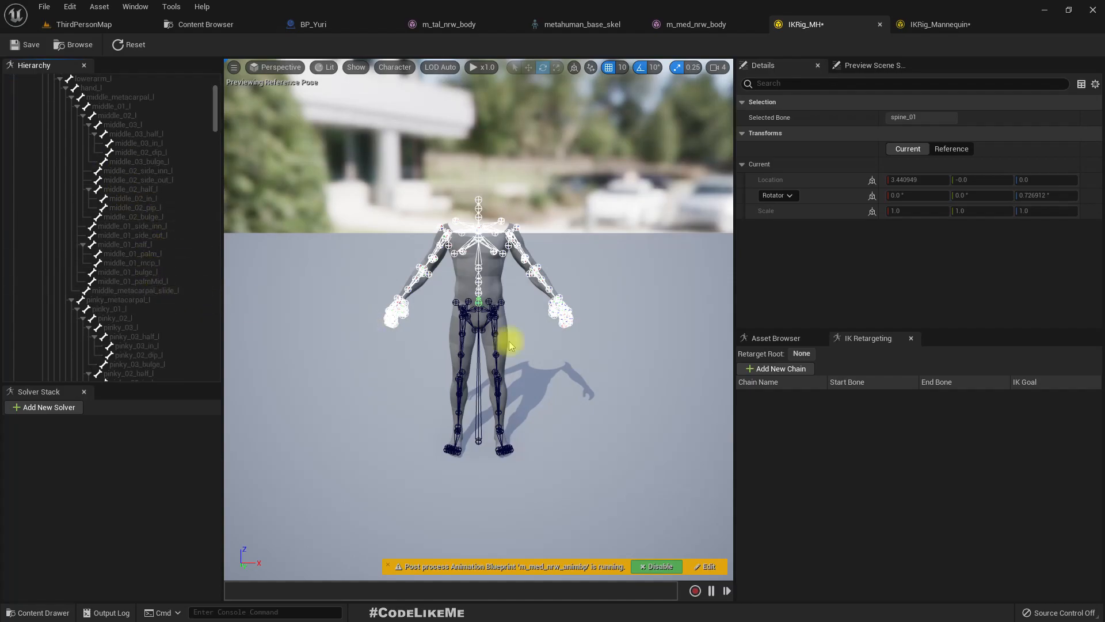
scroll(571, 321, up, 5)
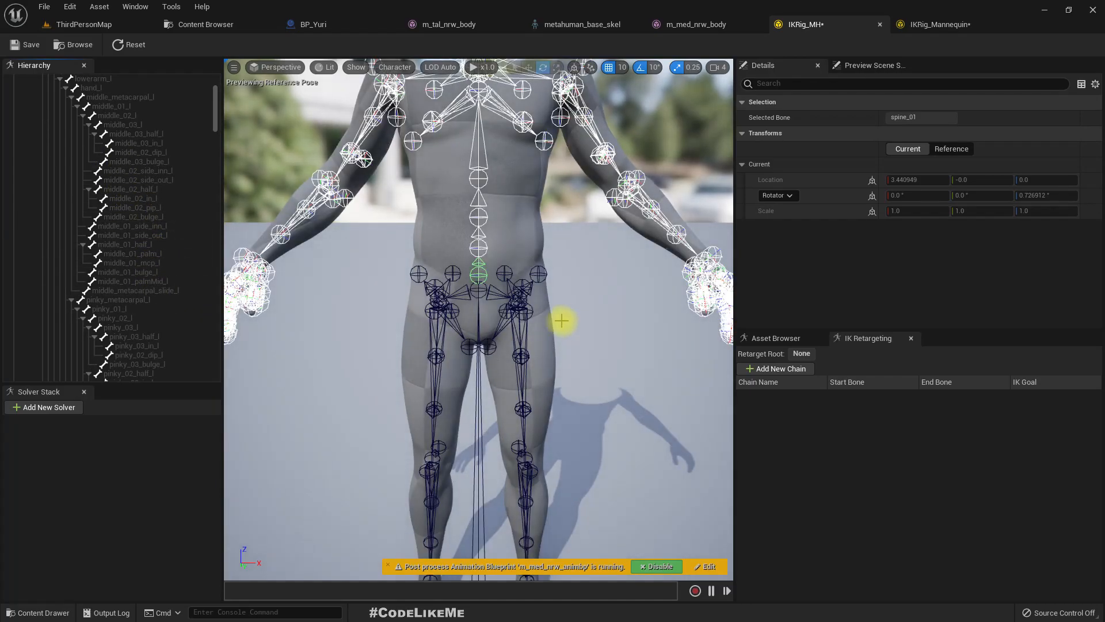
scroll(406, 296, down, 3)
scroll(468, 251, up, 4)
scroll(481, 237, down, 1)
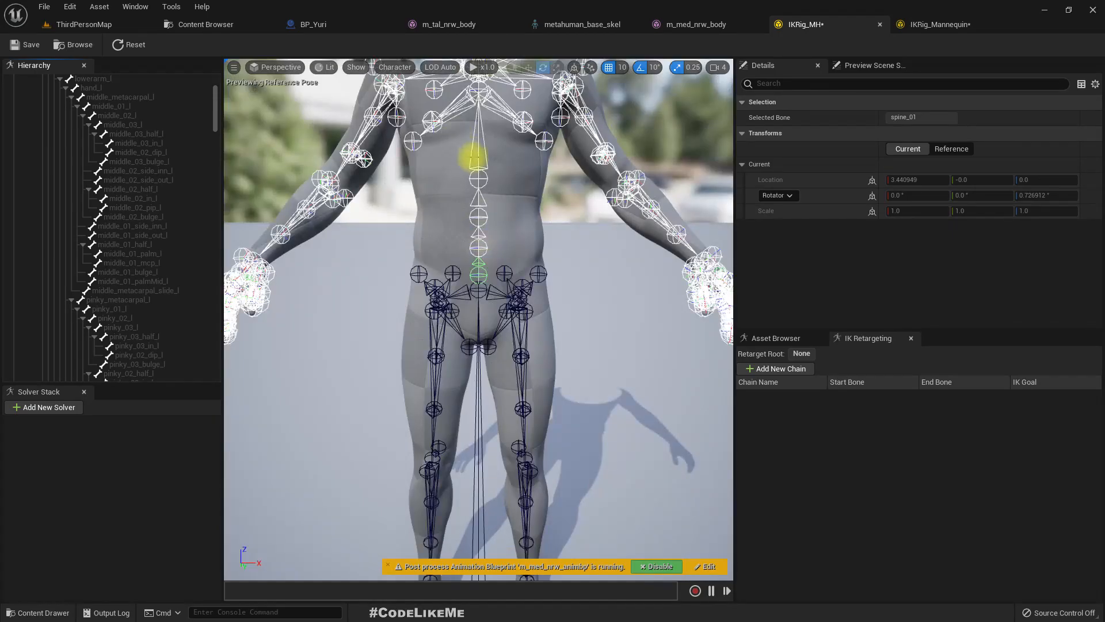
scroll(478, 320, down, 2)
scroll(172, 291, down, 6)
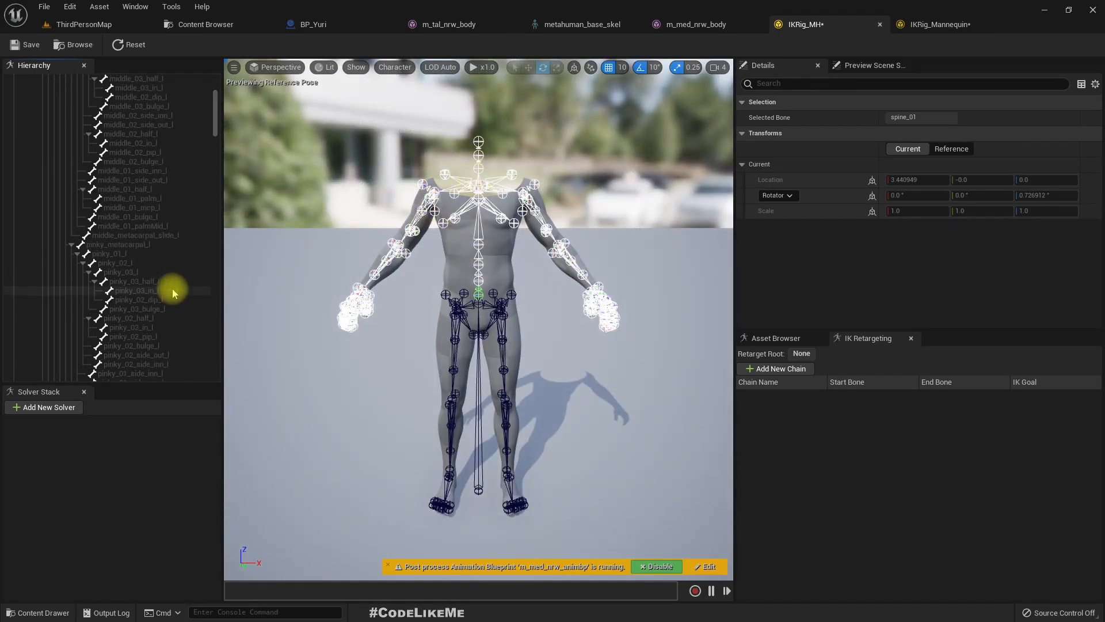
scroll(101, 302, down, 6)
scroll(105, 305, down, 3)
scroll(403, 338, up, 5)
scroll(404, 339, down, 5)
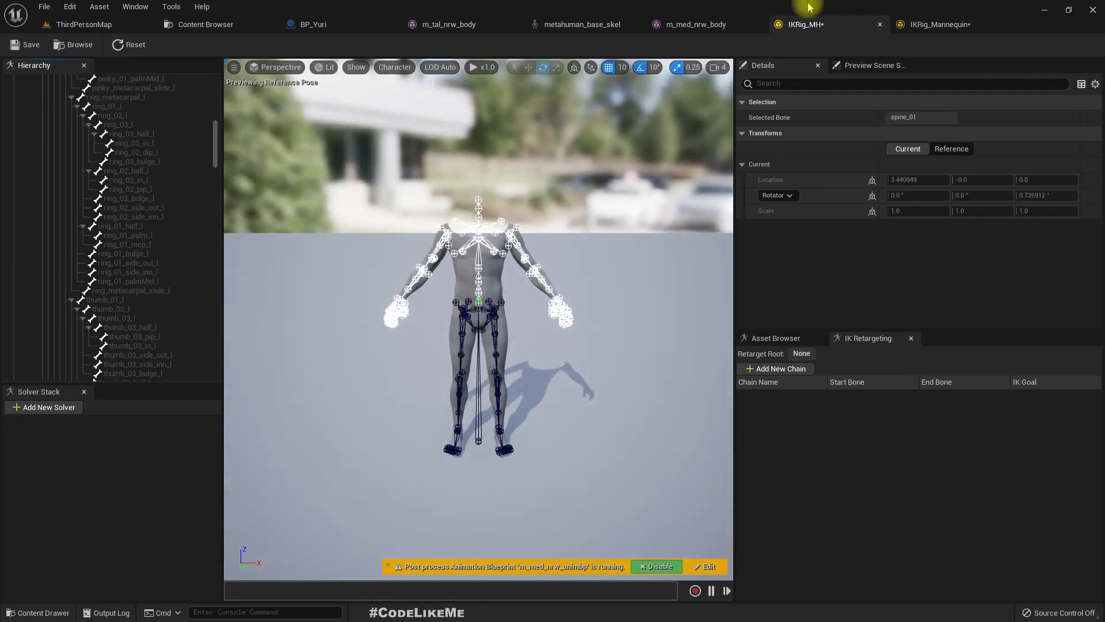
click(925, 24)
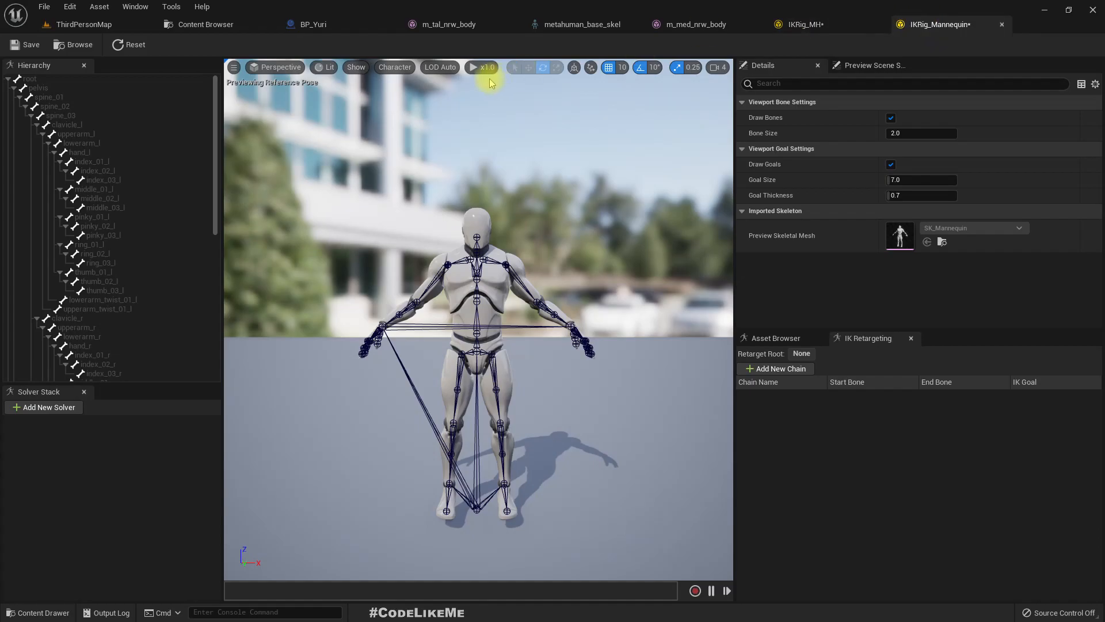
click(804, 24)
scroll(163, 155, up, 10)
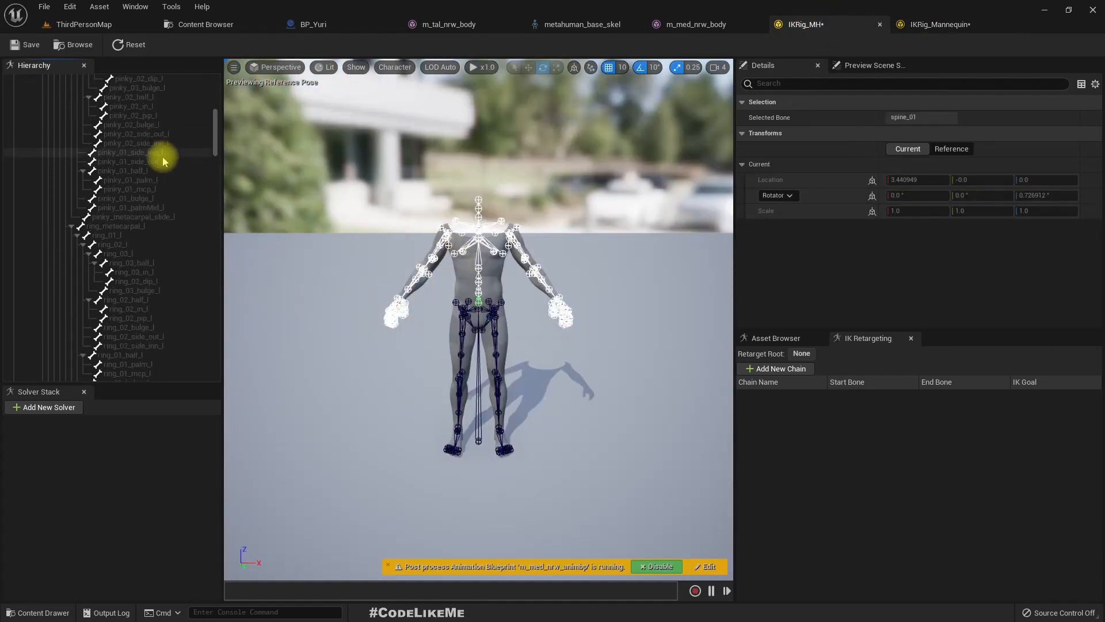
scroll(160, 165, up, 5)
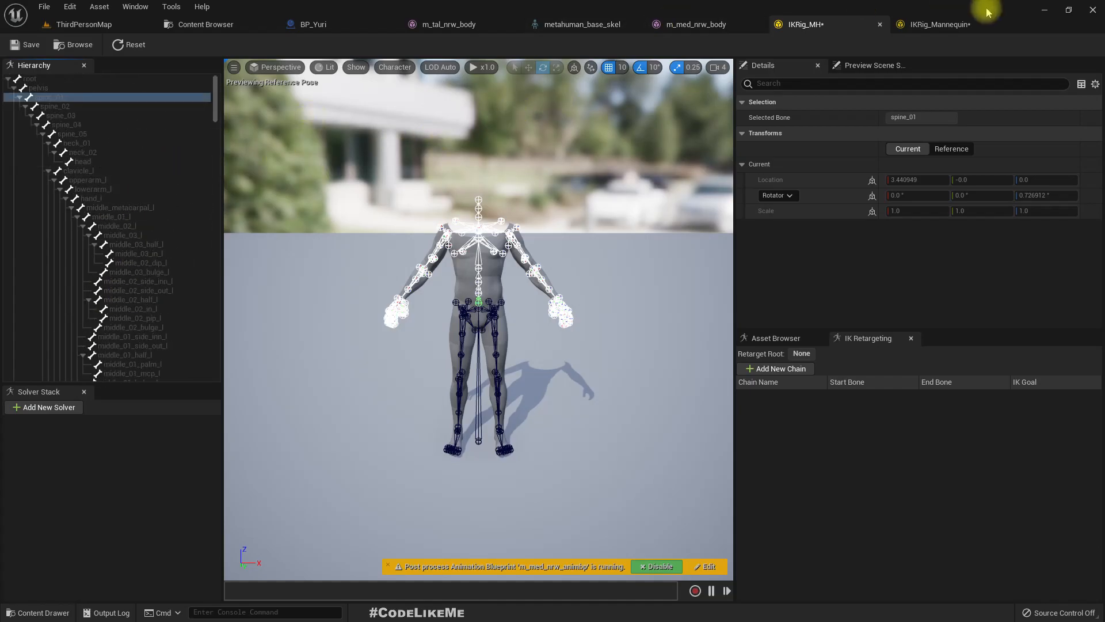
- Set the root bone as the retarget root in IKRig_Mannequin
click(926, 24)
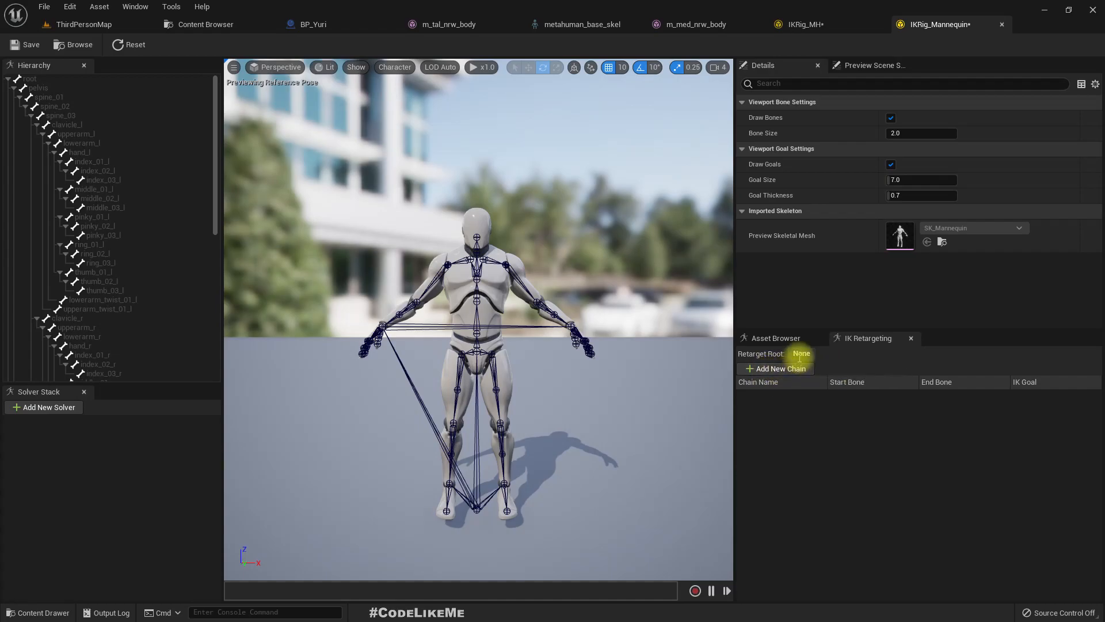
right_click(26, 79)
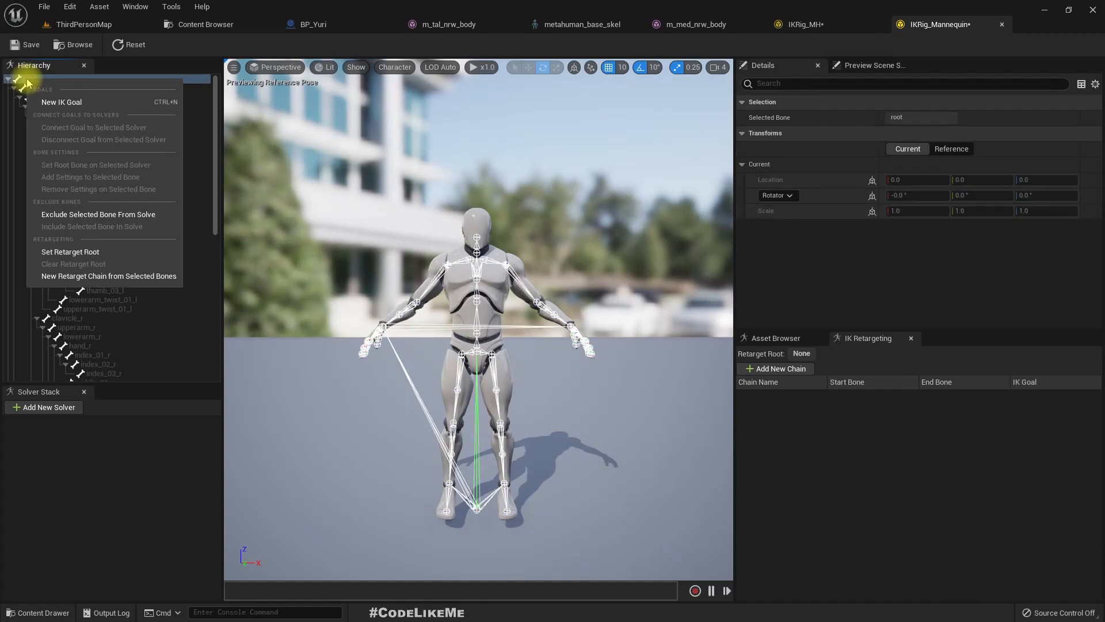
click(78, 254)
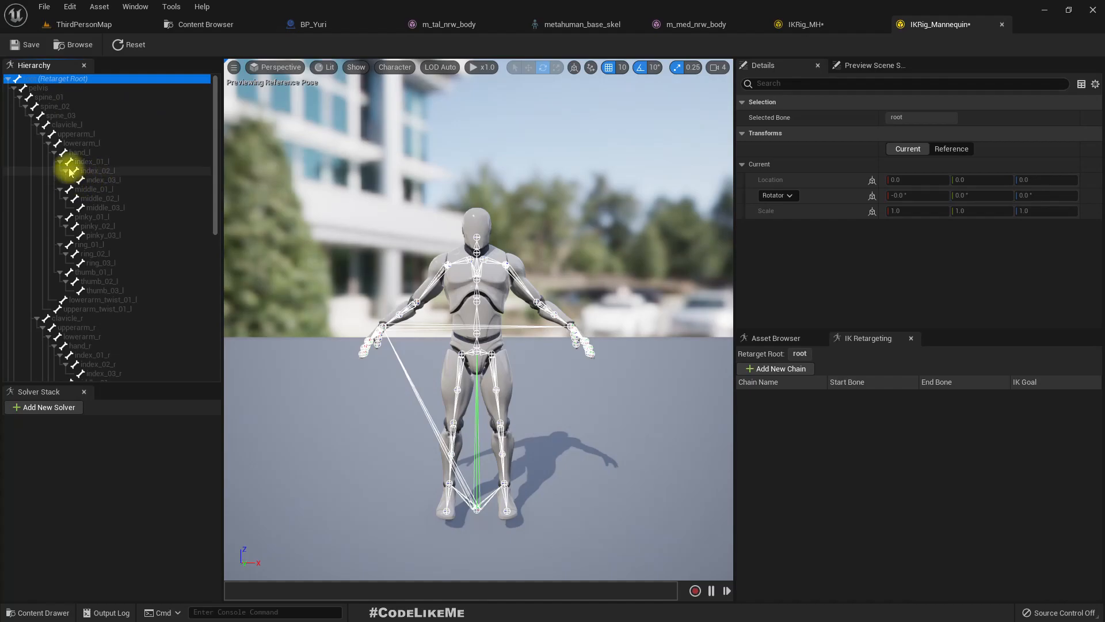
- Examine the mannequin's bones from the root to the left hand and index finger, and compare them with the IKRig_MH hierarchy
click(92, 180)
click(107, 170)
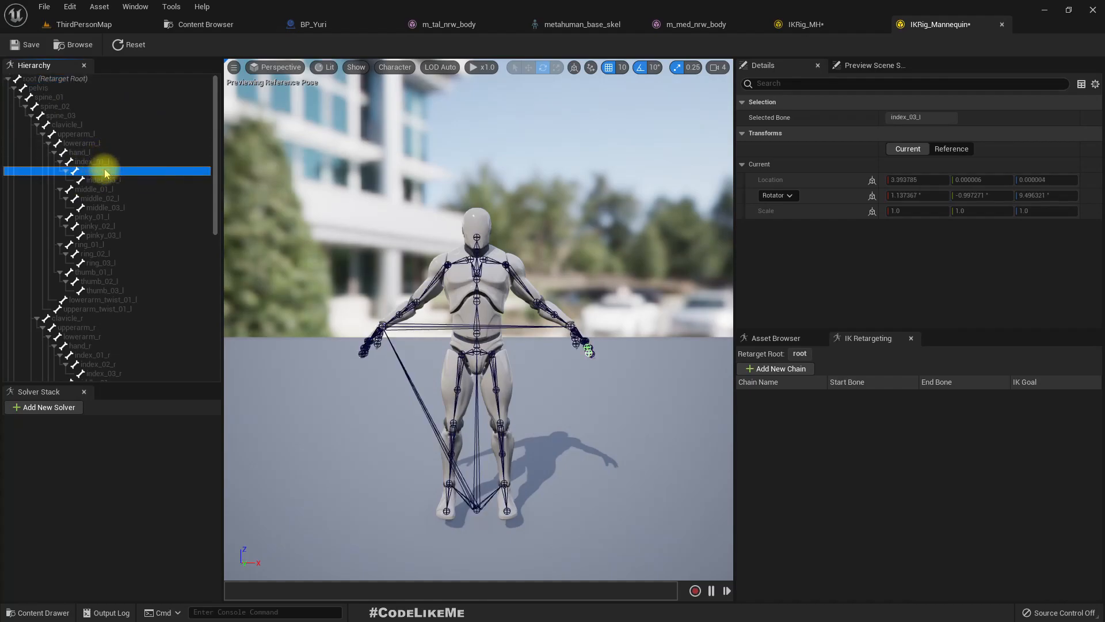
click(113, 180)
click(99, 171)
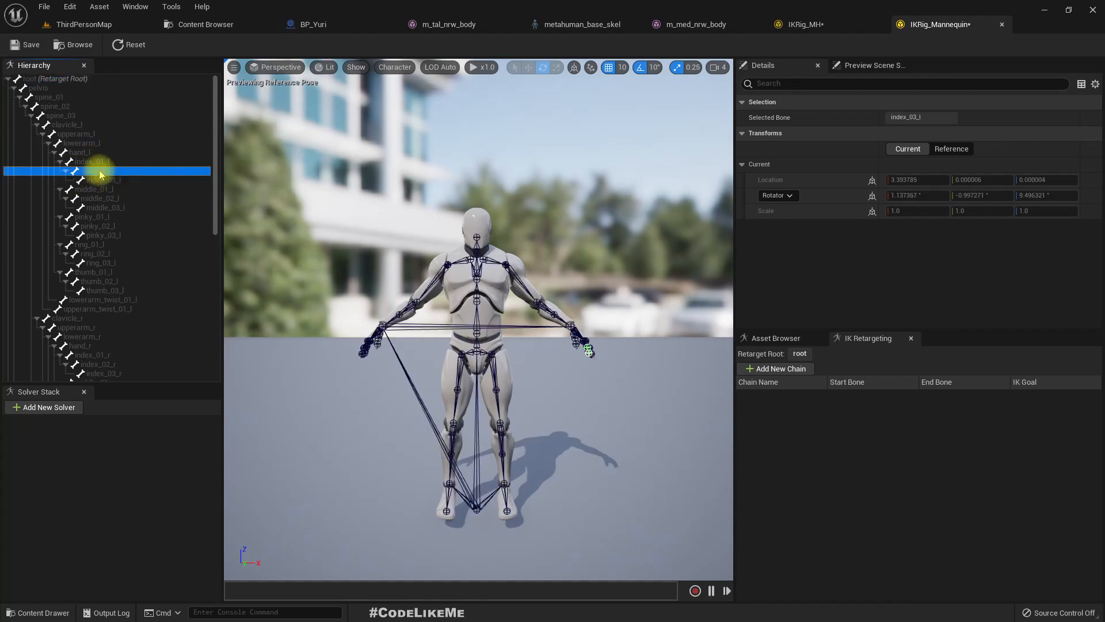
click(98, 163)
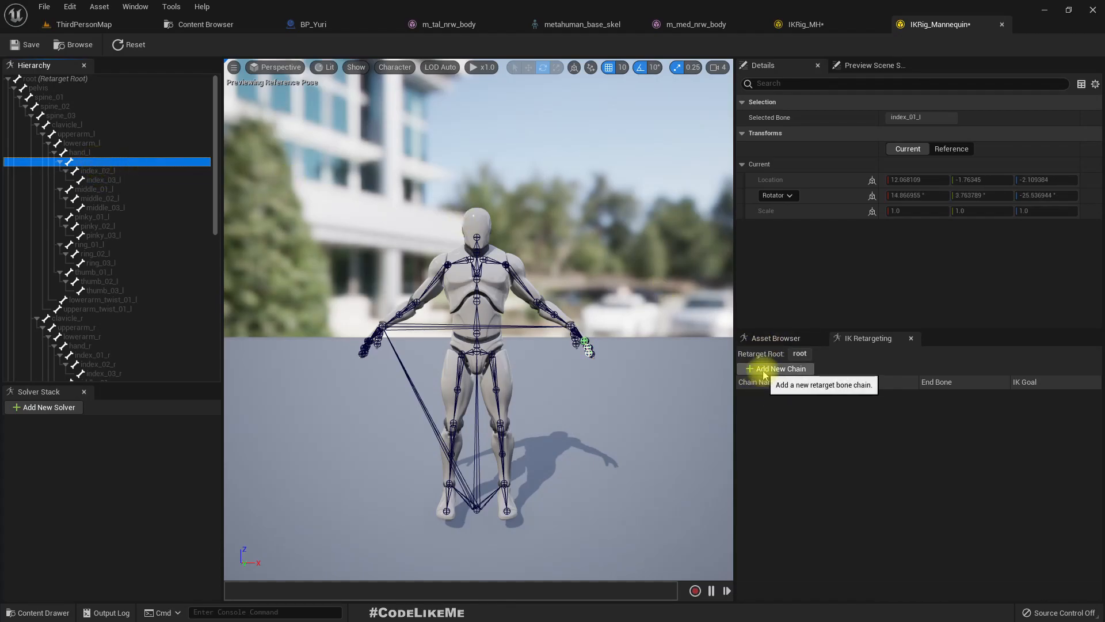
click(41, 79)
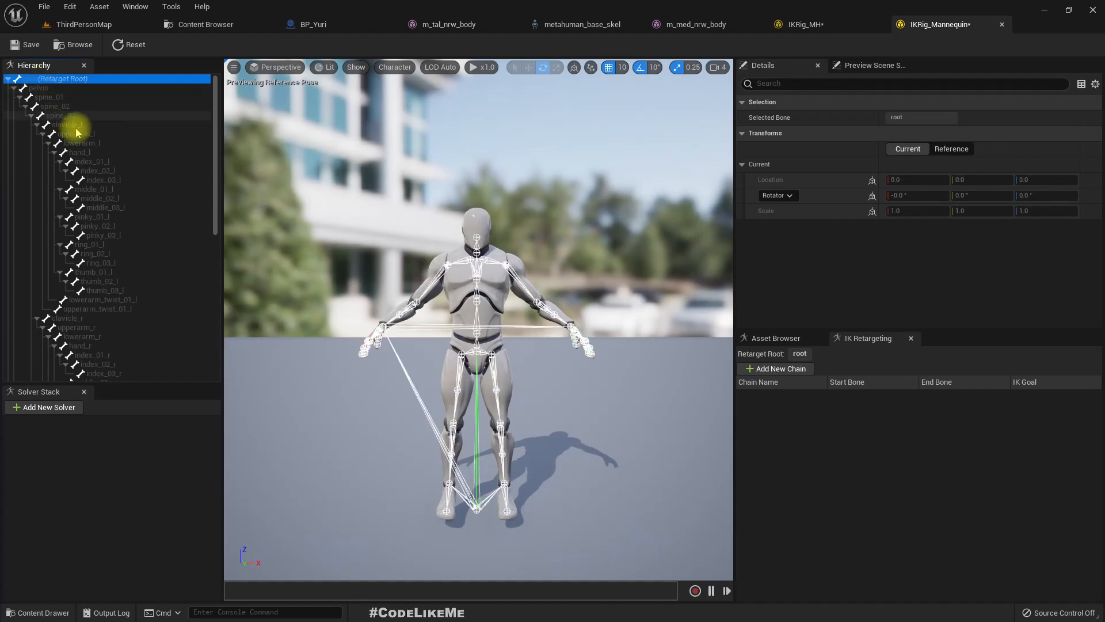
shift+click(110, 172)
click(95, 171)
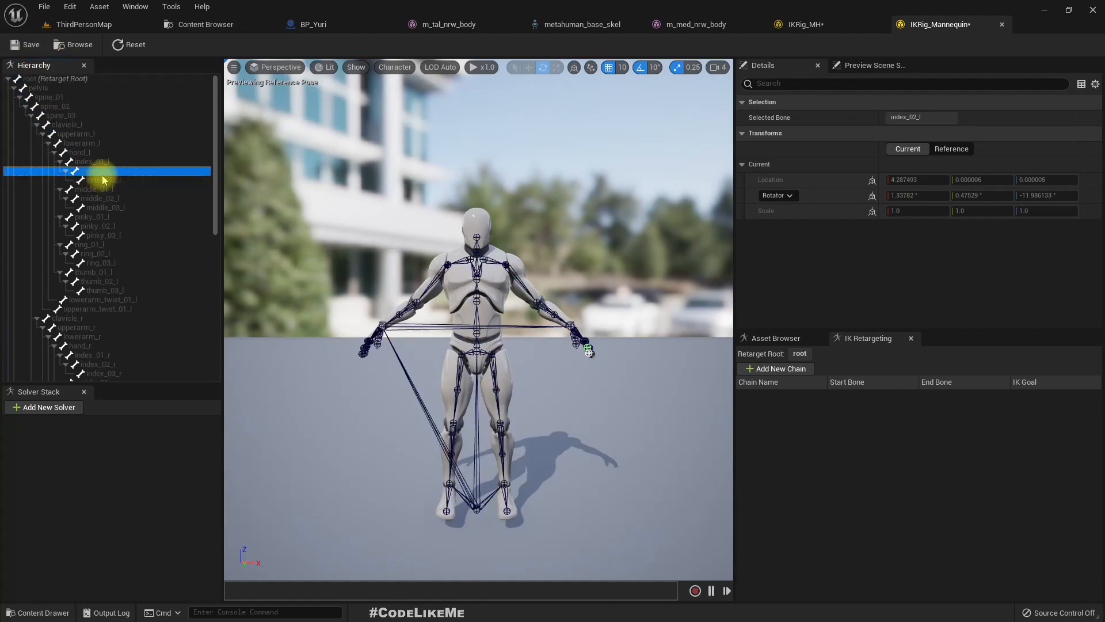
click(85, 153)
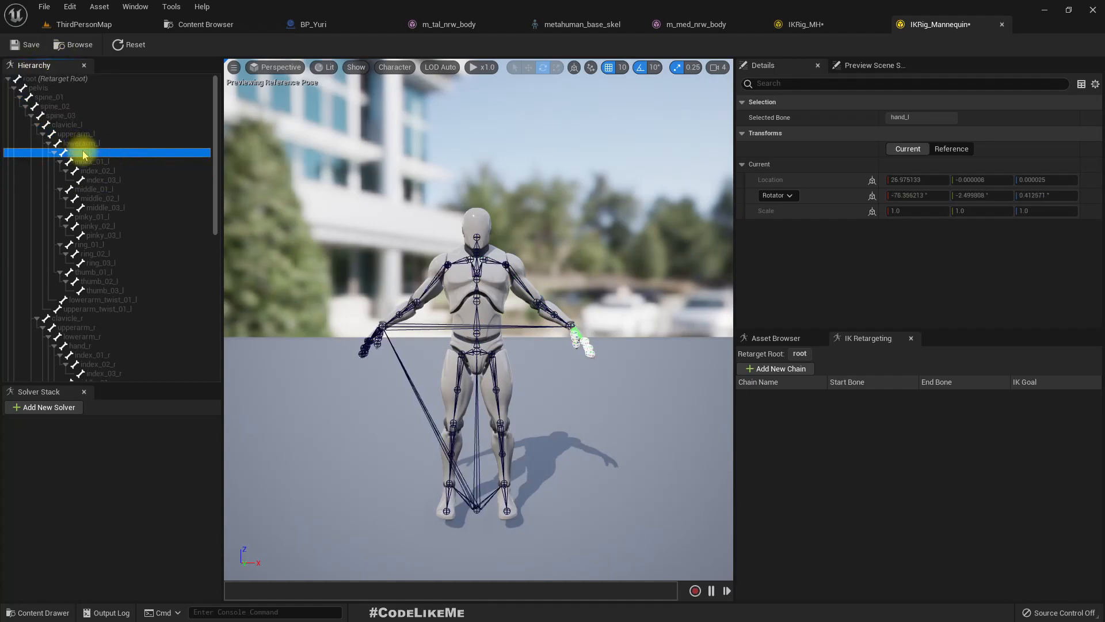
shift+click(24, 79)
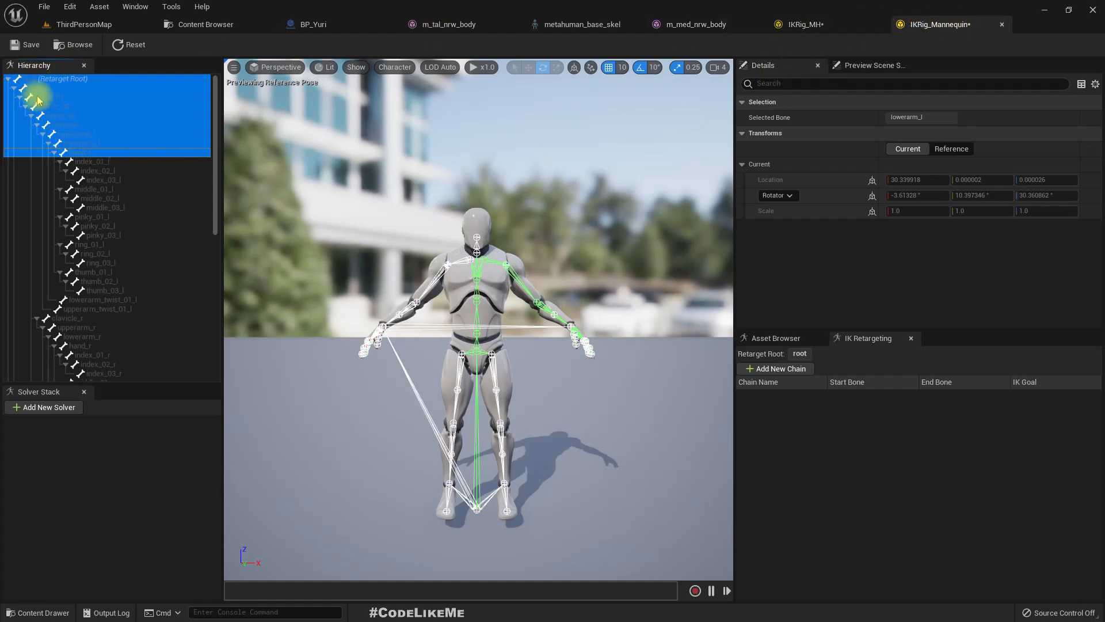
click(817, 24)
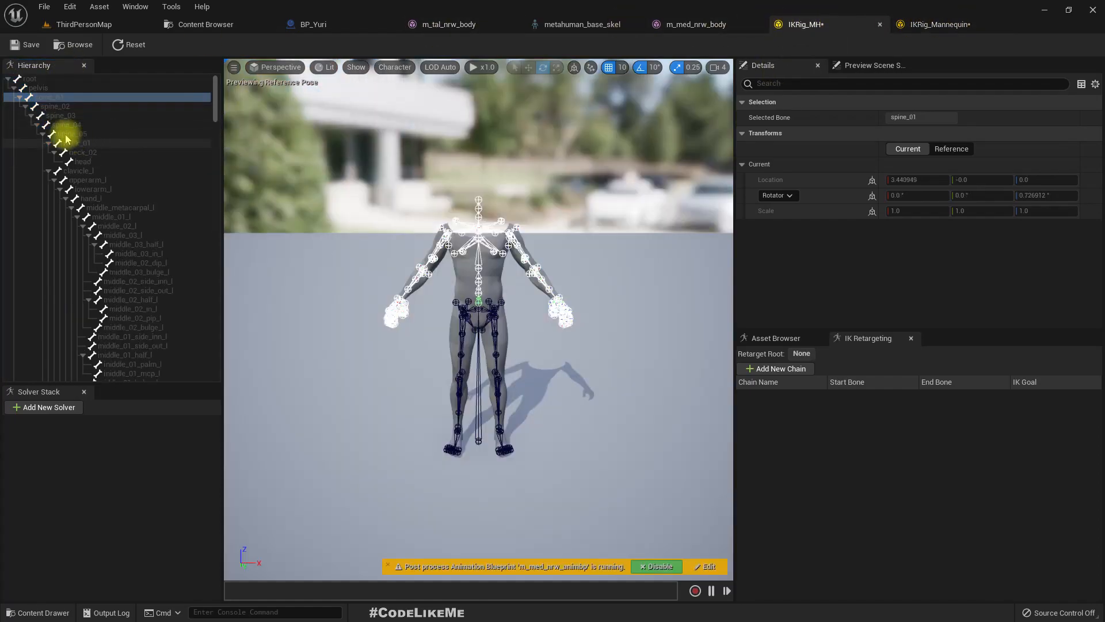
click(32, 79)
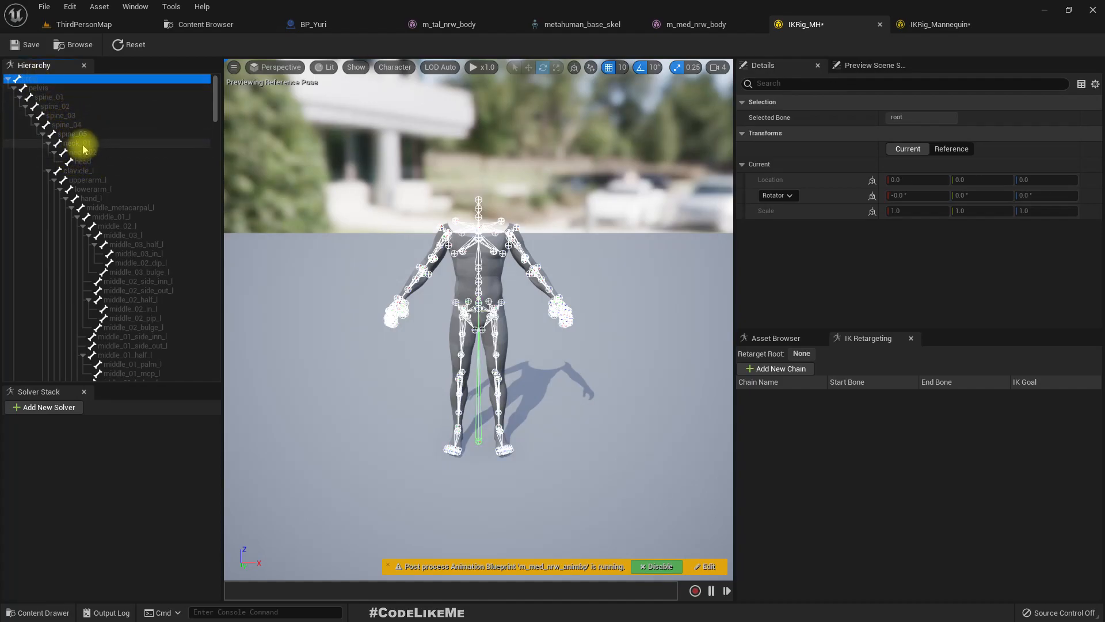
click(944, 24)
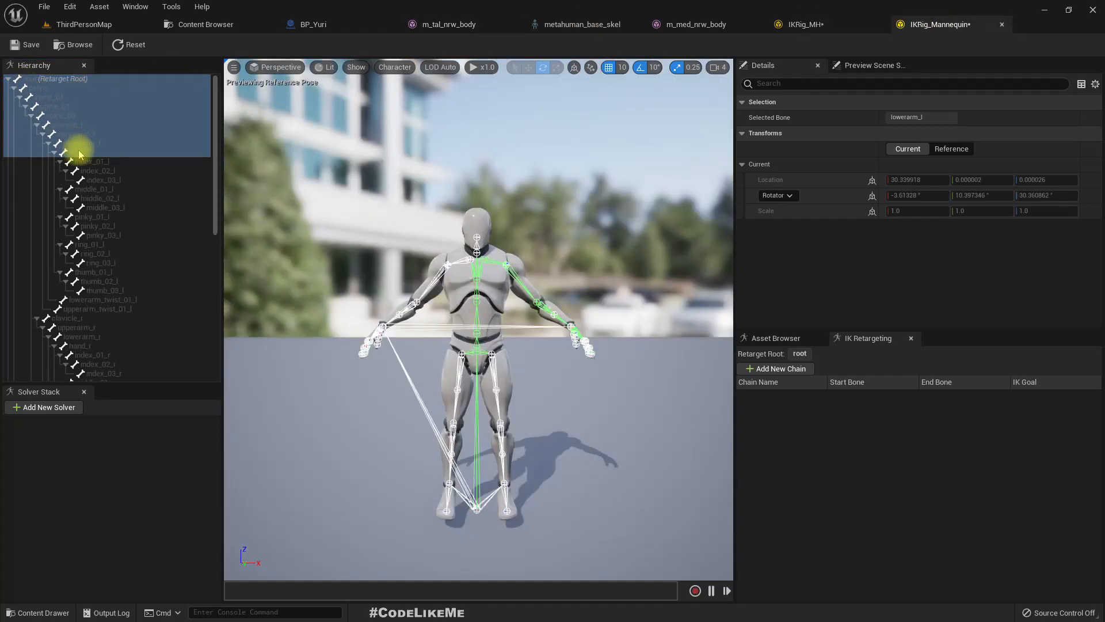
- Collapse the left and right clavicle and thigh branches in the IKRig_Mannequin hierarchy
click(31, 117)
click(30, 117)
click(37, 125)
click(37, 133)
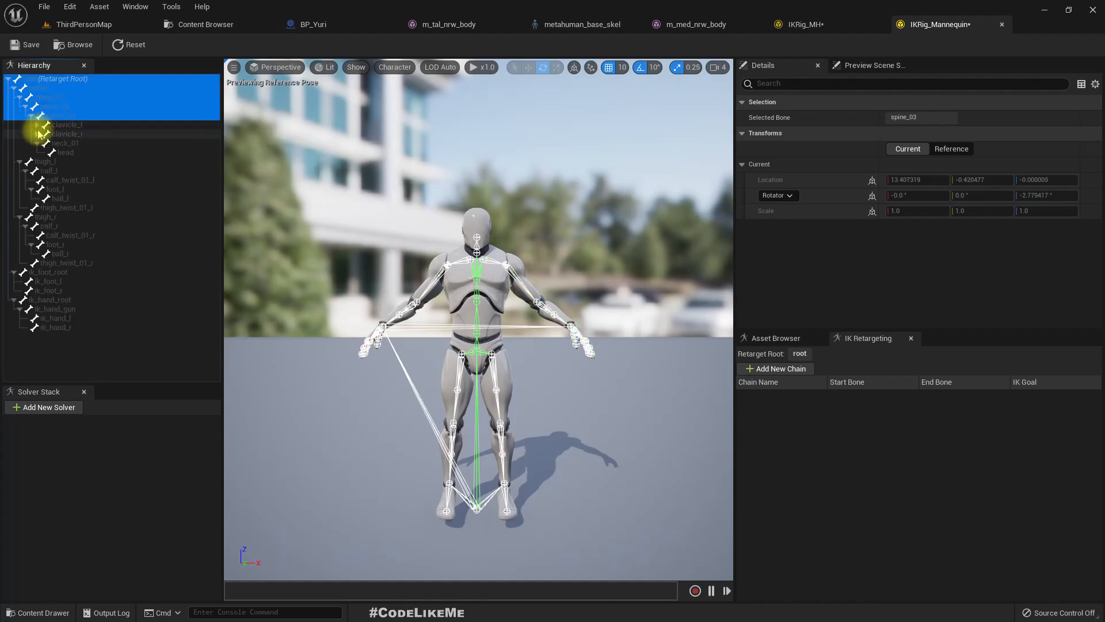
click(21, 163)
click(20, 171)
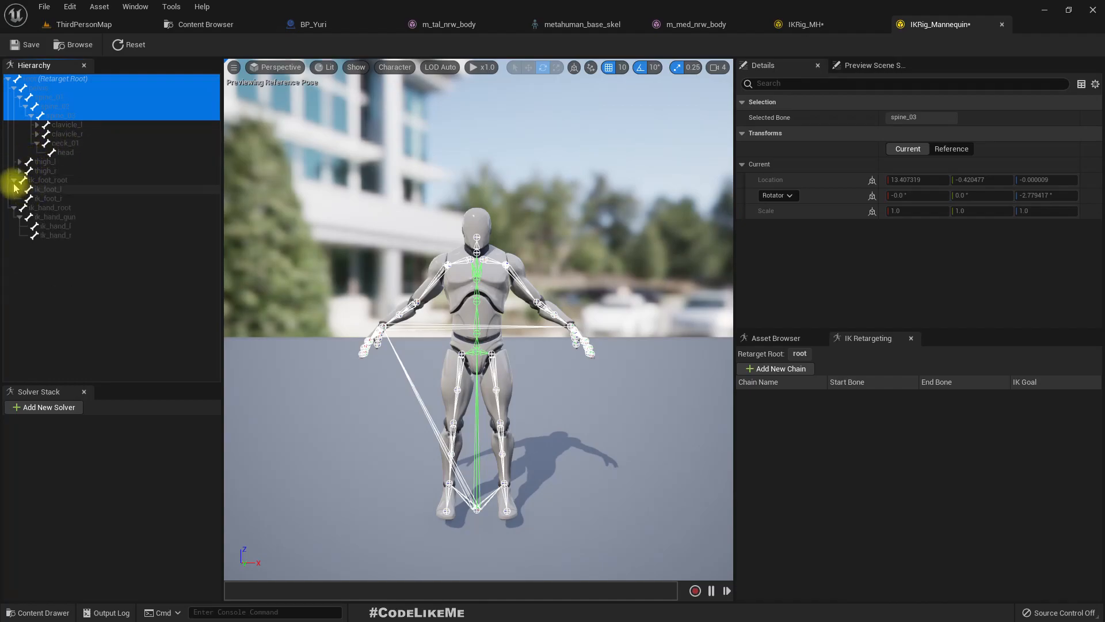
- Create a retarget chain named root from the root bone to spine_03 in IKRig_Mannequin
click(39, 80)
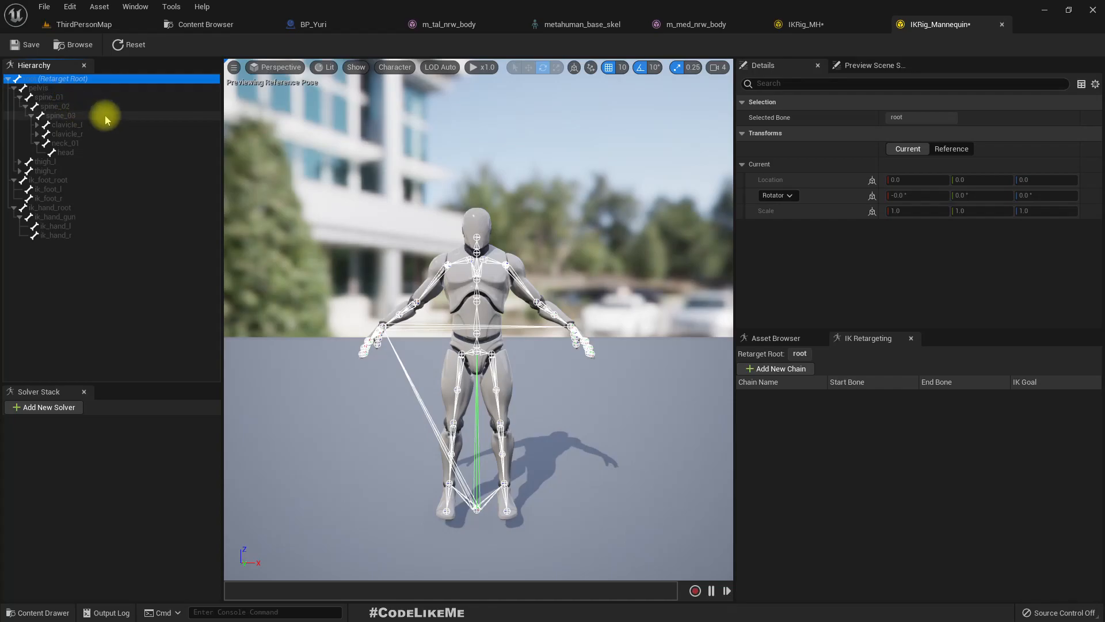
ctrl+click(47, 90)
ctrl+click(56, 98)
ctrl+click(67, 107)
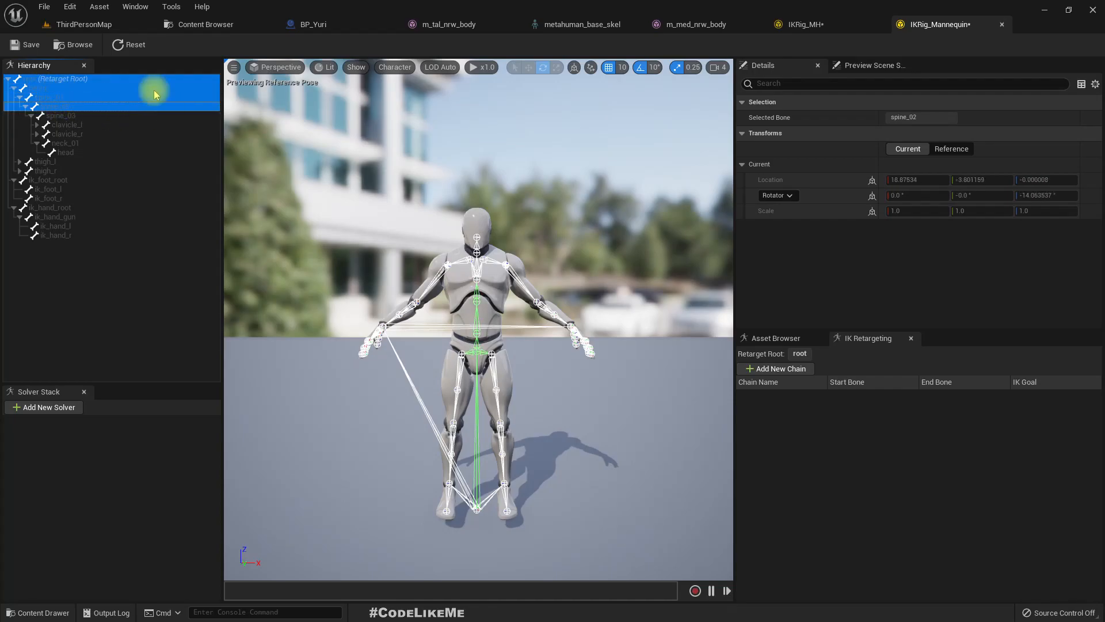
ctrl+click(77, 116)
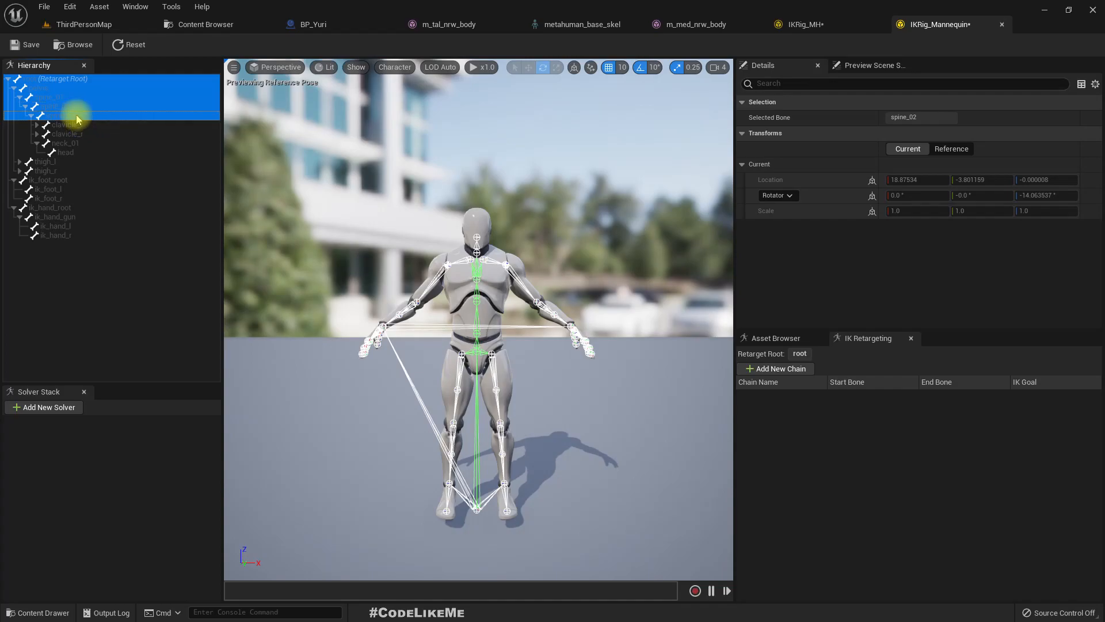
click(30, 79)
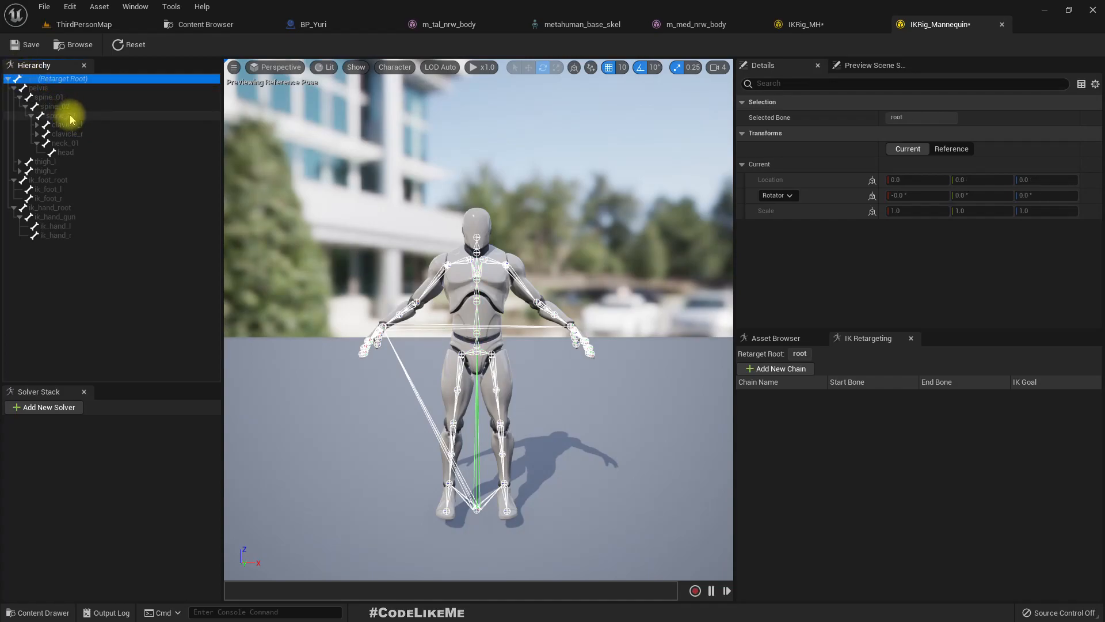
shift+click(71, 118)
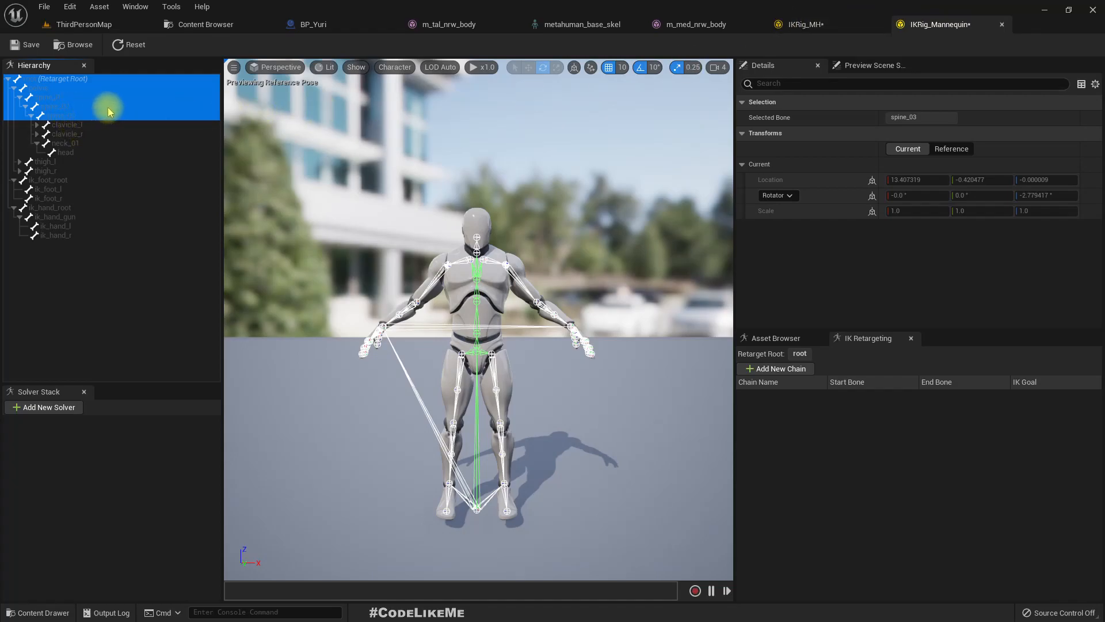
right_click(62, 115)
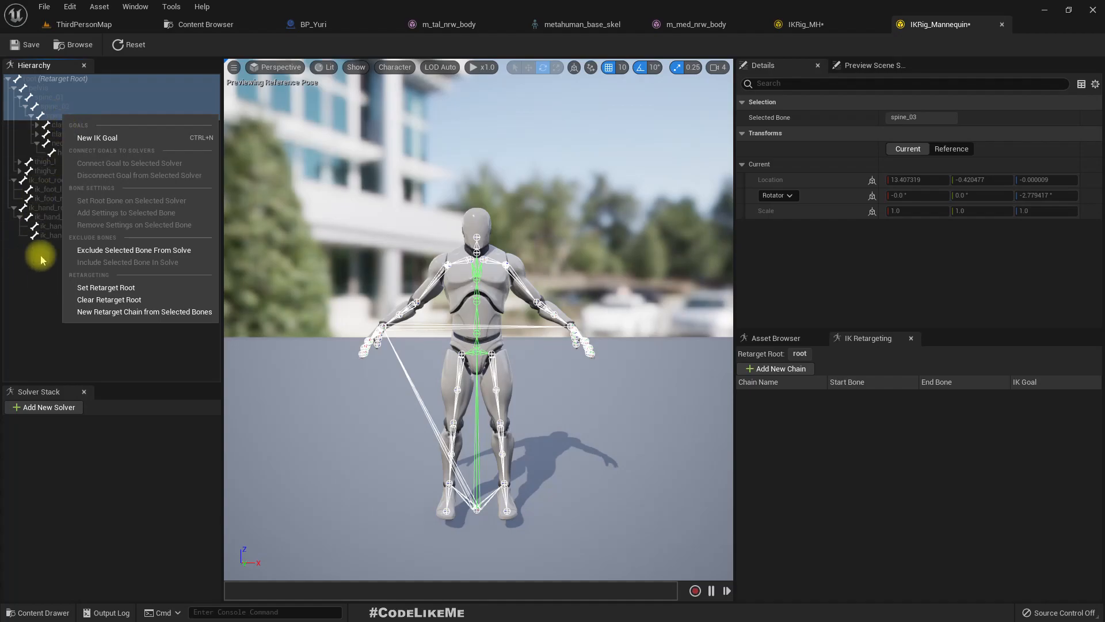
click(99, 313)
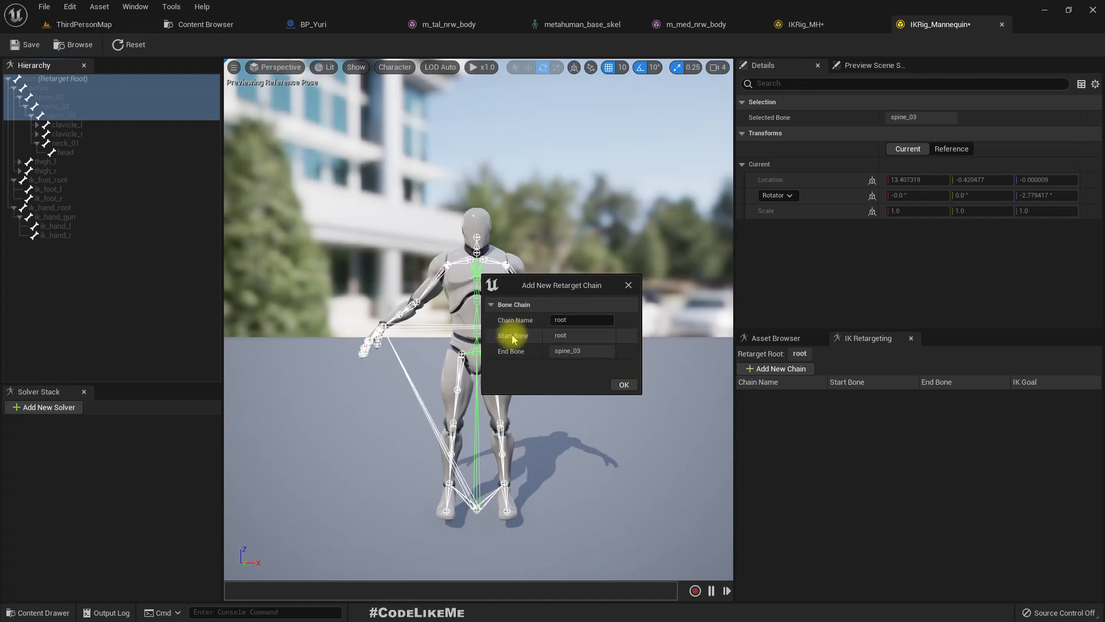
click(623, 385)
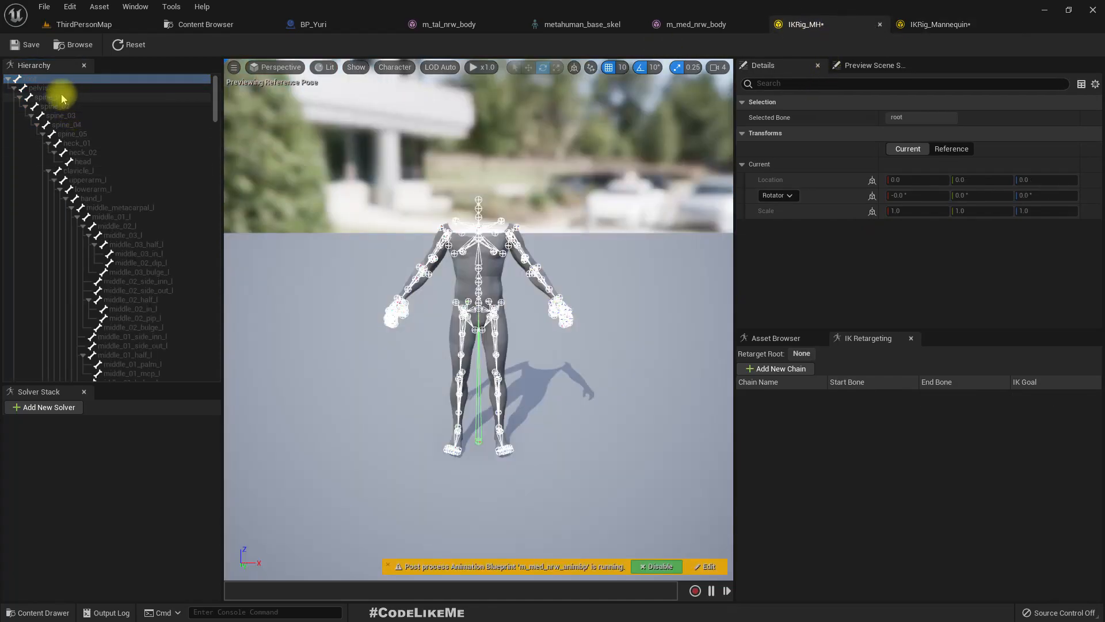
- Set the root bone as the retarget root in IKRig_MH
click(55, 153)
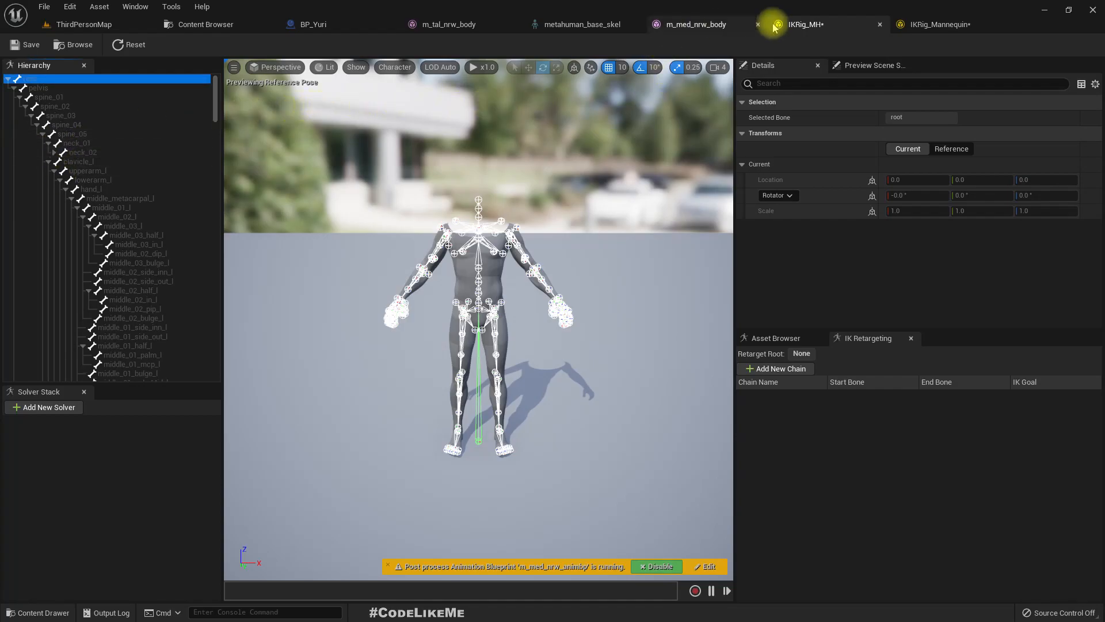
click(928, 24)
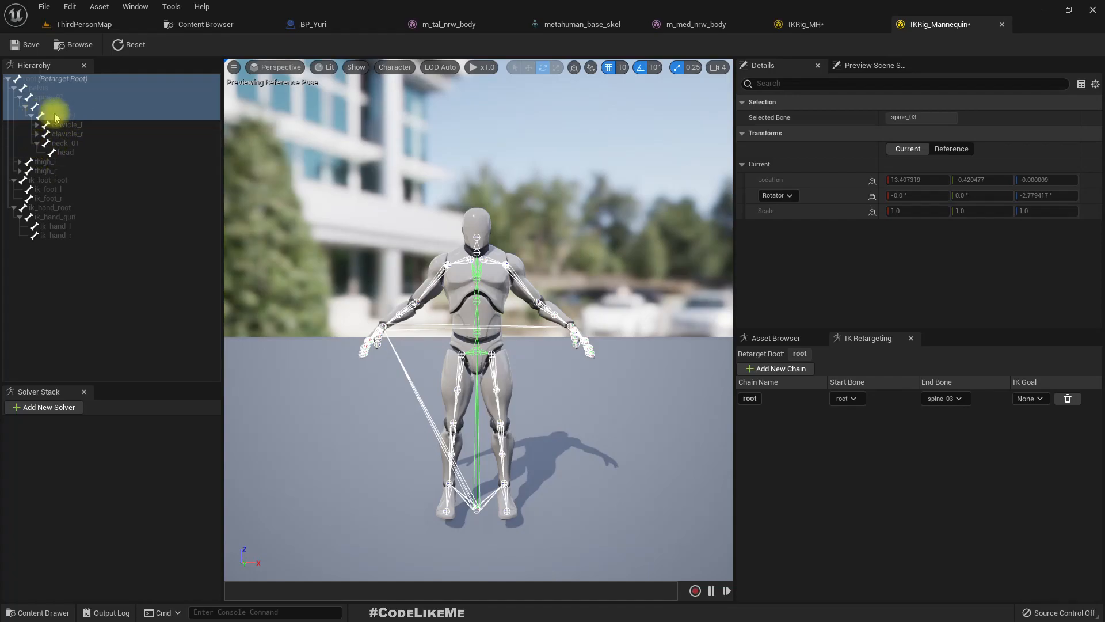
click(800, 24)
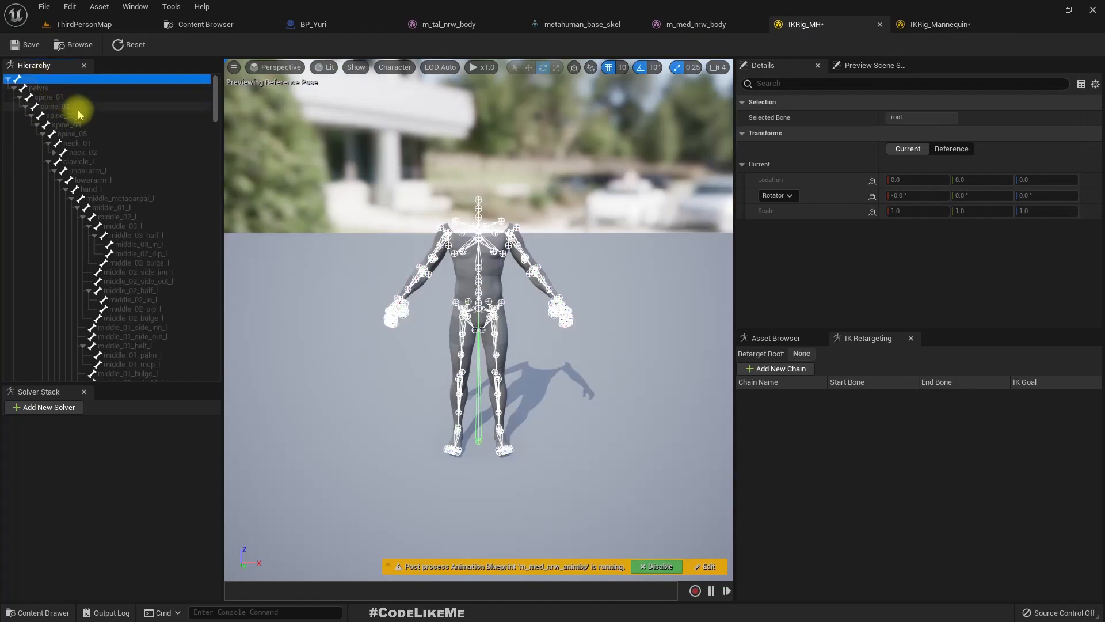
right_click(41, 82)
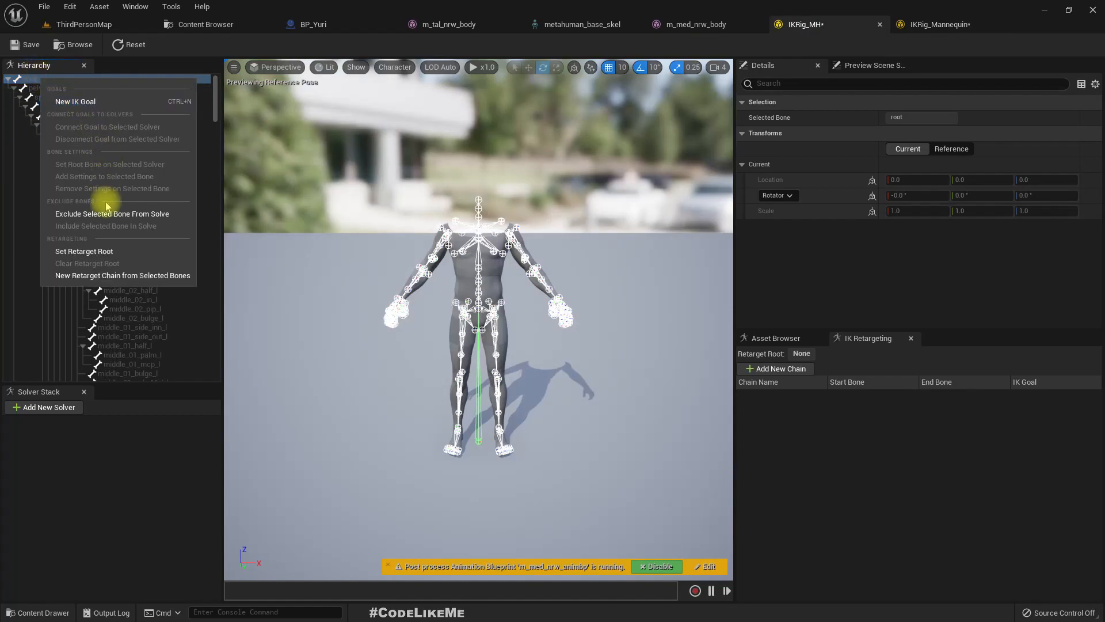
click(87, 250)
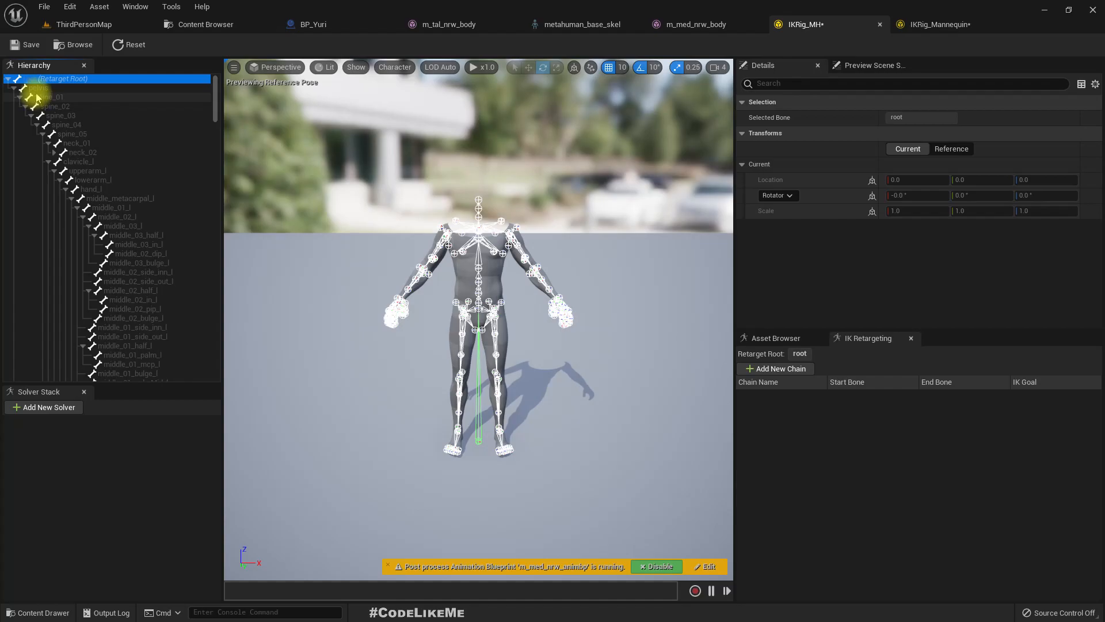
- Delete the retarget chain ending at spine_03 from IKRig_Mannequin
shift+click(68, 115)
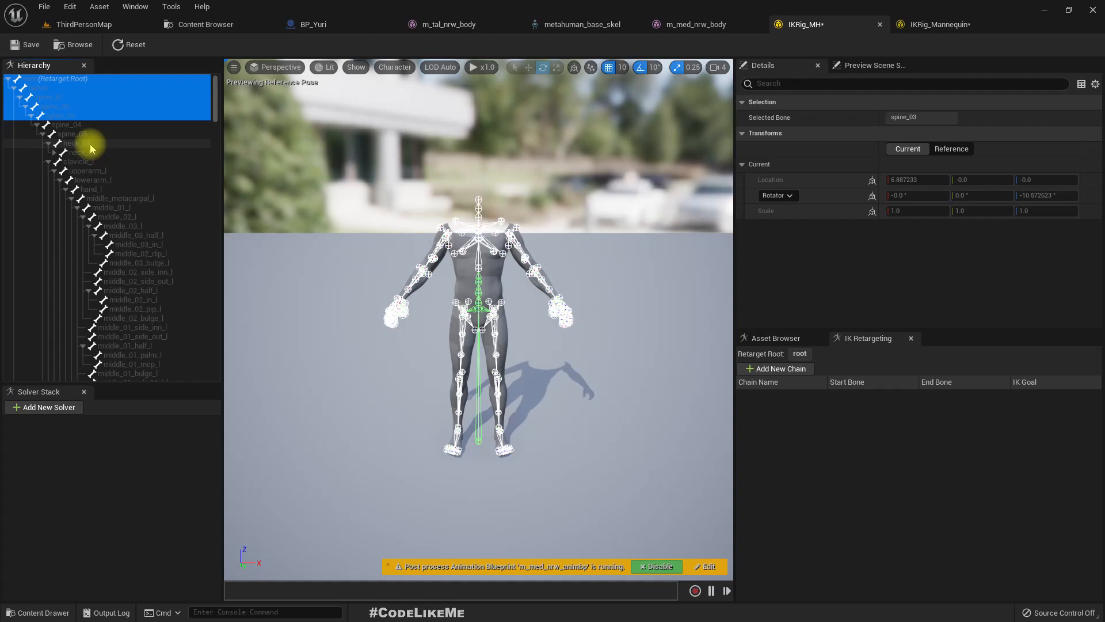
click(932, 24)
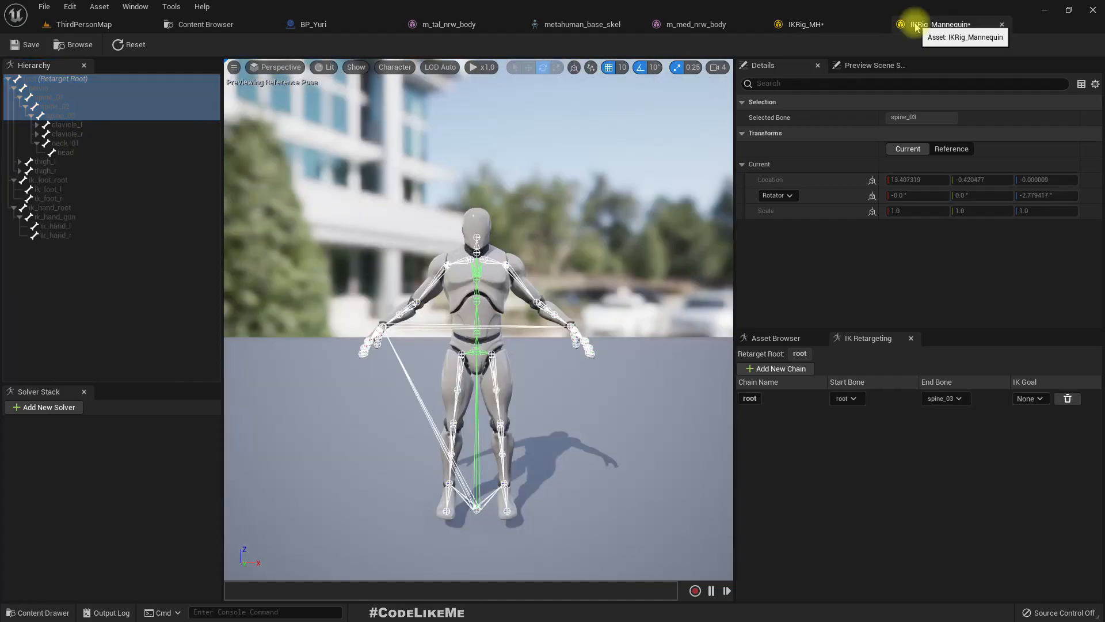
right_click(822, 402)
click(1068, 398)
click(1067, 399)
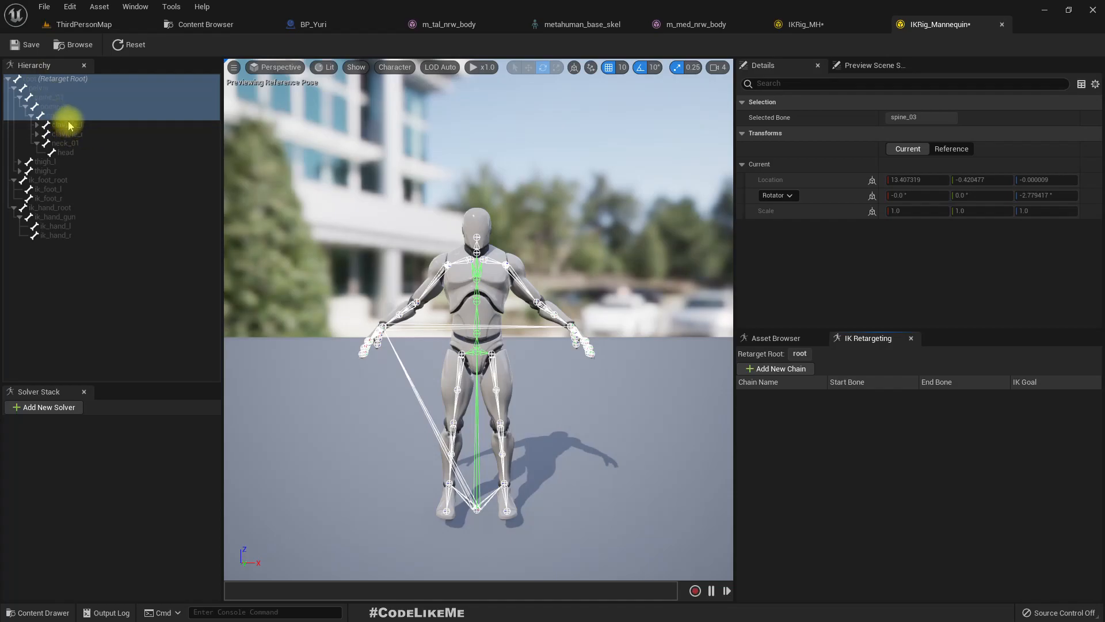
- Add neck_01 and head to the bone selection in IKRig_Mannequin and create a retarget chain named root from root to head
ctrl+click(73, 142)
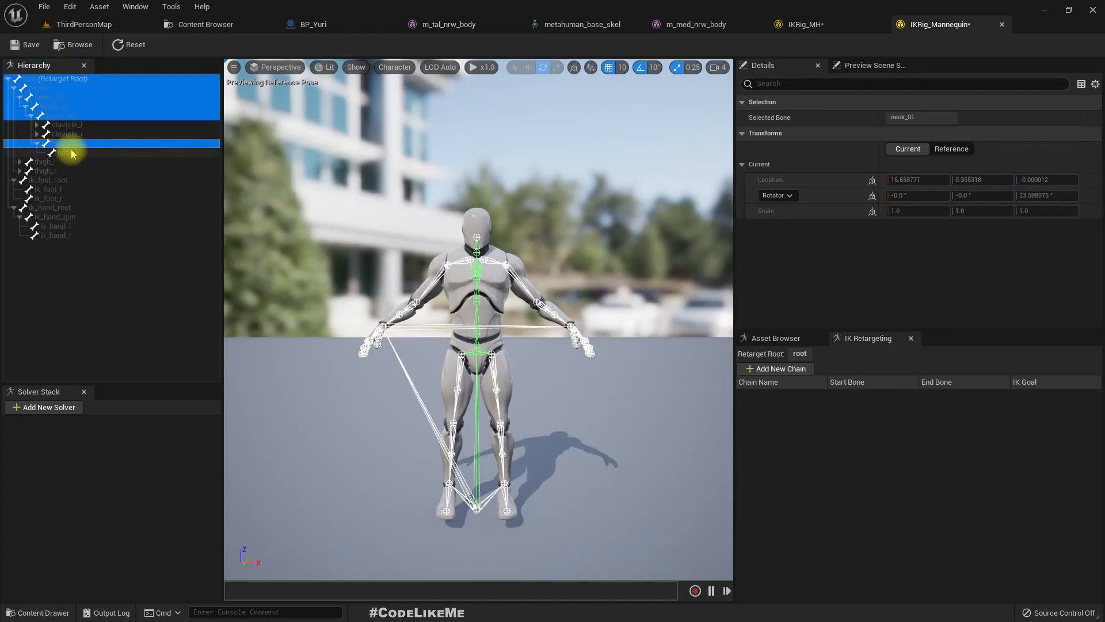
ctrl+click(72, 153)
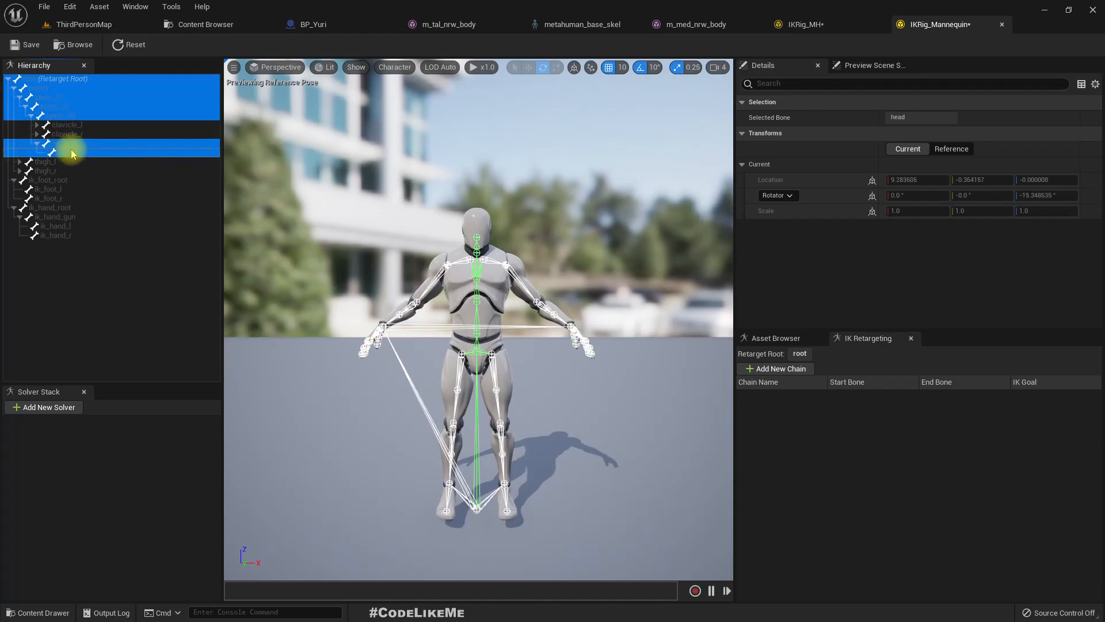
right_click(72, 153)
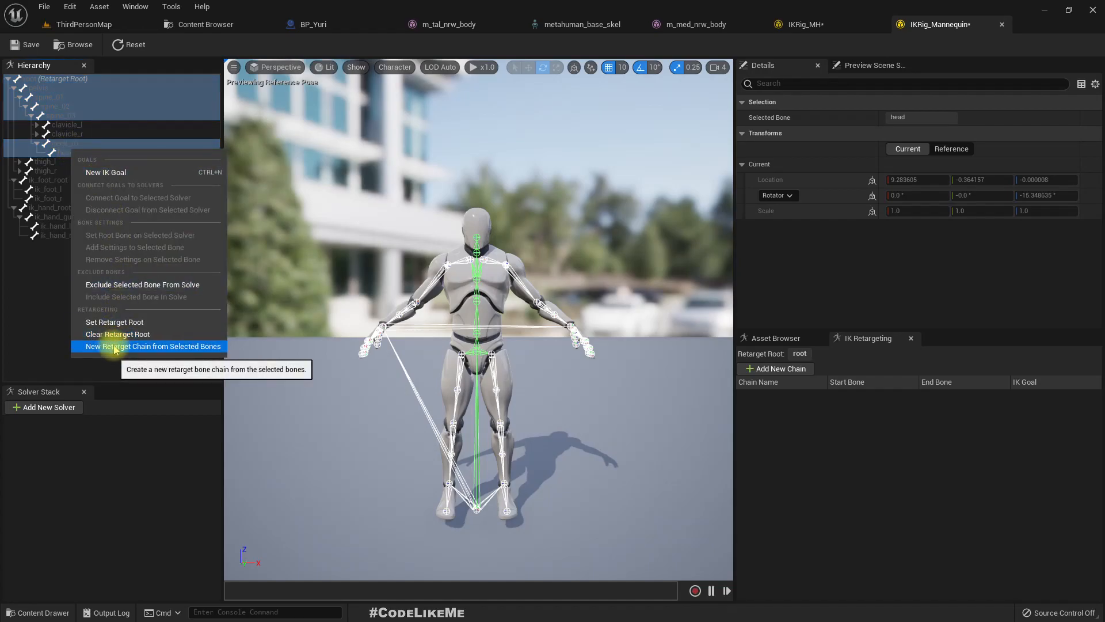
click(115, 347)
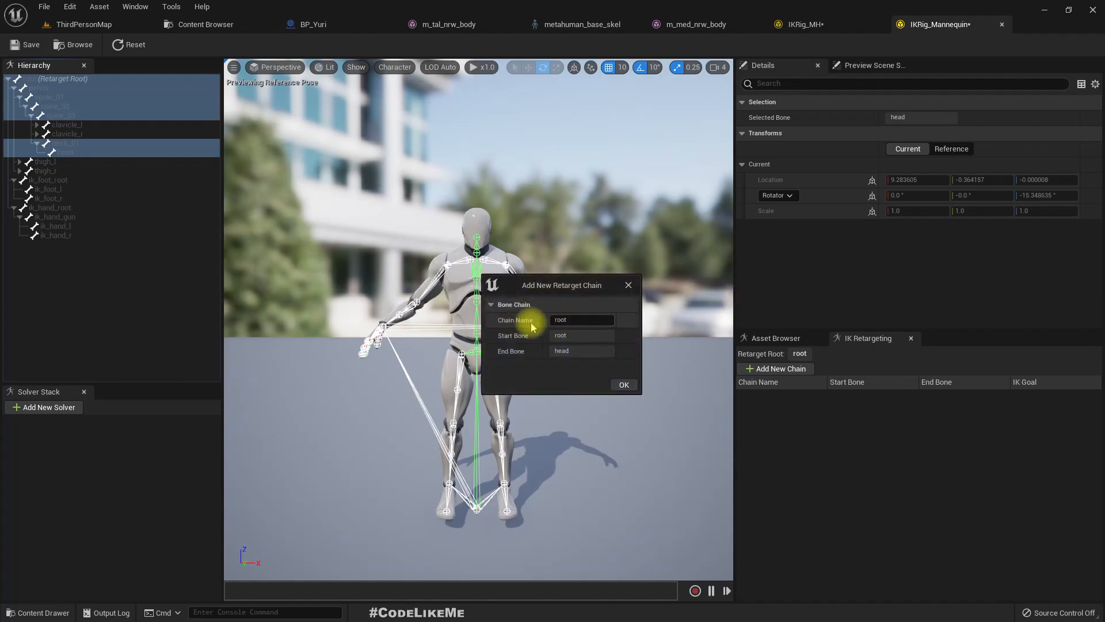
click(625, 385)
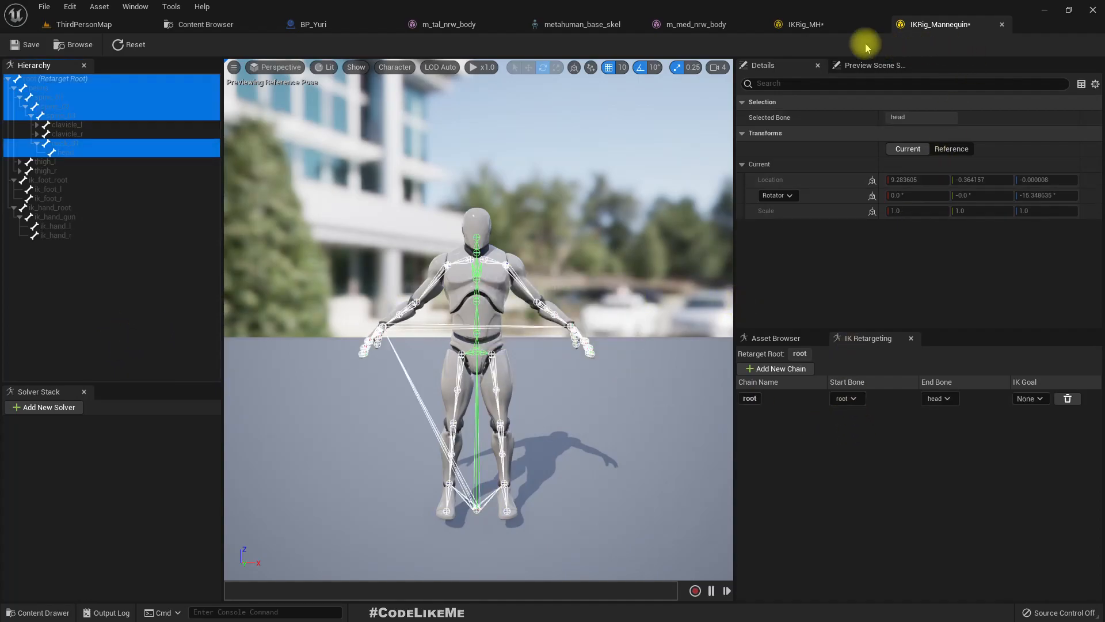
- Create a retarget chain named root in IKRig_MH from the root bone through the spine and neck to head
click(813, 26)
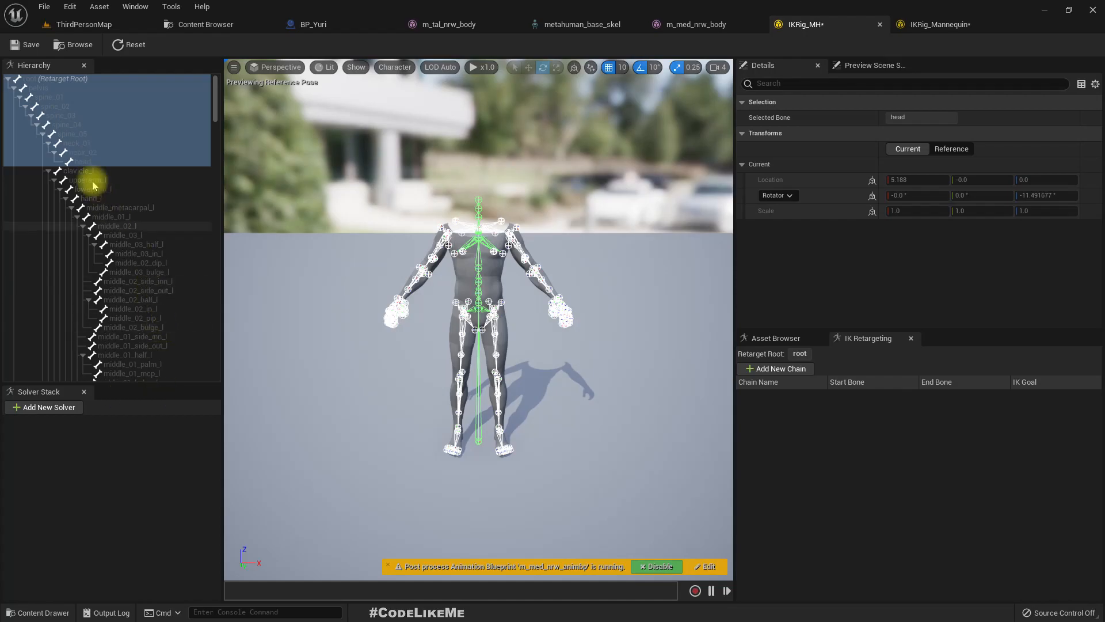
click(30, 78)
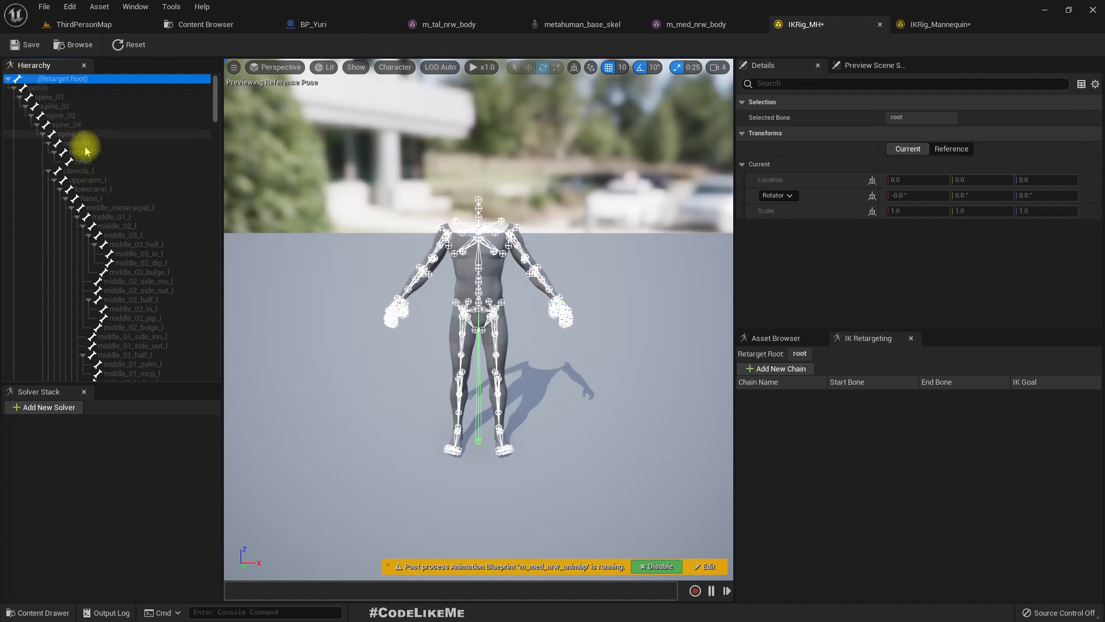
shift+click(90, 166)
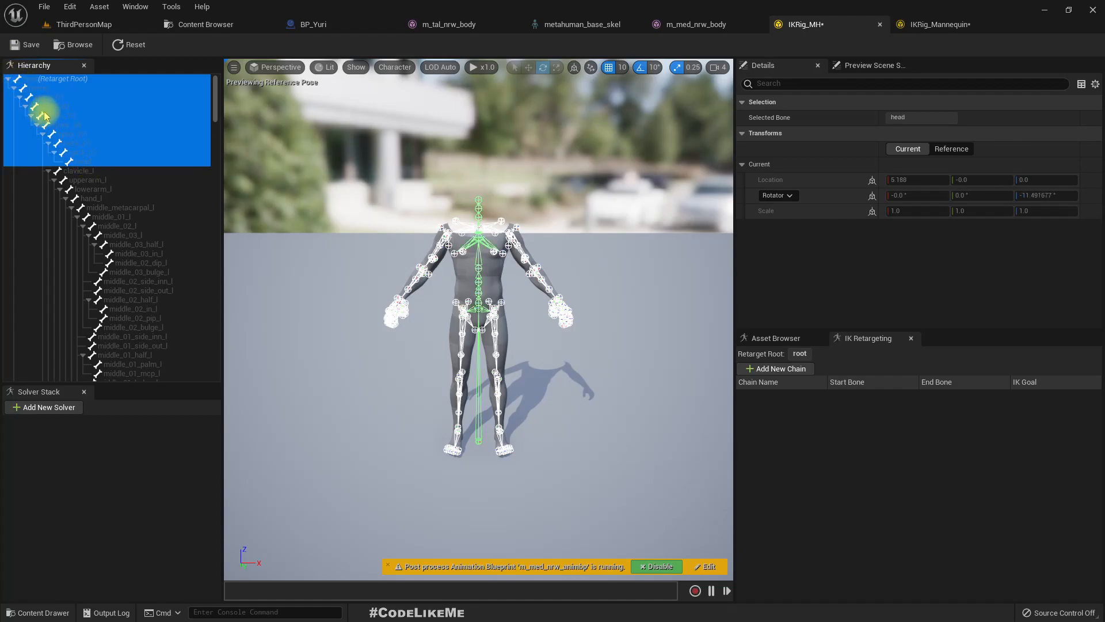
click(58, 117)
click(82, 135)
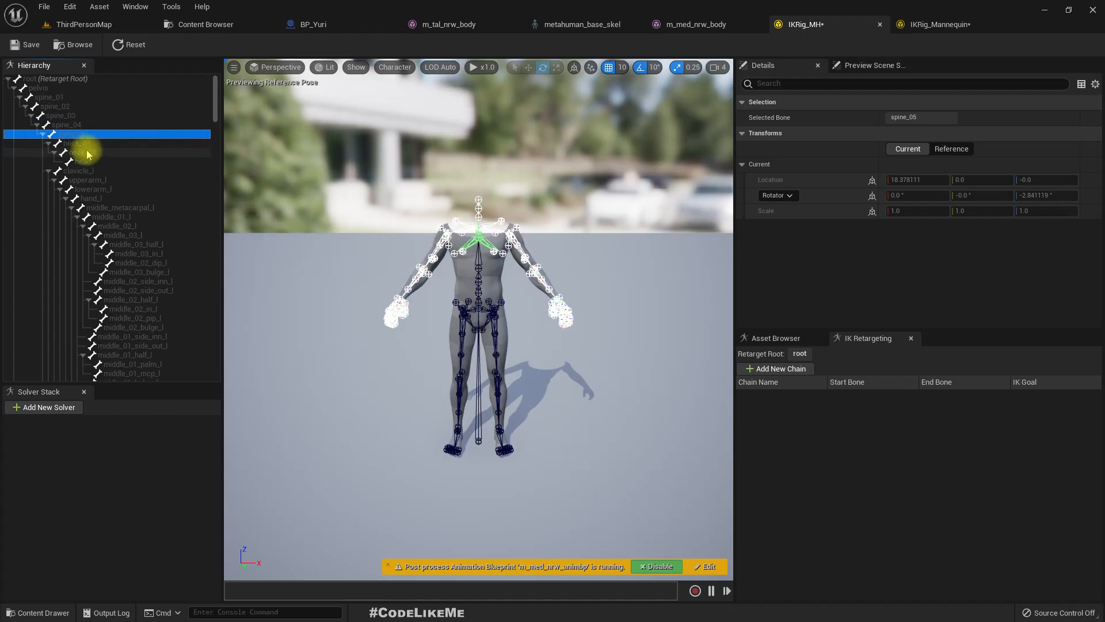
click(91, 158)
key(Down)
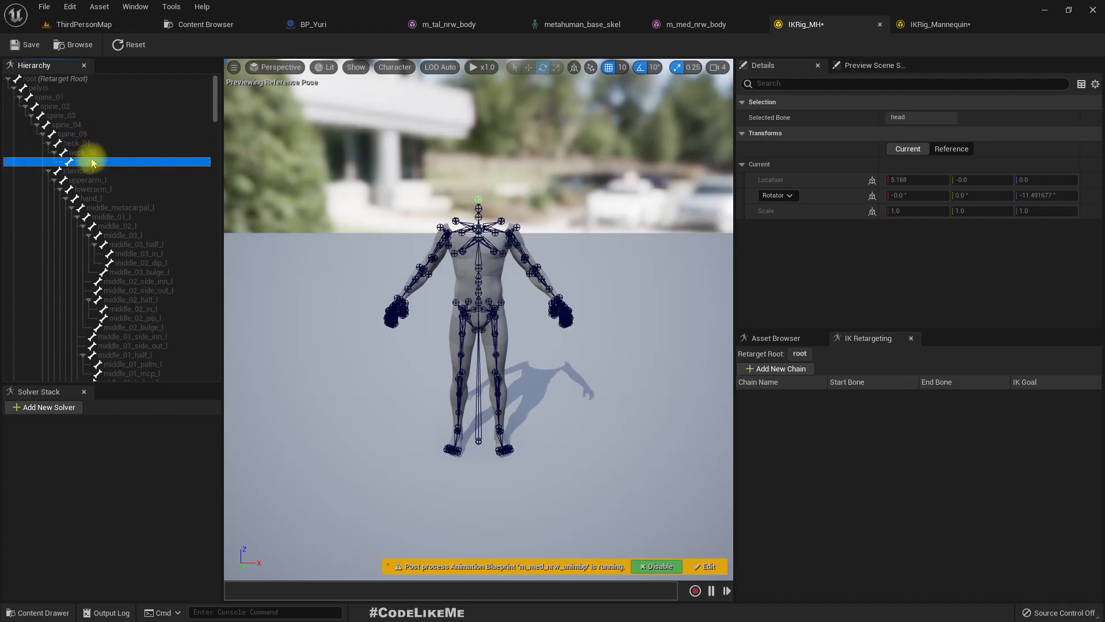
shift+click(33, 84)
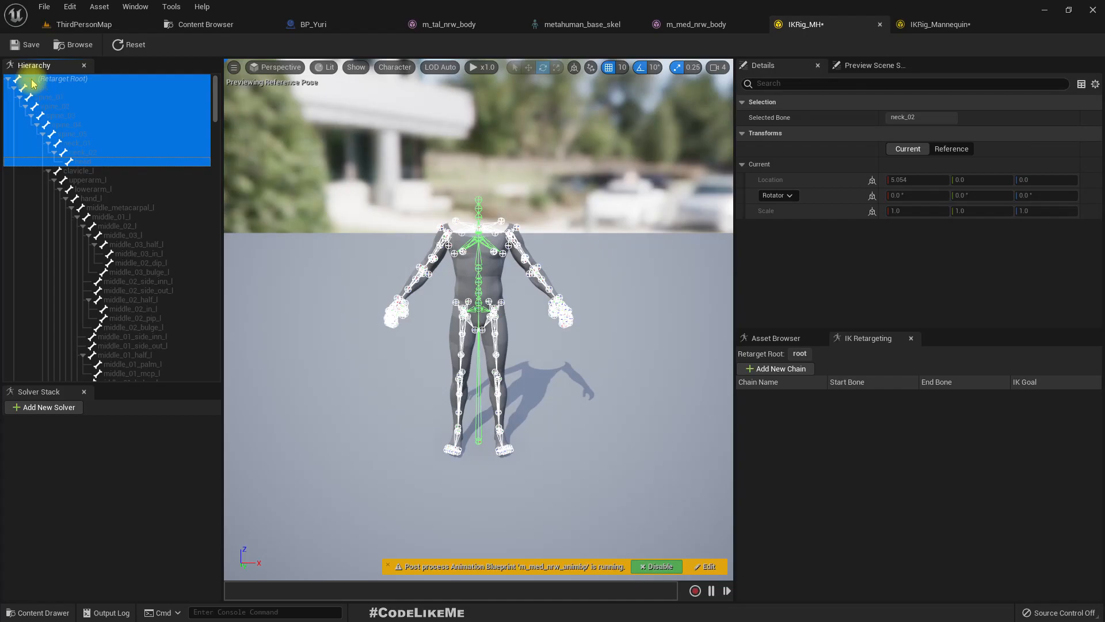
right_click(32, 84)
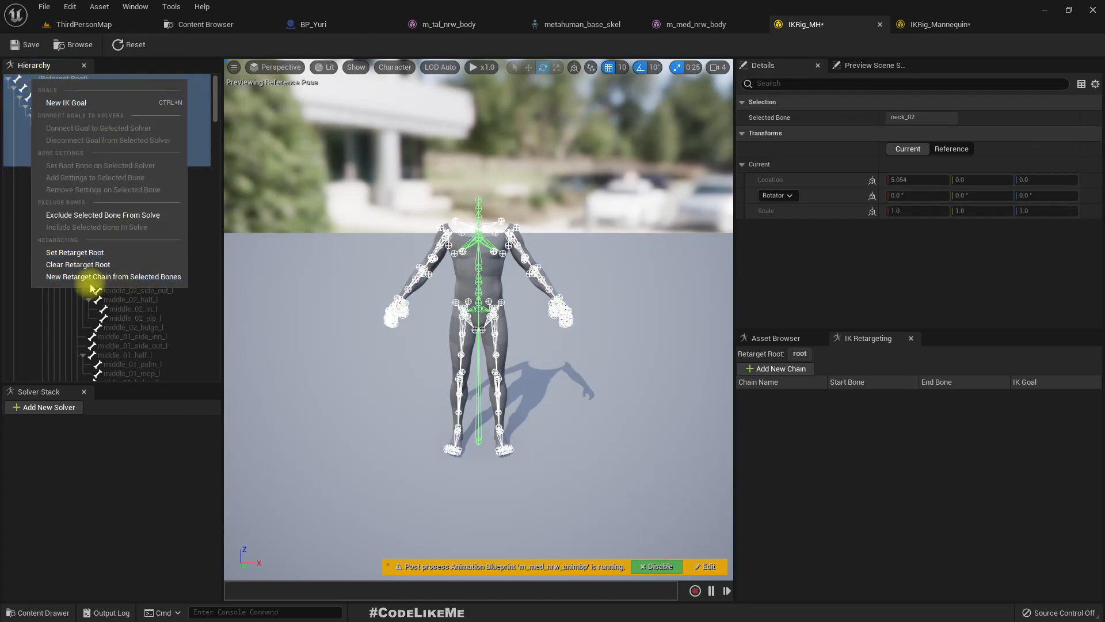
click(73, 279)
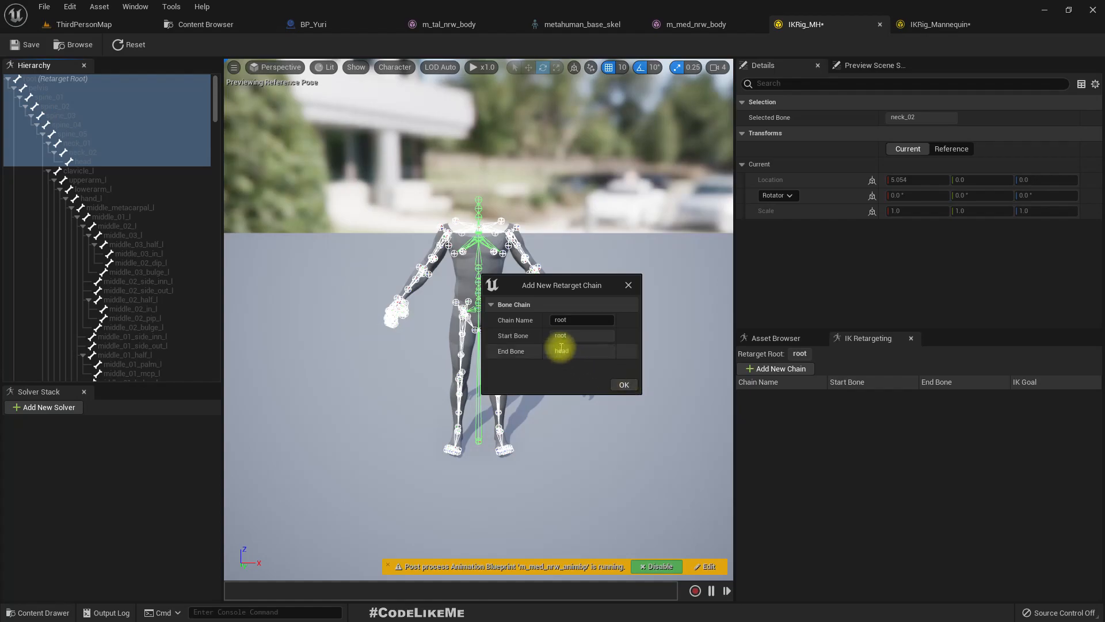
click(625, 385)
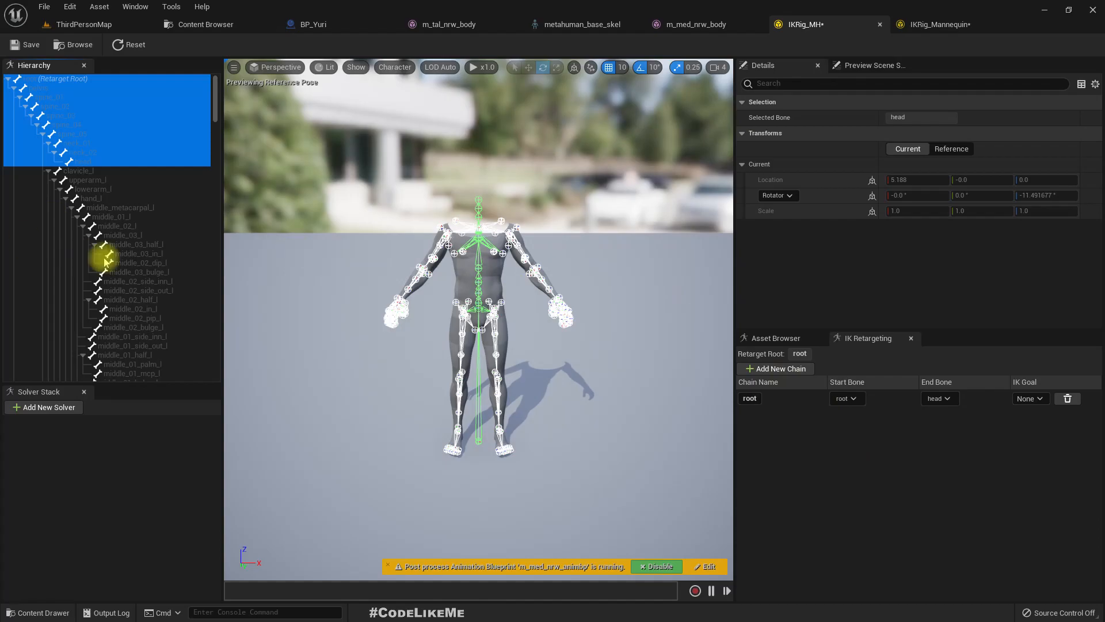
- Collapse the neck_01, hand_l and lowerarm_correctiveRoot_l branches in the IKRig_MH hierarchy, keeping the main left arm bones listed together
click(87, 170)
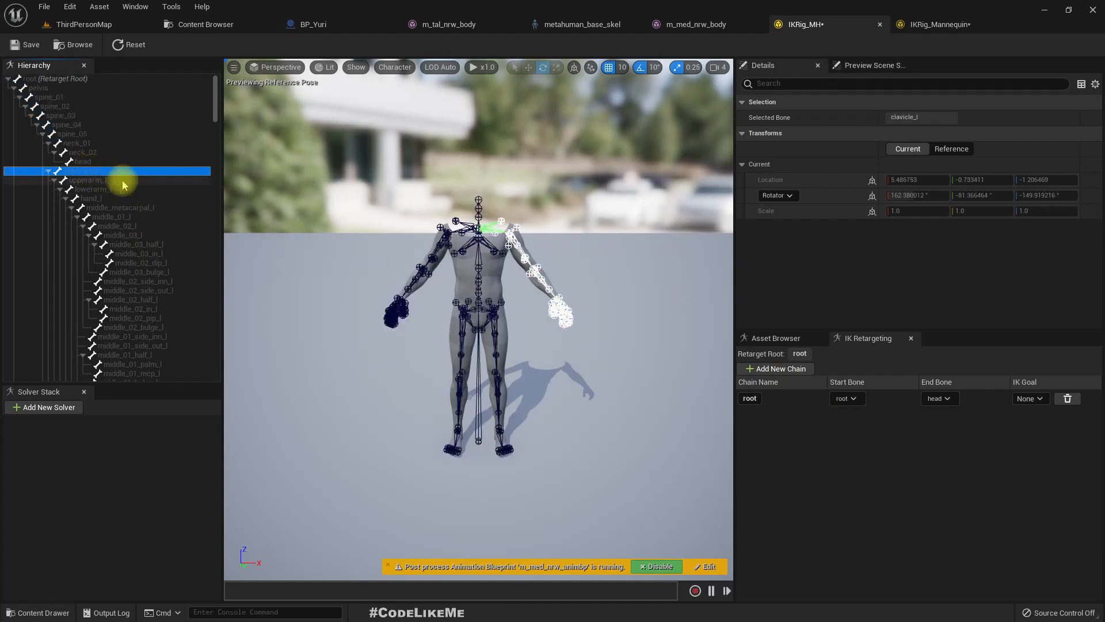
click(49, 143)
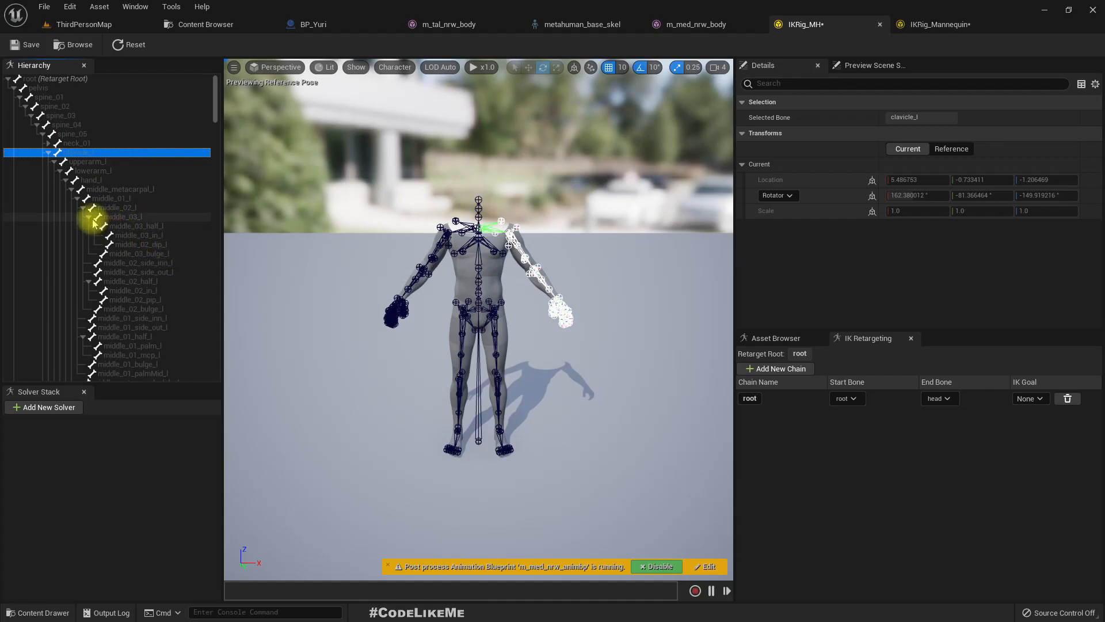
click(65, 180)
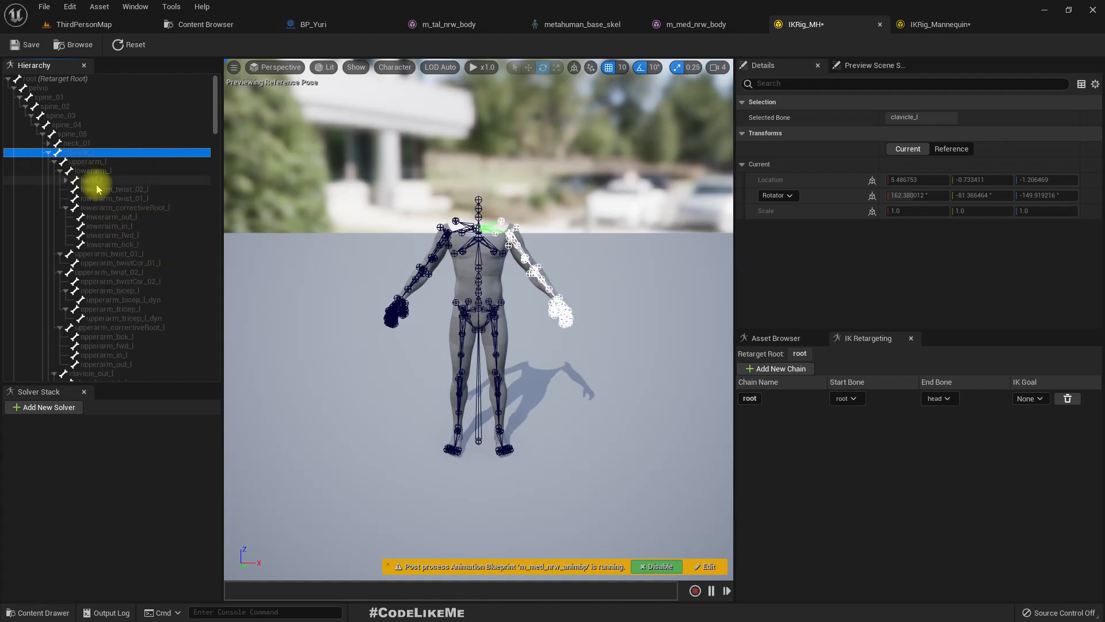
click(66, 207)
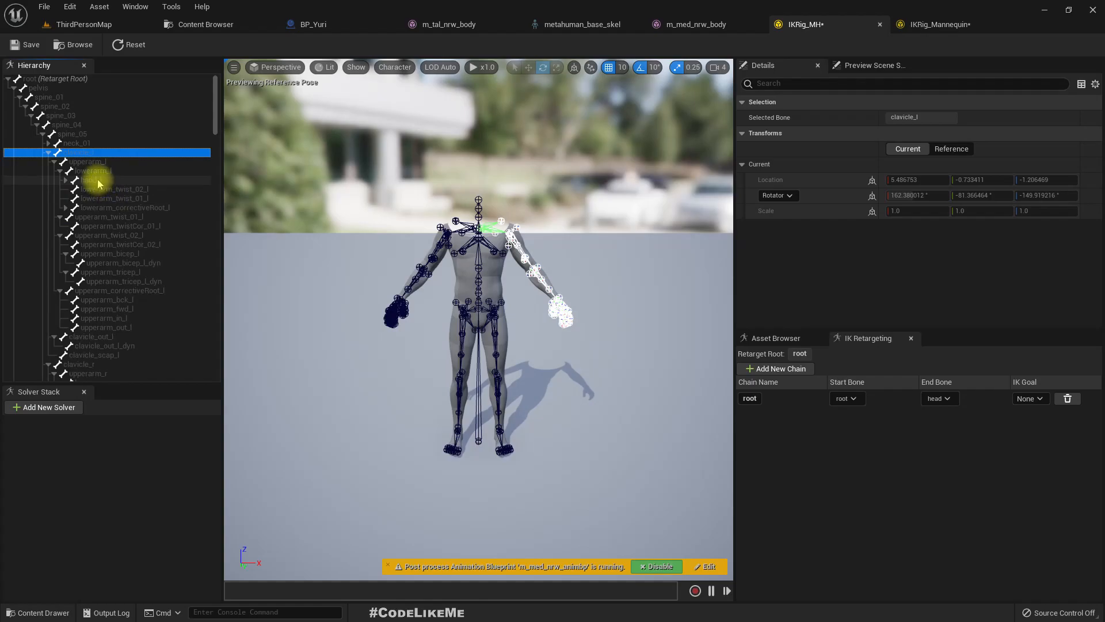
click(66, 179)
click(101, 182)
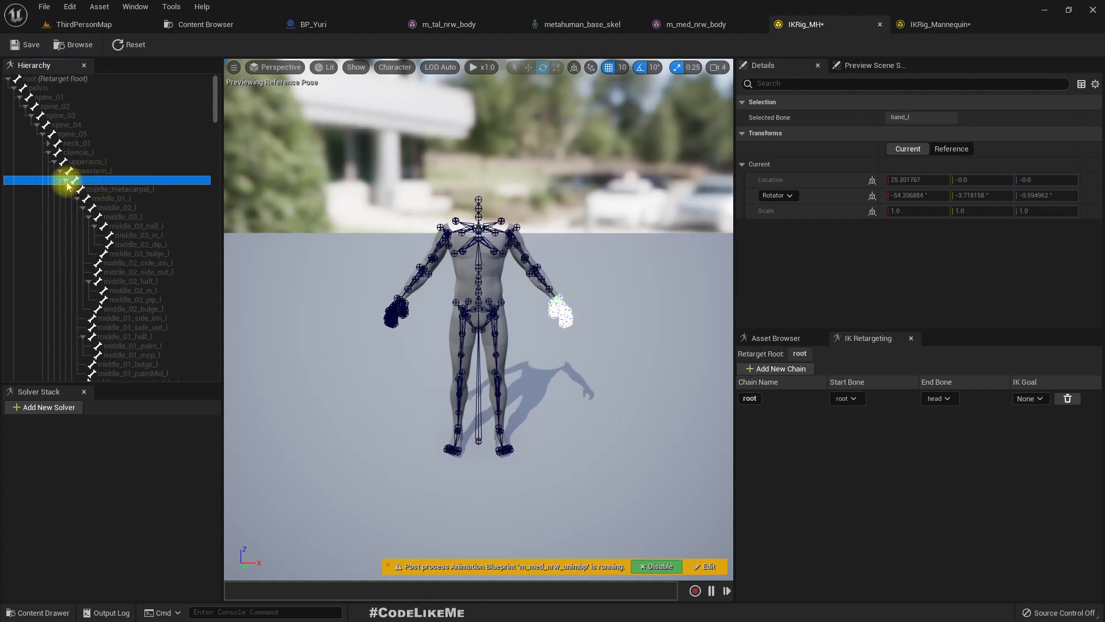
click(65, 181)
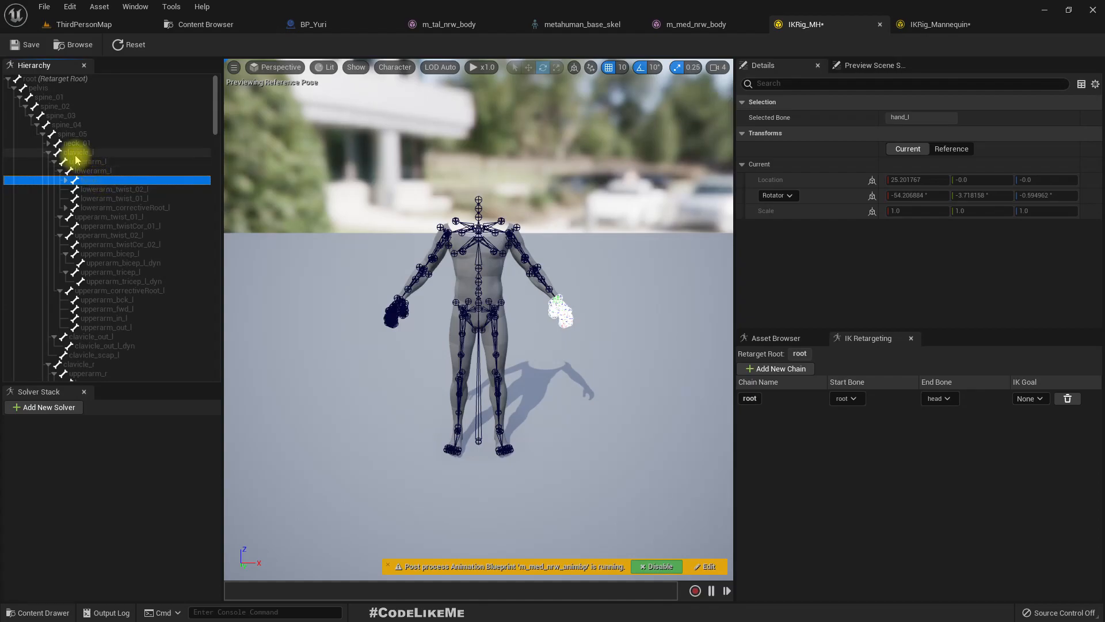
- Create a retarget chain named clavicle_l in IKRig_MH from clavicle_l through the left arm to hand_l
shift+click(81, 155)
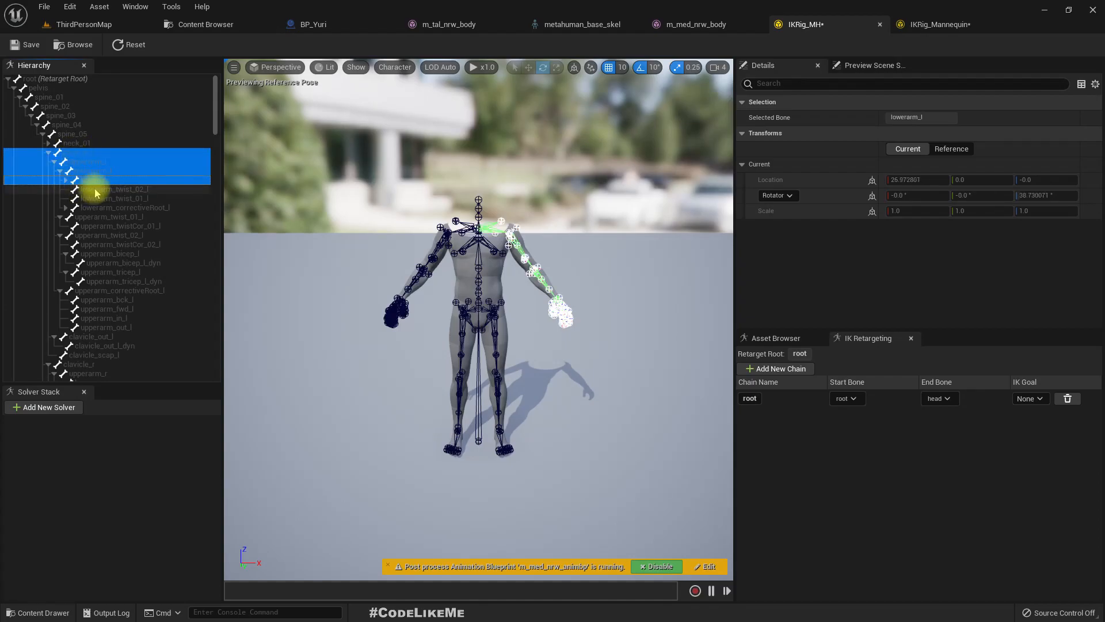
click(74, 152)
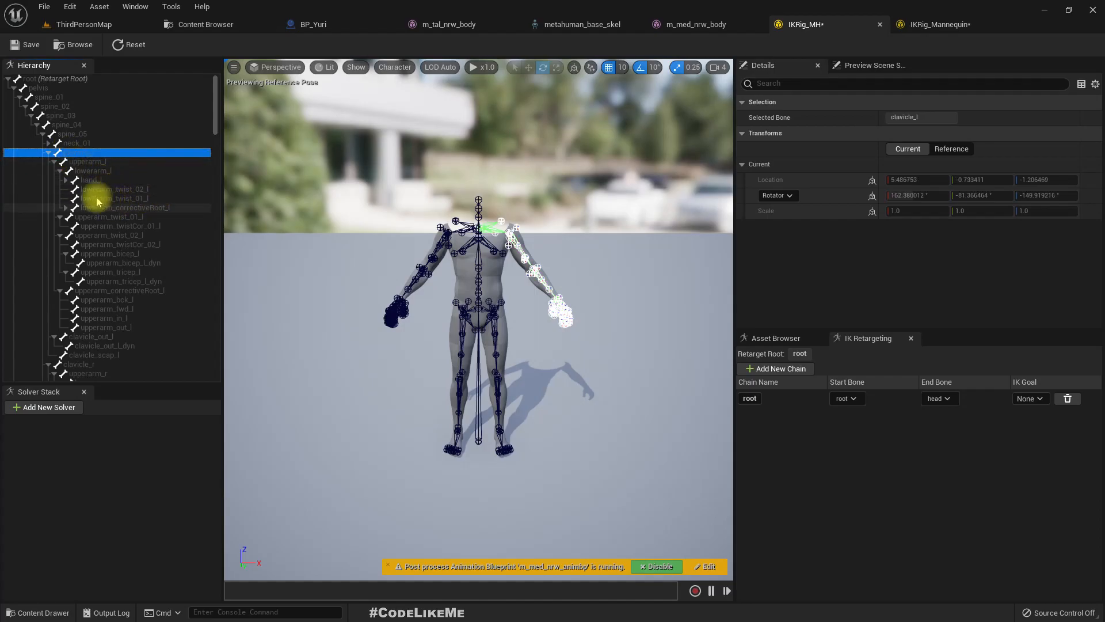
click(86, 182)
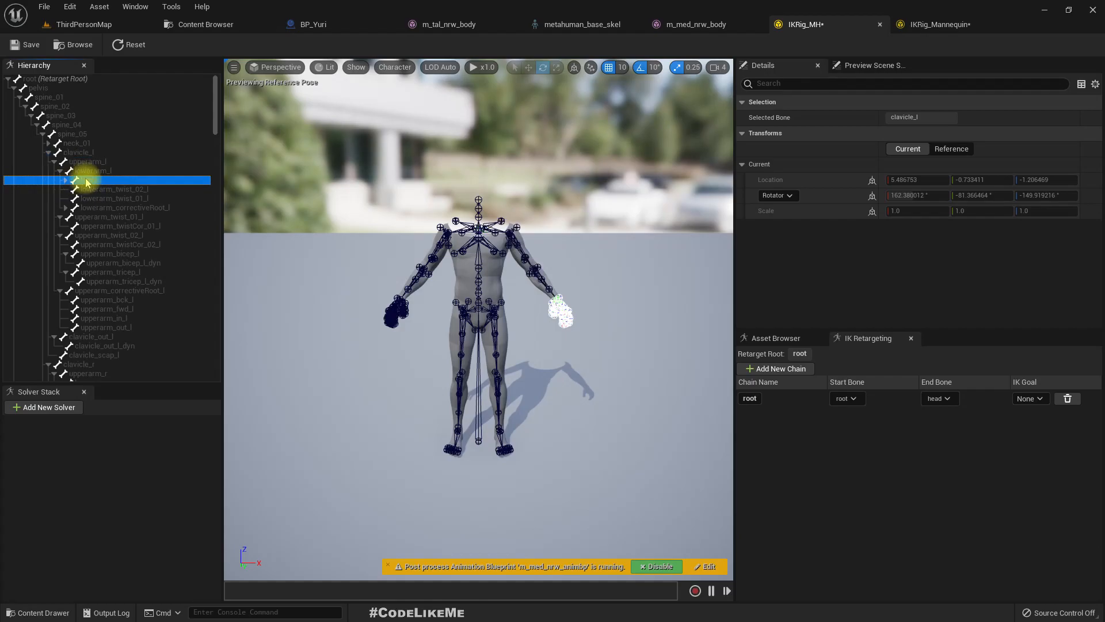
click(66, 181)
click(65, 180)
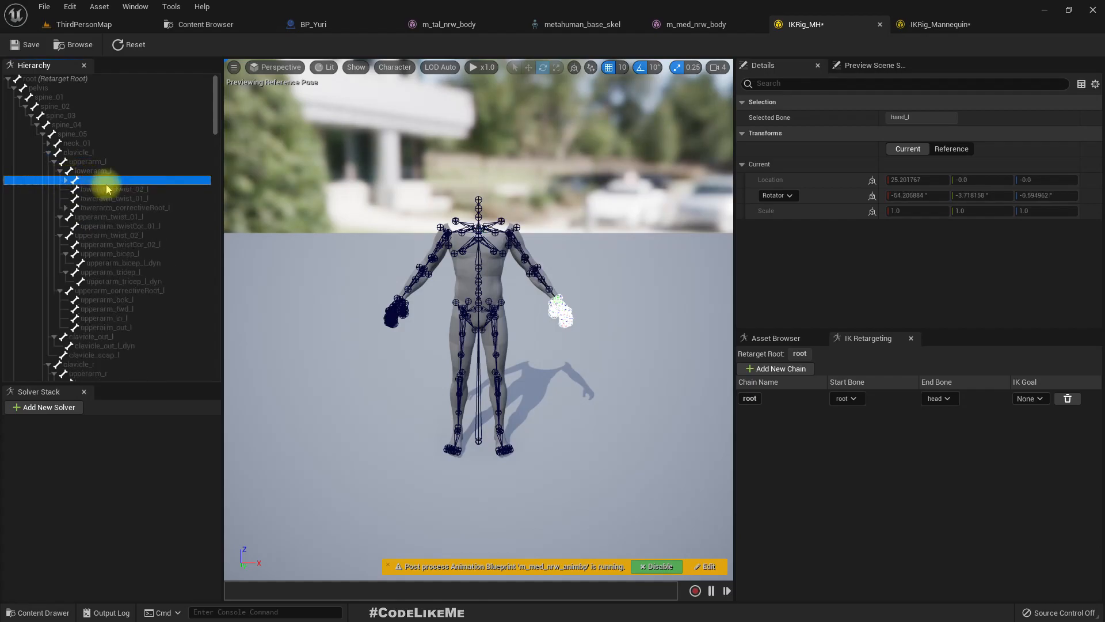
click(70, 152)
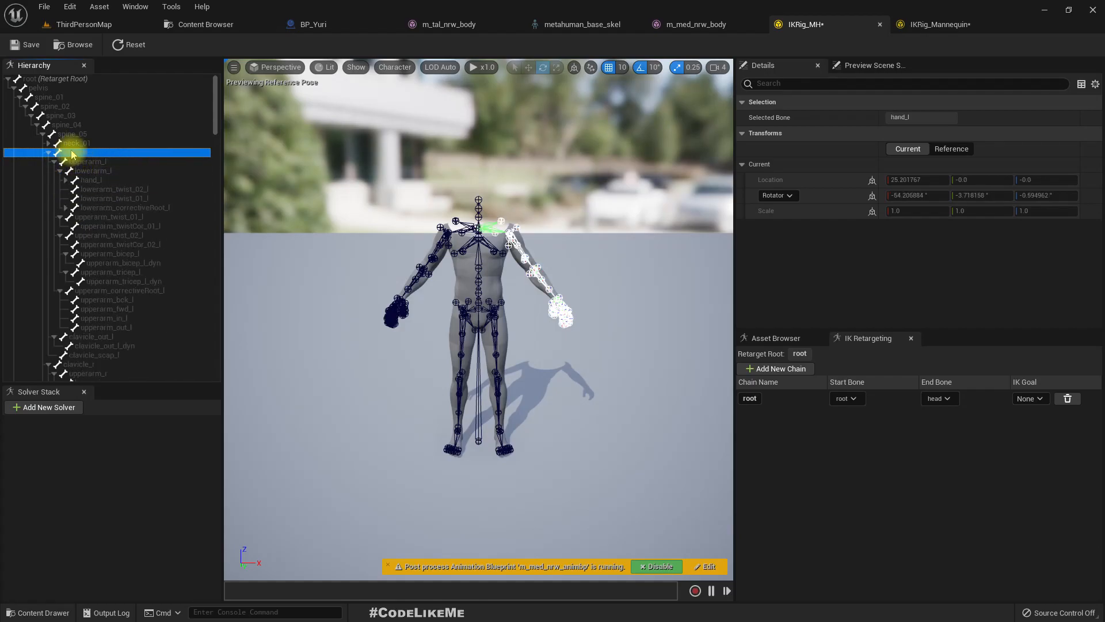
shift+click(104, 181)
right_click(104, 181)
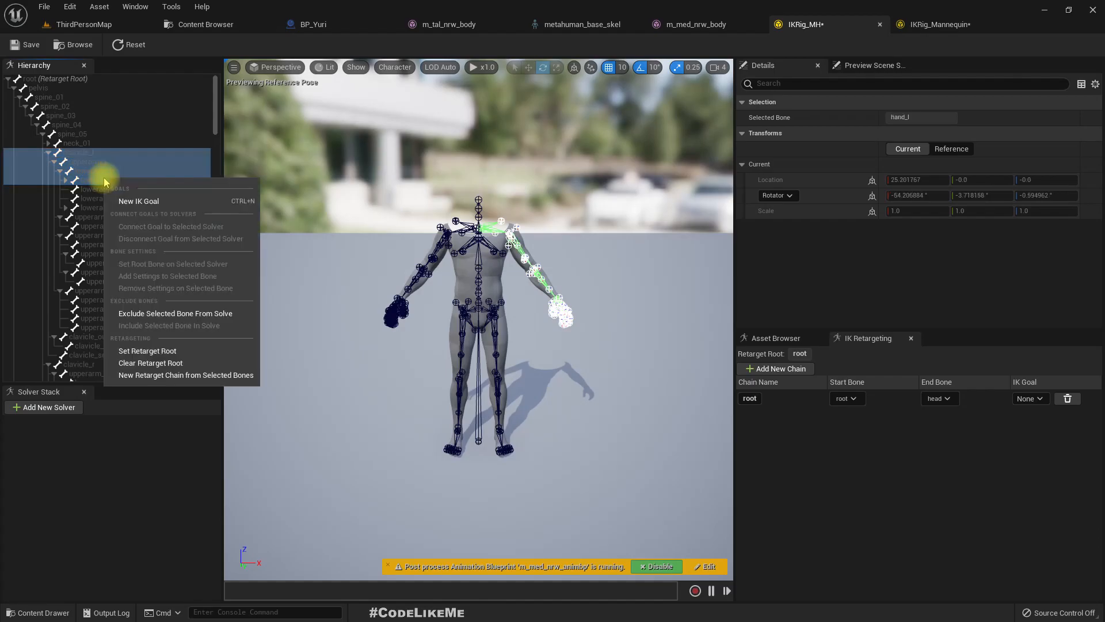
click(192, 379)
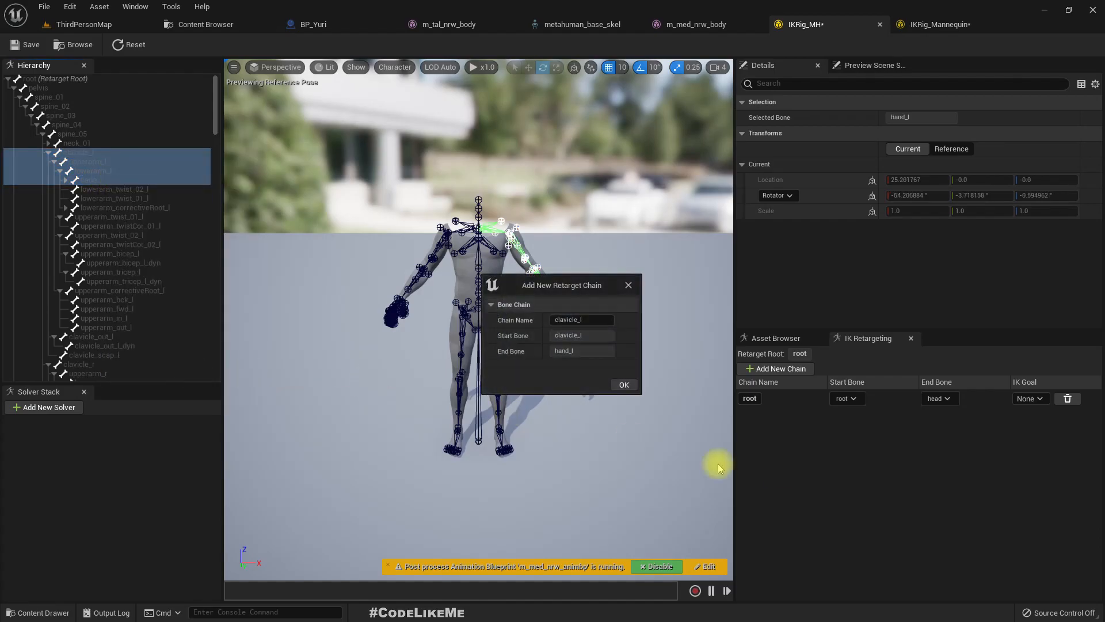
click(624, 386)
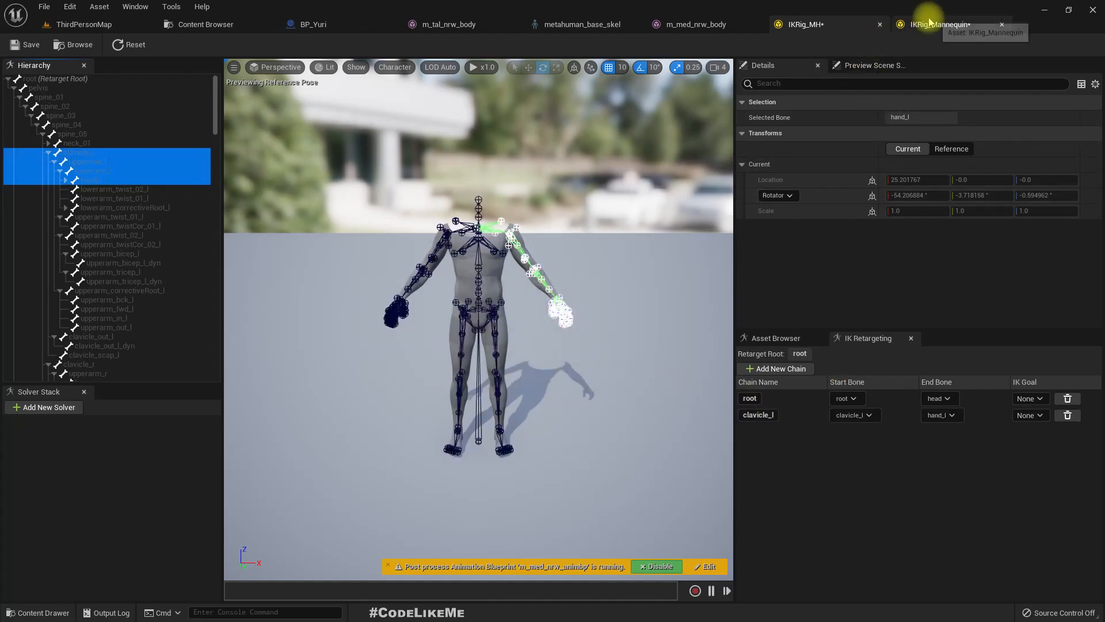
- Create a matching clavicle_l retarget chain from clavicle_l to hand_l in IKRig_Mannequin
click(929, 24)
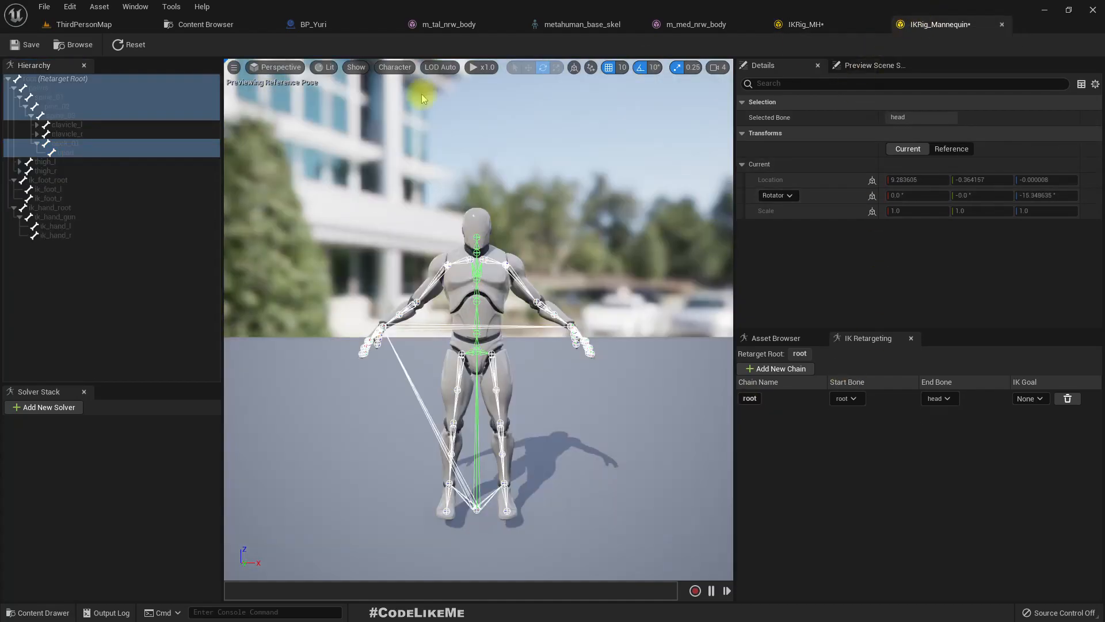
click(36, 125)
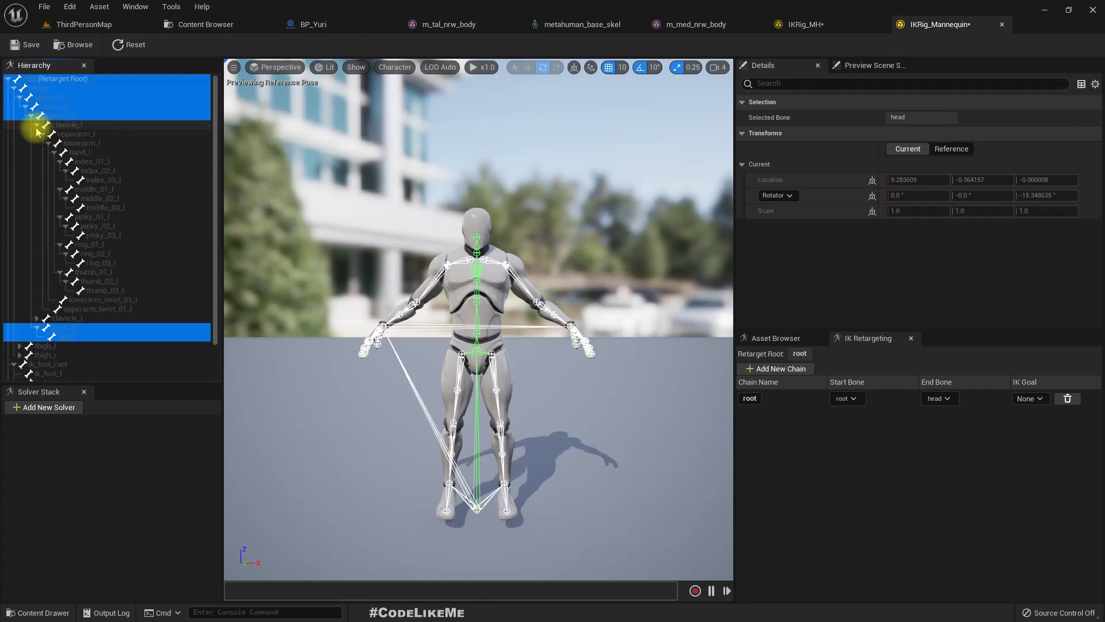
click(72, 126)
shift+click(107, 154)
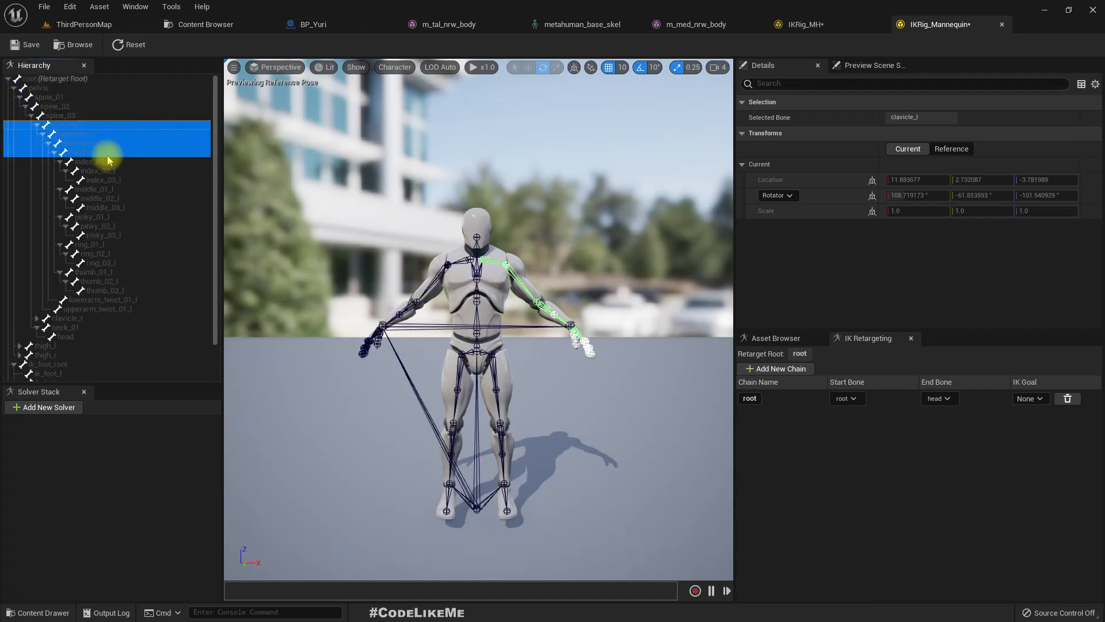
right_click(108, 160)
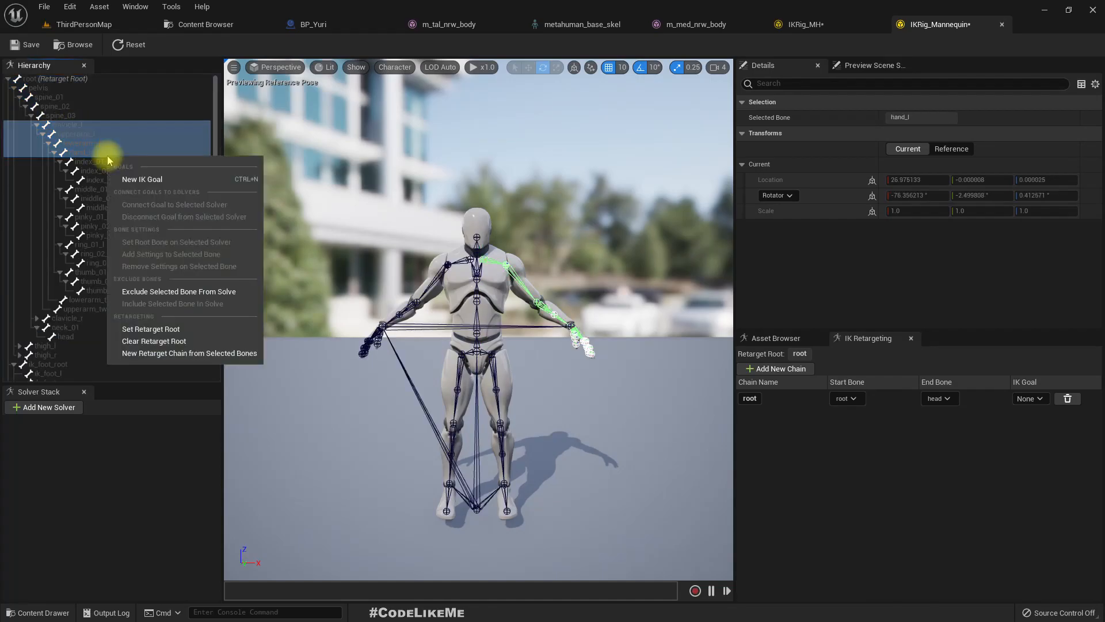
click(173, 354)
click(623, 384)
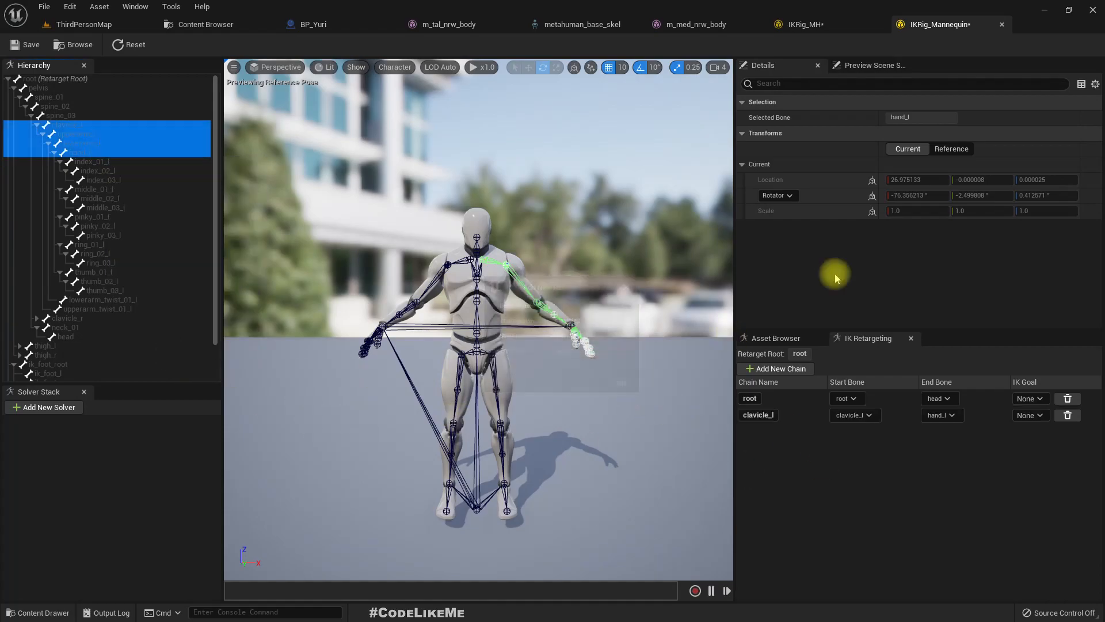
- Create a retarget chain named clavicle_r in IKRig_MH from clavicle_r through the right arm to hand_r
click(801, 27)
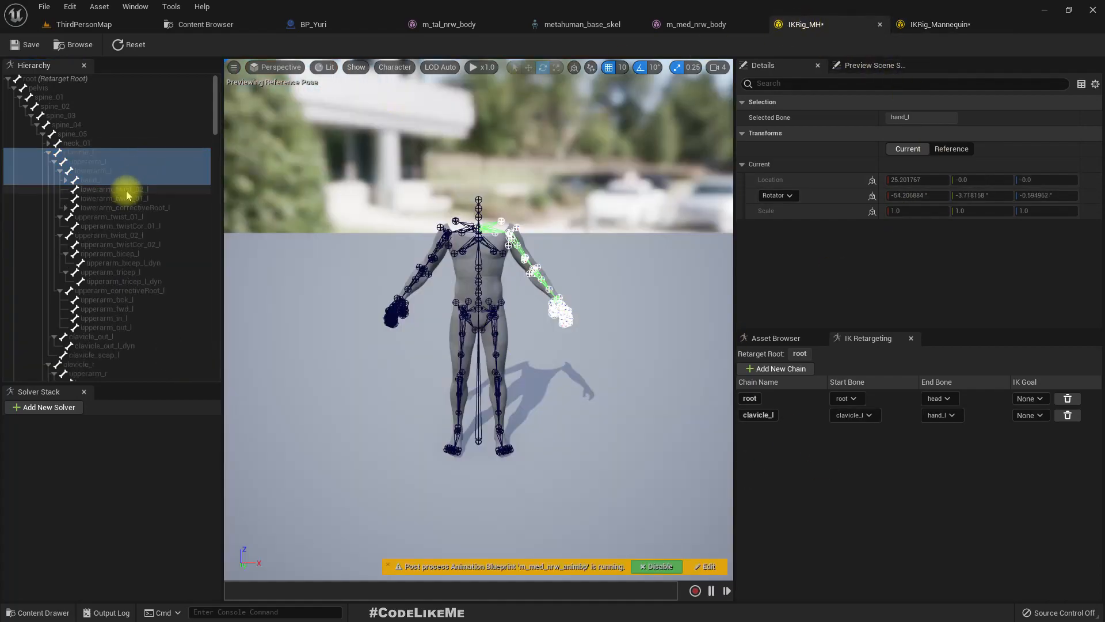
double_click(49, 153)
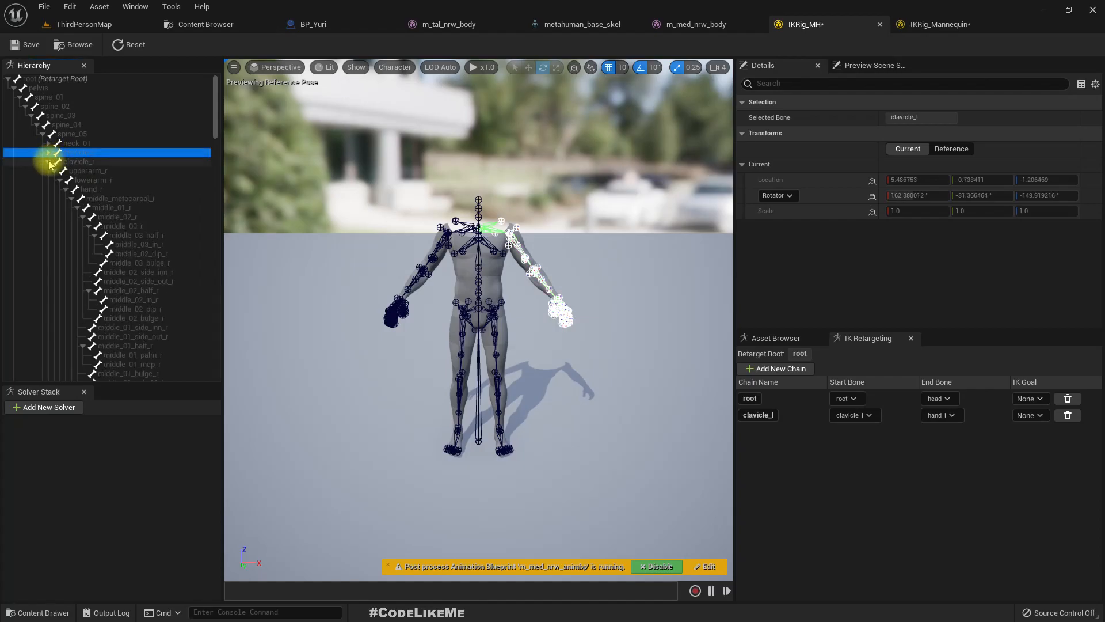
click(49, 163)
click(50, 162)
click(69, 161)
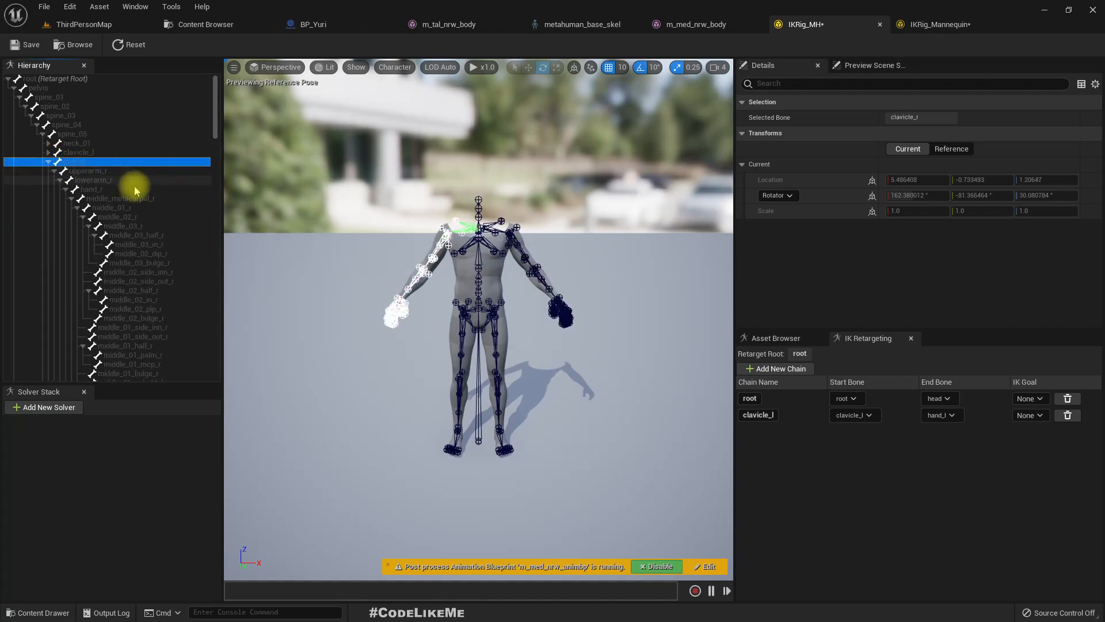
shift+click(107, 190)
right_click(107, 189)
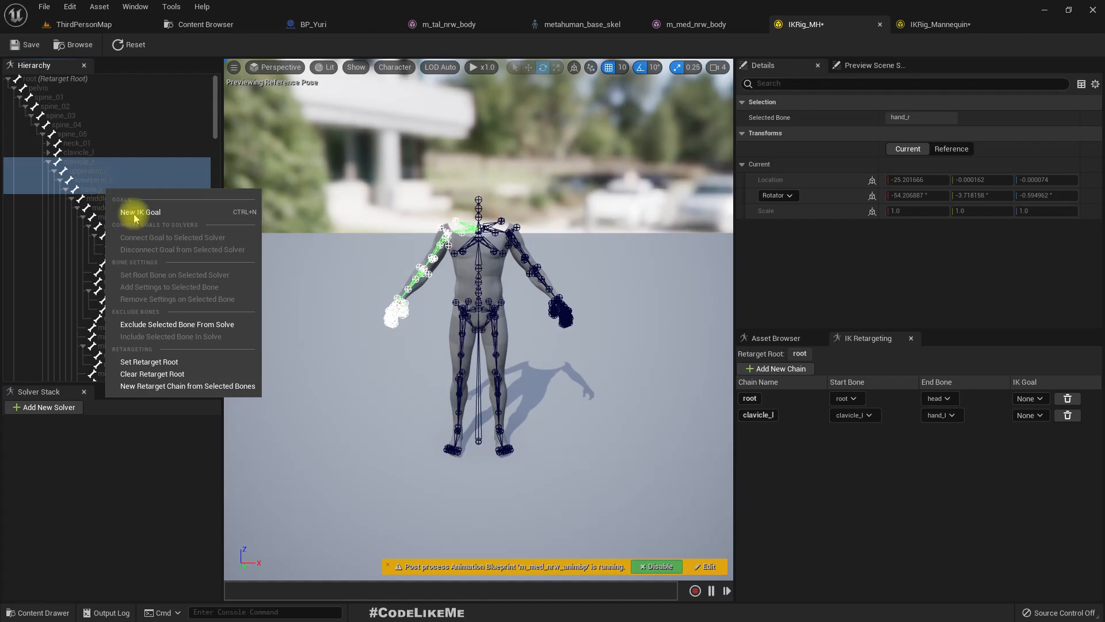
click(168, 390)
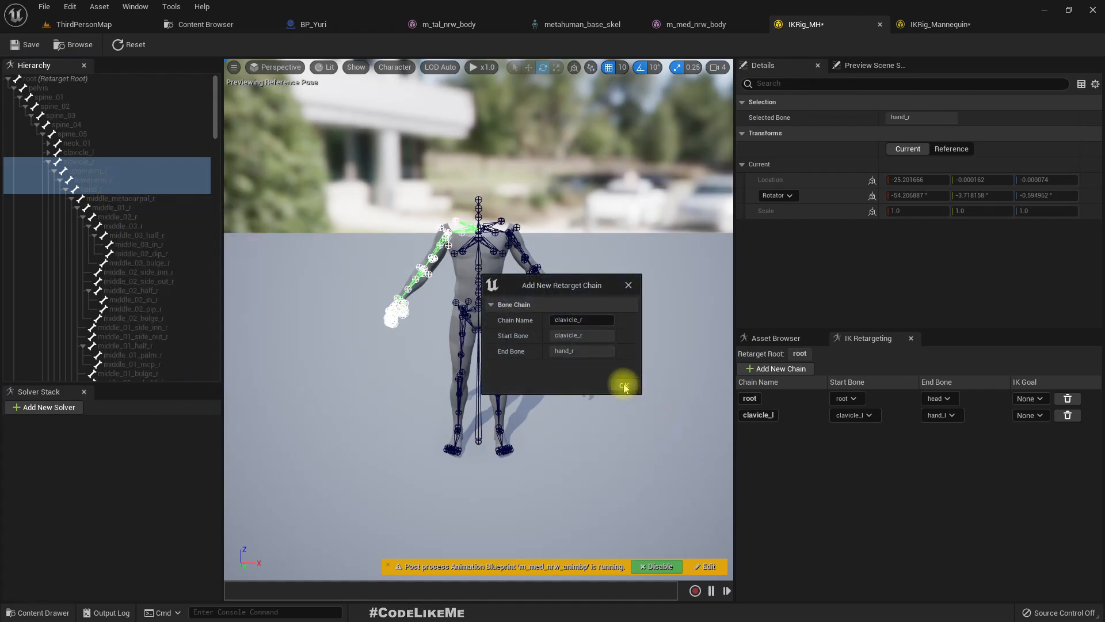
click(624, 386)
- Create a matching clavicle_r retarget chain from clavicle_r to hand_r in IKRig_Mannequin
click(938, 24)
click(85, 163)
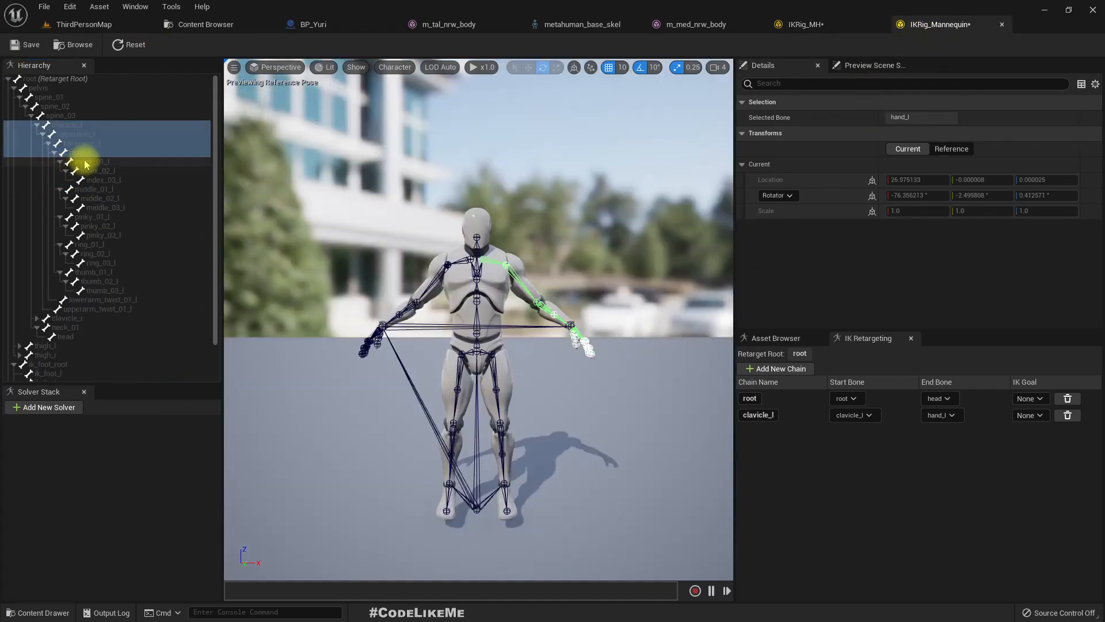
click(36, 124)
click(41, 134)
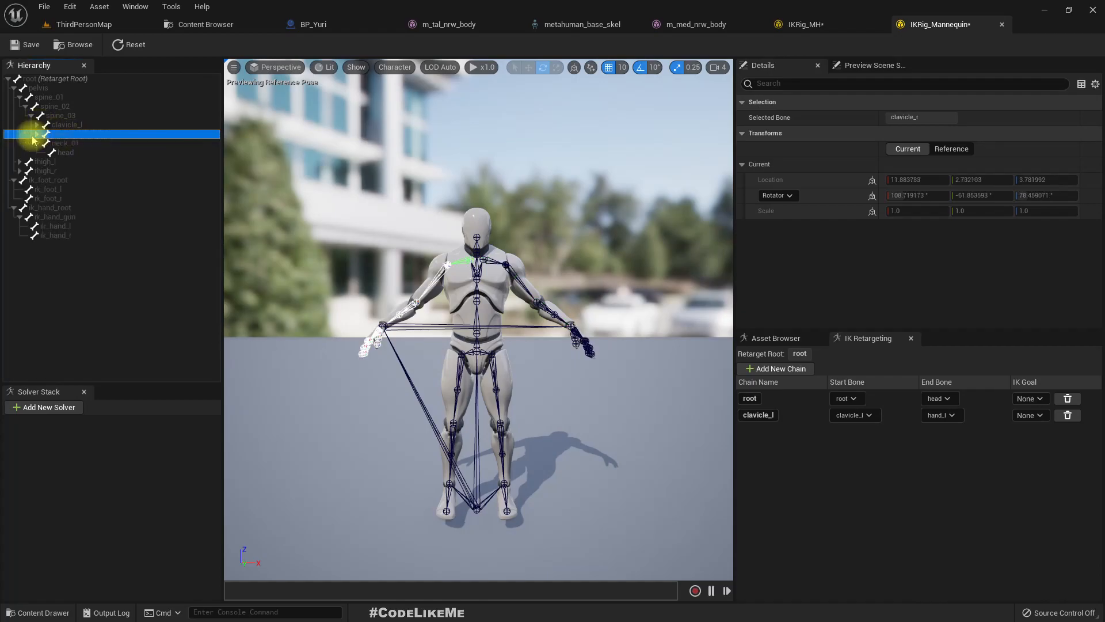
click(36, 133)
shift+click(91, 161)
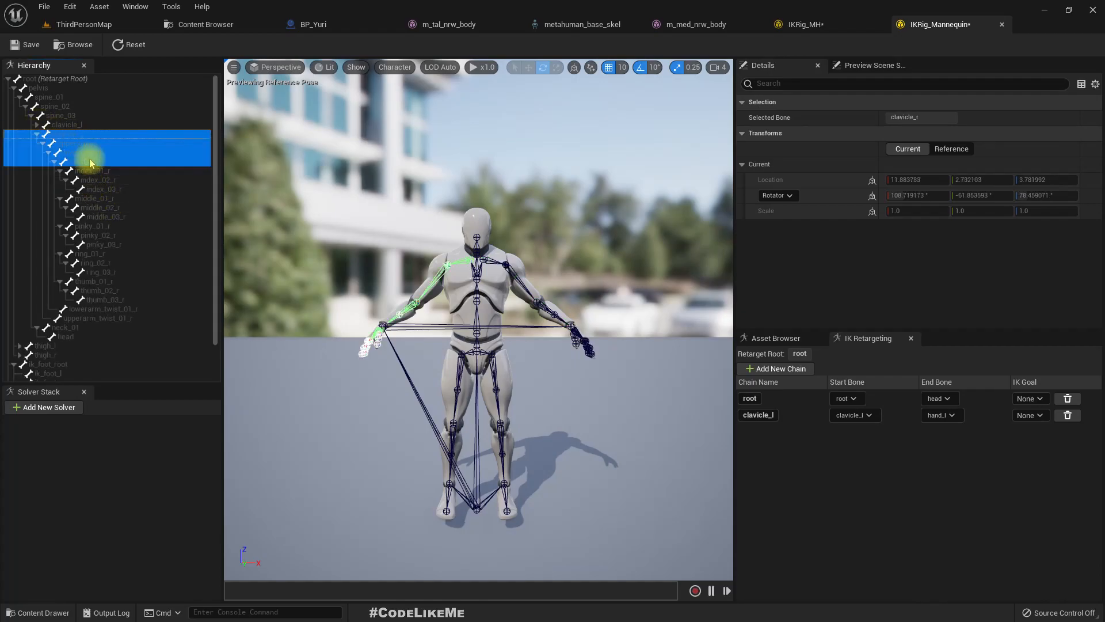
right_click(82, 135)
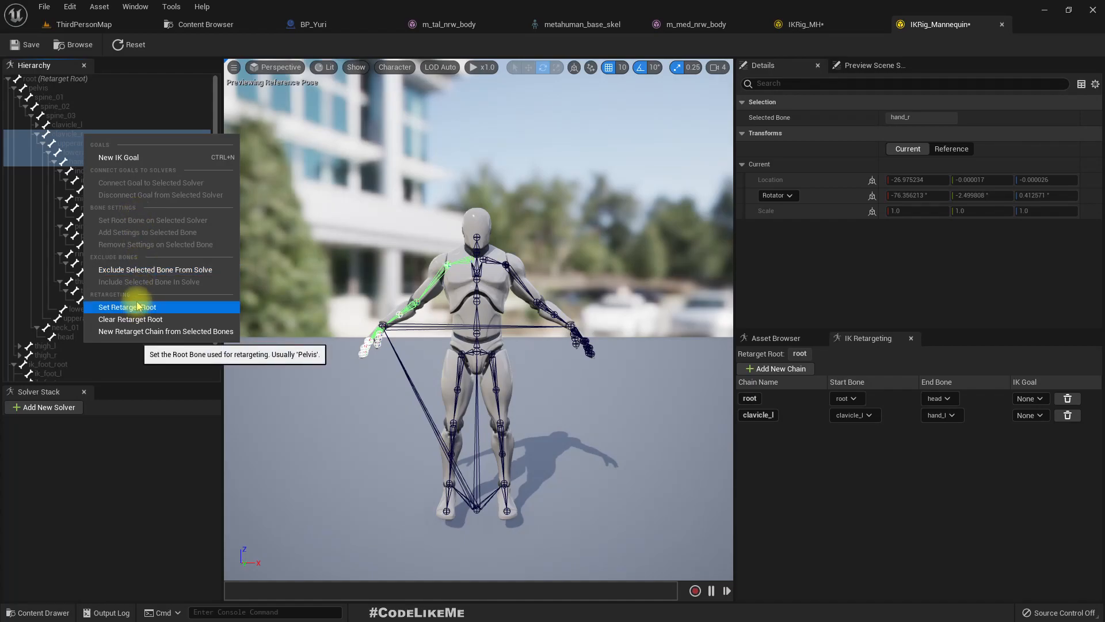
click(145, 332)
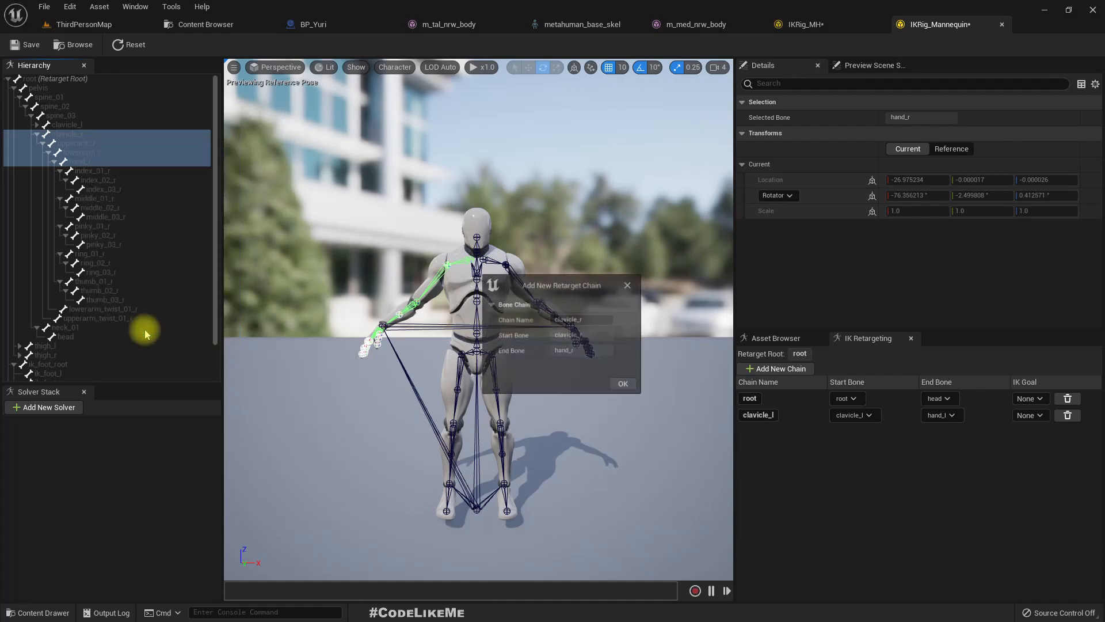
click(624, 385)
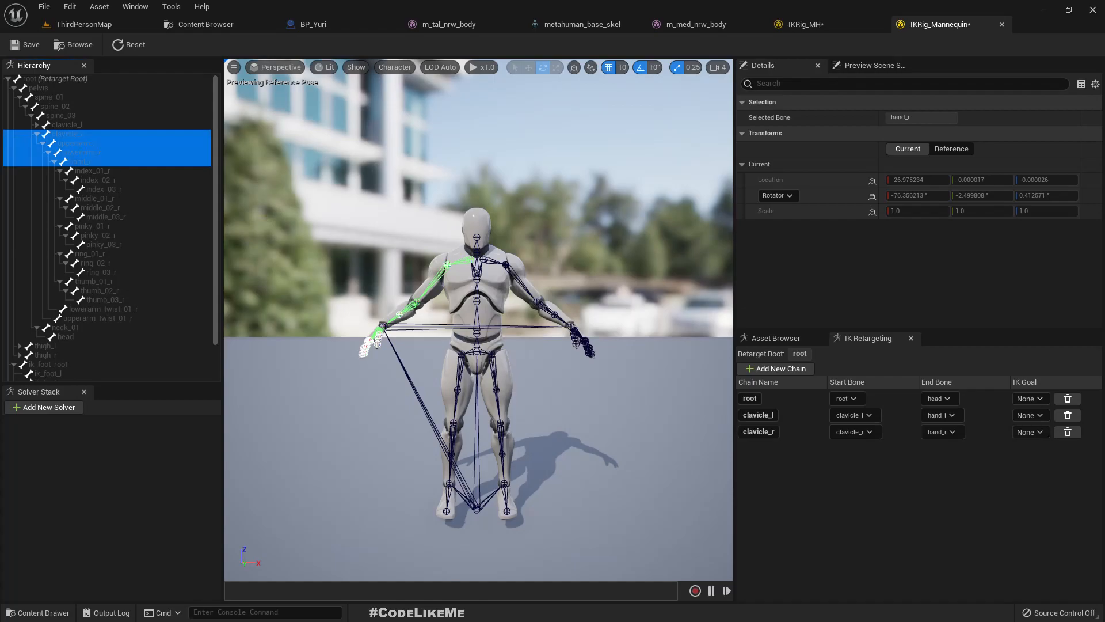
- Collapse clavicle_r and expand thigh_l in IKRig_Mannequin, and select the left leg bones from thigh_l through ball_l
click(37, 134)
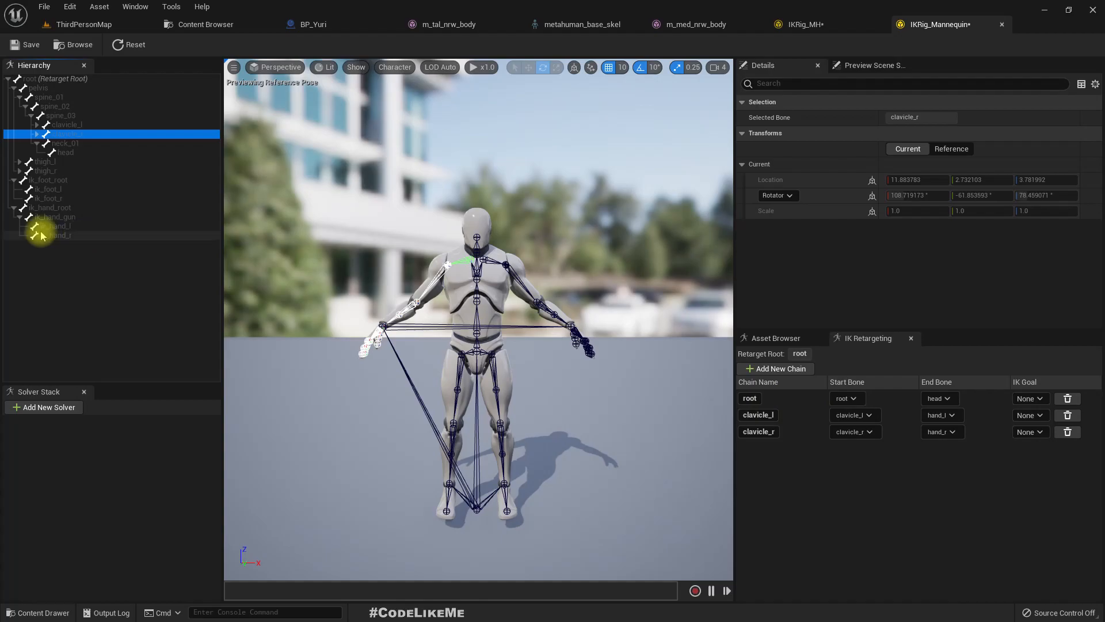
click(39, 163)
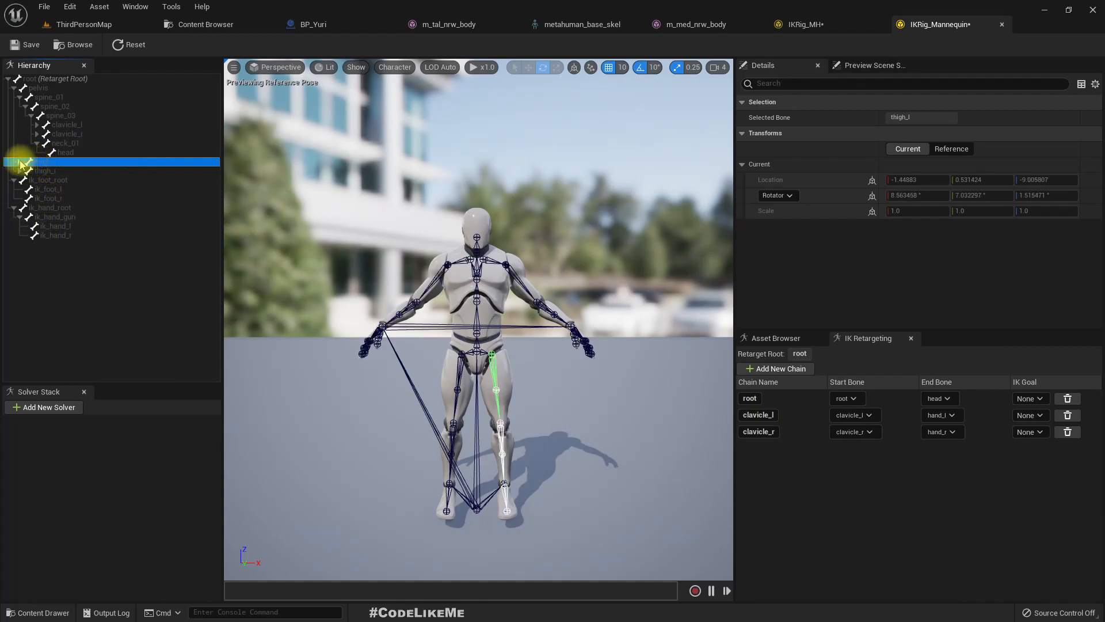
click(20, 163)
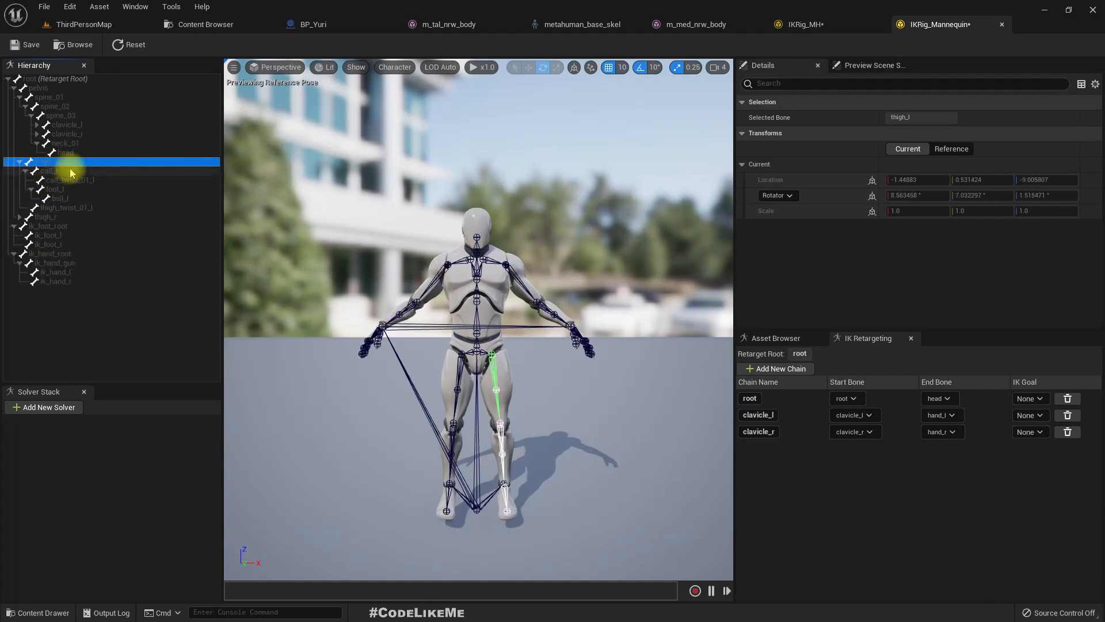
shift+click(83, 198)
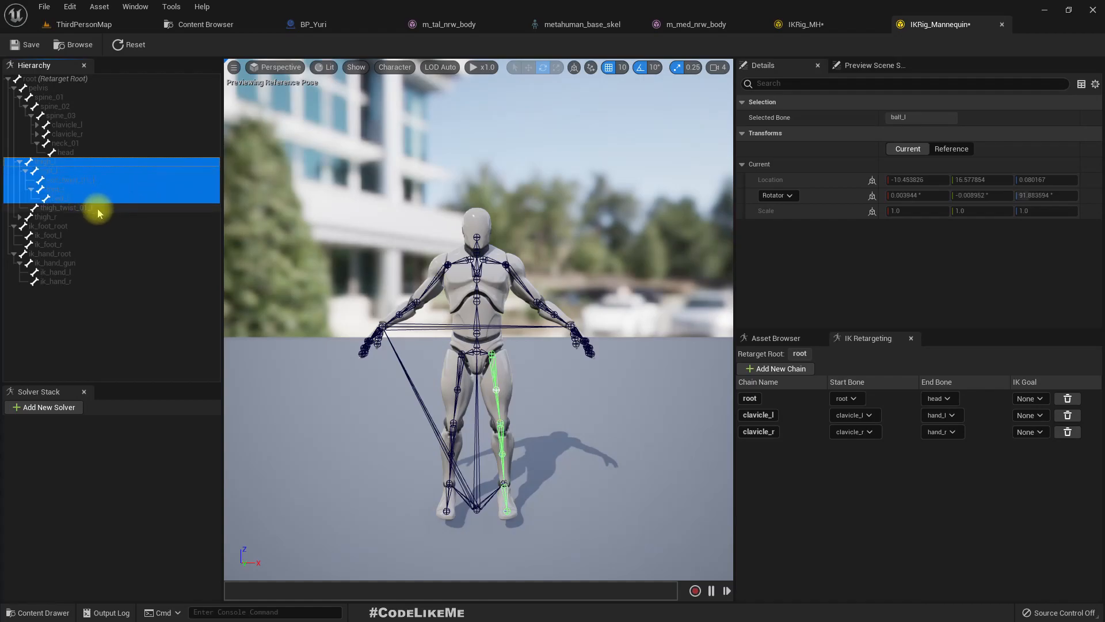
- Create a retarget chain named thigh_l in IKRig_MH from thigh_l through the left leg to ball_l
click(820, 26)
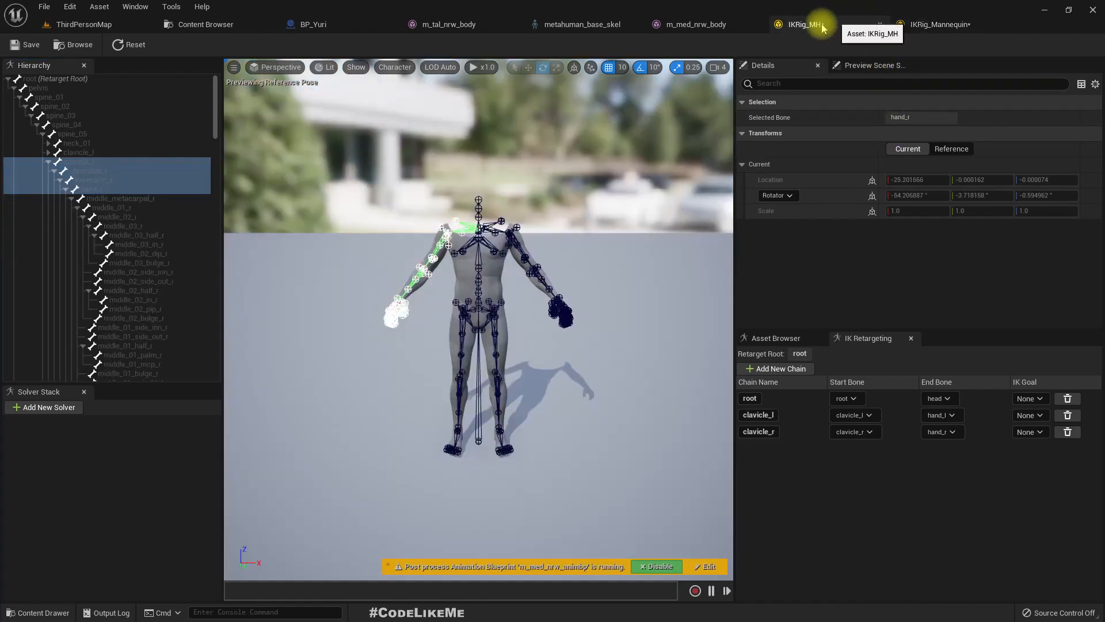
double_click(50, 162)
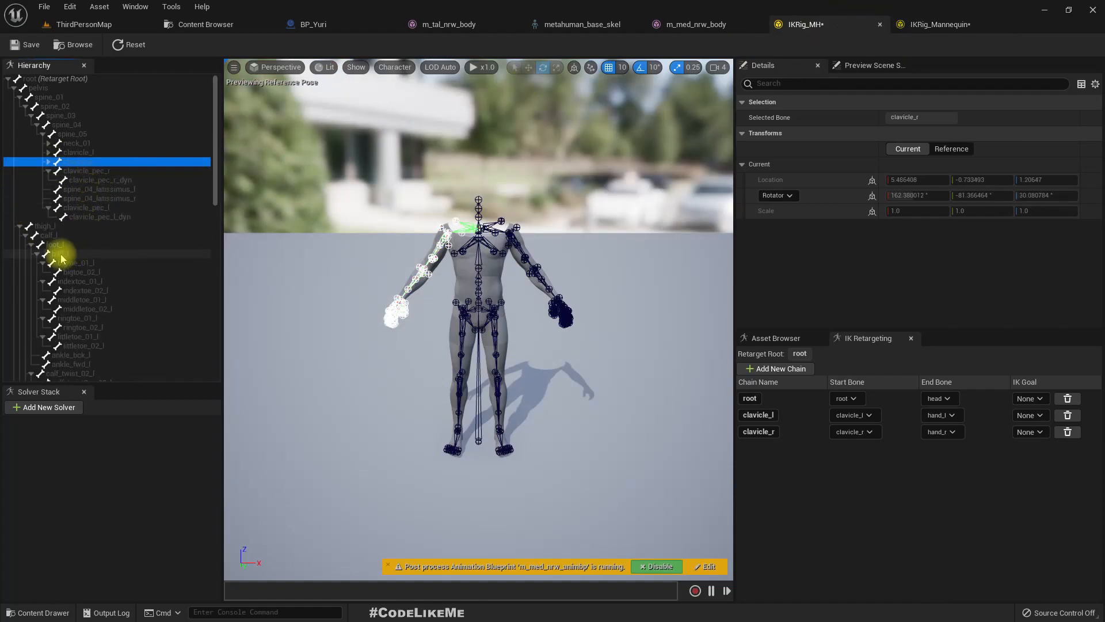
click(60, 228)
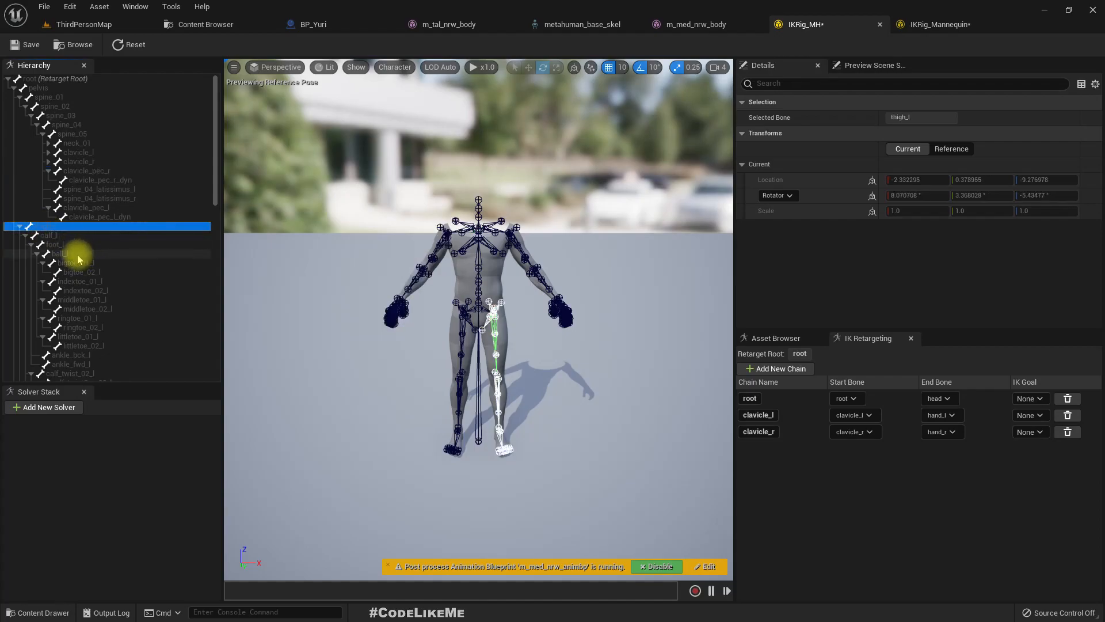
shift+click(79, 257)
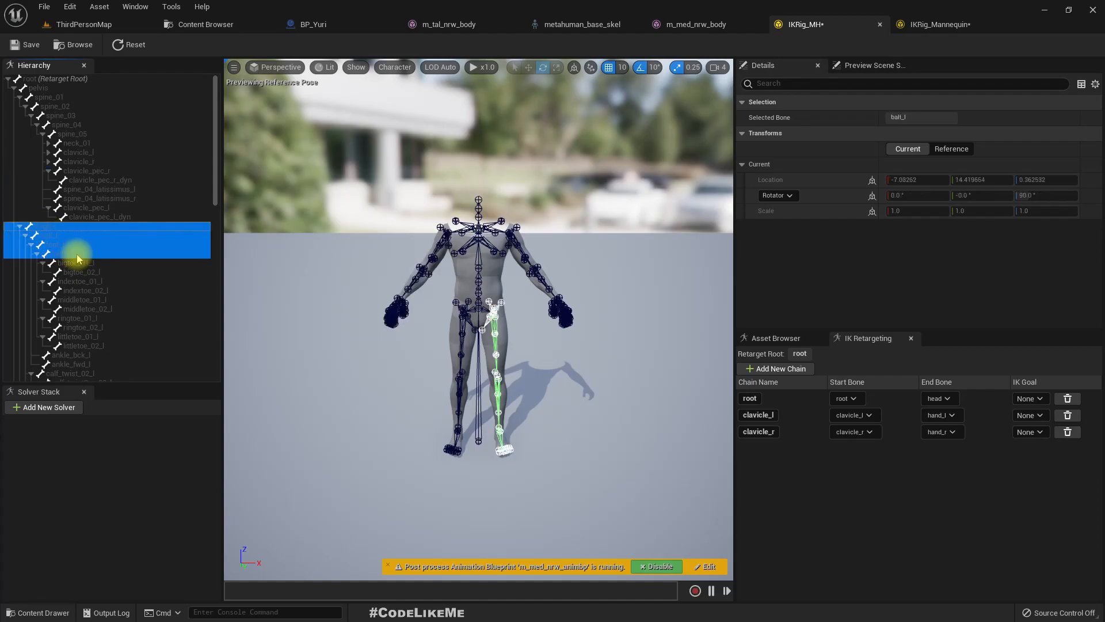
right_click(51, 228)
click(115, 421)
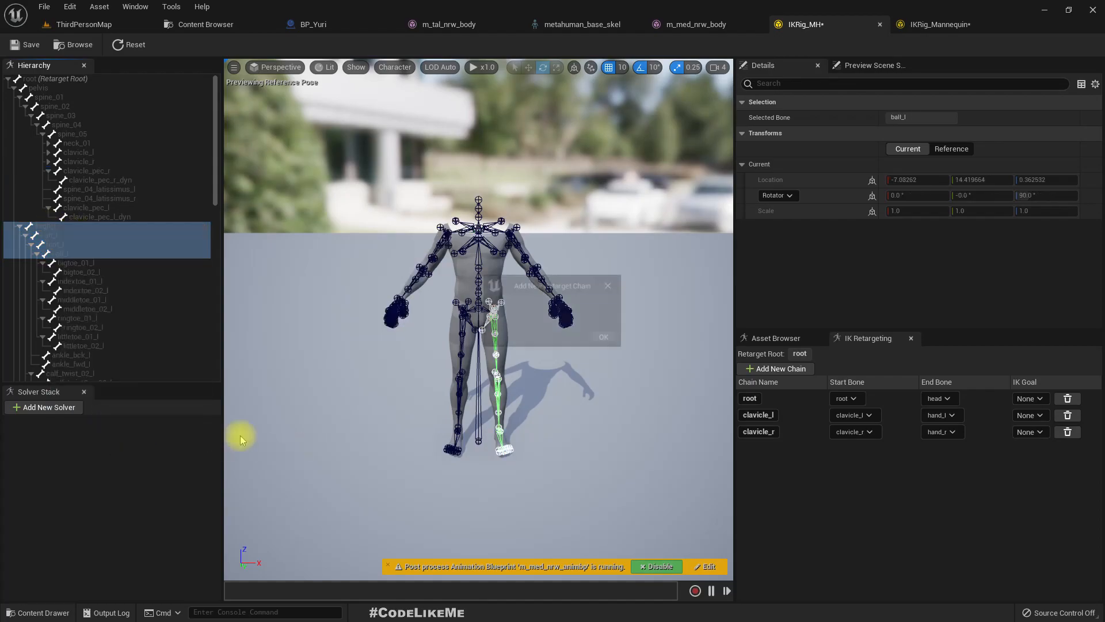
click(625, 385)
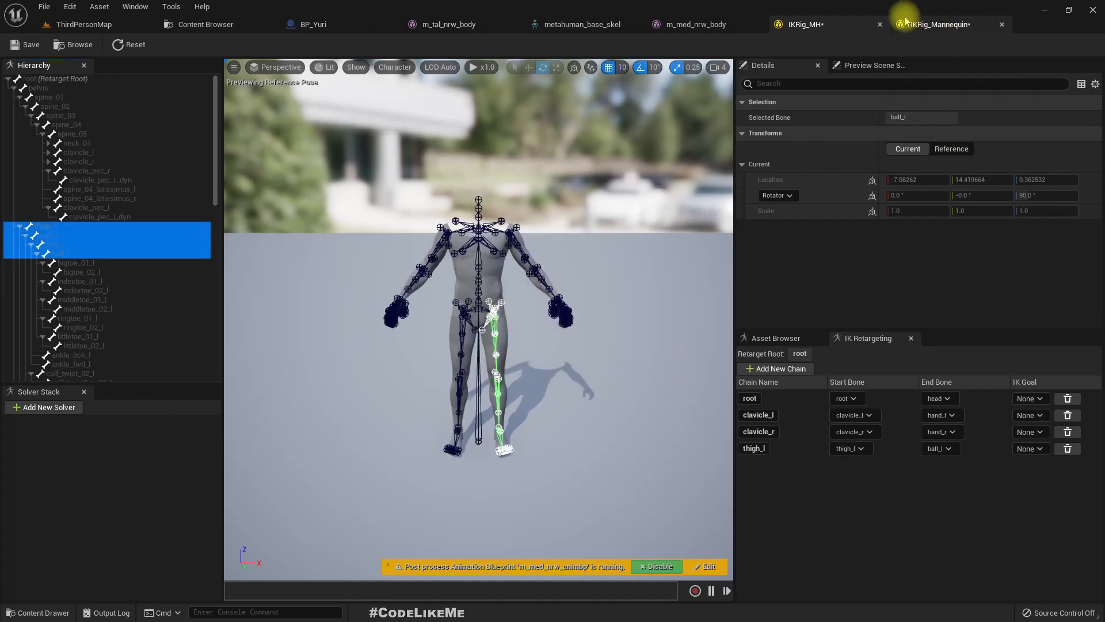
- Create a matching thigh_l retarget chain in IKRig_Mannequin from the selected left leg bones, thigh_l through ball_l
click(935, 26)
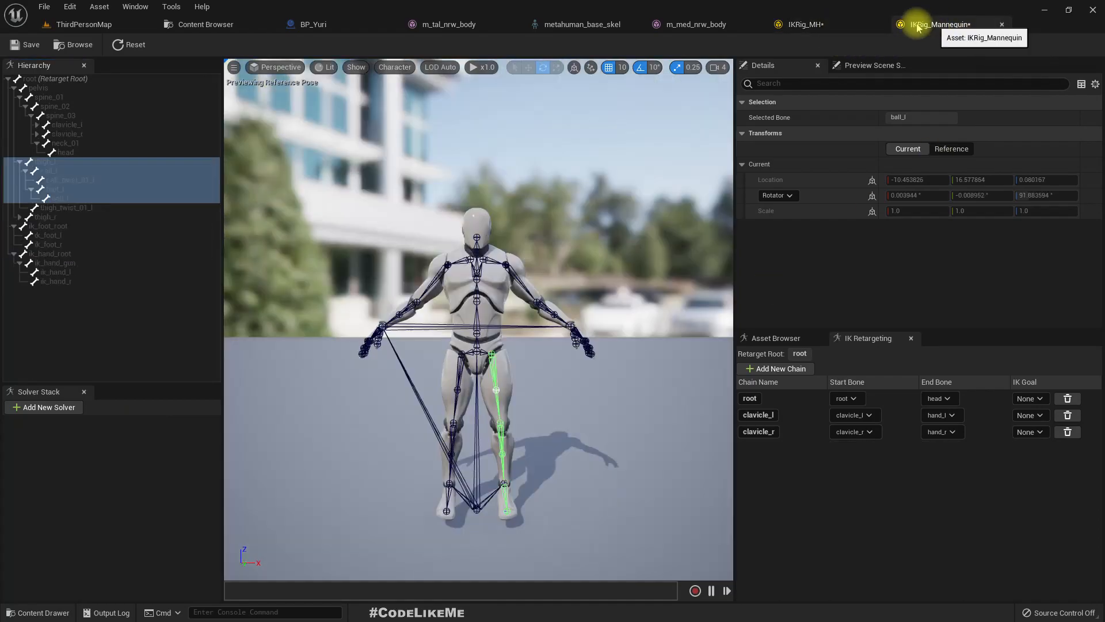
right_click(46, 172)
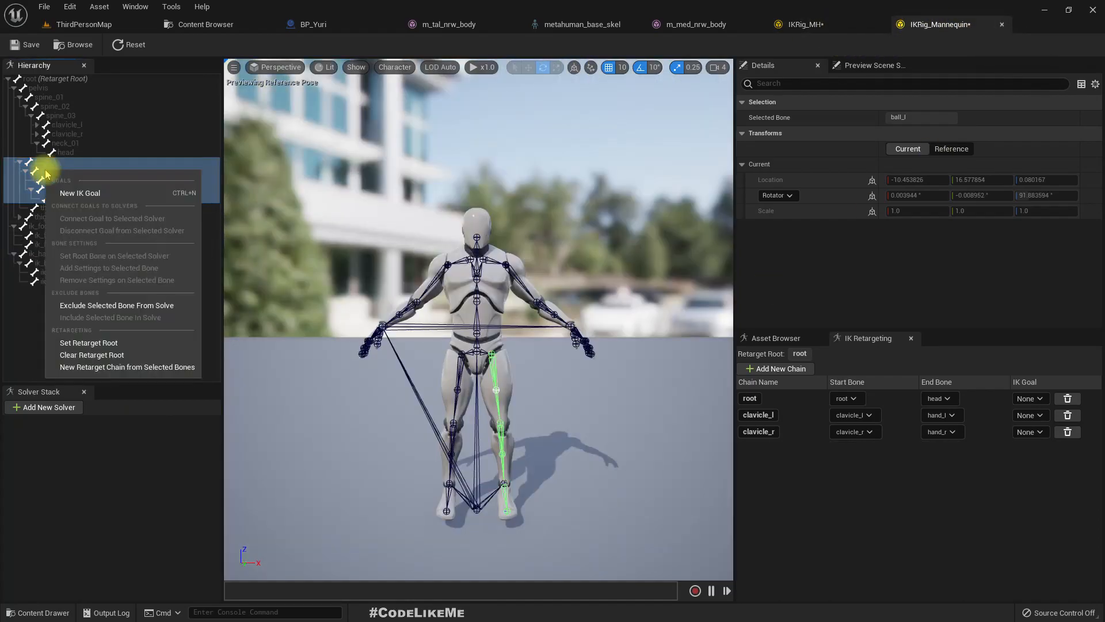
click(144, 367)
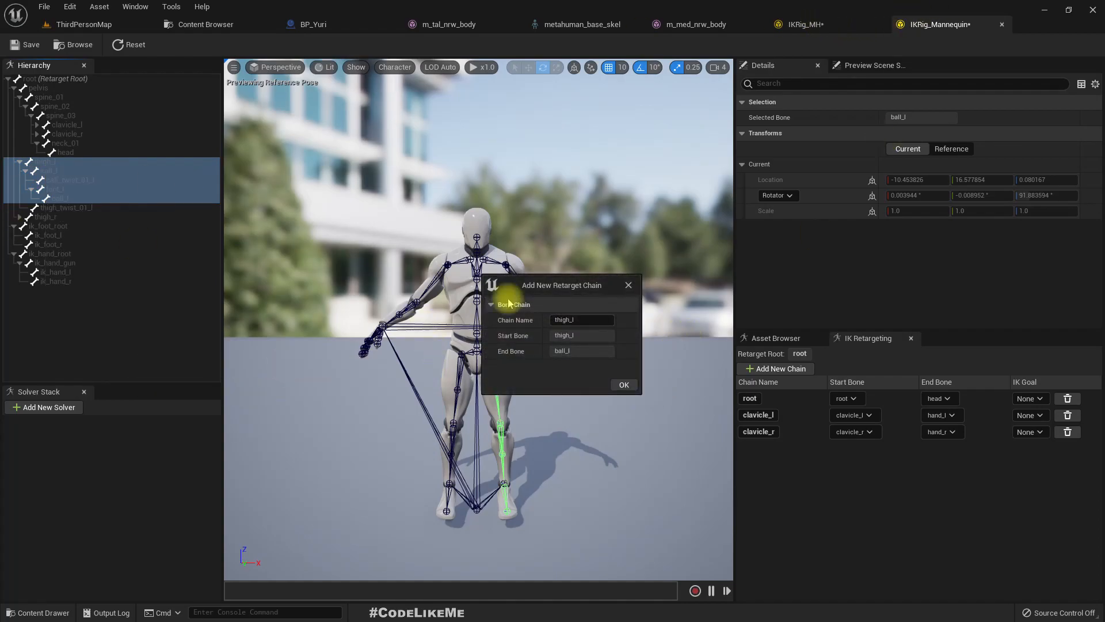
click(624, 384)
- Create a retarget chain named thigh_r in IKRig_MH from thigh_r through the right leg to ball_r
click(817, 25)
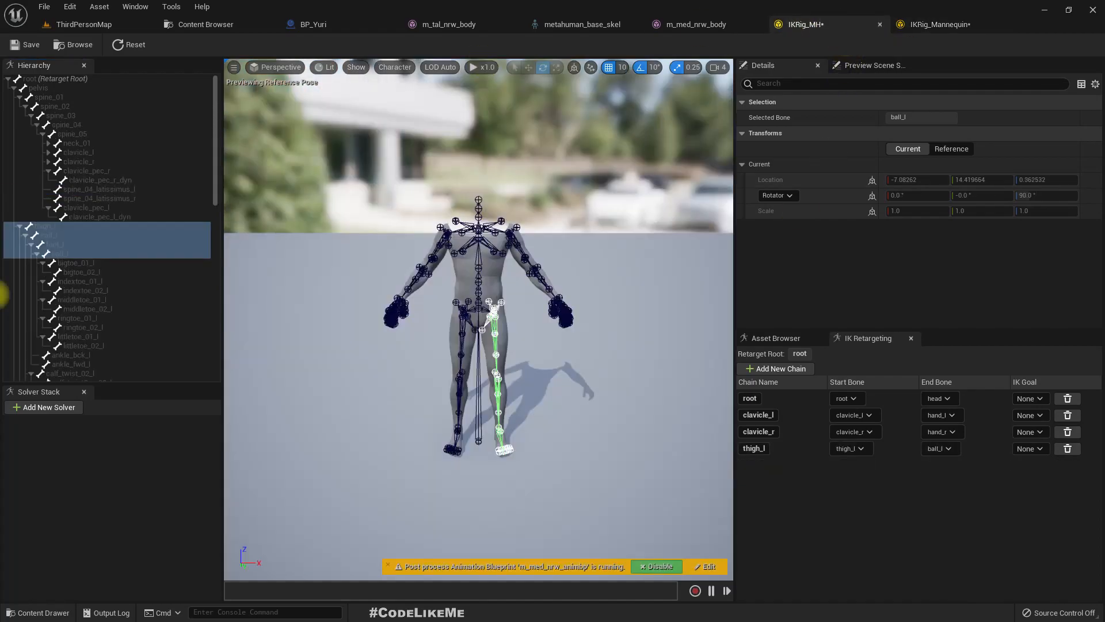
click(21, 232)
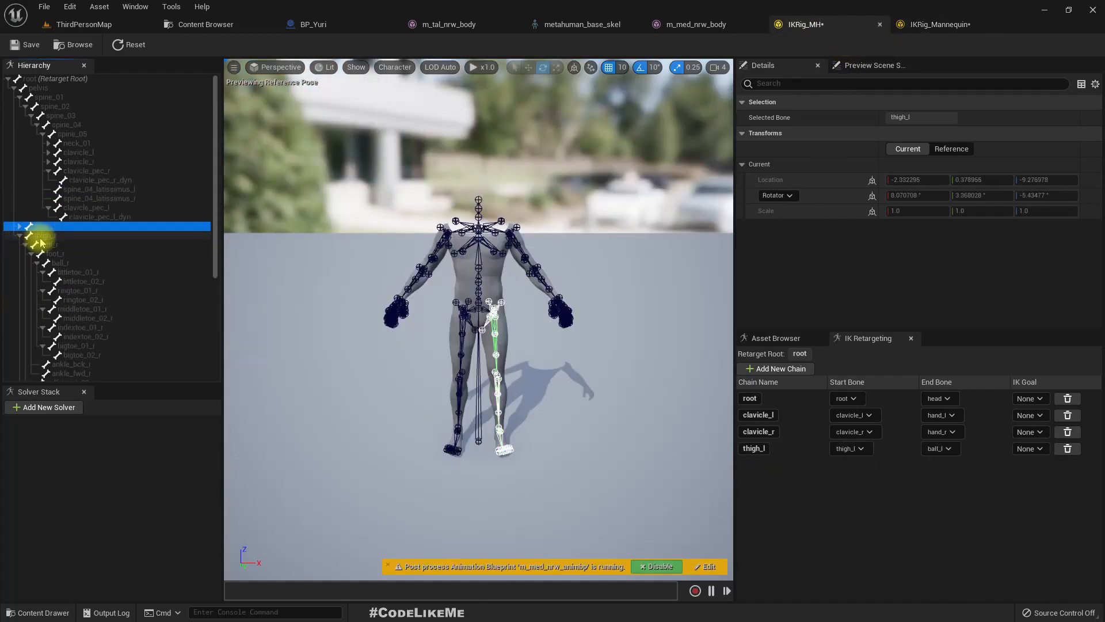
click(44, 236)
shift+click(72, 264)
right_click(72, 267)
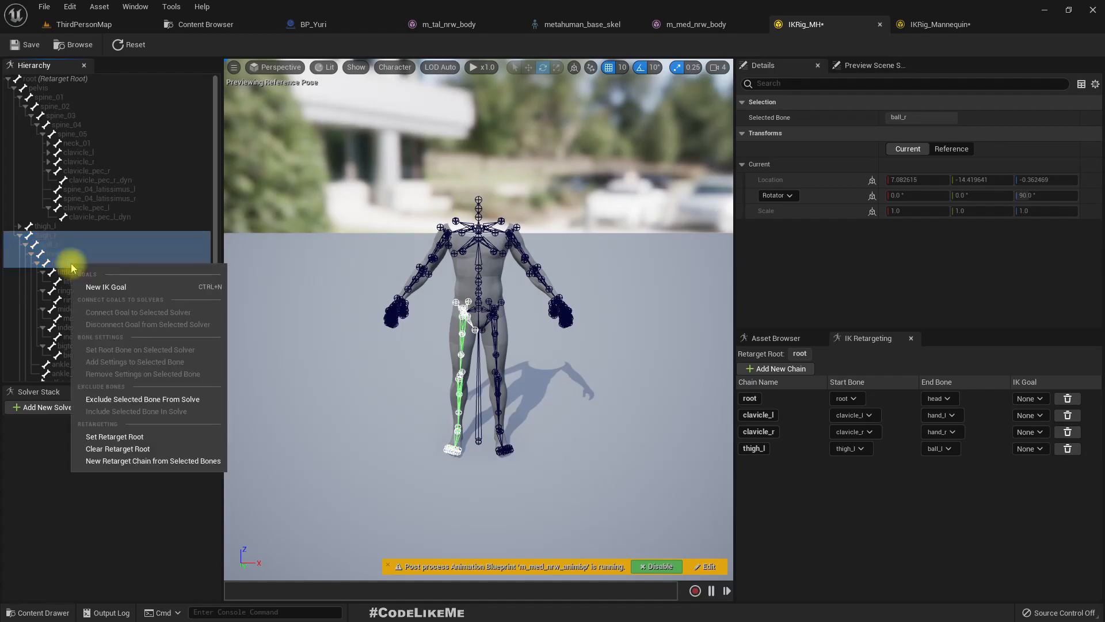
click(131, 461)
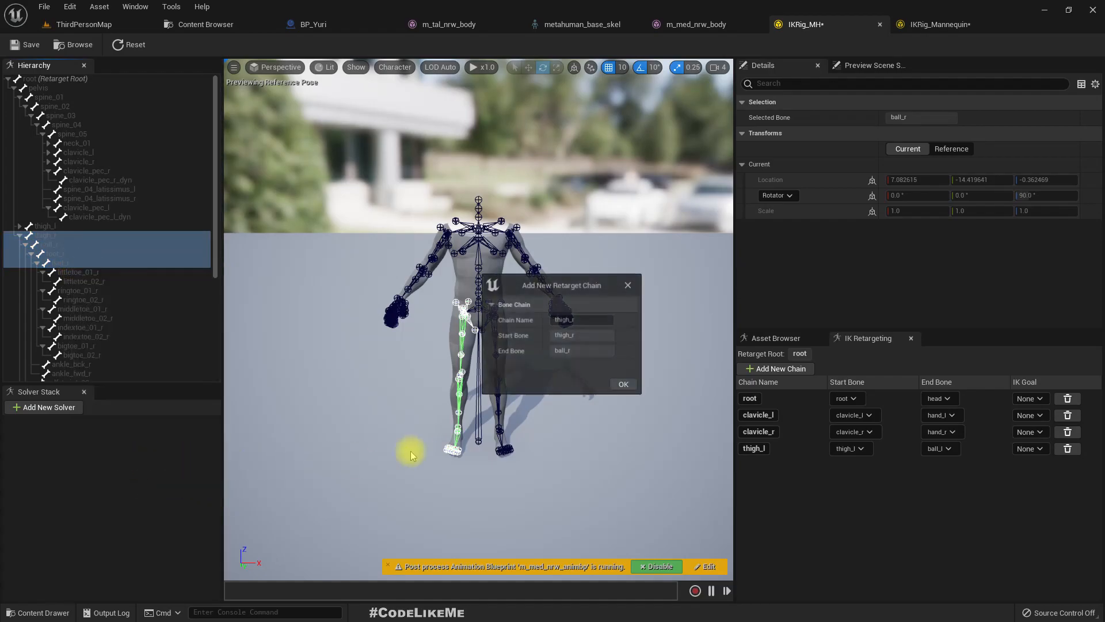
click(636, 384)
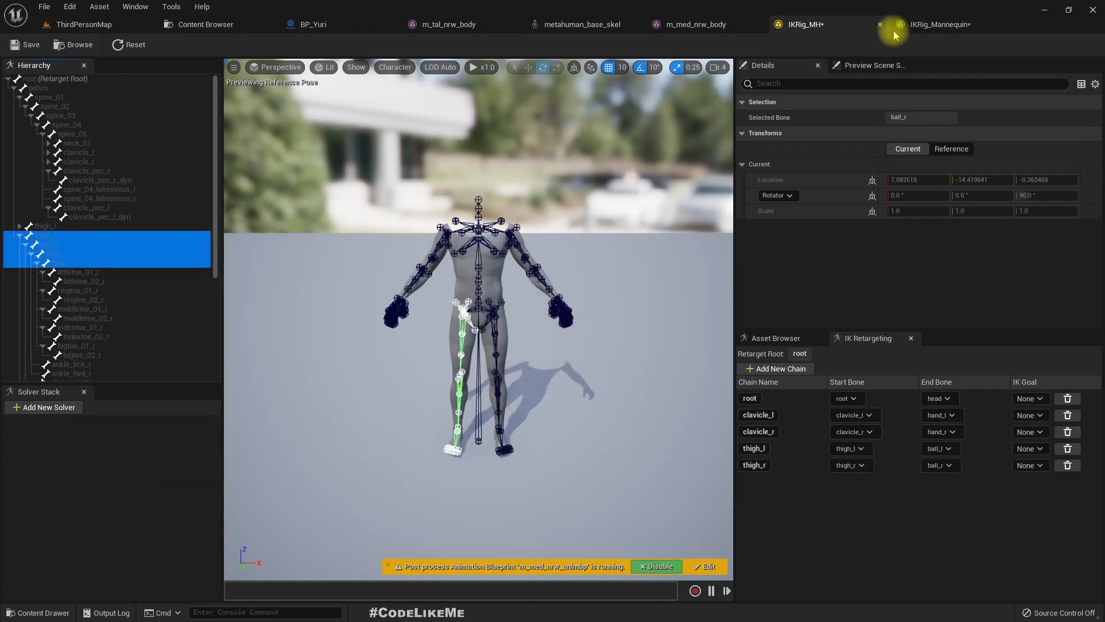
- Collapse thigh_l and expand thigh_r in IKRig_Mannequin, and select the right leg bones from thigh_r through ball_r
click(920, 24)
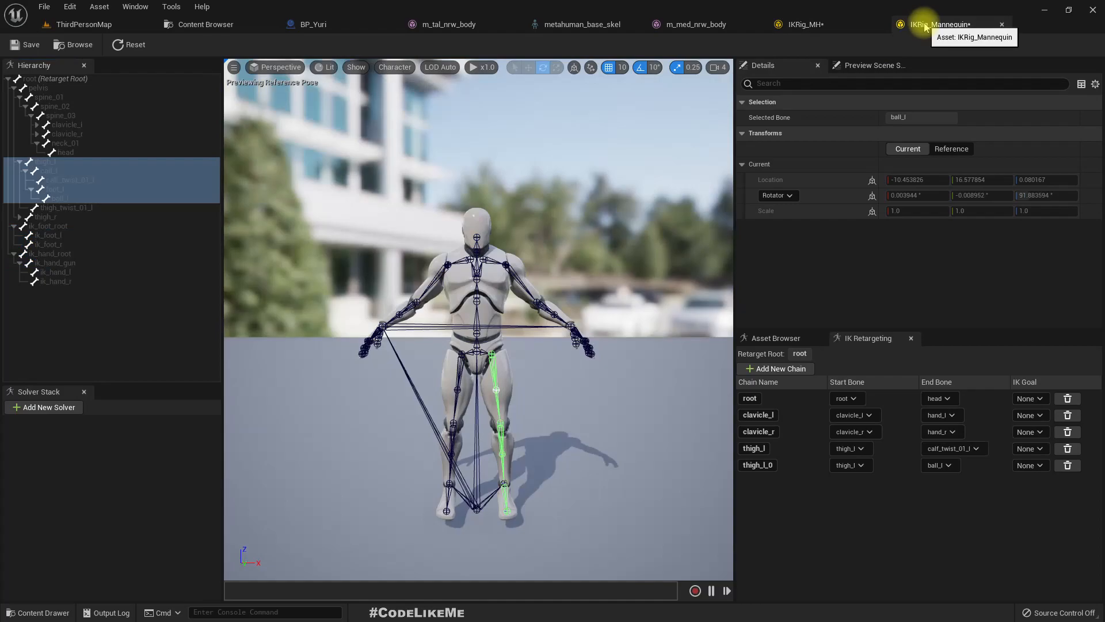
click(16, 163)
click(19, 163)
click(32, 173)
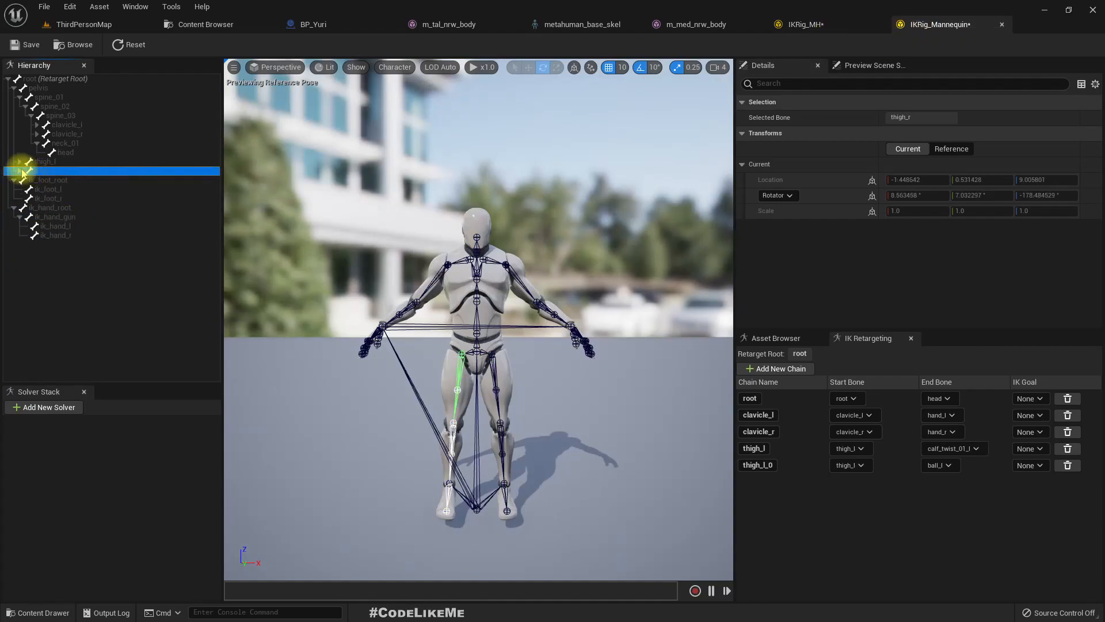
click(19, 172)
shift+click(76, 207)
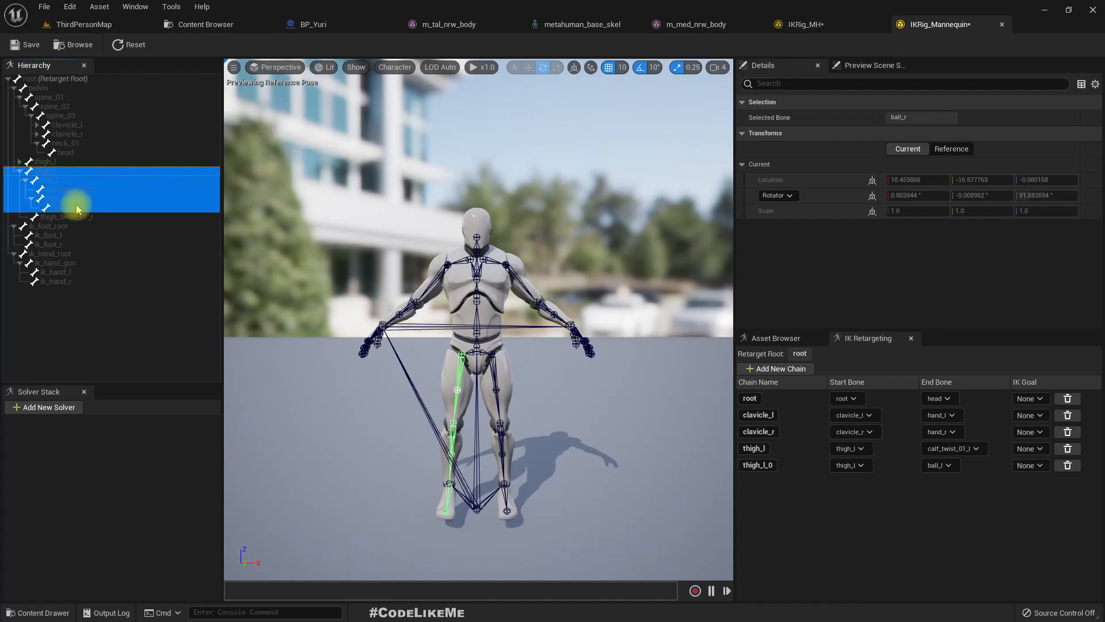
- Examine calf_r and calf_twist_01_r in IKRig_Mannequin and compare them with the right leg bones of IKRig_MH
click(80, 190)
click(64, 182)
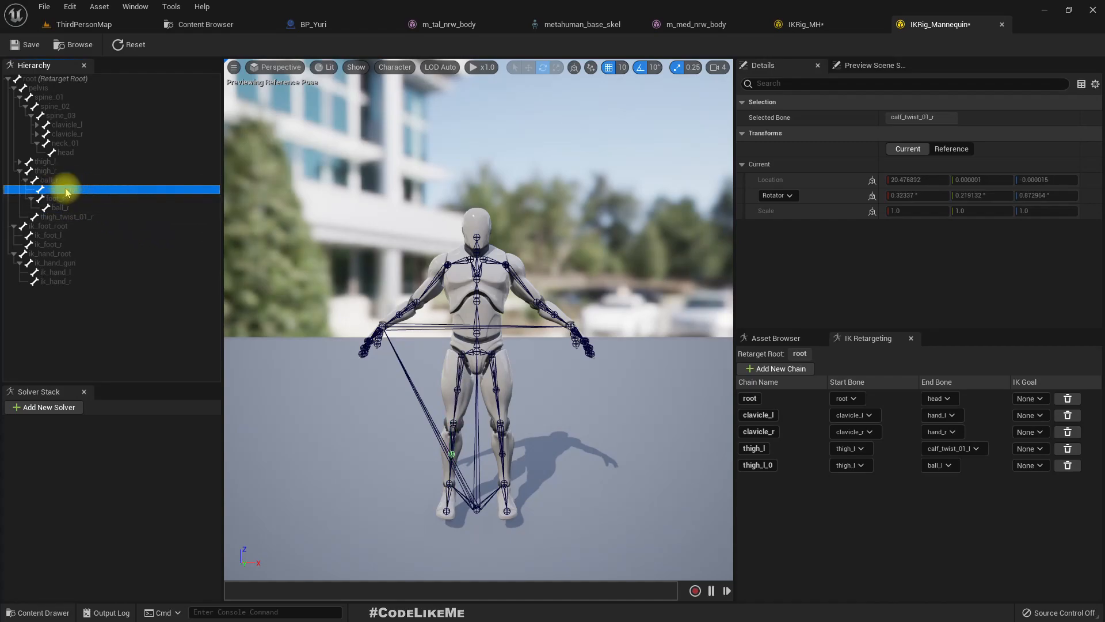
click(48, 183)
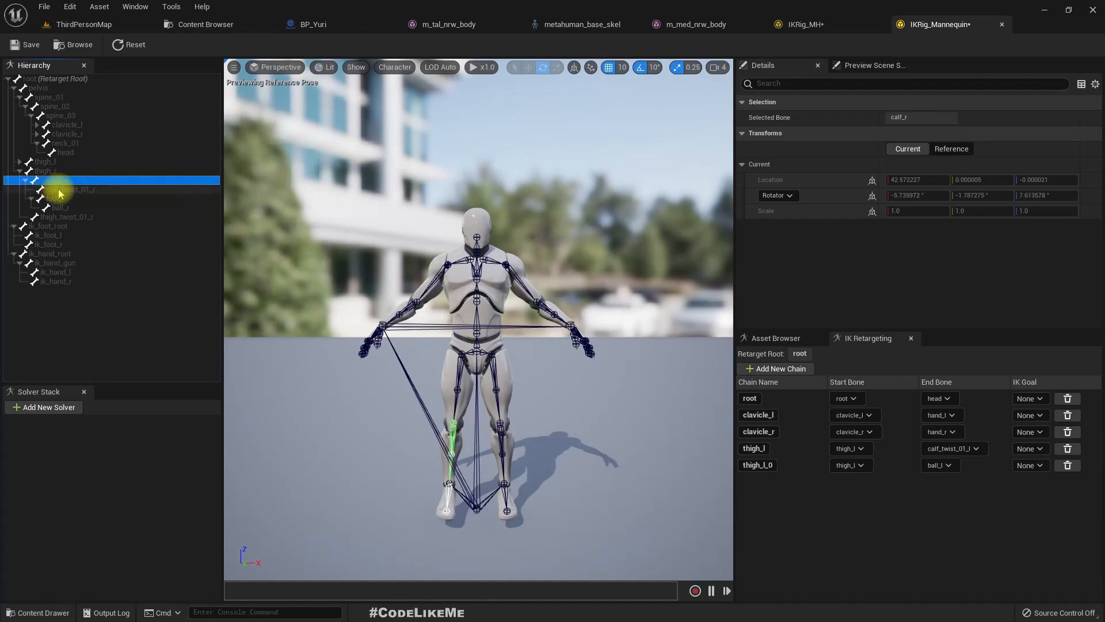
click(60, 190)
click(45, 182)
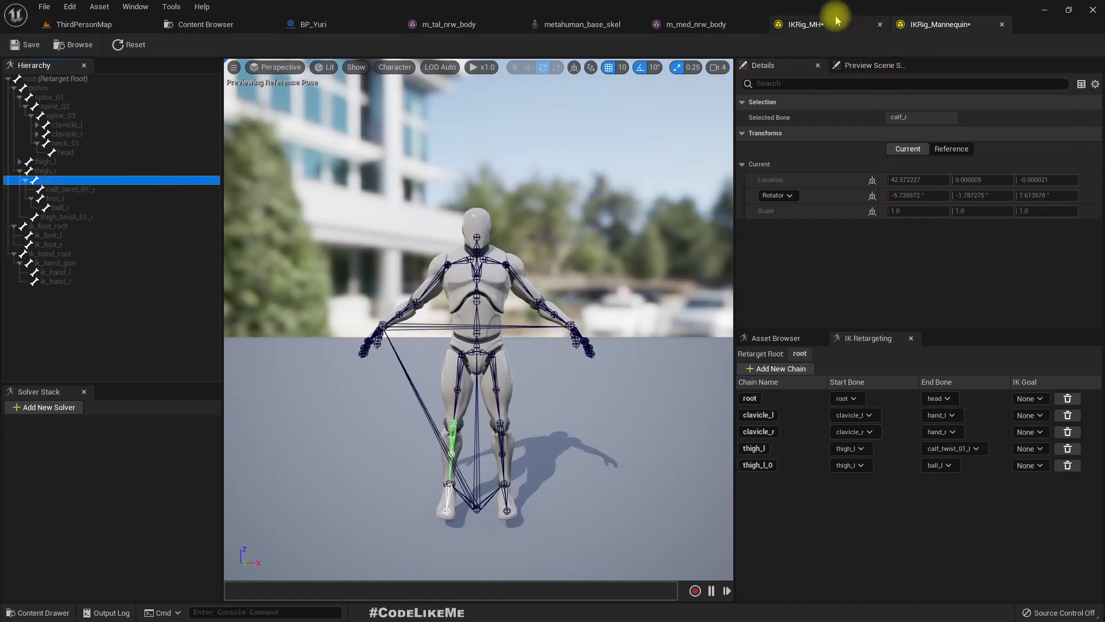
click(814, 25)
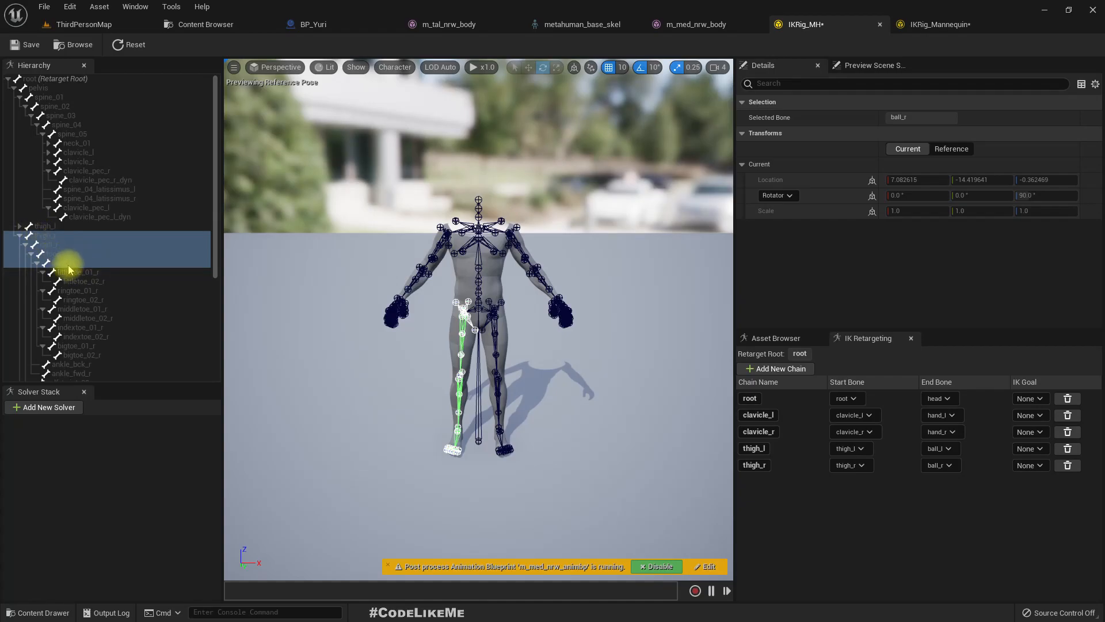
click(939, 26)
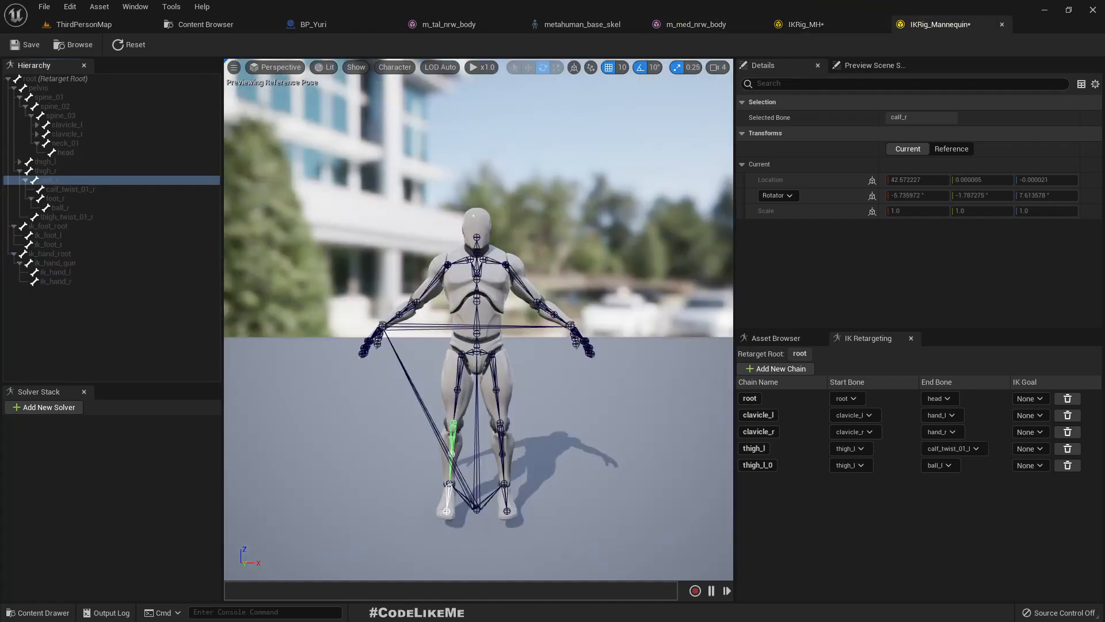
- Select thigh_r, calf_r, foot_r and ball_r without calf_twist_01_r in IKRig_Mannequin, and expand the thigh_l branch
click(47, 172)
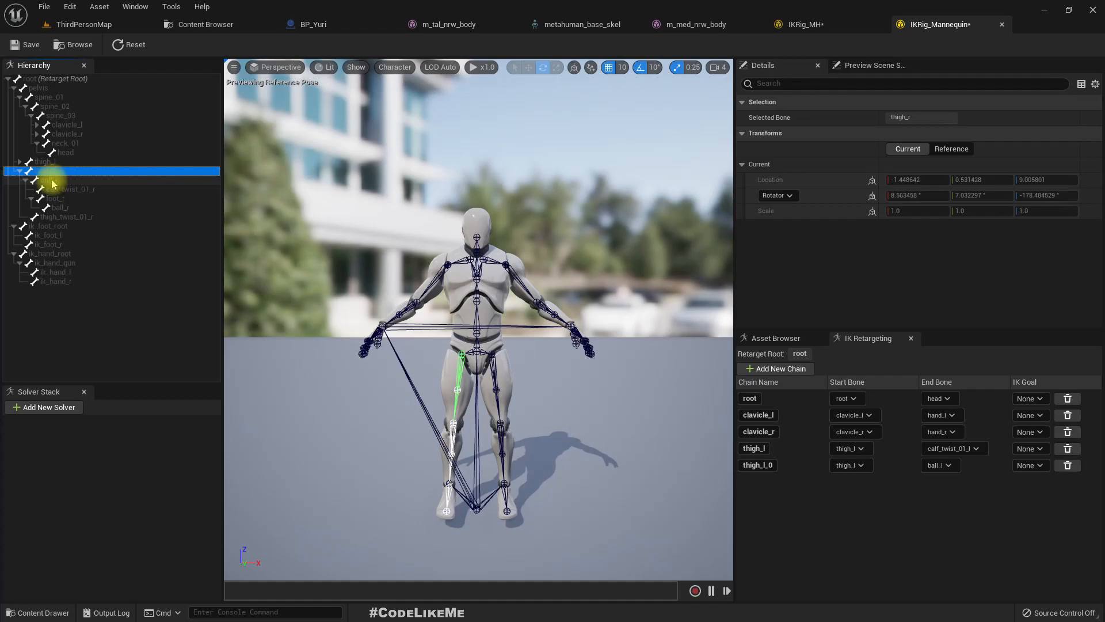
shift+click(80, 183)
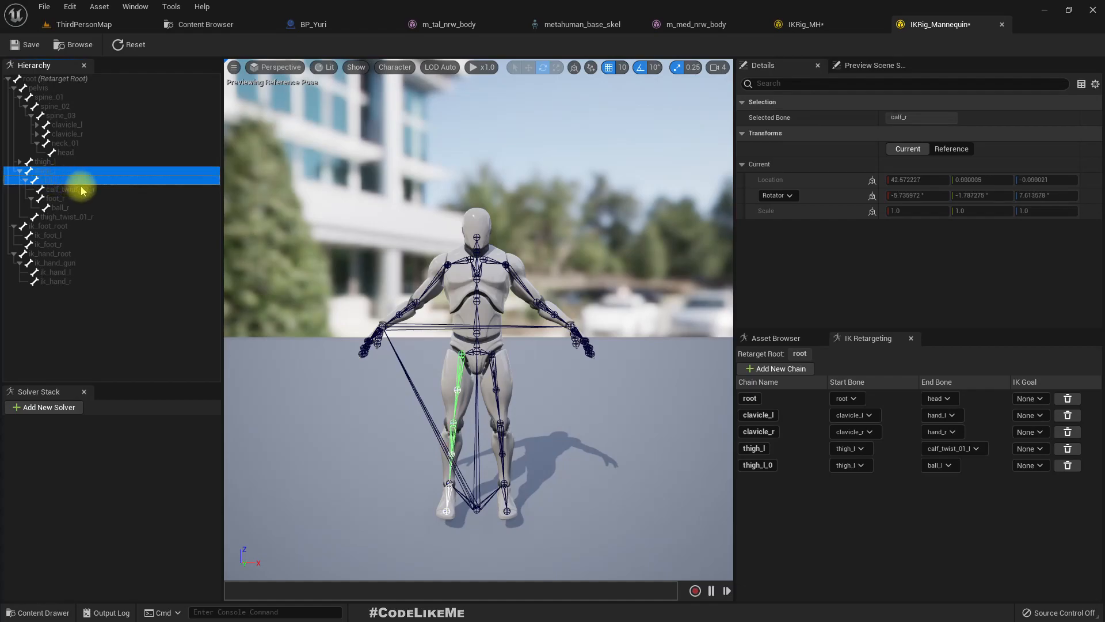
ctrl+click(67, 198)
ctrl+click(76, 206)
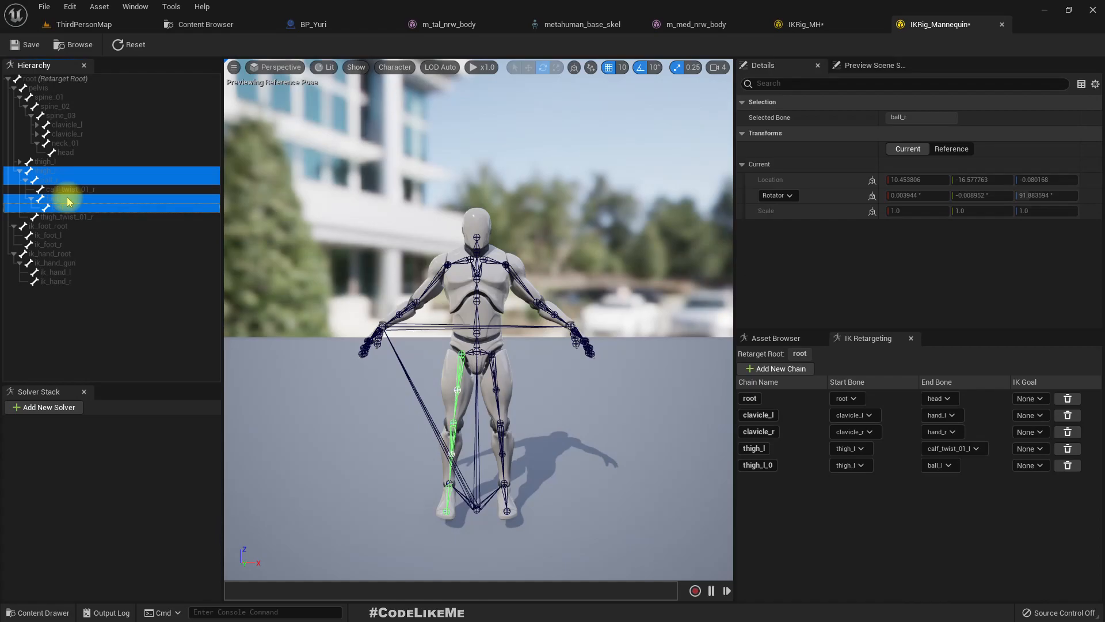
click(20, 162)
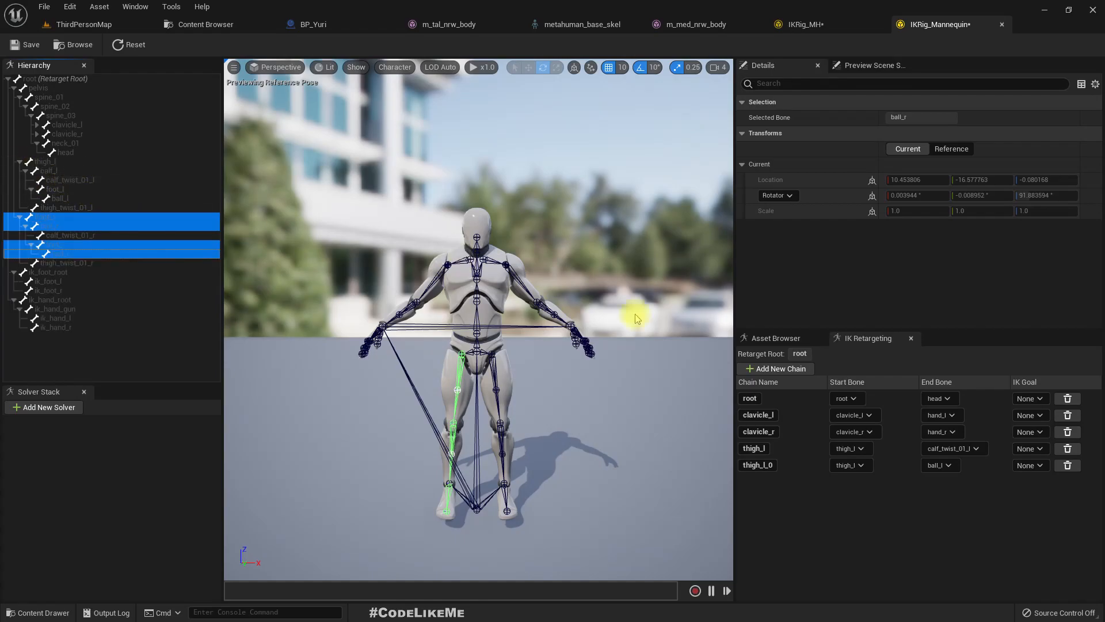
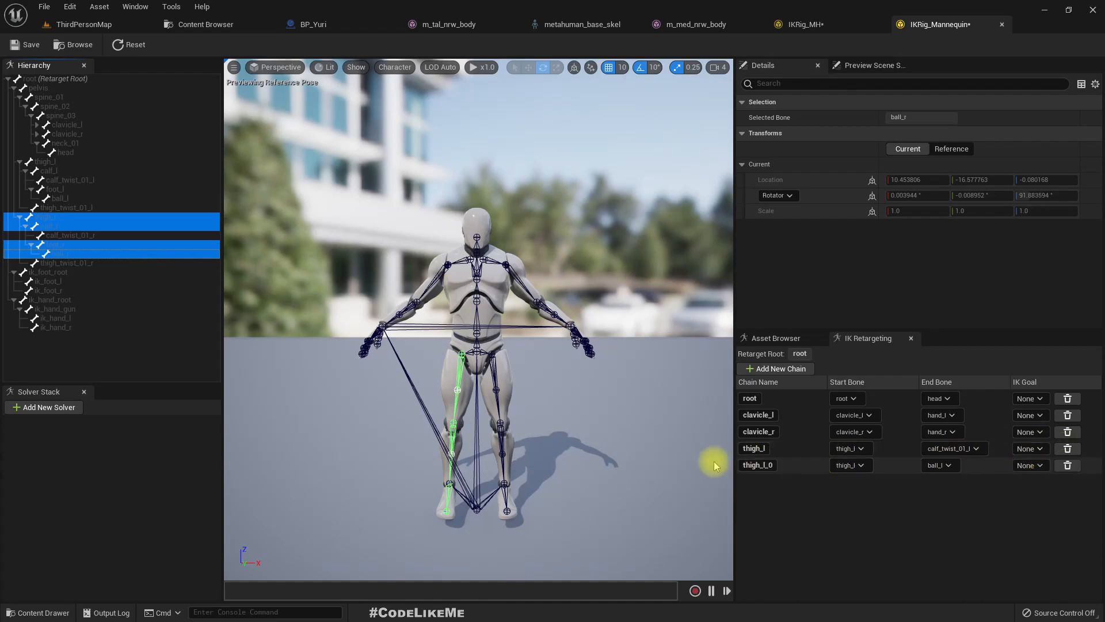
- Inspect calf_twist_01_r in IKRig_Mannequin and compare the retarget chains with those of IKRig_MH
ctrl+click(54, 236)
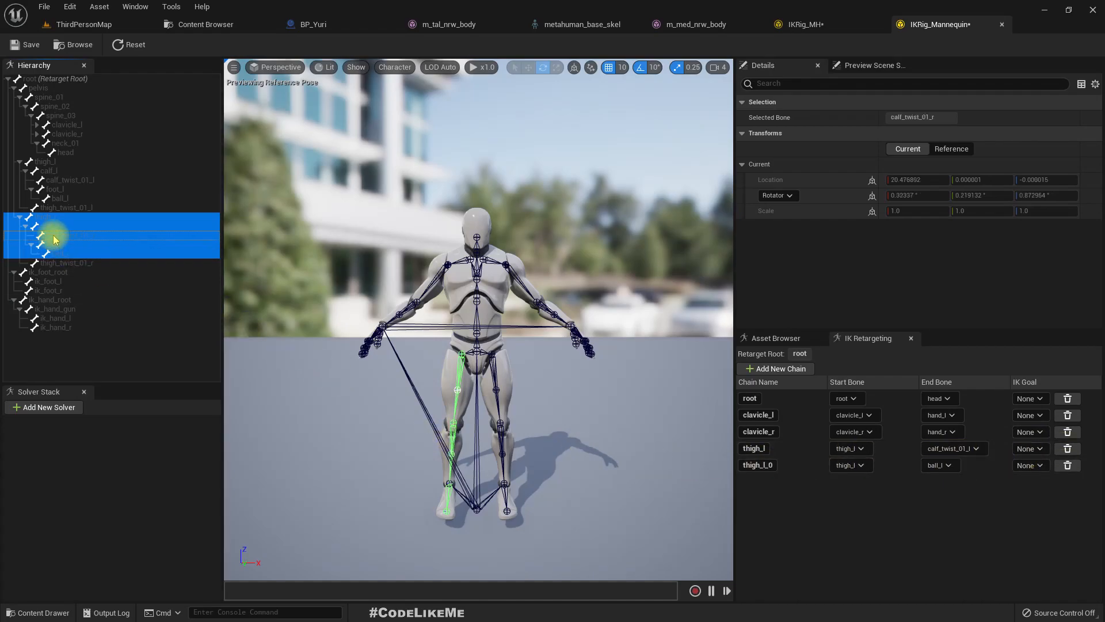
click(91, 246)
click(81, 238)
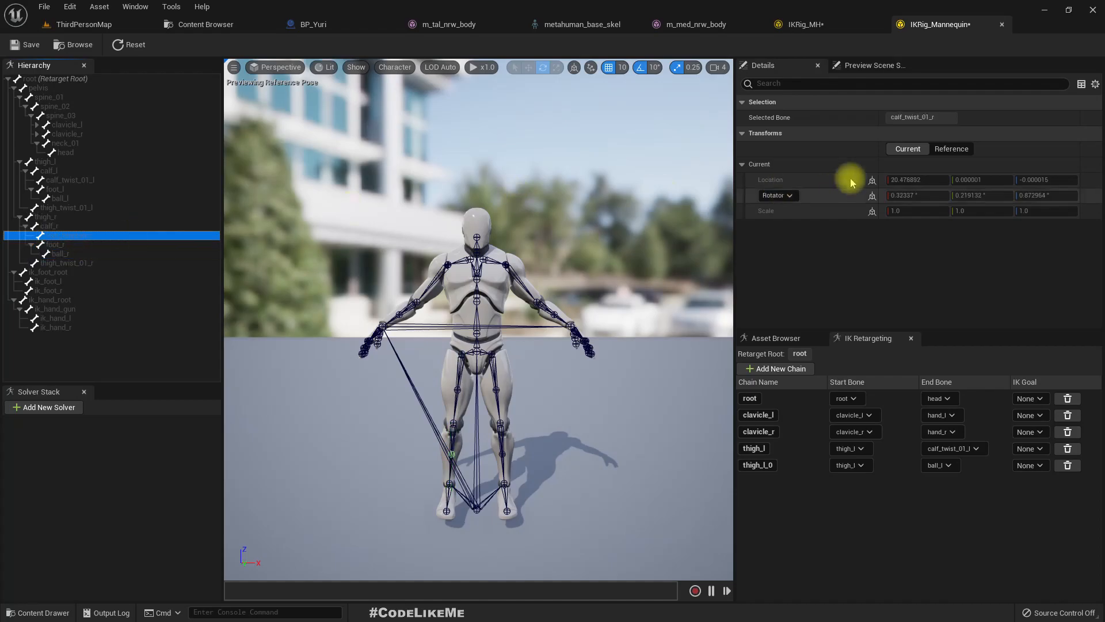
click(789, 23)
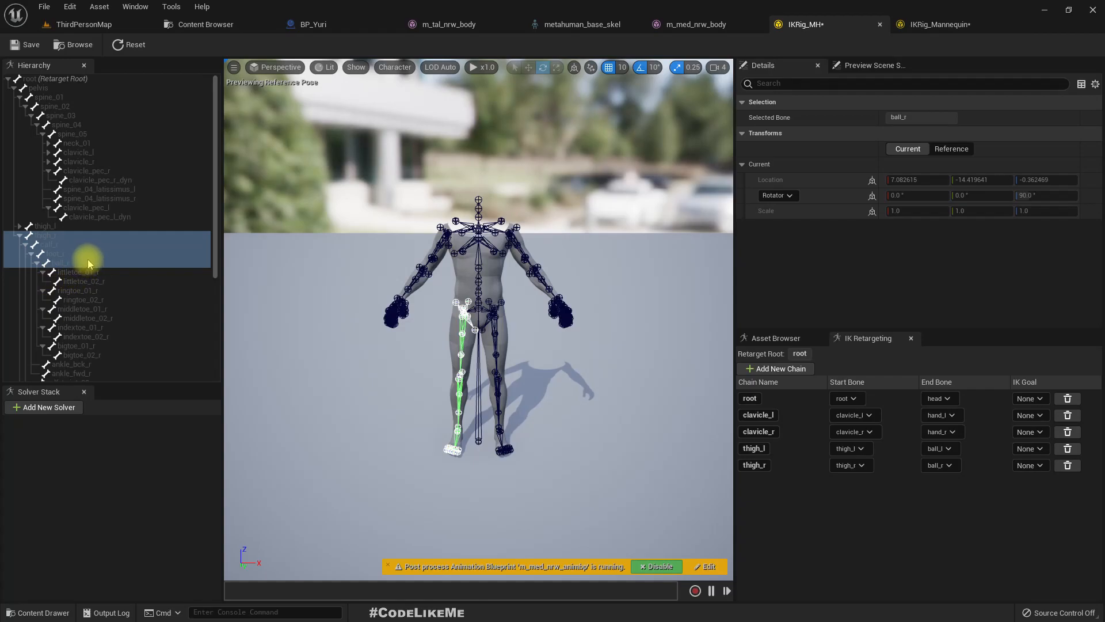
click(938, 23)
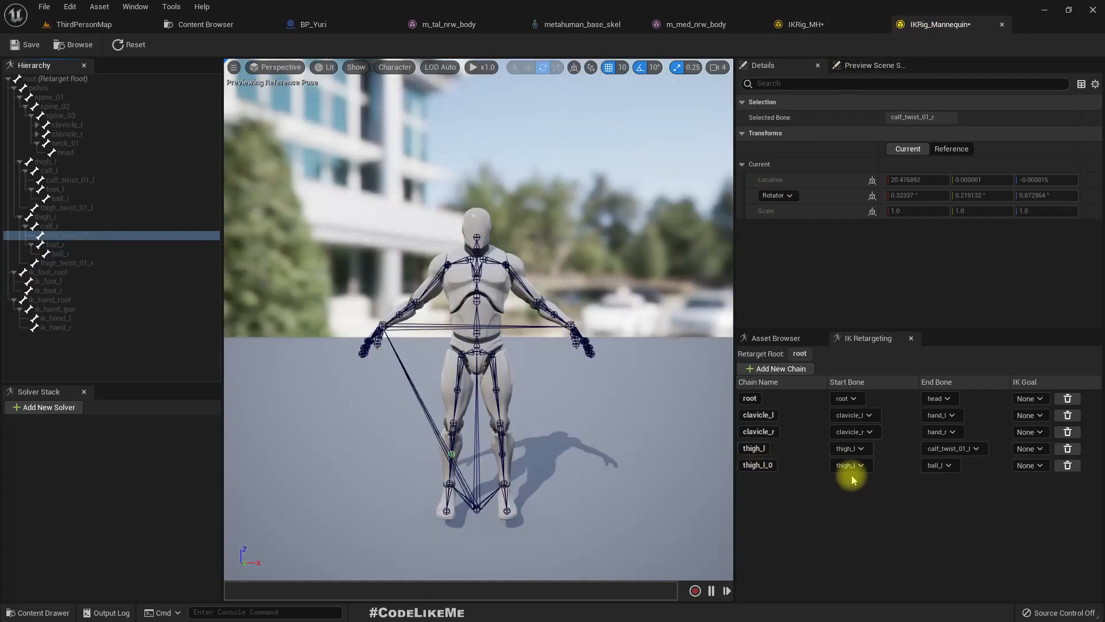
- Delete the IKRig_Mannequin chain ending at calf_twist_01_l, rename thigh_l_0 as thigh_l, and check the chain list against IKRig_MH
click(1067, 448)
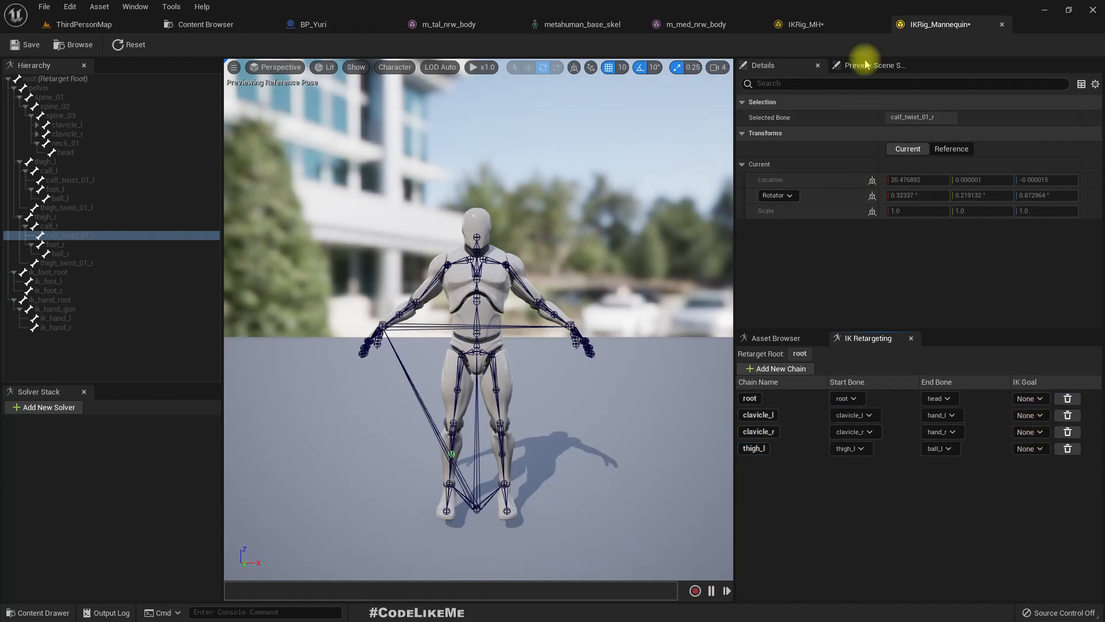
click(808, 25)
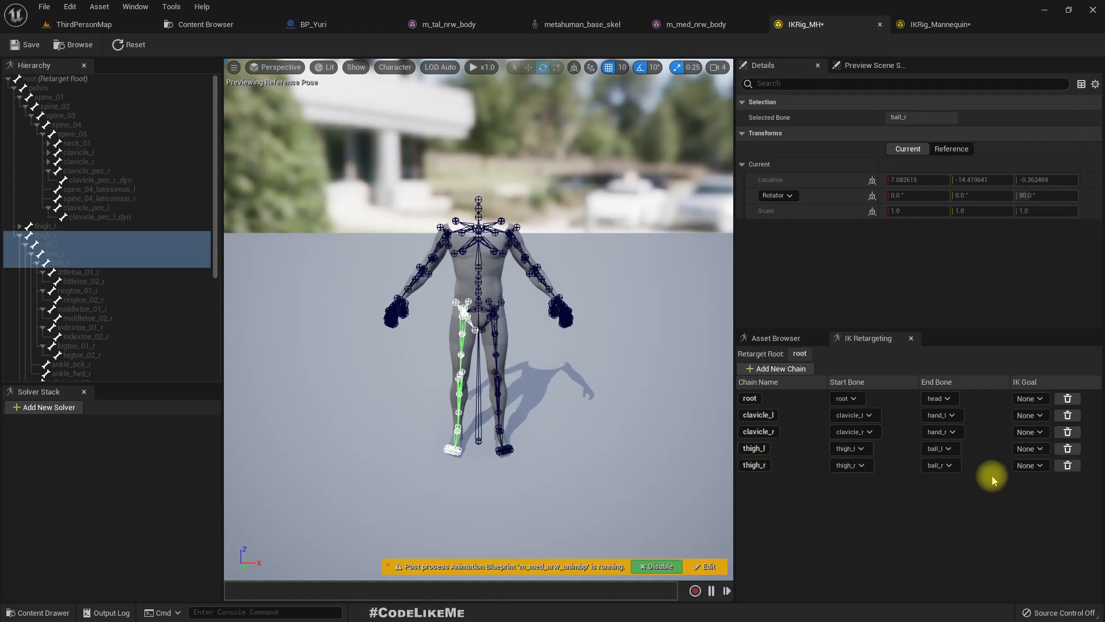
click(908, 23)
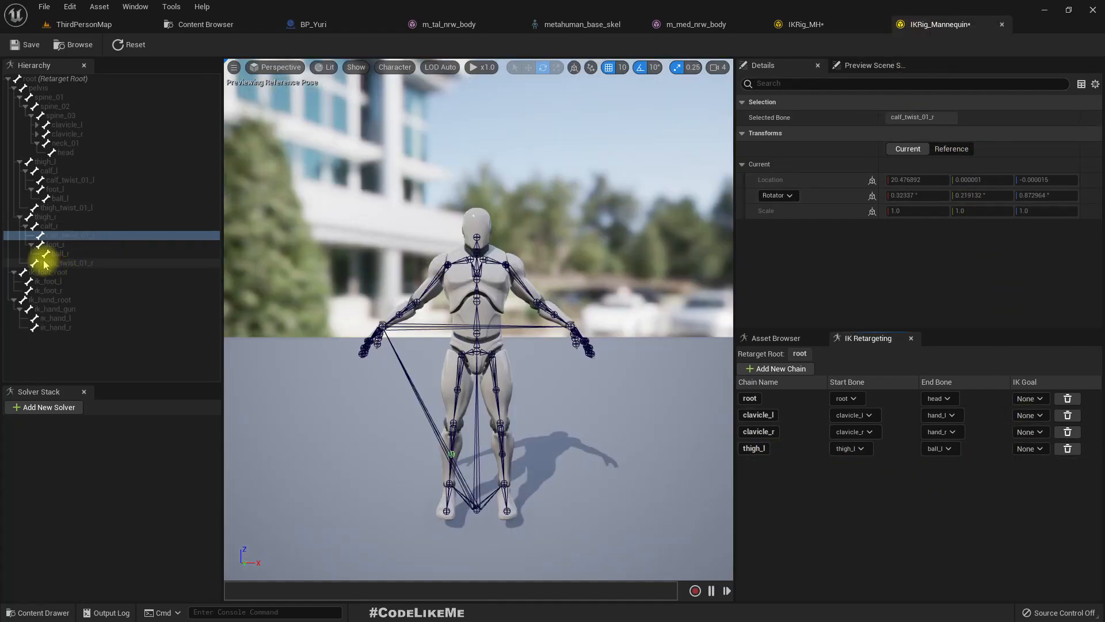
- Create a retarget chain named thigh_r in IKRig_Mannequin from thigh_r, calf_r, foot_r and ball_r, leaving out calf_twist_01_r
click(51, 218)
ctrl+click(50, 226)
ctrl+click(58, 244)
ctrl+click(60, 253)
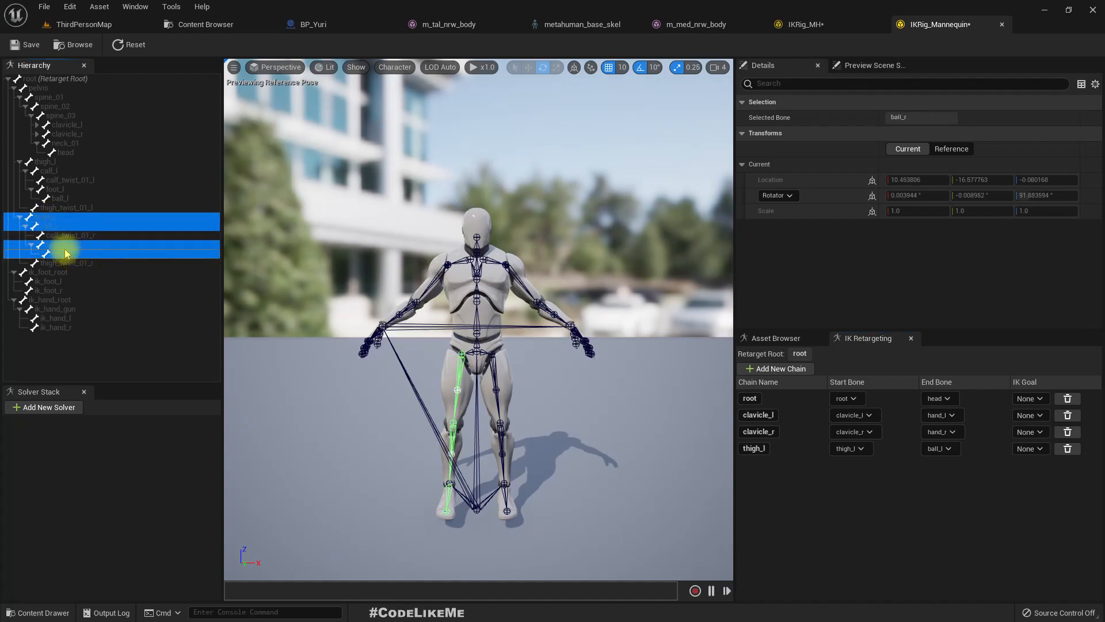
right_click(66, 246)
click(102, 447)
click(624, 386)
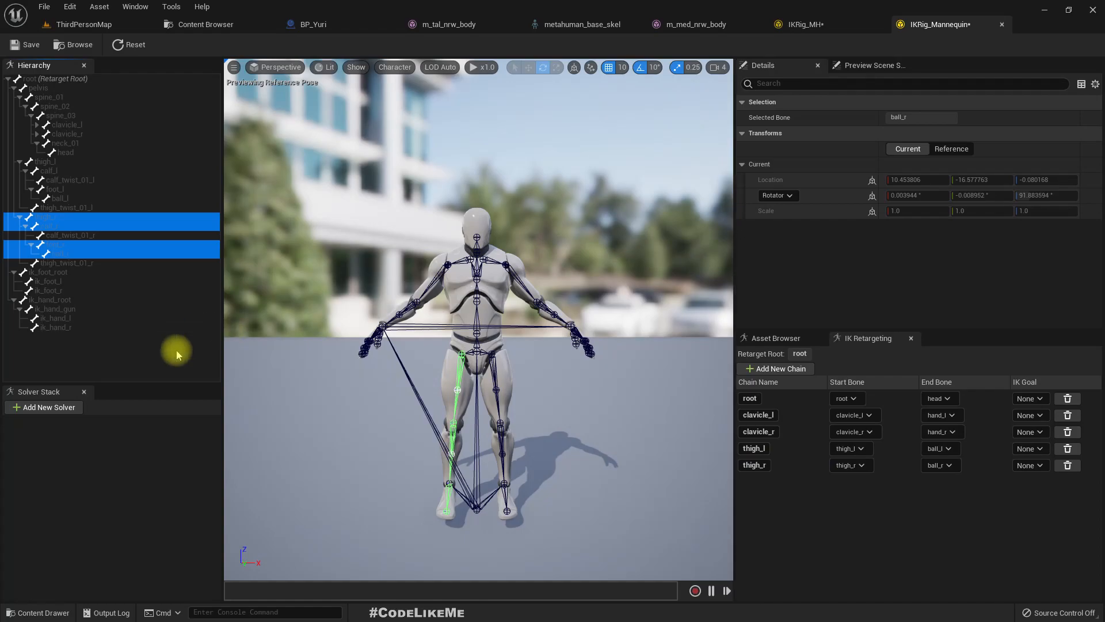
- Examine the ik_foot and ik_hand bones of IKRig_Mannequin and look for counterparts in the IKRig_MH hierarchy
click(51, 273)
click(54, 290)
click(60, 299)
click(57, 291)
click(64, 319)
click(66, 329)
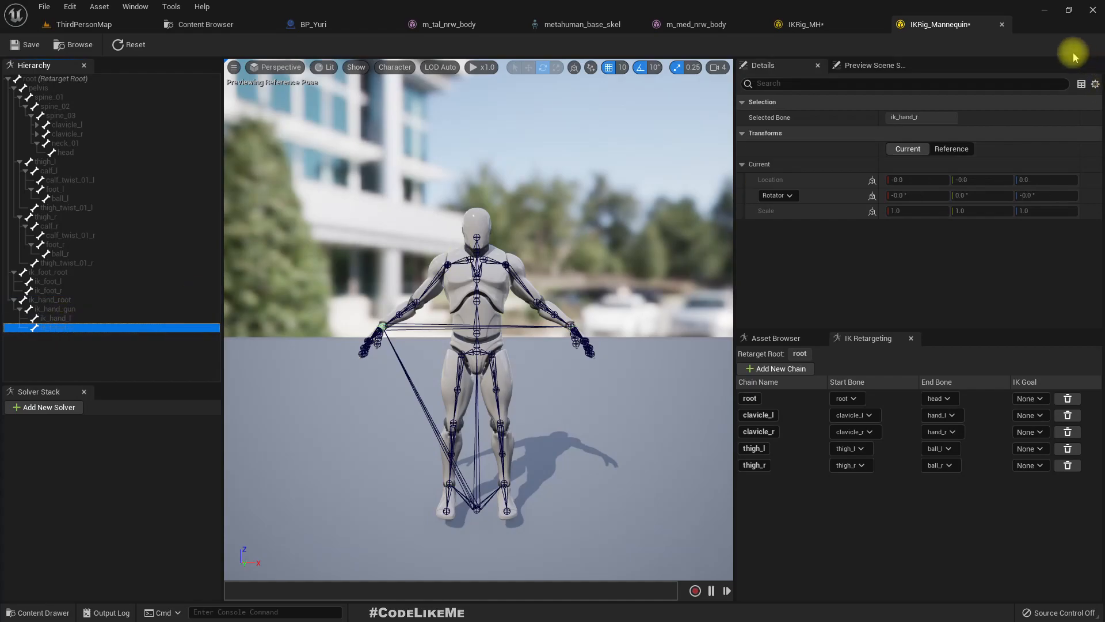
click(804, 24)
scroll(117, 344, down, 6)
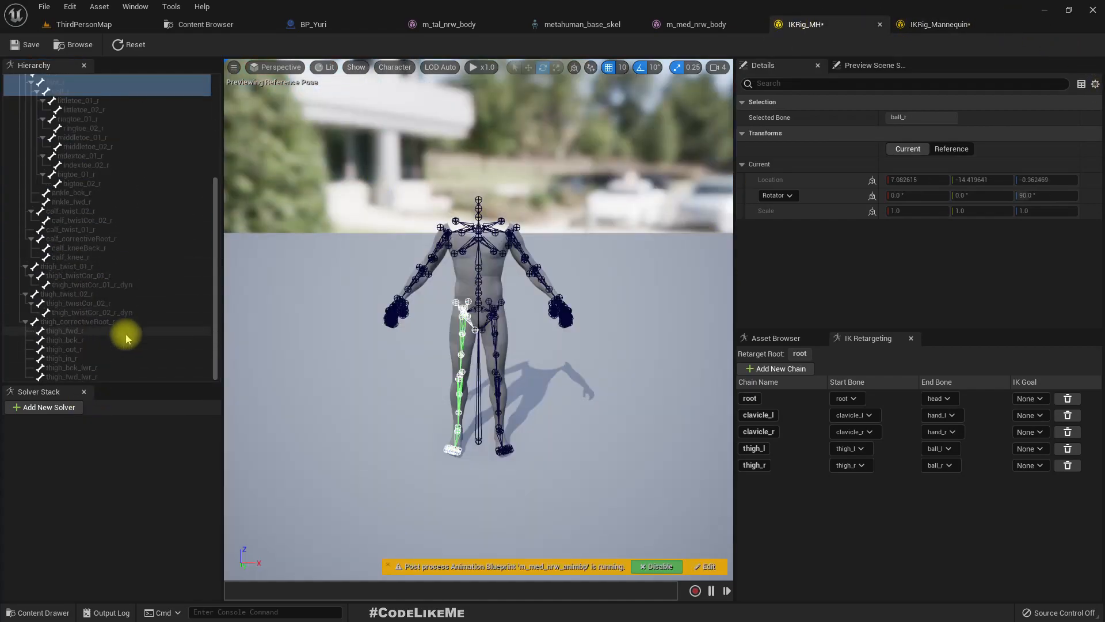
scroll(128, 337, up, 6)
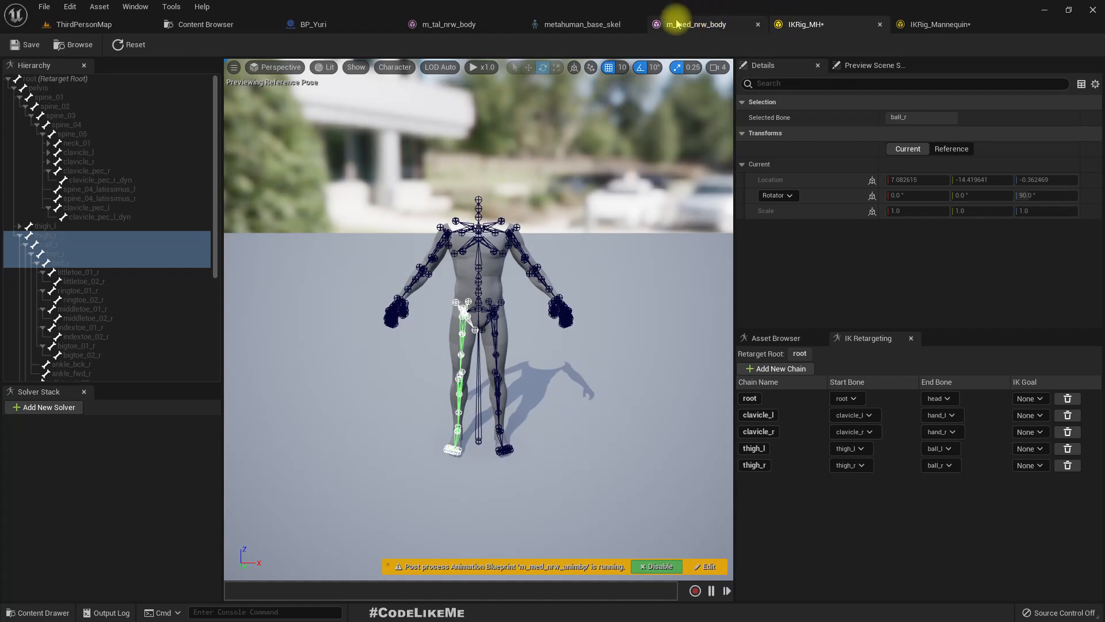
- Save all assets and create an IK Retargeter named IKRetargeter_ManntoMh in the Retarget folder, with IKRig_Mannequin as its source
key(ctrl+shift+s)
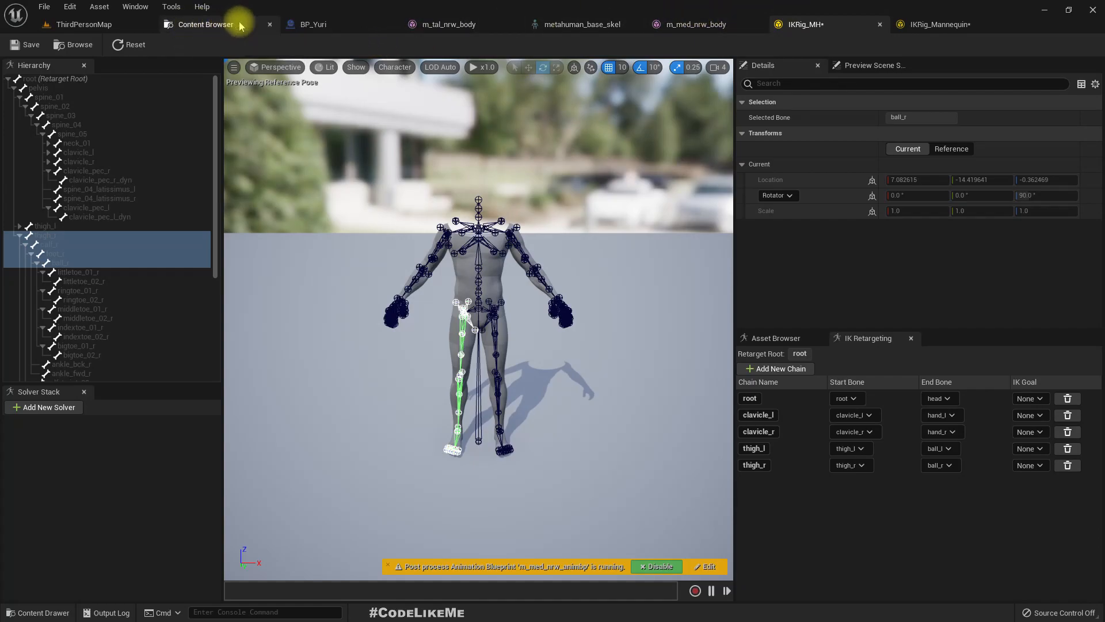
click(206, 24)
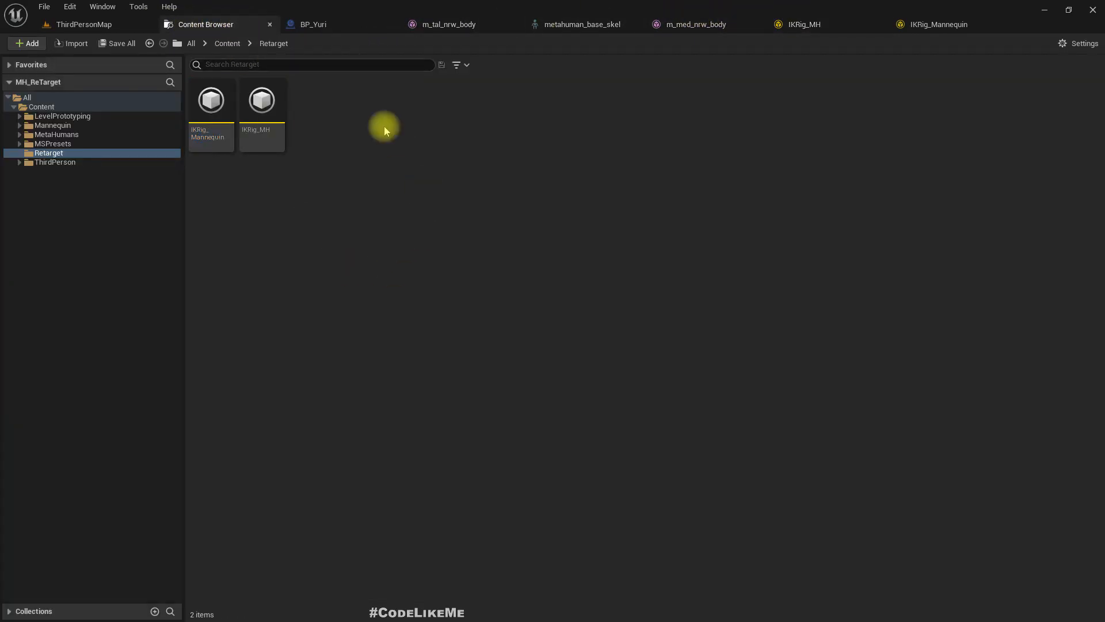
right_click(353, 116)
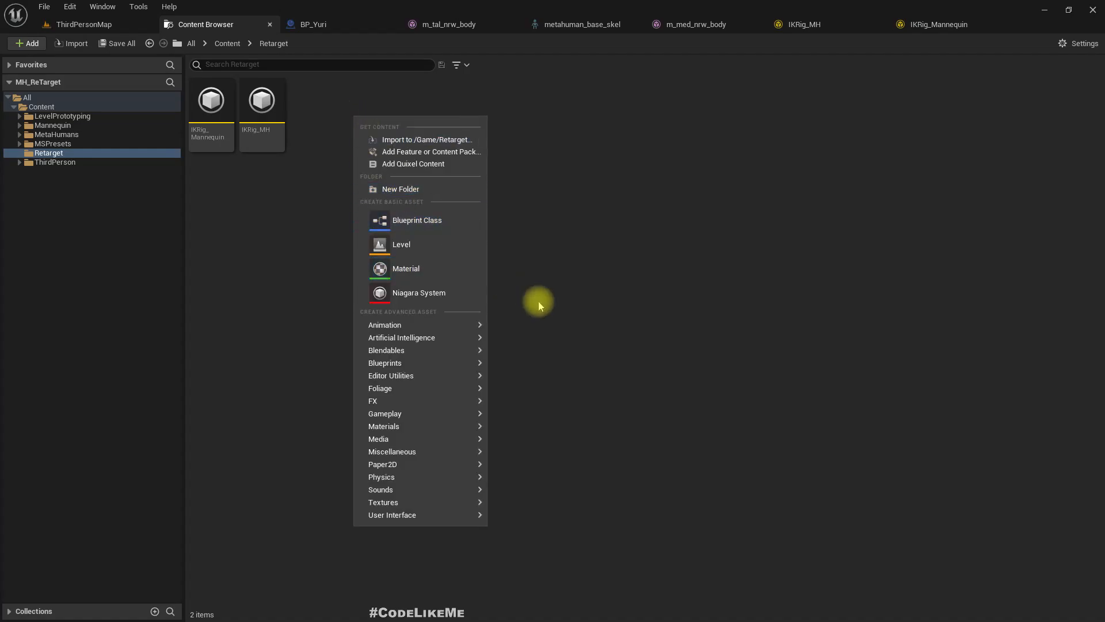
mouse_move(398, 329)
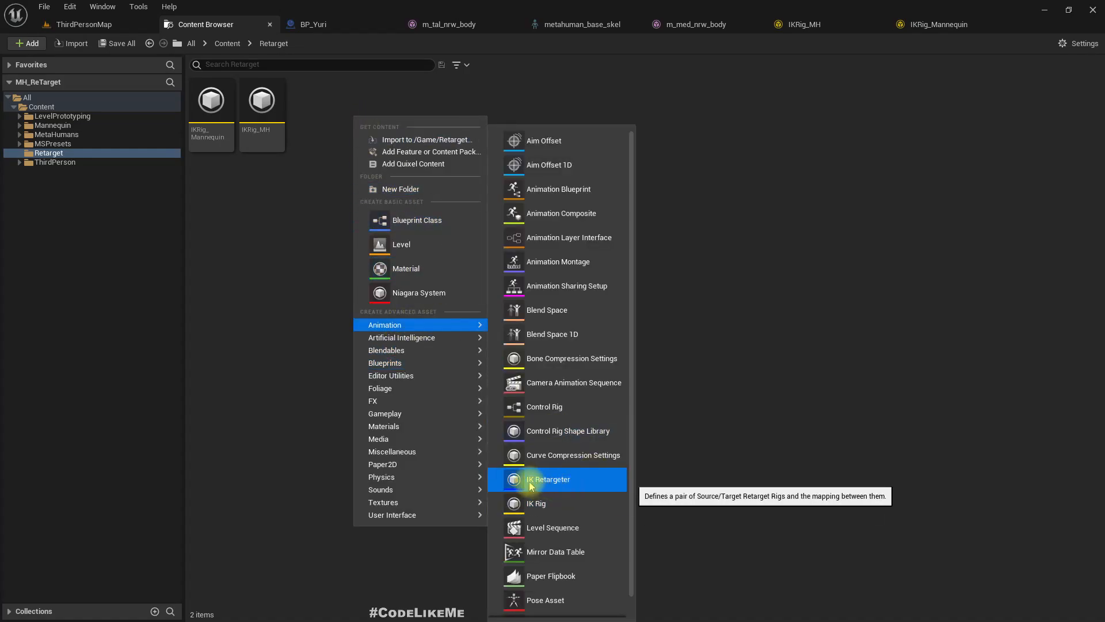
click(530, 485)
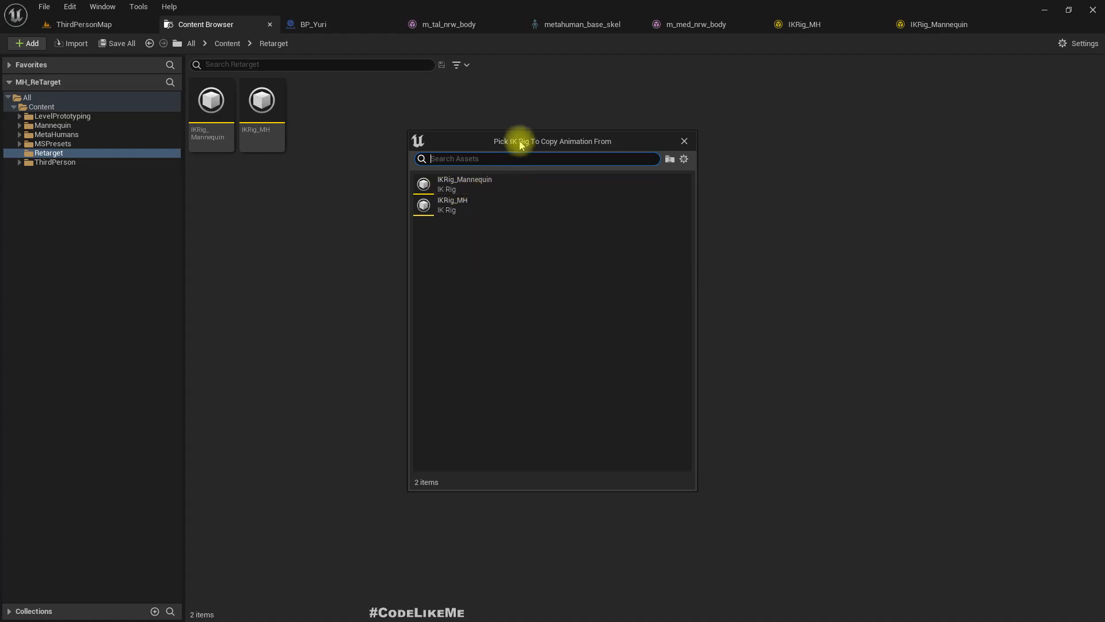
click(463, 180)
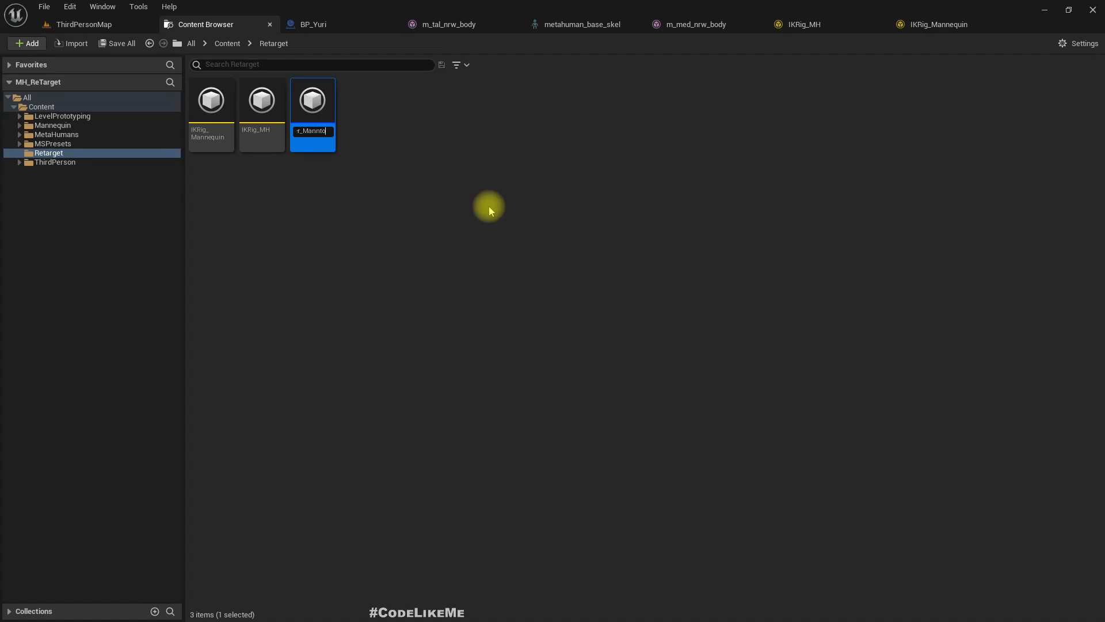
key(Return)
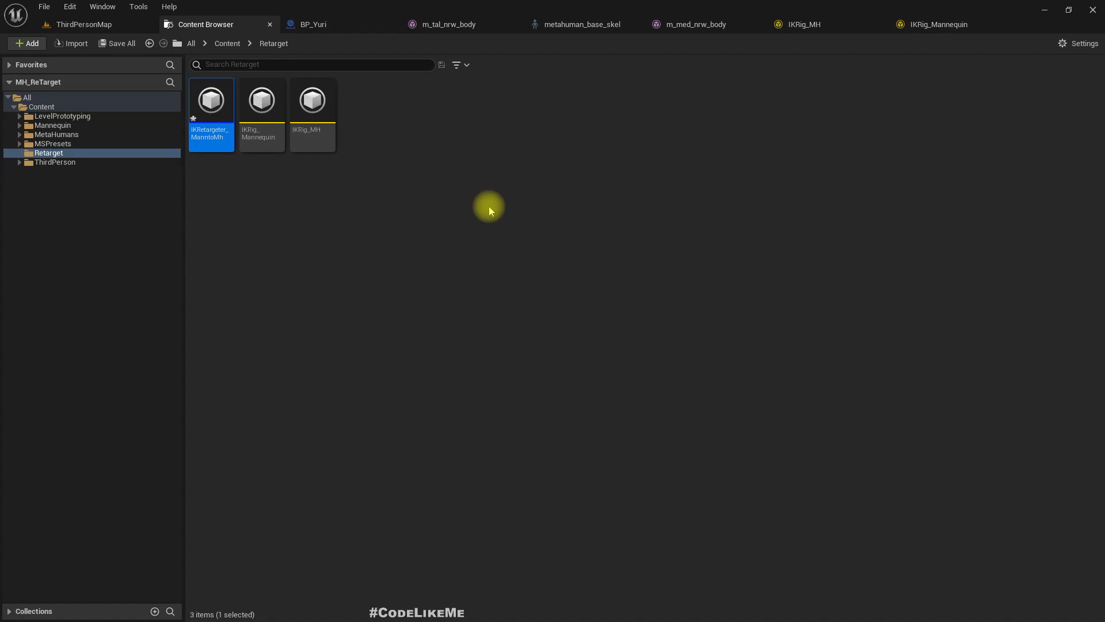
- Open IKRetargeter_ManntoMh and set its target IK rig to IKRig_MH, with both characters framed in the preview
key(Return)
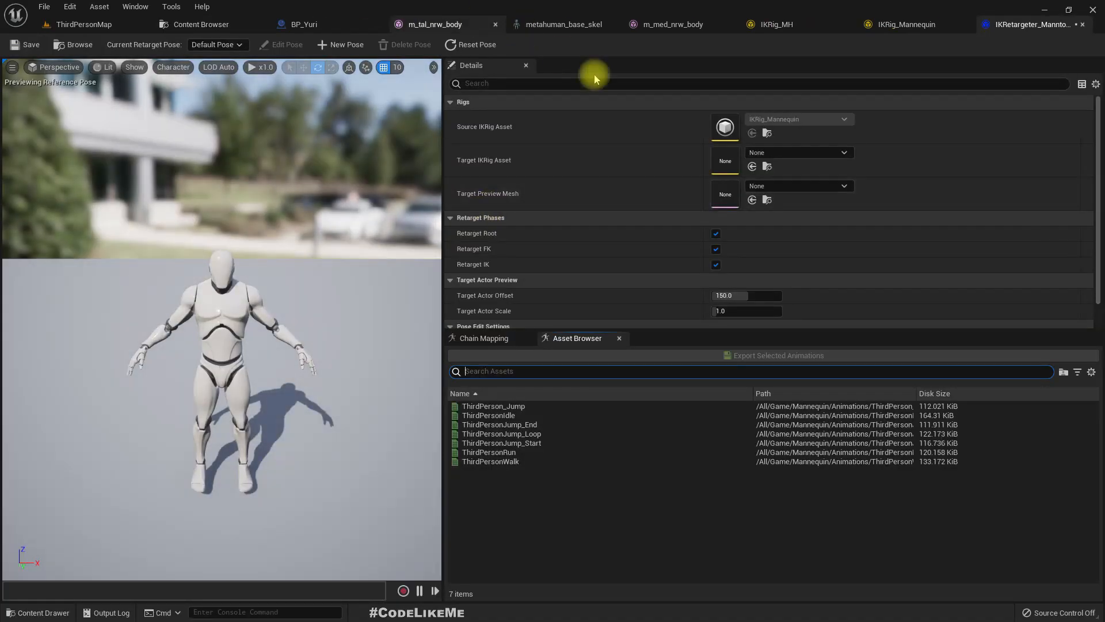
click(775, 152)
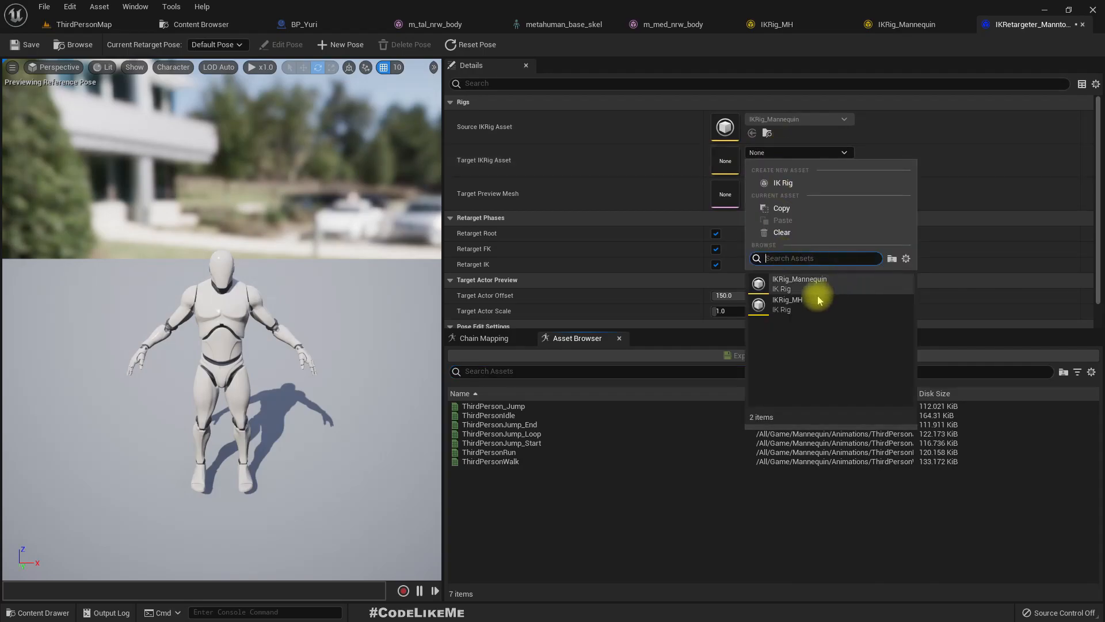
click(785, 303)
right_drag(296, 310, 299, 322)
scroll(292, 282, up, 3)
right_drag(293, 282, 290, 277)
middle_drag(291, 276, 262, 266)
right_drag(261, 266, 244, 229)
click(511, 404)
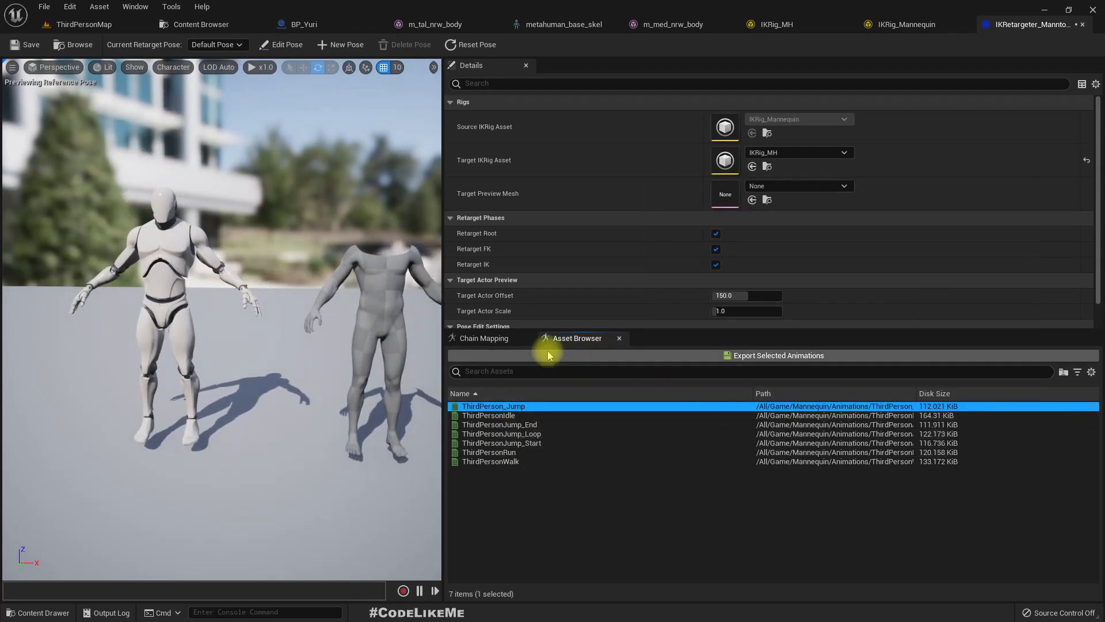
- Auto-map the retarget chains and check the source assigned to the root, clavicle and thigh chains
click(488, 338)
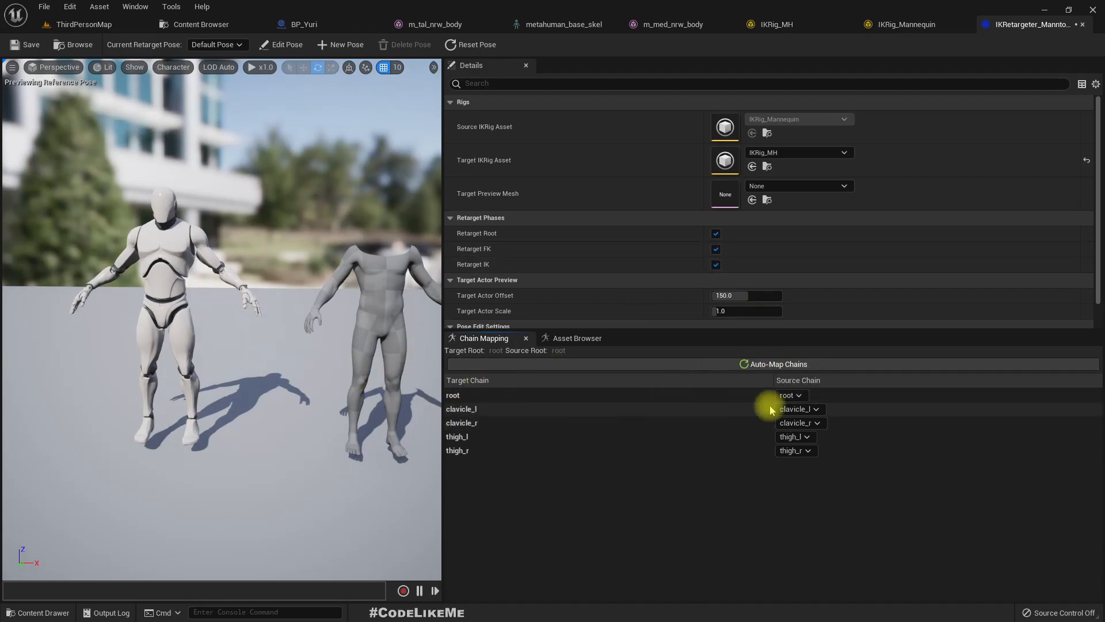
click(759, 366)
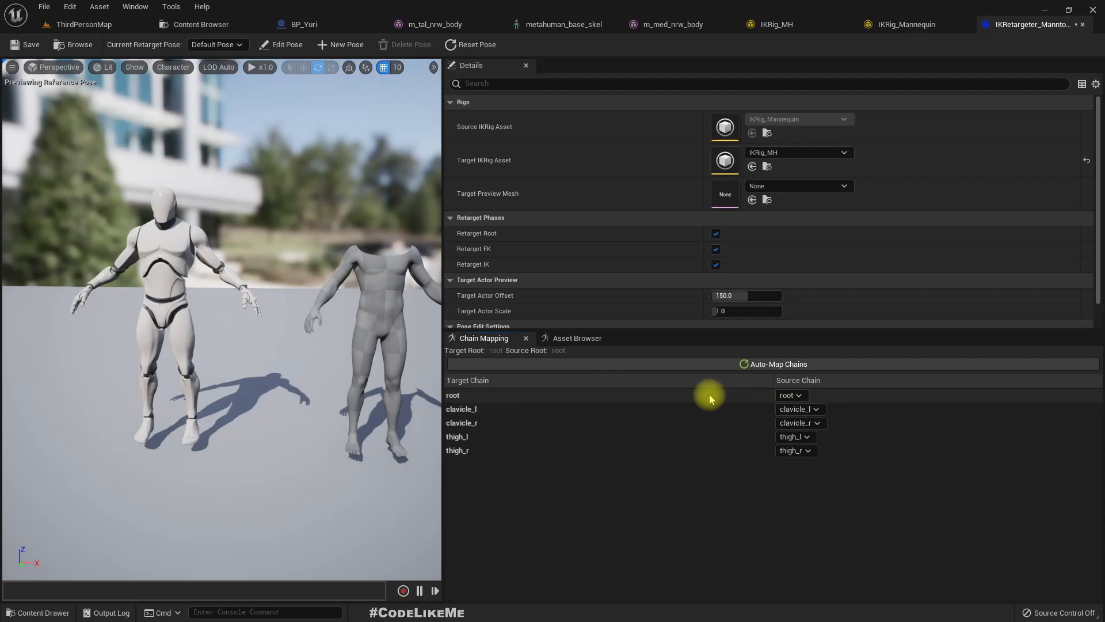
click(462, 397)
click(481, 408)
click(499, 423)
click(502, 438)
click(630, 488)
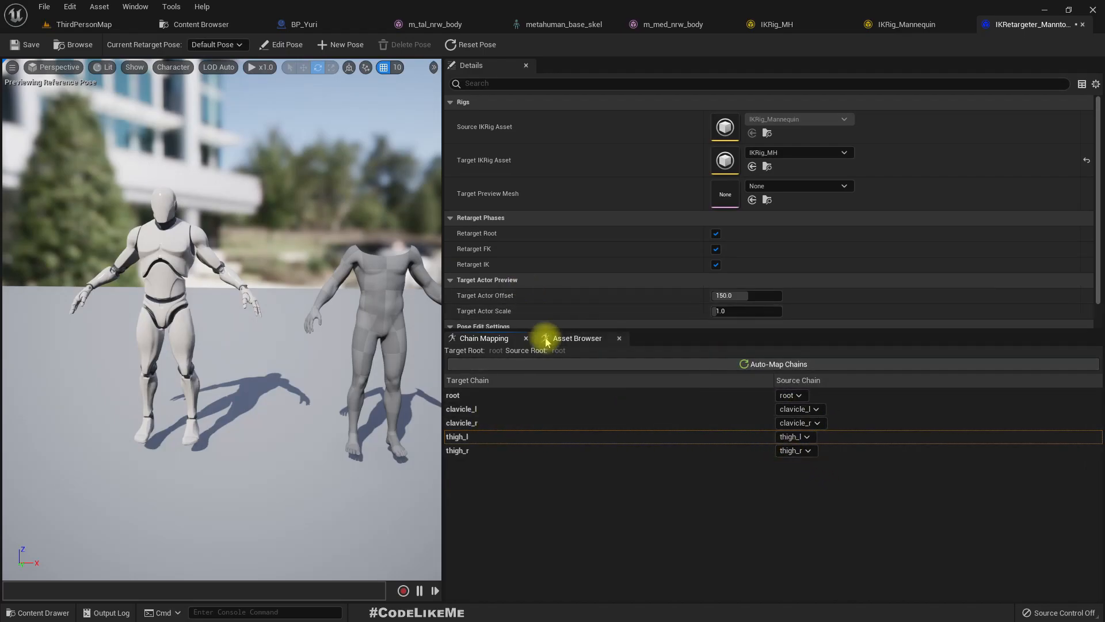
- Preview the ThirdPersonJump_End and ThirdPersonIdle animations on the mannequin and the MetaHuman body
click(570, 338)
click(503, 426)
right_drag(289, 377, 330, 425)
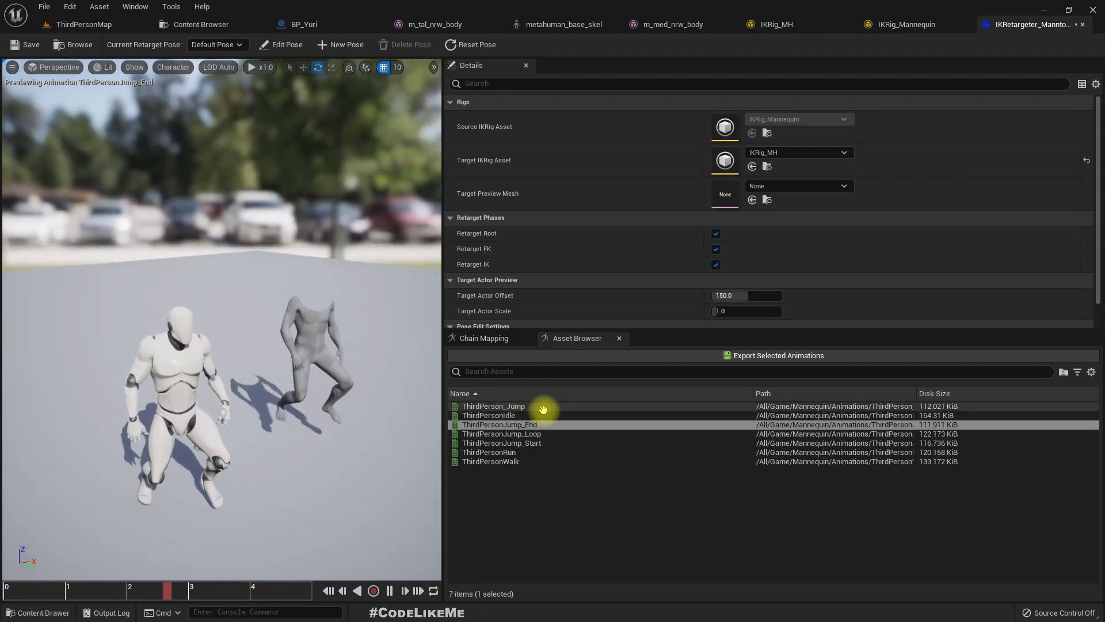
click(494, 406)
click(509, 424)
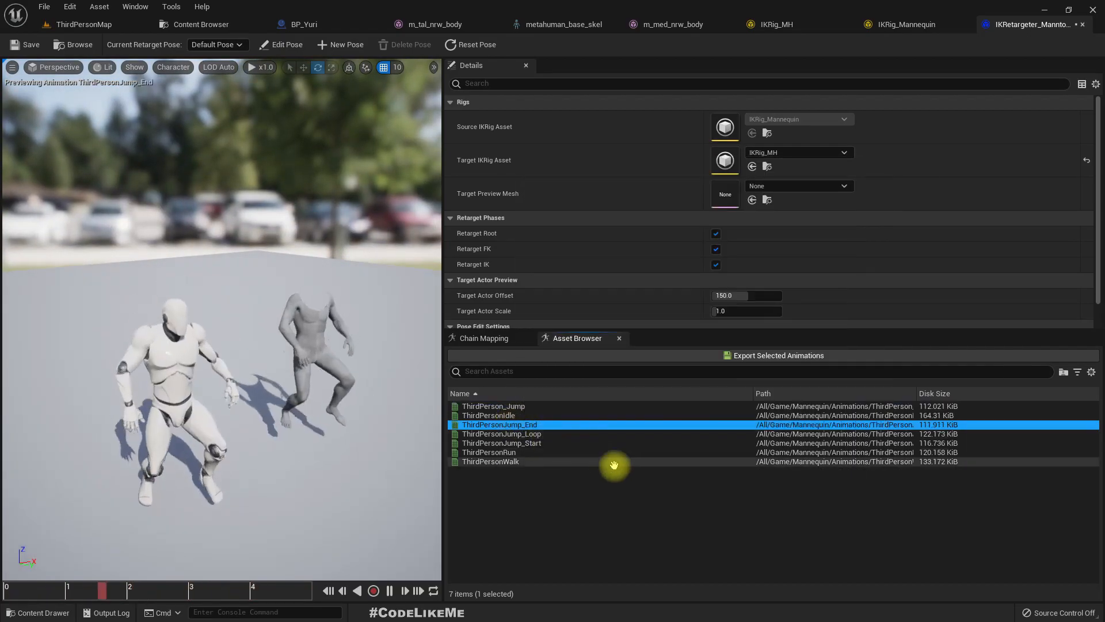
click(501, 415)
right_drag(222, 320, 167, 310)
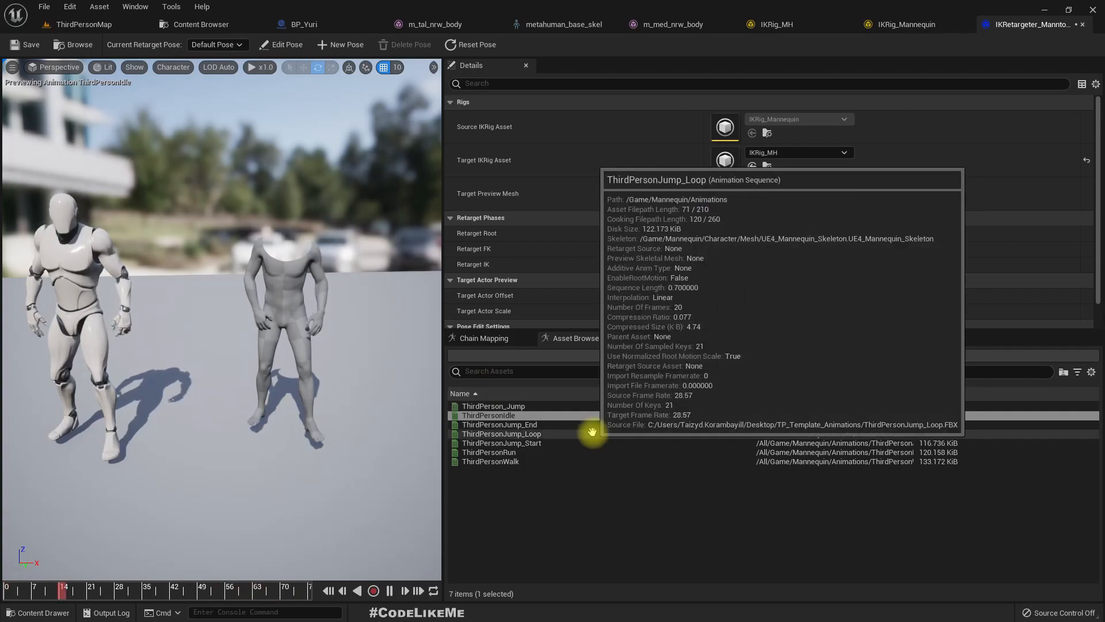
- Preview the jump end, jump start, run and walk animations on both characters
click(500, 424)
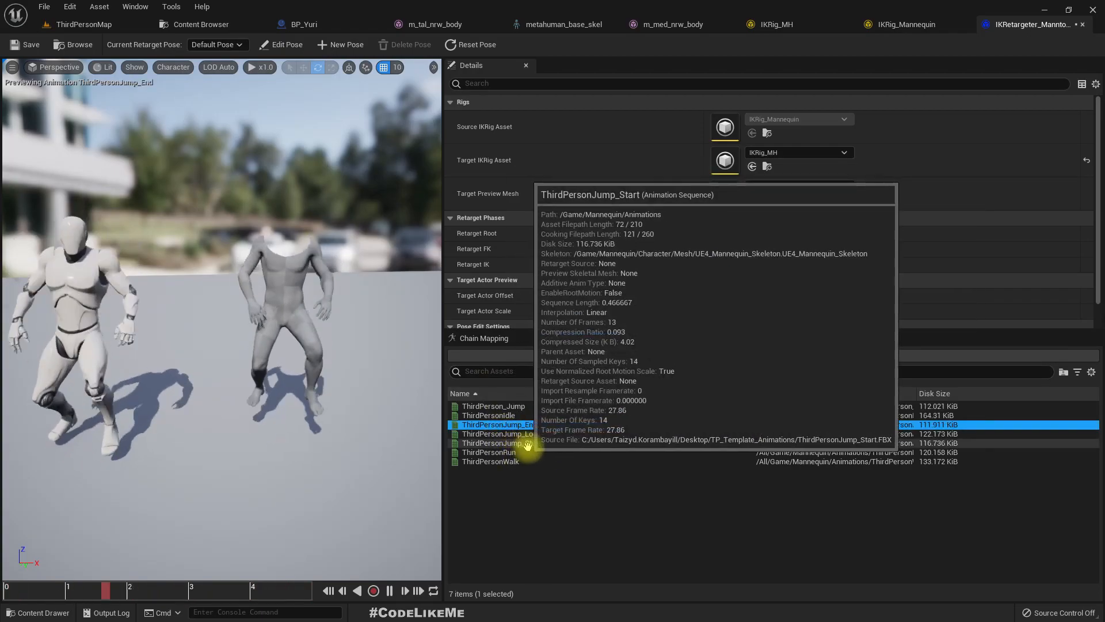
click(523, 444)
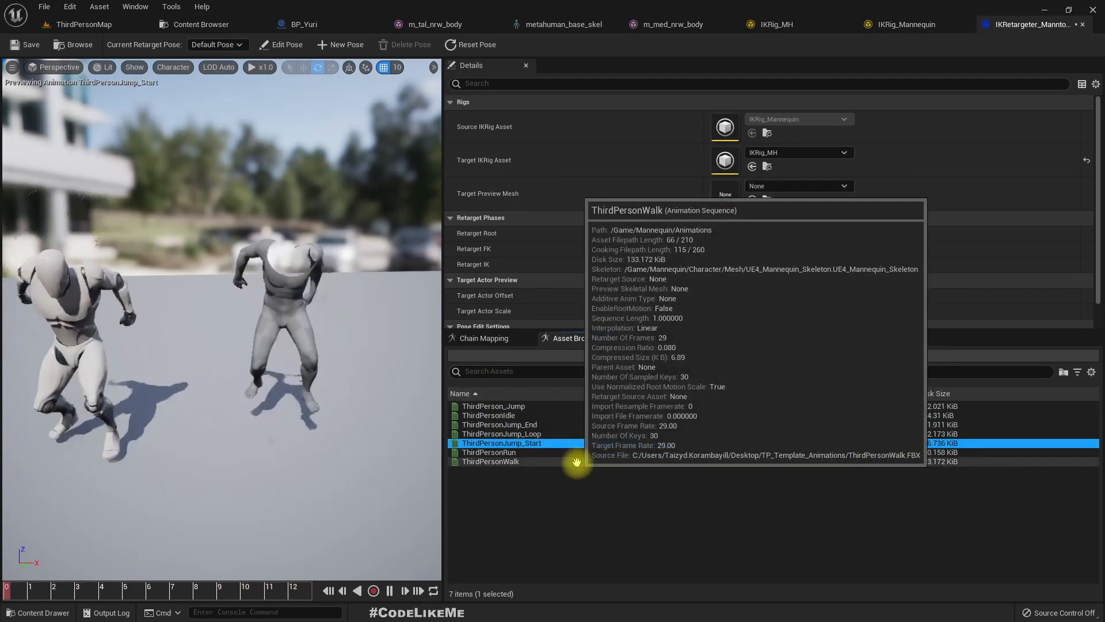
click(500, 452)
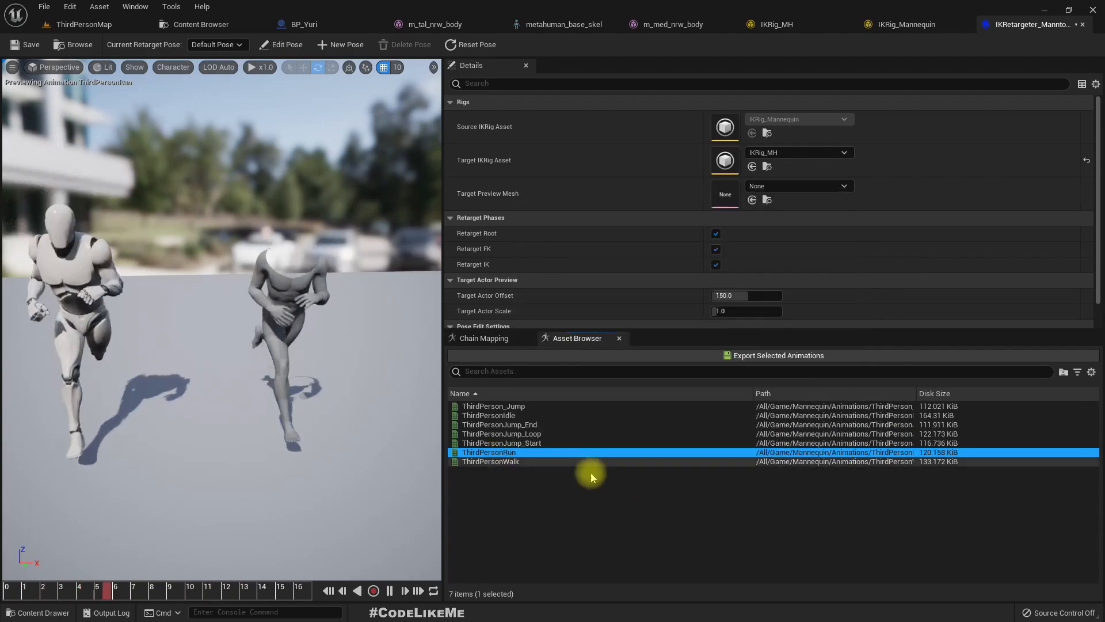
click(572, 462)
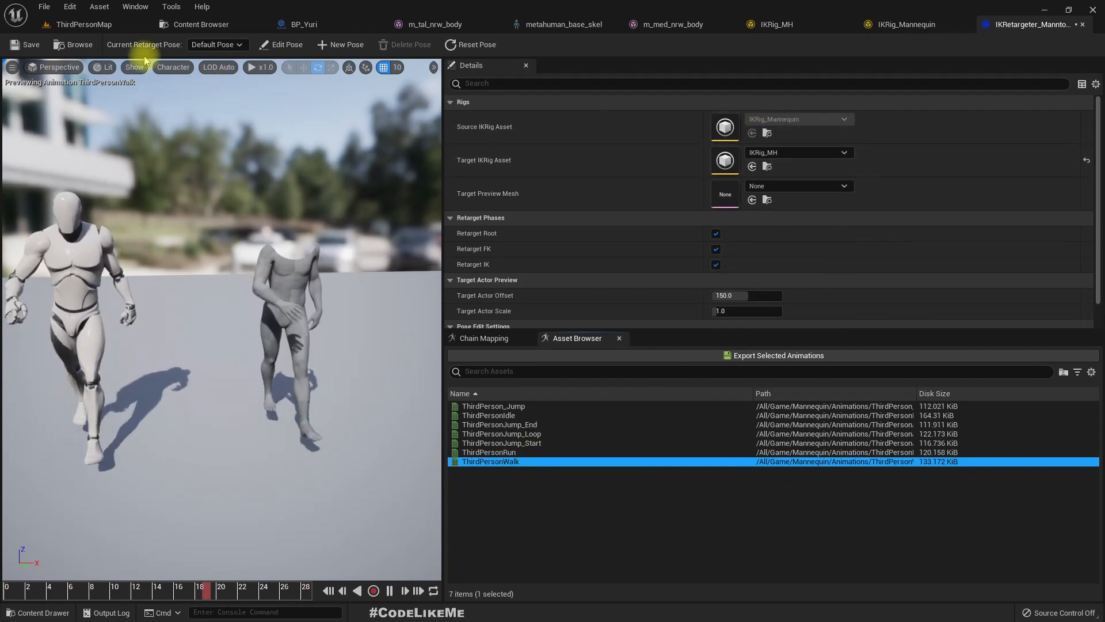
- Export all seven Third Person animations, from ThirdPerson_Jump to ThirdPersonWalk, as retargeted assets into the Content folder
click(496, 406)
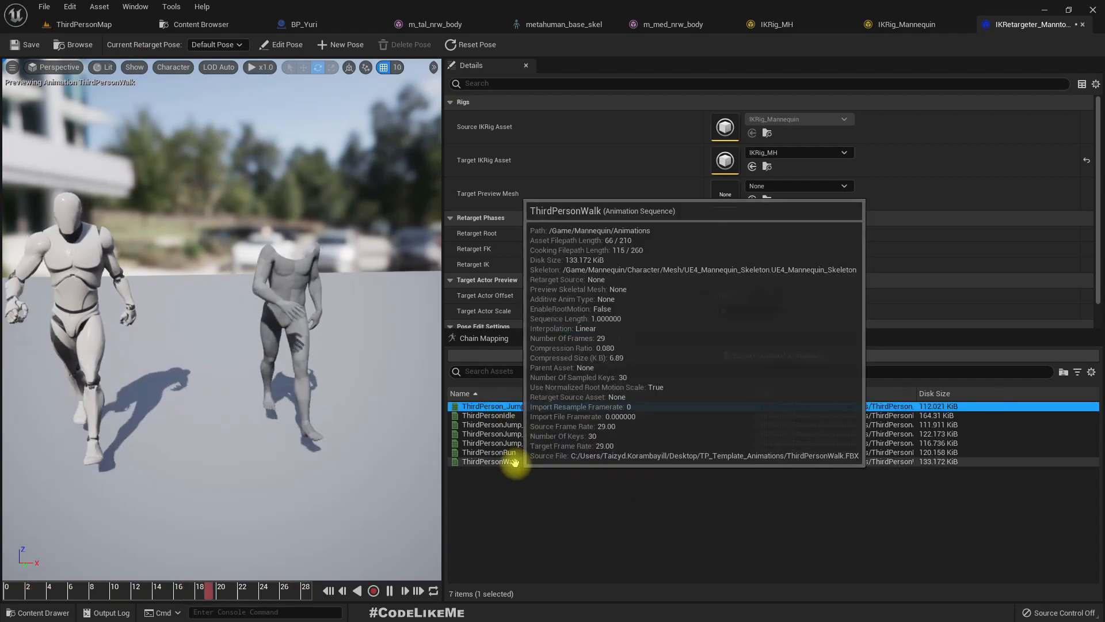
shift+click(513, 461)
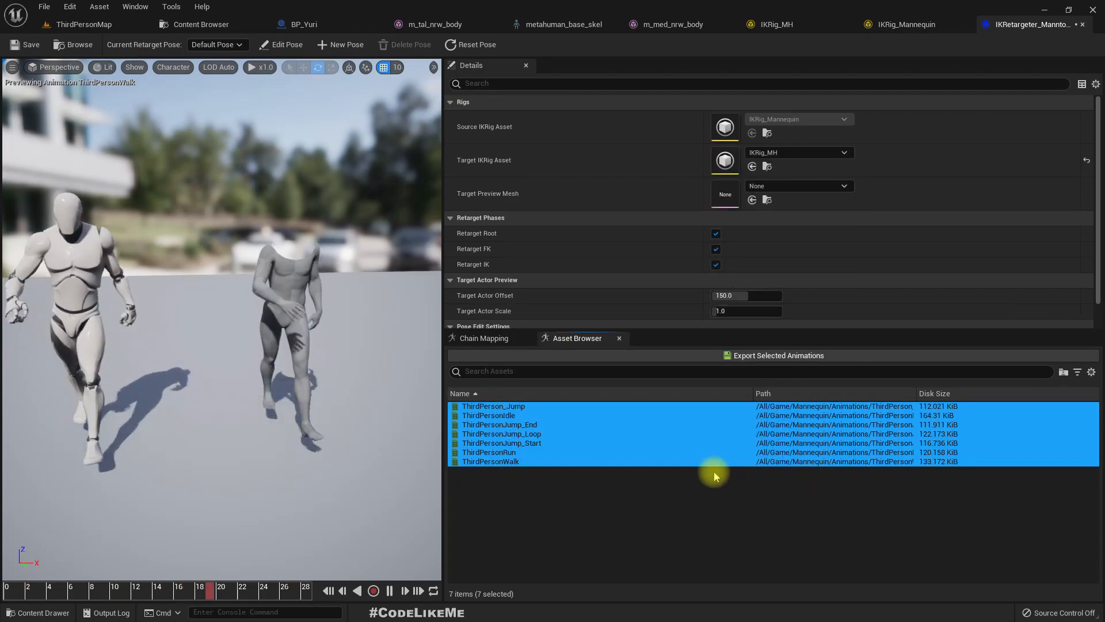
click(581, 406)
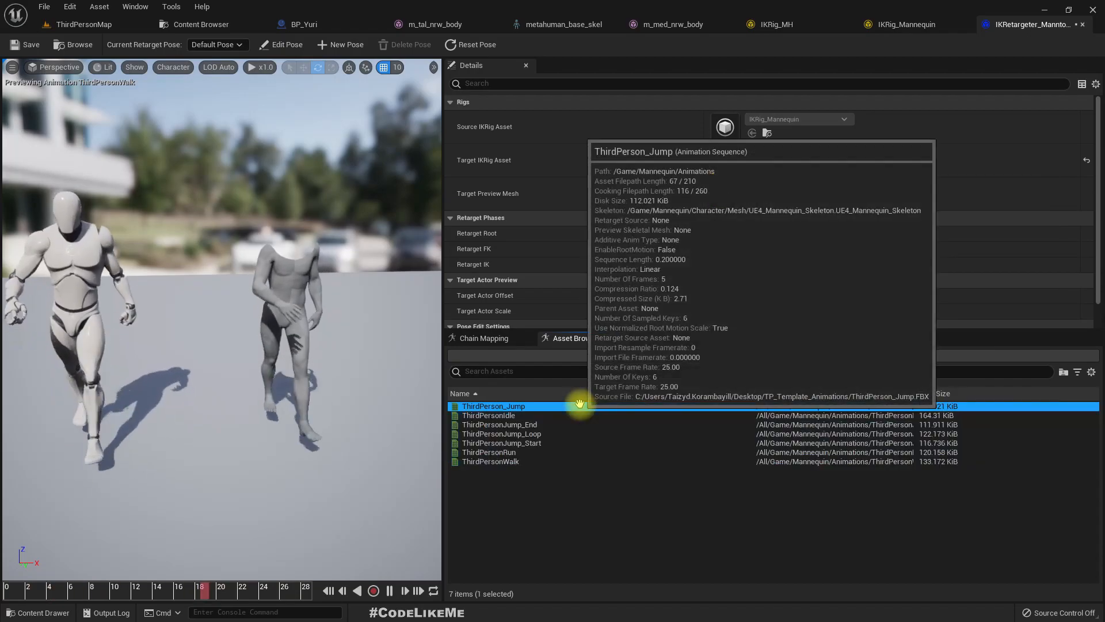
scroll(956, 202, down, 1)
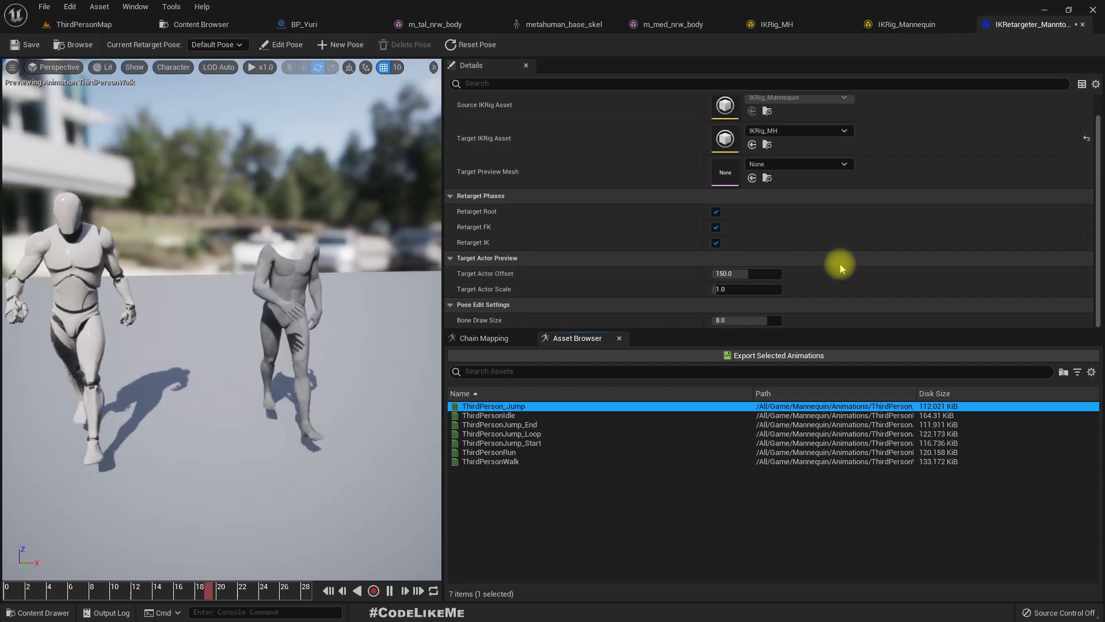
click(790, 508)
click(715, 452)
click(679, 406)
shift+click(712, 461)
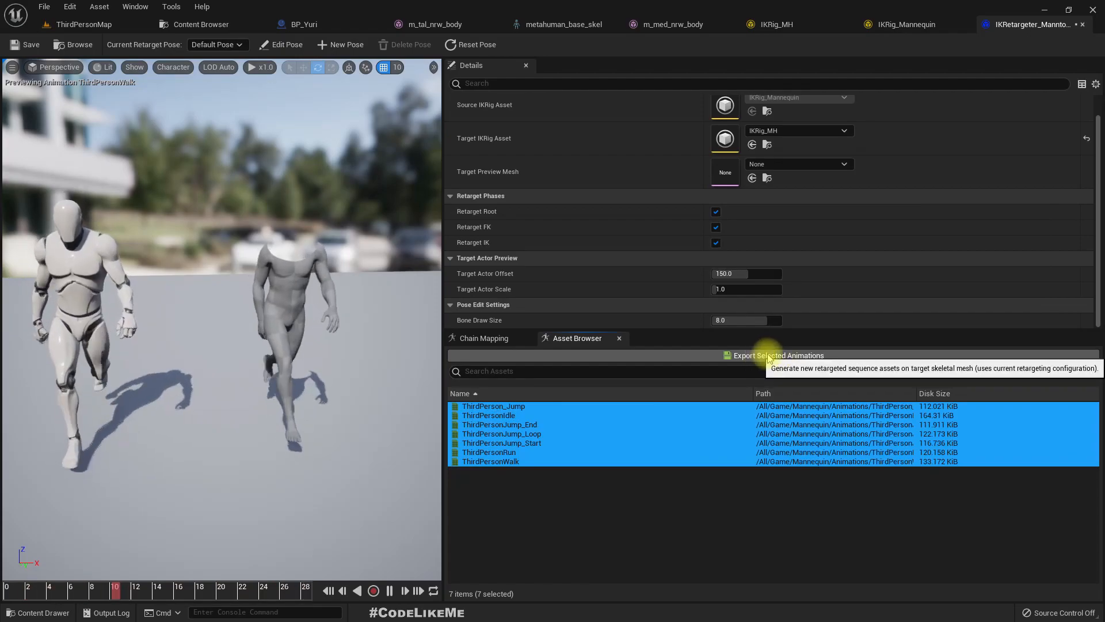
click(801, 361)
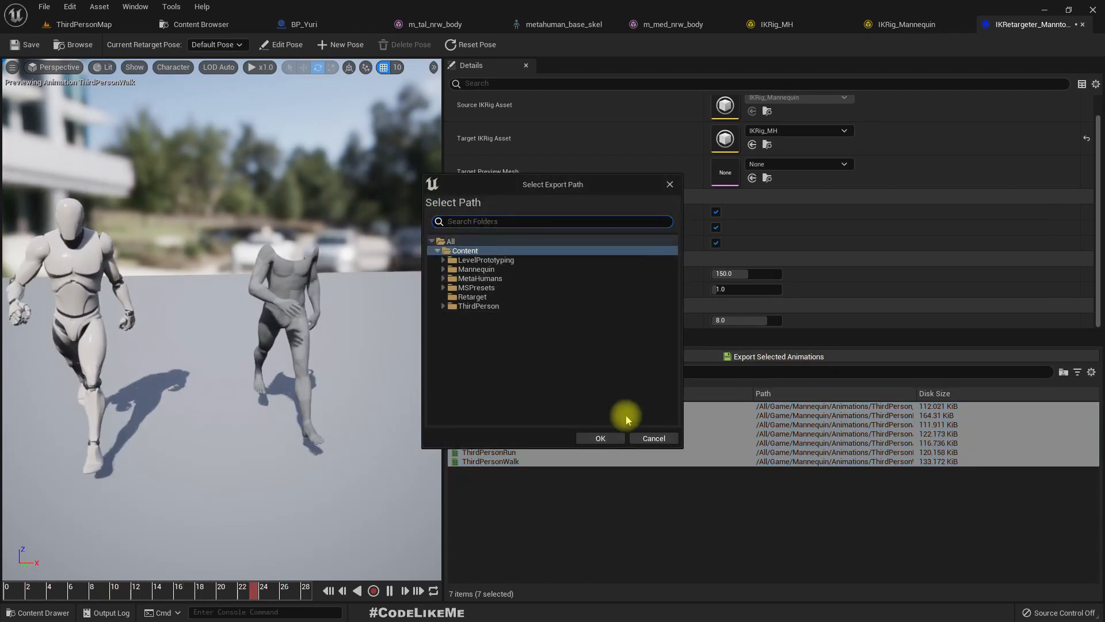
click(650, 438)
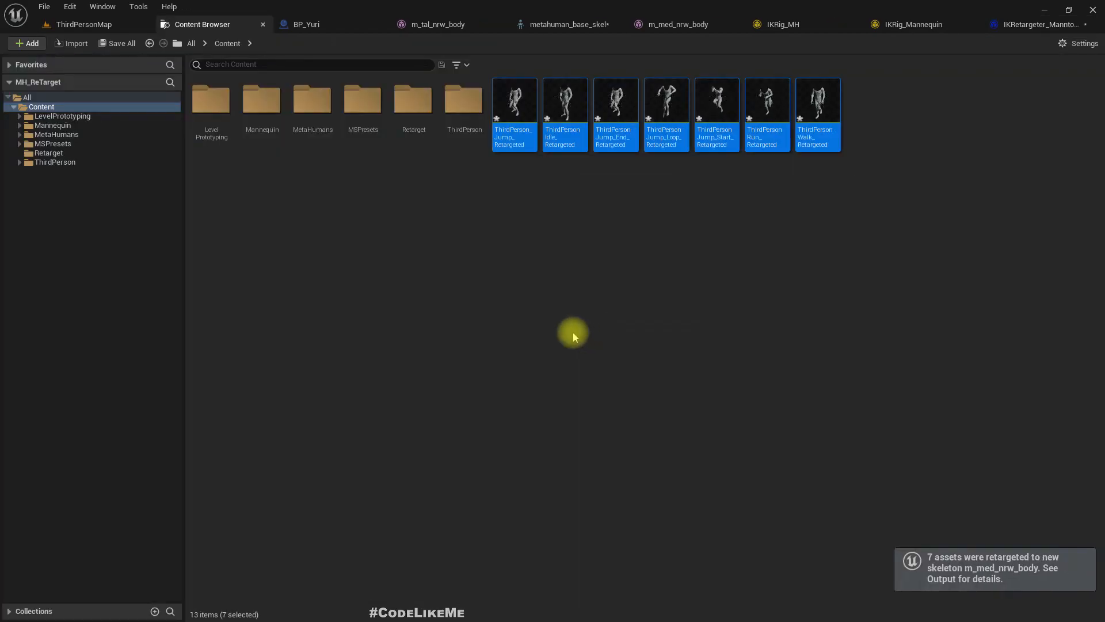
- Check the retargeted ThirdPerson_Jump animation and delete all seven retargeted animations from the Content folder
click(512, 109)
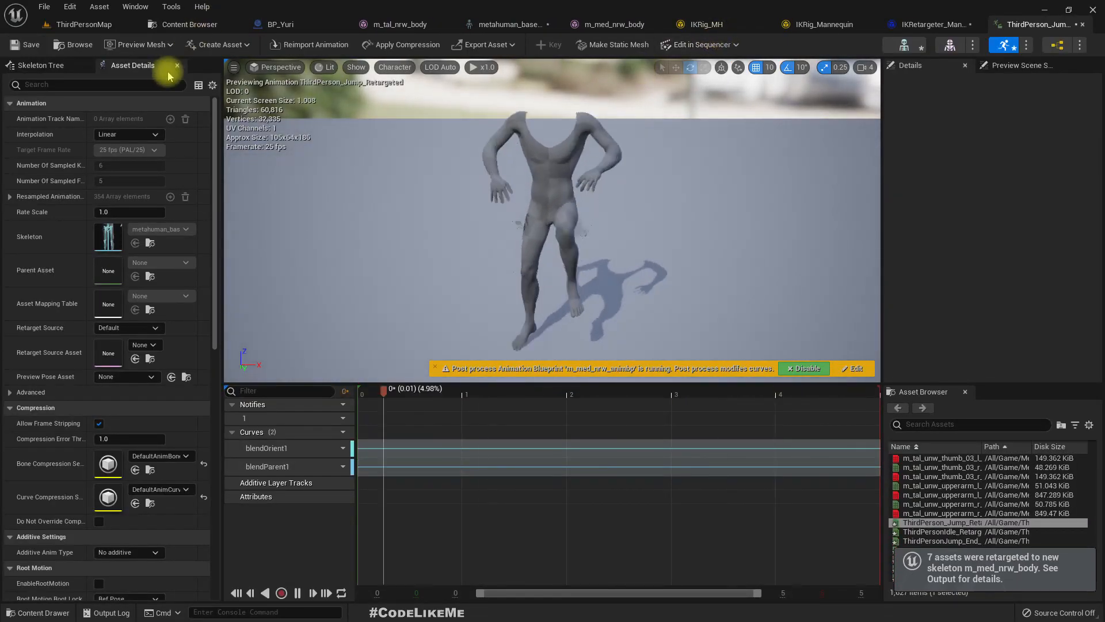
click(227, 24)
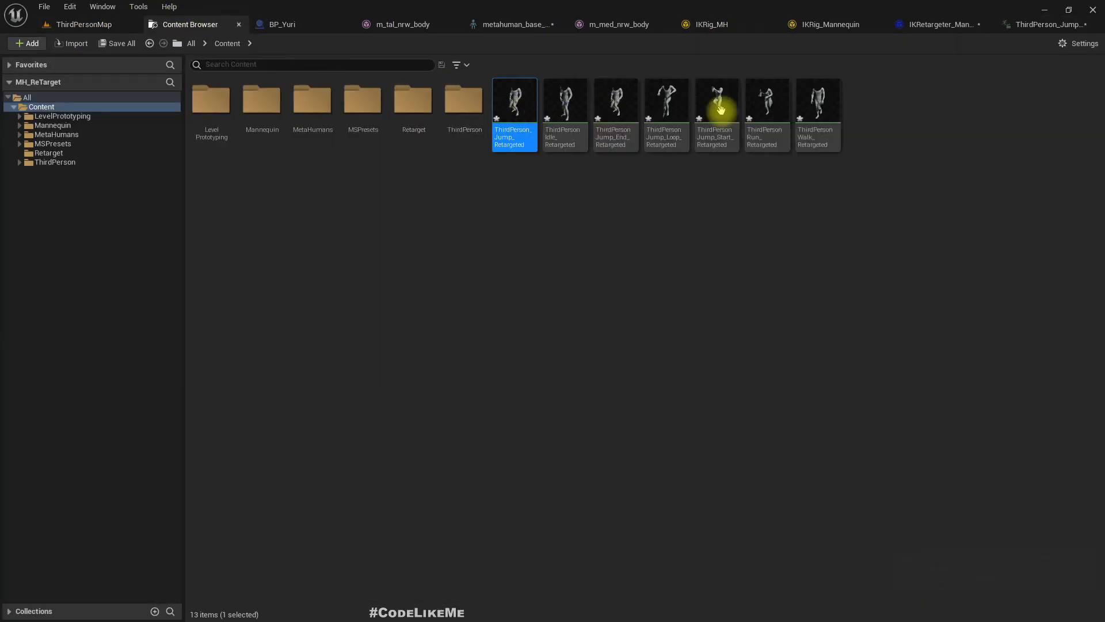
shift+click(817, 102)
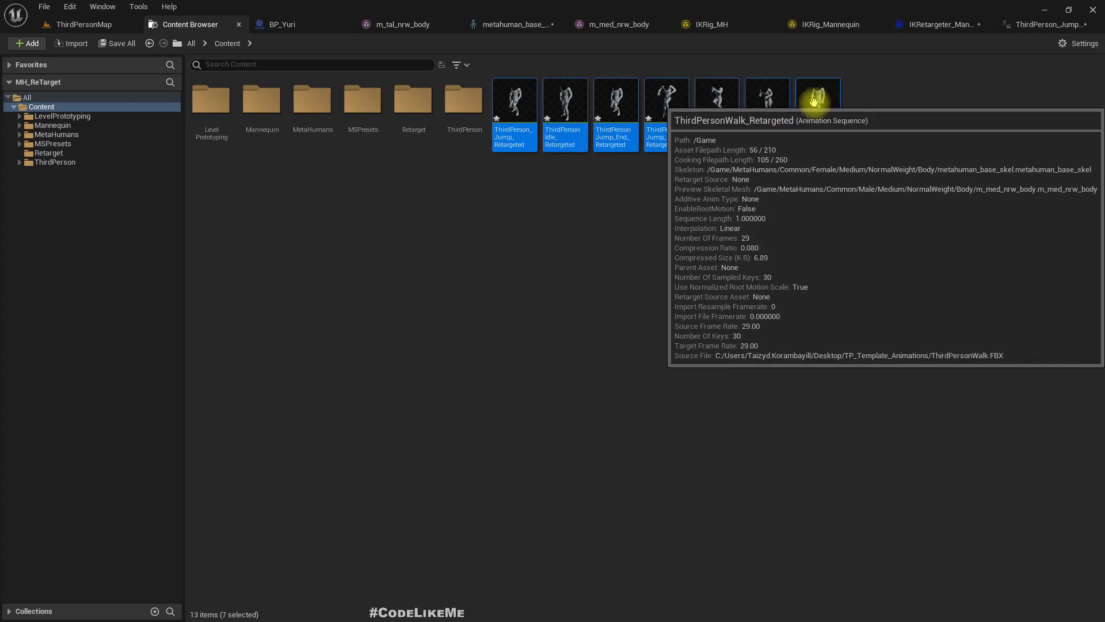
key(Delete)
click(485, 501)
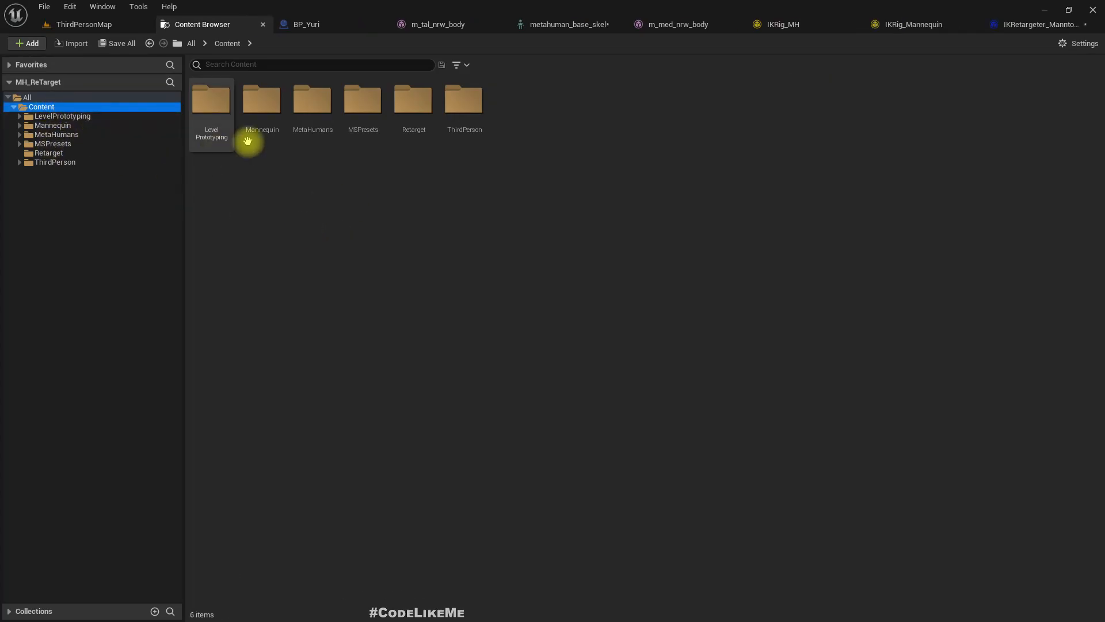
- Start duplicating and retargeting ThirdPerson_AnimBP from the Mannequin Animations folder, using IKRetargeter_ManntoMh as the IK Retargeter
click(45, 125)
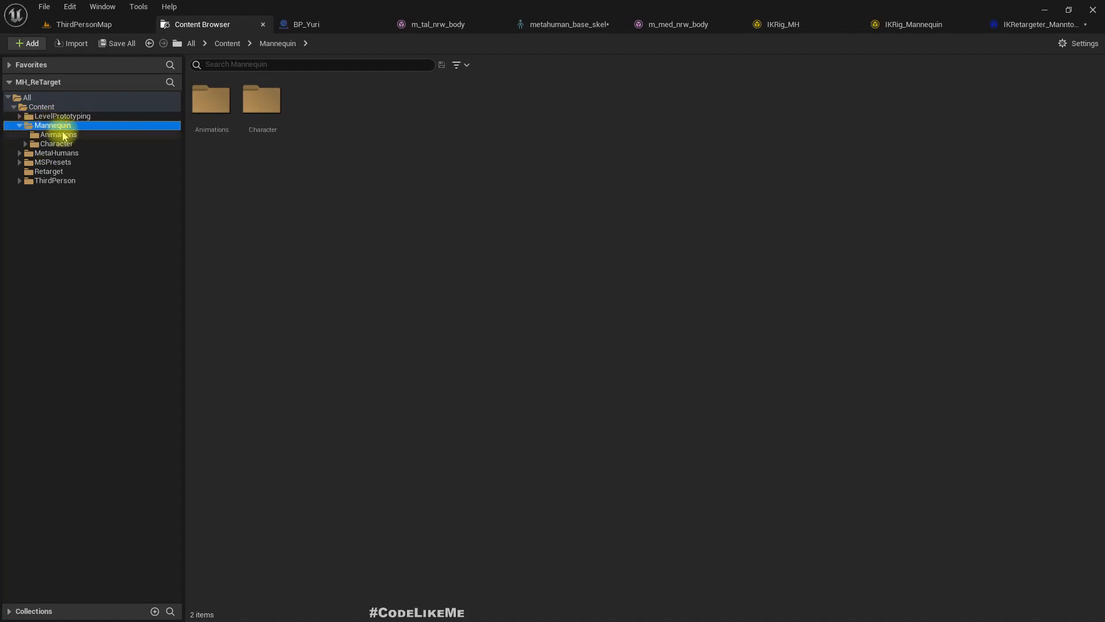
click(63, 136)
click(57, 144)
click(58, 135)
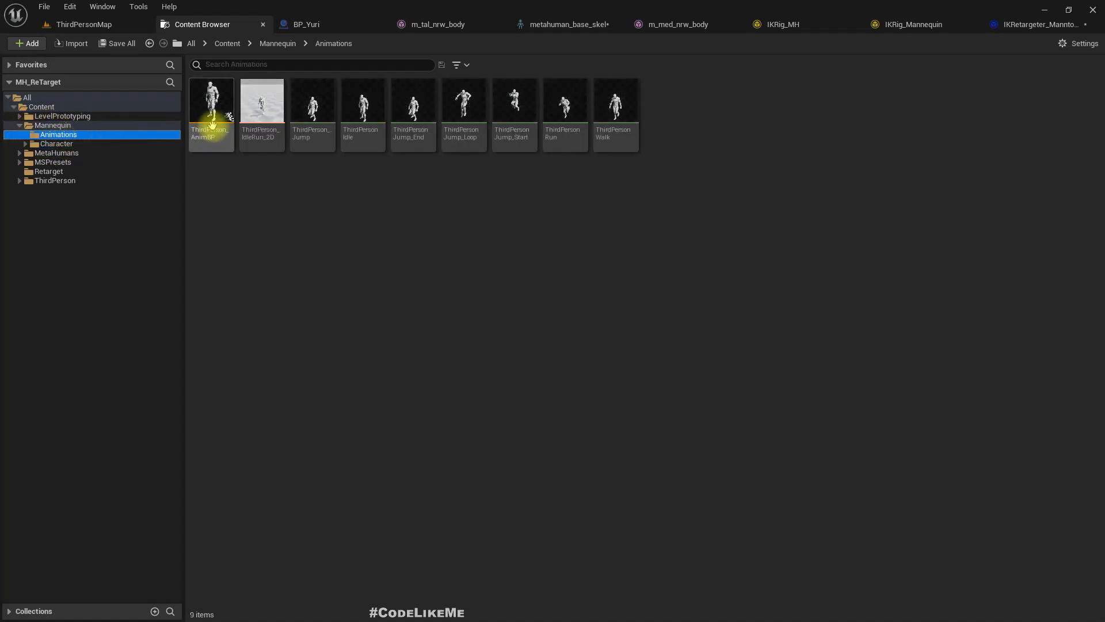
right_click(214, 98)
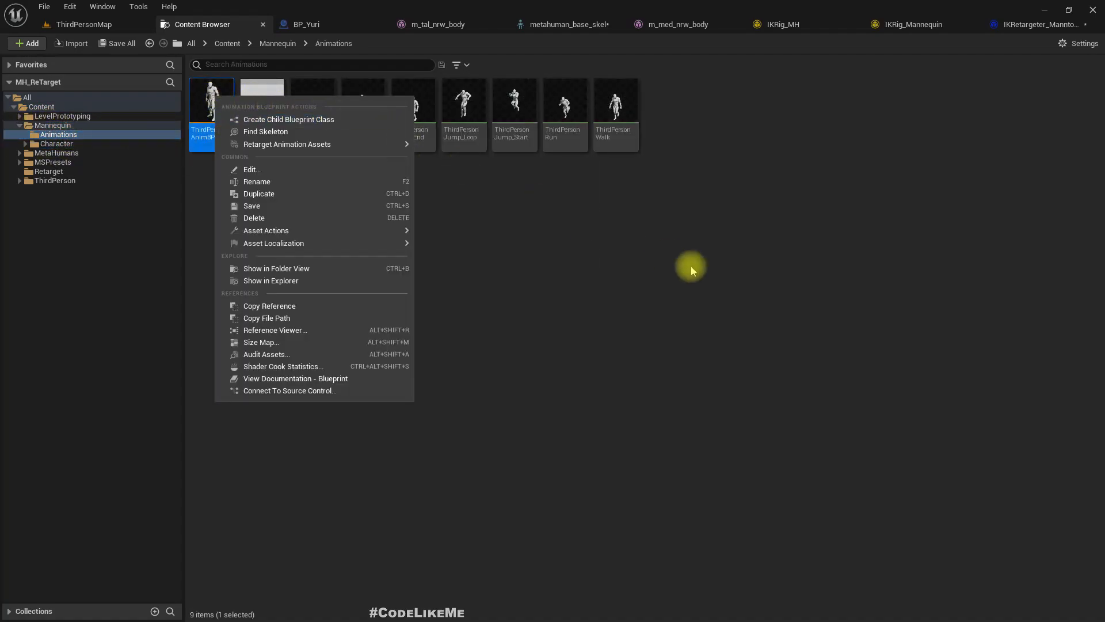
mouse_move(397, 143)
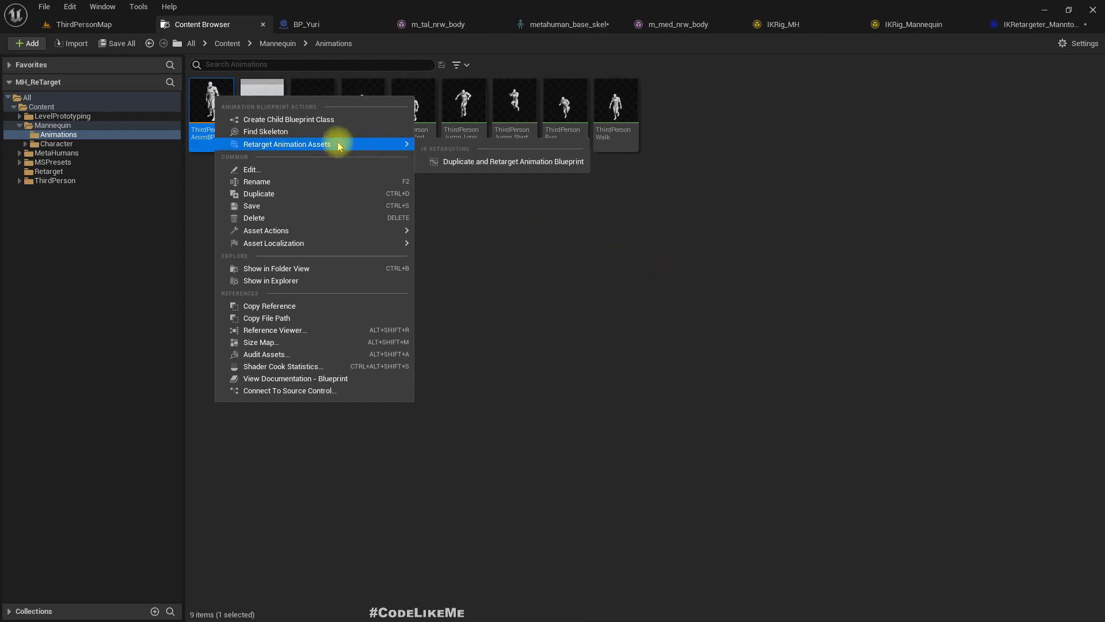
click(499, 163)
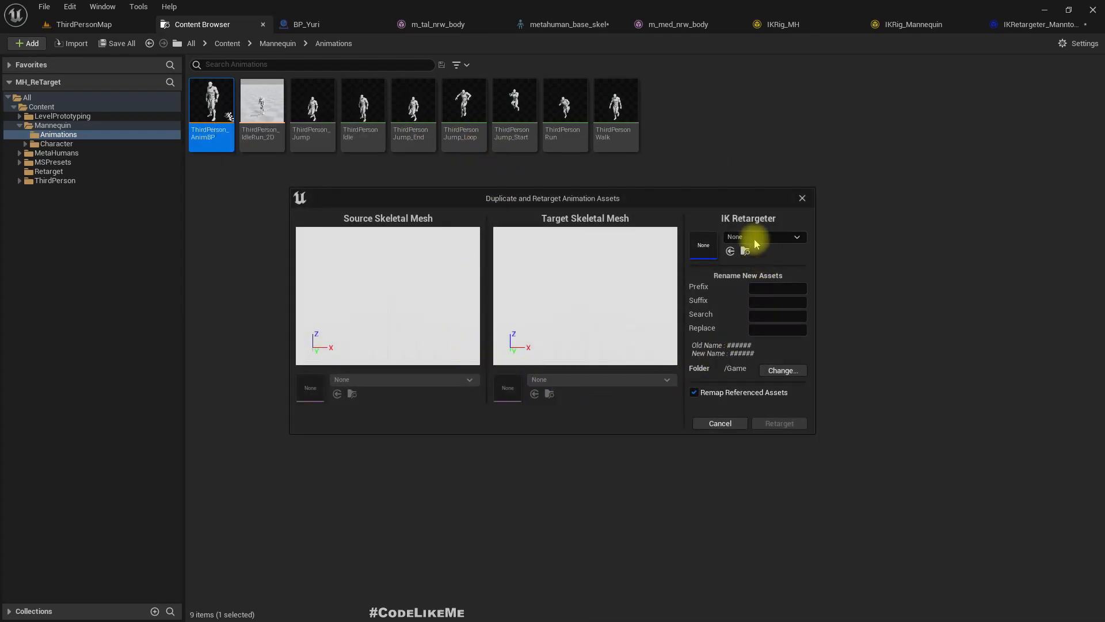
click(754, 237)
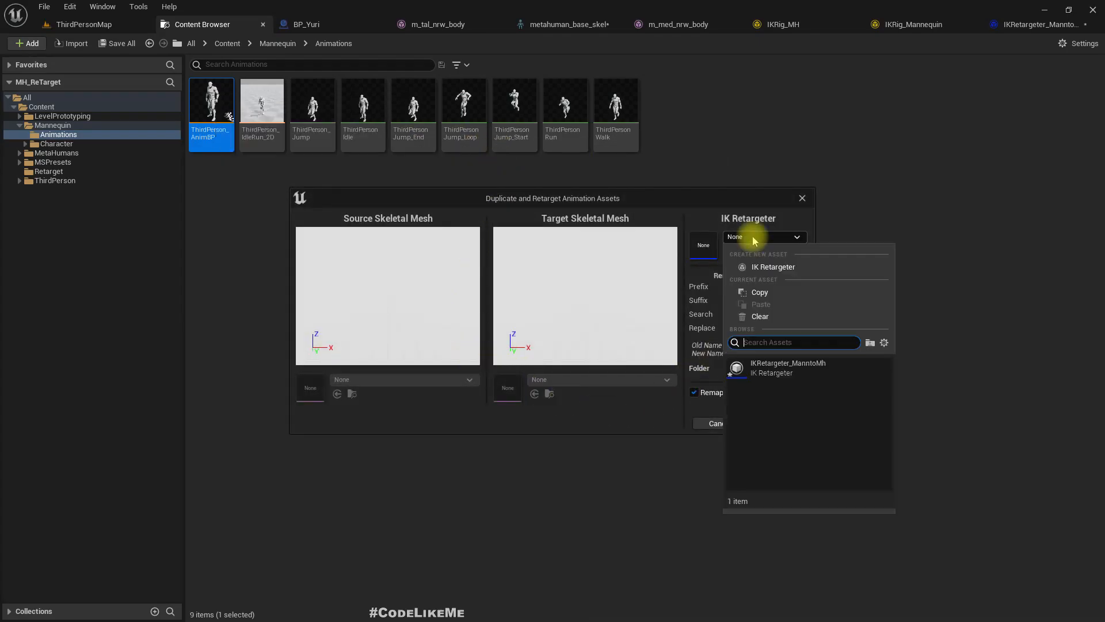
click(806, 368)
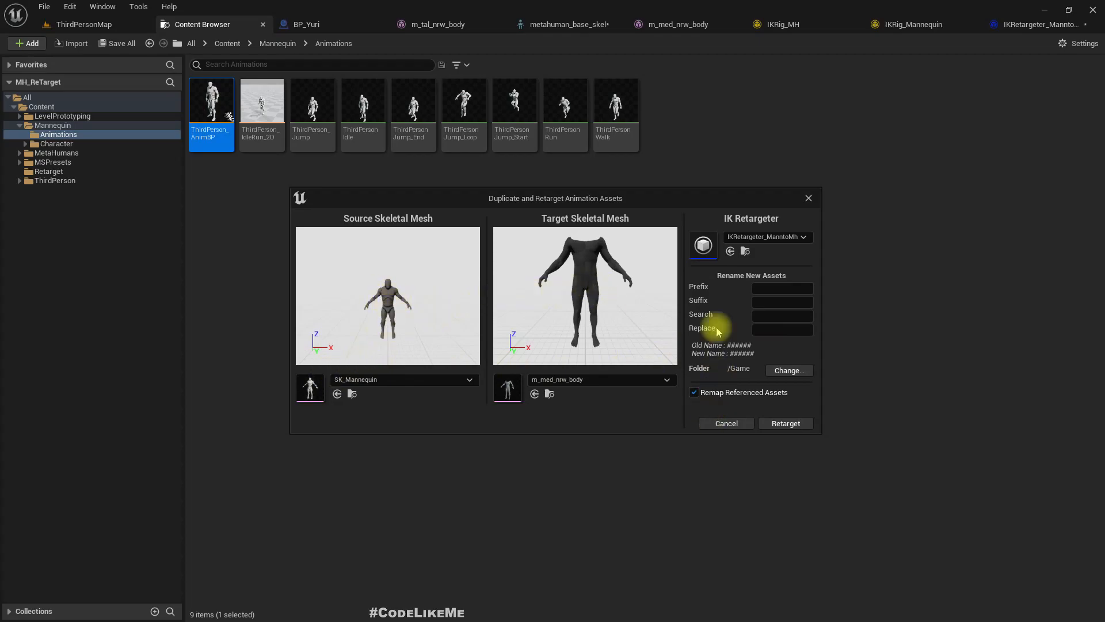
- Set the output folder to /Game/Retarget and try to retarget the animation blueprint with its referenced assets
click(788, 370)
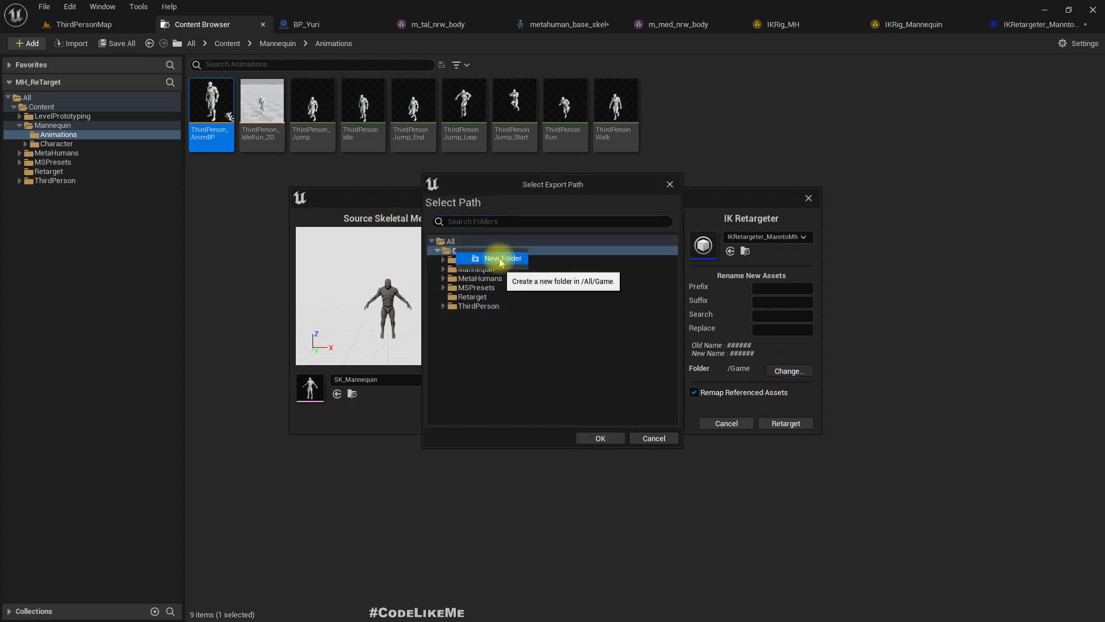
click(467, 297)
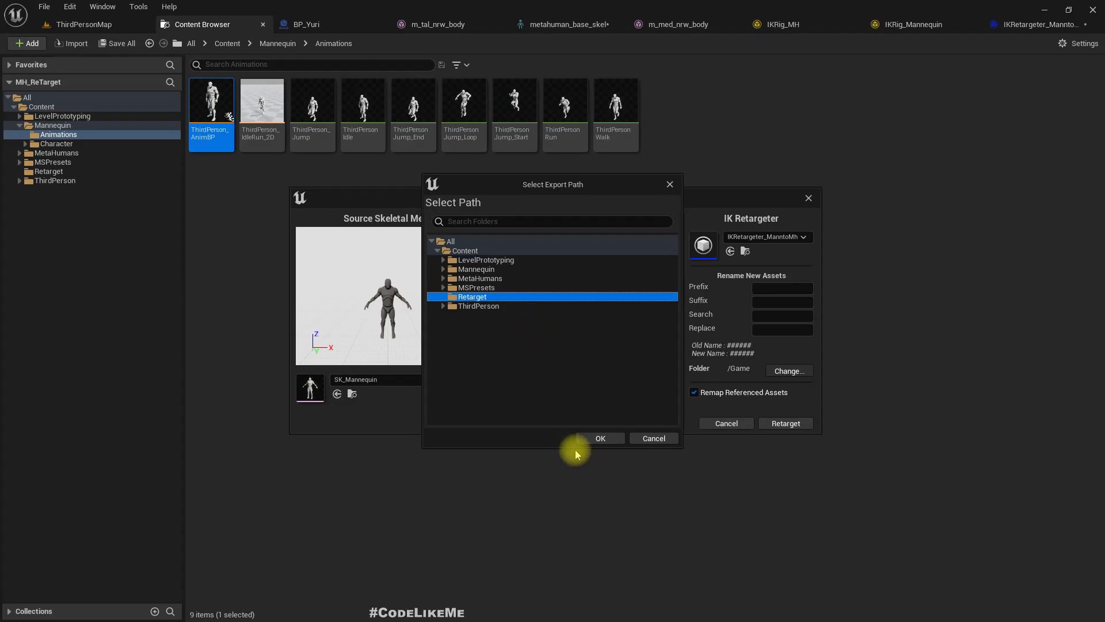
click(600, 439)
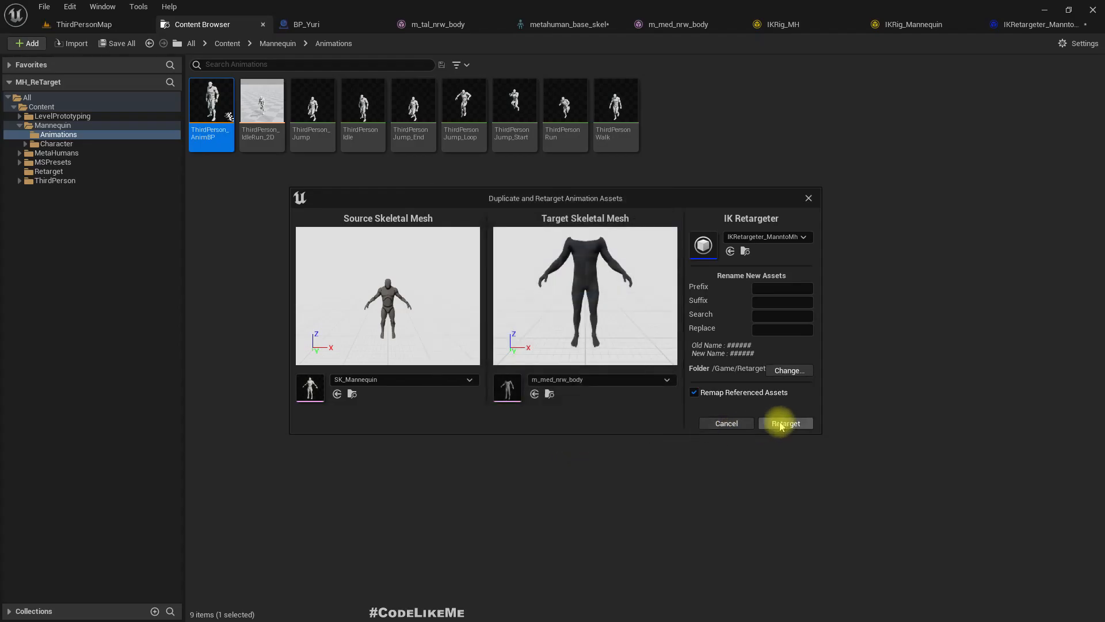
click(792, 426)
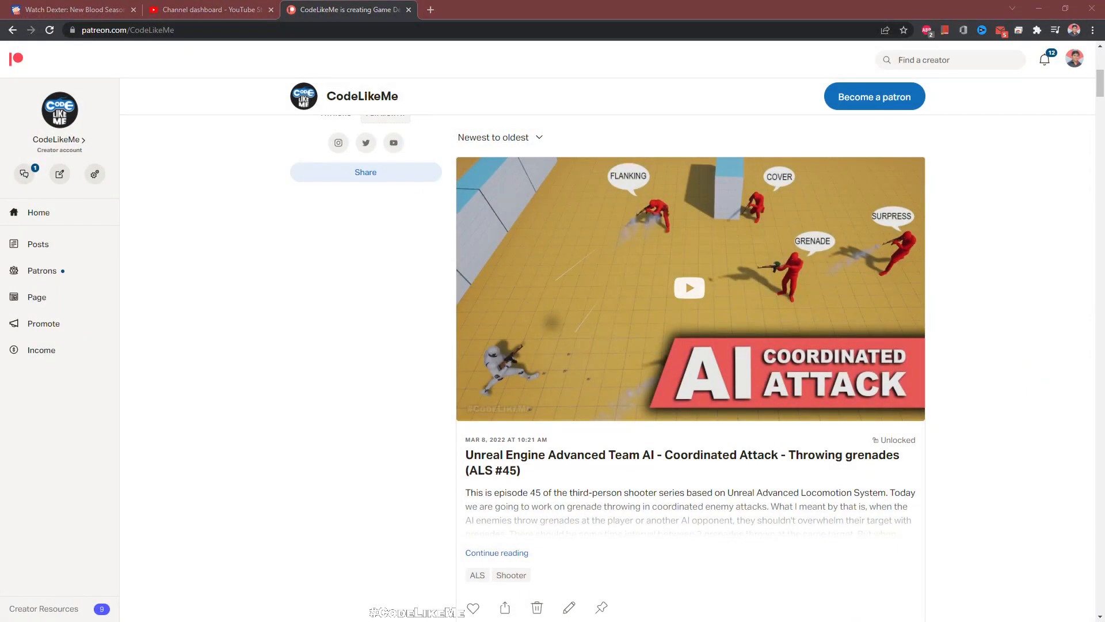
- Send the crash report, restart the Unreal editor and return to the project's content
scroll(868, 392, down, 8)
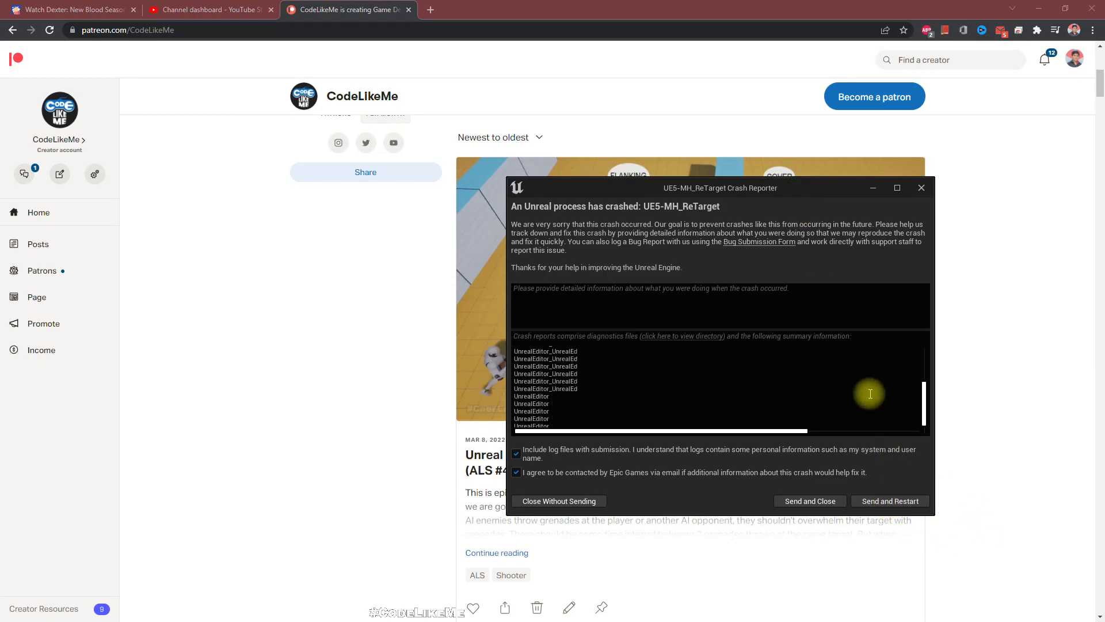
click(885, 502)
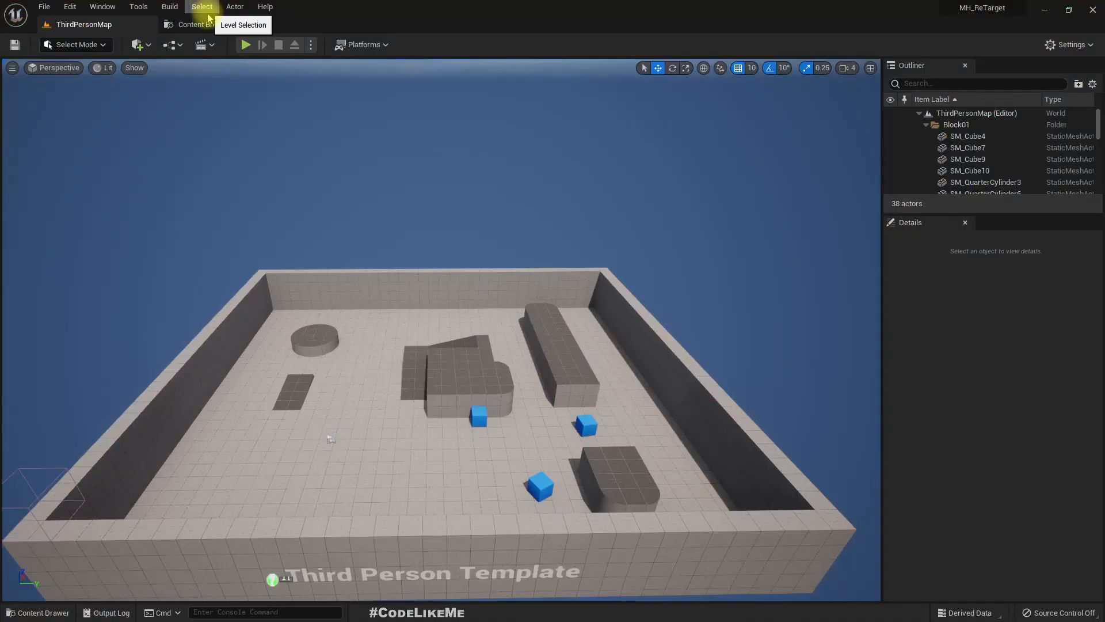
click(202, 24)
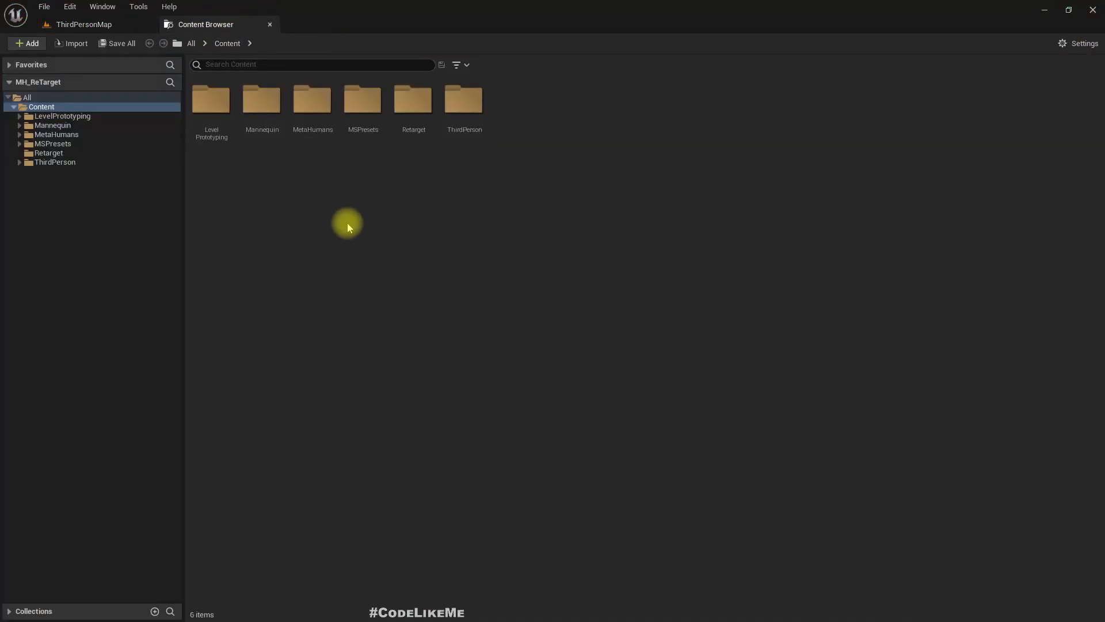
- Create an IK Retargeter named IKRetargeter in the Retarget folder, with IKRig_Mannequin as its source rig
double_click(414, 110)
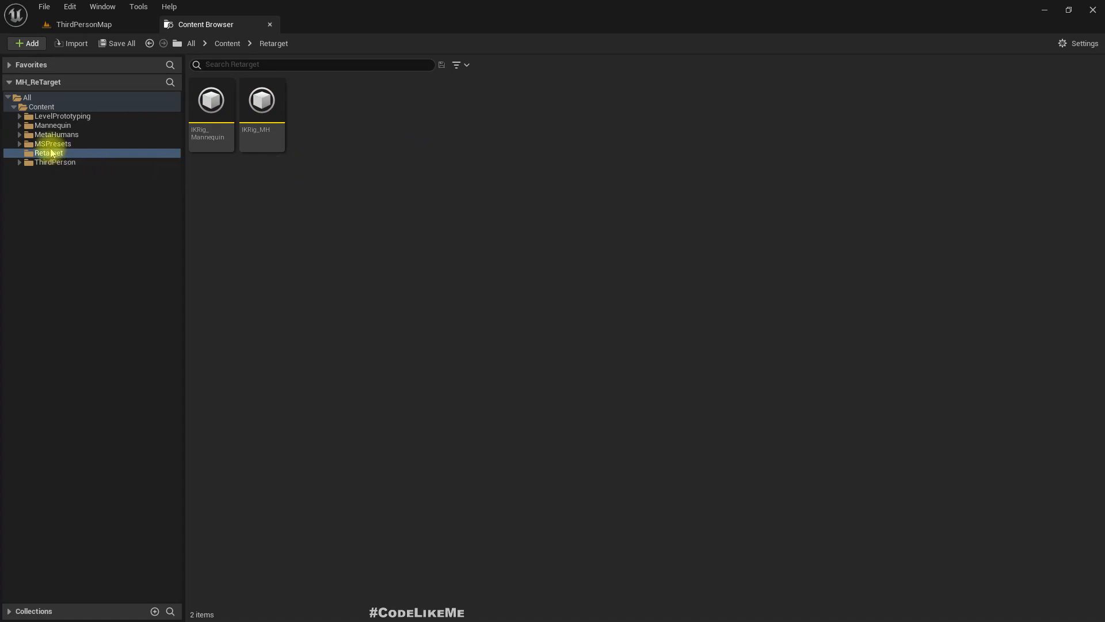
click(53, 126)
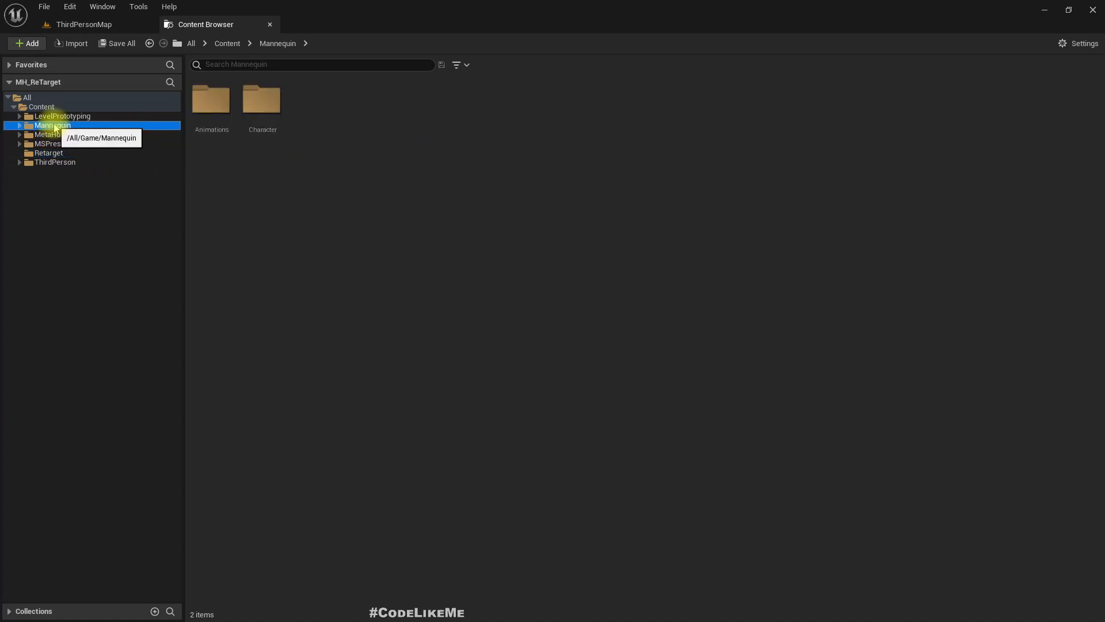
click(48, 153)
click(256, 118)
click(208, 104)
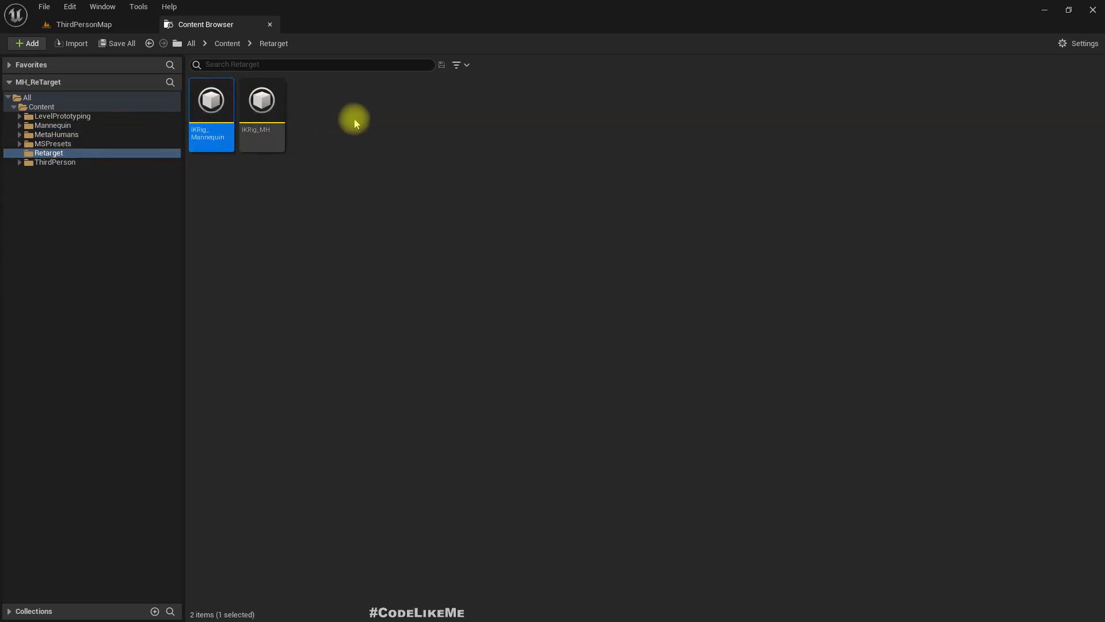
right_click(332, 99)
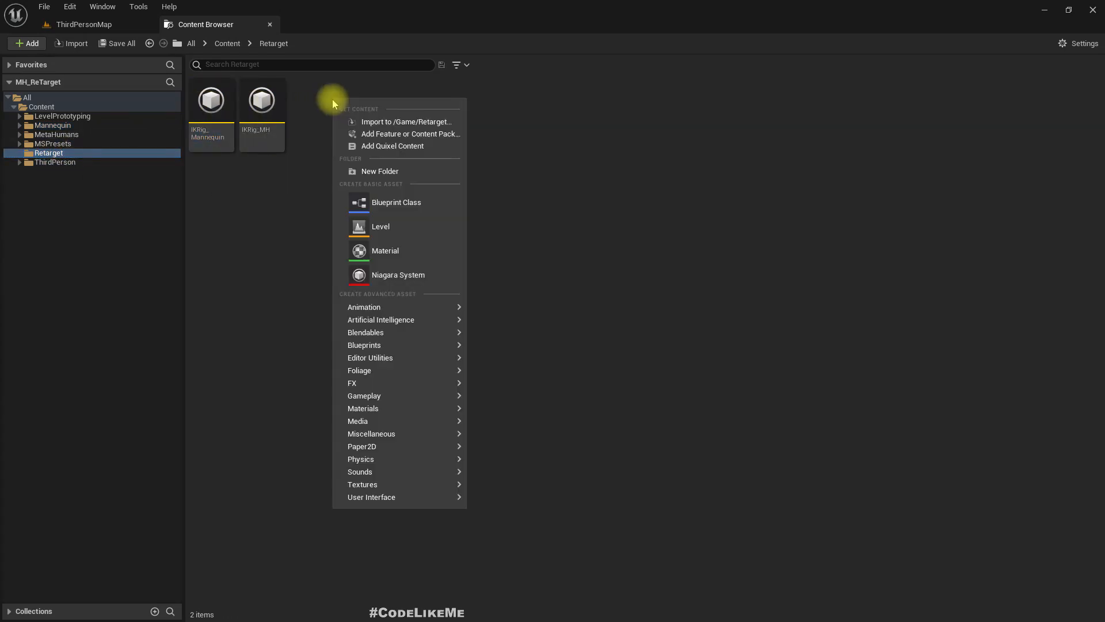
mouse_move(413, 396)
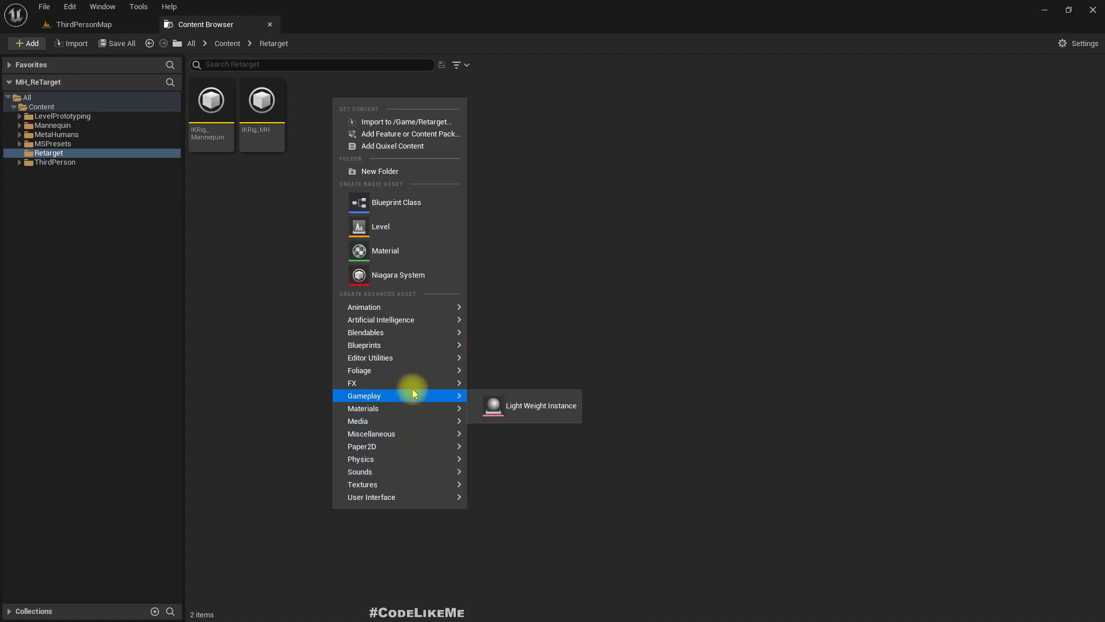
mouse_move(434, 307)
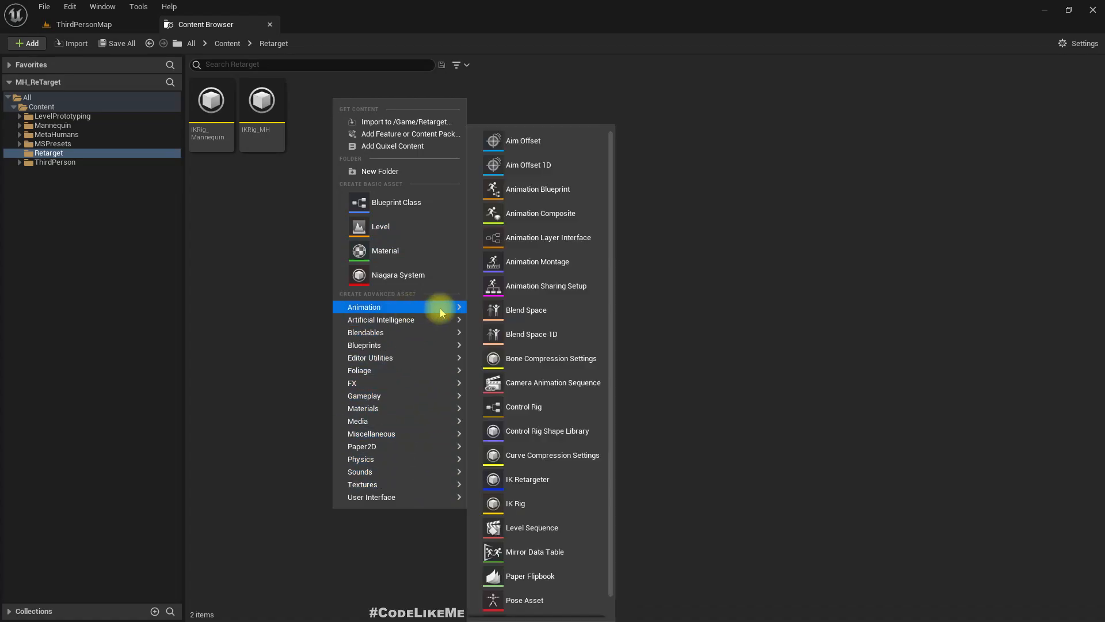
click(530, 507)
click(469, 179)
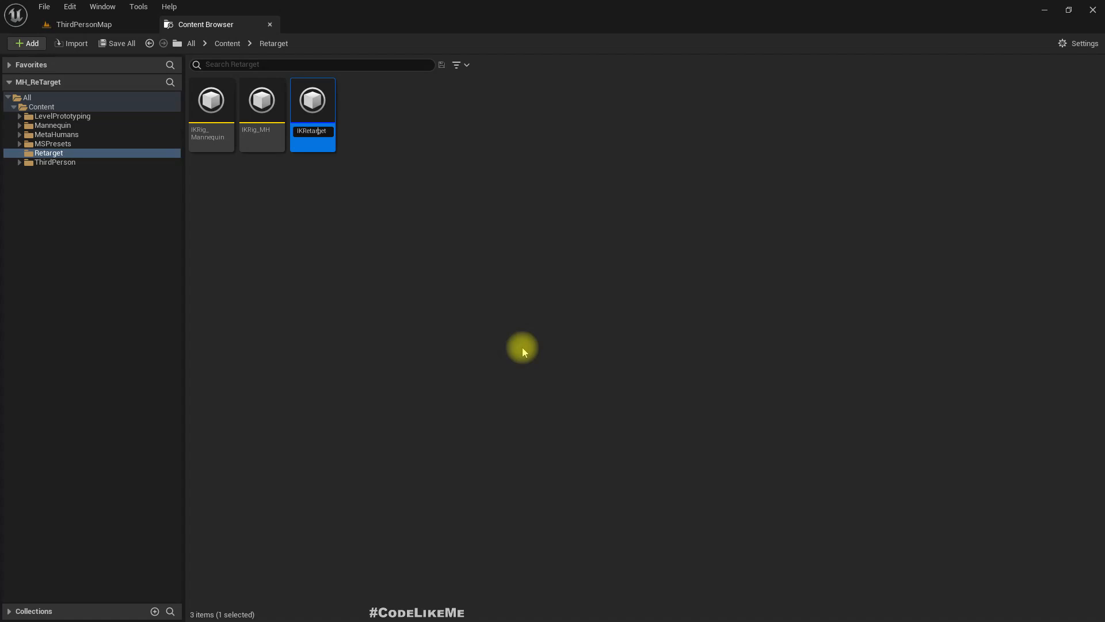
key(Return)
key(Return)
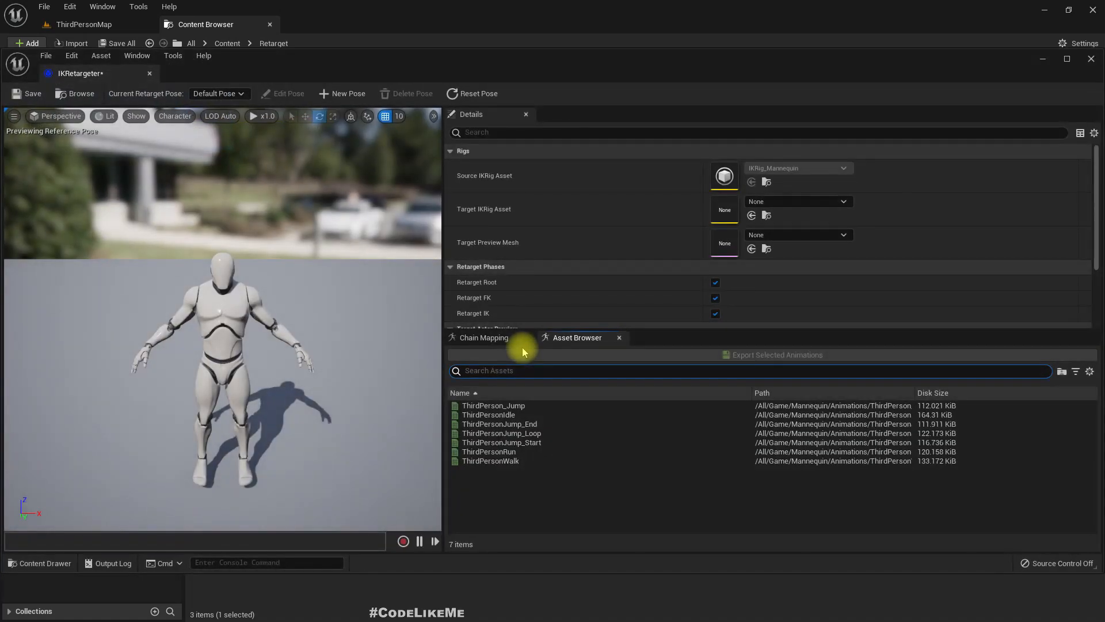
- Open the new IKRetargeter and set its target IK rig to IKRig_MH
click(783, 203)
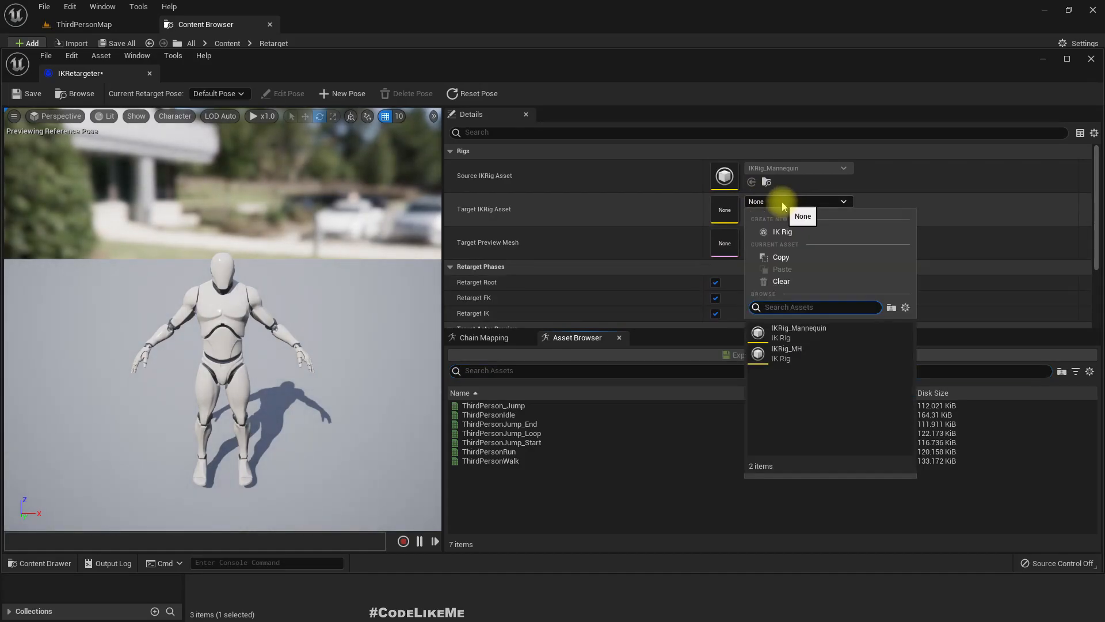
click(803, 360)
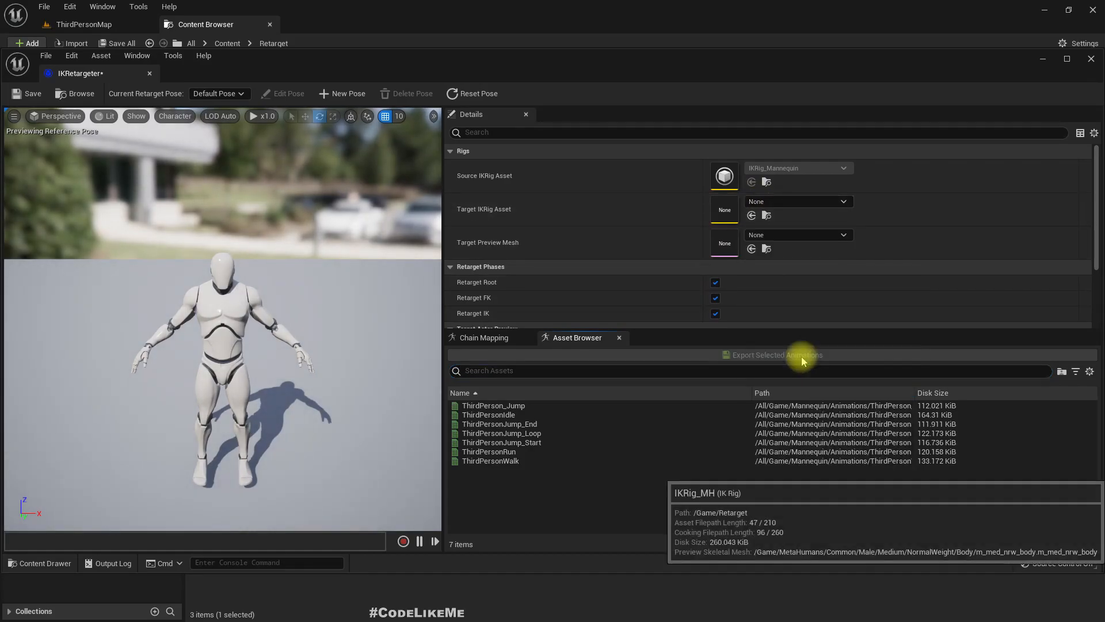
- Preview ThirdPersonJump_End in the IKRetargeter, save the retargeter asset and close its editor
click(521, 424)
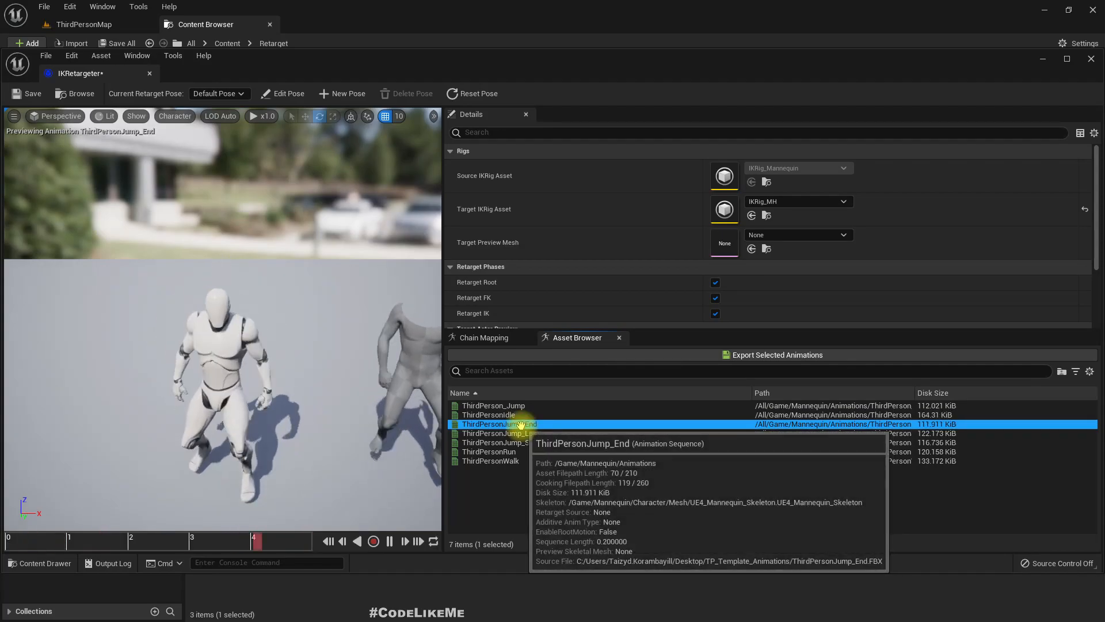
click(27, 93)
click(270, 24)
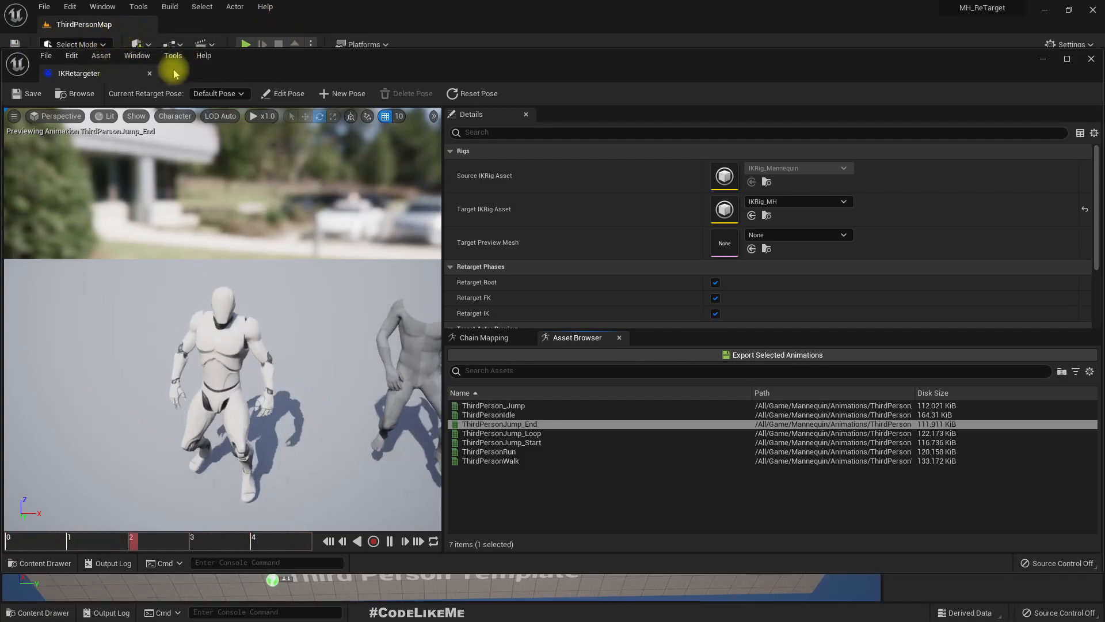
click(151, 74)
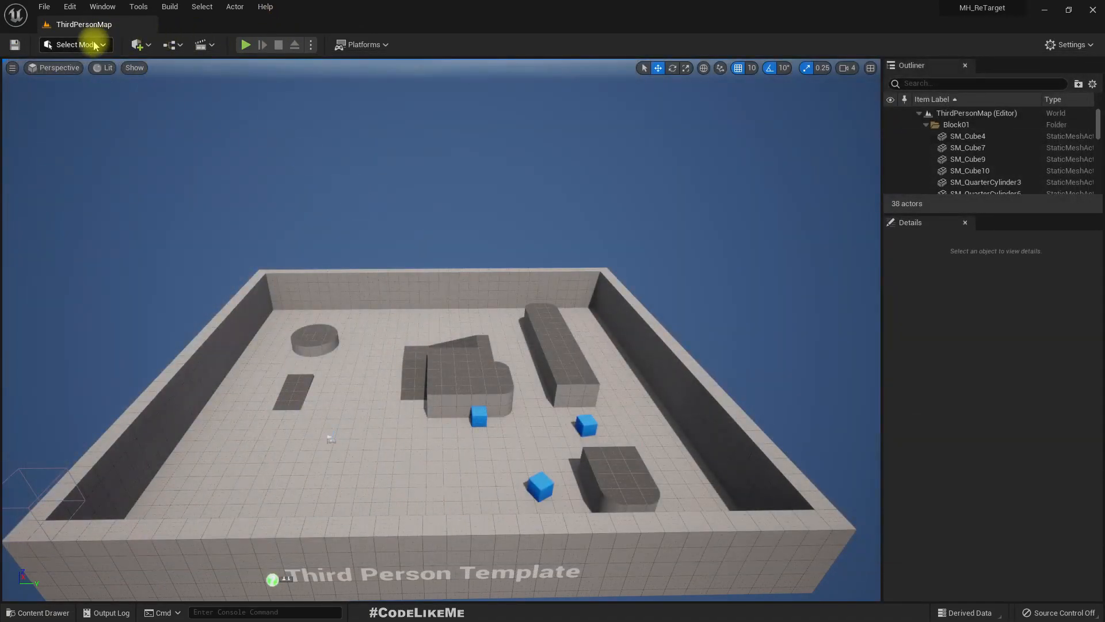
- Start duplicating and retargeting ThirdPerson_AnimBP from Mannequin/Animations with IKRetargeter as the retargeter
click(49, 612)
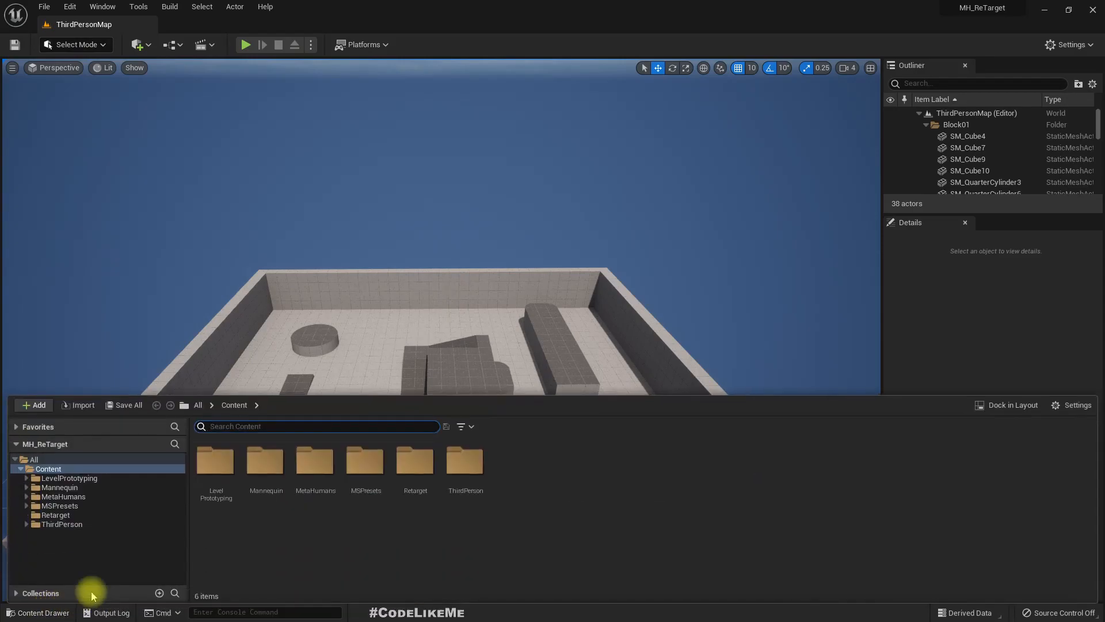
click(57, 497)
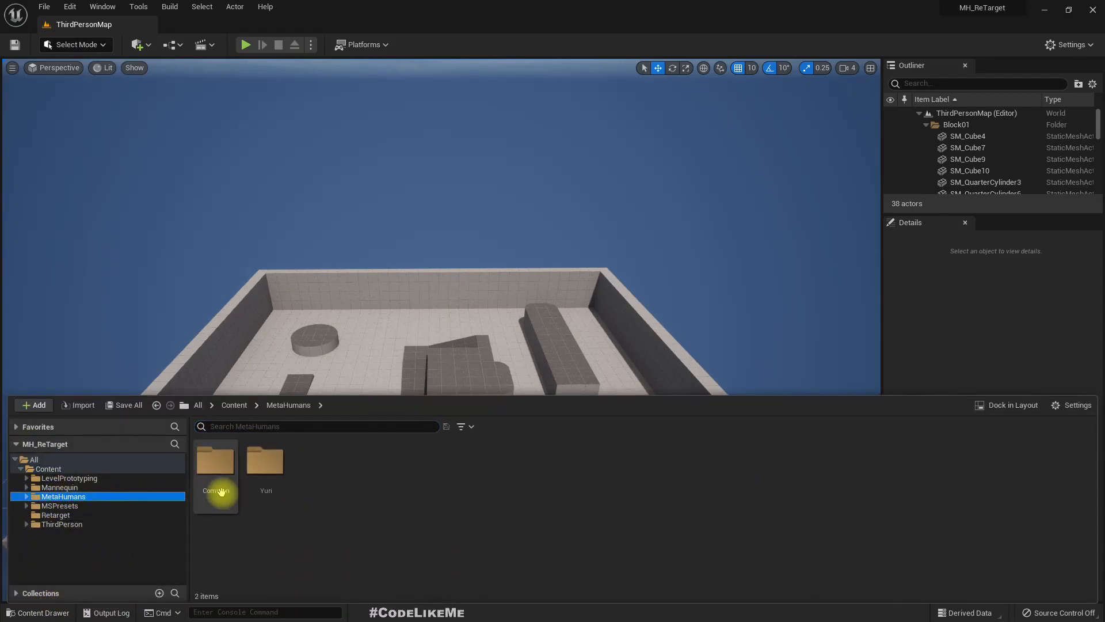
click(58, 487)
double_click(216, 477)
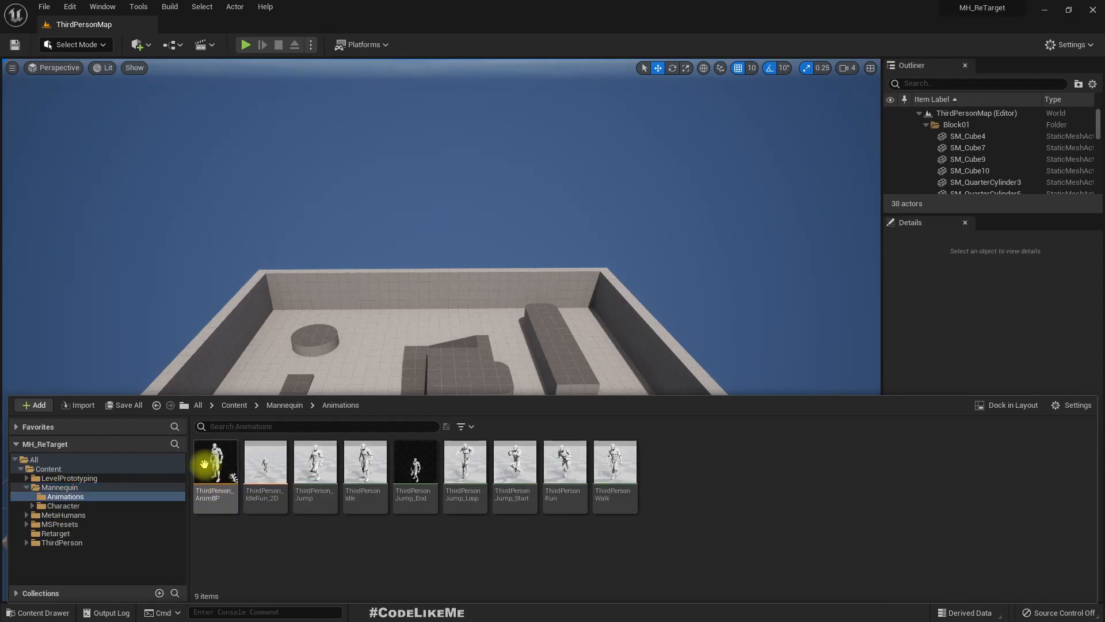
click(208, 464)
right_click(207, 463)
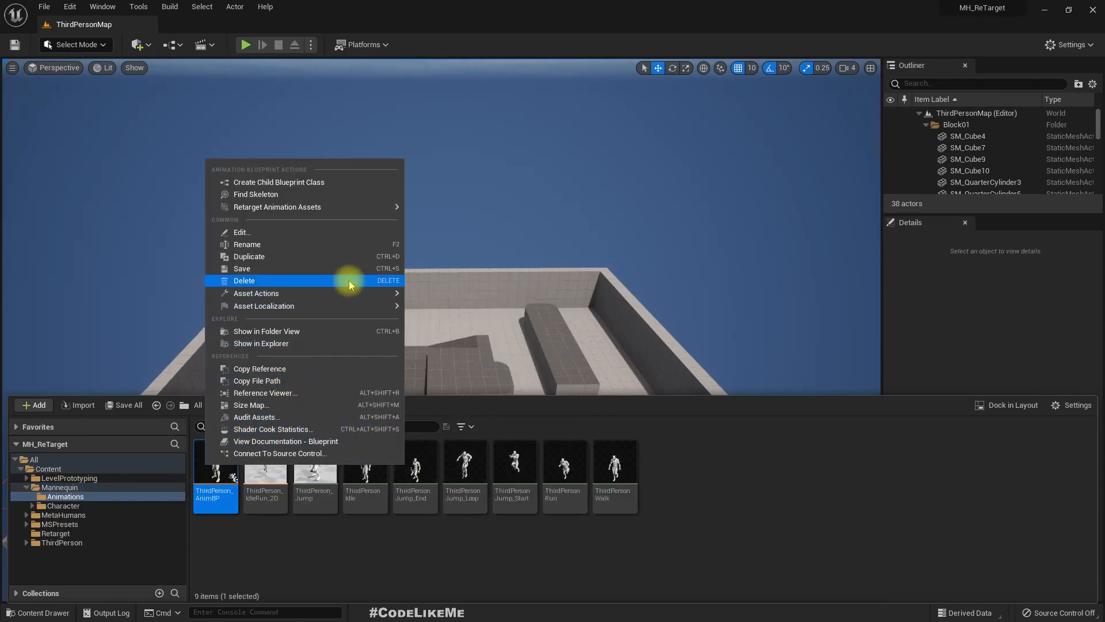
mouse_move(400, 206)
click(481, 225)
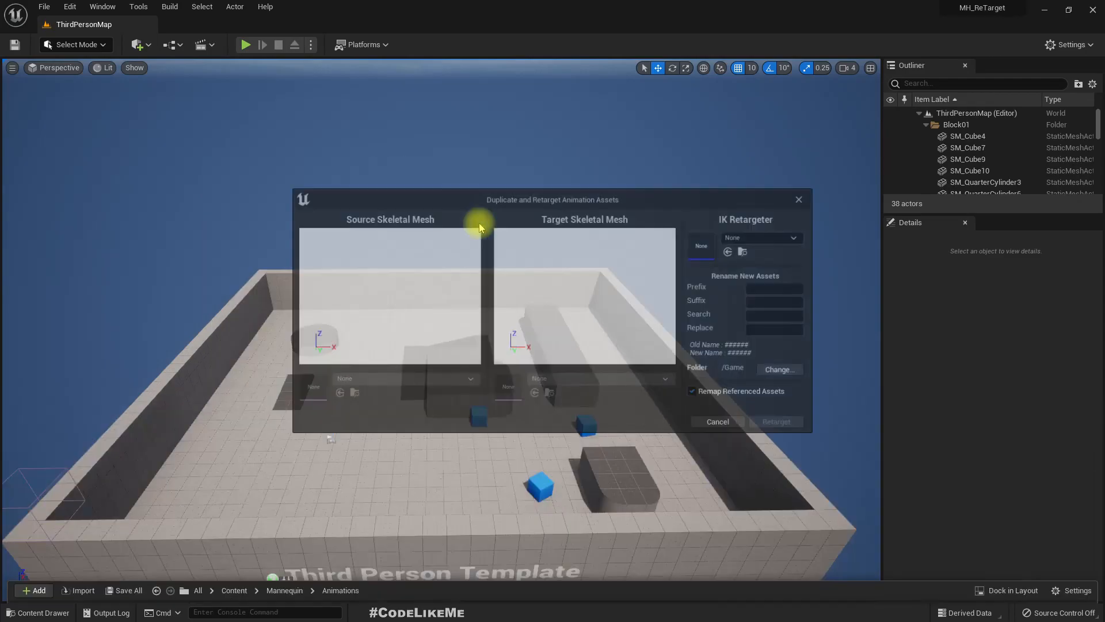
click(766, 246)
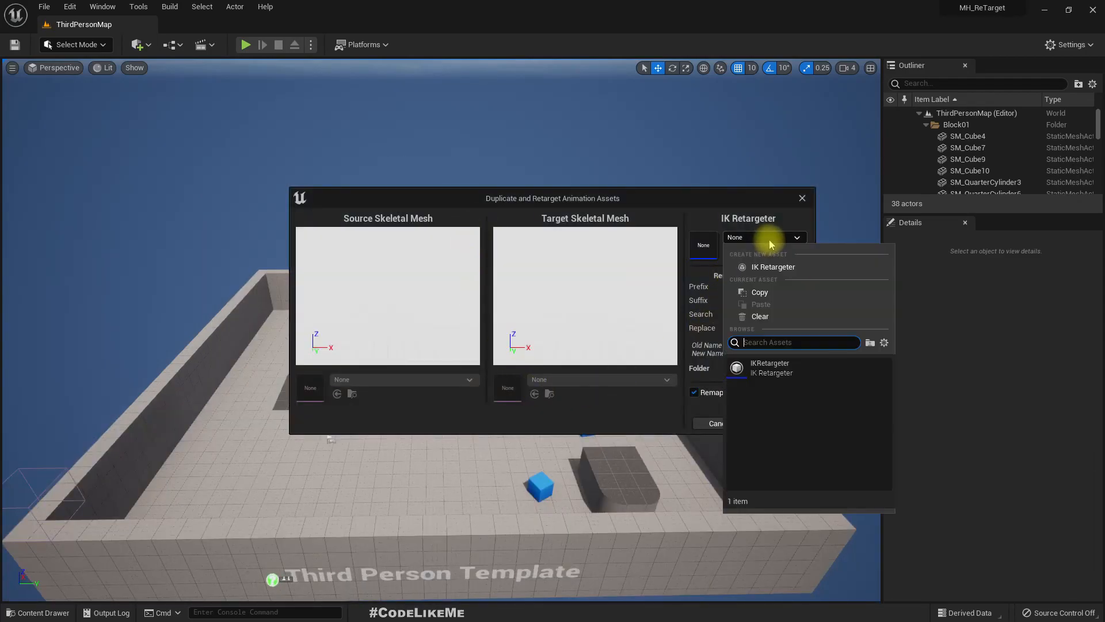
click(773, 378)
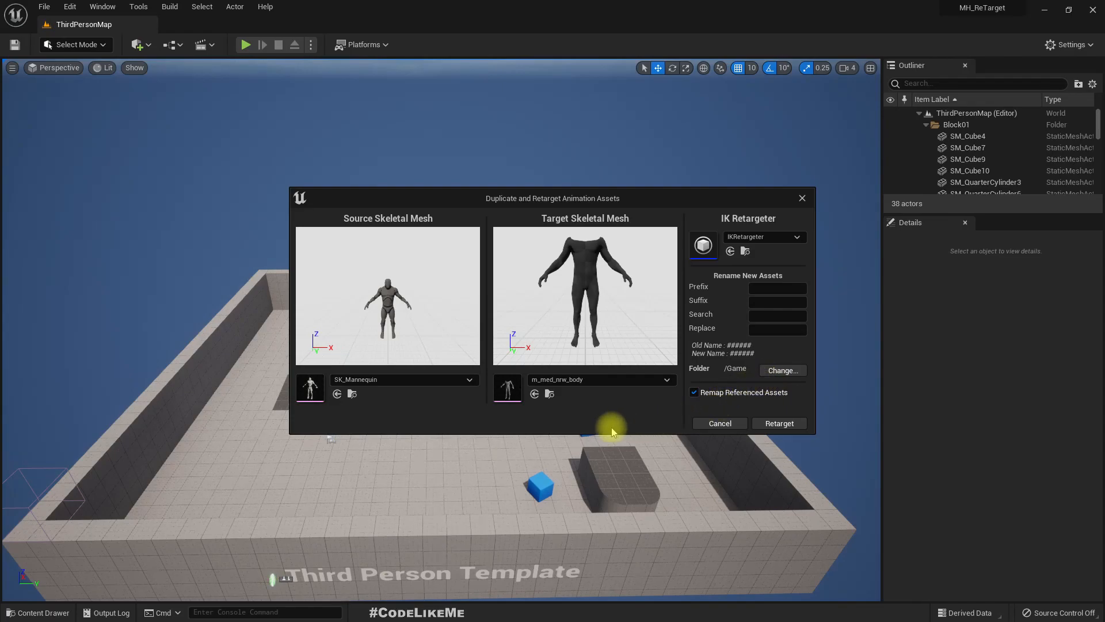
- Set the export folder to /Game/Retarget and try to retarget the animation blueprint with referenced assets remapped
drag(445, 205, 349, 152)
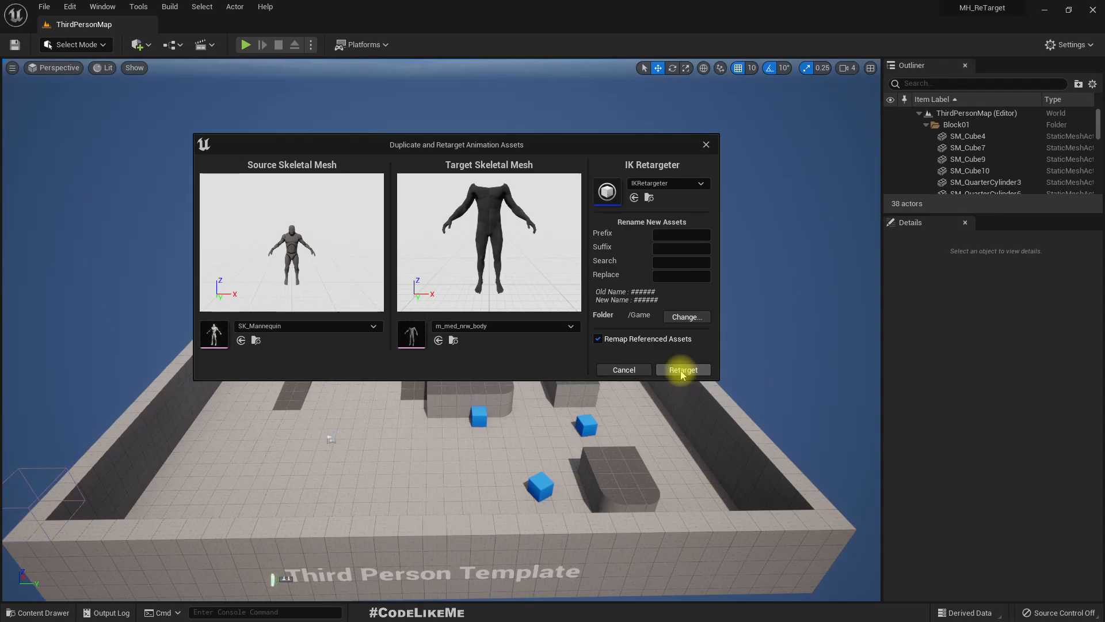
click(688, 317)
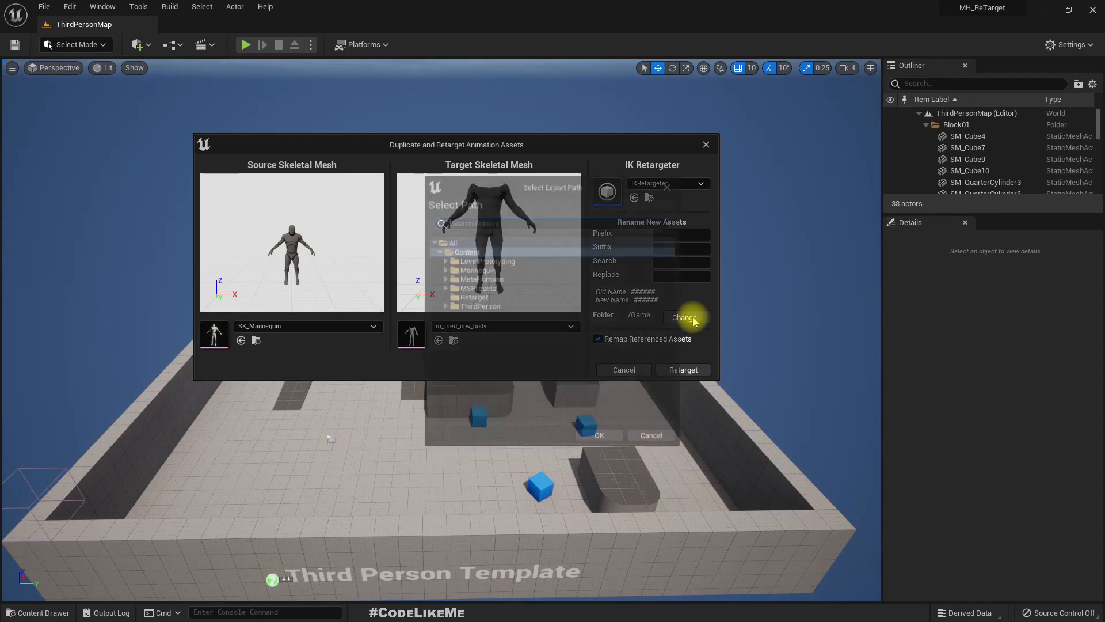
click(484, 296)
click(598, 439)
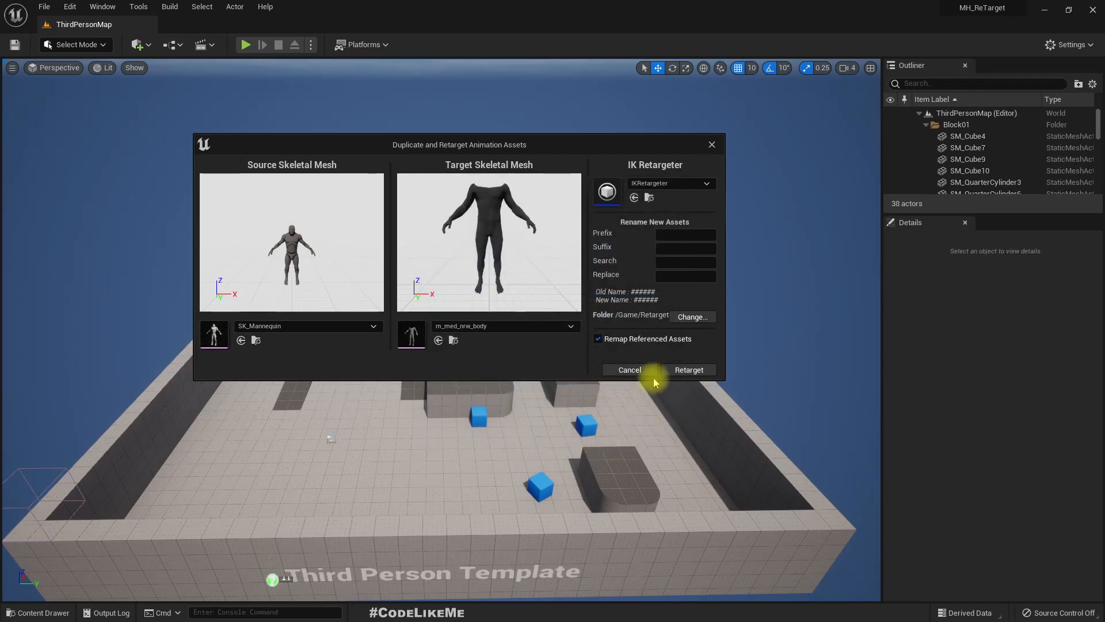
click(692, 369)
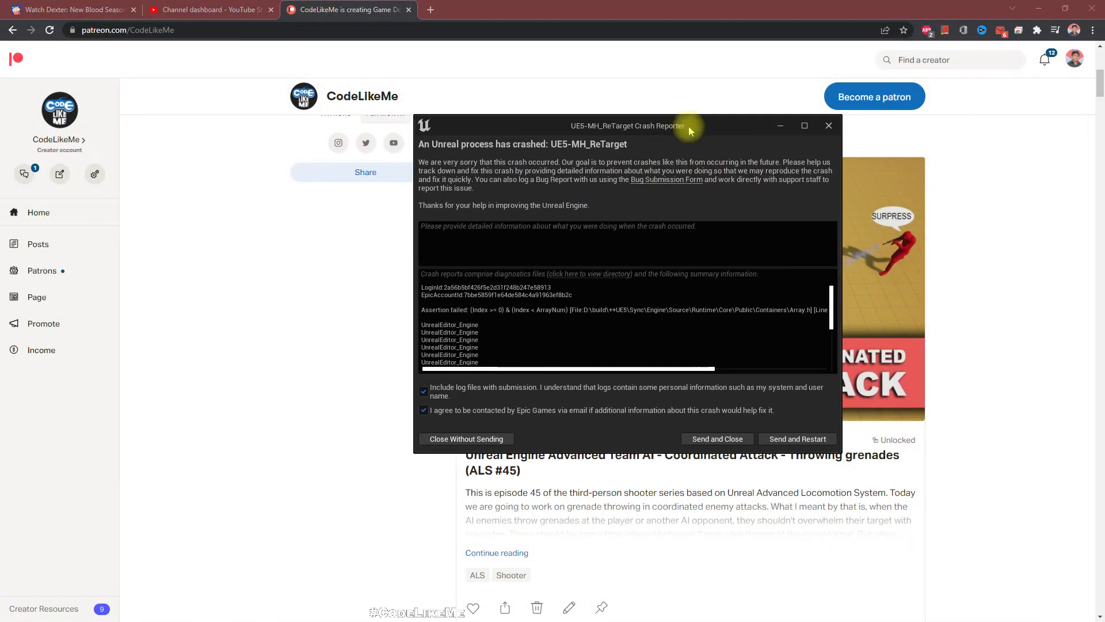
- Send the crash report, restart the editor and return to the Retarget folder's assets
click(794, 439)
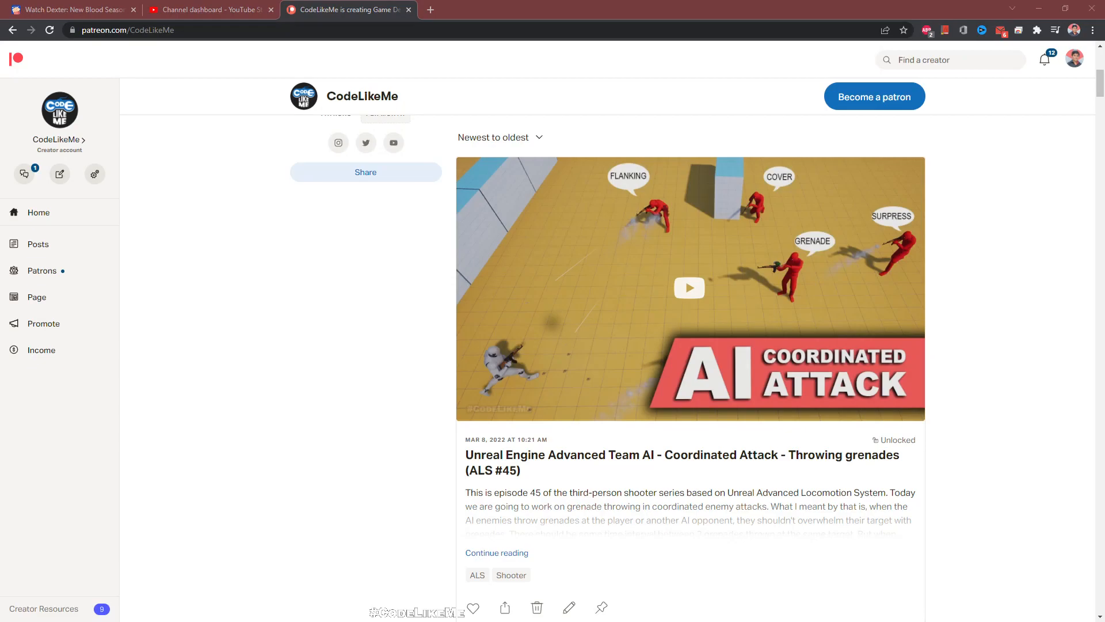
drag(309, 329, 547, 1)
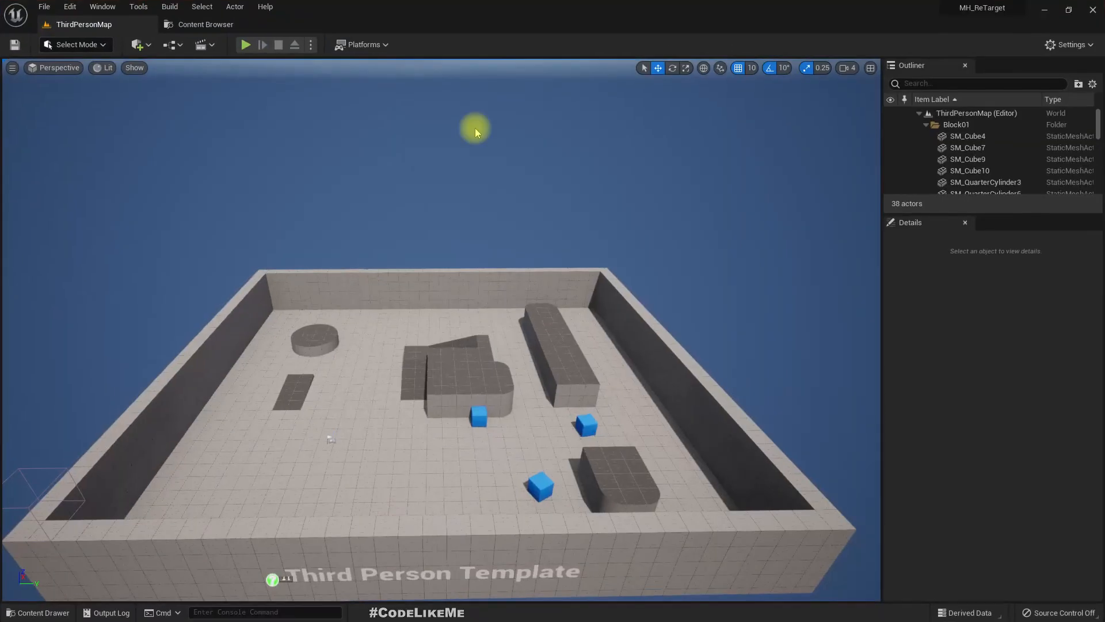
click(203, 25)
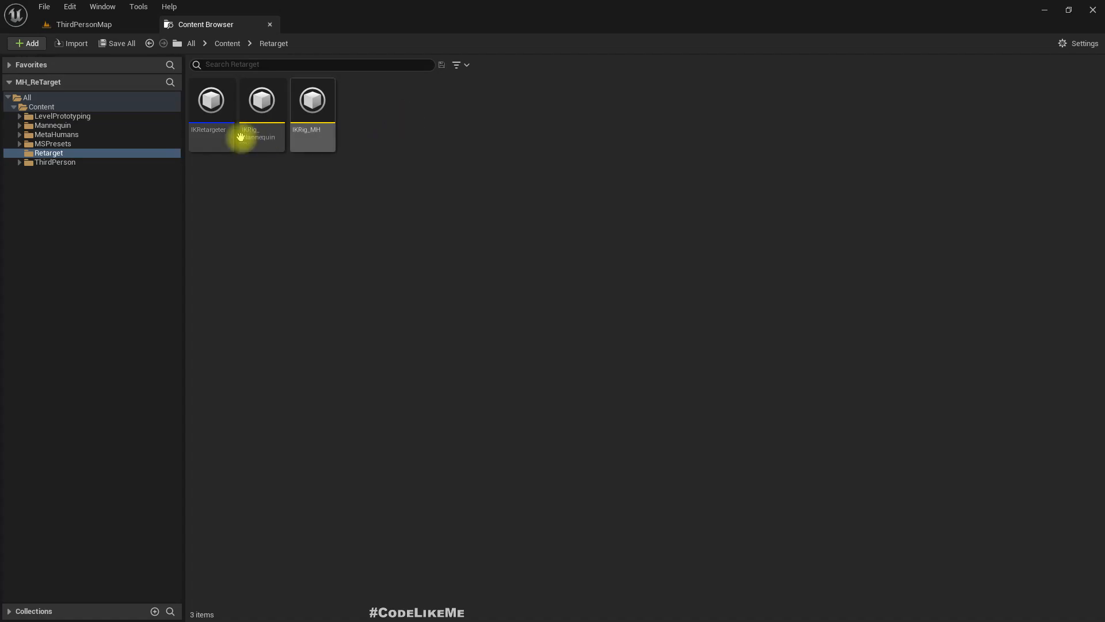
click(310, 104)
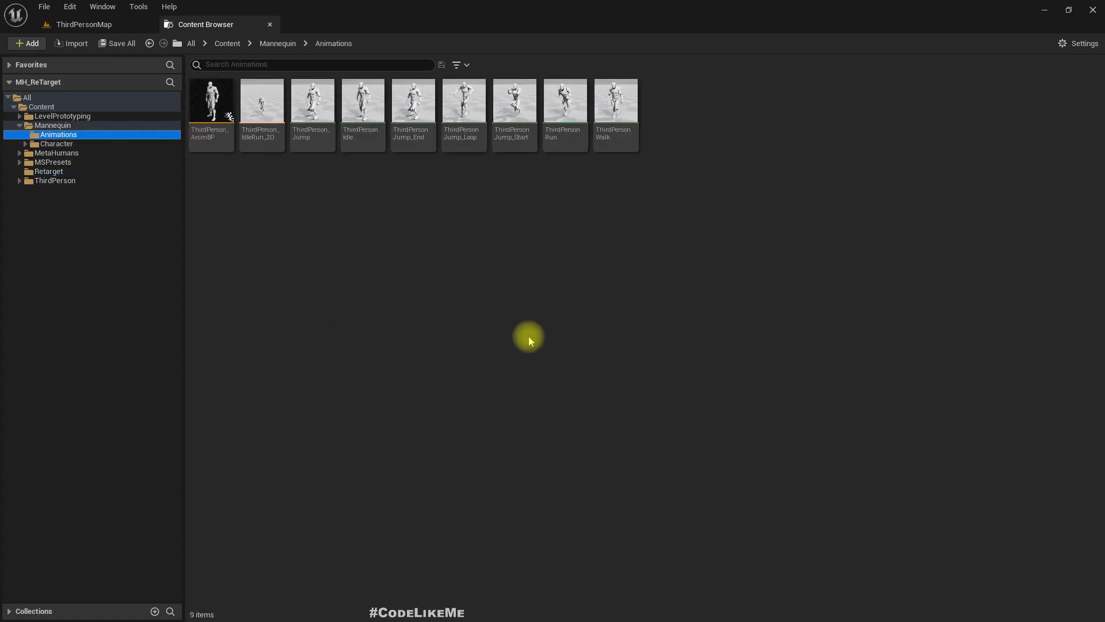
- Start duplicating and retargeting the ThirdPerson_IdleRun_2D blend space from Mannequin/Animations, using IKRetargeter
click(262, 94)
right_click(258, 92)
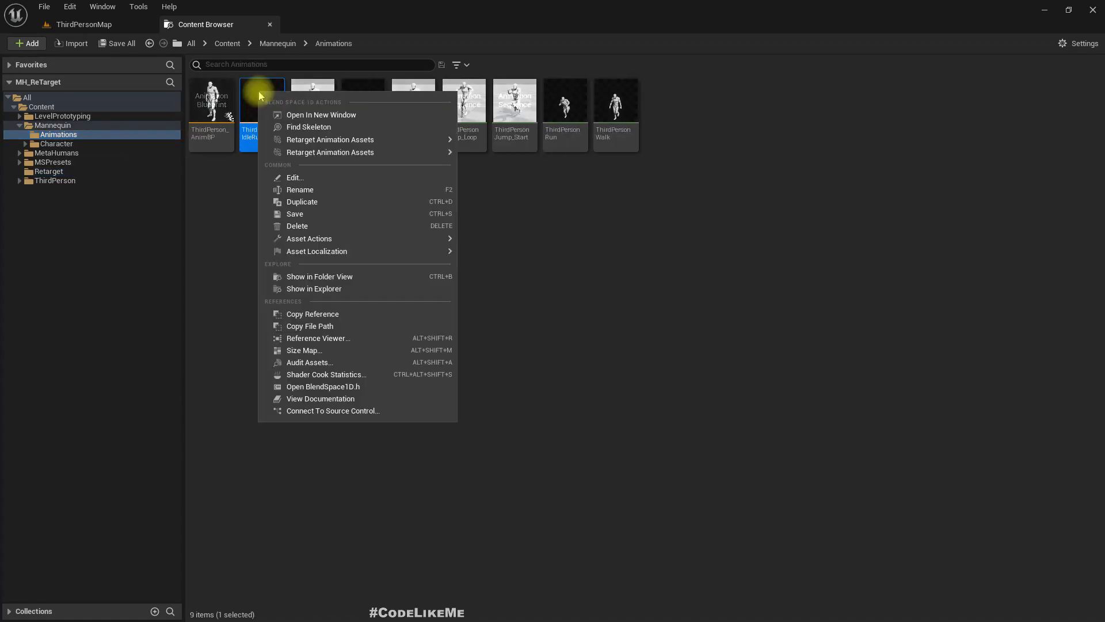
mouse_move(378, 144)
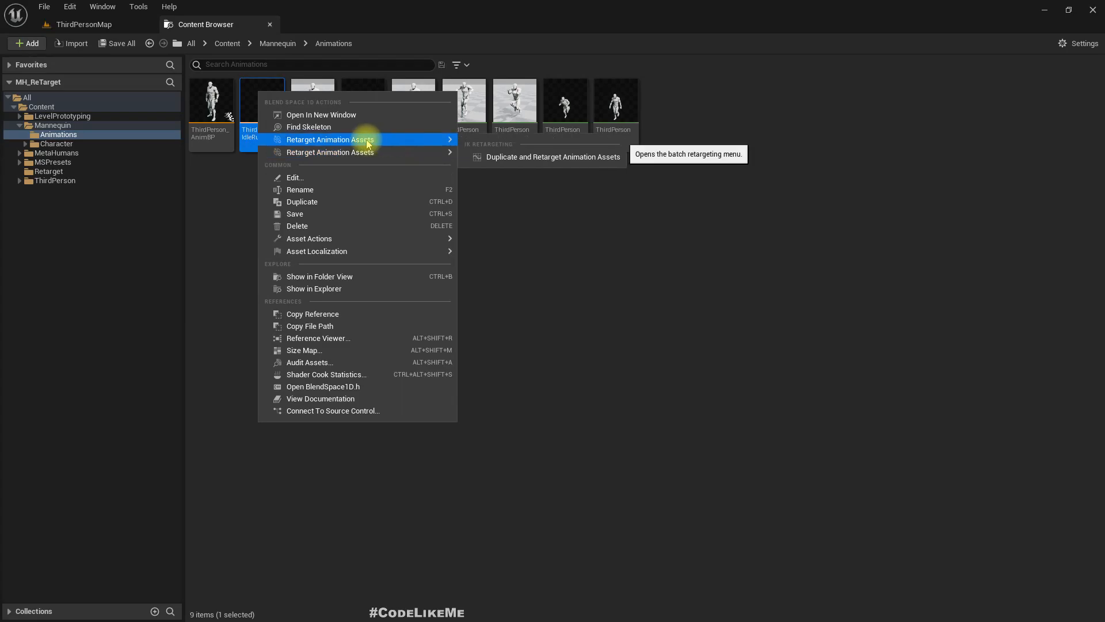
mouse_move(323, 148)
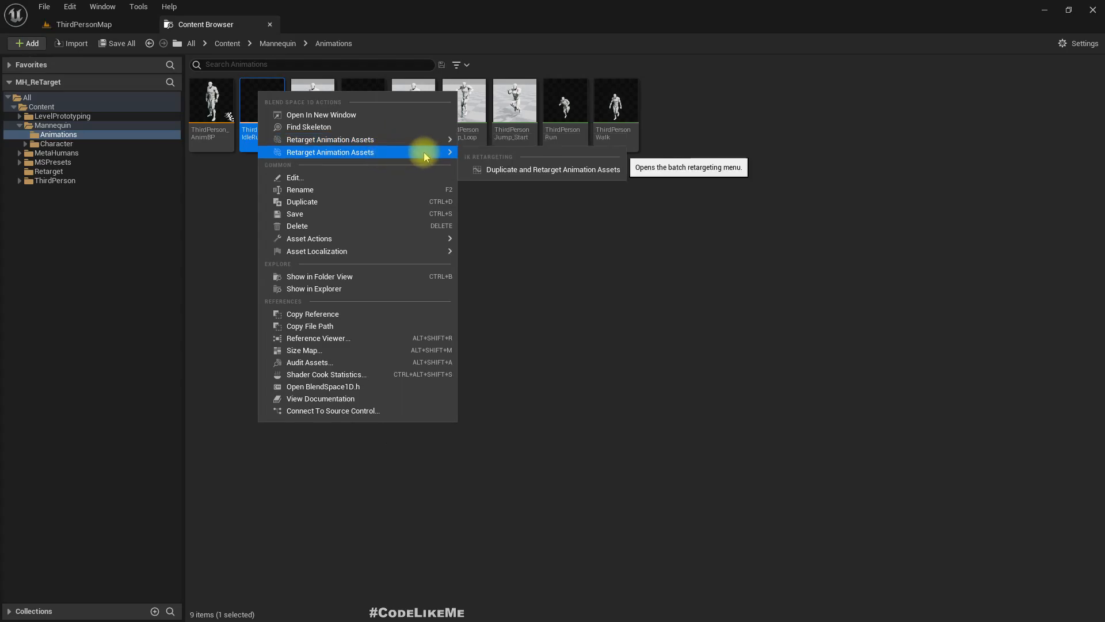
click(516, 170)
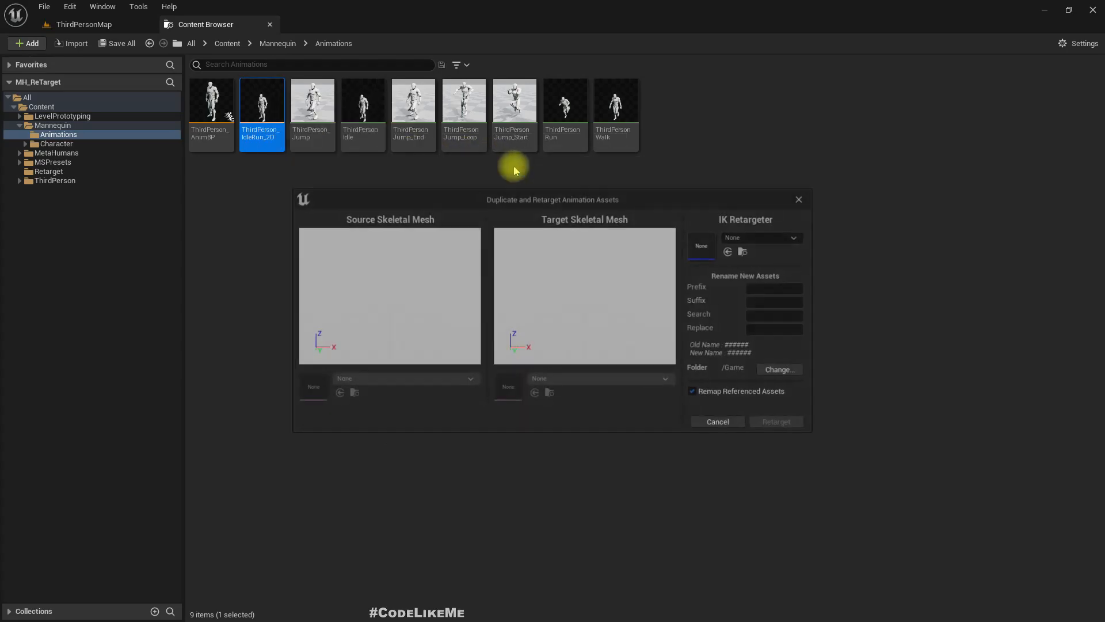
click(751, 237)
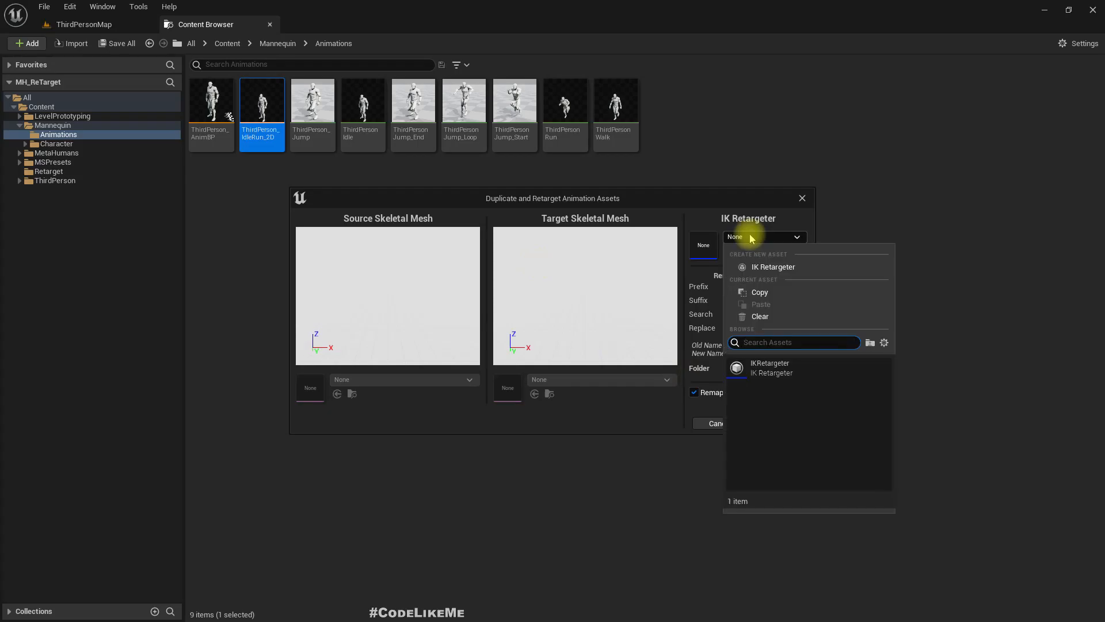
click(761, 368)
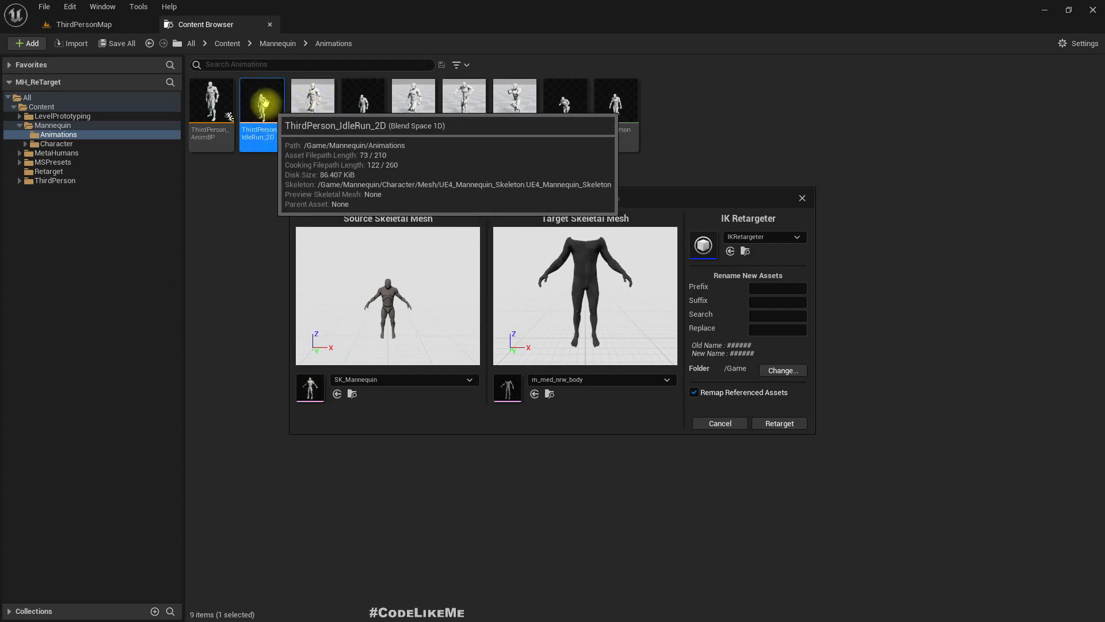
- Set the export folder to /Game/Retarget and retarget the blend space with referenced assets remapped
click(776, 370)
click(471, 297)
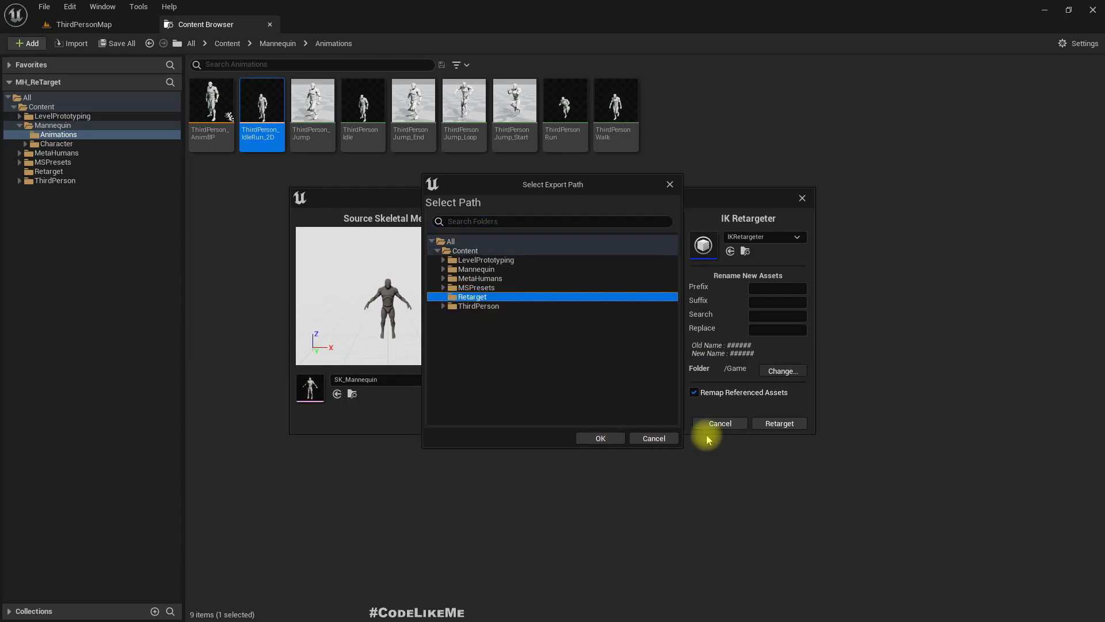
click(602, 439)
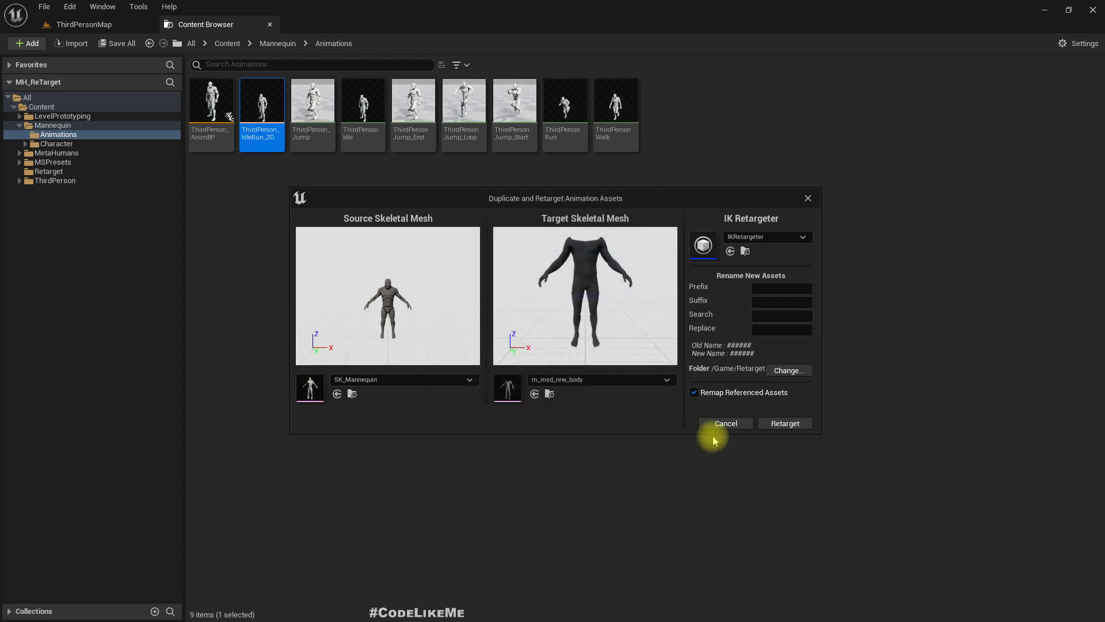
click(781, 422)
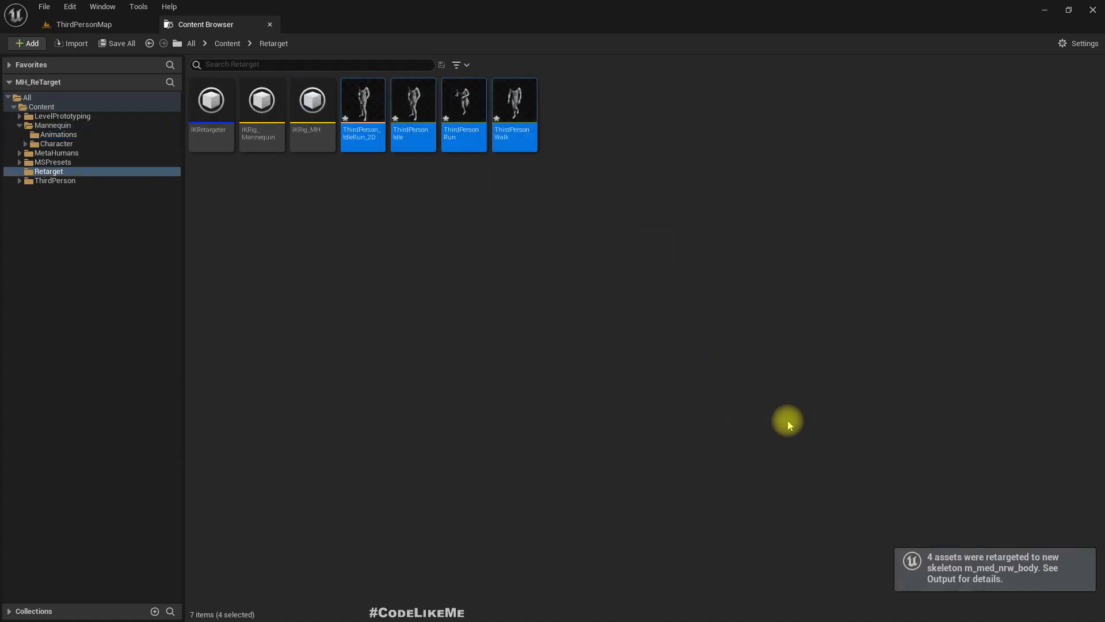
- Inspect the retargeted ThirdPerson_IdleRun_2D blend space and its samples in the editor, then close it
double_click(363, 102)
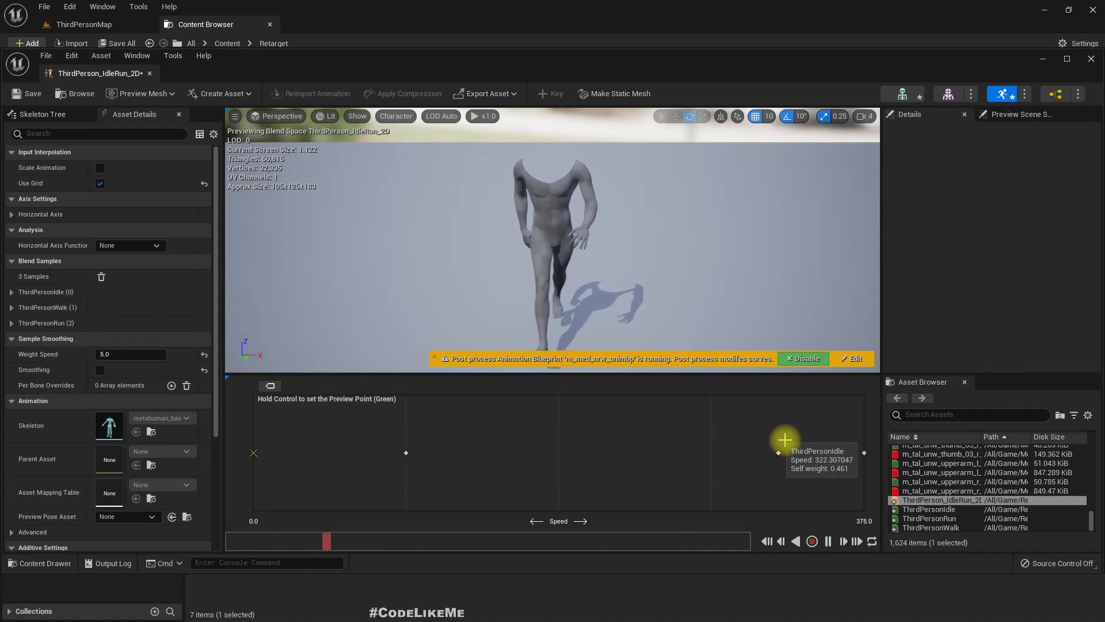
mouse_move(970, 509)
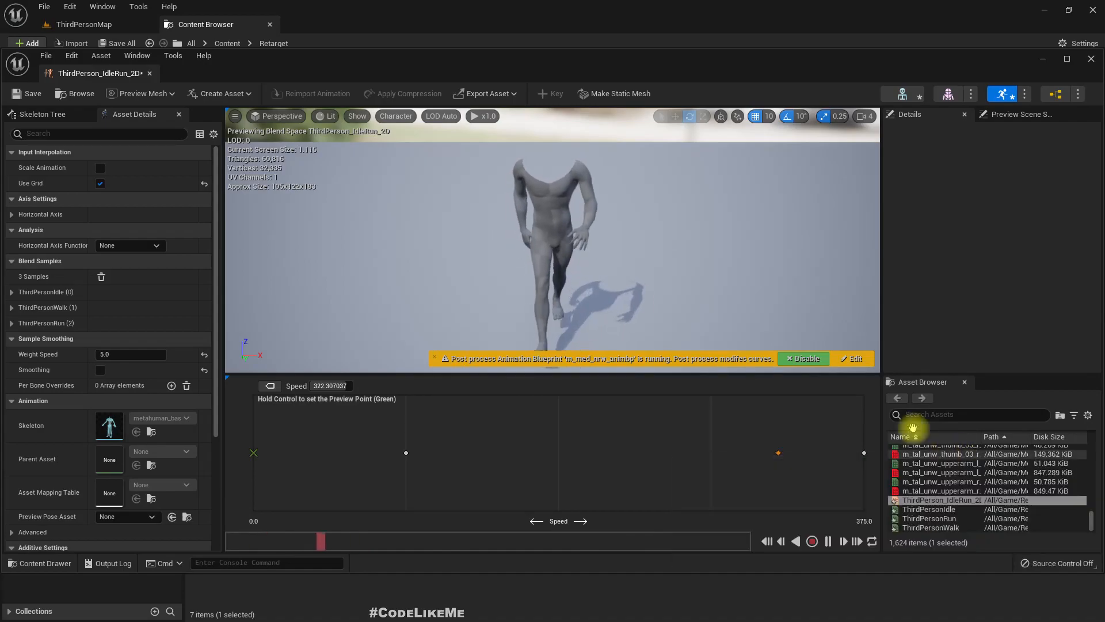
click(149, 73)
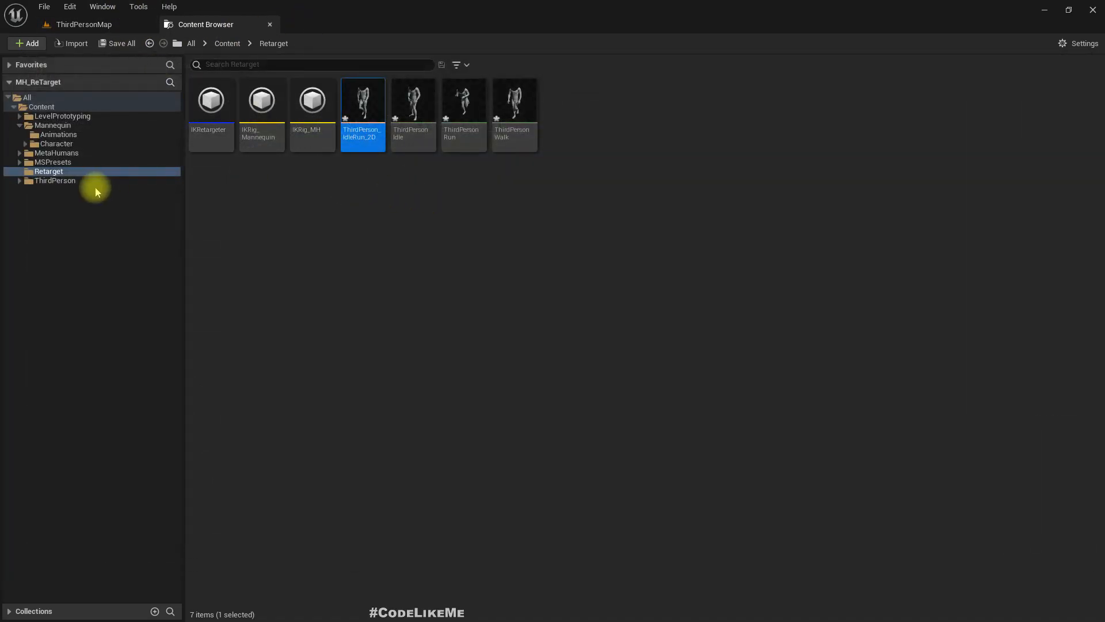
- Start duplicating and retargeting ThirdPersonJump_End, ThirdPersonJump_Loop and ThirdPersonJump_Start together from Mannequin/Animations
click(51, 136)
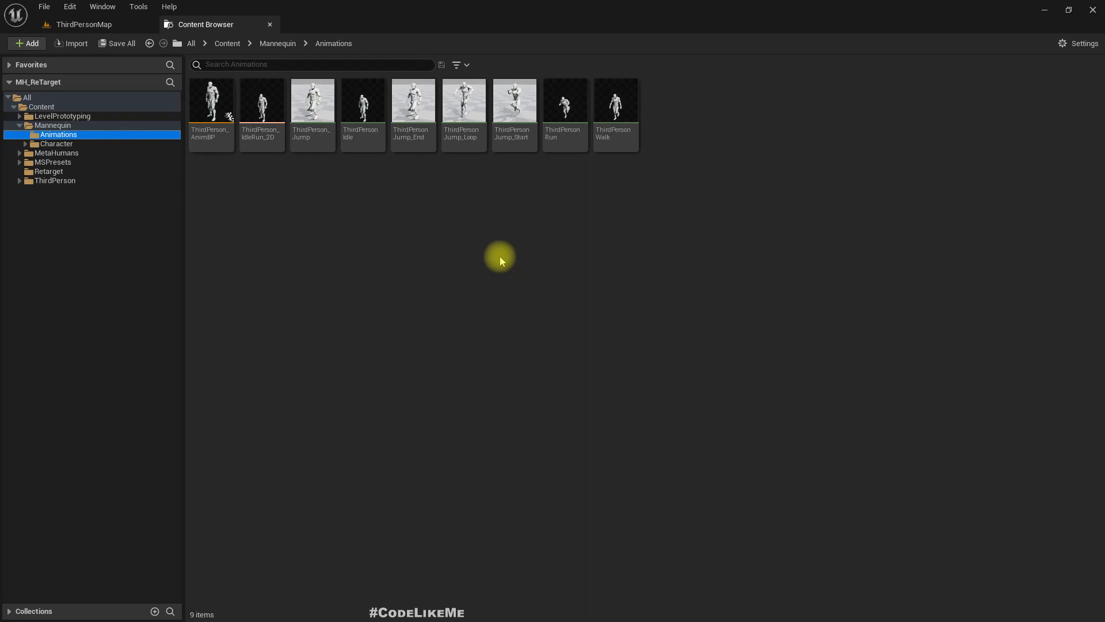
click(603, 118)
click(570, 118)
click(410, 115)
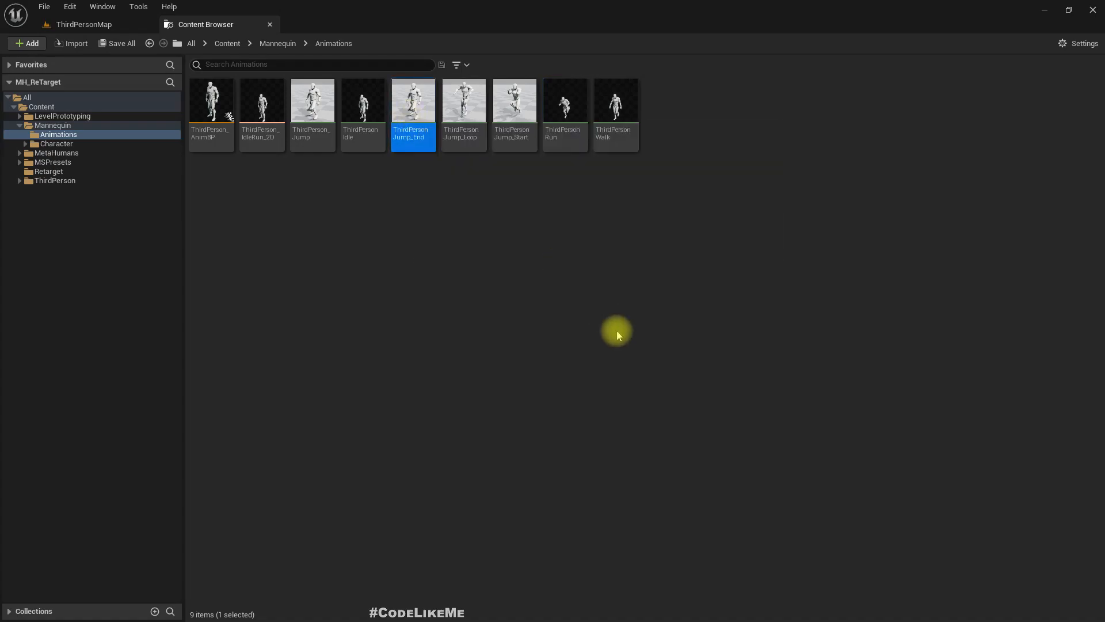
ctrl+click(518, 126)
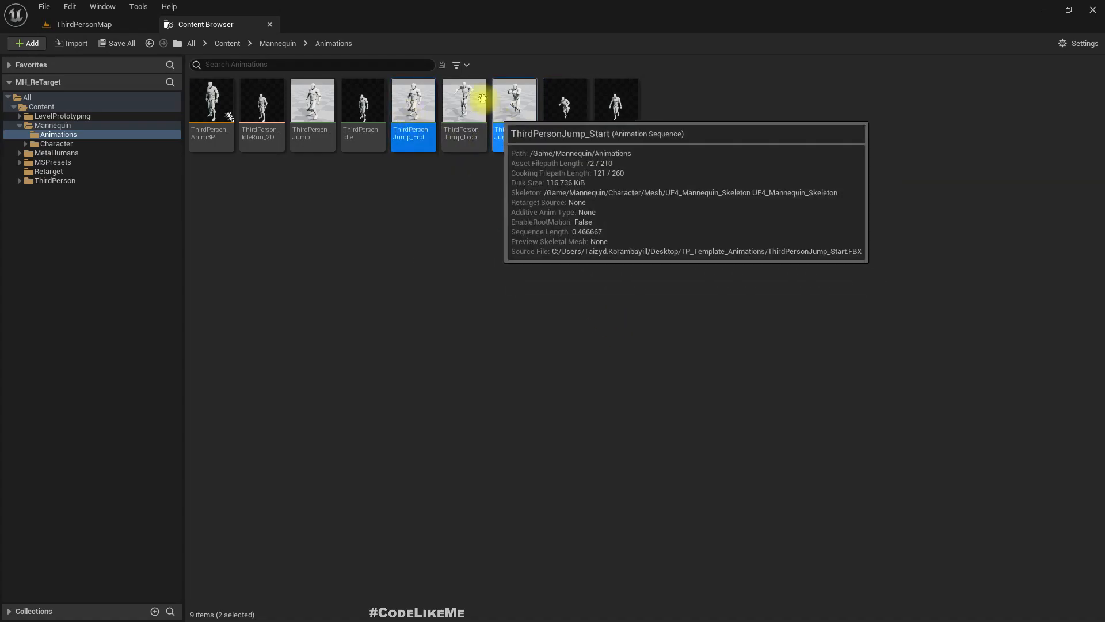
ctrl+click(471, 93)
right_click(454, 101)
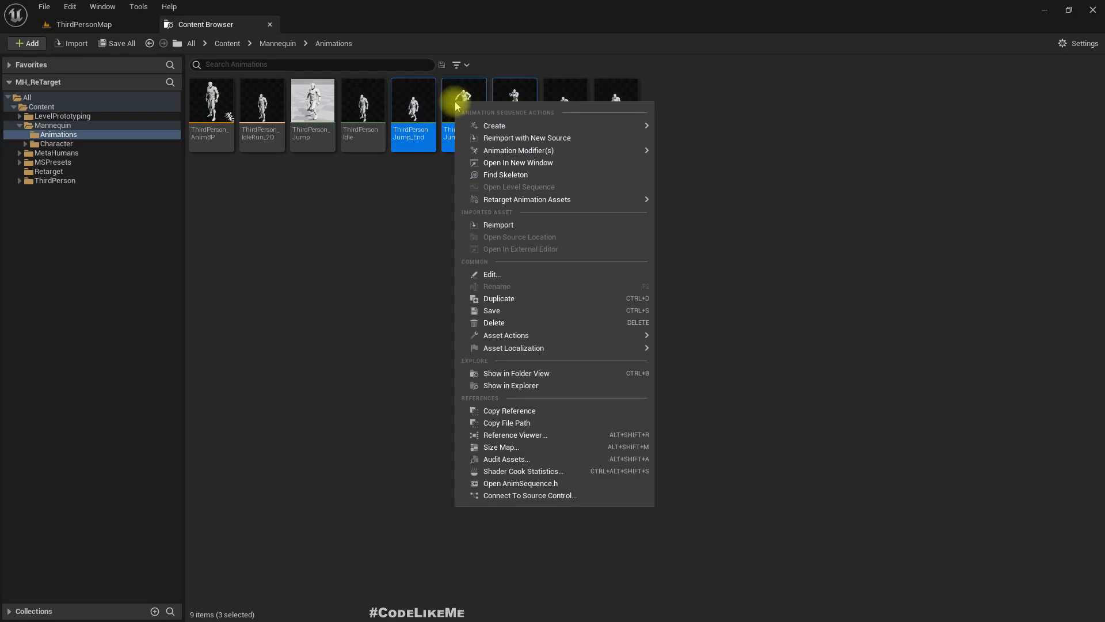
mouse_move(596, 151)
mouse_move(601, 199)
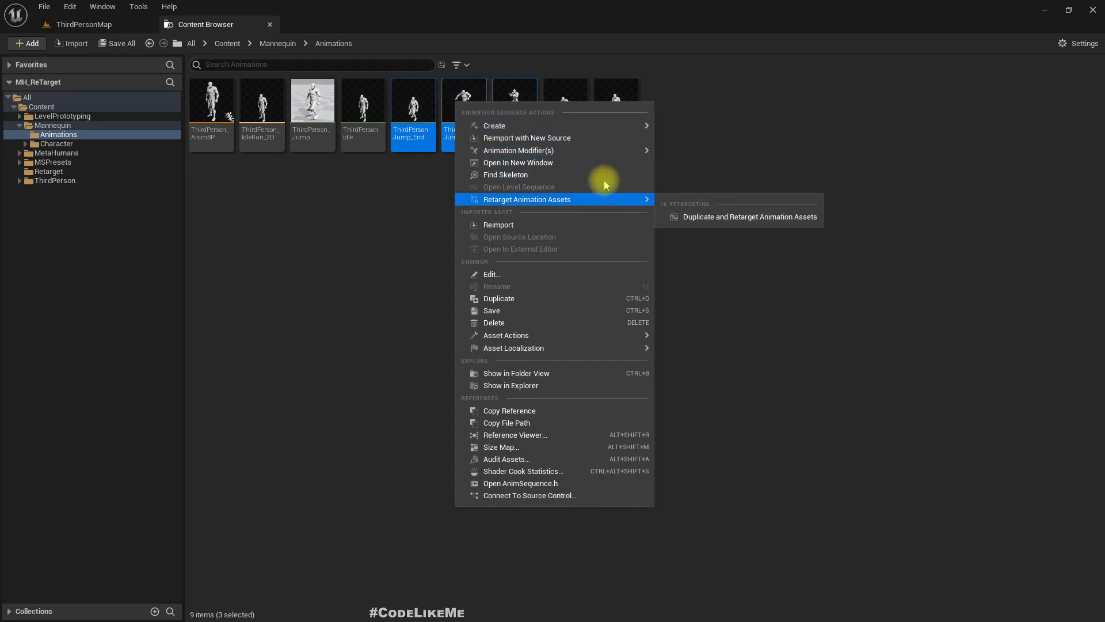
click(714, 222)
- Retarget the three jump animations with IKRetargeter into the /Game/Retarget folder, with referenced assets remapped
click(745, 245)
click(797, 368)
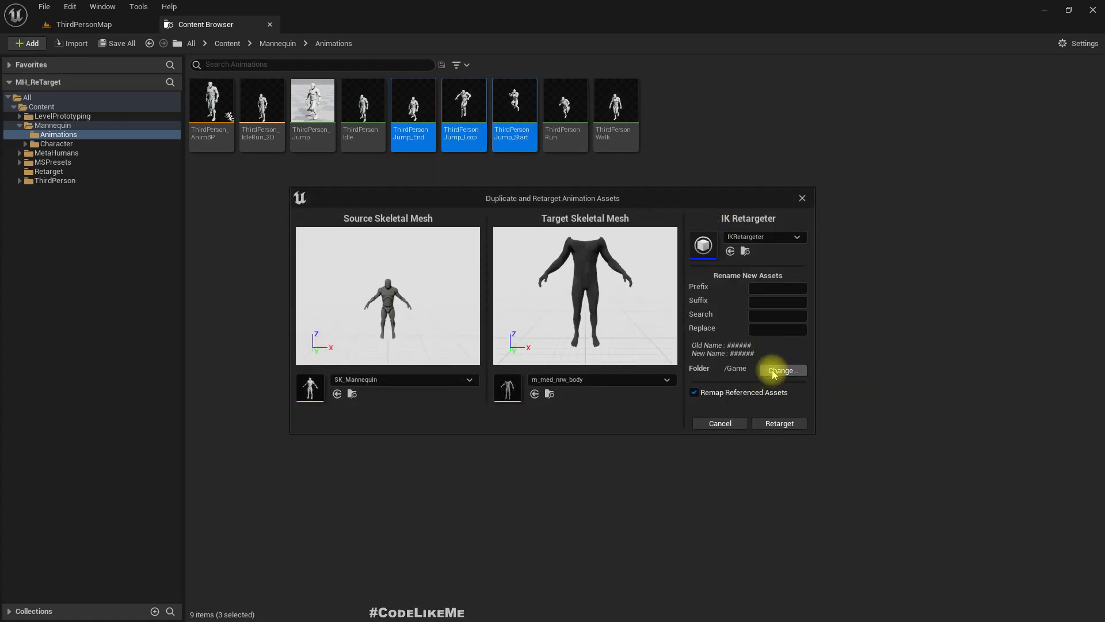
click(774, 371)
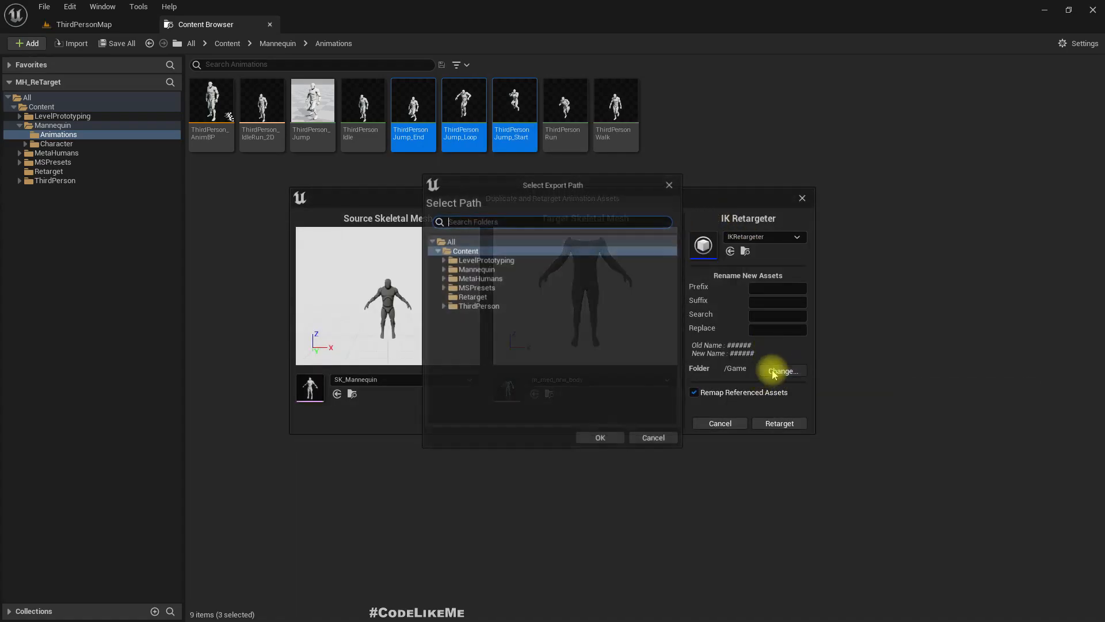
click(473, 297)
click(600, 439)
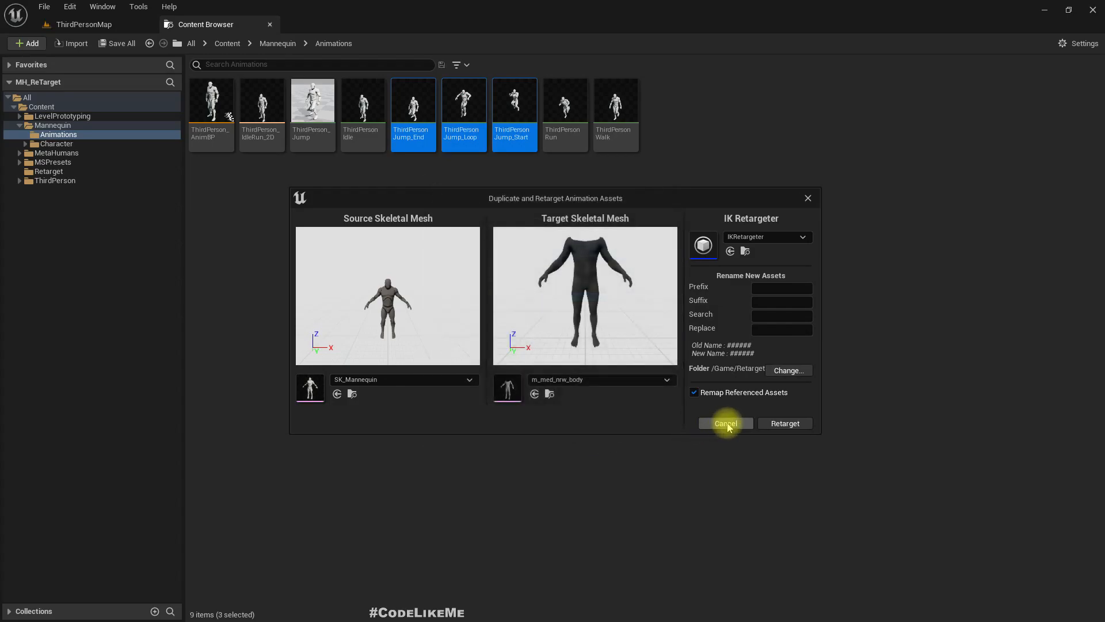
click(788, 424)
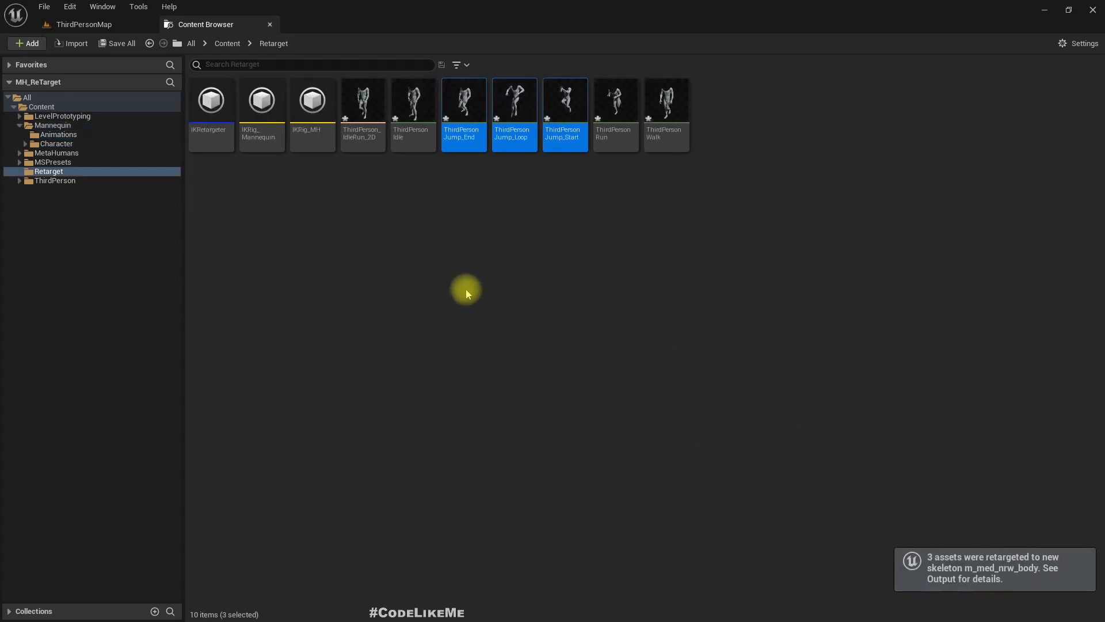
click(465, 289)
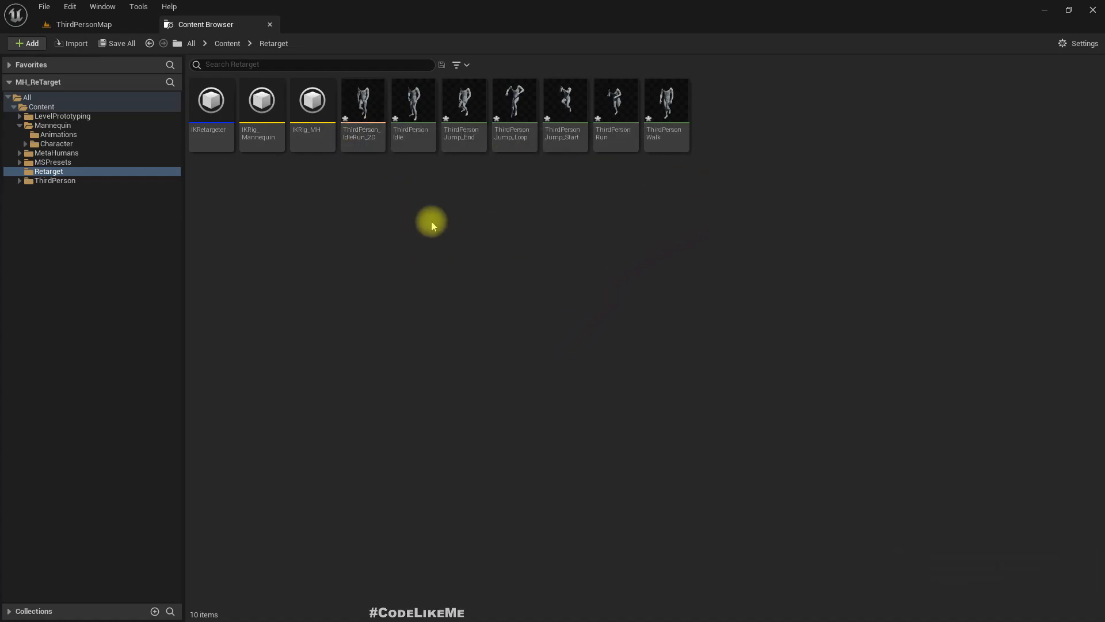
- Open ThirdPerson_AnimBP from Mannequin/Animations and dock its editor beside the Content Browser
click(58, 135)
click(218, 106)
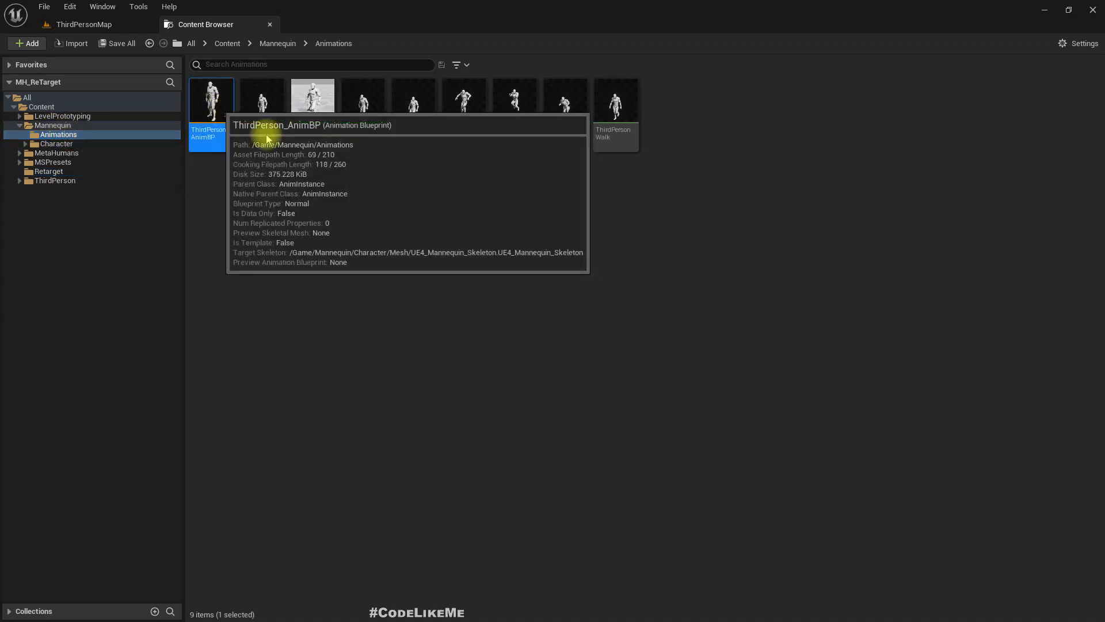
double_click(221, 107)
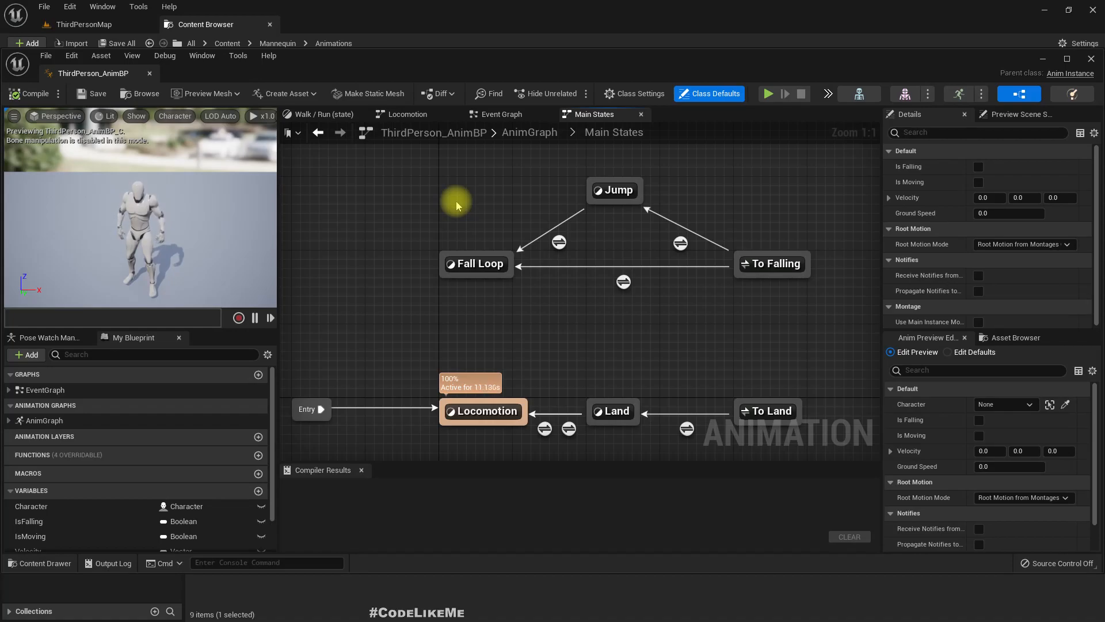
drag(112, 73, 344, 34)
- Copy all states and transitions of the Main States state machine
scroll(562, 263, down, 2)
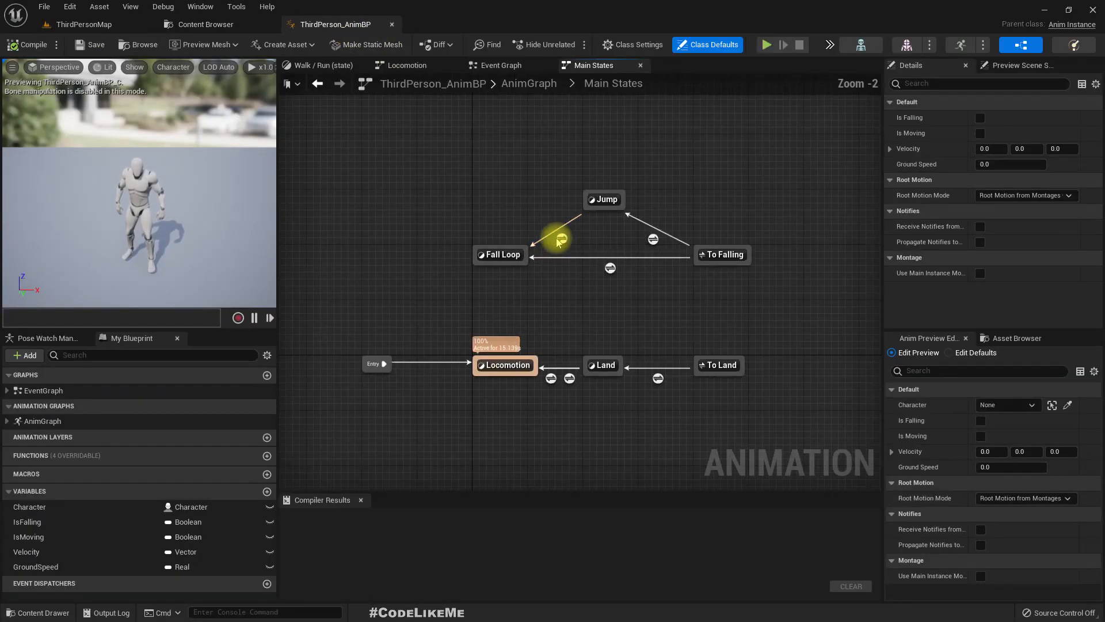
drag(347, 157, 779, 397)
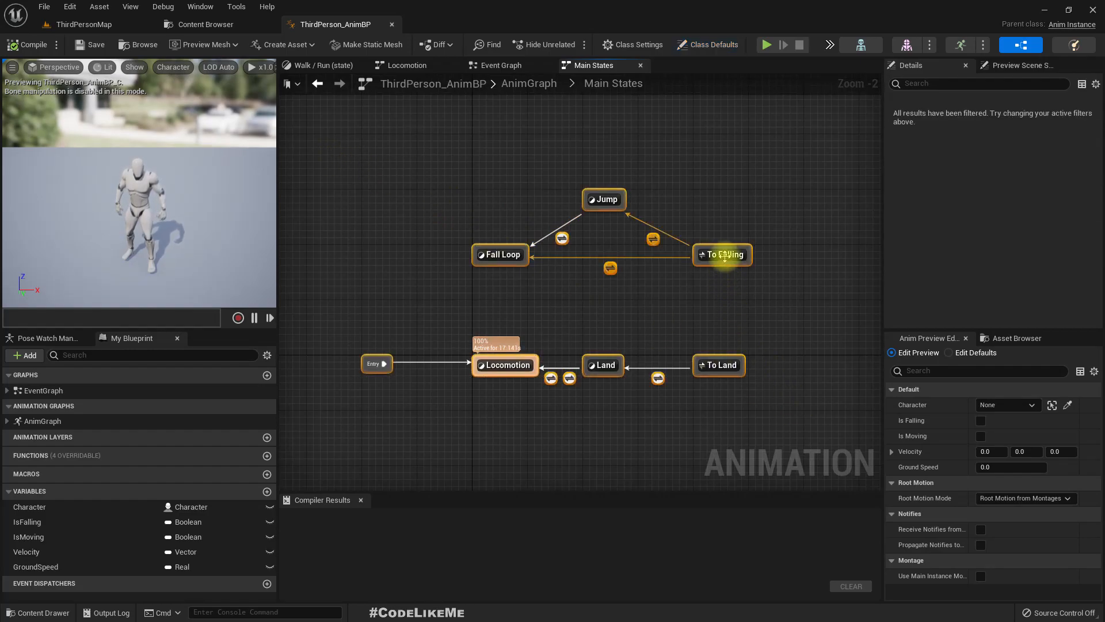
right_click(725, 258)
click(761, 378)
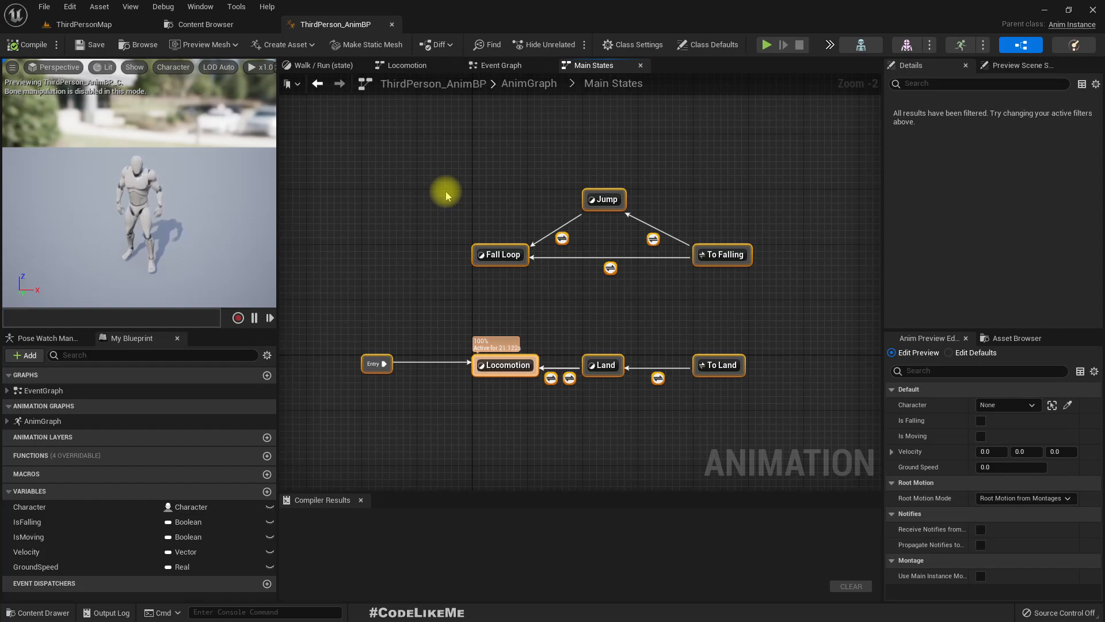
- Go up to the AnimGraph of ThirdPerson_AnimBP and copy all of its nodes
click(528, 86)
right_drag(588, 298, 527, 231)
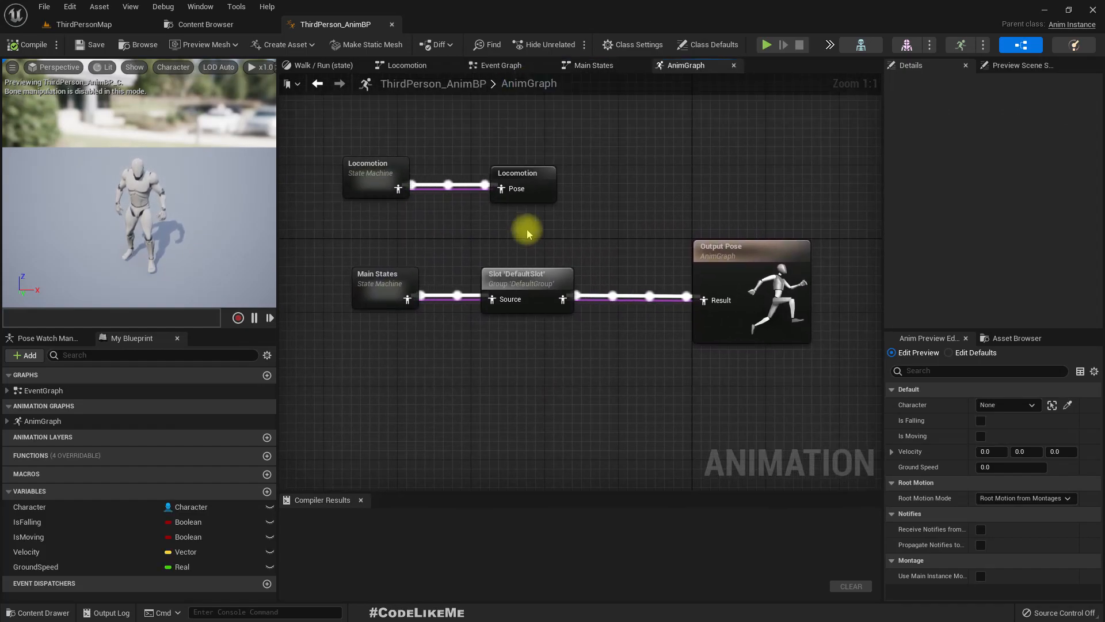
right_drag(451, 237, 494, 227)
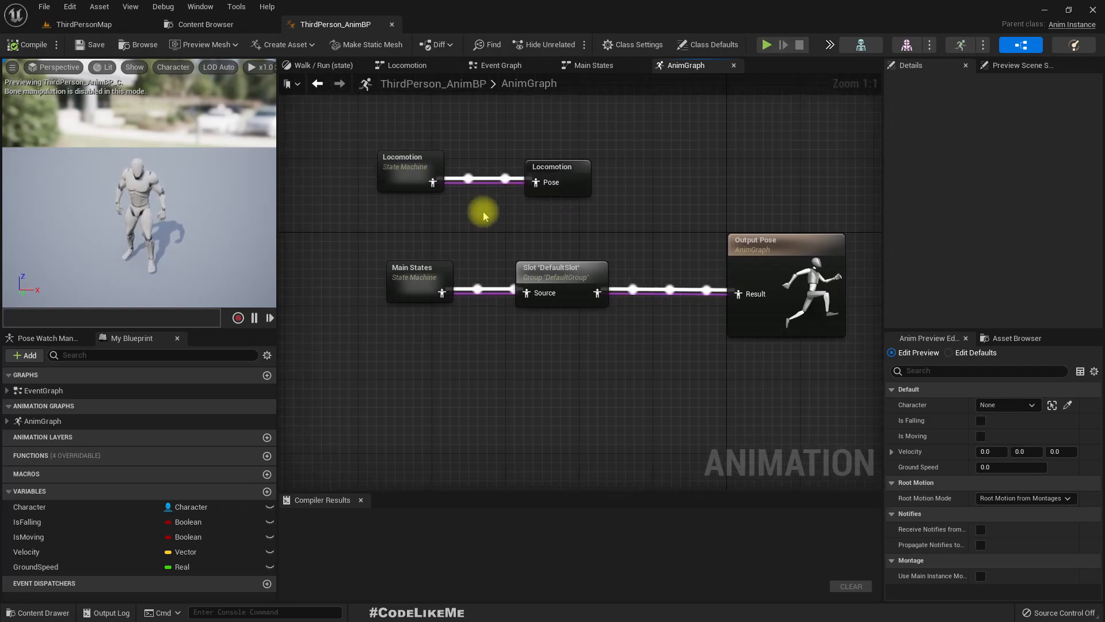
drag(358, 132, 772, 399)
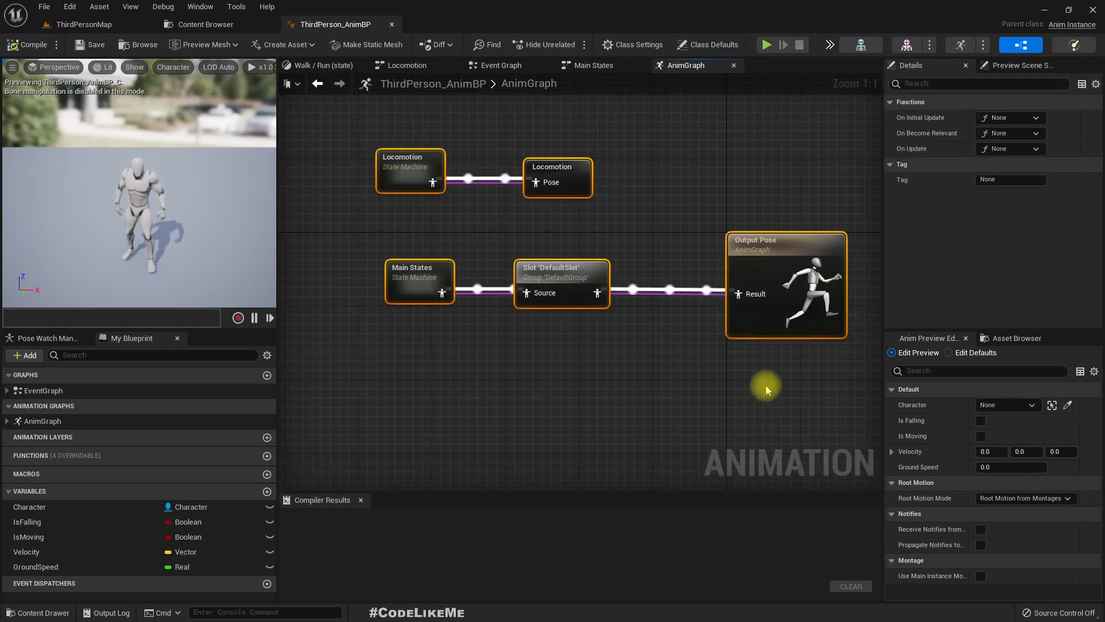
right_click(561, 275)
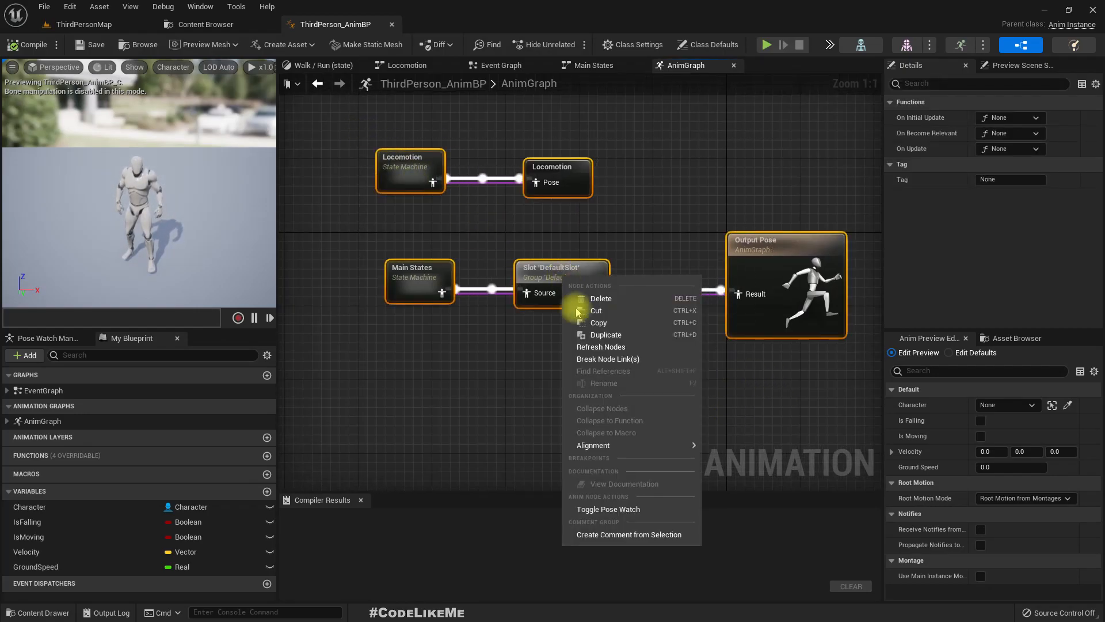
click(603, 322)
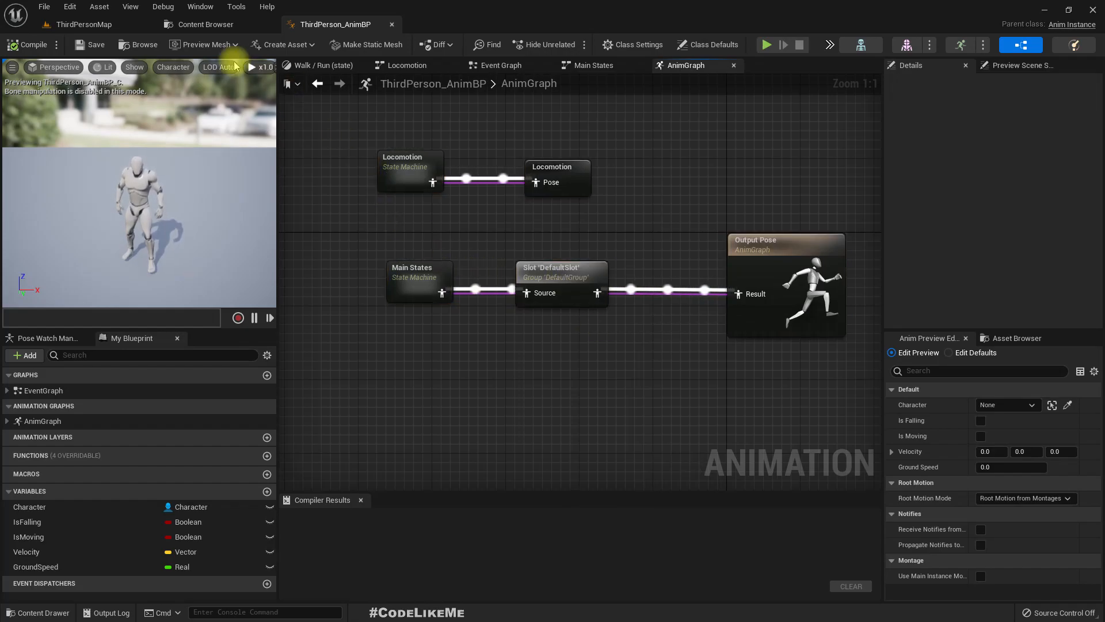
- Return to the Content Browser and show the Retarget folder's assets
click(168, 24)
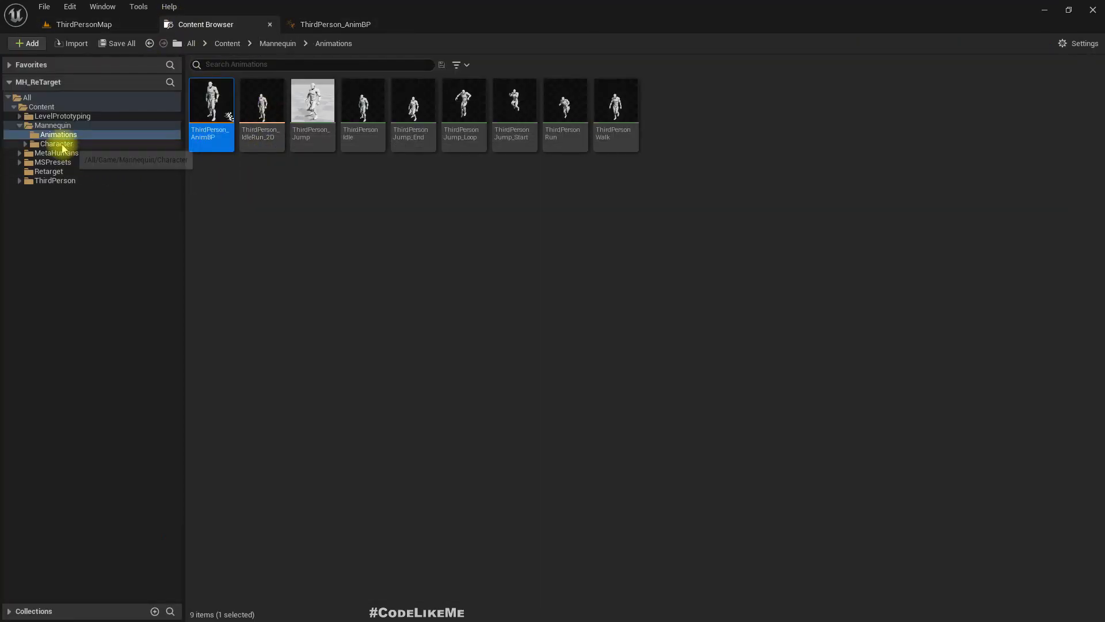
click(49, 153)
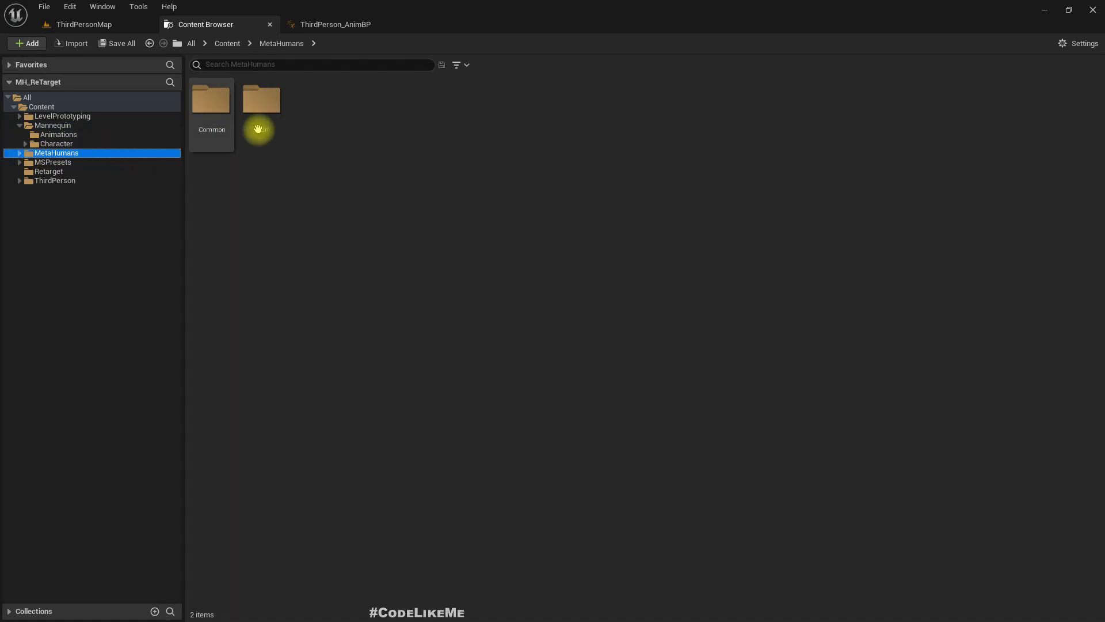
click(49, 171)
right_click(366, 104)
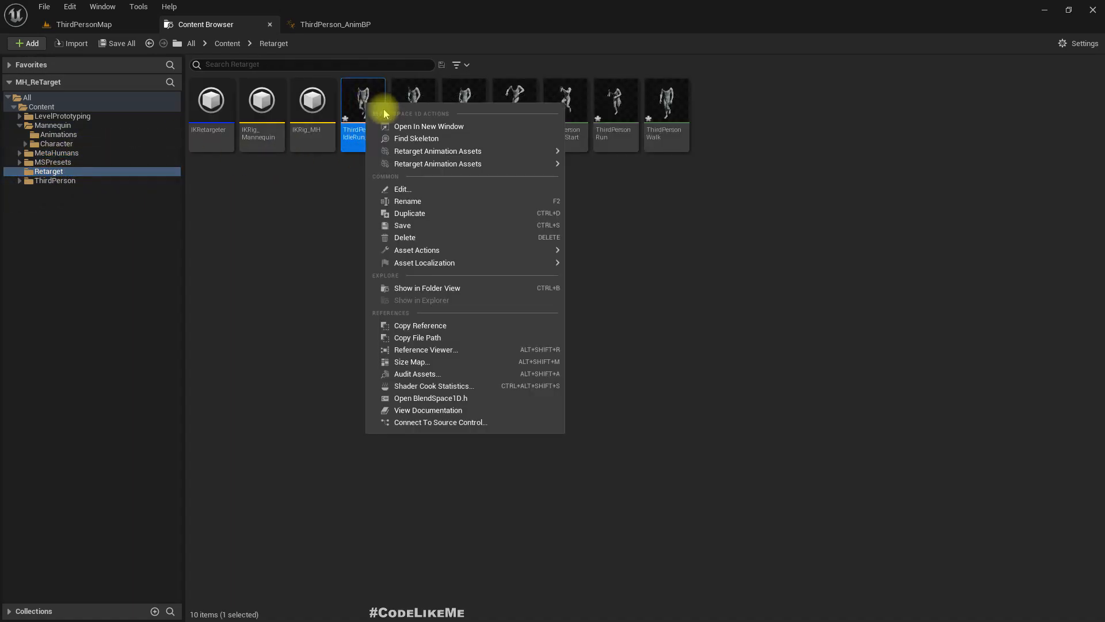
mouse_move(499, 168)
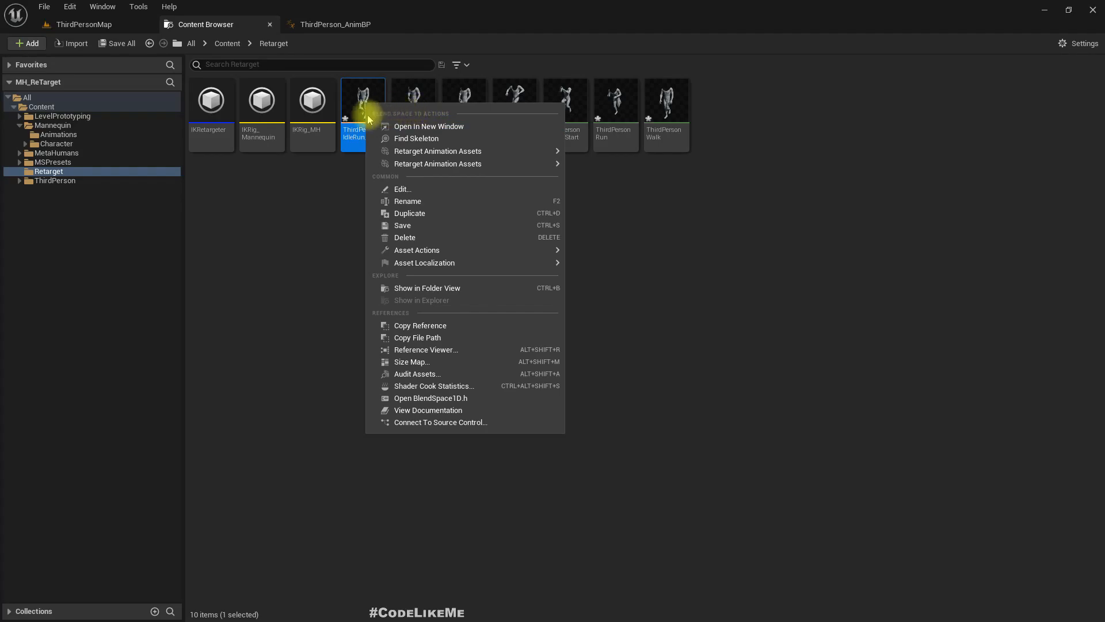
click(827, 216)
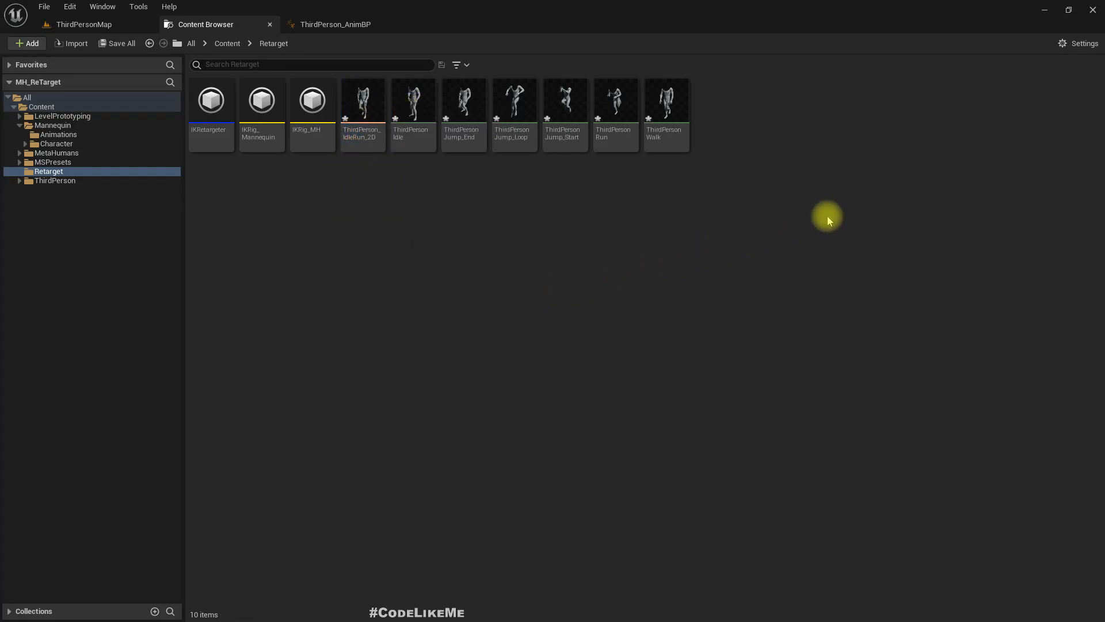
right_click(406, 103)
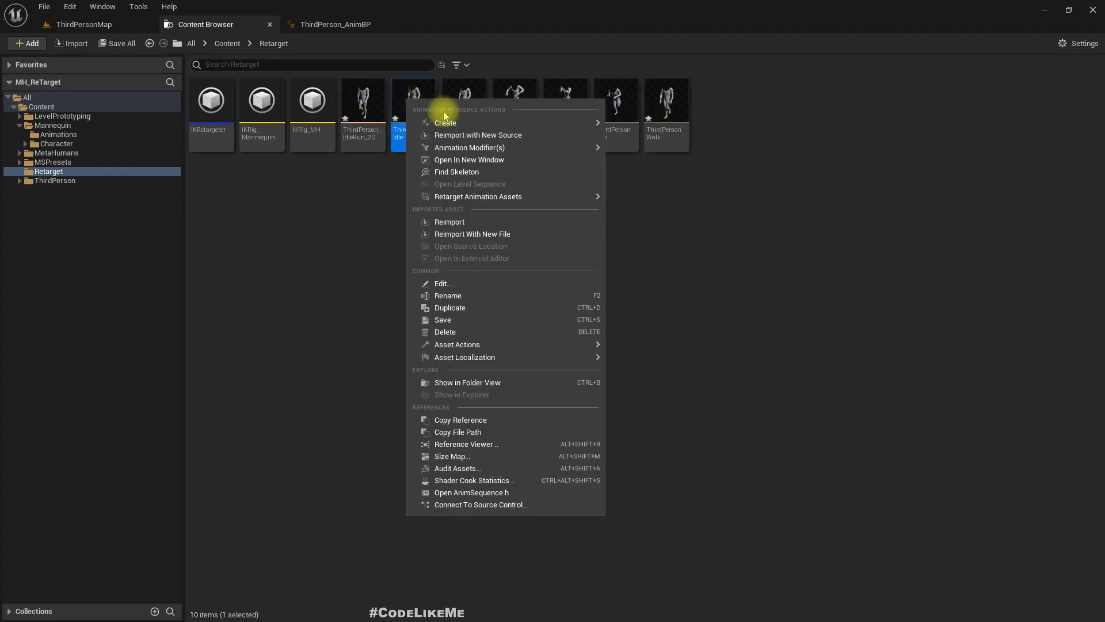
mouse_move(496, 128)
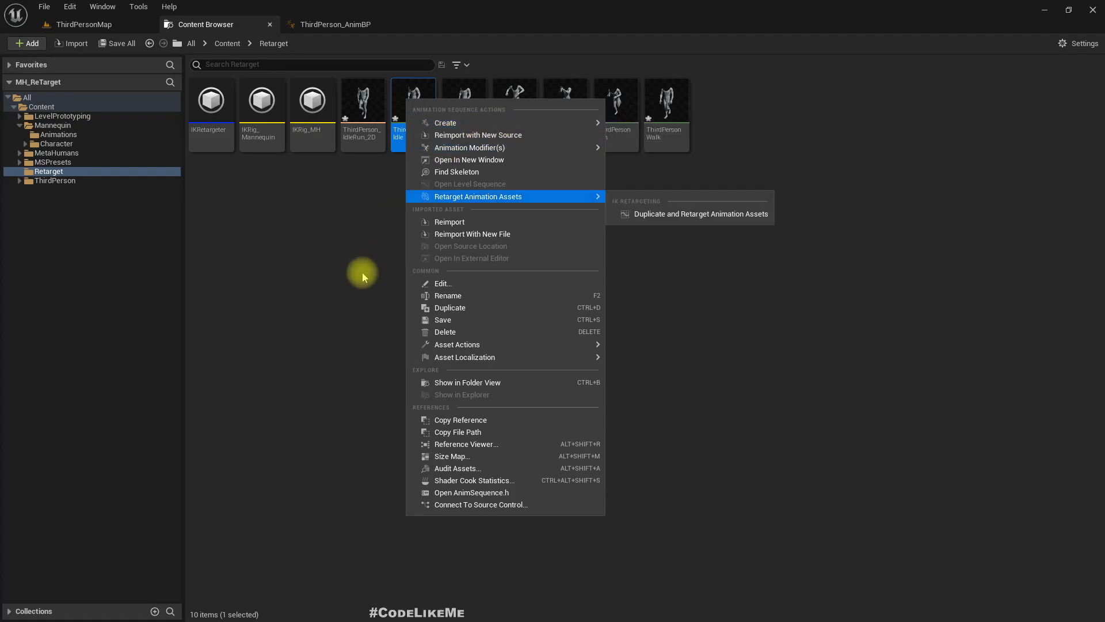
click(321, 249)
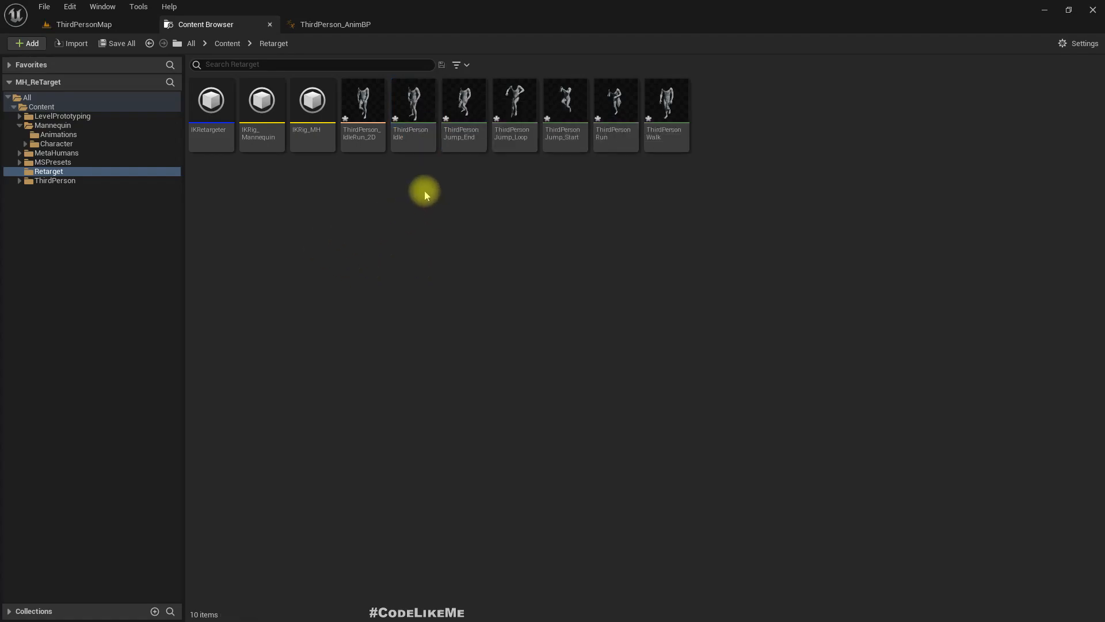
- Create an Animation Blueprint for metahuman_base_skel in the Retarget folder, name it ABP_Mh and open it
right_click(423, 191)
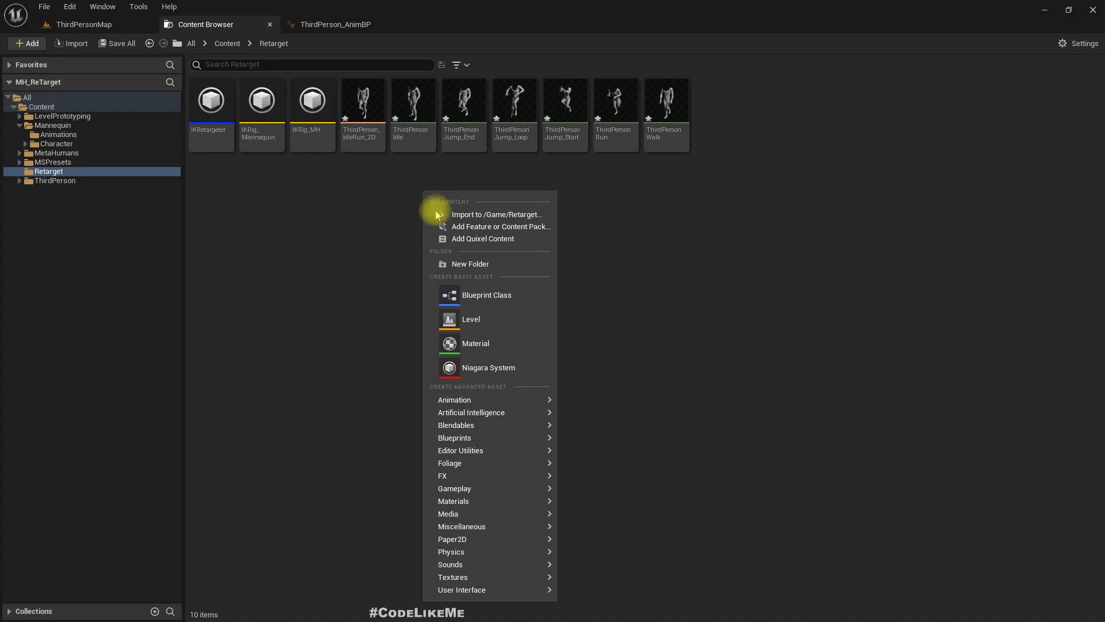
mouse_move(543, 443)
mouse_move(503, 400)
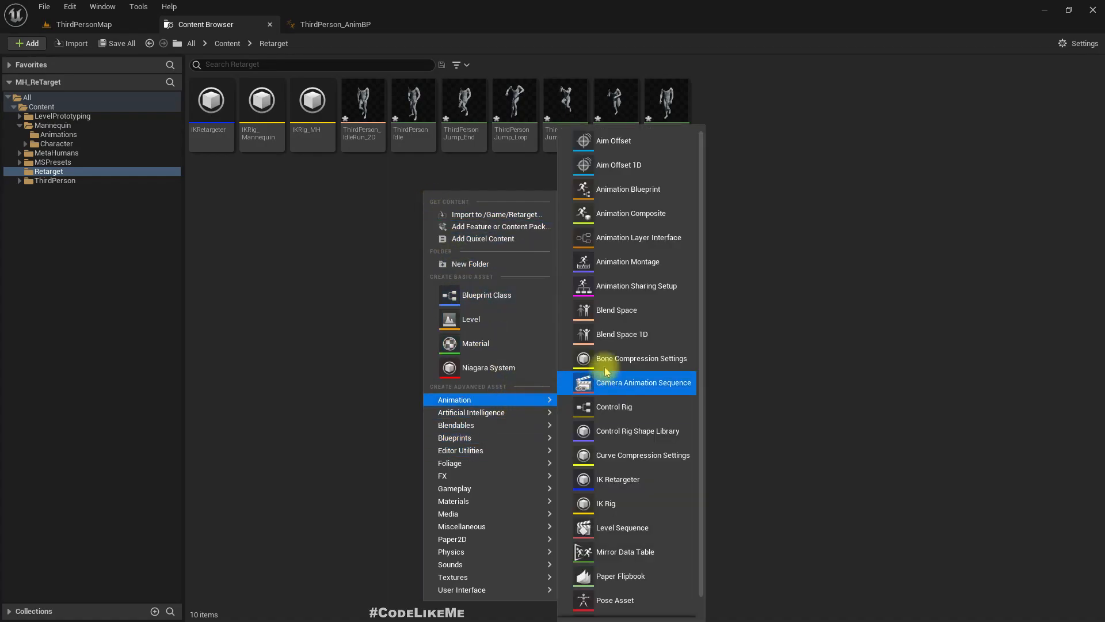
click(622, 189)
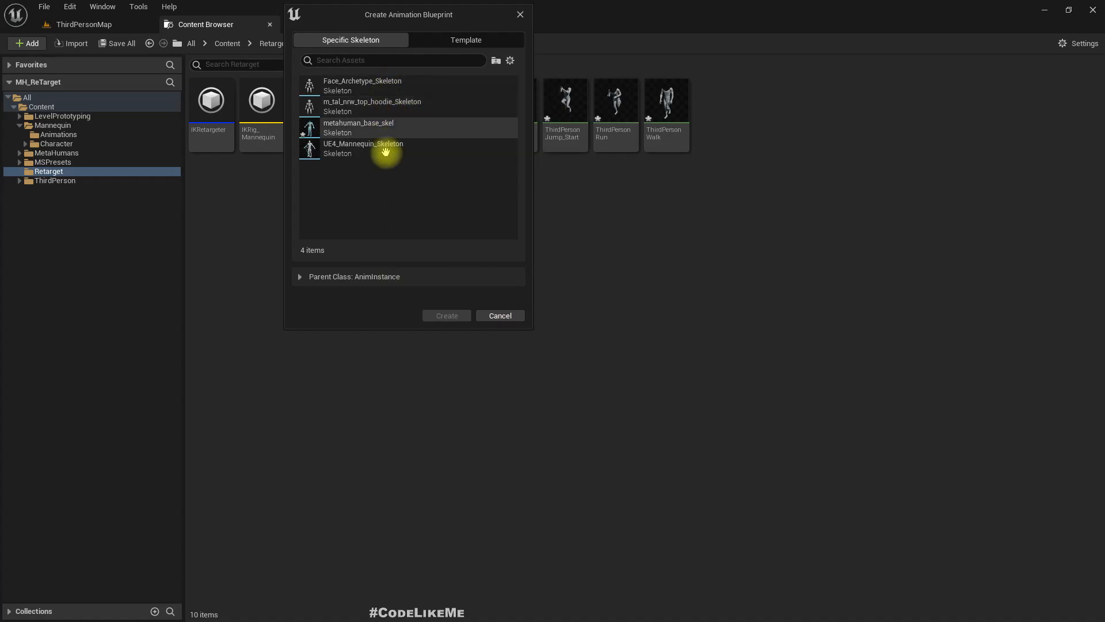
click(390, 127)
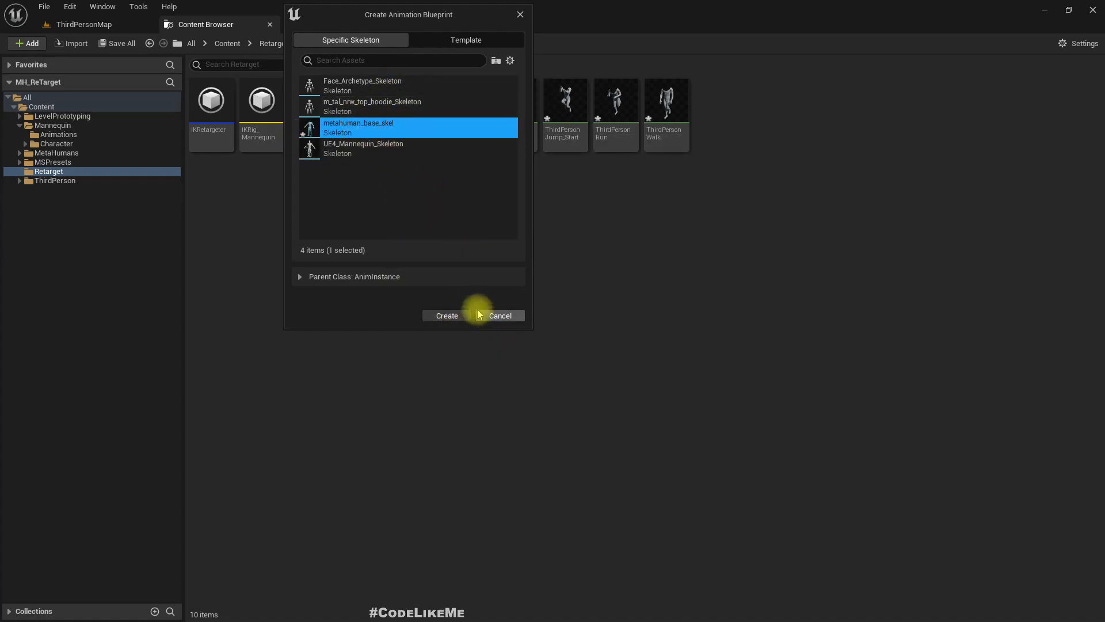
click(446, 315)
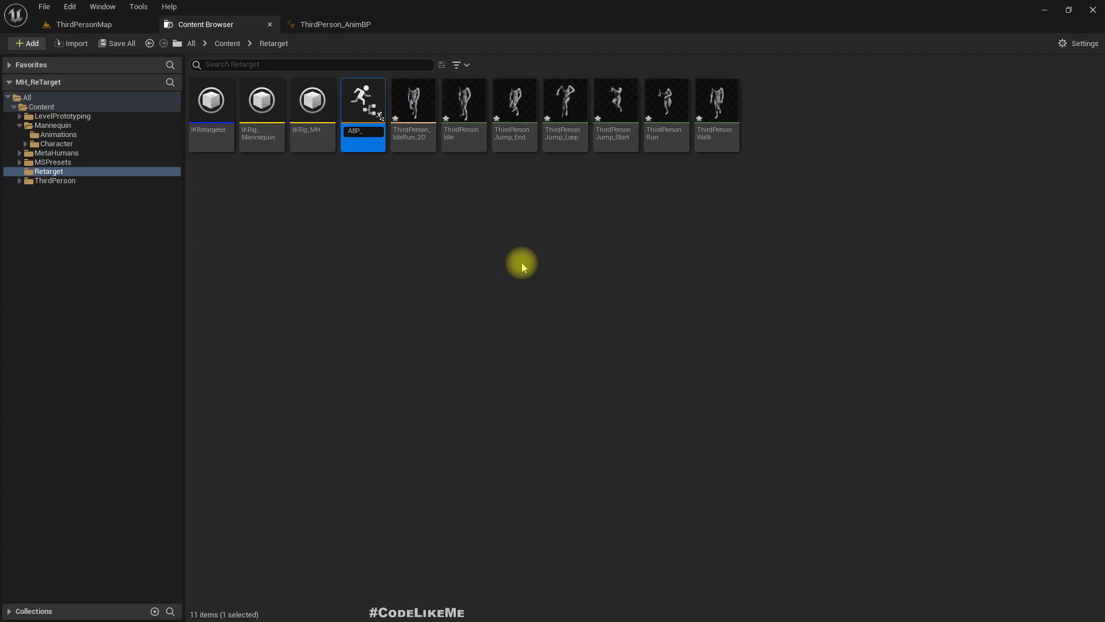
key(Return)
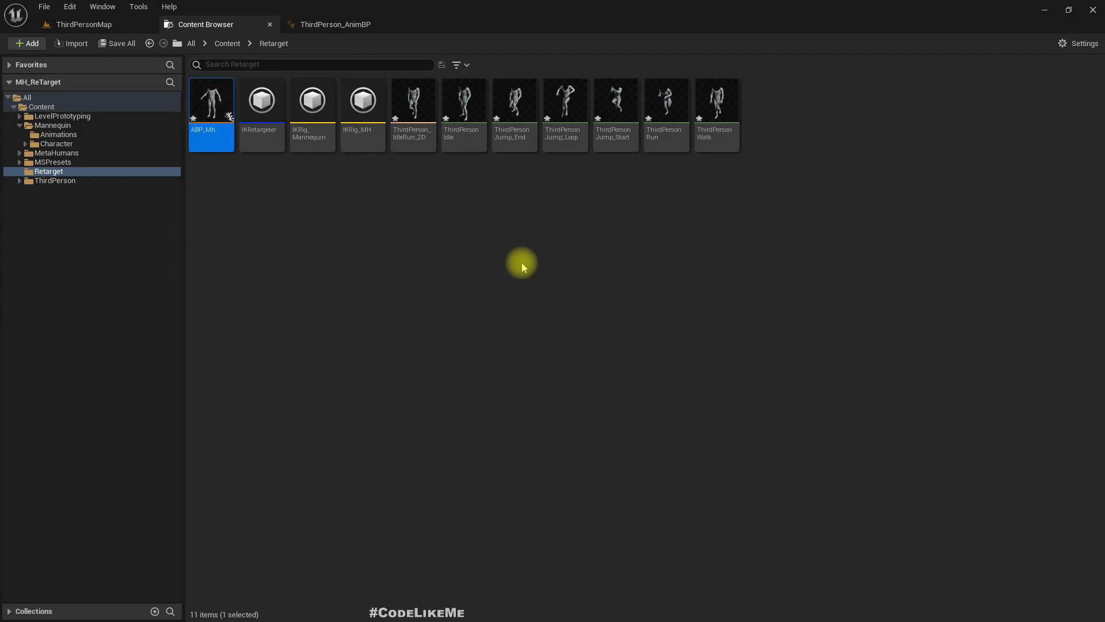
key(Return)
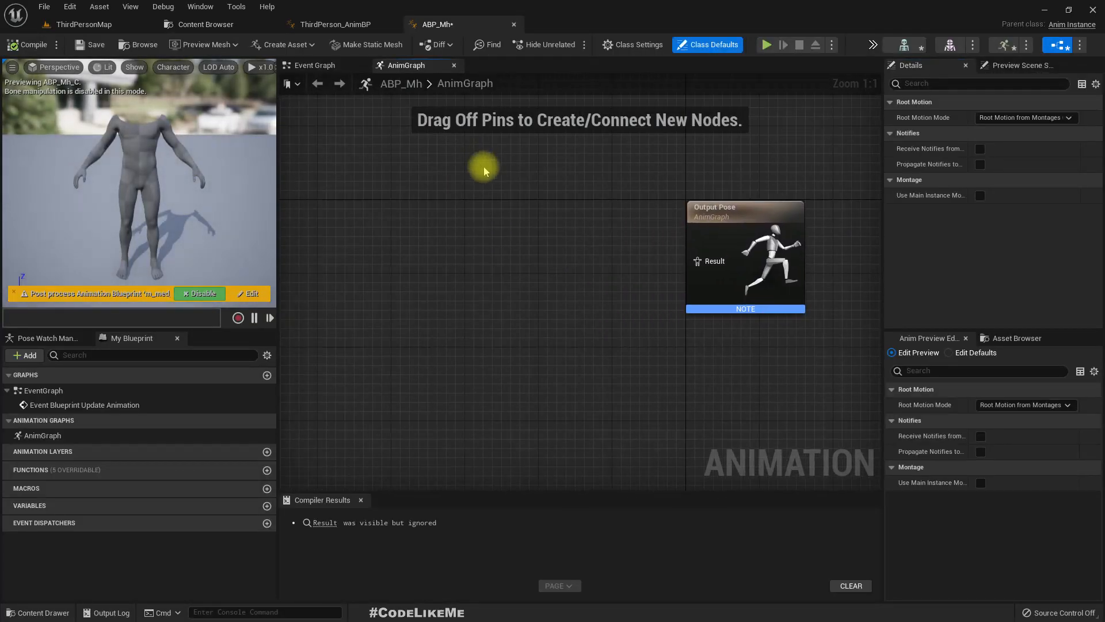
- Paste the copied Locomotion and Main States nodes into ABP_Mh's AnimGraph and connect the Slot 'DefaultSlot' output to the Output Pose result
scroll(463, 187, down, 5)
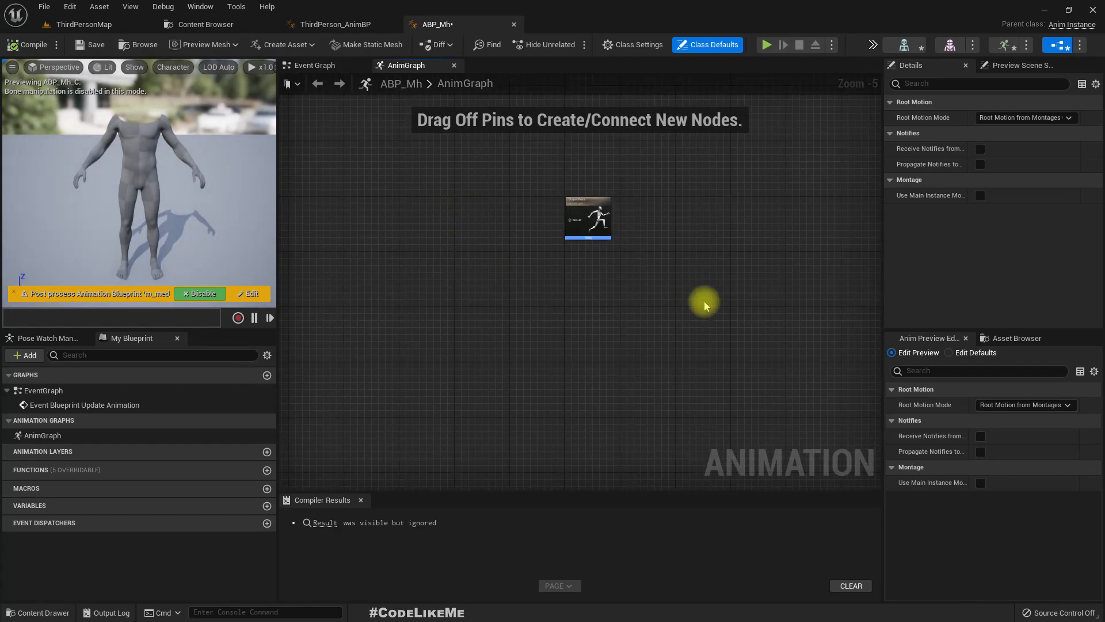
key(ctrl+v)
key(Tab)
scroll(490, 223, up, 5)
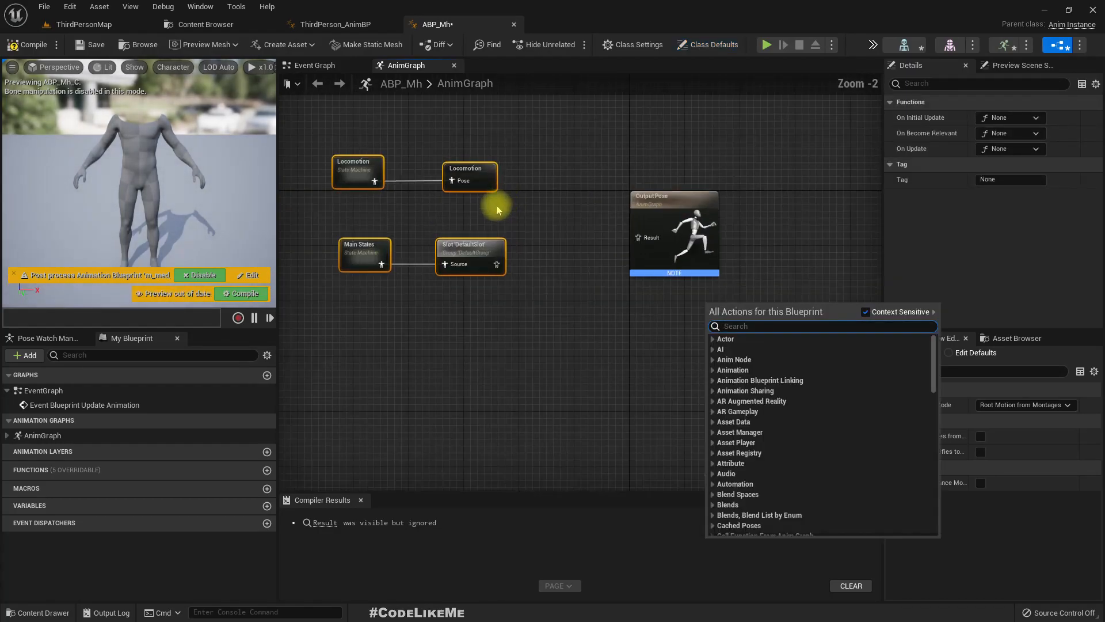
drag(530, 318, 717, 282)
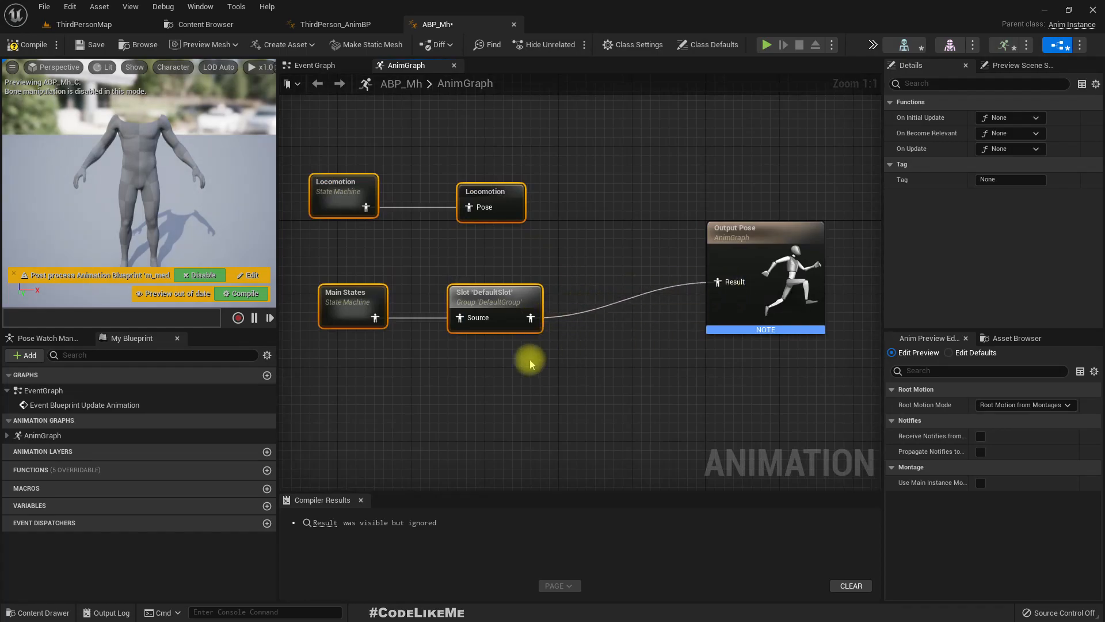
- Open the pasted Locomotion state machine and check its Idle and Walk / Run states
right_drag(530, 362, 587, 390)
double_click(419, 217)
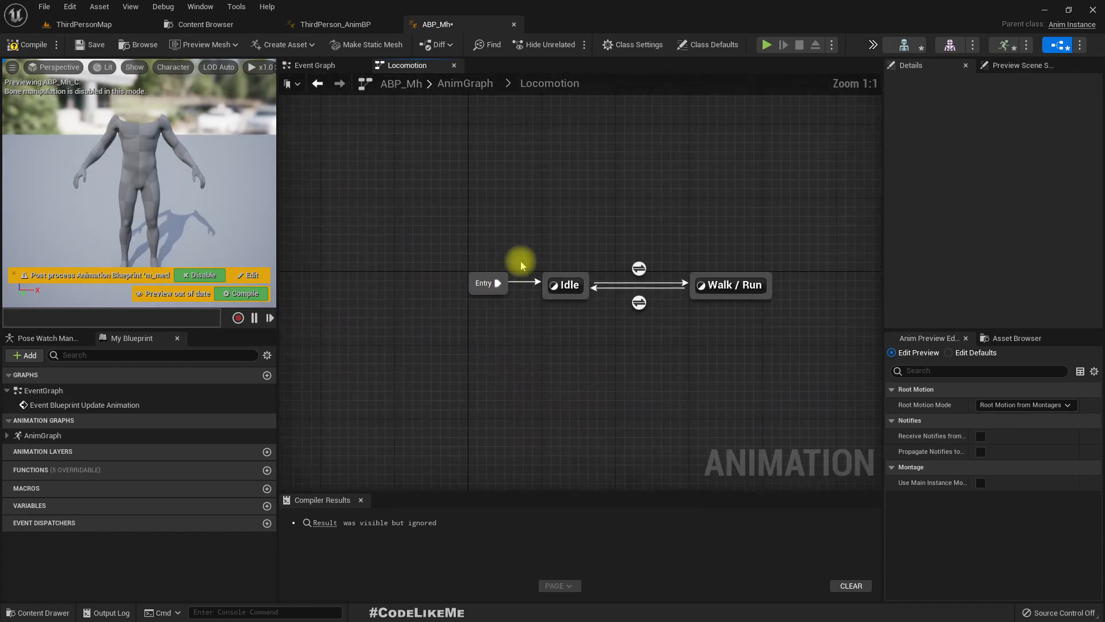
click(559, 282)
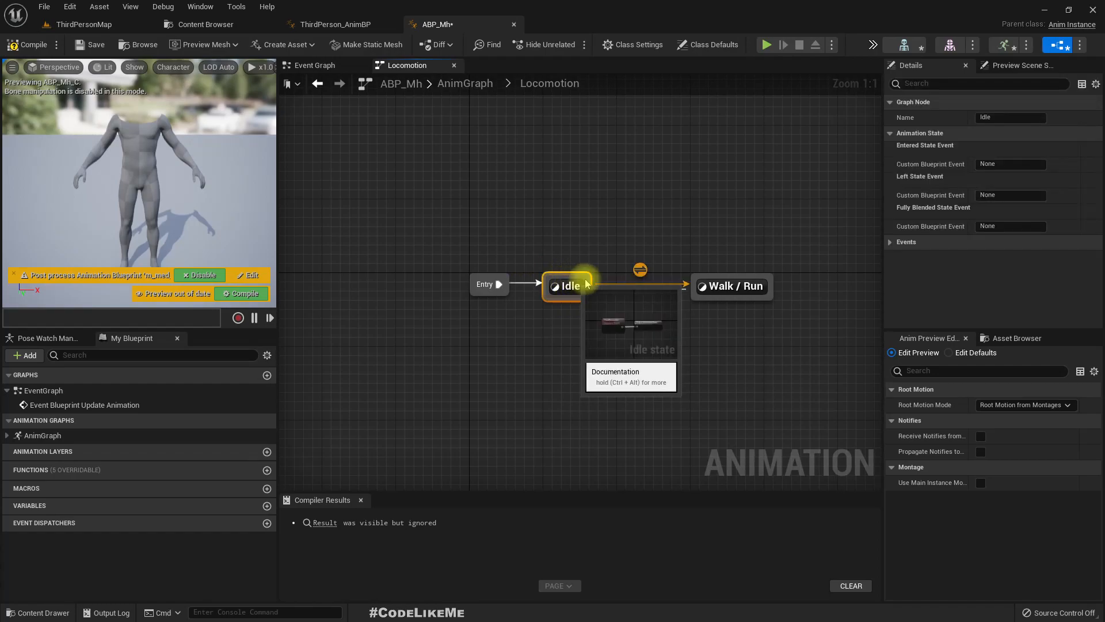
click(729, 286)
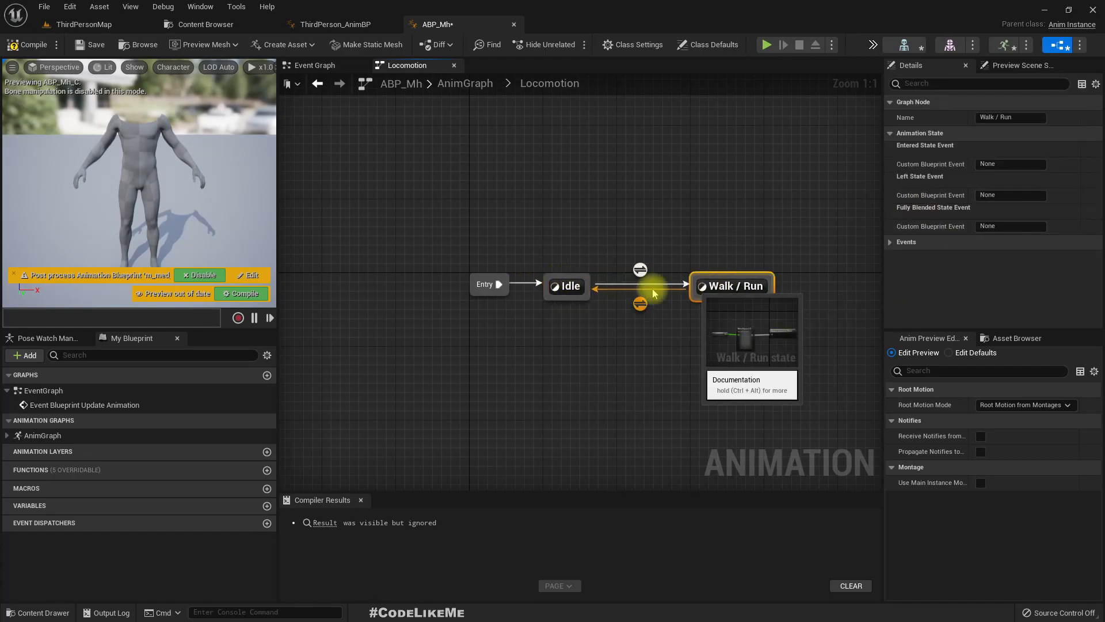
click(581, 283)
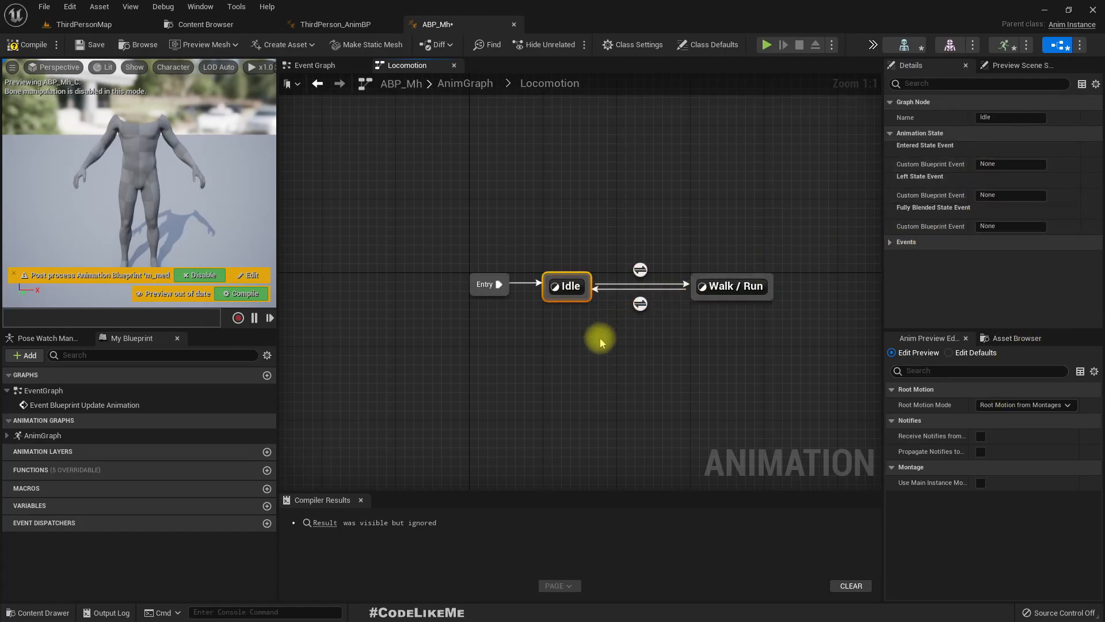
click(570, 285)
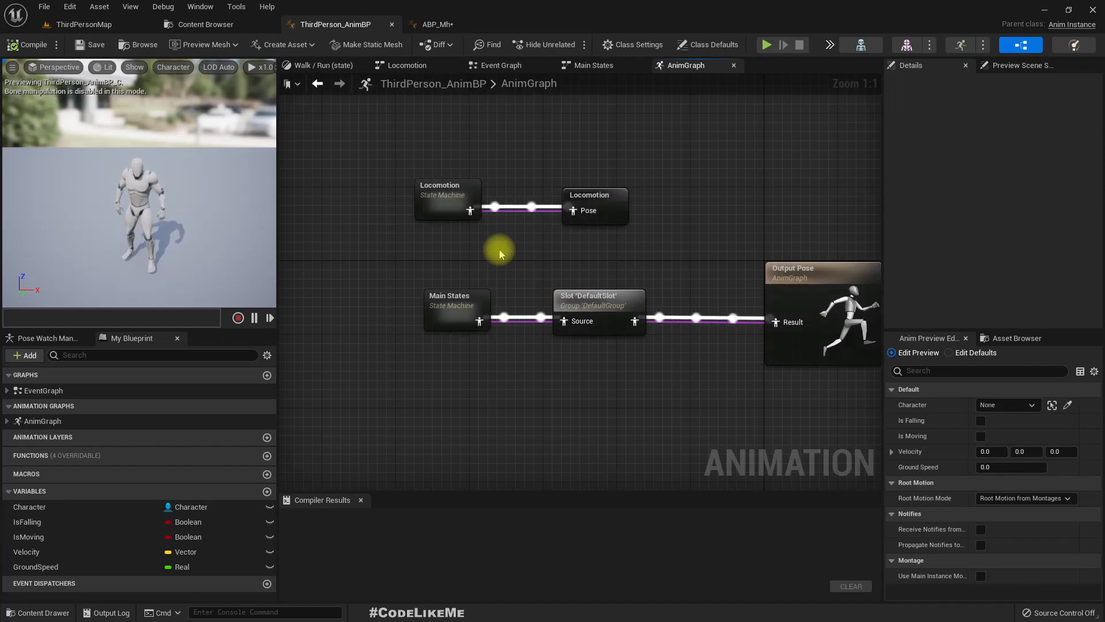
- In ThirdPerson_AnimBP, open the Locomotion machine's Walk / Run state and examine the blend samples of the BlendSpace1D node
double_click(424, 191)
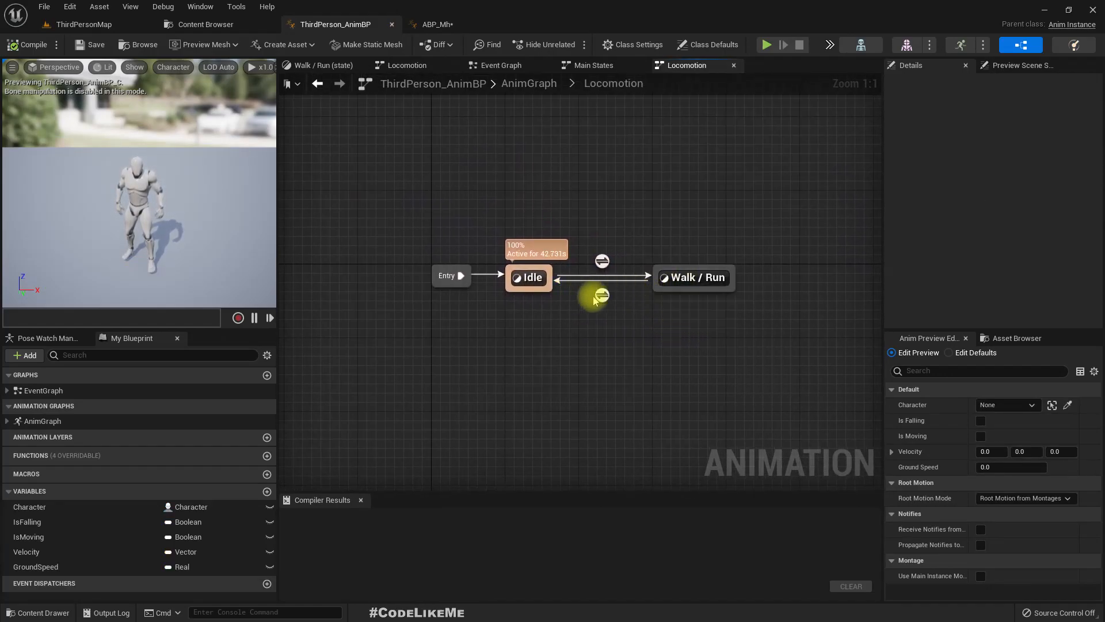
double_click(667, 278)
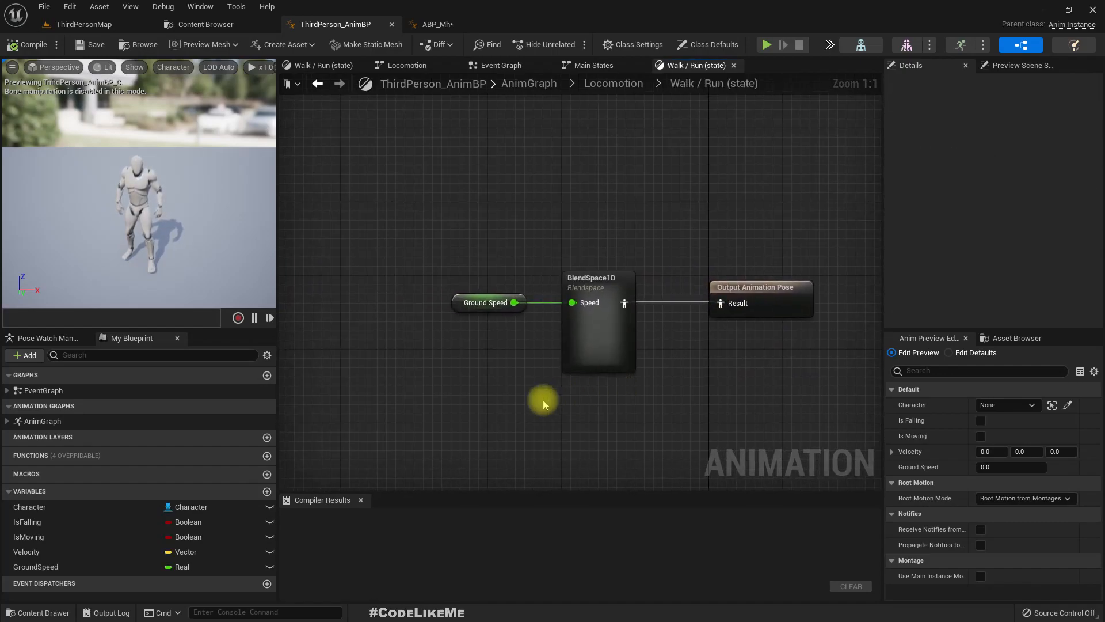
click(536, 241)
scroll(999, 217, down, 3)
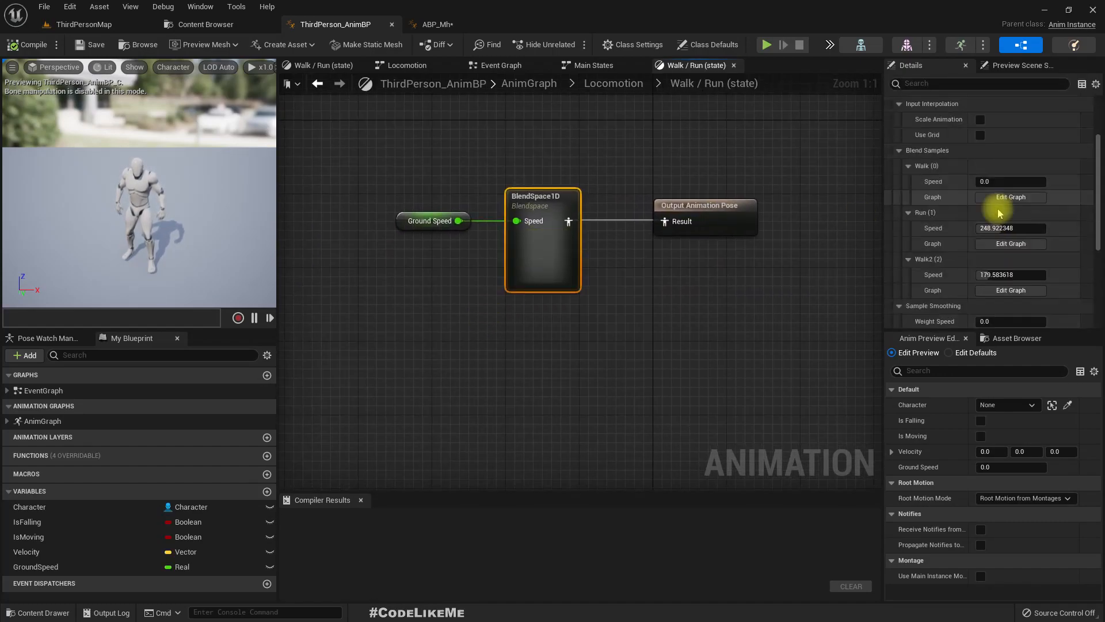
key(Delete)
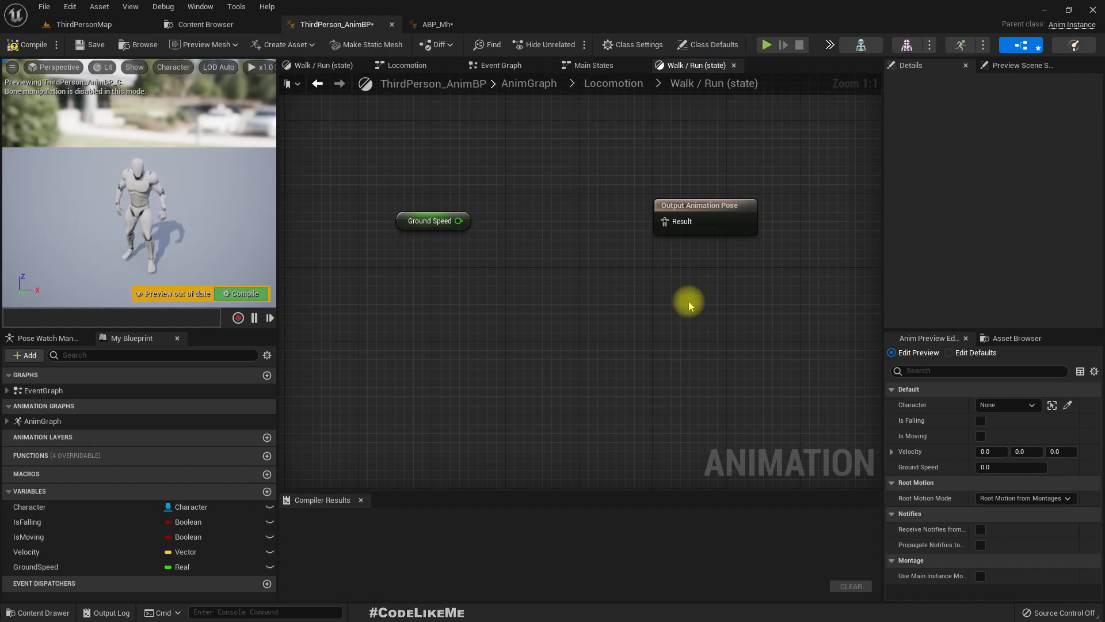
click(999, 339)
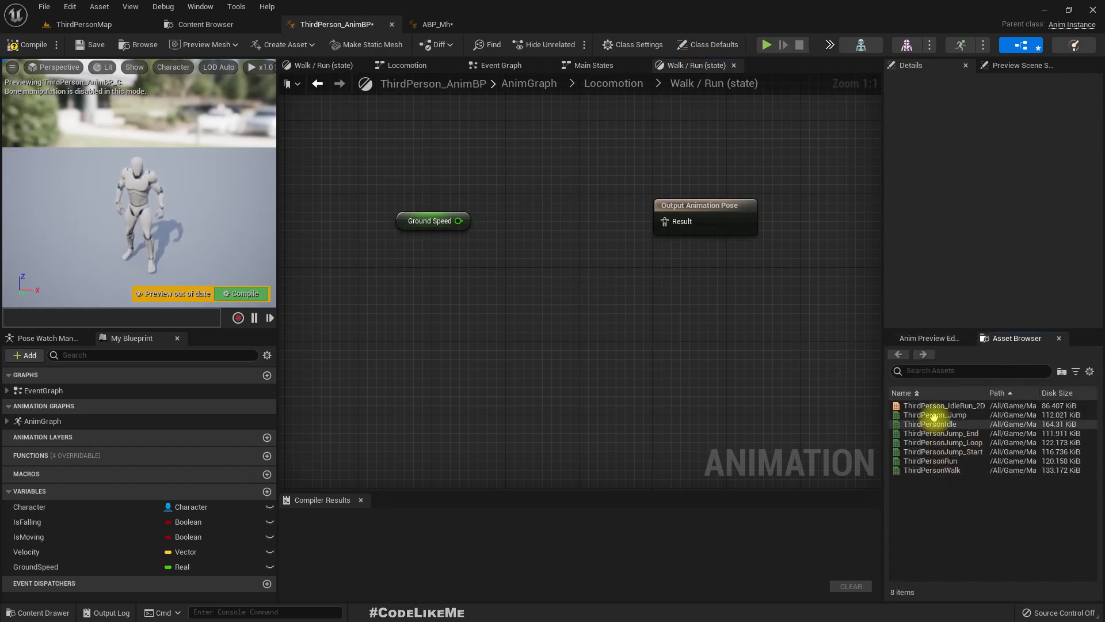
mouse_move(514, 304)
right_down()
mouse_move(550, 313)
mouse_move(532, 314)
right_up()
key(ctrl+z)
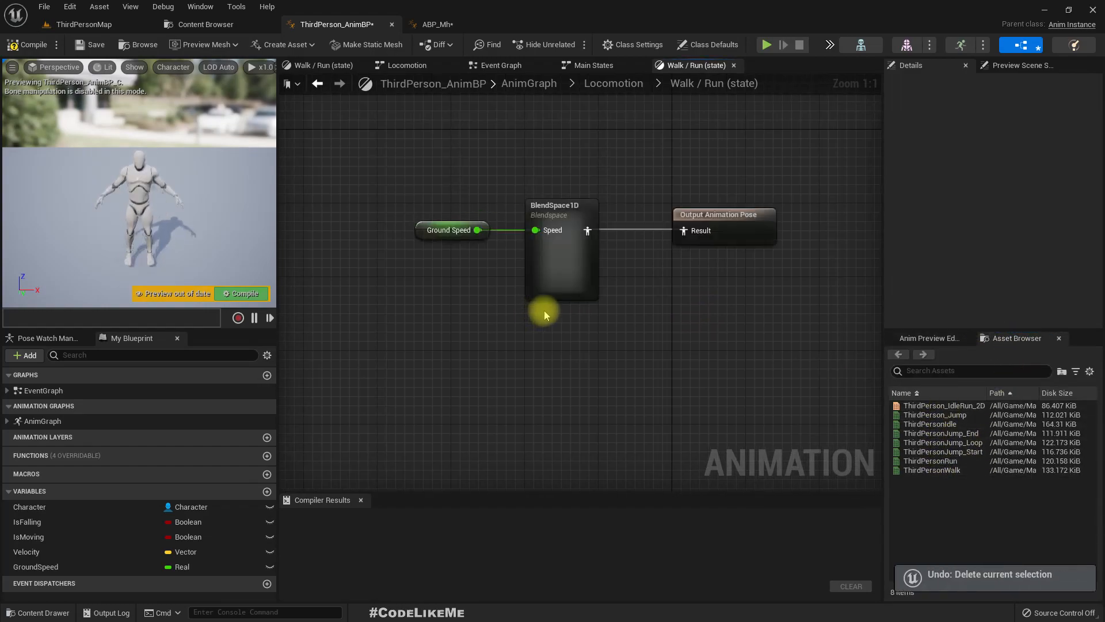
- Replace the BlendSpace1D node with a ThirdPerson_IdleRun_2D blend space player and feed Ground Speed into its Speed input
click(585, 288)
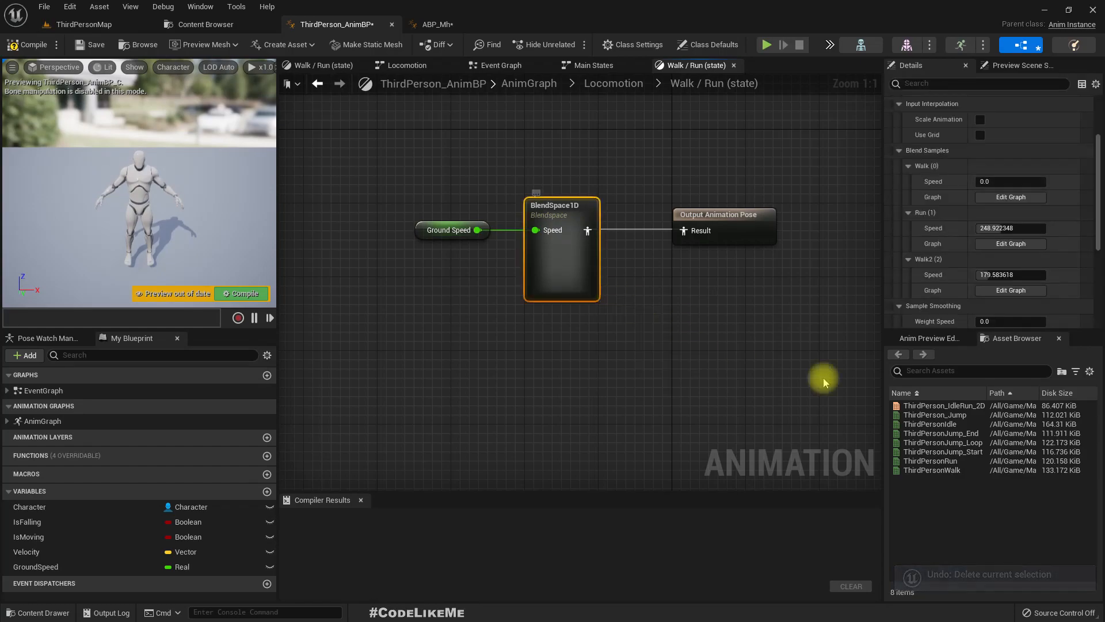
key(Delete)
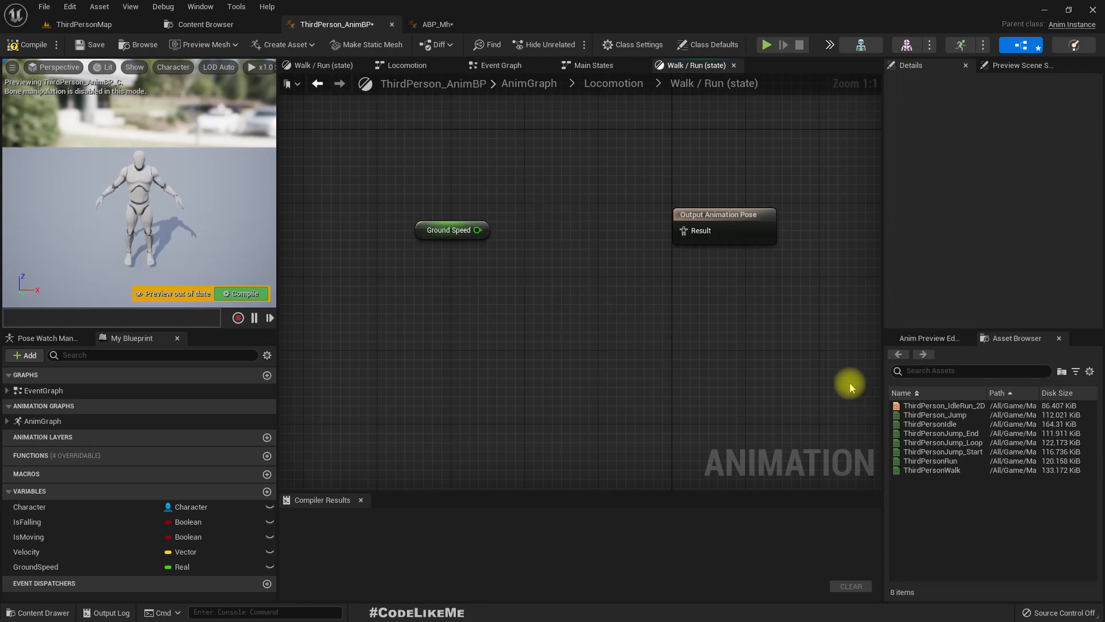
click(943, 405)
drag(546, 246, 478, 230)
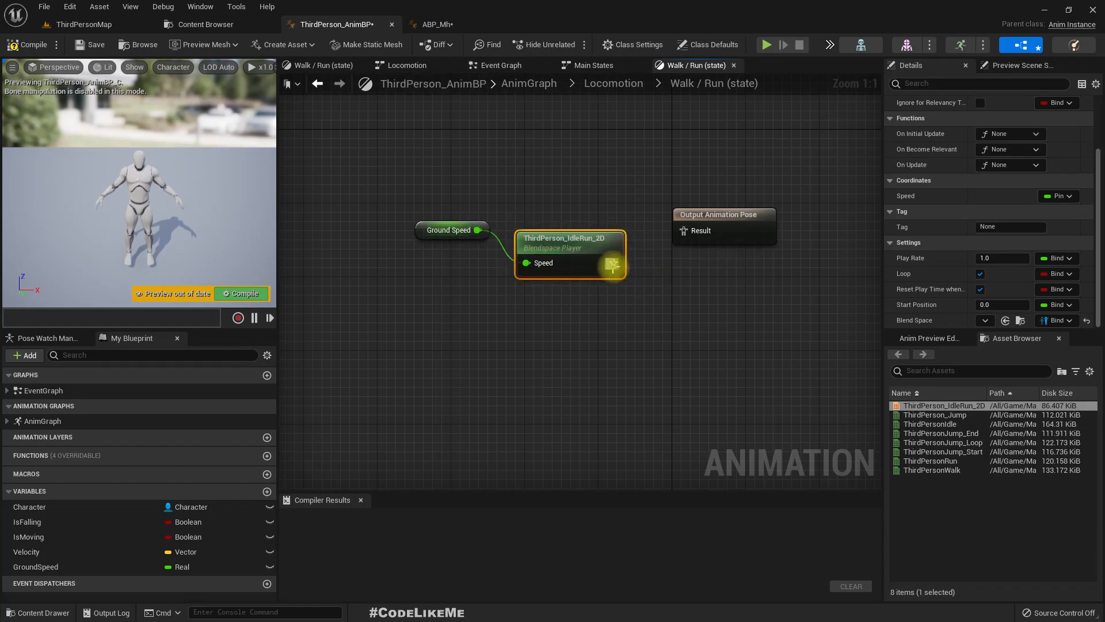
drag(555, 252, 564, 216)
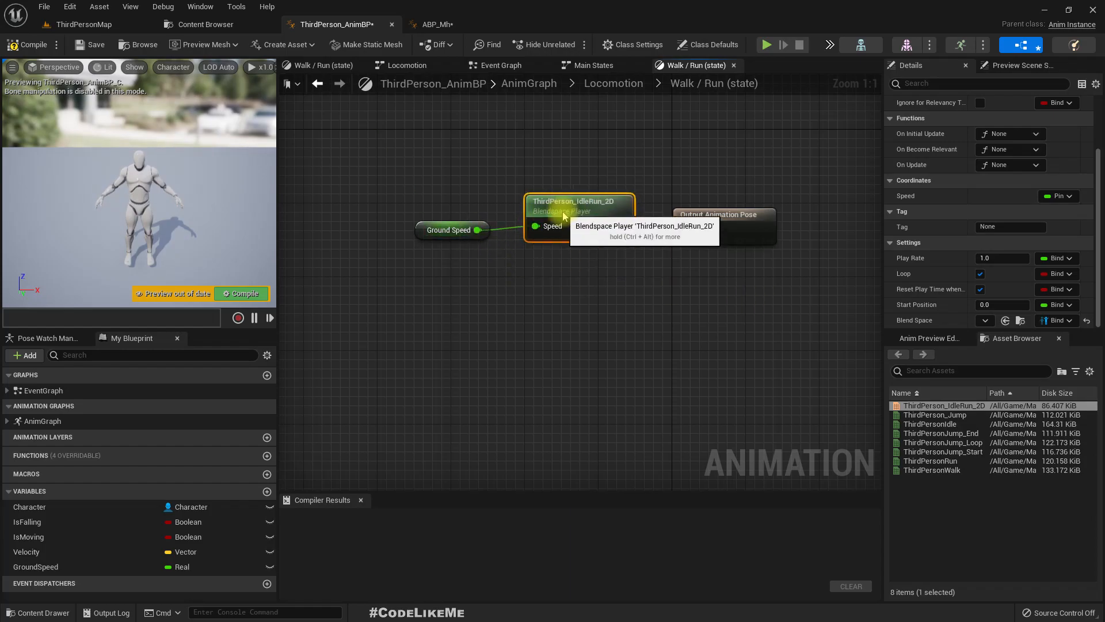
- Go back to ThirdPerson_AnimBP's Locomotion machine, open its Idle state and inspect the ThirdPersonIdle sequence player
click(609, 85)
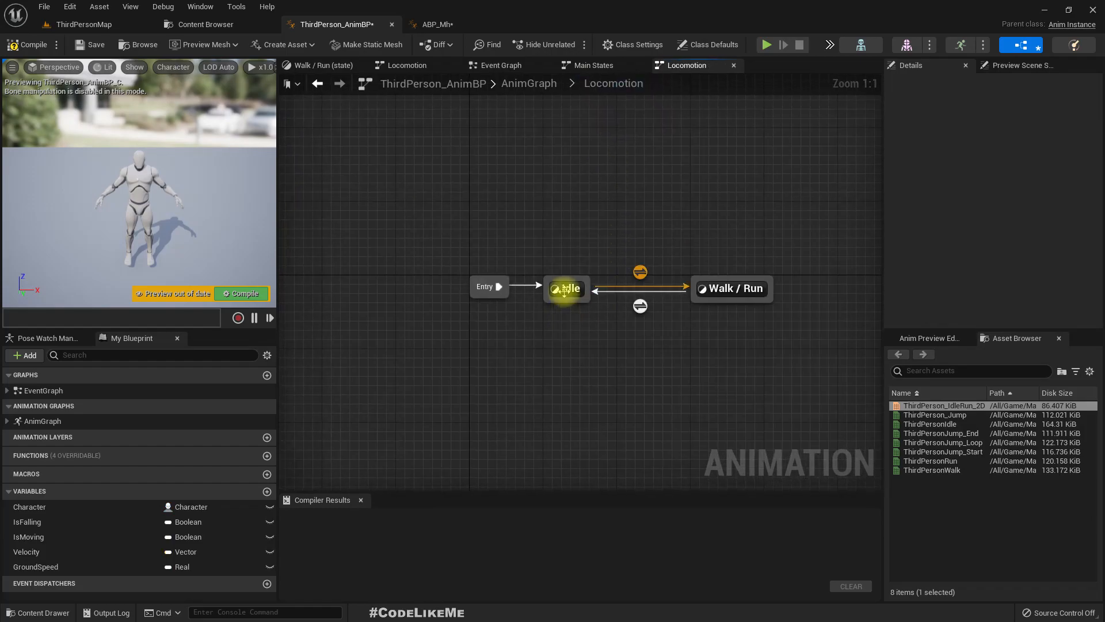
double_click(564, 289)
click(551, 298)
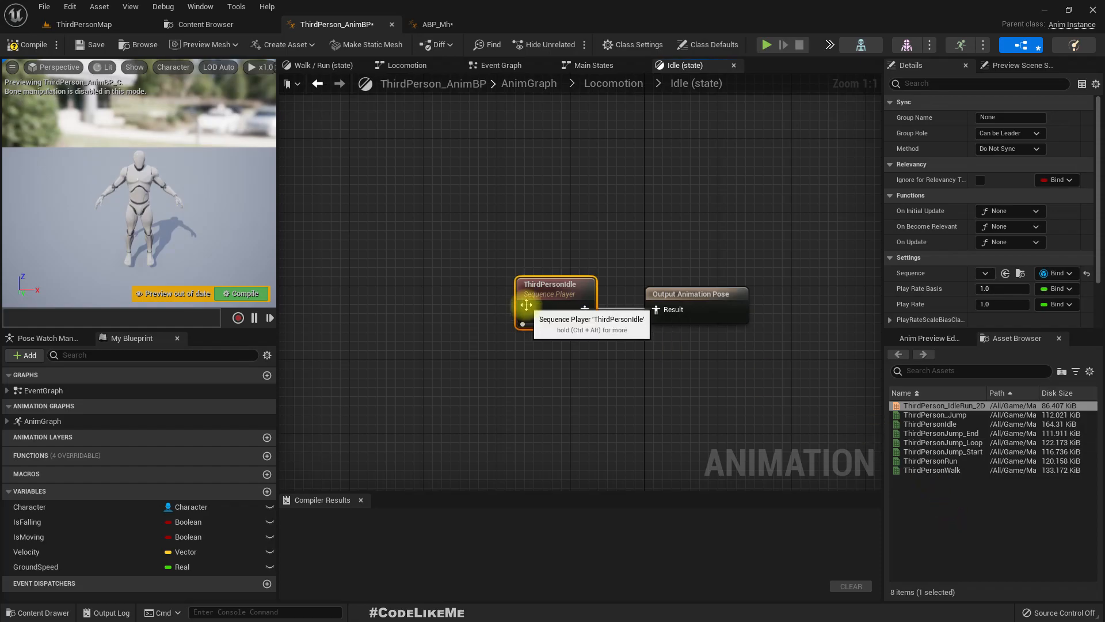
- In ABP_Mh, delete the ThirdPersonWalk sequence player from the Walk sample graph of BlendSpace1D and look at the available animation assets
double_click(569, 320)
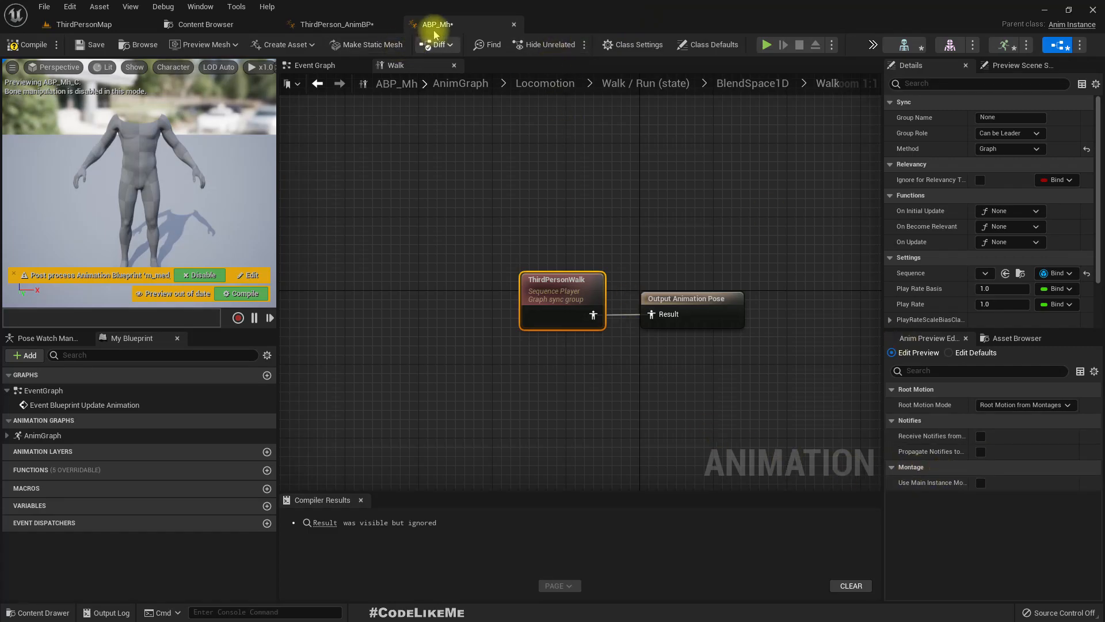
click(362, 25)
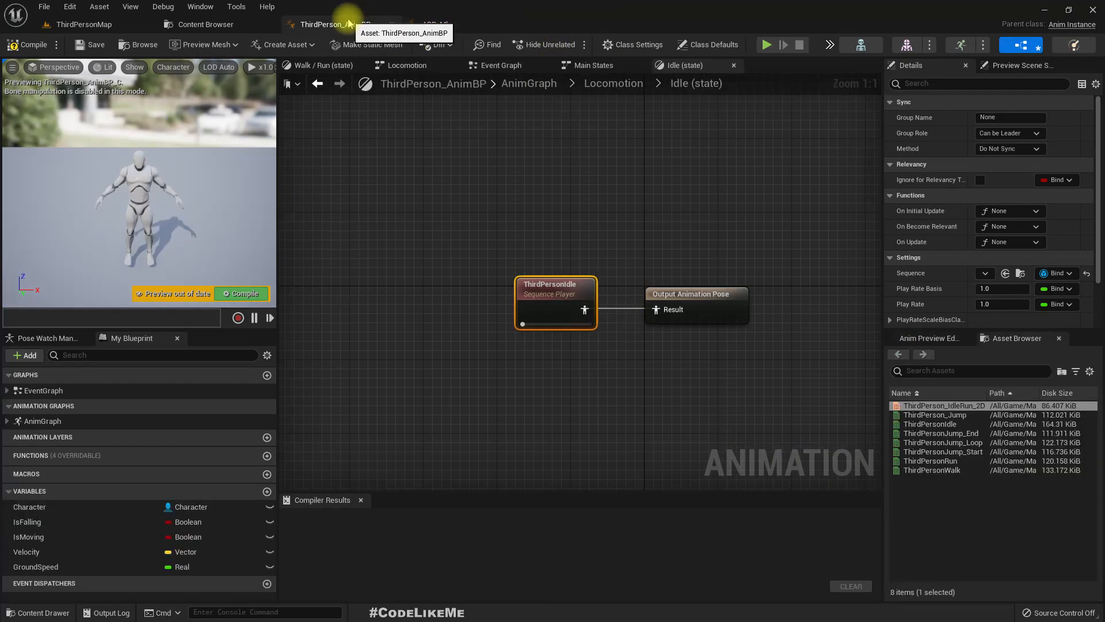
click(429, 25)
click(380, 24)
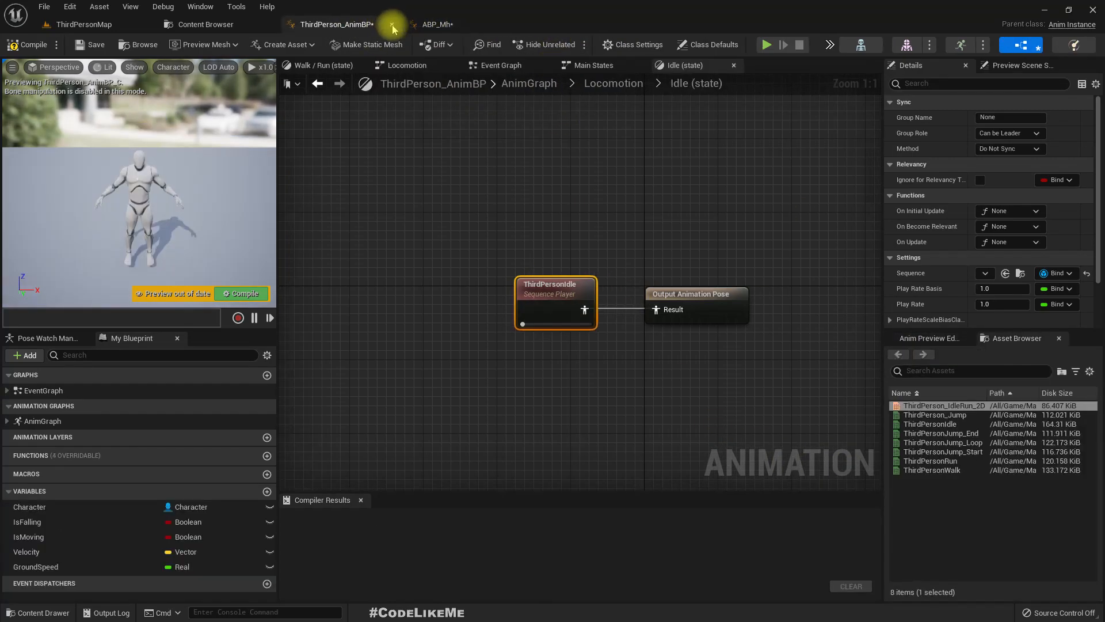
click(437, 26)
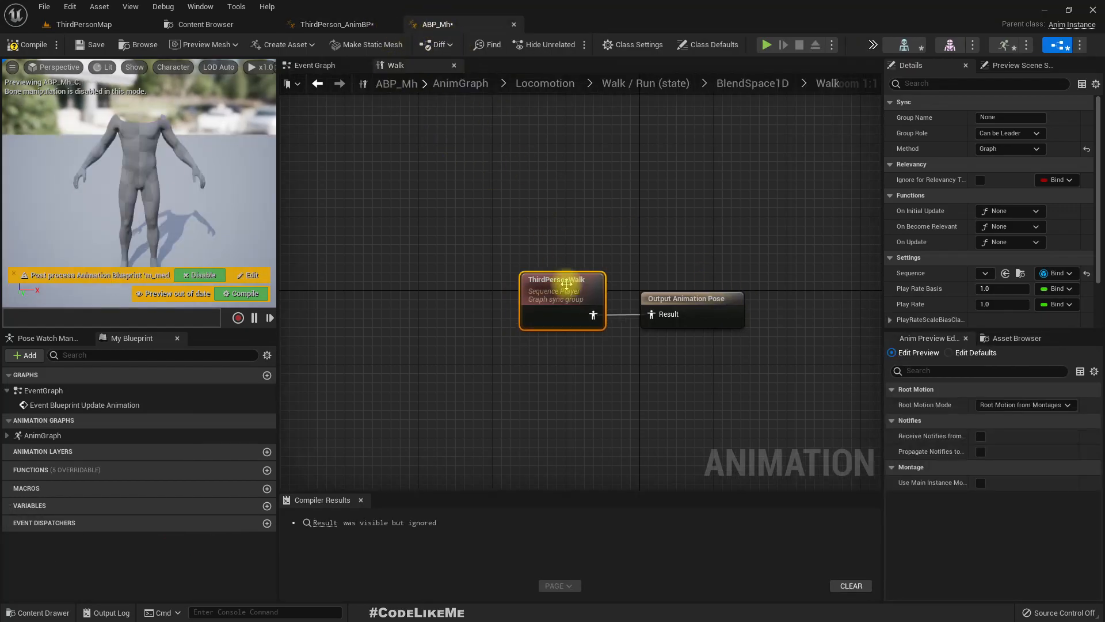
key(Delete)
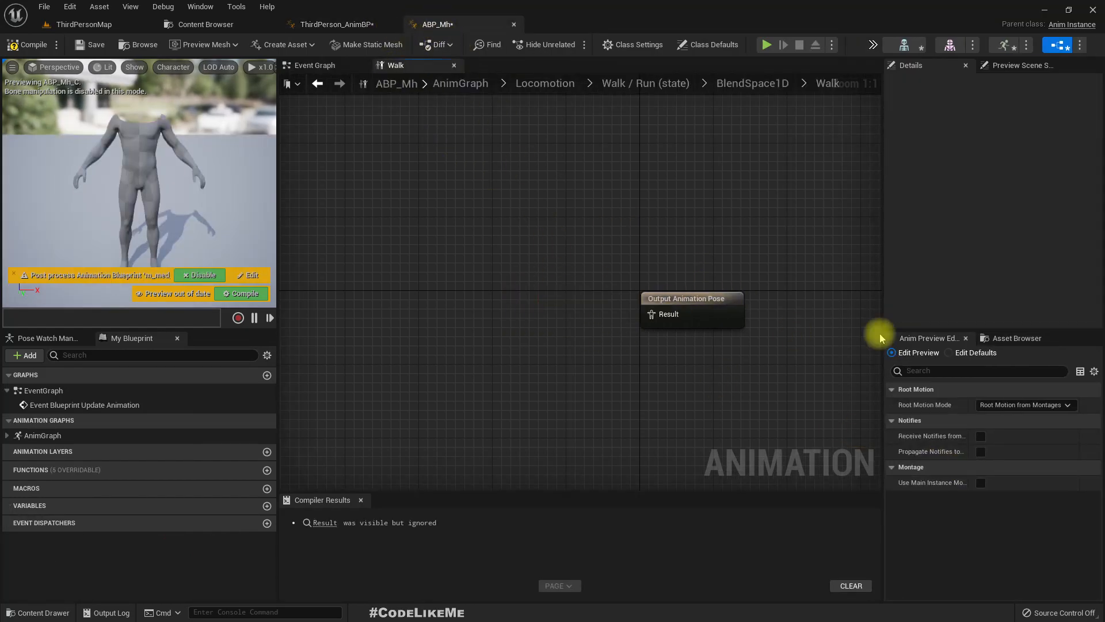
click(994, 338)
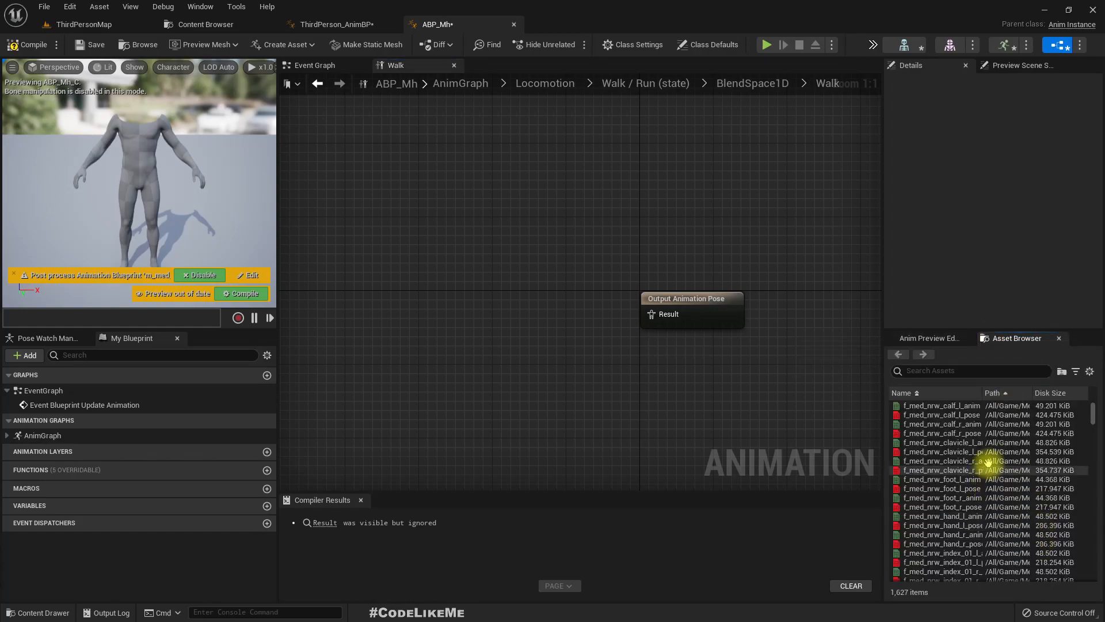
click(930, 340)
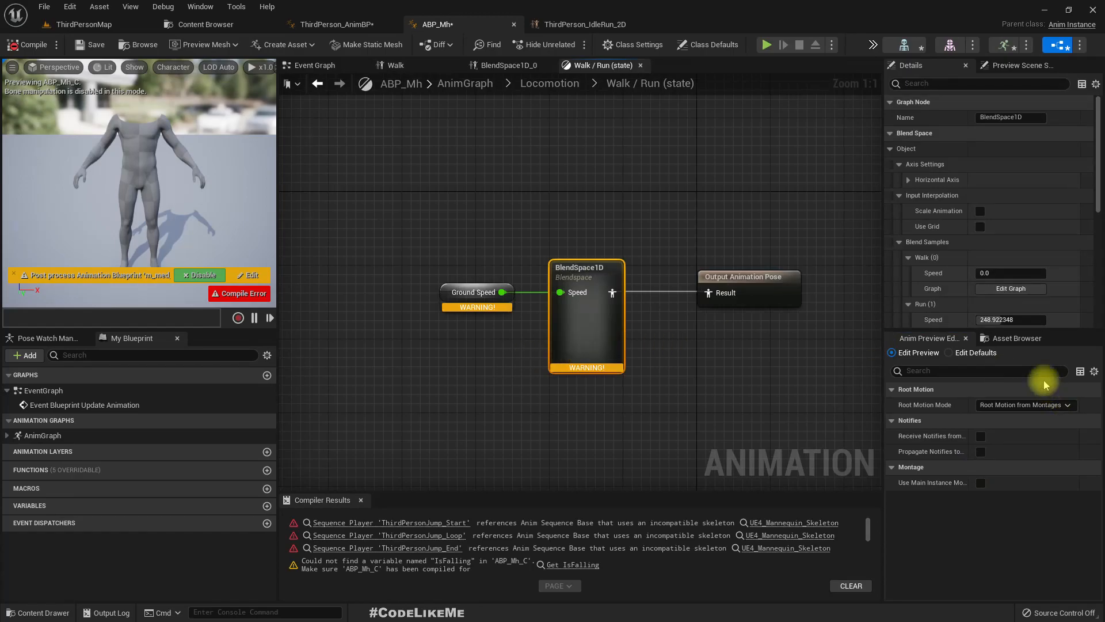
- Search the animation assets for "blend" and place the retargeted ThirdPerson_IdleRun_2D blend space in ABP_Mh's Walk / Run state
click(1002, 338)
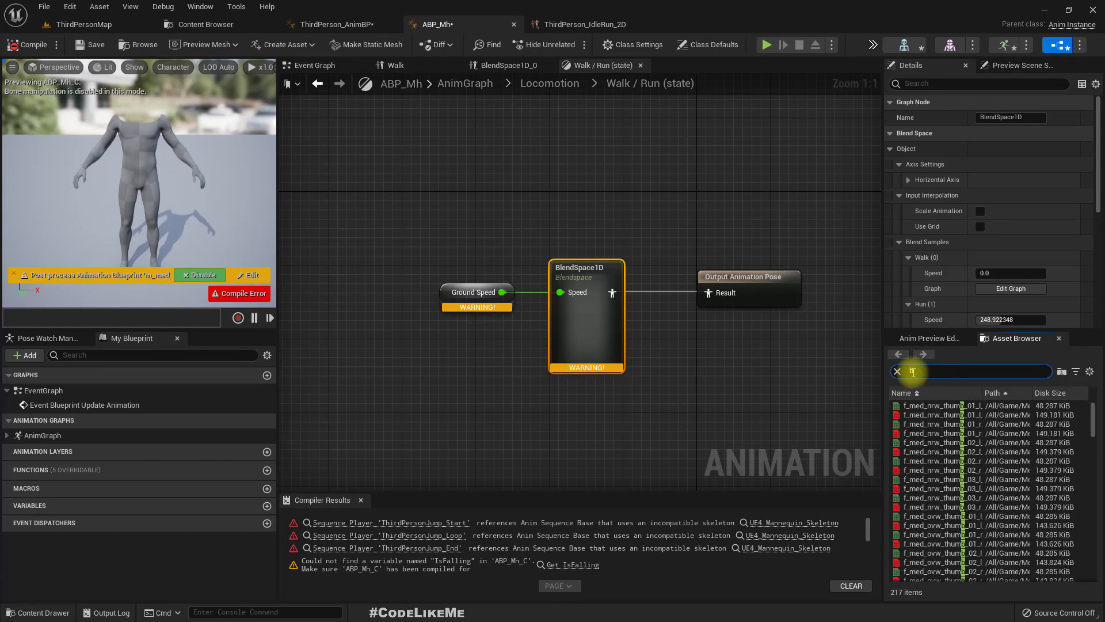
text(d)
drag(932, 406, 565, 404)
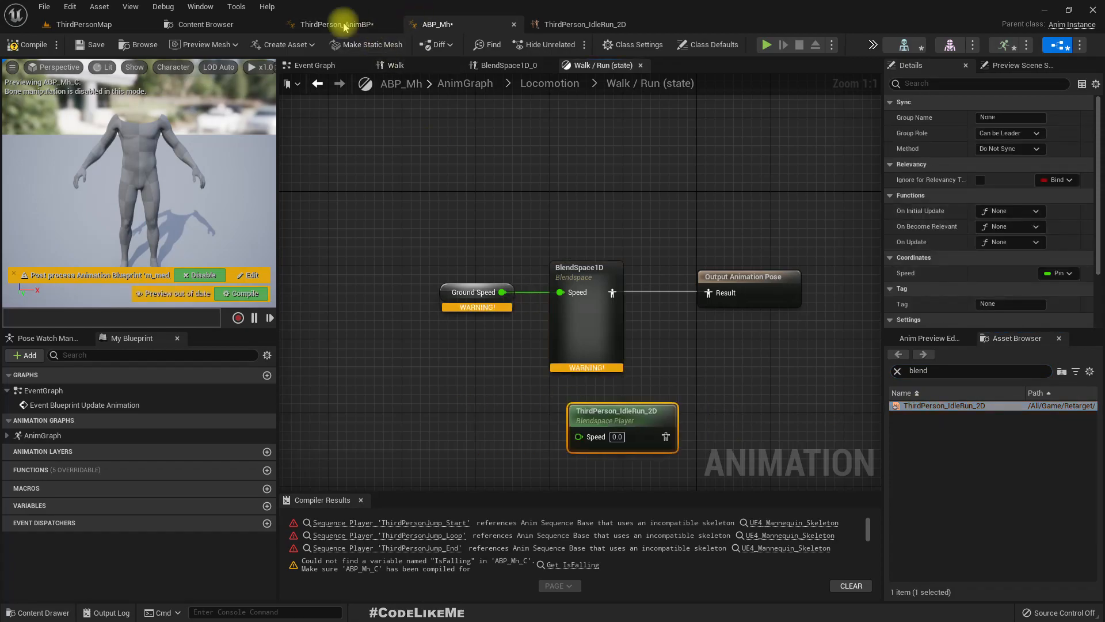
- Wire Ground Speed through ThirdPerson_IdleRun_2D into the Output Animation Pose, delete BlendSpace1D and move the new player into its place
drag(502, 292, 560, 418)
drag(646, 415, 711, 292)
click(604, 271)
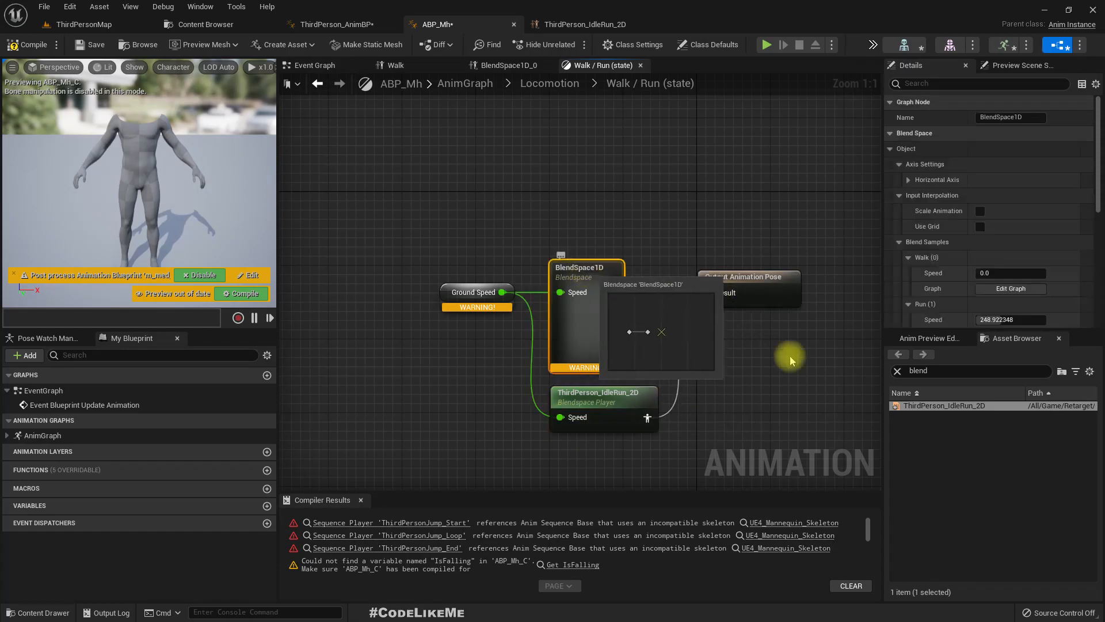
key(Delete)
drag(607, 406, 616, 286)
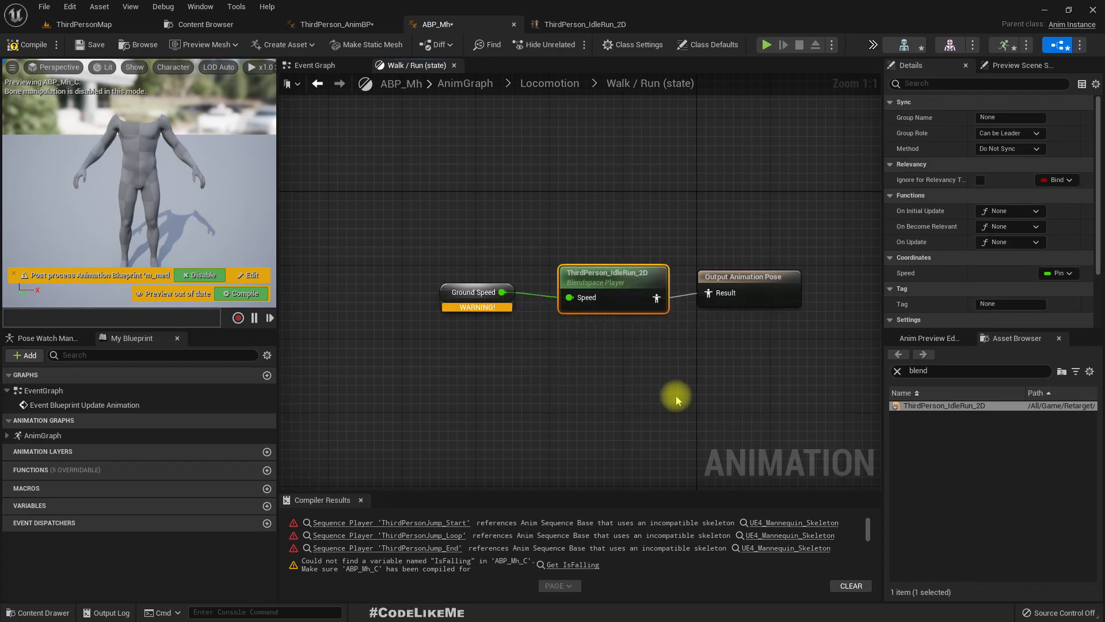
- In the Locomotion machine's Idle state, replace the incompatible ThirdPersonIdle player with the retargeted one, found by searching "idle", wired to the Output Animation Pose
click(559, 84)
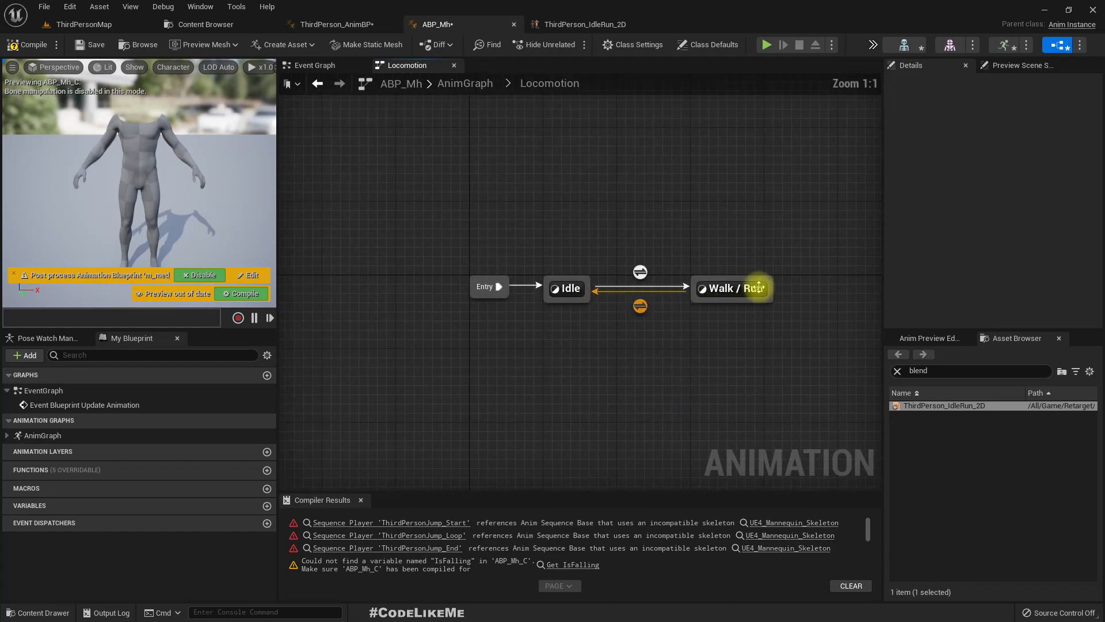
double_click(568, 287)
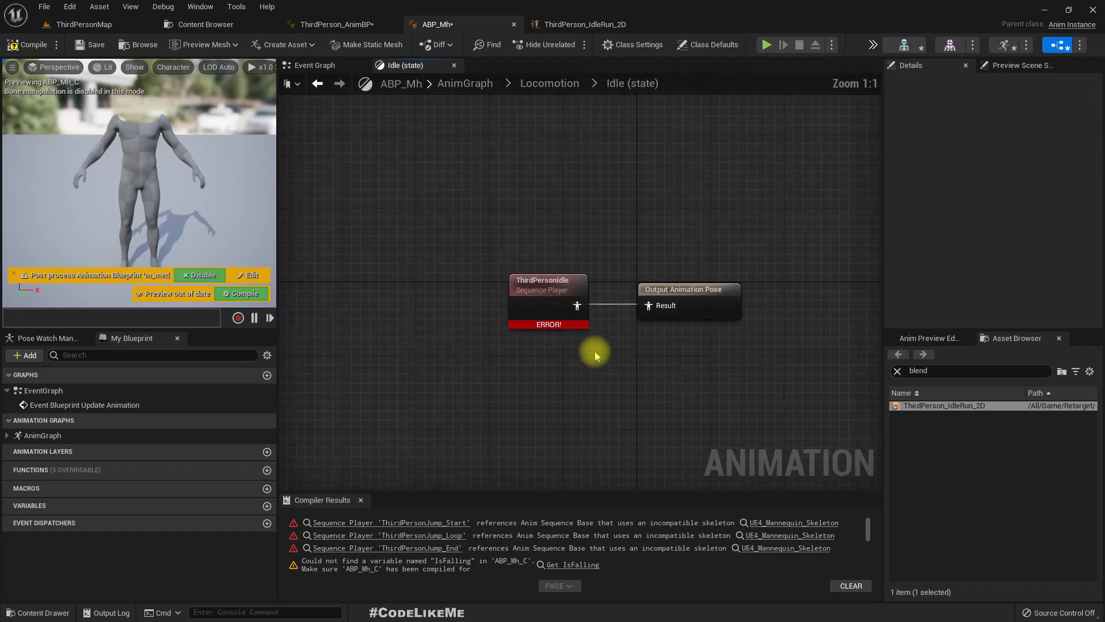
click(499, 301)
scroll(932, 254, down, 2)
scroll(934, 259, up, 2)
scroll(934, 259, up, 1)
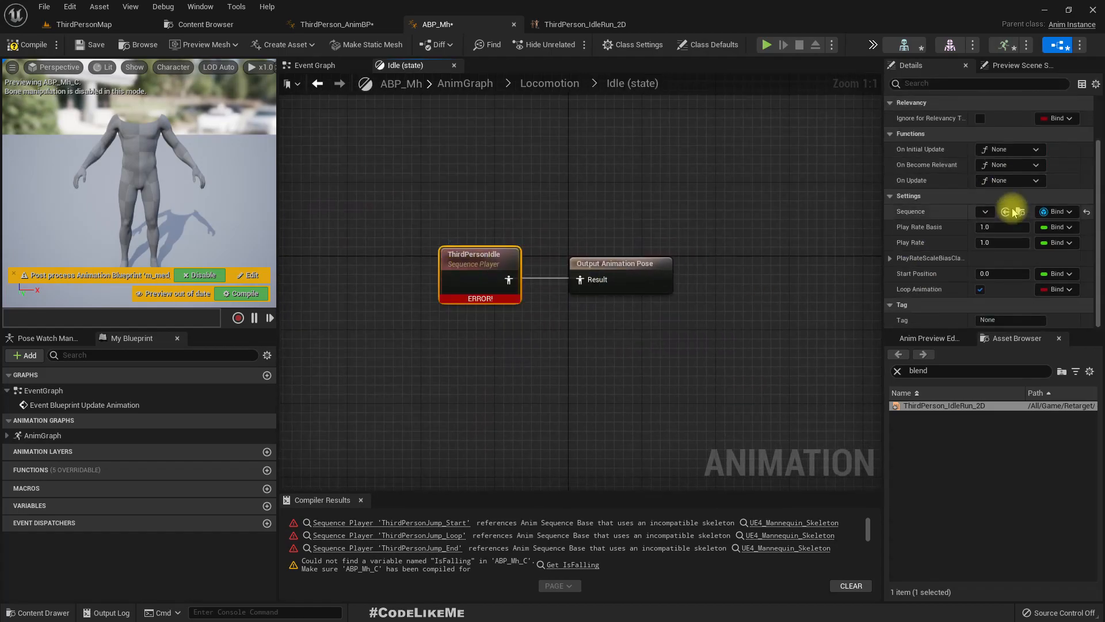
scroll(1016, 216, down, 3)
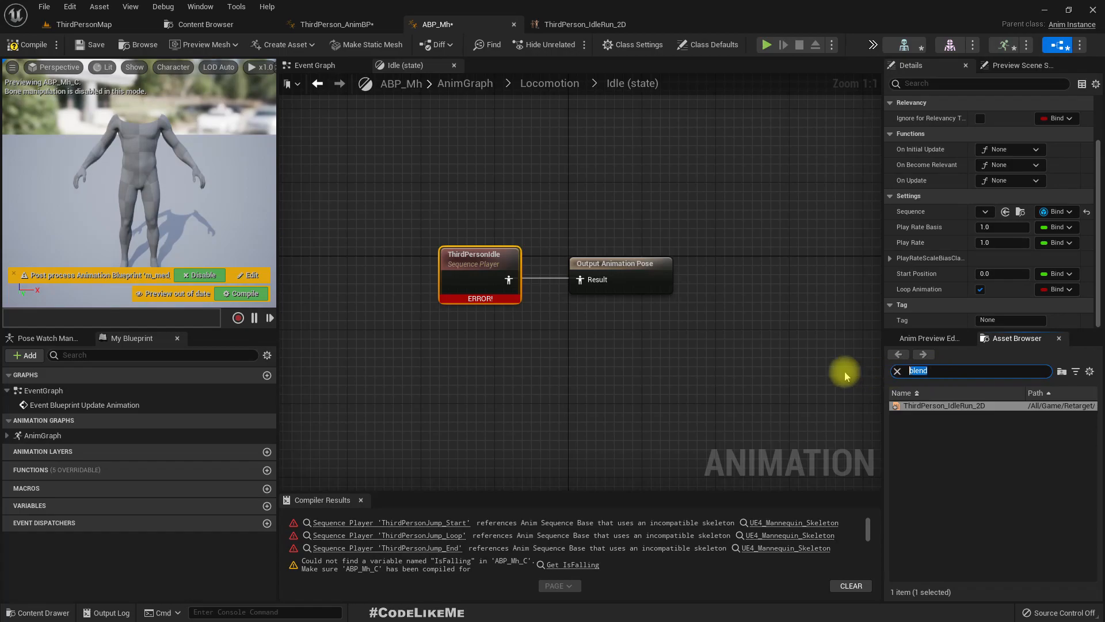
text(le)
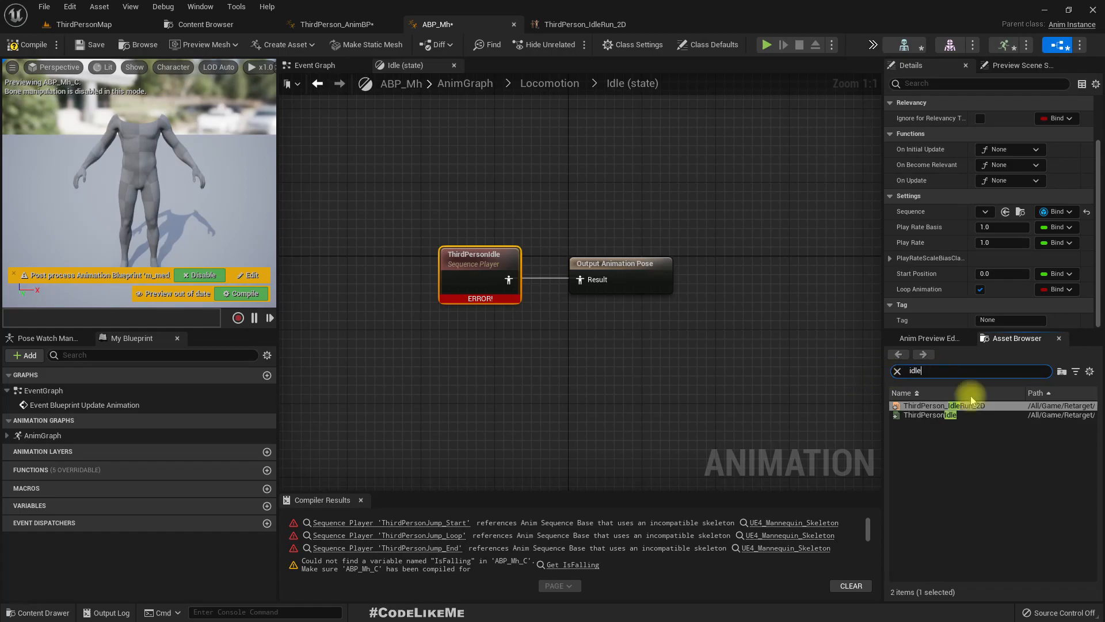
drag(930, 417, 472, 352)
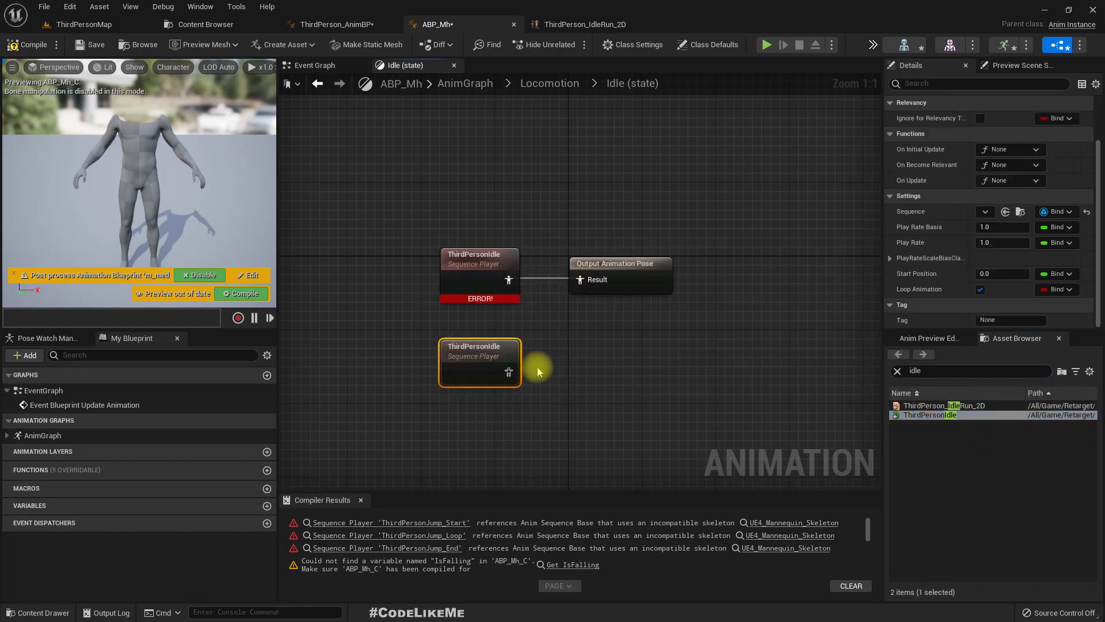
drag(576, 286, 579, 281)
click(486, 264)
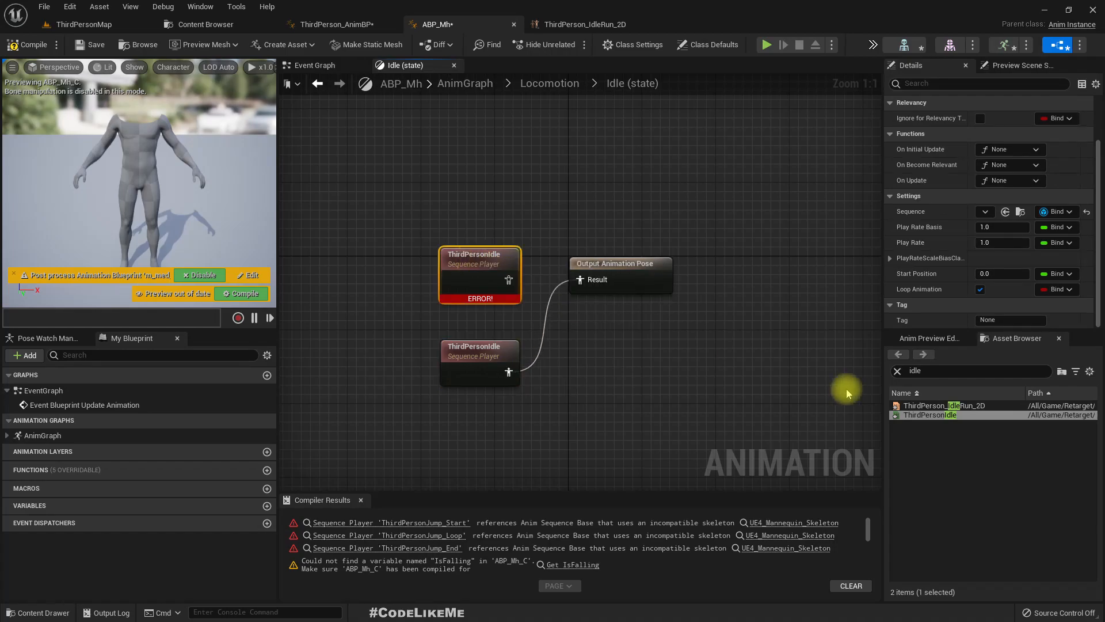
key(Delete)
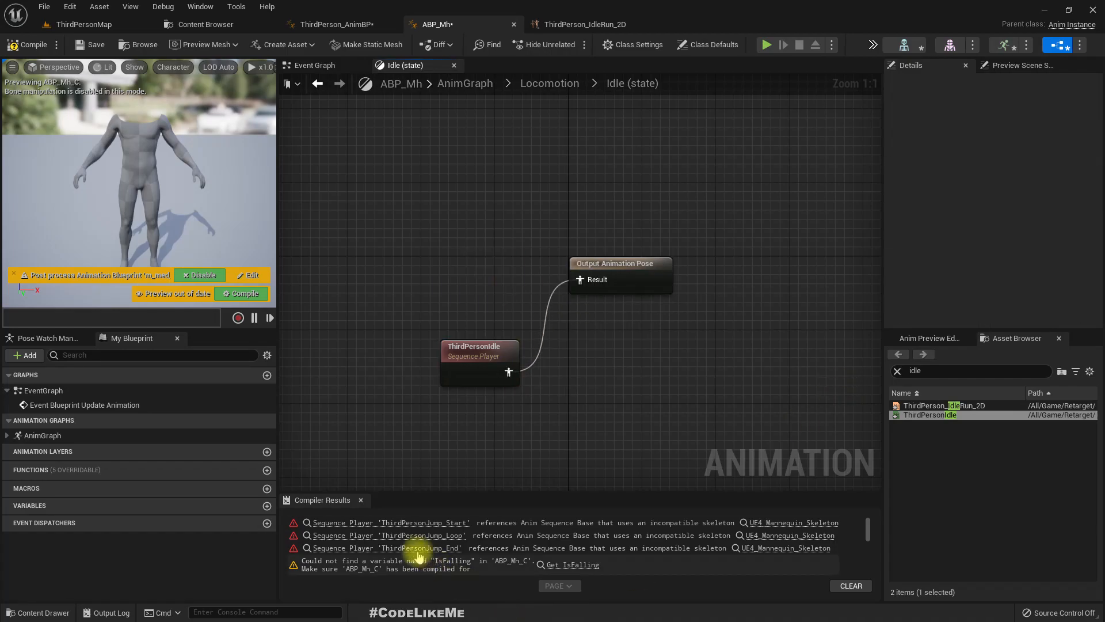
- In the Jump state, replace the incompatible ThirdPersonJump_Start player with the retargeted one, found by searching "jump", and wire it to the Output Animation Pose
click(390, 527)
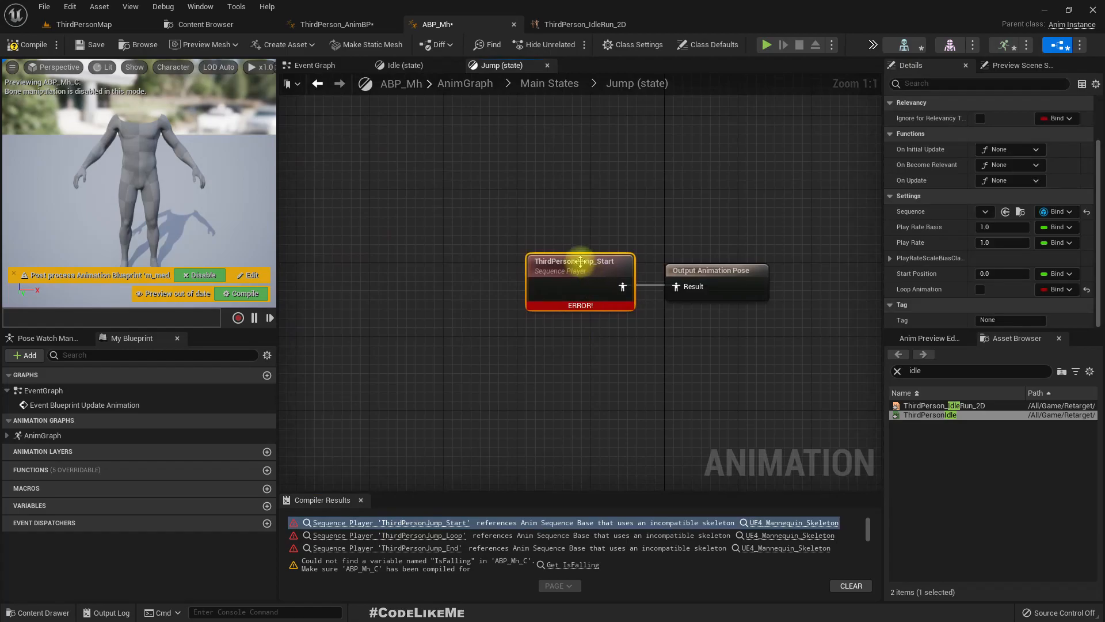
click(976, 375)
text(jumps)
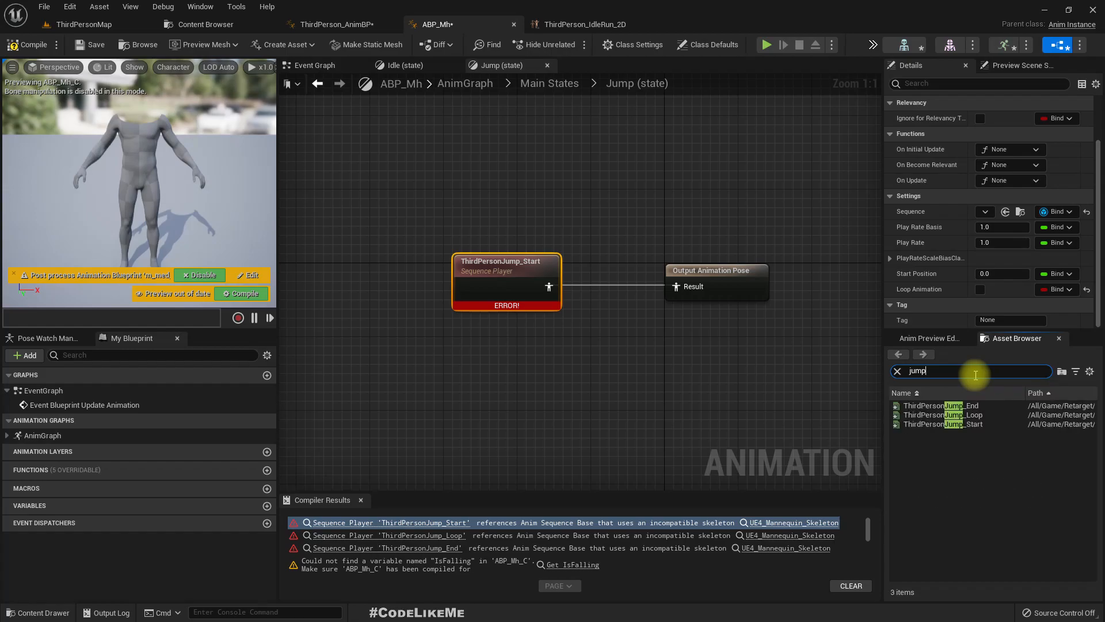
drag(950, 426, 452, 346)
drag(548, 379, 676, 287)
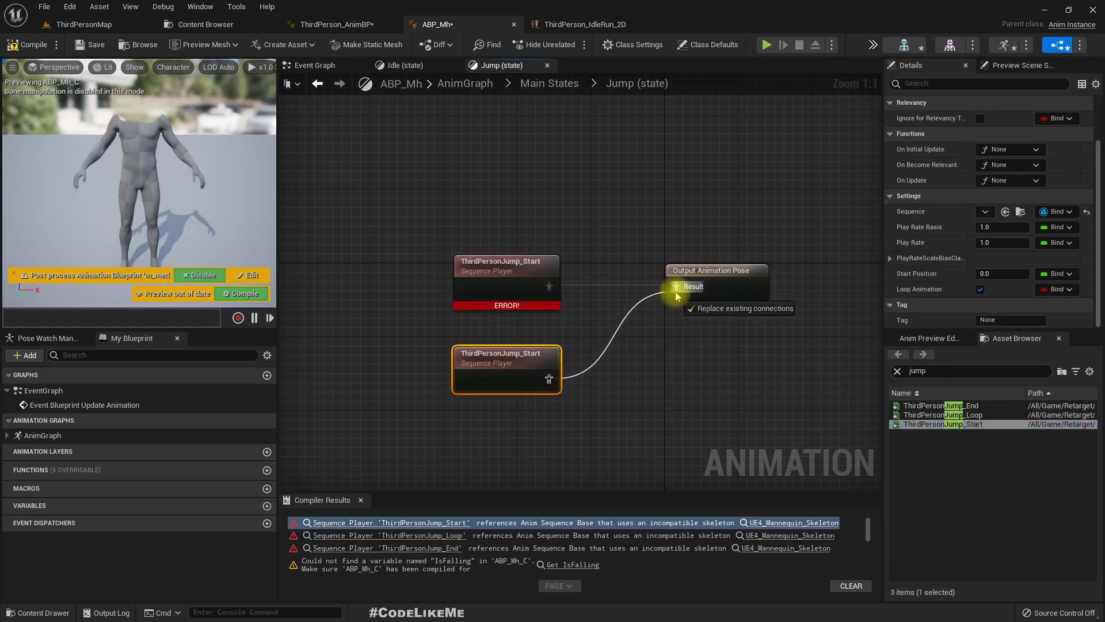
click(472, 266)
key(Delete)
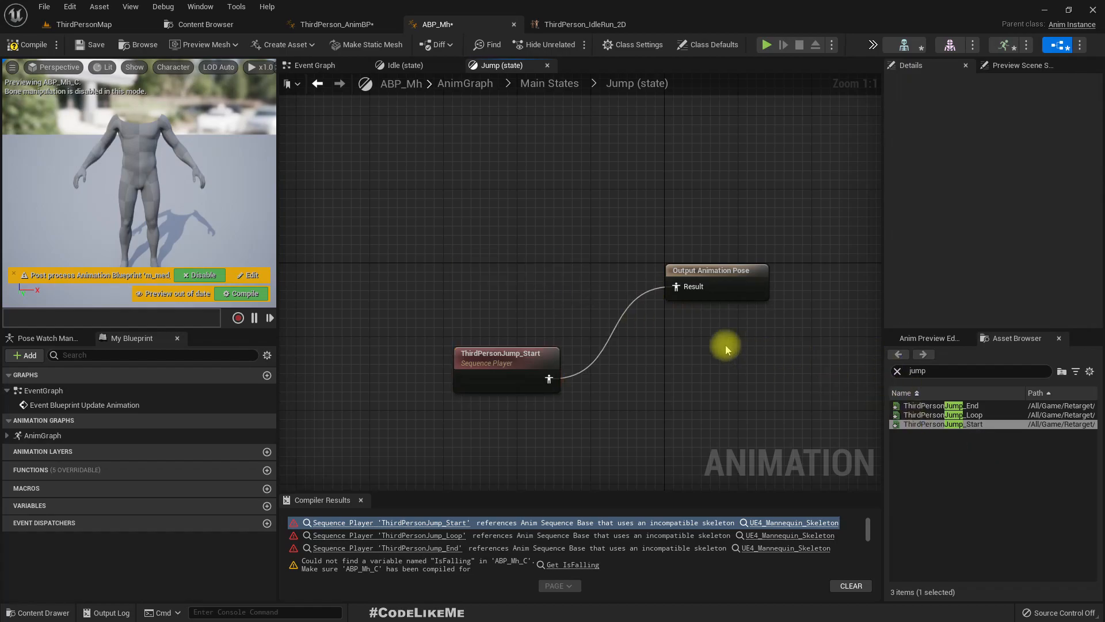
- In the Fall Loop state, wire the retargeted ThirdPersonJump_Loop to the Output Animation Pose and delete the incompatible player
click(352, 535)
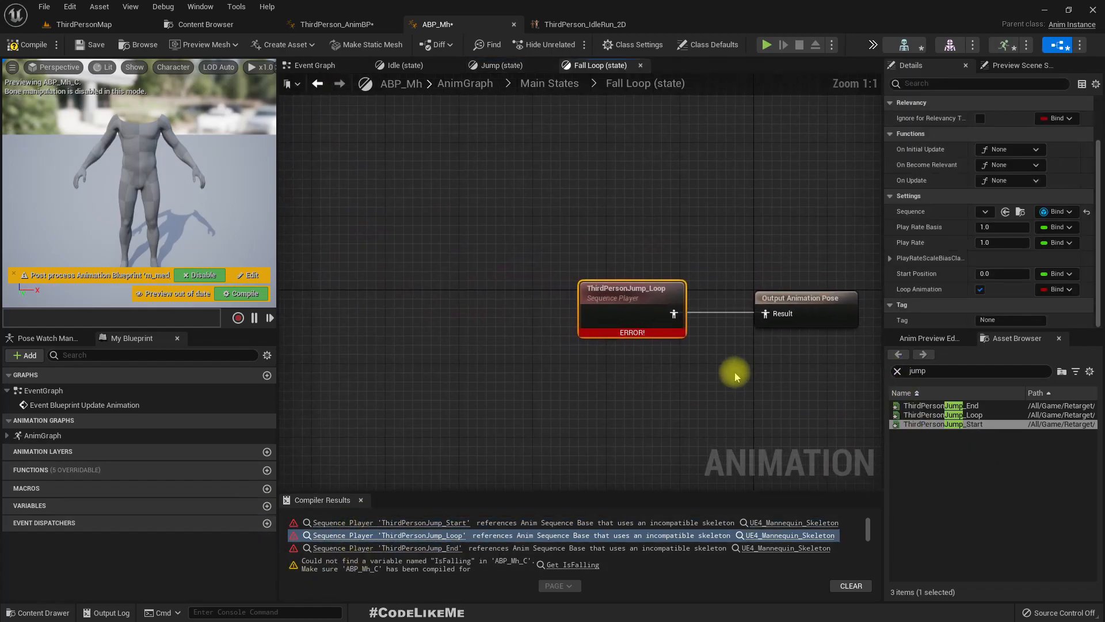
drag(944, 414, 659, 282)
click(508, 267)
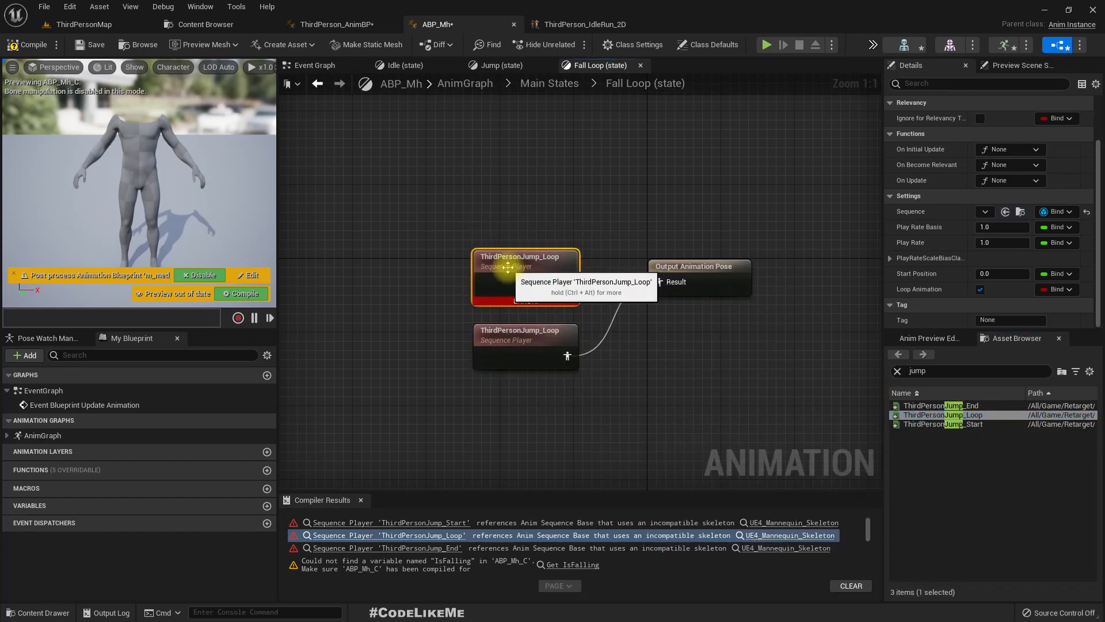
key(Delete)
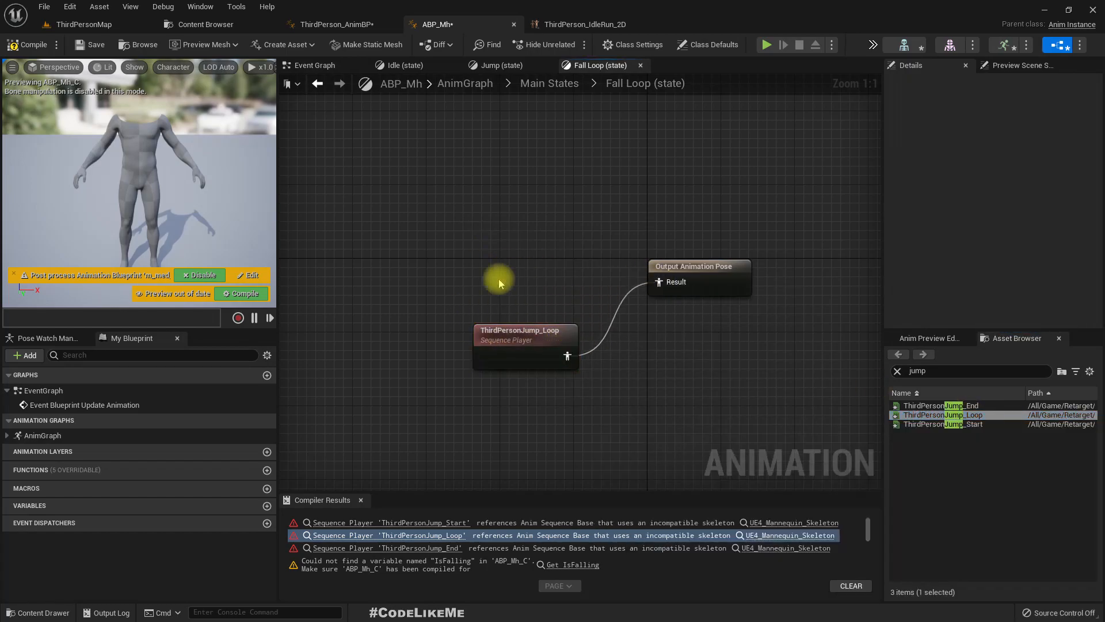
- In the Land state, wire the retargeted ThirdPersonJump_End to the Output Animation Pose, delete the incompatible player and move the new one nearer the output
click(407, 548)
drag(969, 406, 485, 373)
drag(549, 393, 635, 300)
click(495, 288)
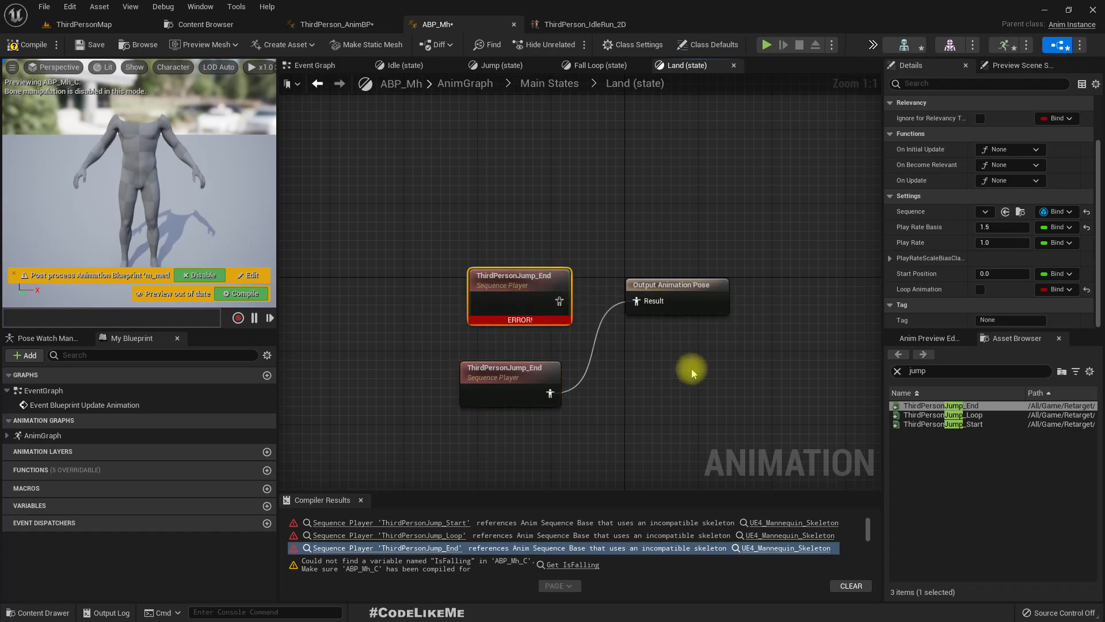
key(Delete)
drag(521, 368, 535, 303)
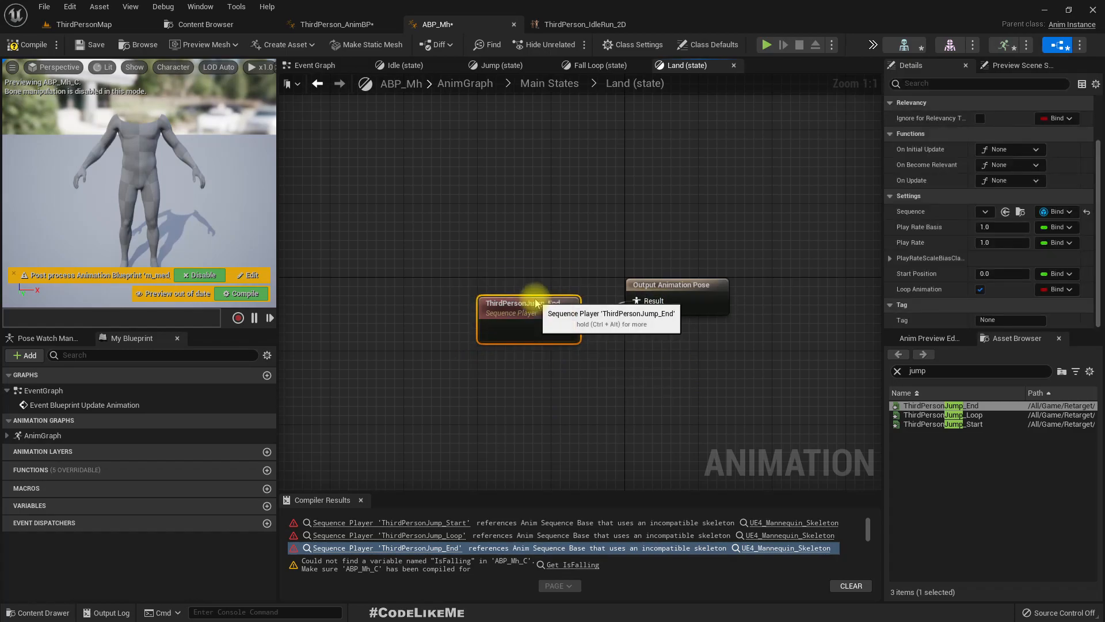
- Review the remaining compiler messages, check the Idle state behind the ThirdPersonIdle error and view ABP_Mh's Event Graph
scroll(435, 564, down, 5)
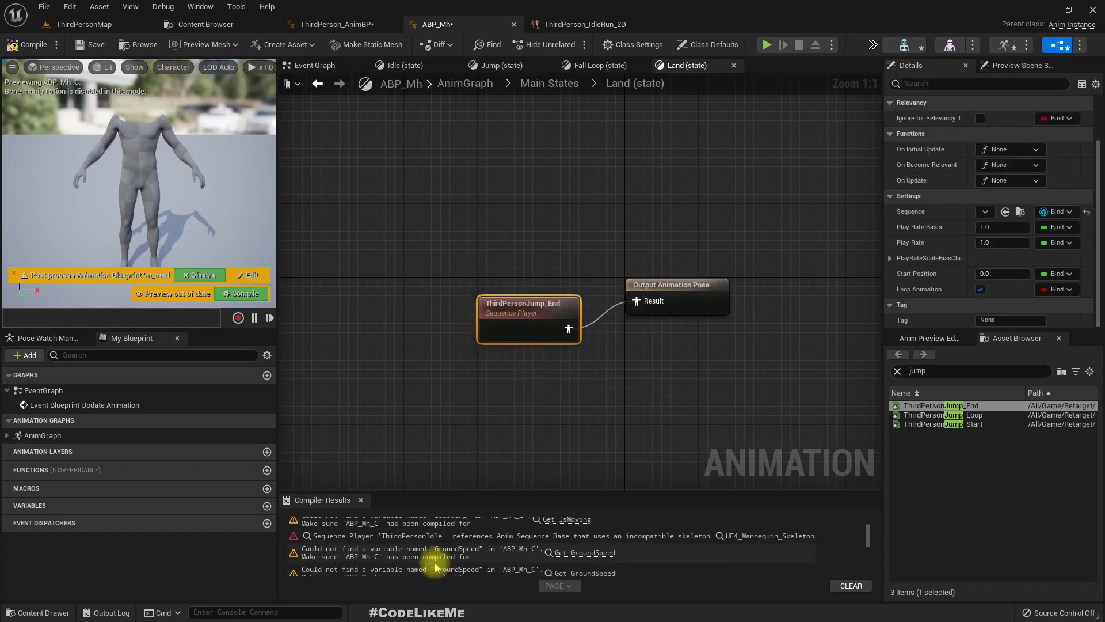
click(403, 536)
scroll(463, 561, up, 1)
scroll(464, 560, up, 3)
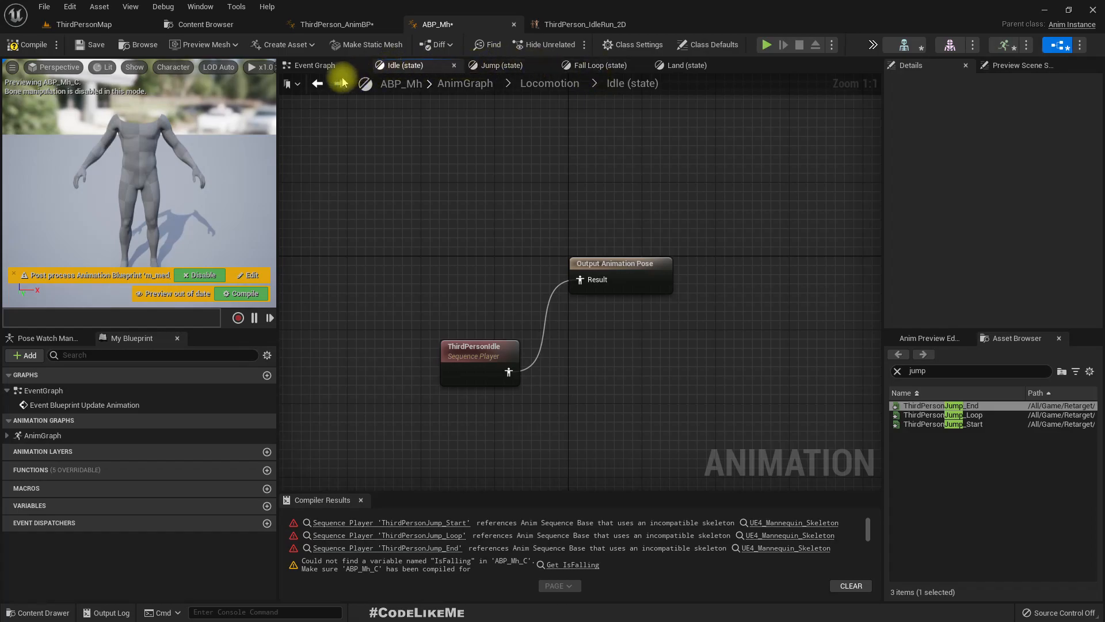
click(316, 65)
right_drag(827, 395, 581, 361)
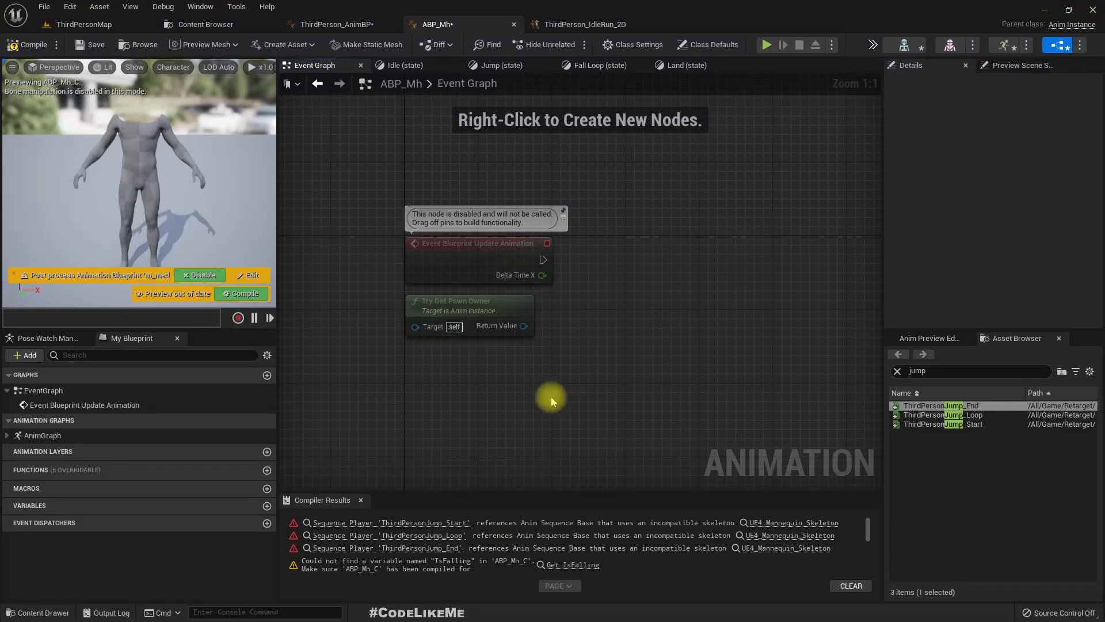
right_drag(572, 394, 521, 389)
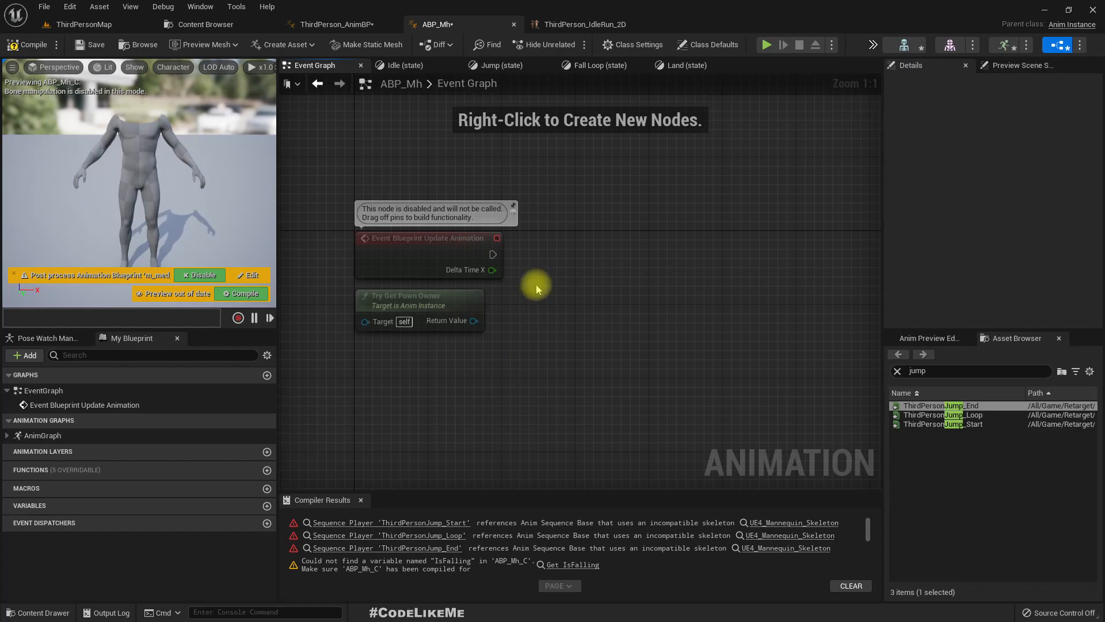
- Examine the Event Graph logic and the Main States machine of ThirdPerson_AnimBP as a reference
click(321, 22)
click(496, 66)
scroll(438, 292, down, 6)
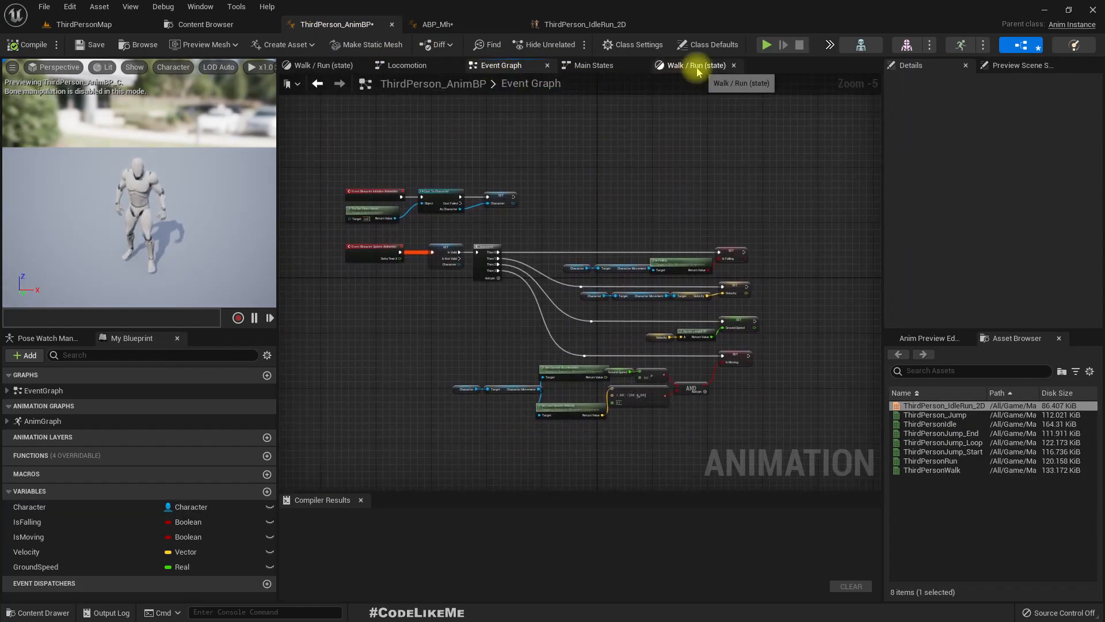
scroll(506, 314, up, 5)
scroll(499, 306, down, 4)
right_drag(499, 306, 496, 332)
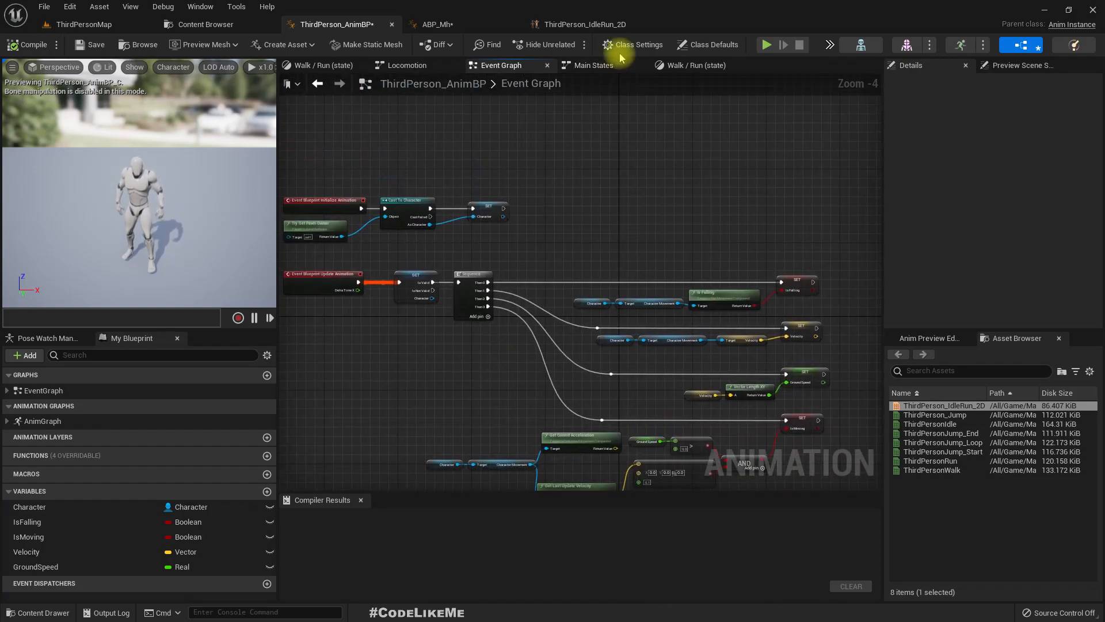
click(596, 65)
drag(437, 154, 778, 285)
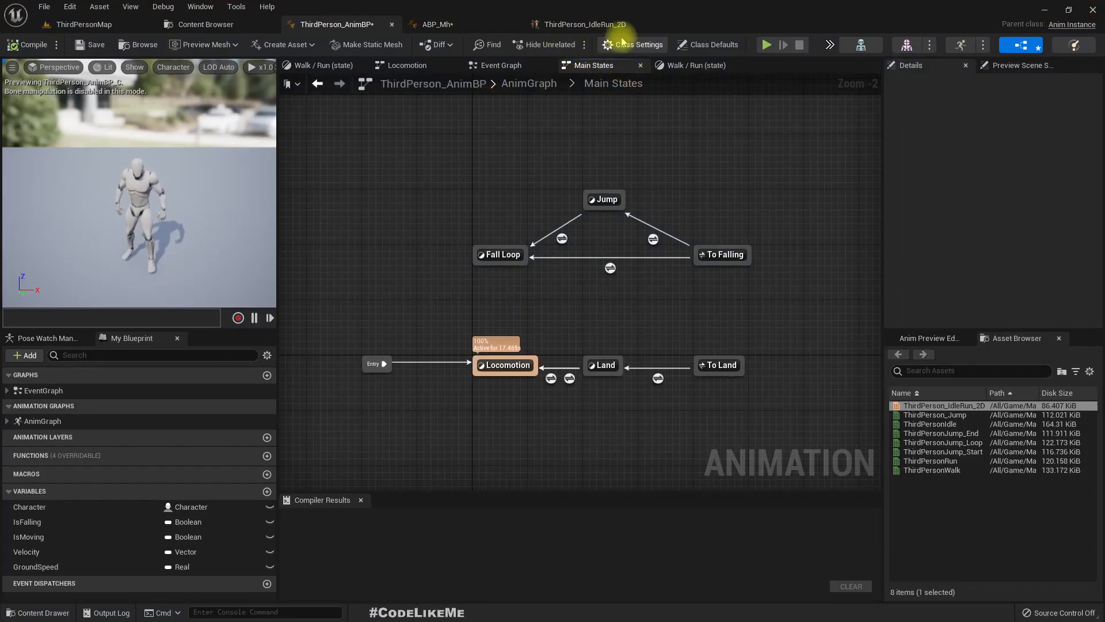
- In ABP_Mh's Main States, open the Land to Locomotion rule that uses Is Moving and create the missing IsMoving variable from its node
click(483, 26)
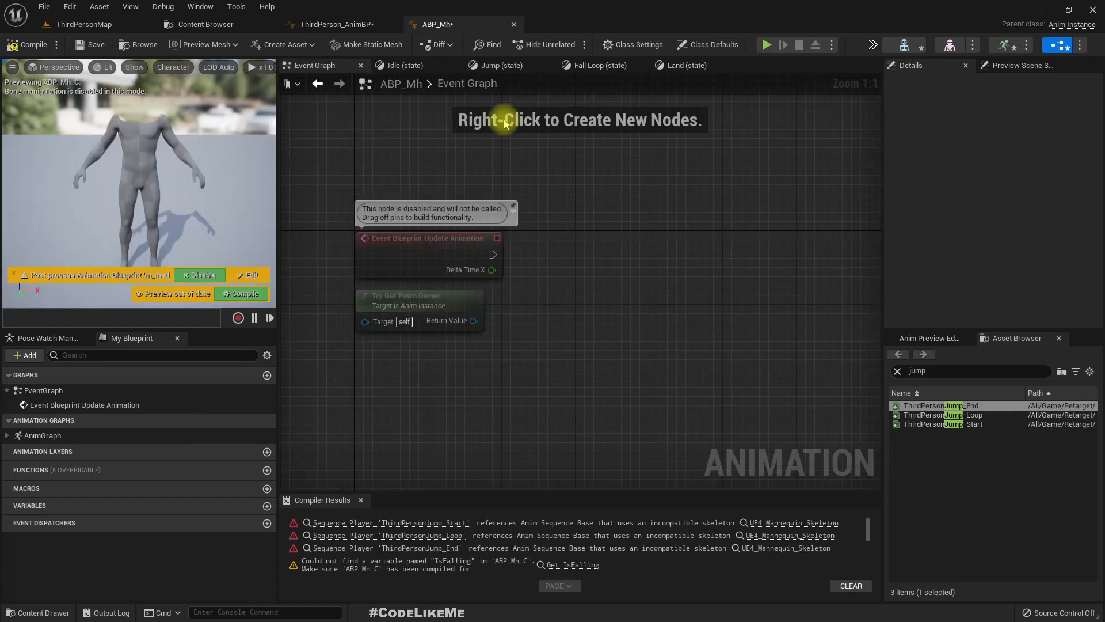
click(685, 65)
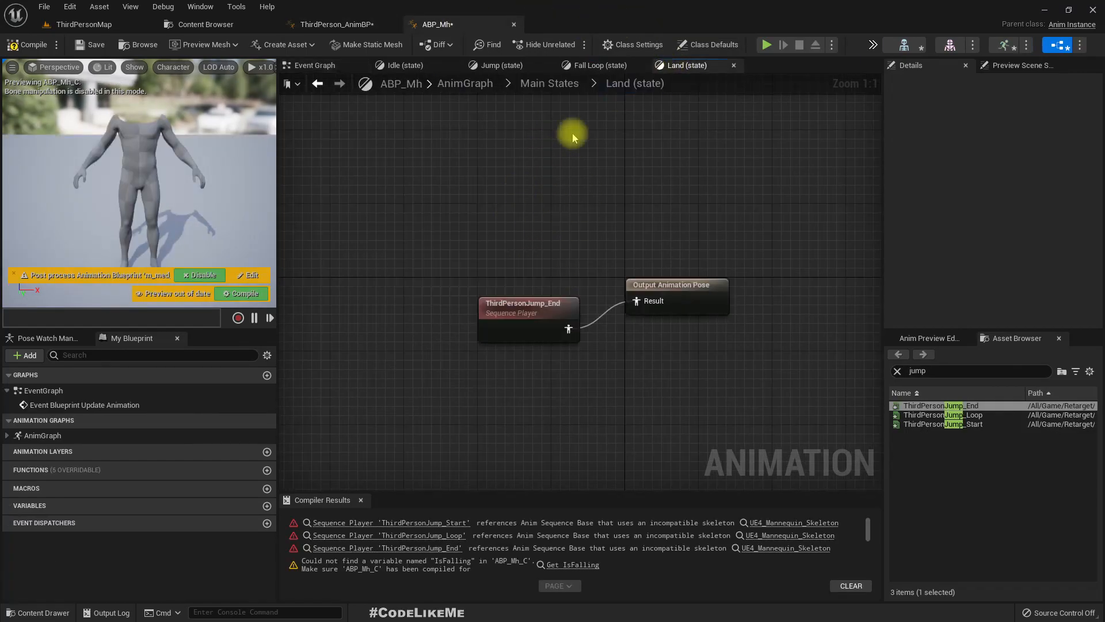
click(535, 86)
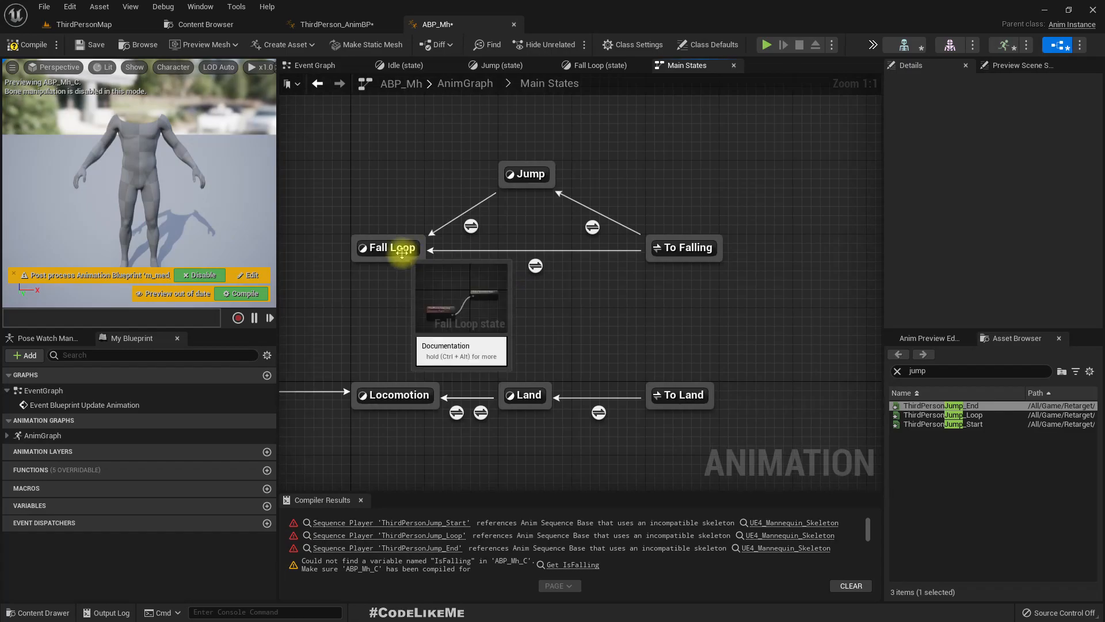
right_drag(389, 445, 466, 442)
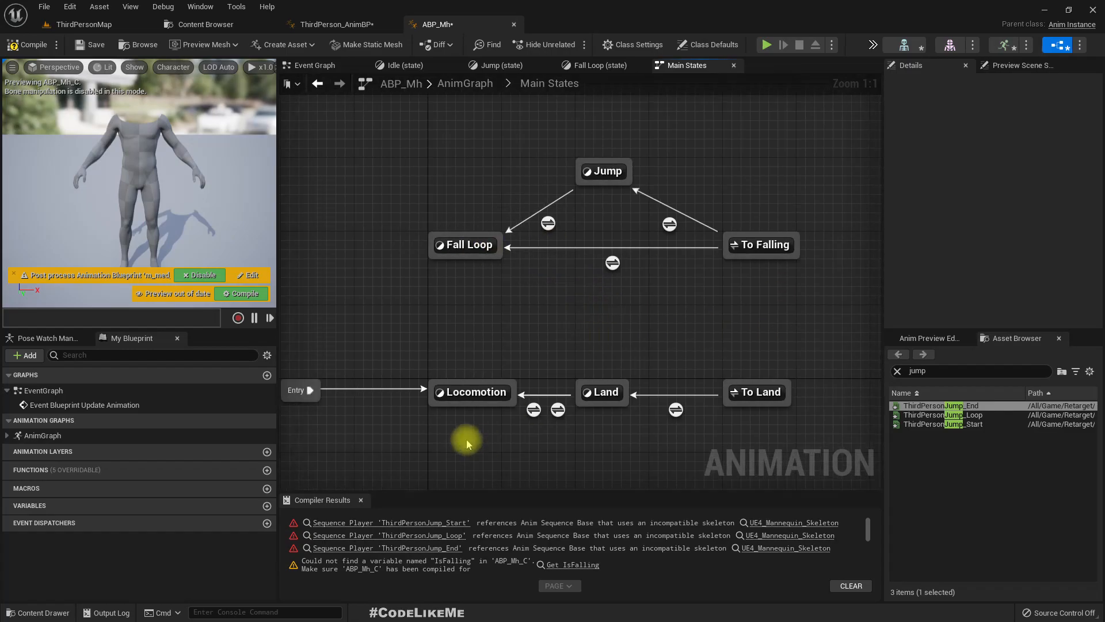
double_click(532, 412)
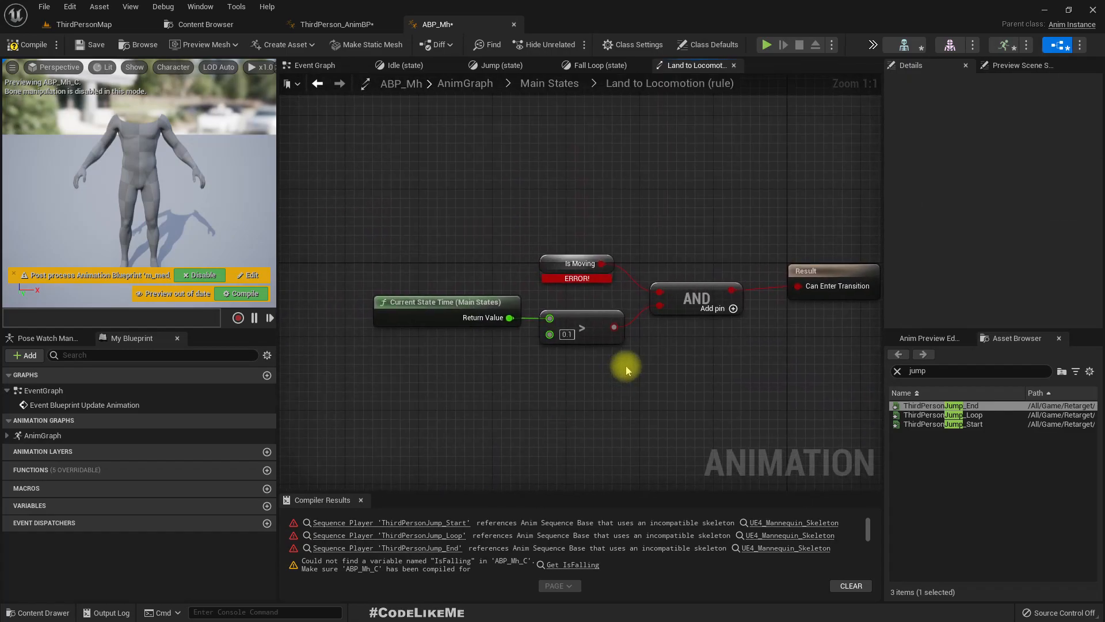
right_drag(677, 365, 594, 367)
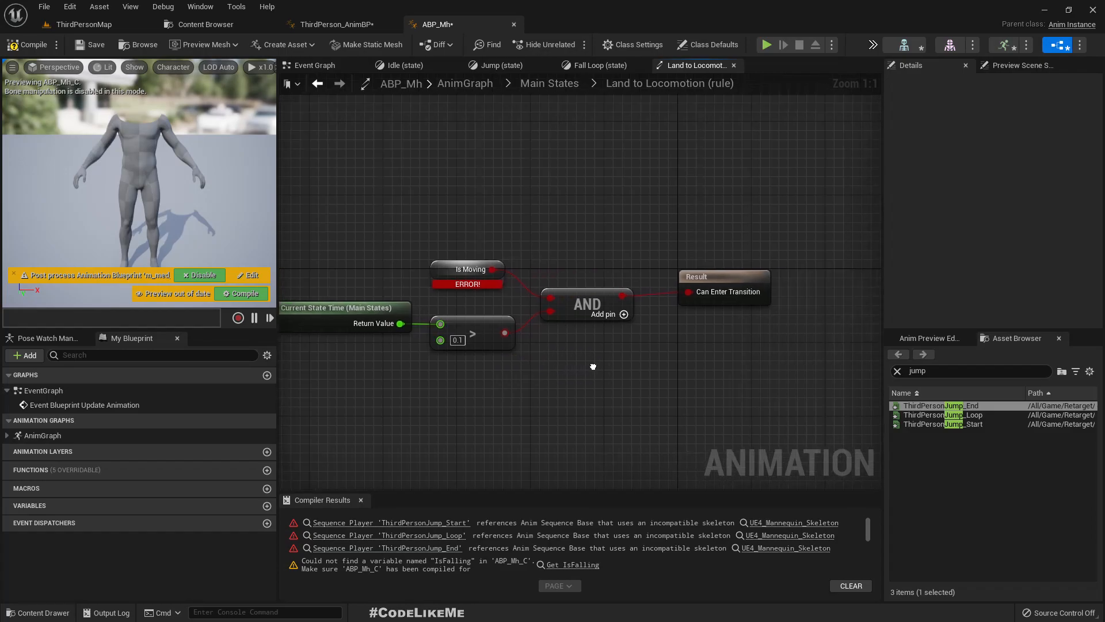
right_click(443, 271)
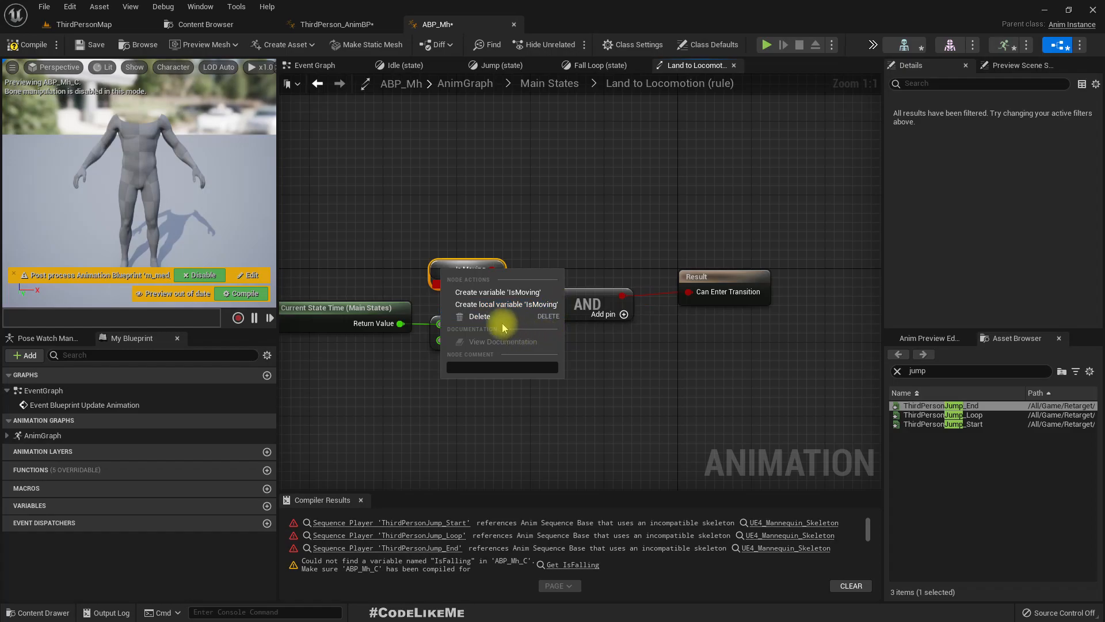
click(509, 293)
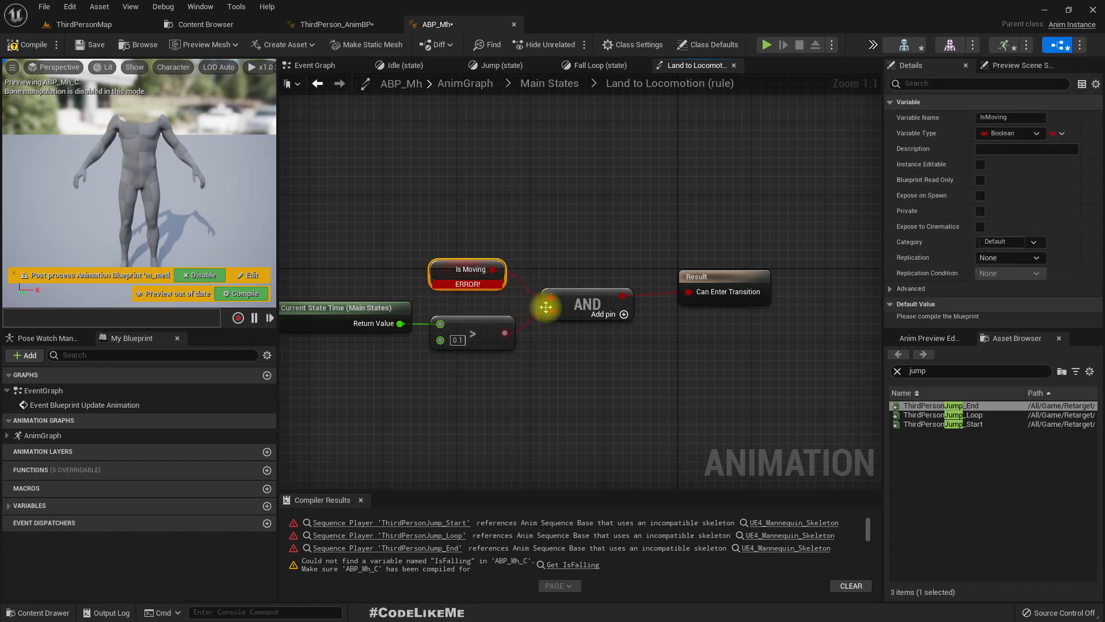
- Check the Jump state, recompile ABP_Mh, and create the missing IsFalling variable from its node in the To Falling to Jump rule
click(418, 524)
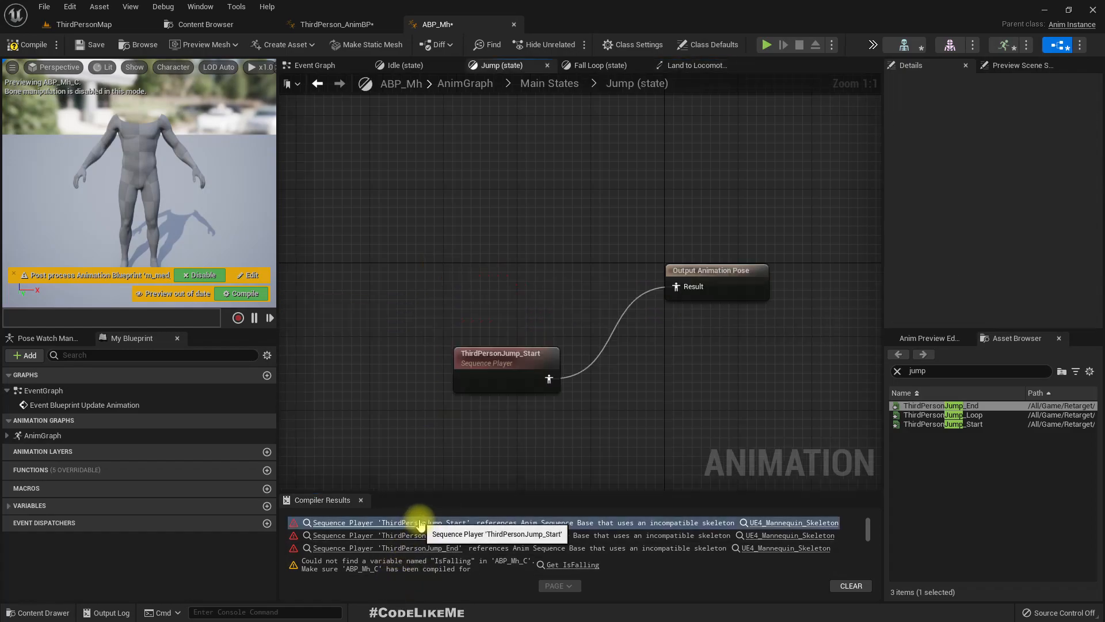
click(27, 45)
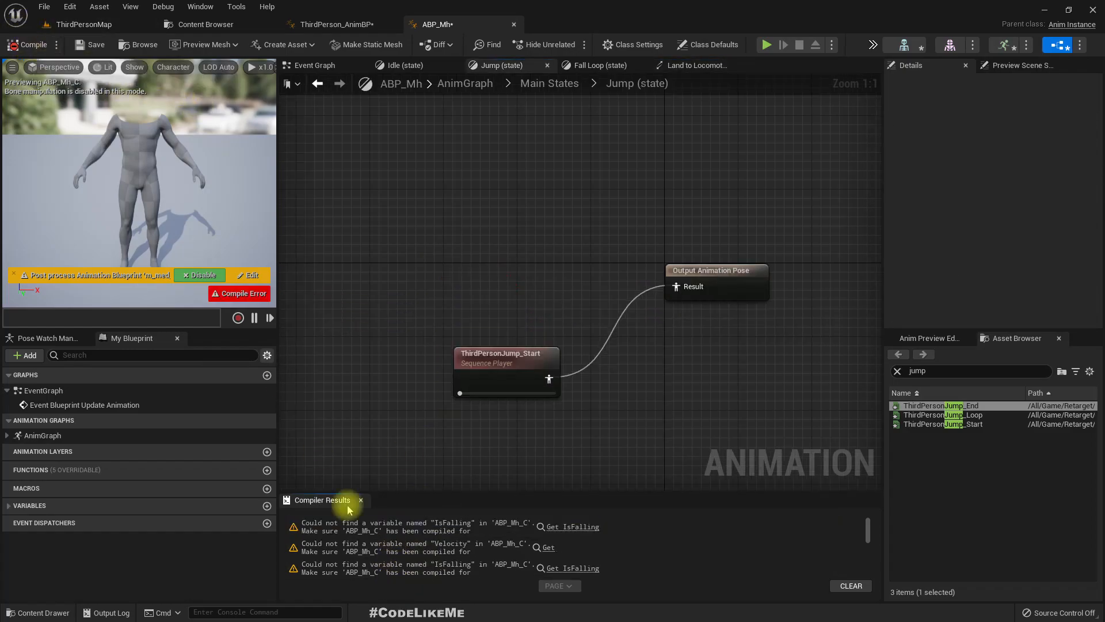
click(564, 526)
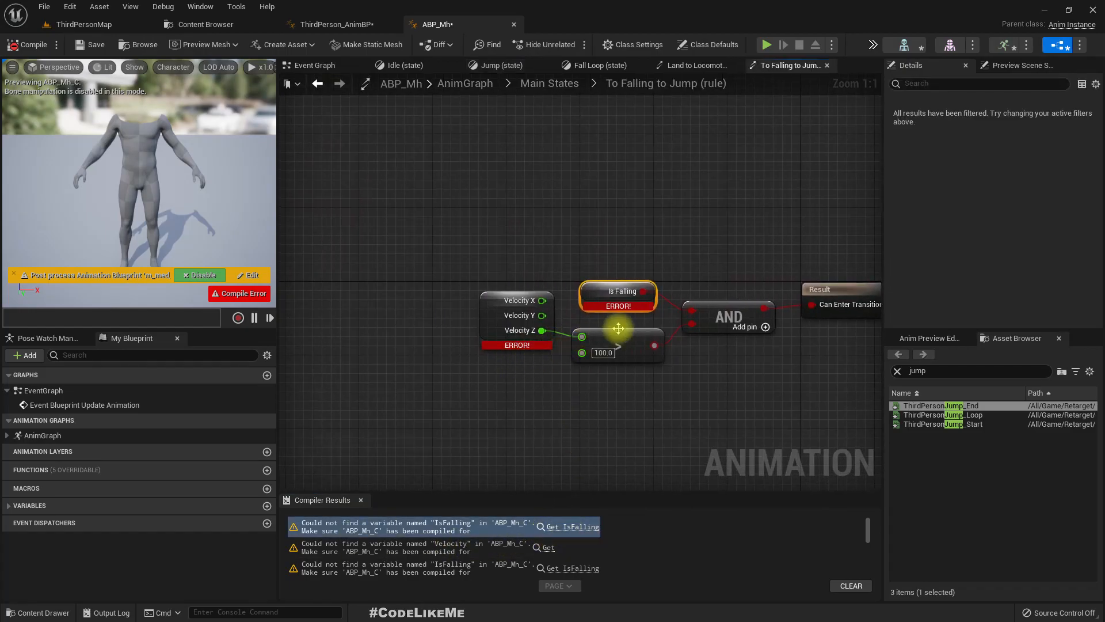
right_click(599, 289)
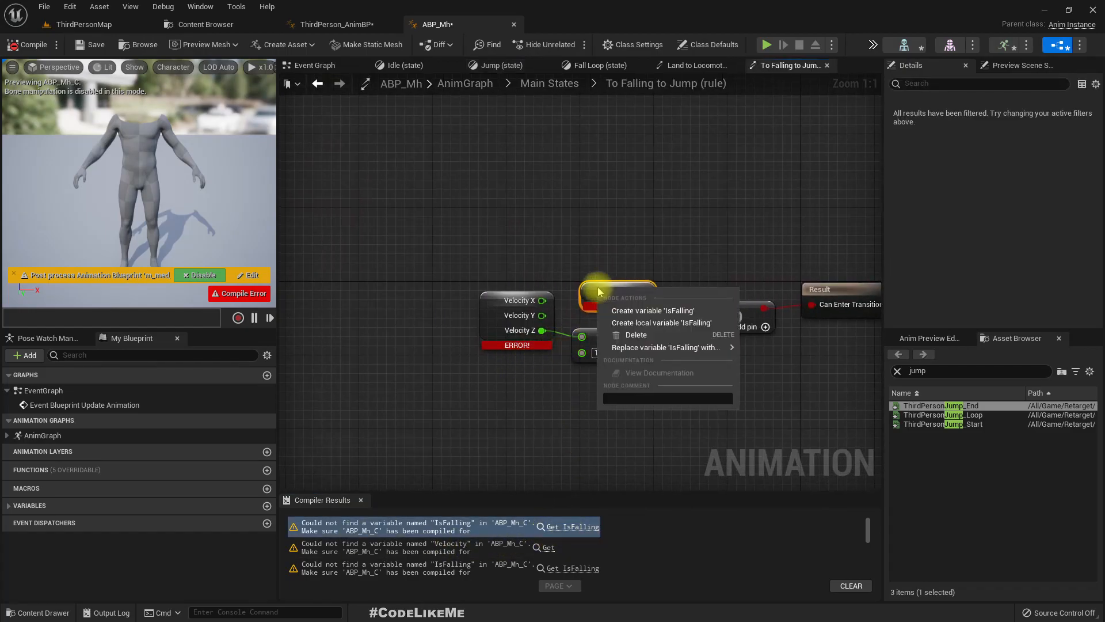
click(559, 235)
right_drag(557, 235, 548, 260)
right_click(570, 327)
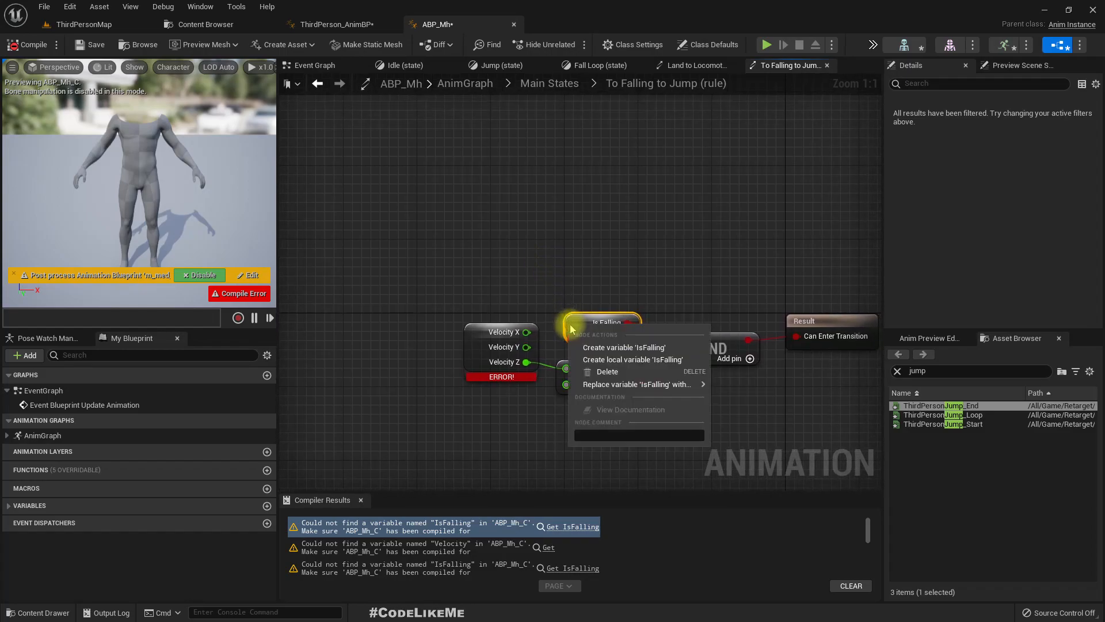
click(658, 348)
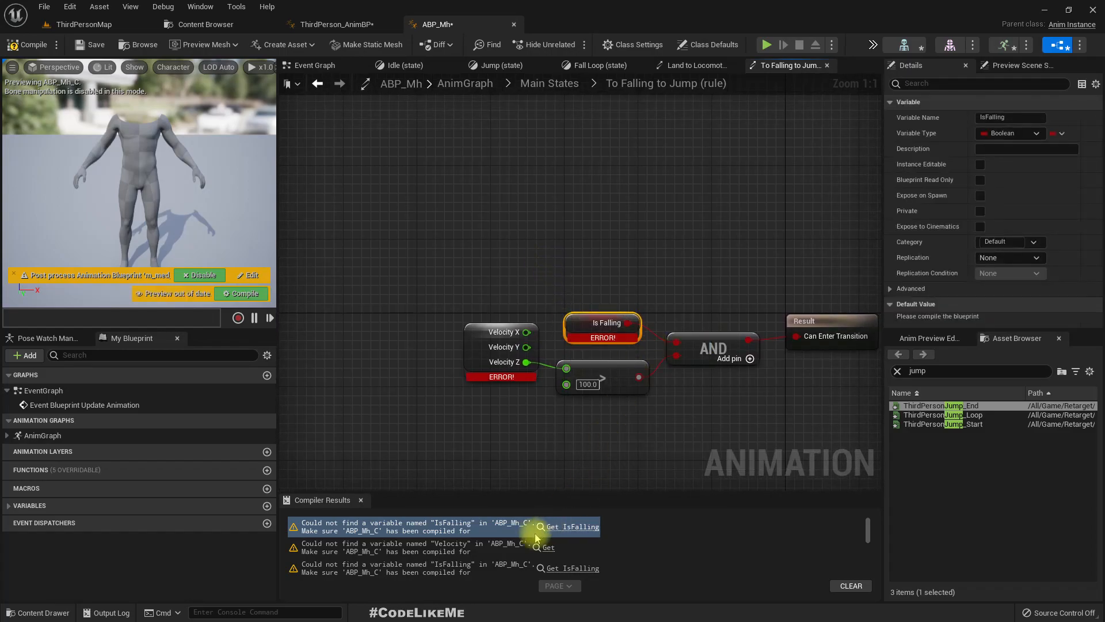
- Create the missing Velocity variable from its node in the To Falling to Jump rule
click(547, 548)
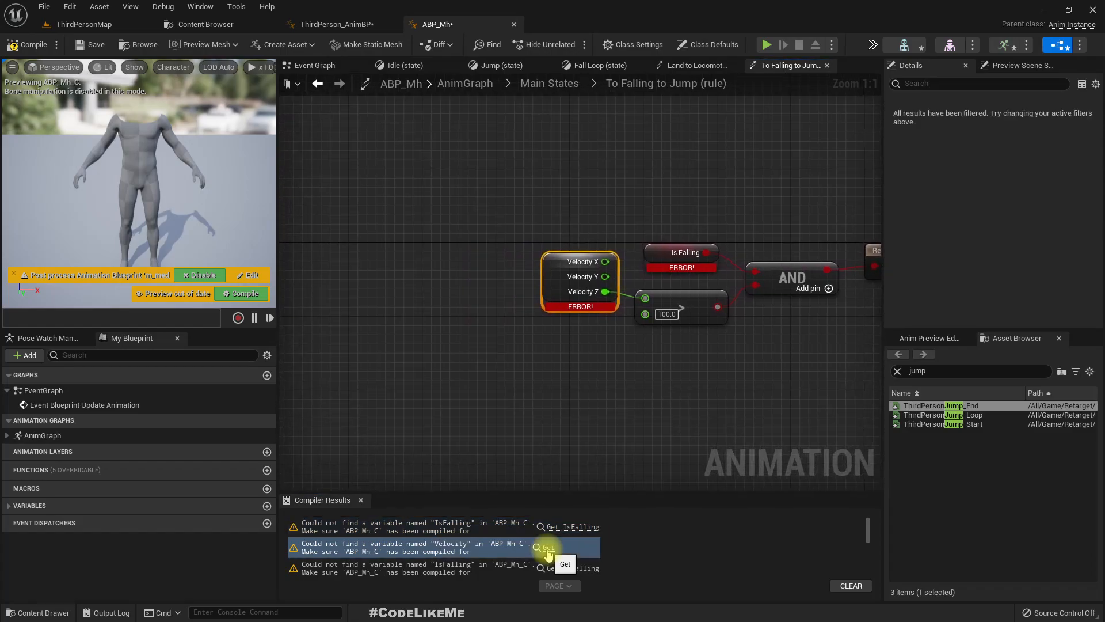
right_click(554, 259)
click(581, 279)
scroll(564, 558, down, 2)
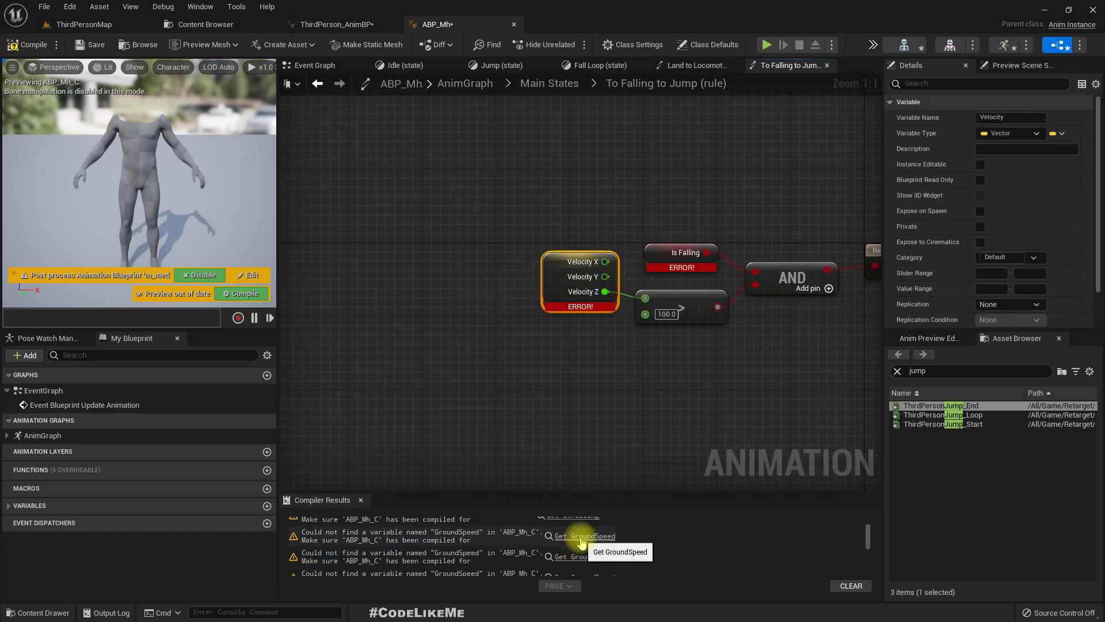
- Create the missing GroundSpeed variable from its node in the Locomotion Walk / Run state
click(564, 535)
right_click(587, 293)
click(616, 313)
scroll(591, 566, down, 3)
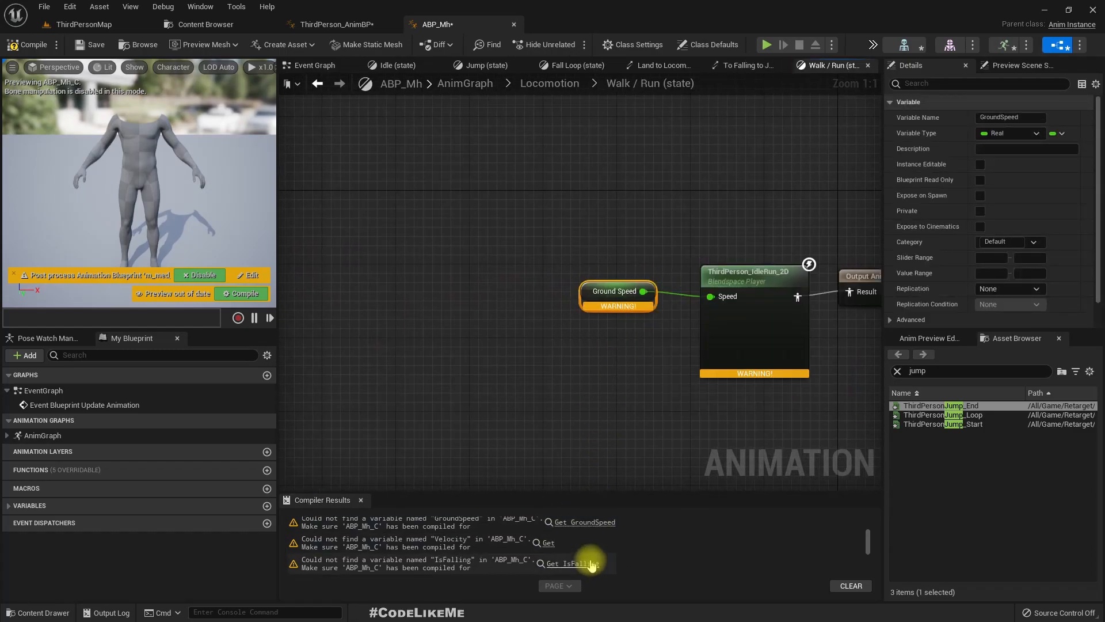
- Go through the remaining missing-variable messages and recompile ABP_Mh
click(576, 564)
scroll(576, 567, down, 3)
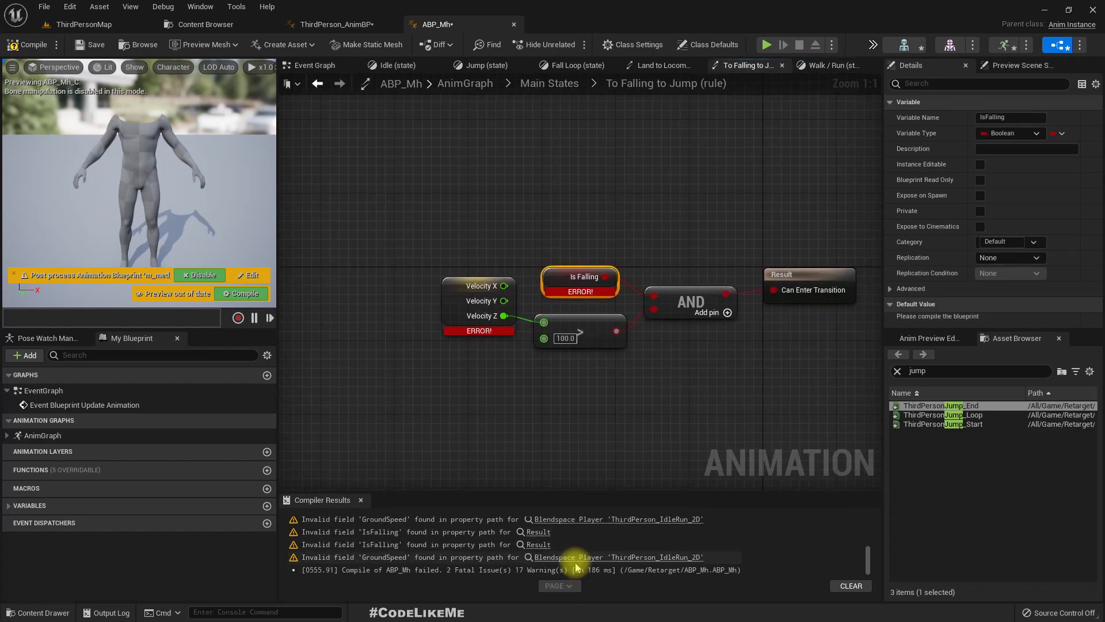
scroll(576, 556, up, 3)
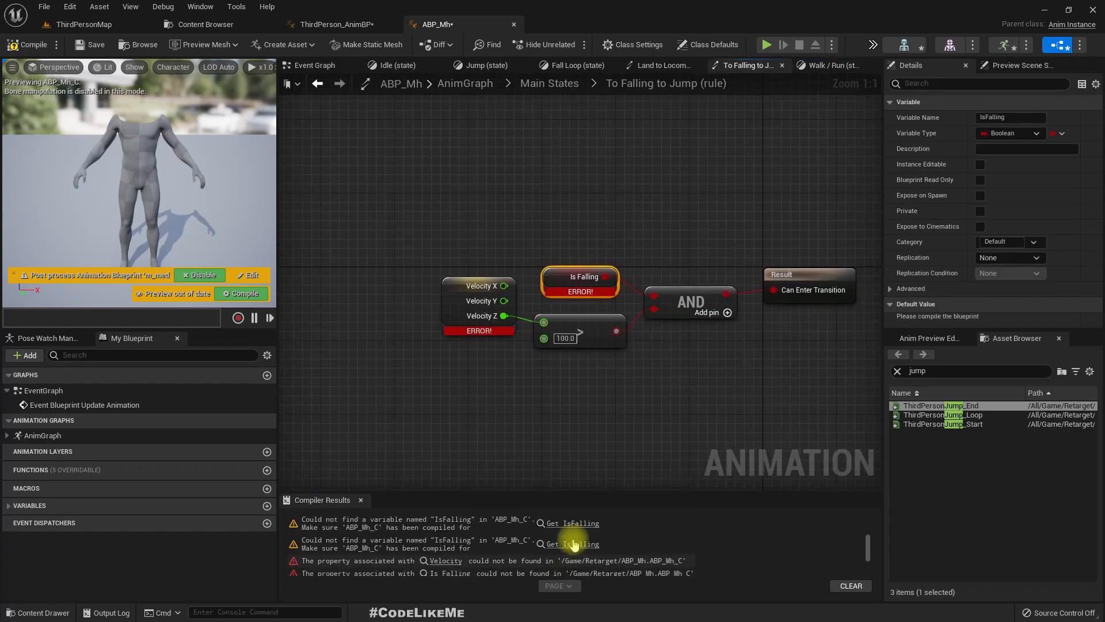
click(26, 44)
right_drag(637, 386, 546, 384)
scroll(535, 403, down, 4)
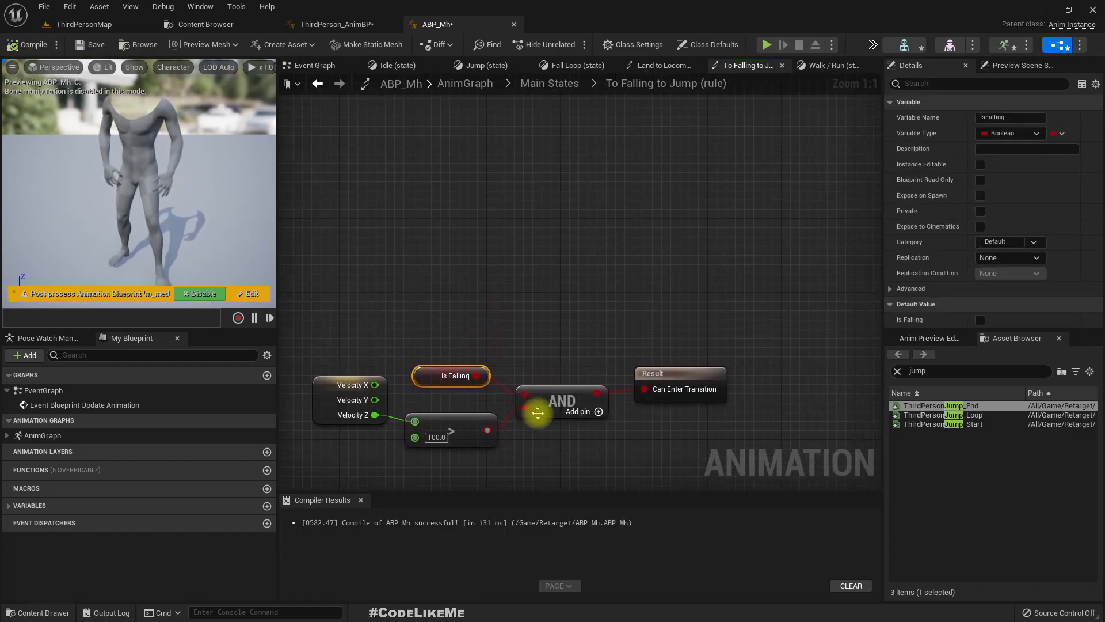
- Expand the AnimGraph and variables of ABP_Mh to check the variables created so far
click(8, 435)
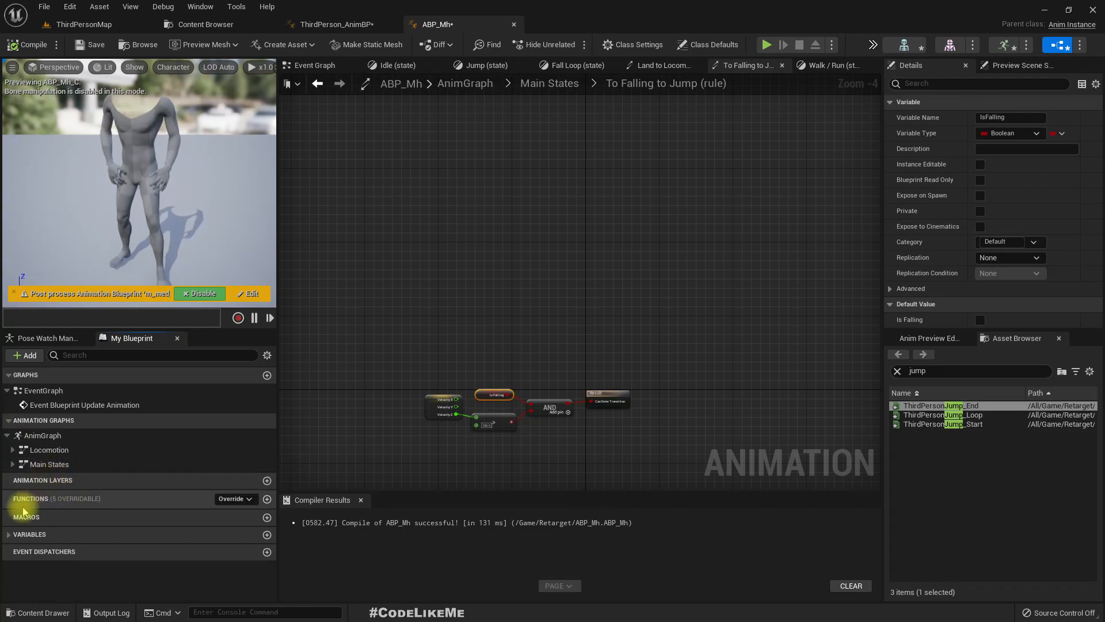
click(13, 534)
scroll(86, 533, down, 1)
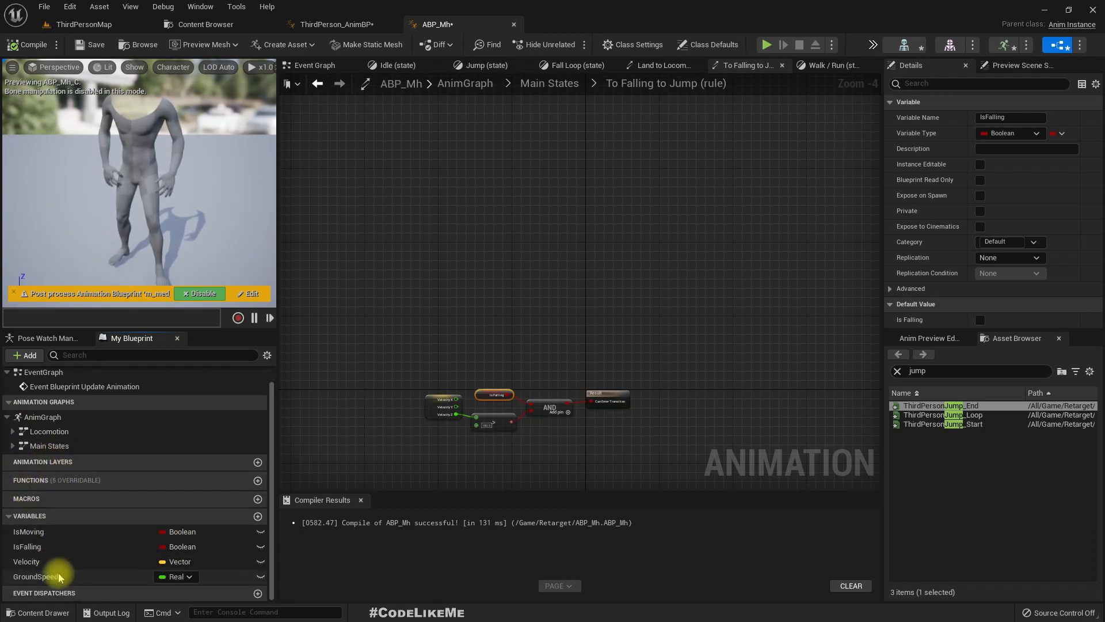
- Copy all Event Graph nodes of ThirdPerson_AnimBP, including both animation events and the Sequence logic
click(334, 24)
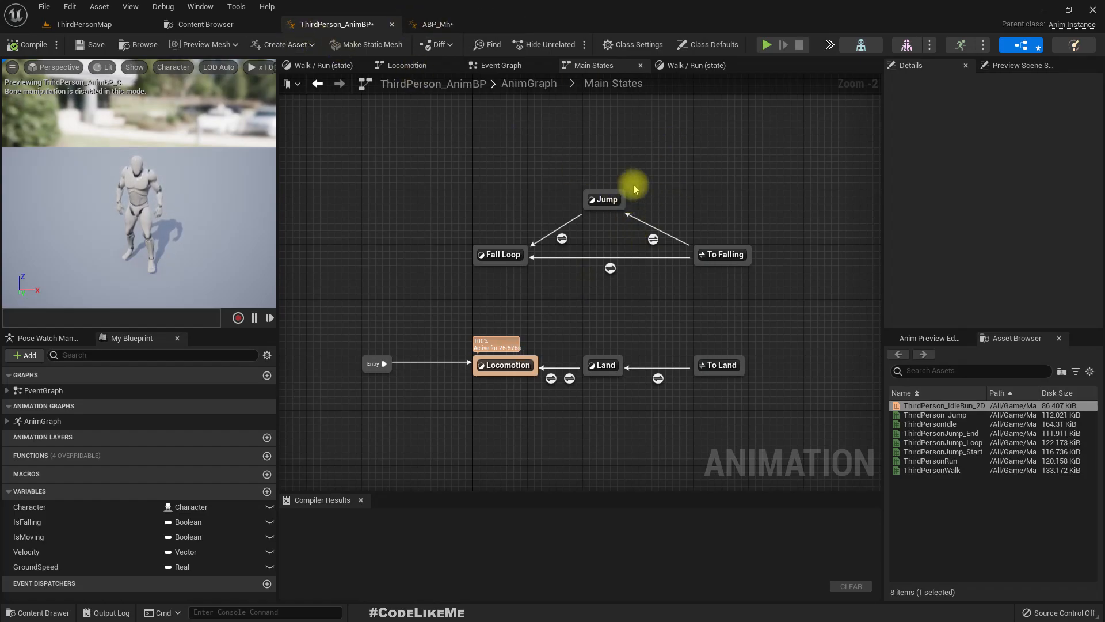
click(498, 65)
scroll(609, 280, down, 4)
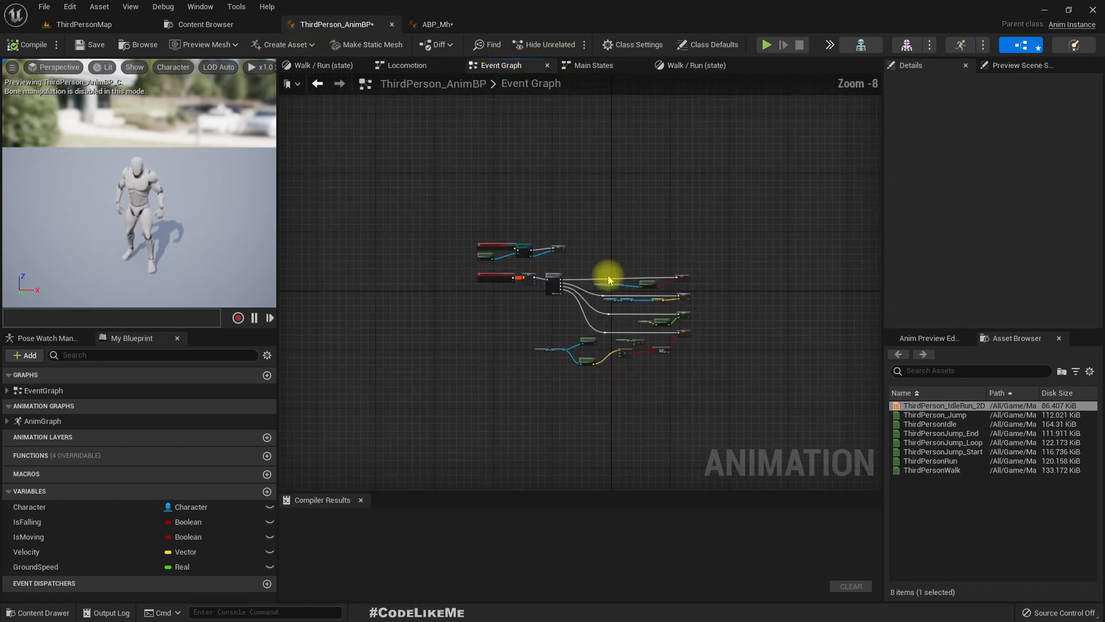
scroll(518, 325, up, 5)
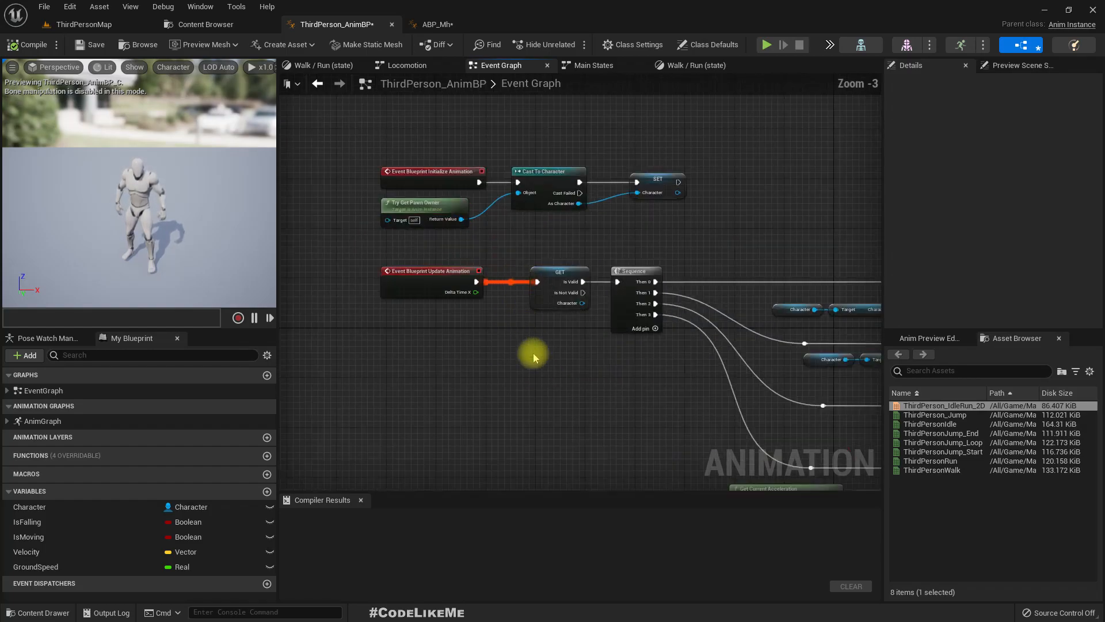
right_drag(564, 375, 488, 299)
scroll(481, 281, down, 2)
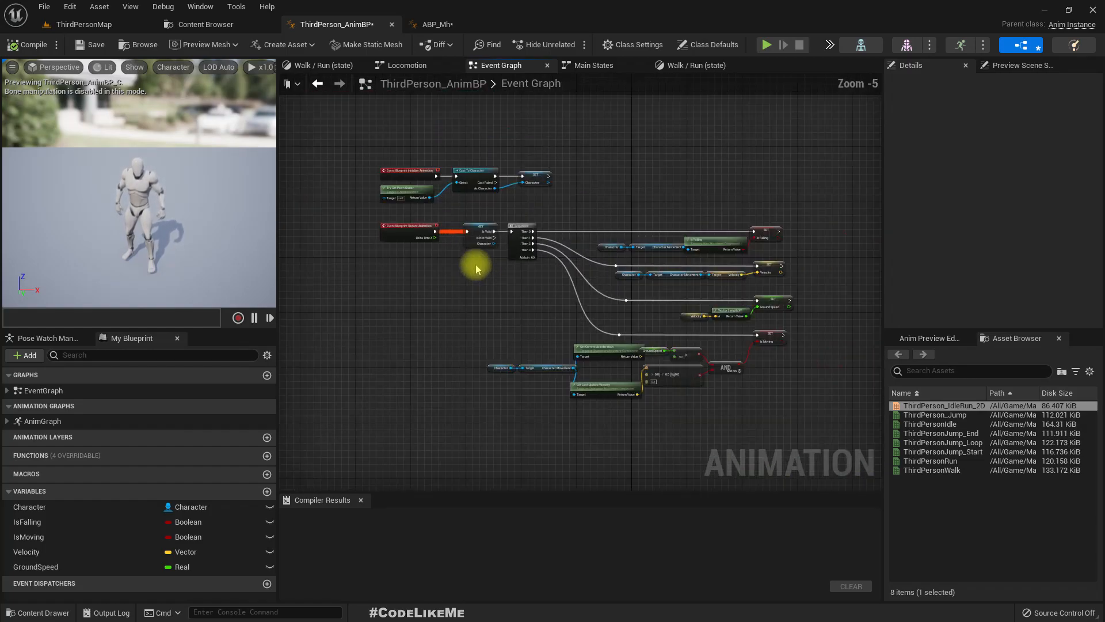
drag(374, 143, 557, 206)
scroll(412, 161, up, 5)
scroll(458, 193, down, 5)
drag(415, 150, 831, 446)
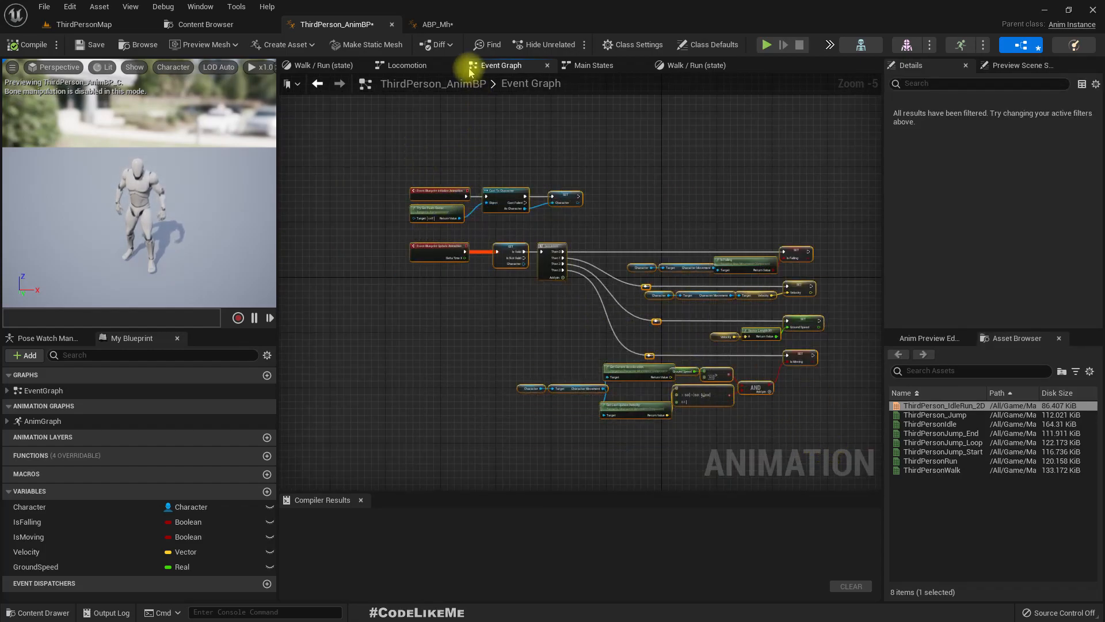
- In ABP_Mh's Event Graph, delete the default nodes and paste the logic copied from ThirdPerson_AnimBP
click(425, 24)
right_drag(523, 296, 482, 167)
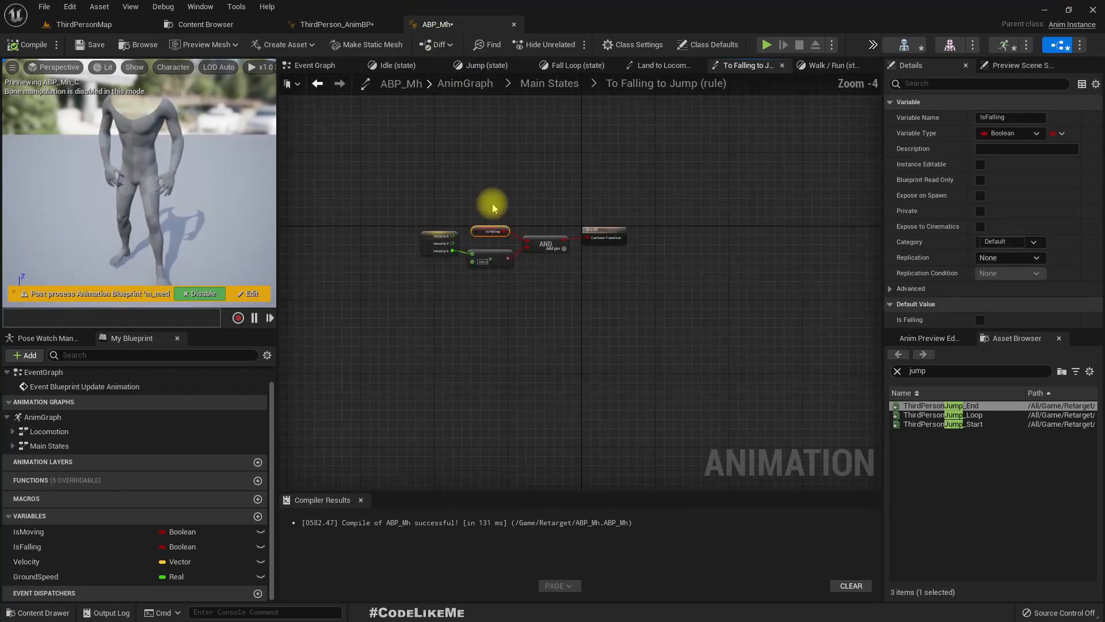
scroll(515, 190, up, 1)
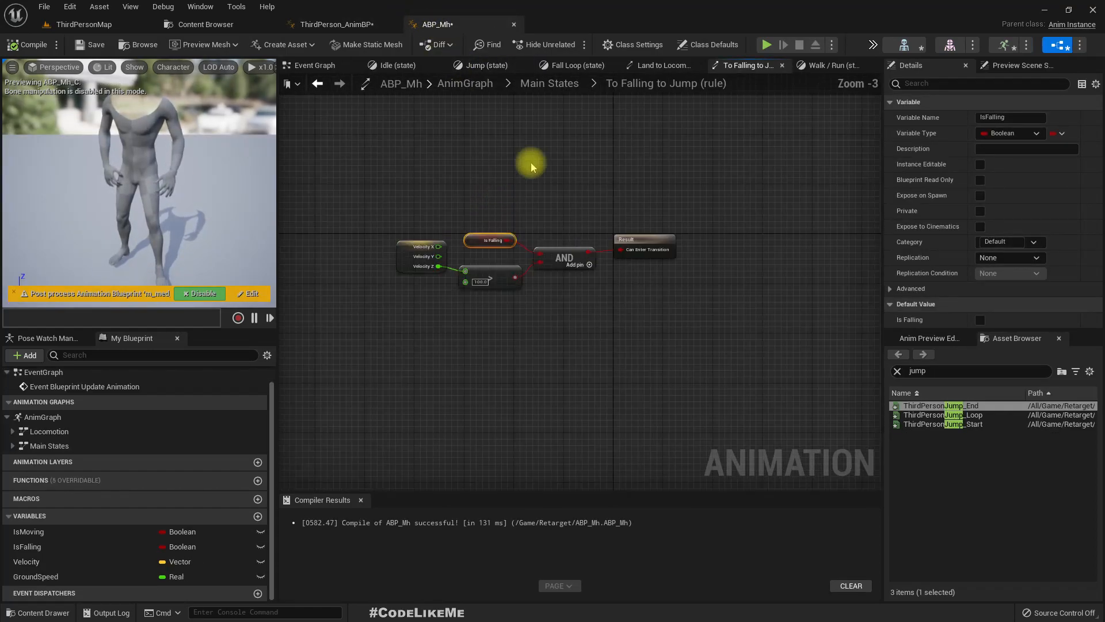
click(303, 65)
scroll(531, 311, down, 5)
drag(366, 172, 472, 276)
key(Delete)
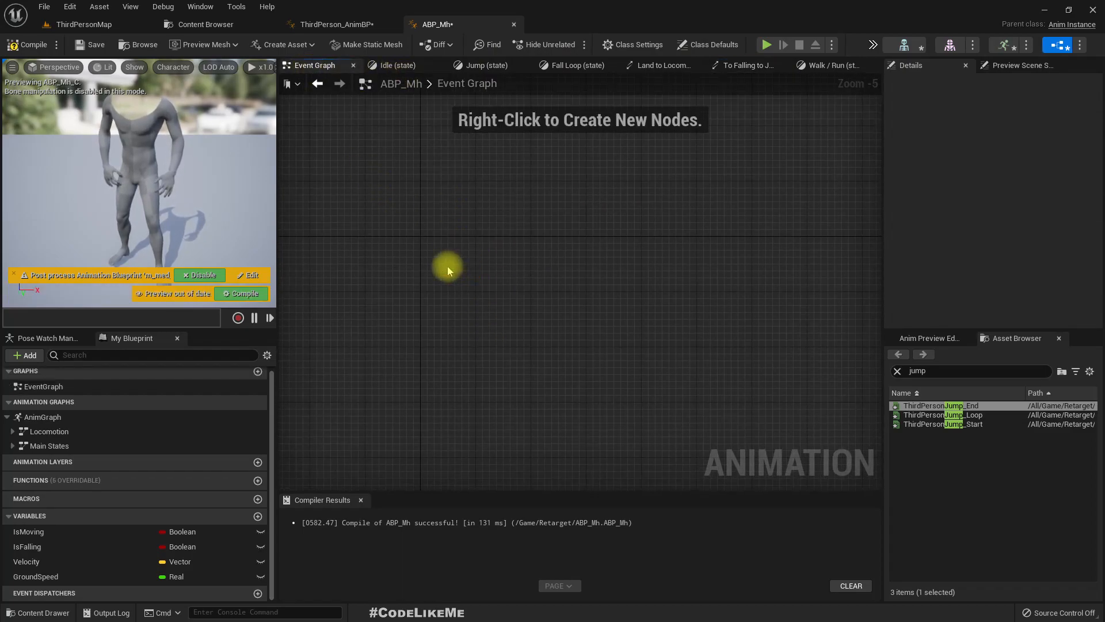
key(ctrl+v)
scroll(362, 301, up, 3)
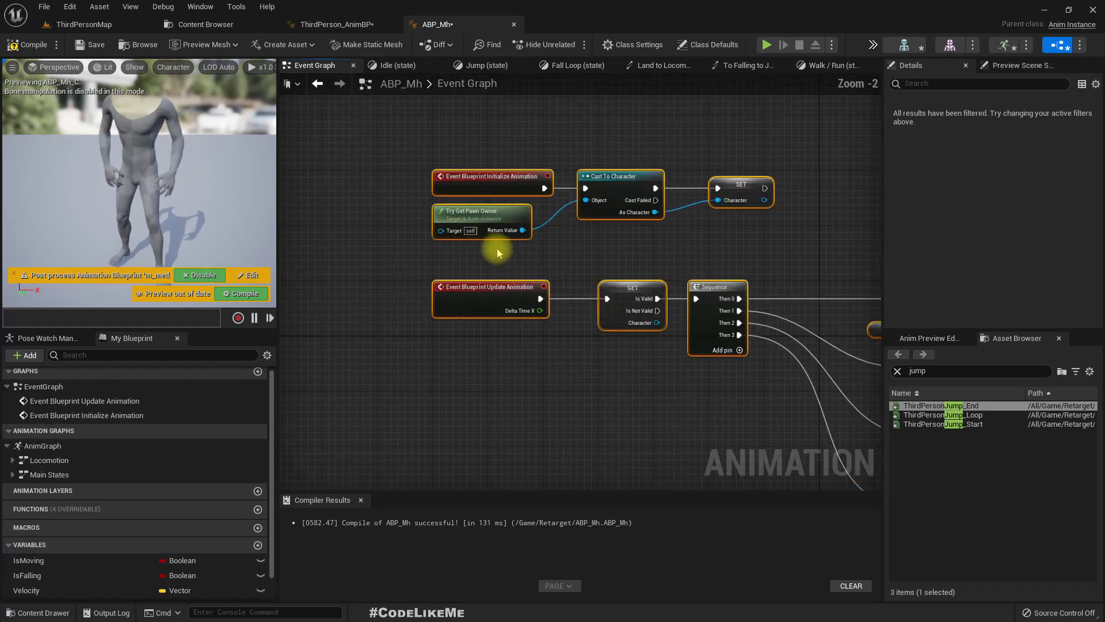
- Compile ABP_Mh, create the missing Character variable from its erroring node in the Event Graph, and recompile
click(24, 46)
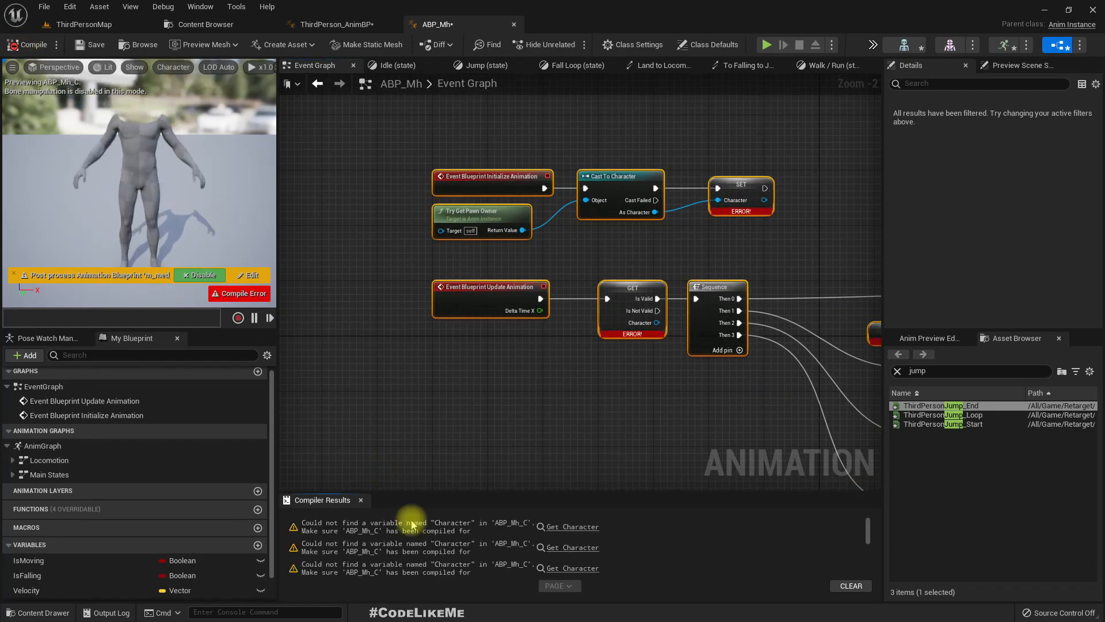
click(563, 527)
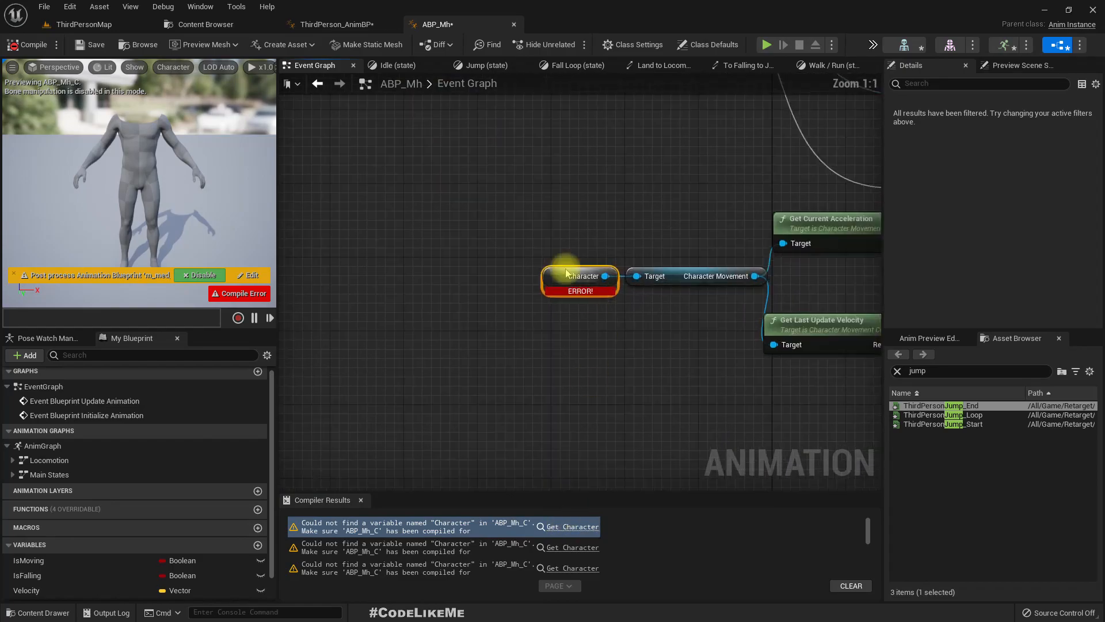
right_click(551, 274)
click(578, 299)
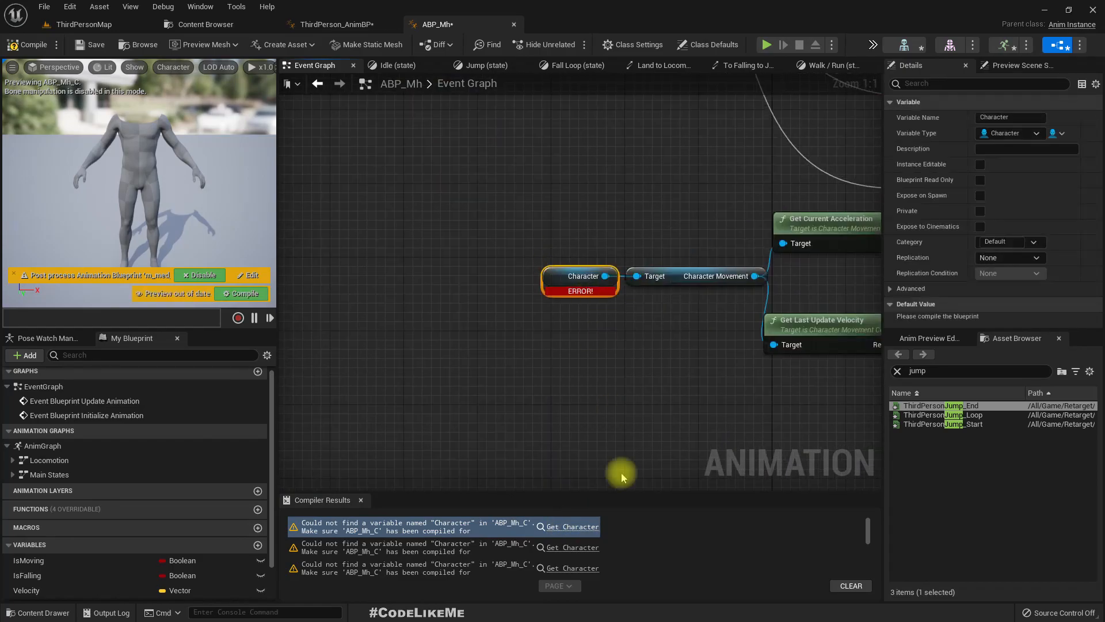
click(582, 548)
scroll(585, 550, down, 3)
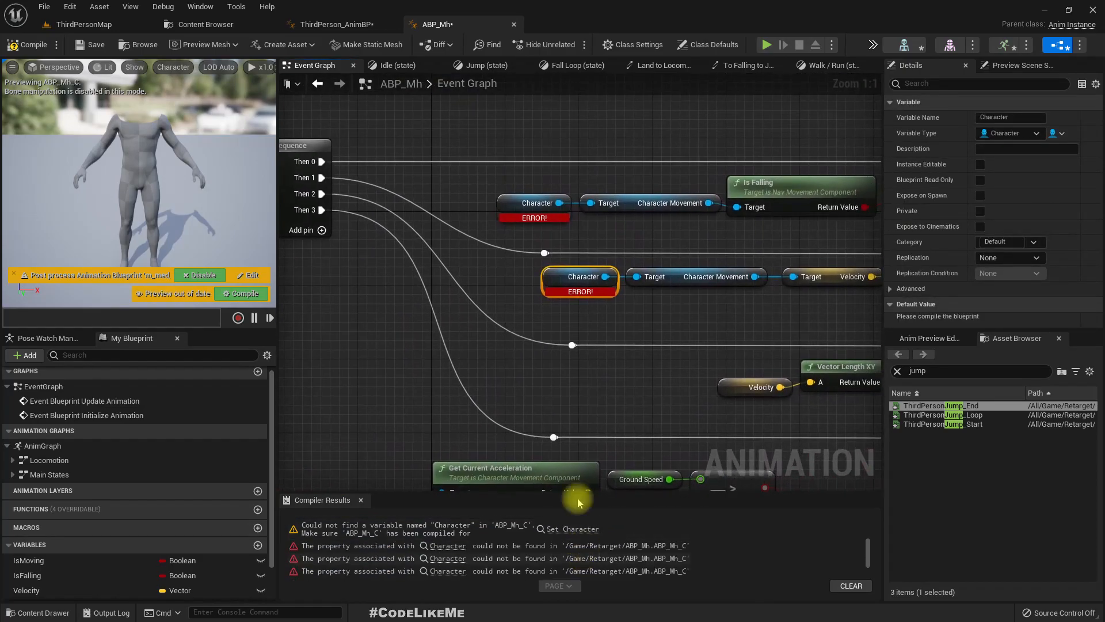
click(29, 44)
- Examine the pasted Event Graph logic, including the Character validity check, the Cast To Character and the Character setter
scroll(616, 296, down, 6)
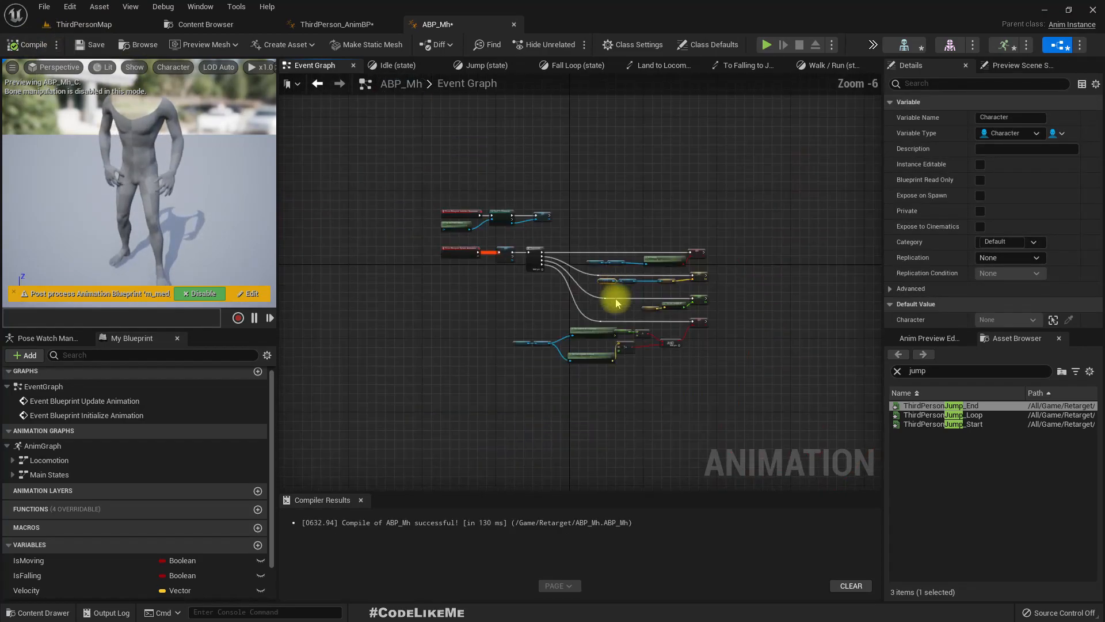
scroll(429, 216, up, 5)
right_drag(553, 271, 473, 236)
scroll(527, 316, up, 1)
click(554, 337)
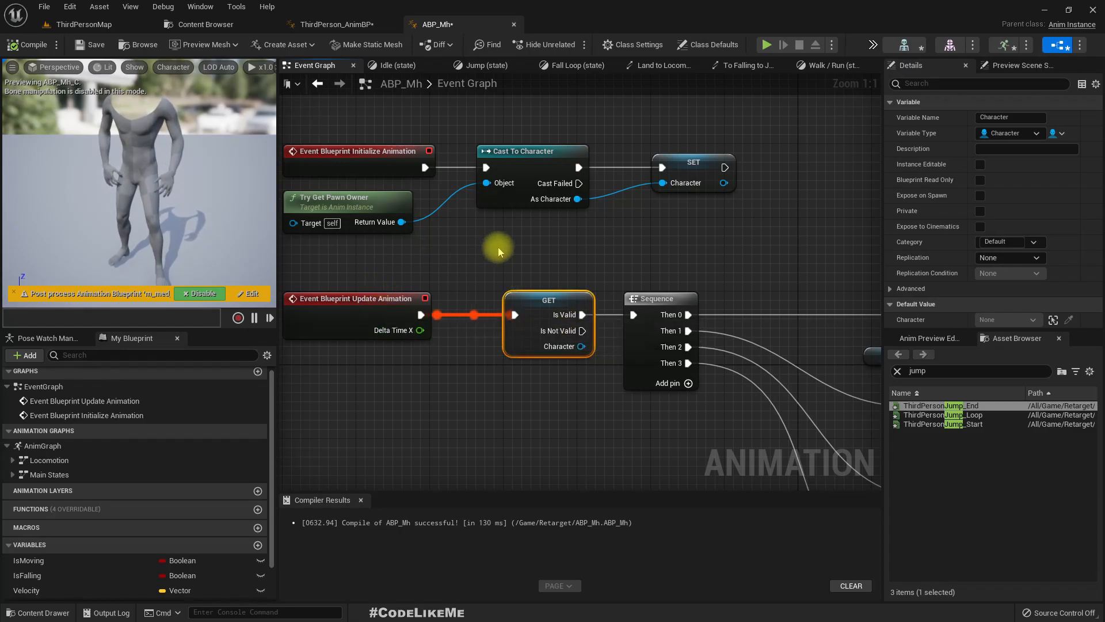
right_drag(498, 252, 485, 321)
click(512, 226)
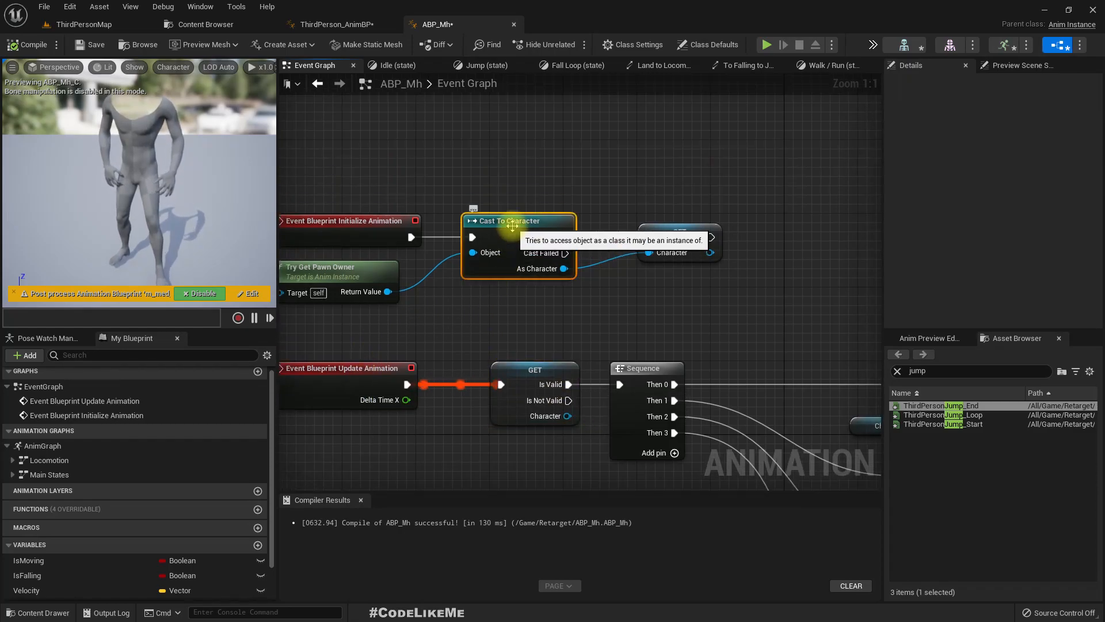
click(682, 233)
right_drag(738, 322, 741, 310)
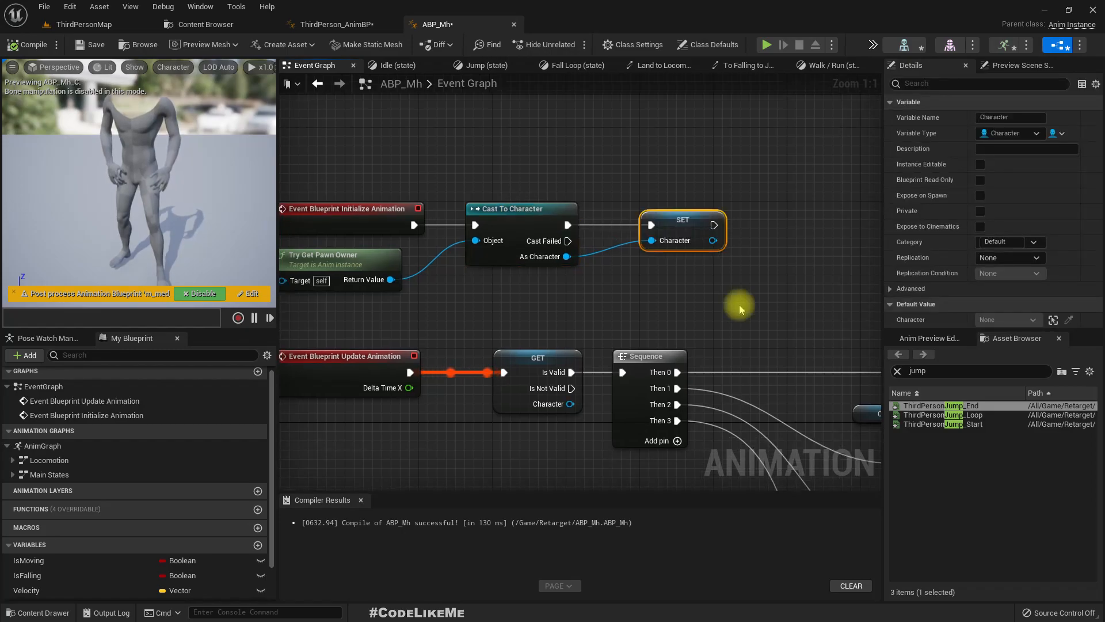
- Save ABP_Mh and open the ThirdPerson Blueprints folder in the Content Browser
click(96, 45)
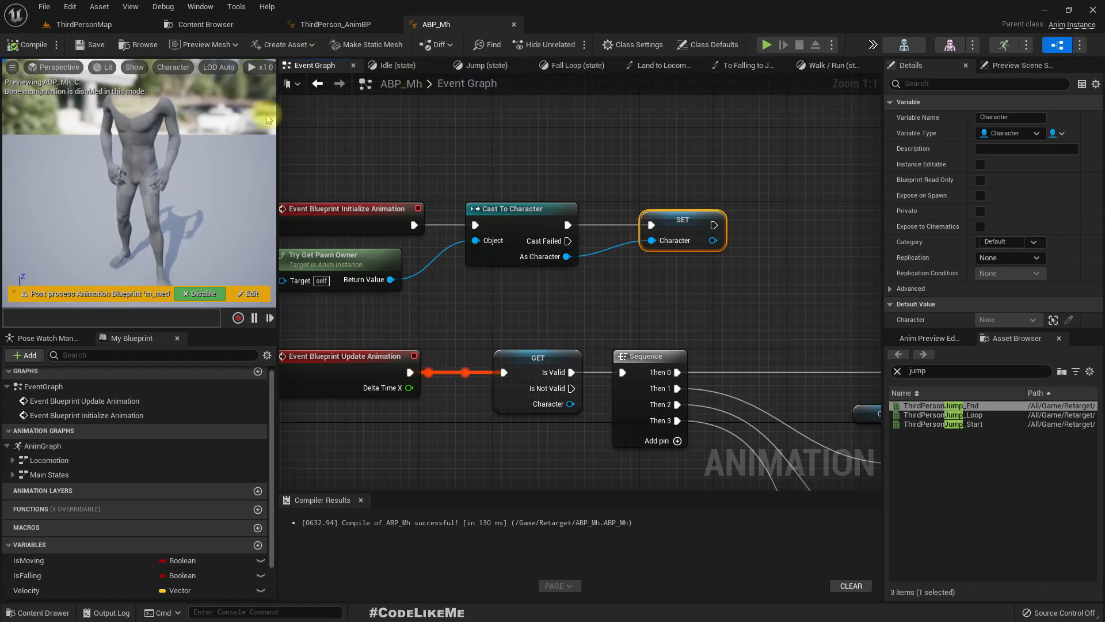
click(202, 24)
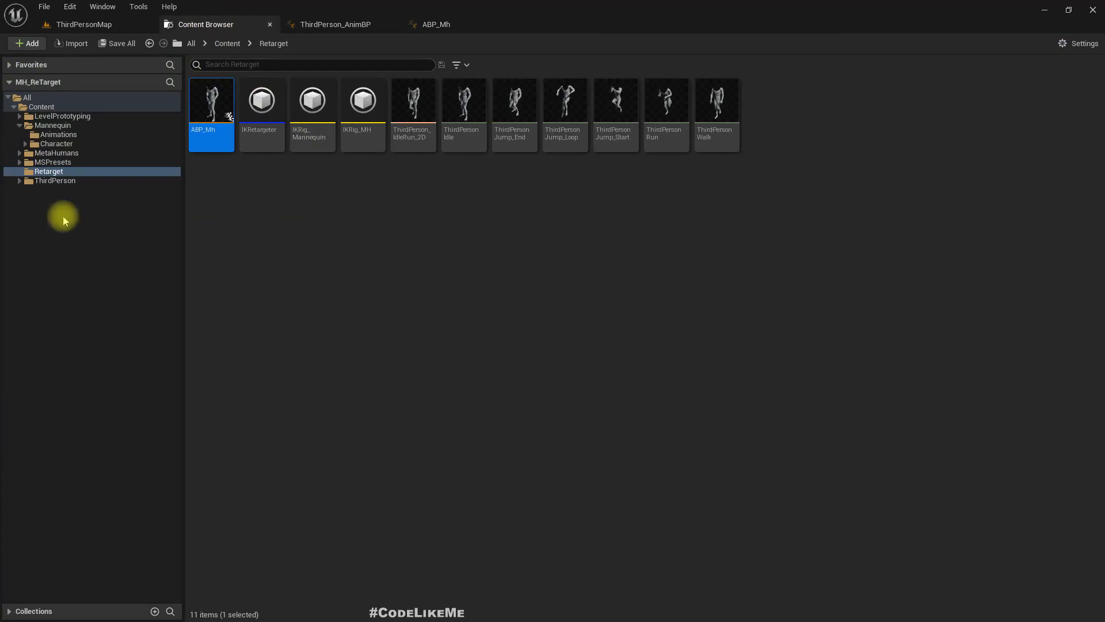
click(57, 144)
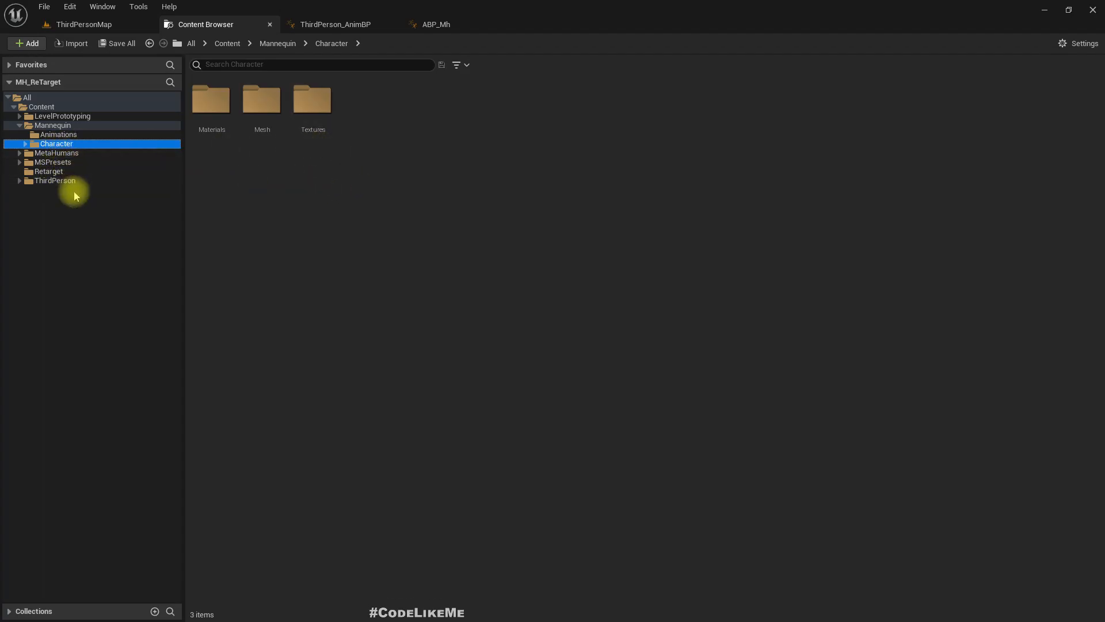
click(55, 181)
double_click(217, 132)
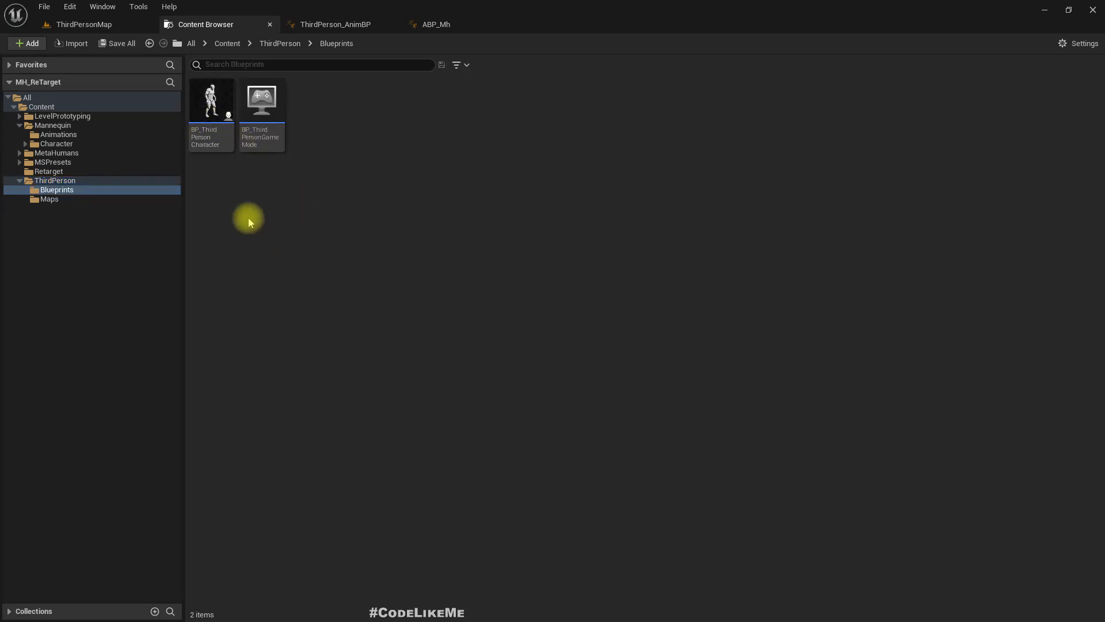
- Create a child Blueprint class of BP_ThirdPersonCharacter named BP_ThirdPersonMH and open it
right_click(209, 111)
click(249, 134)
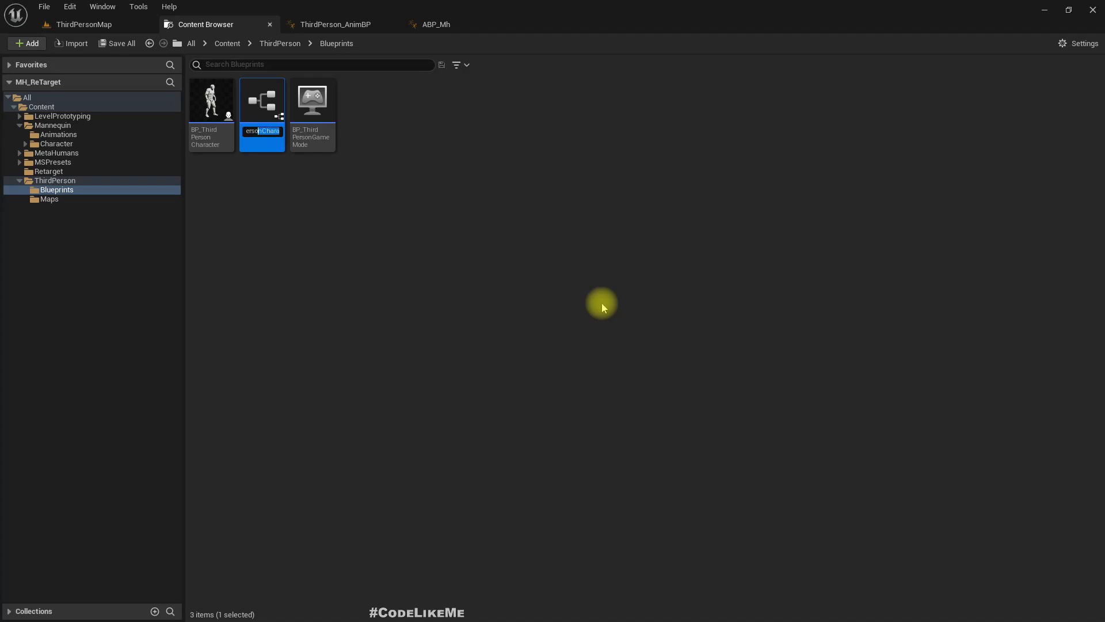
key(Return)
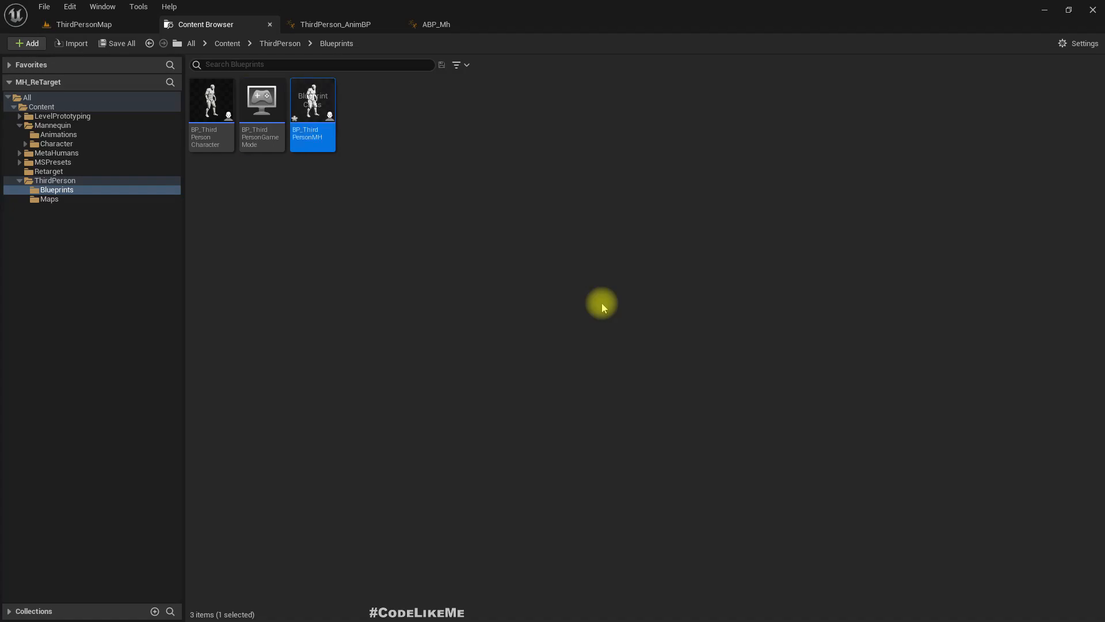
key(Return)
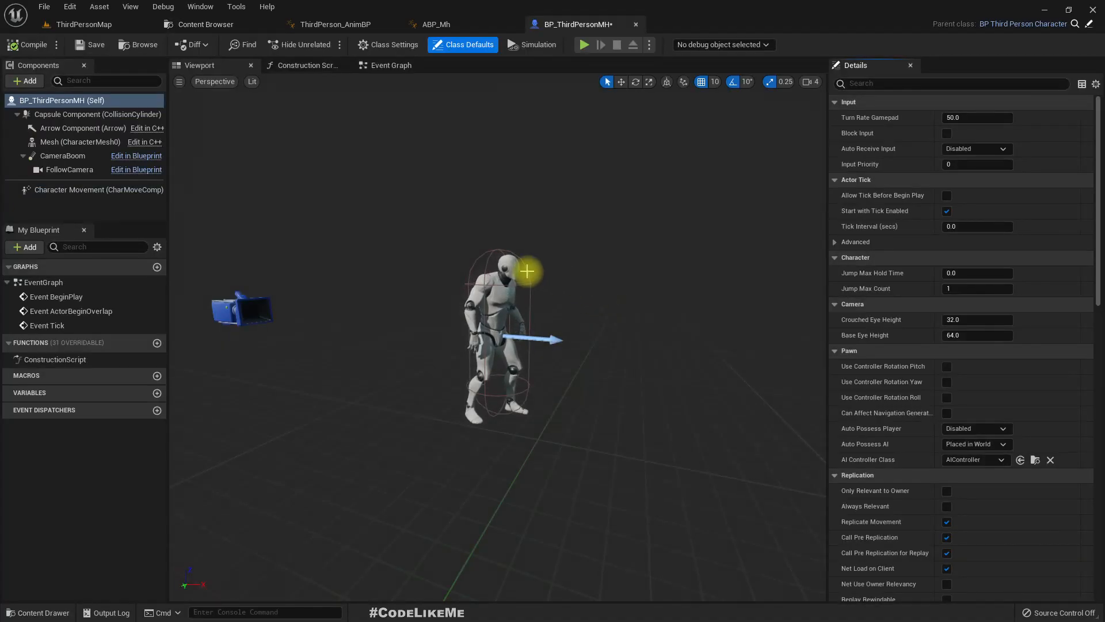
- Locate the m_med_nrw_body mesh used by ABP_Mh and assign it as the skeletal mesh of BP_ThirdPersonMH's Mesh component
click(498, 328)
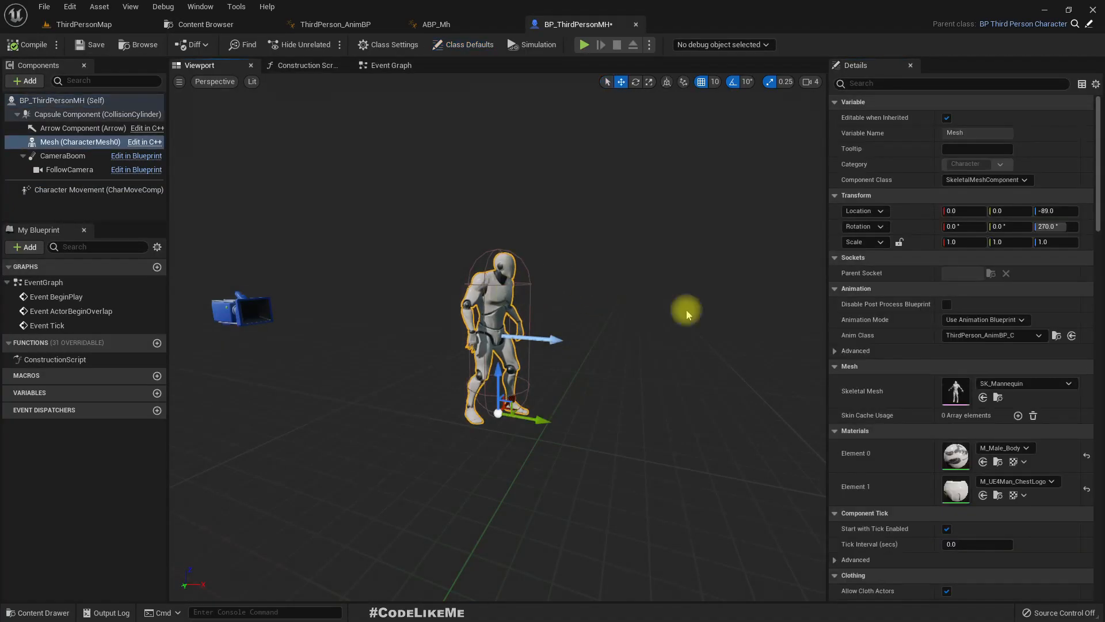
click(1019, 383)
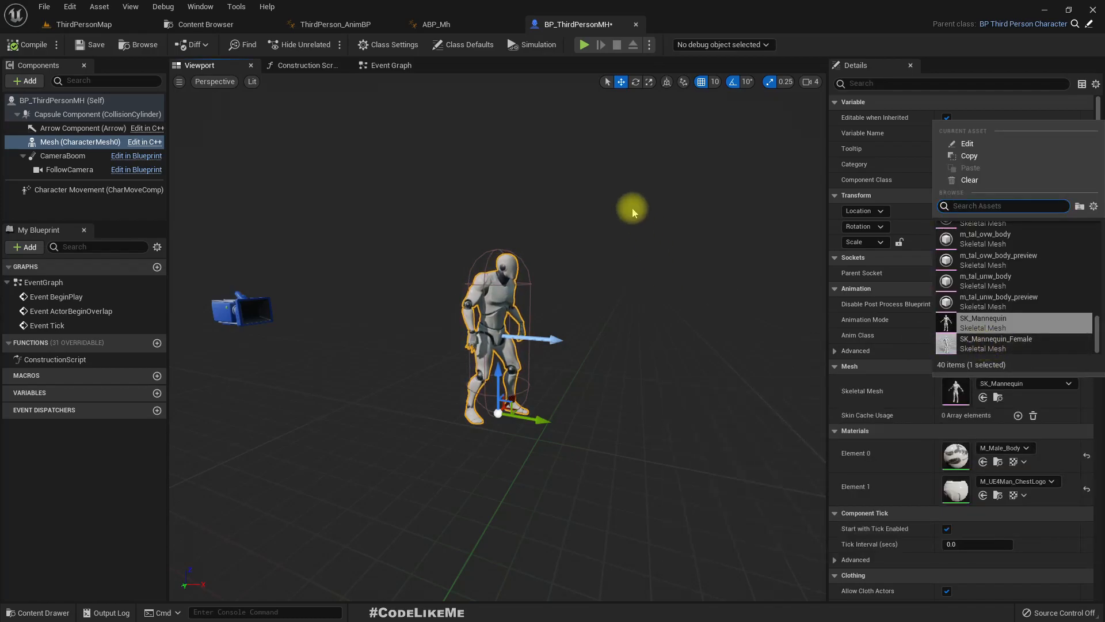
click(437, 23)
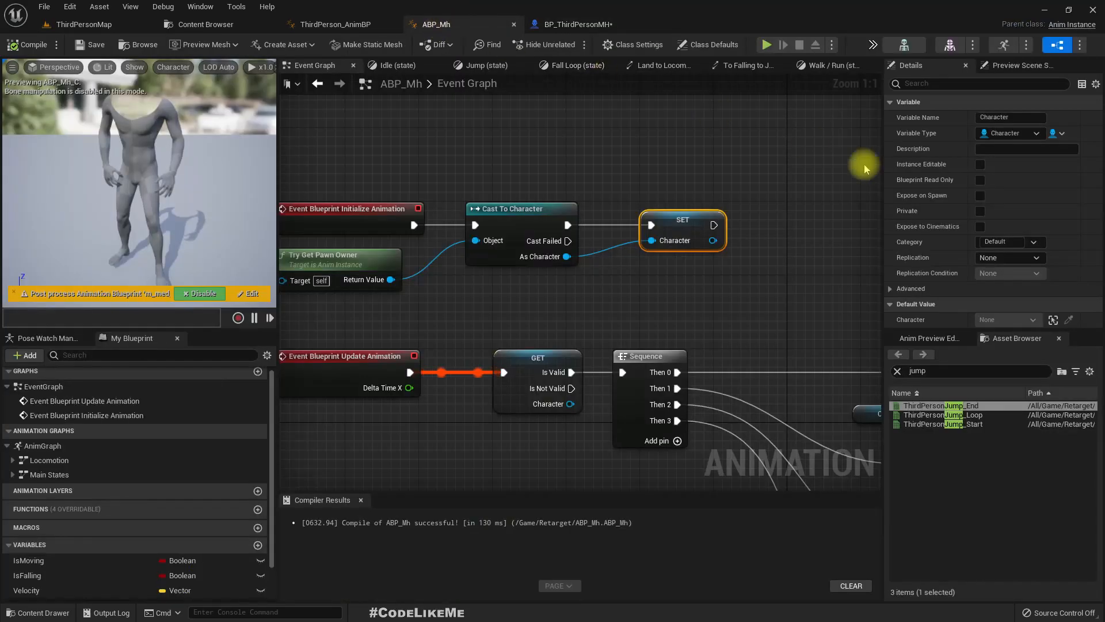
click(911, 48)
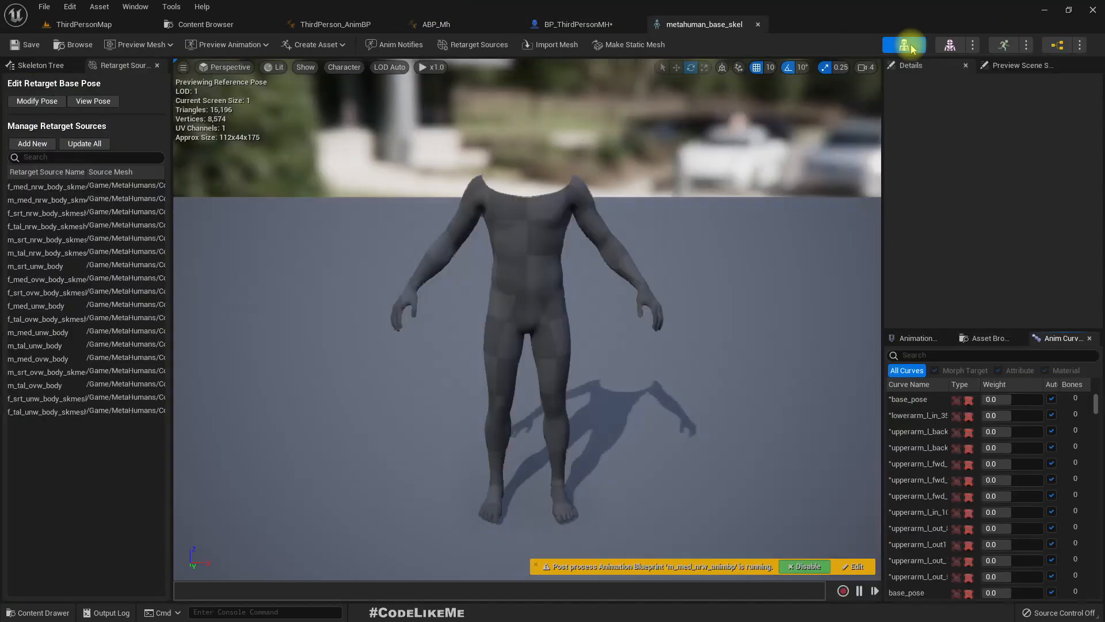
click(953, 46)
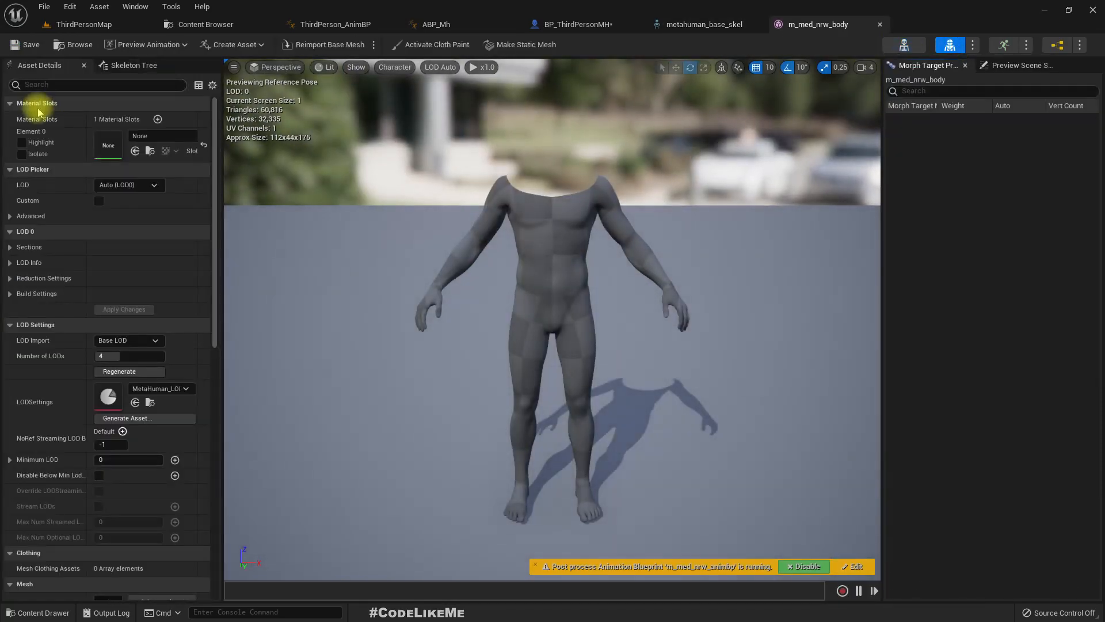
click(77, 45)
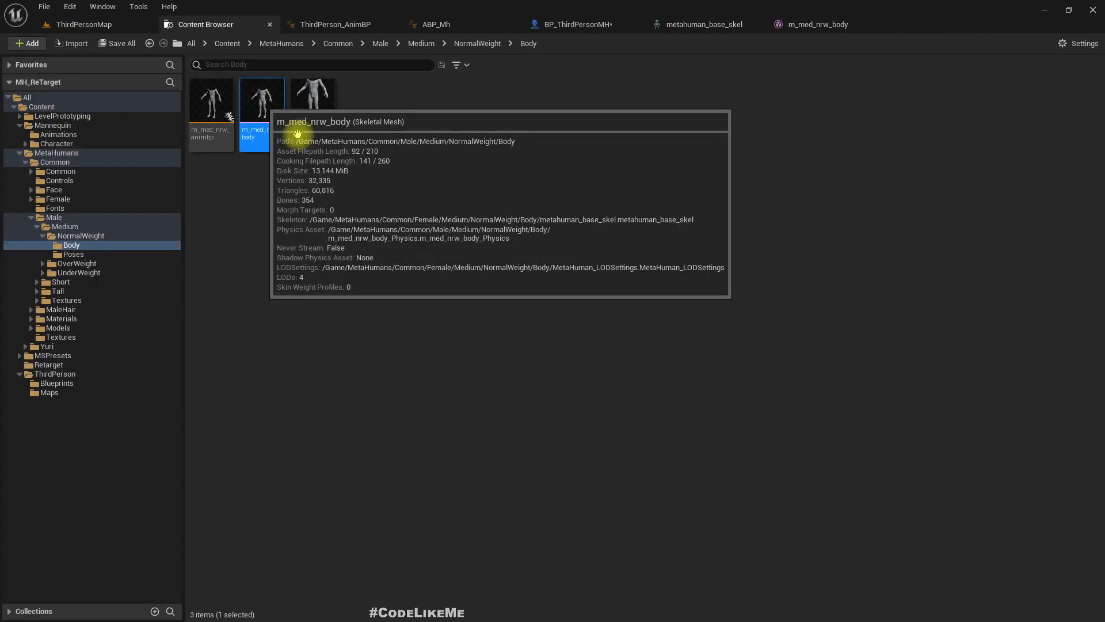
click(566, 24)
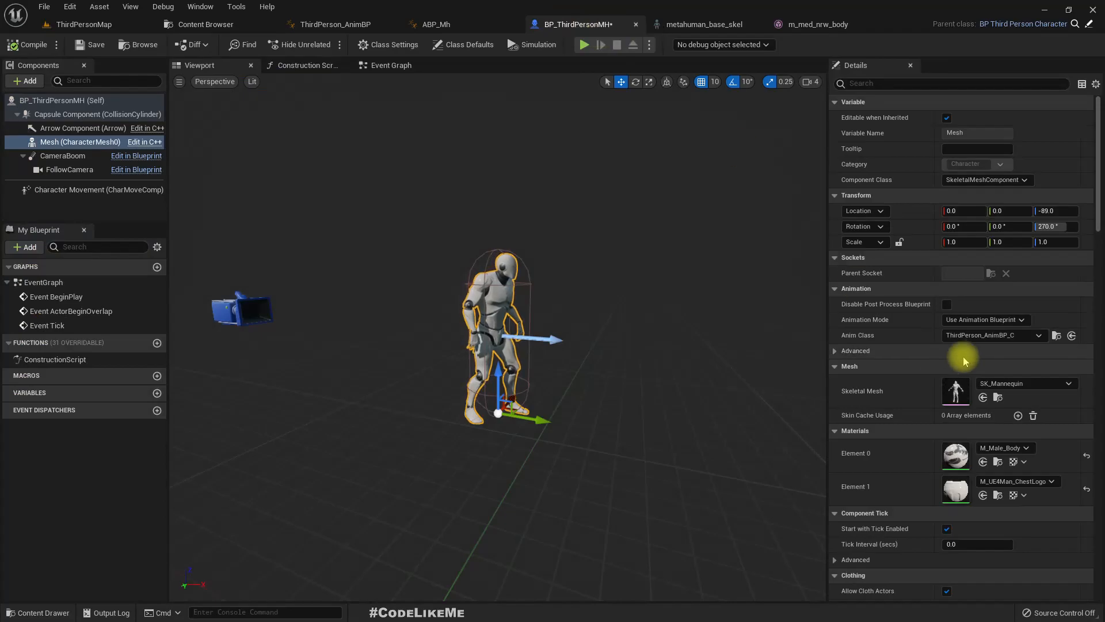
click(983, 397)
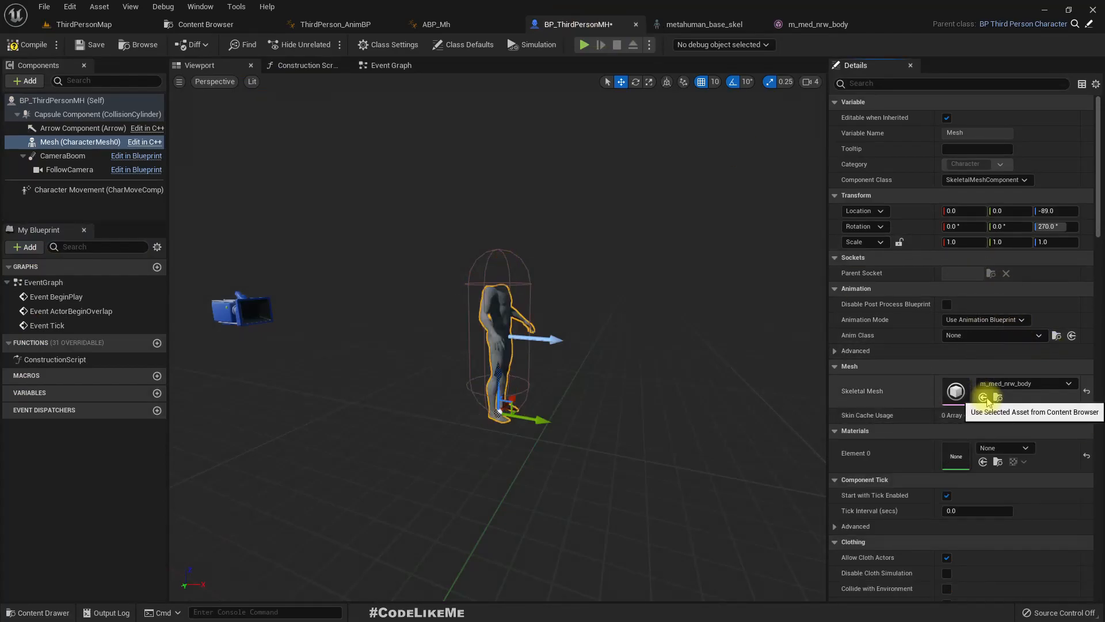
- Set the Mesh component's Anim Class to ABP_Mh and compile BP_ThirdPersonMH
click(960, 336)
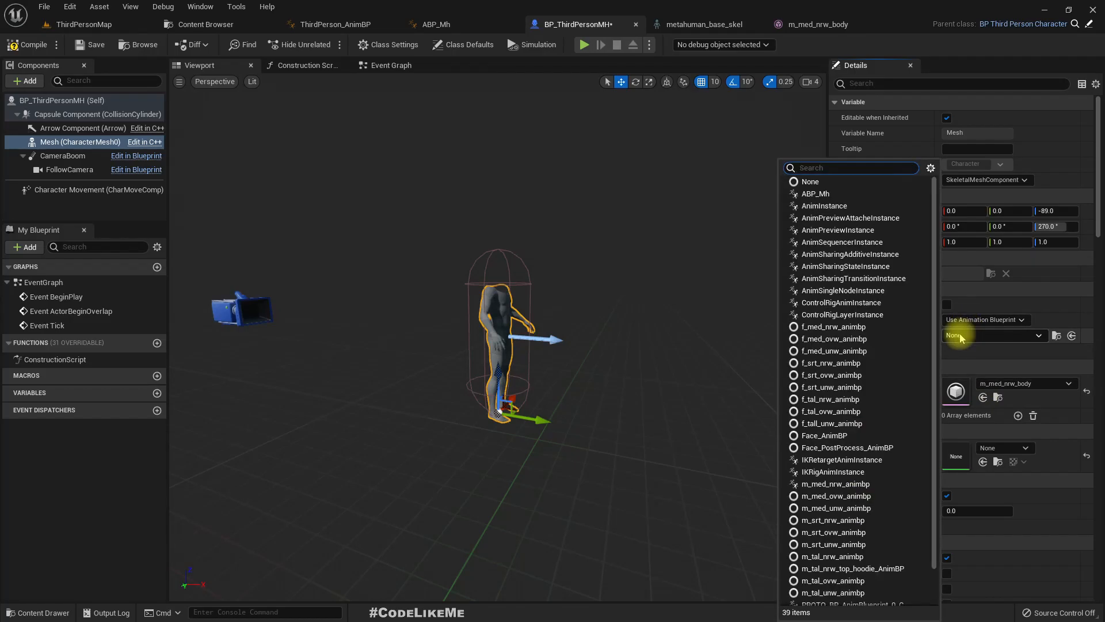
click(816, 195)
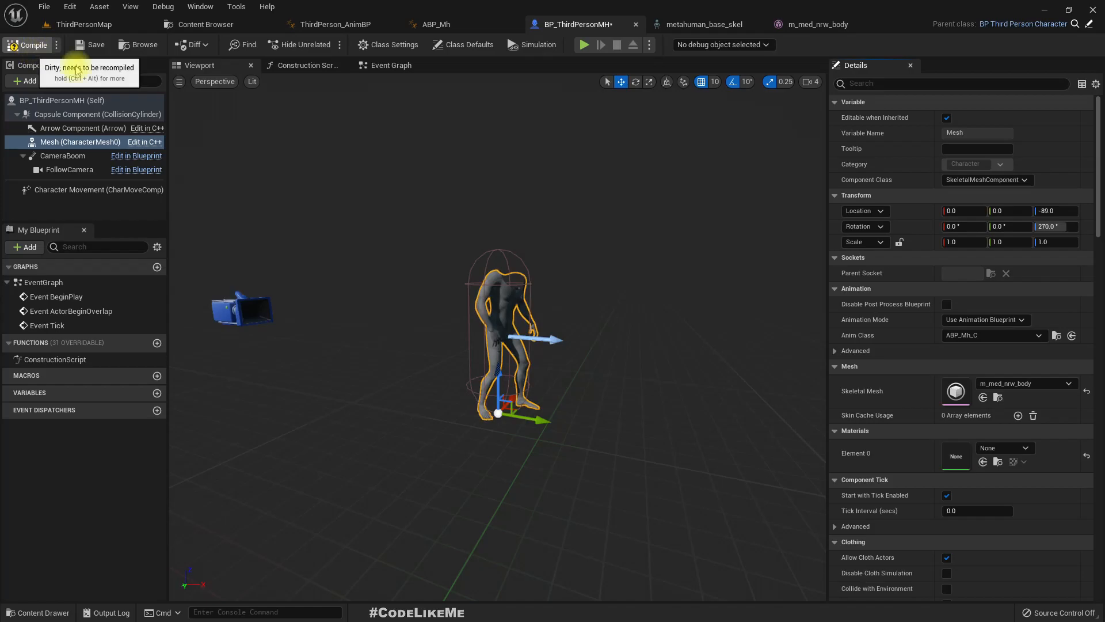
click(33, 45)
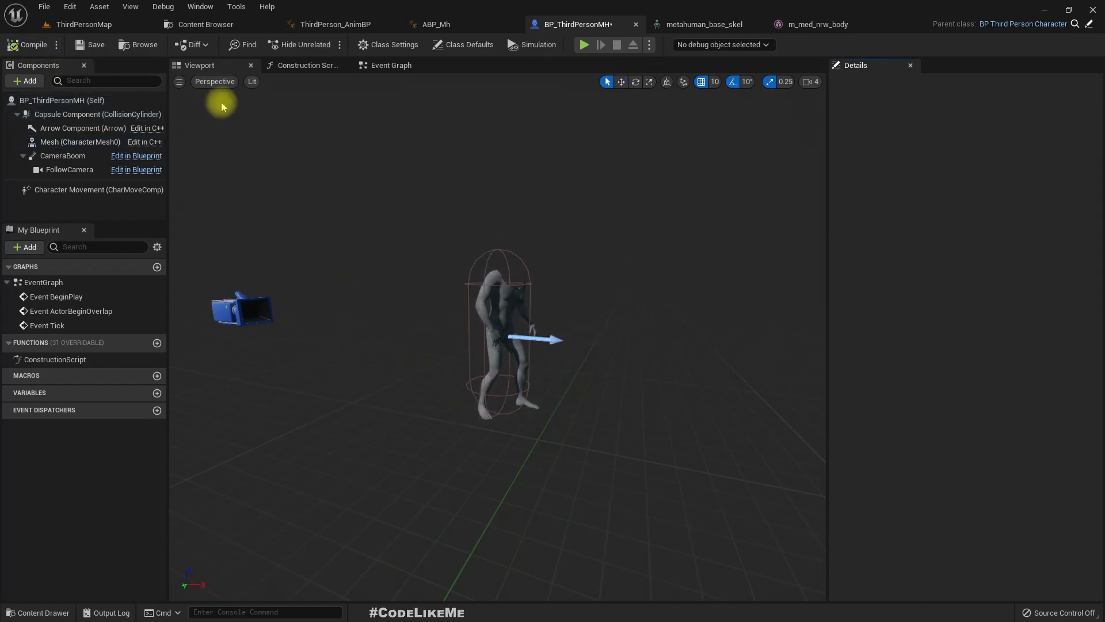
- In ThirdPersonMap's World Settings, override the game mode with BP_ThirdPersonGameMode and set the Default Pawn Class to BP_ThirdPersonMH
click(84, 24)
right_drag(434, 265, 441, 288)
key(s)
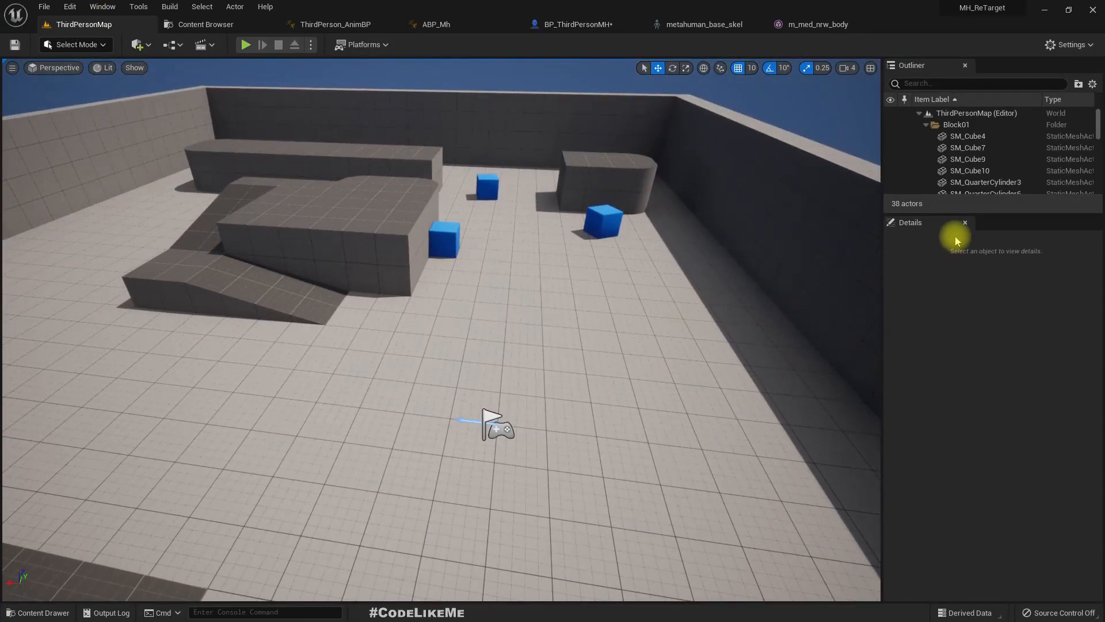
click(103, 7)
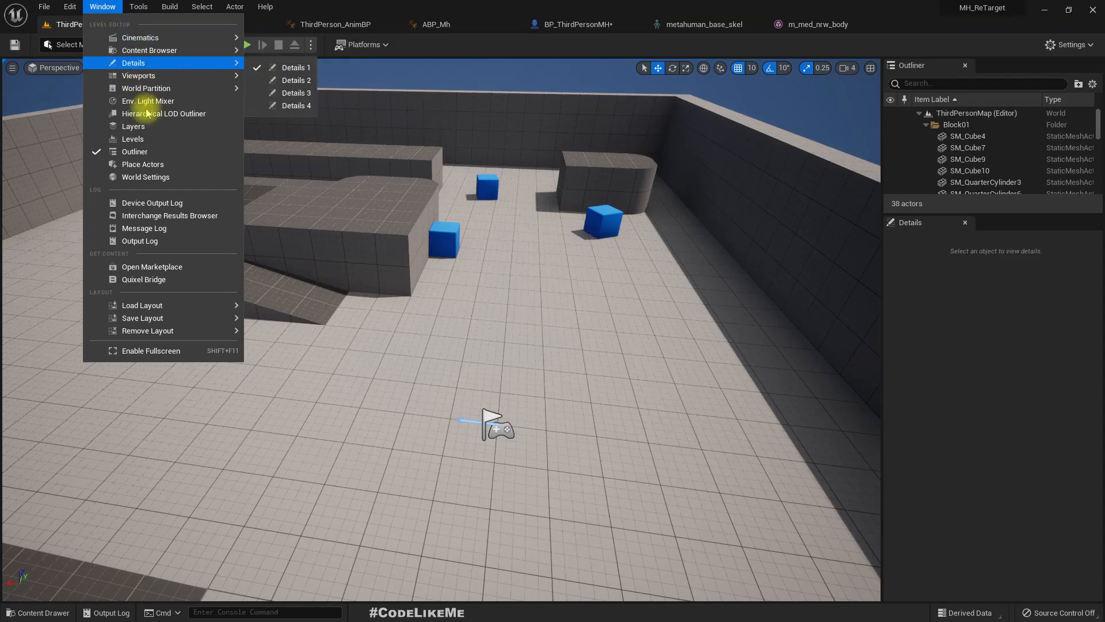
click(945, 373)
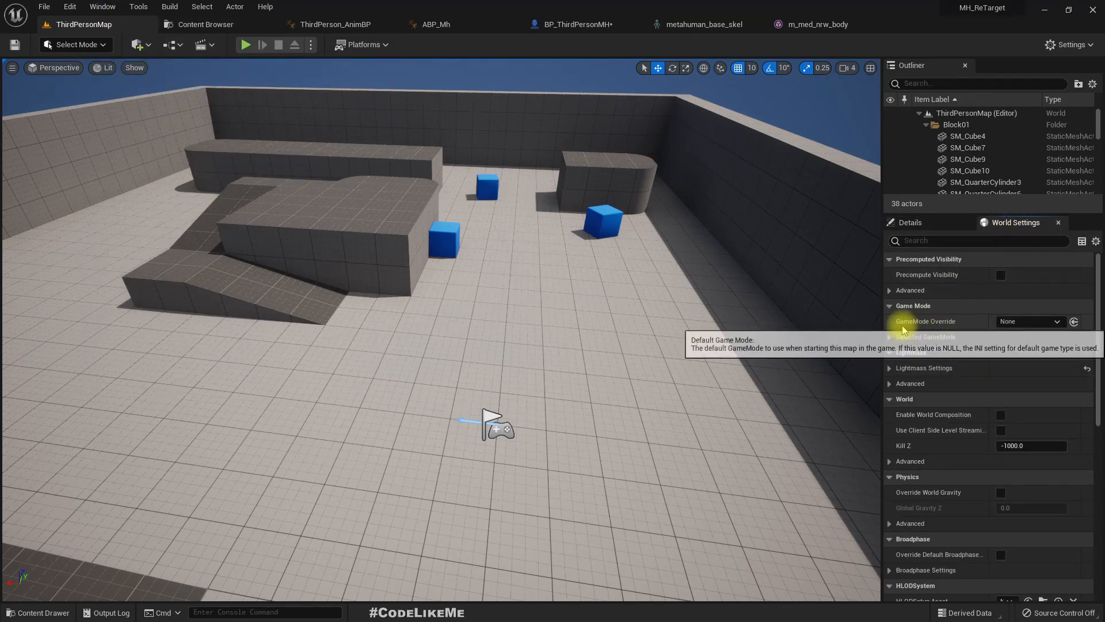
click(889, 336)
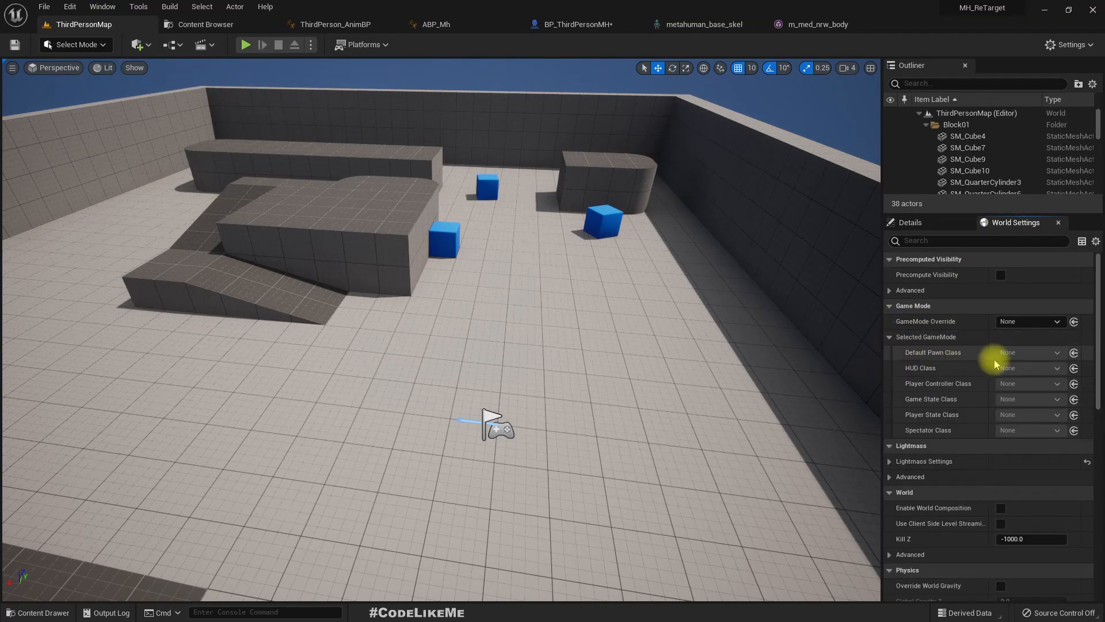
click(1013, 321)
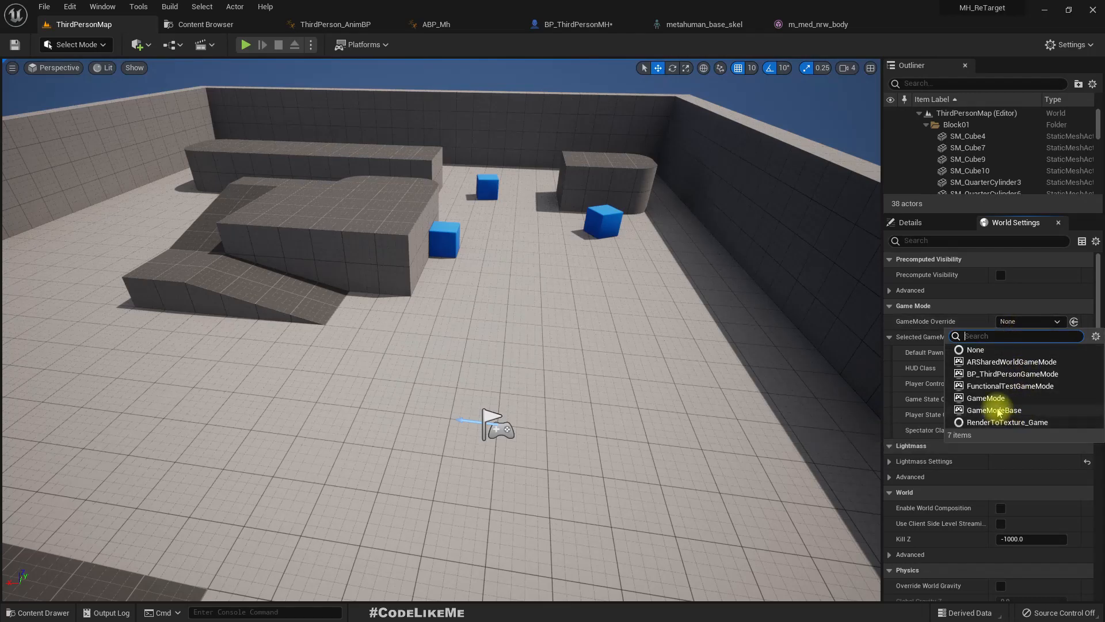
click(999, 373)
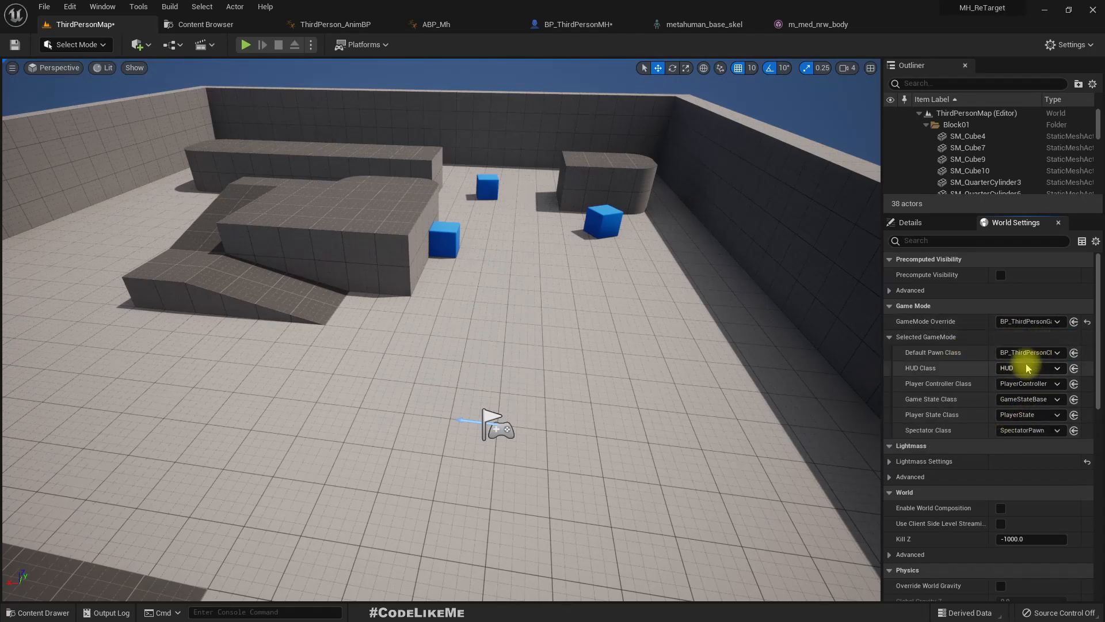
click(1033, 352)
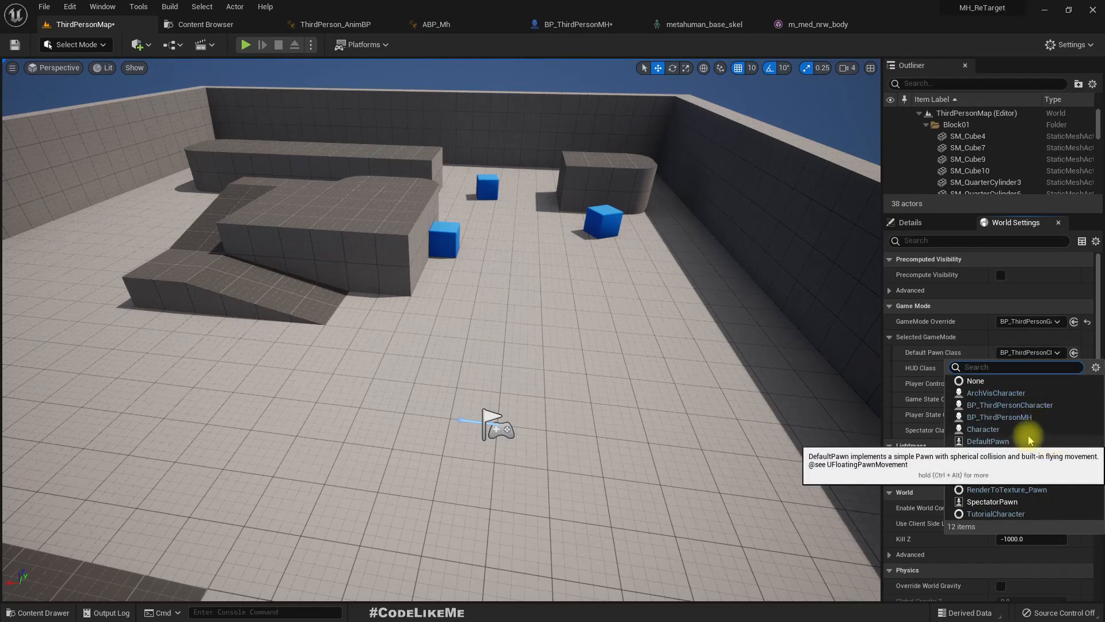
click(999, 417)
- Play the level in fullscreen, run the MetaHuman body around to check its animations, and end the play session
drag(601, 381, 601, 381)
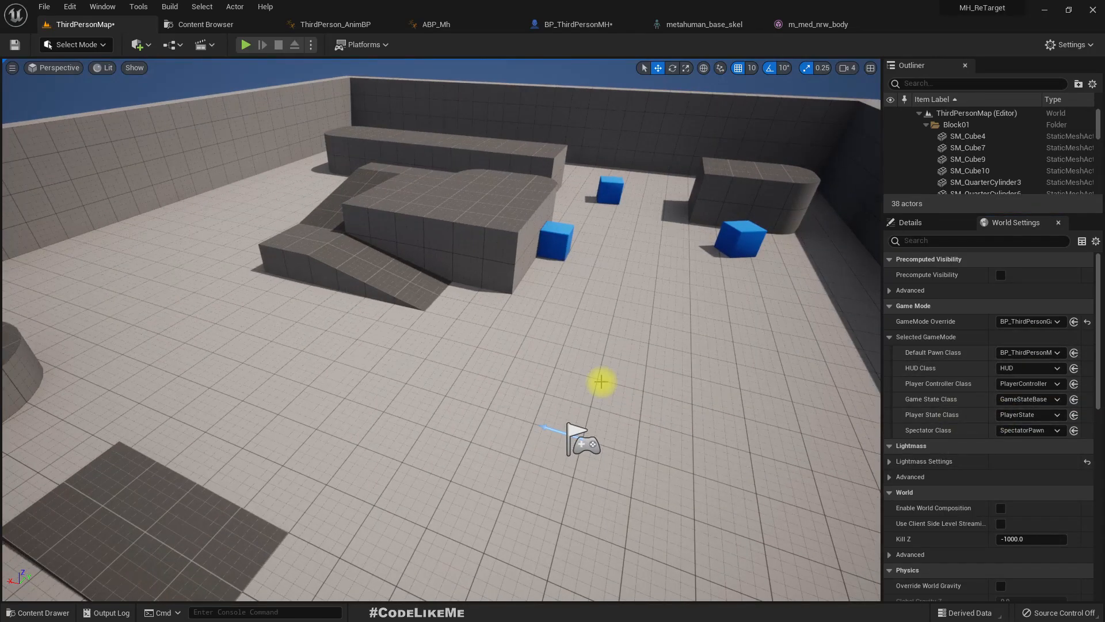
key(F11)
key(alt+p)
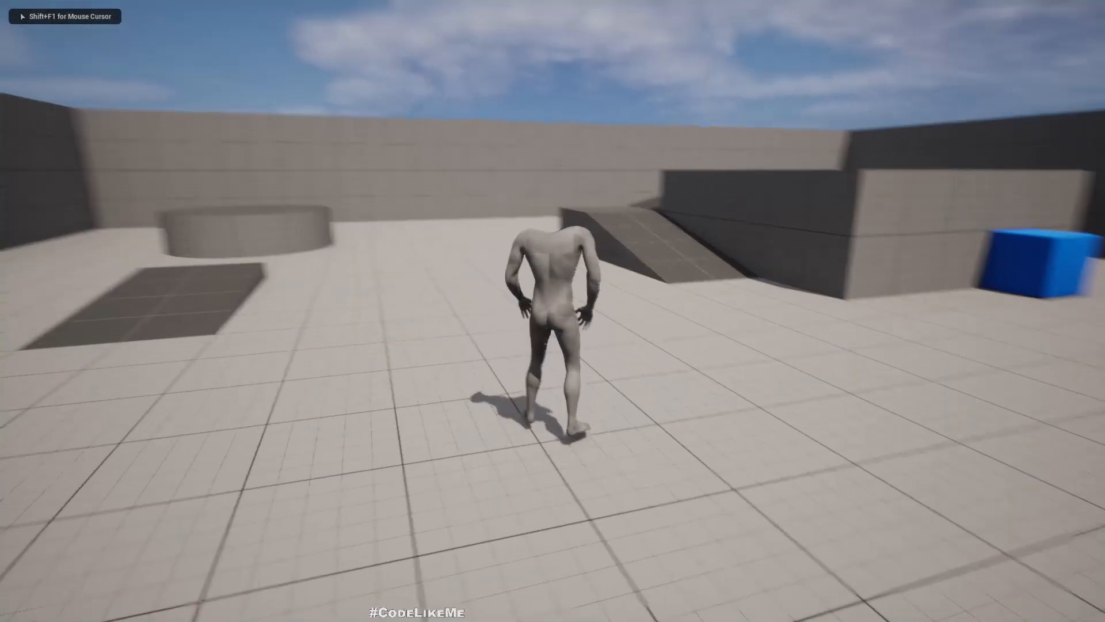
key(w)
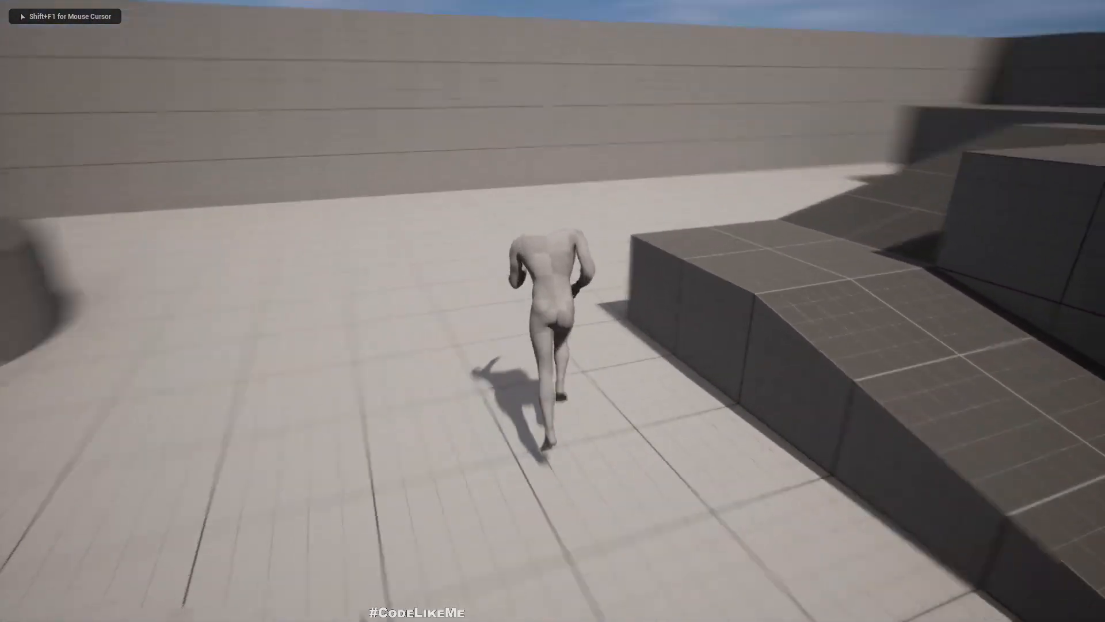
key(a)
key(w)
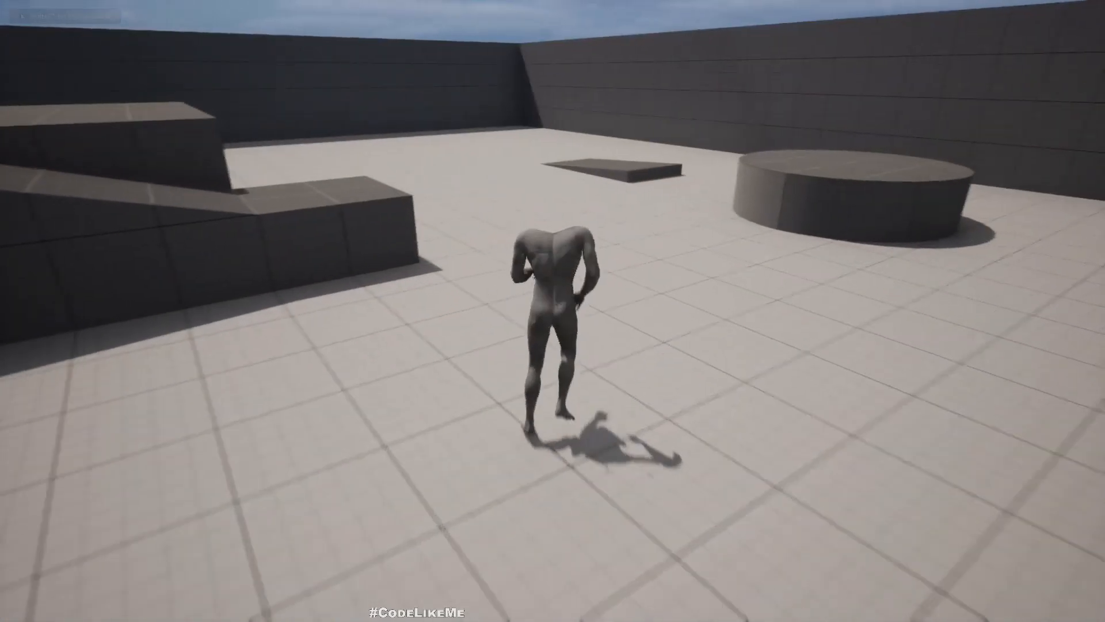
key(w)
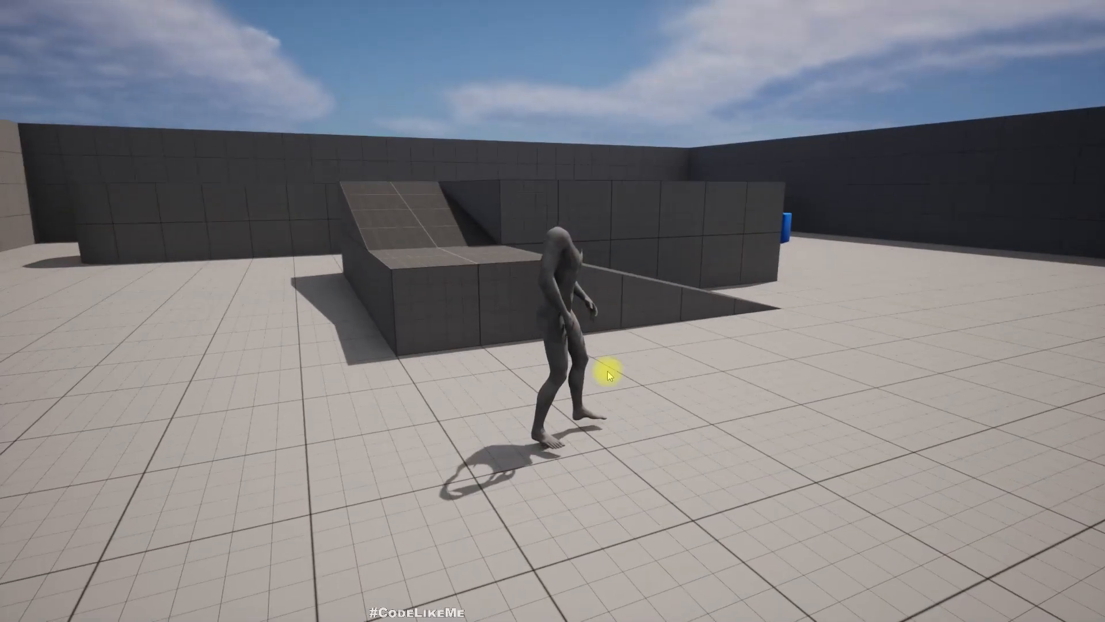
key(Escape)
key(F11)
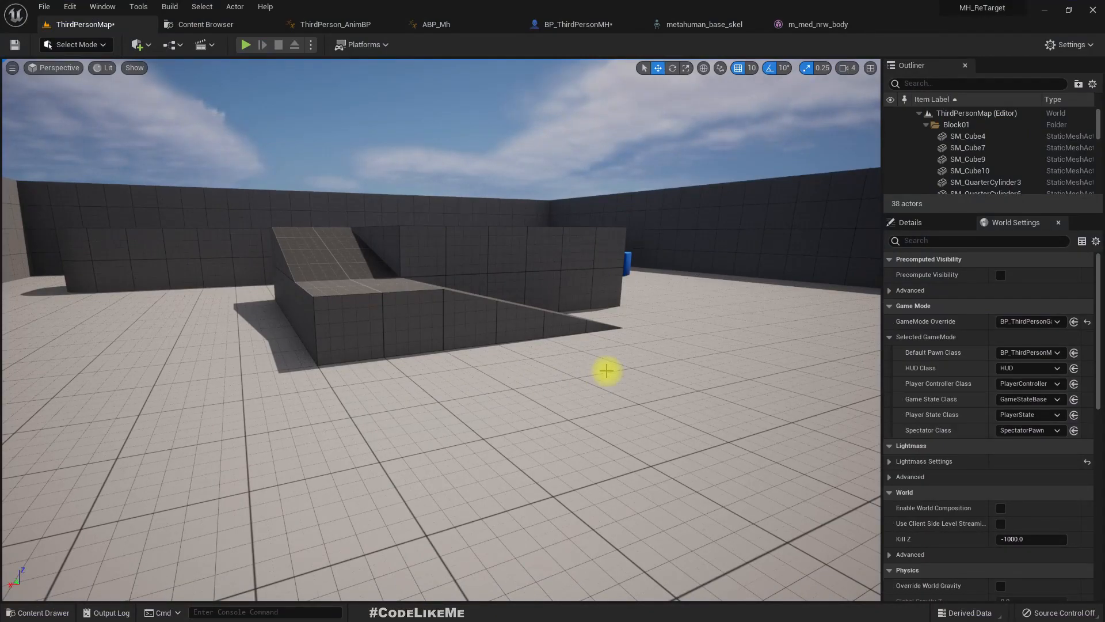
- In BP_ThirdPersonMH's left view, lower the Mesh component to Z -94 using a grid snap of 5, and return to ThirdPersonMap
click(560, 25)
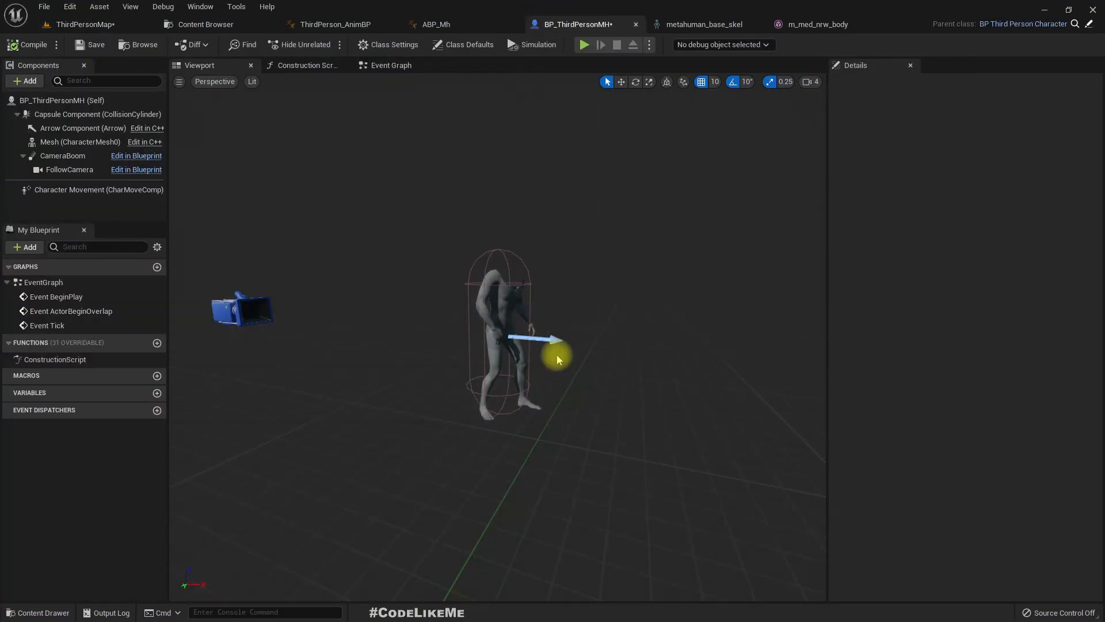
click(215, 82)
click(231, 145)
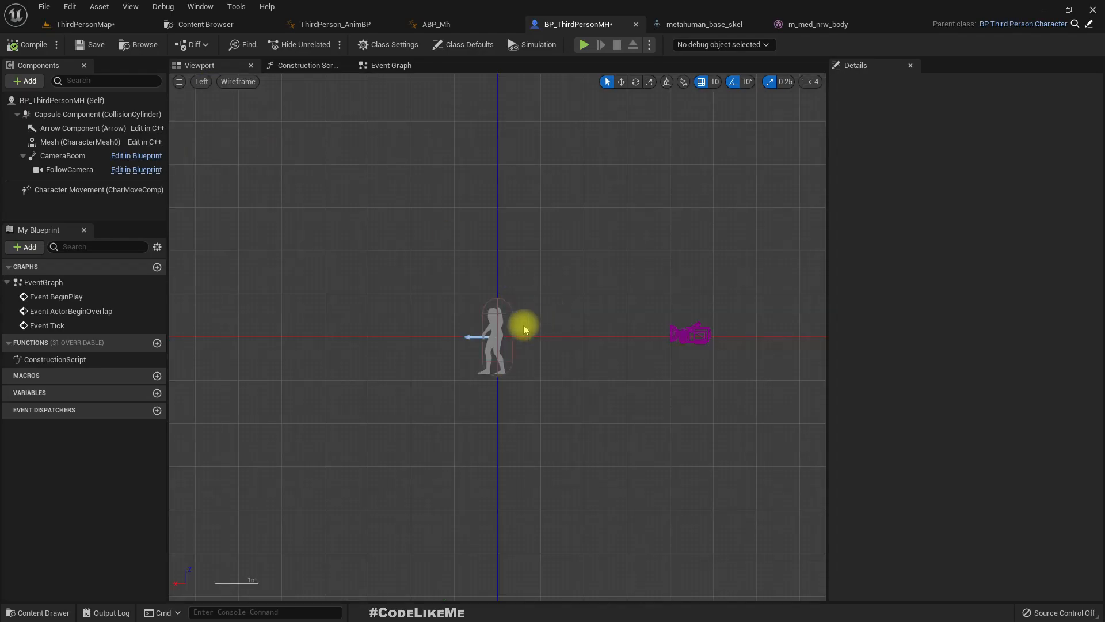
right_drag(483, 392, 495, 352)
scroll(470, 271, up, 4)
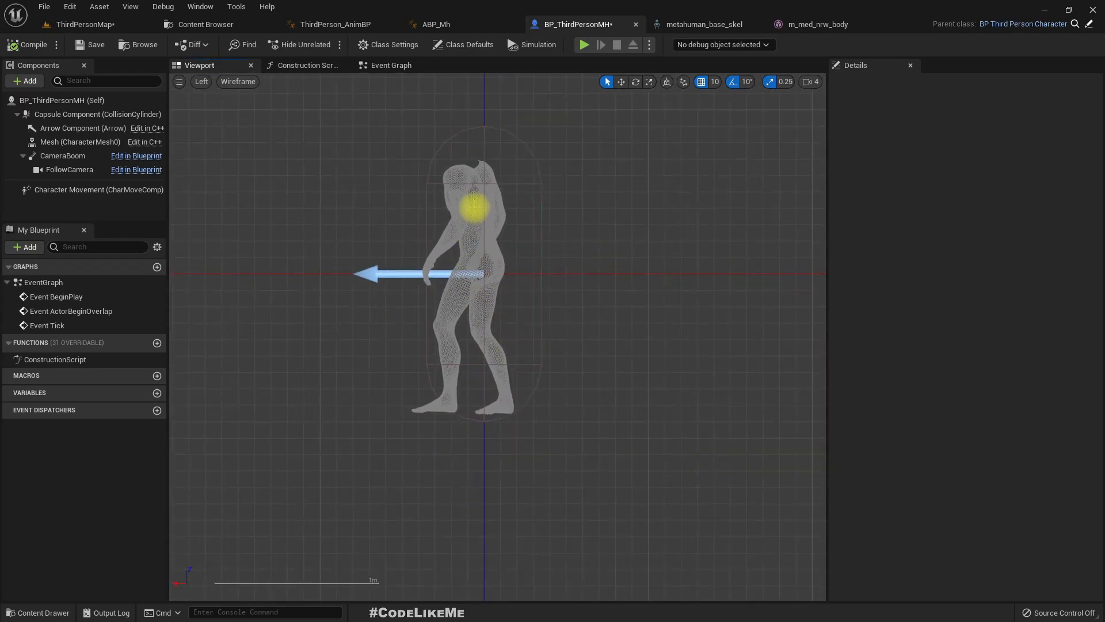
click(490, 337)
drag(485, 373, 485, 374)
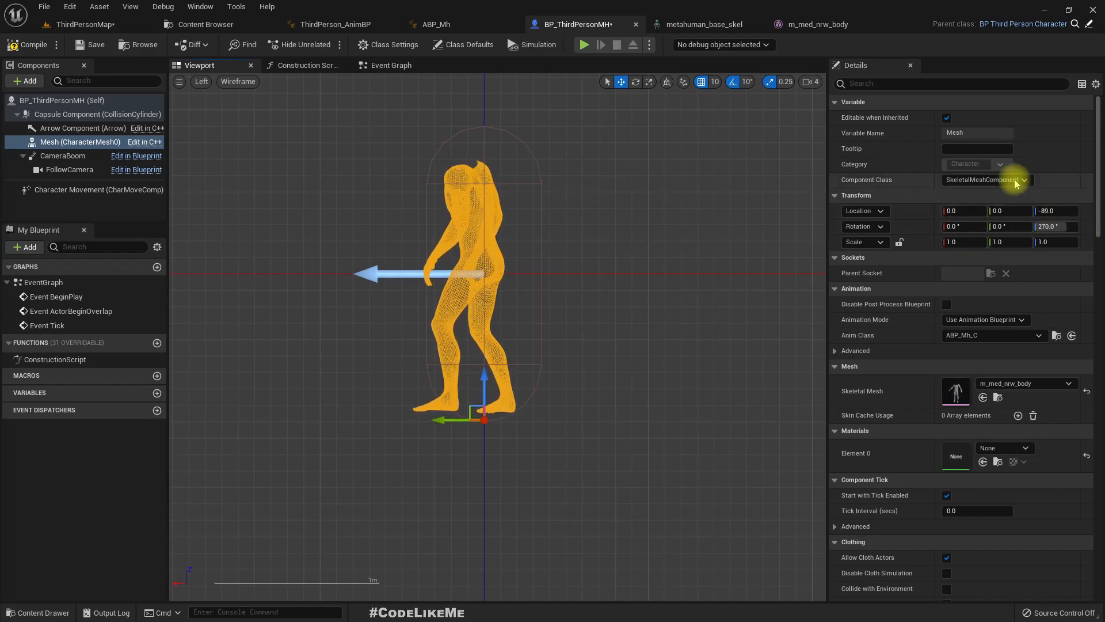
click(717, 83)
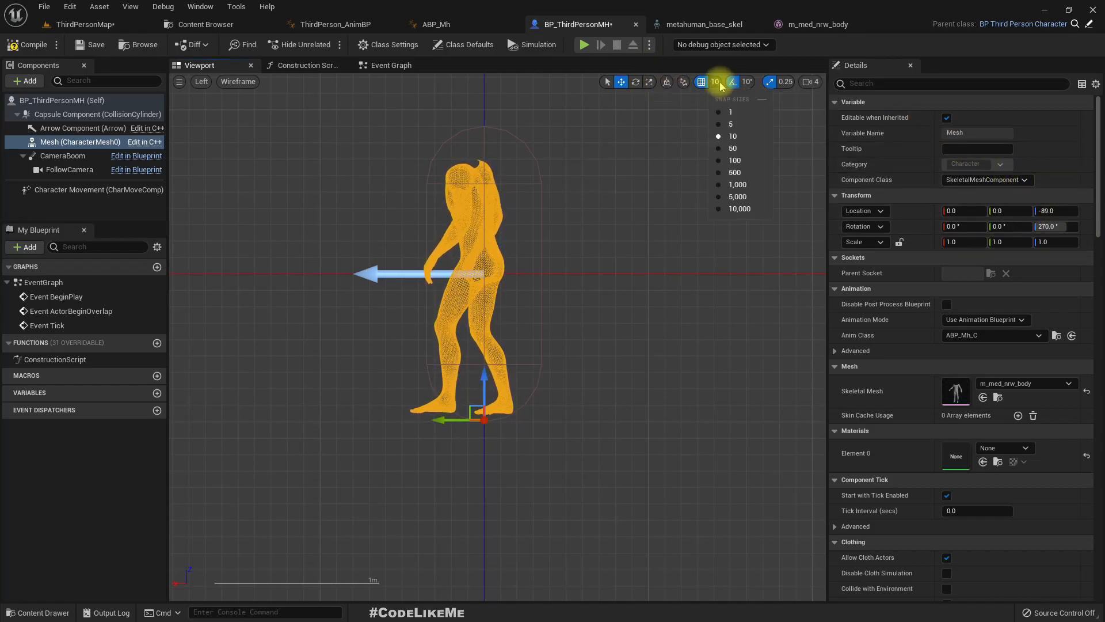
click(730, 123)
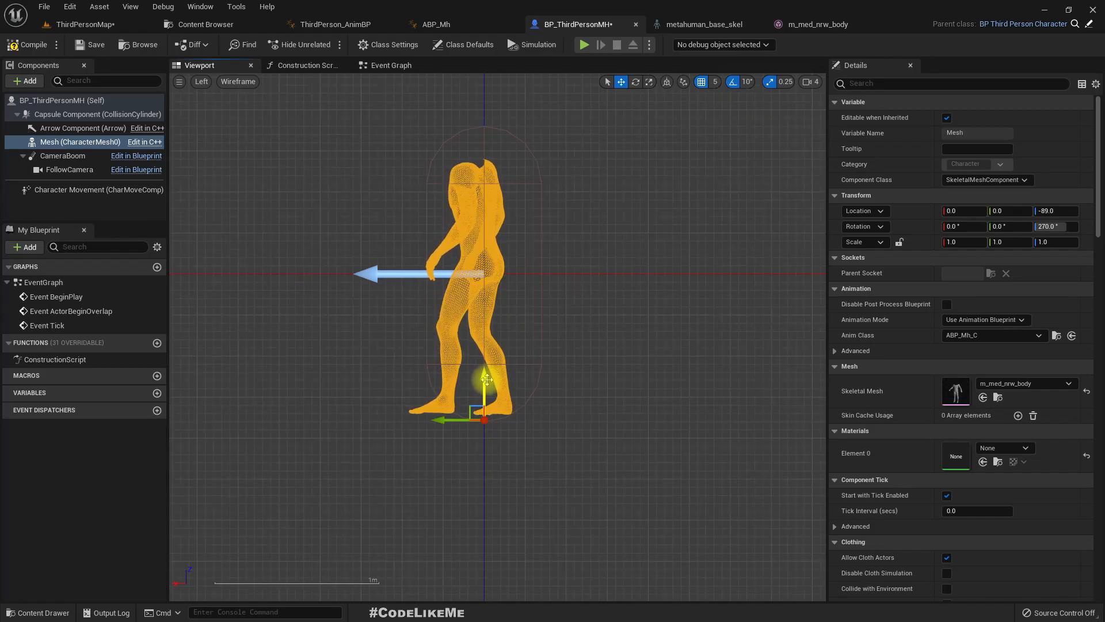
drag(485, 384, 490, 385)
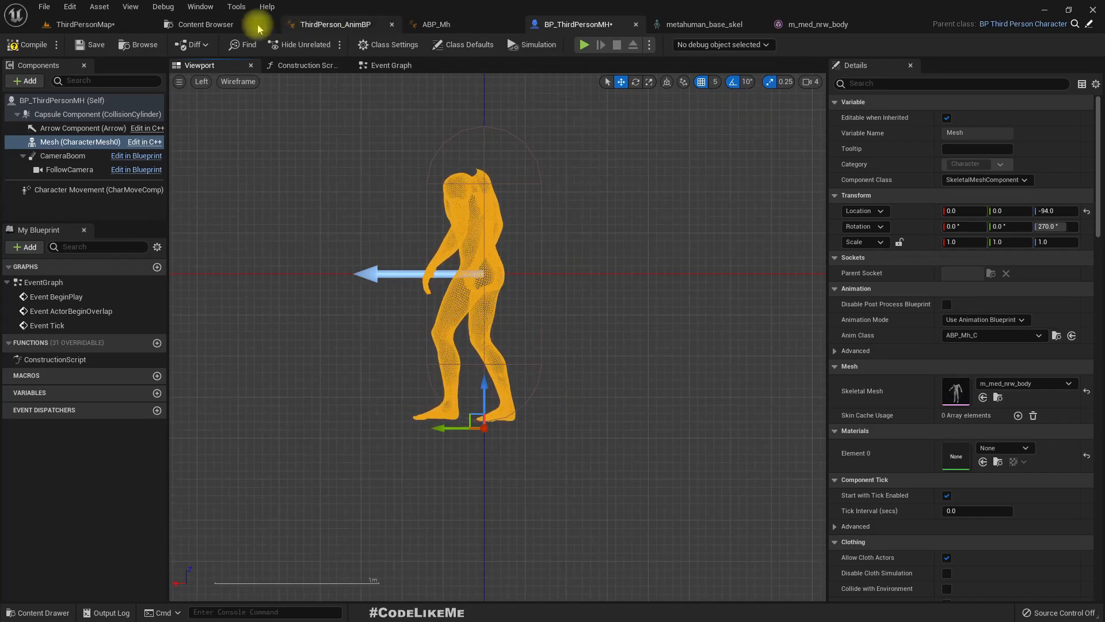
click(95, 24)
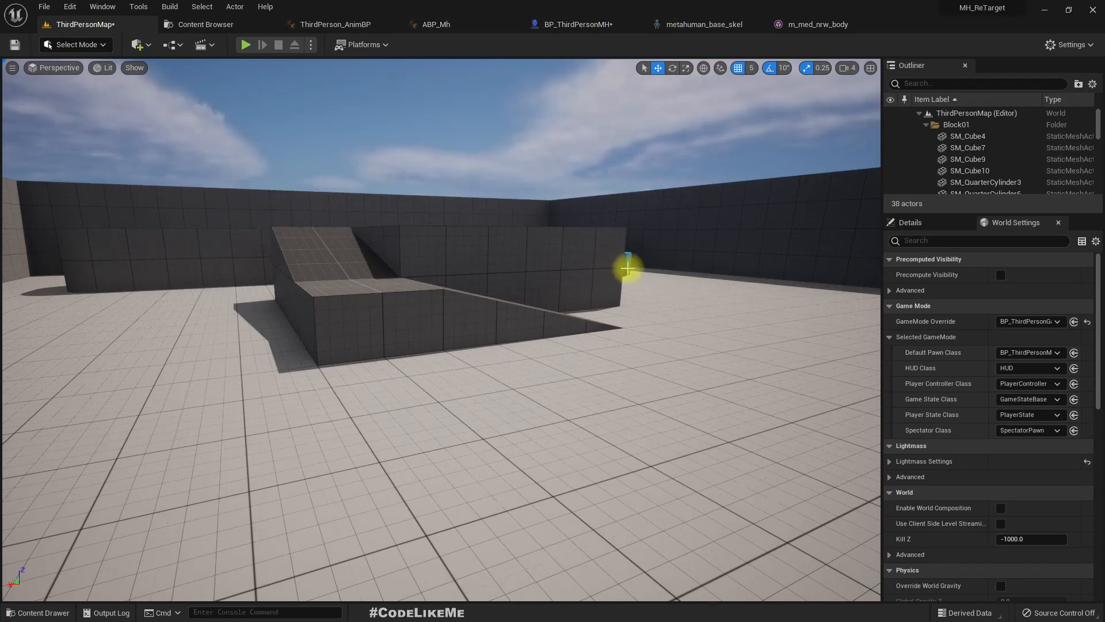
- Play ThirdPersonMap, run and jump the MetaHuman body around the ramps to check its ground contact, and end the play session
click(245, 44)
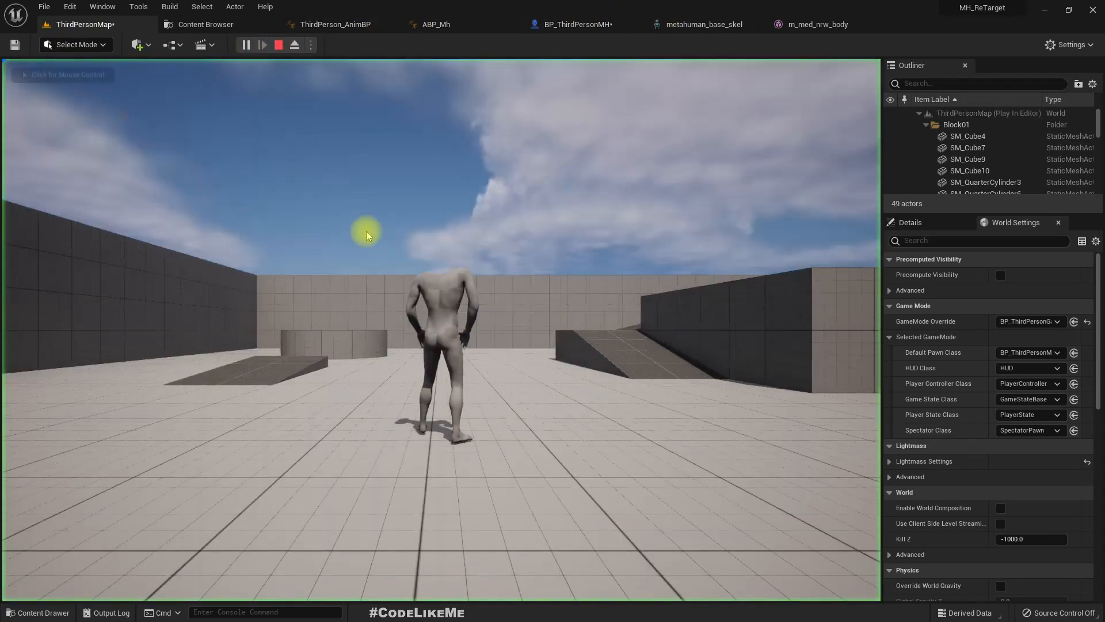
key(w)
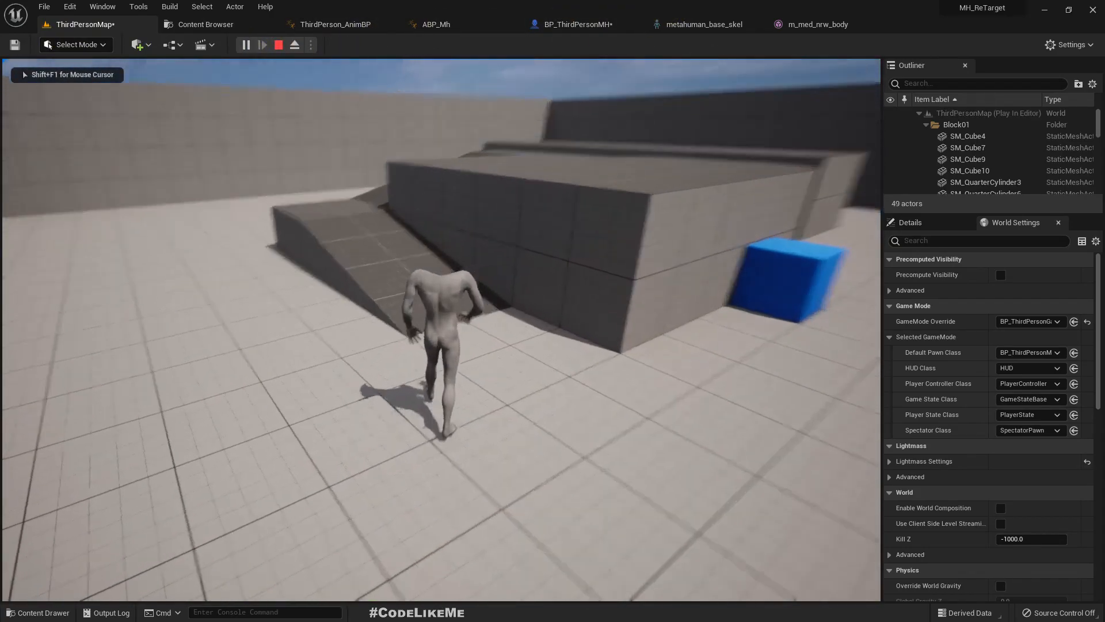
key(w)
key(space)
key(space)
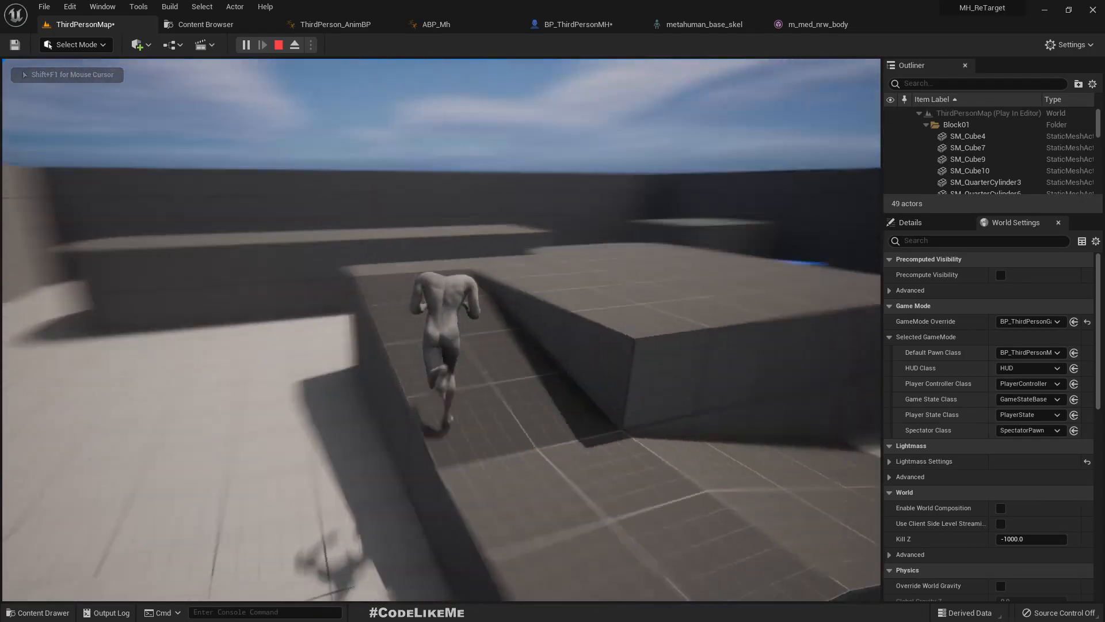
key(w)
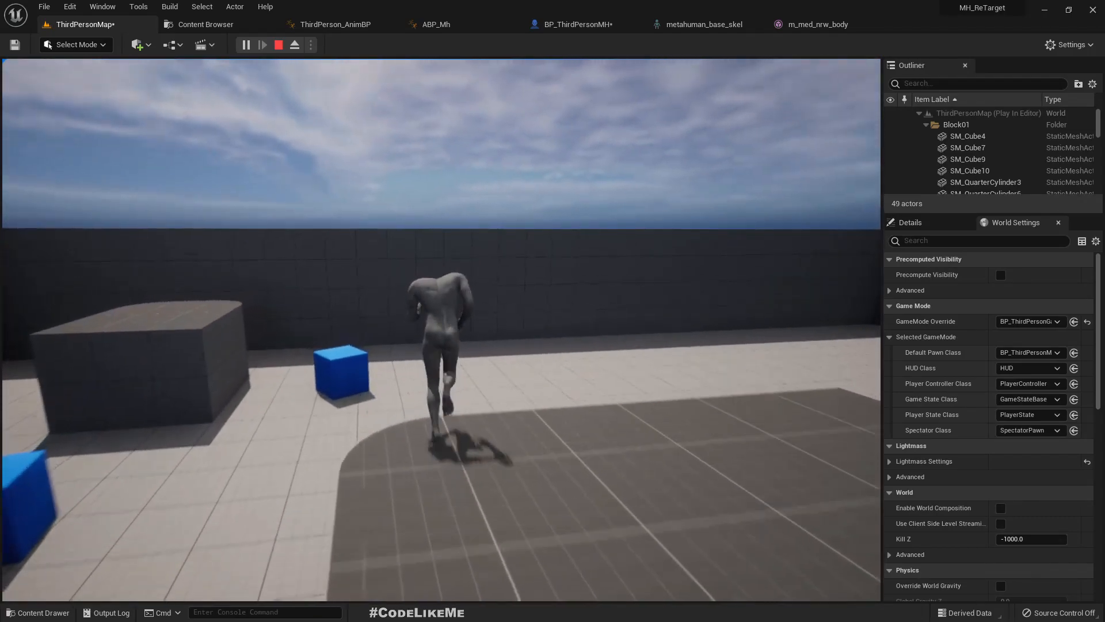
key(space)
key(w)
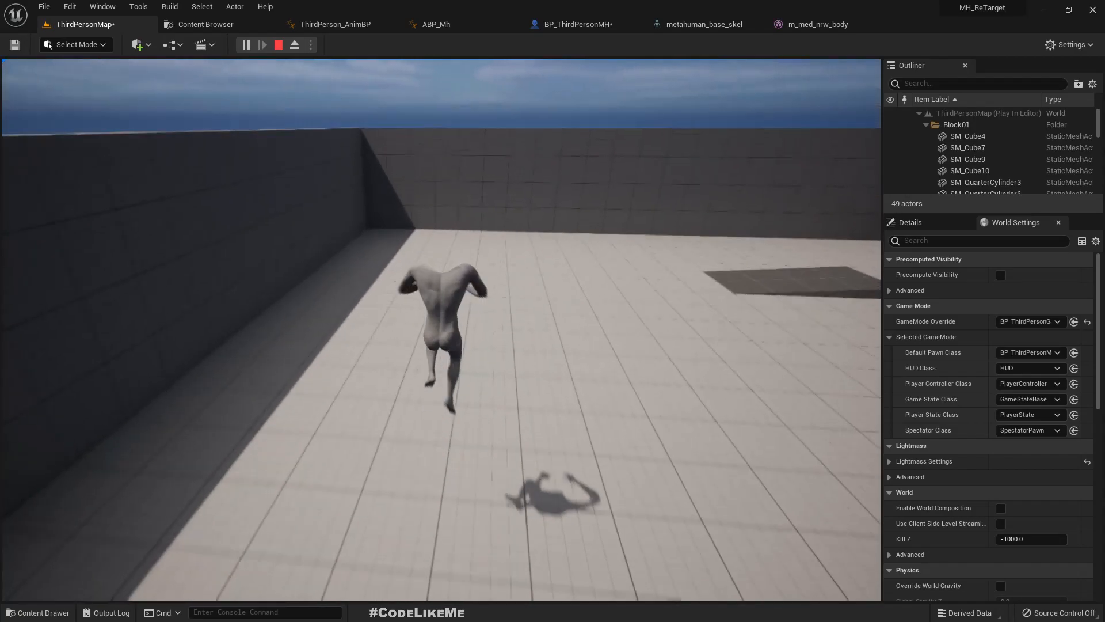
key(Escape)
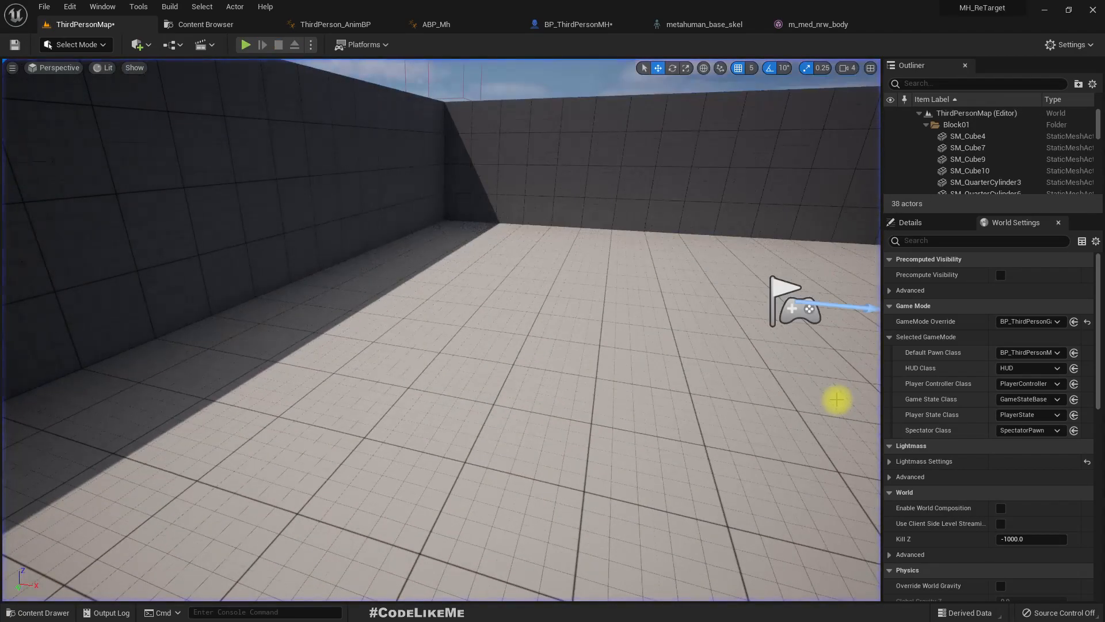
key(F11)
key(F11)
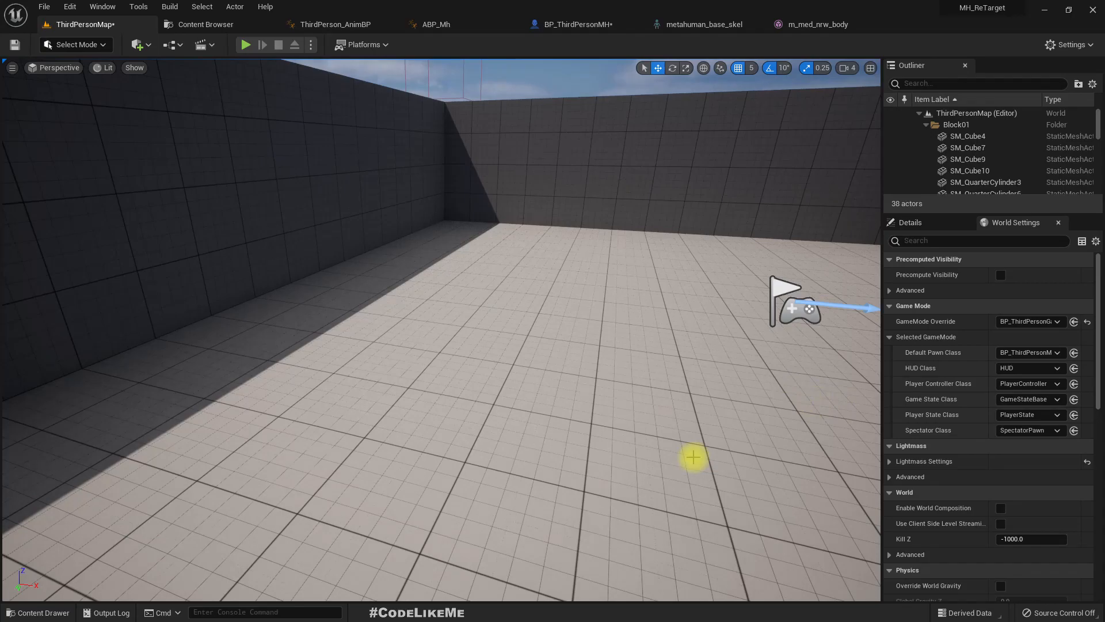
- Open the BP_Yuri blueprint from the MetaHumans/Yuri folder, show its 3D preview and dismiss the missing plugin and project settings notices
click(198, 24)
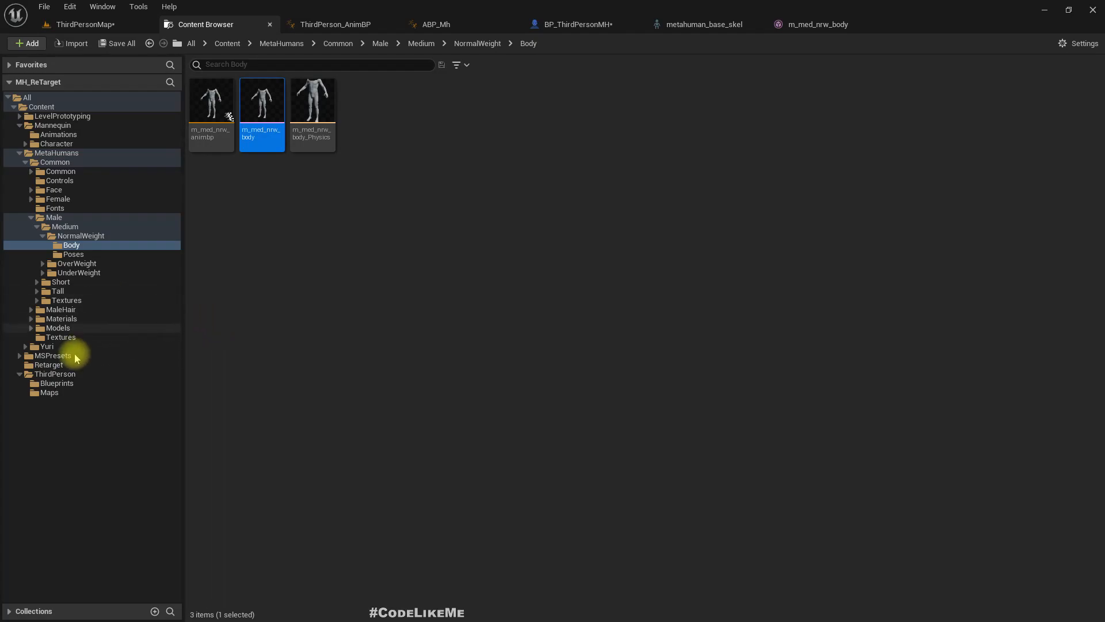
click(57, 347)
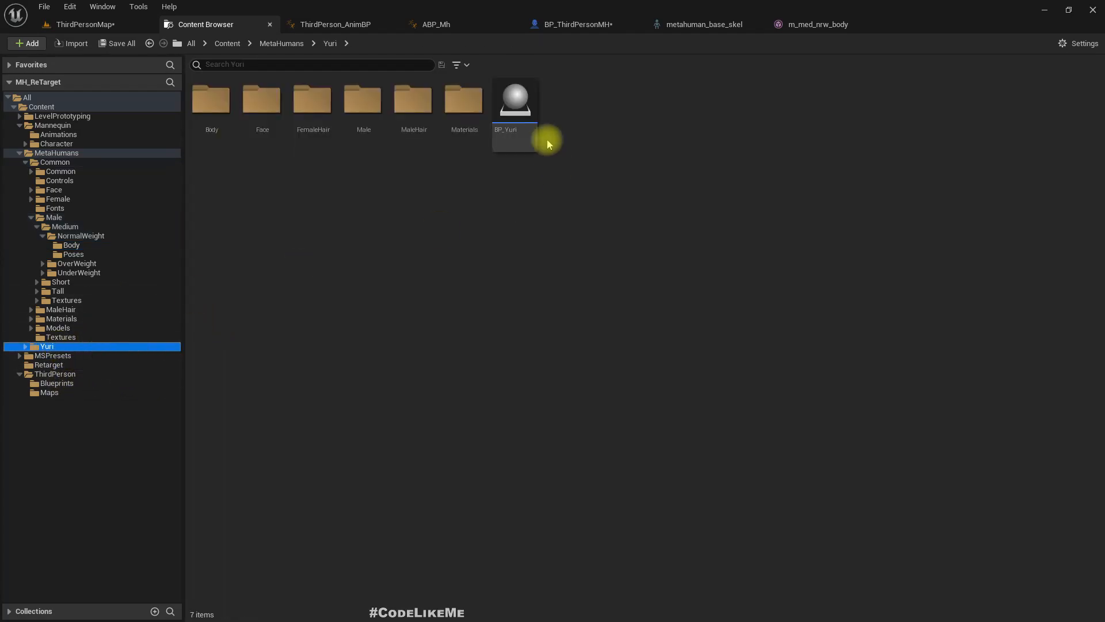
double_click(519, 97)
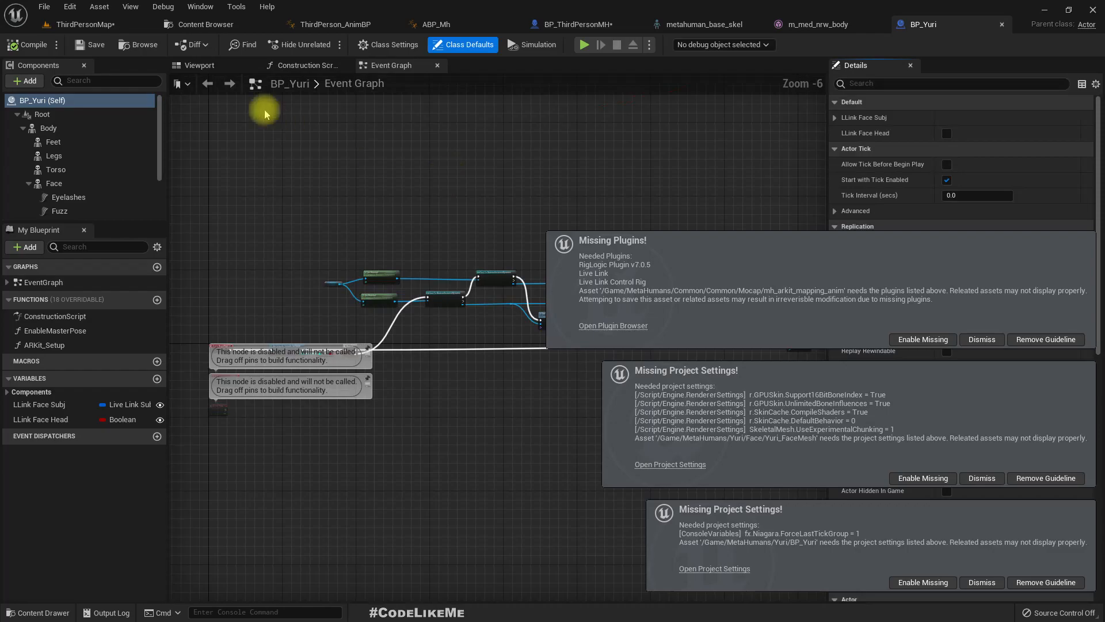
click(194, 64)
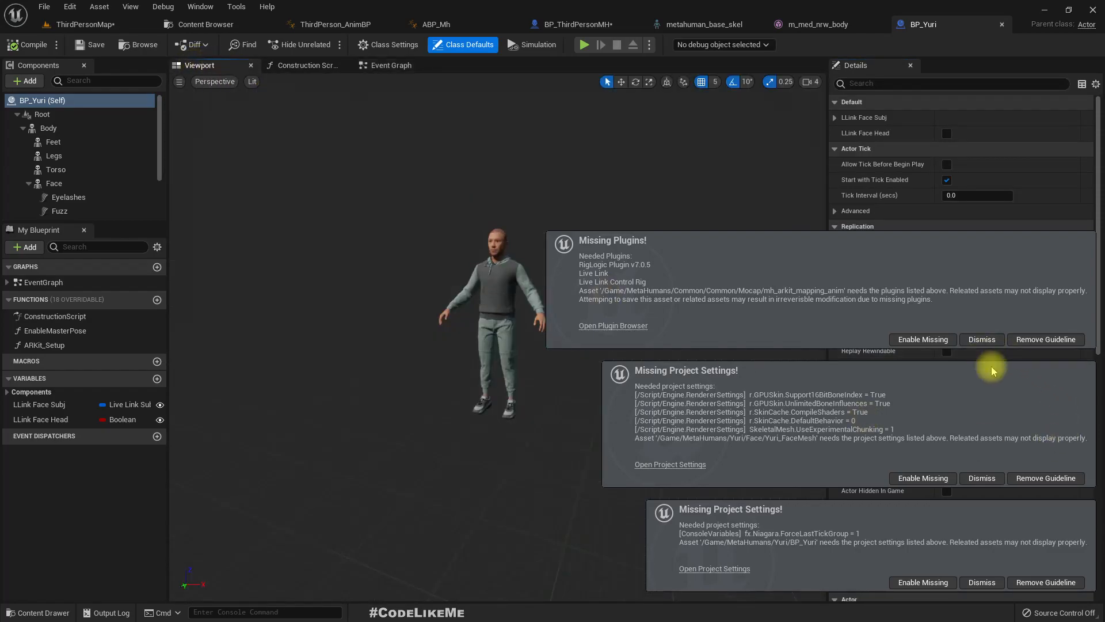
click(982, 339)
click(981, 478)
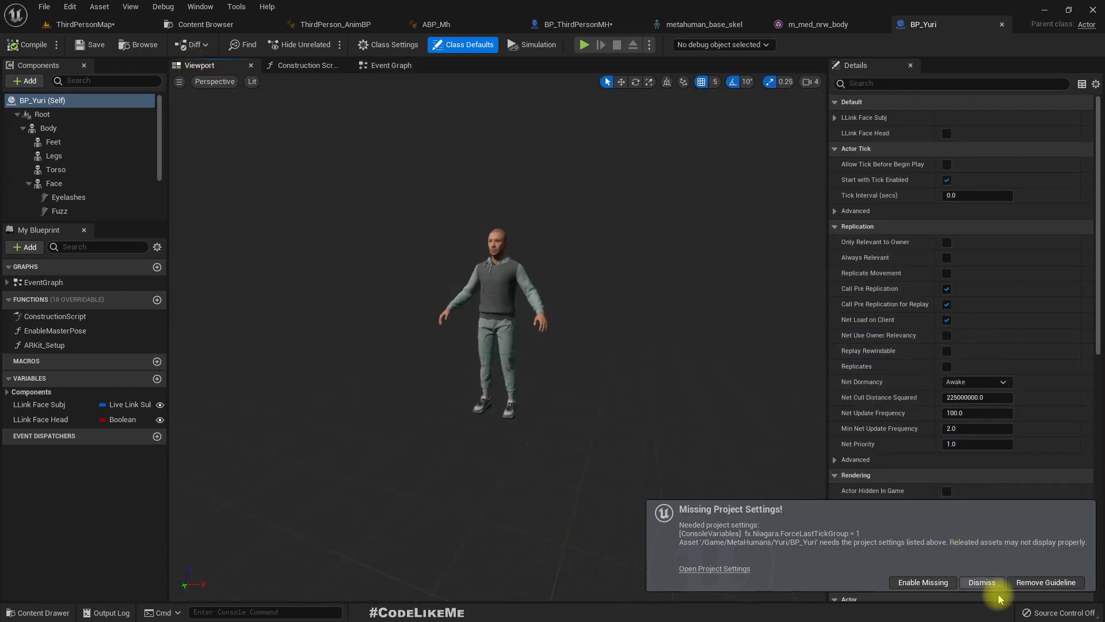
click(978, 582)
- Inspect BP_Yuri's Root and Body components in the 3D preview and review the rest of the component hierarchy
click(43, 114)
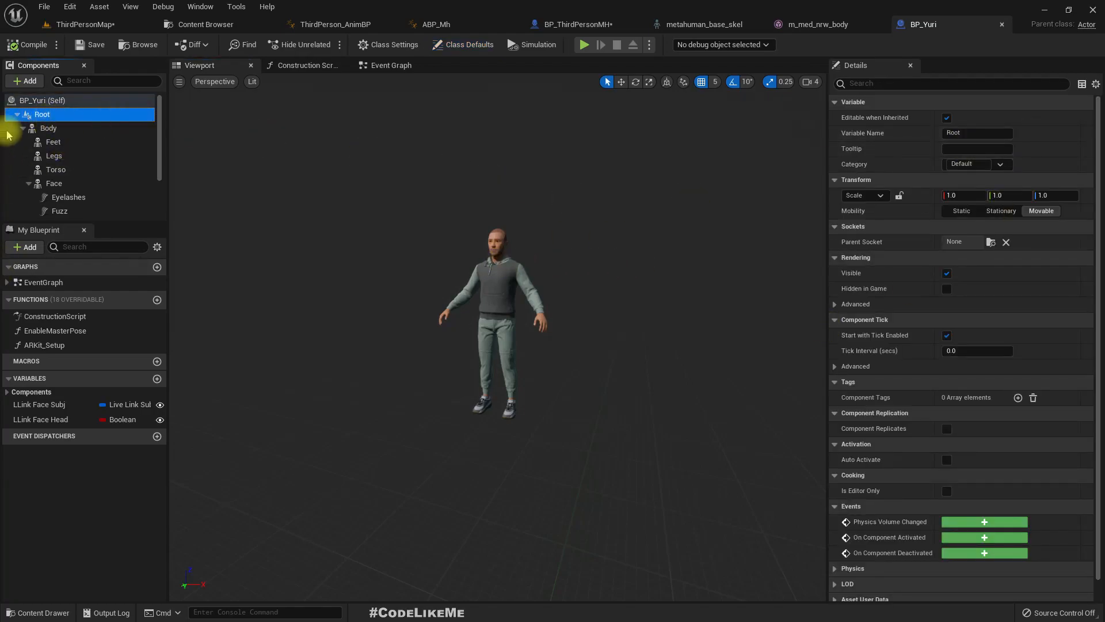
click(49, 129)
right_drag(453, 466, 544, 509)
key(w)
scroll(89, 158, down, 3)
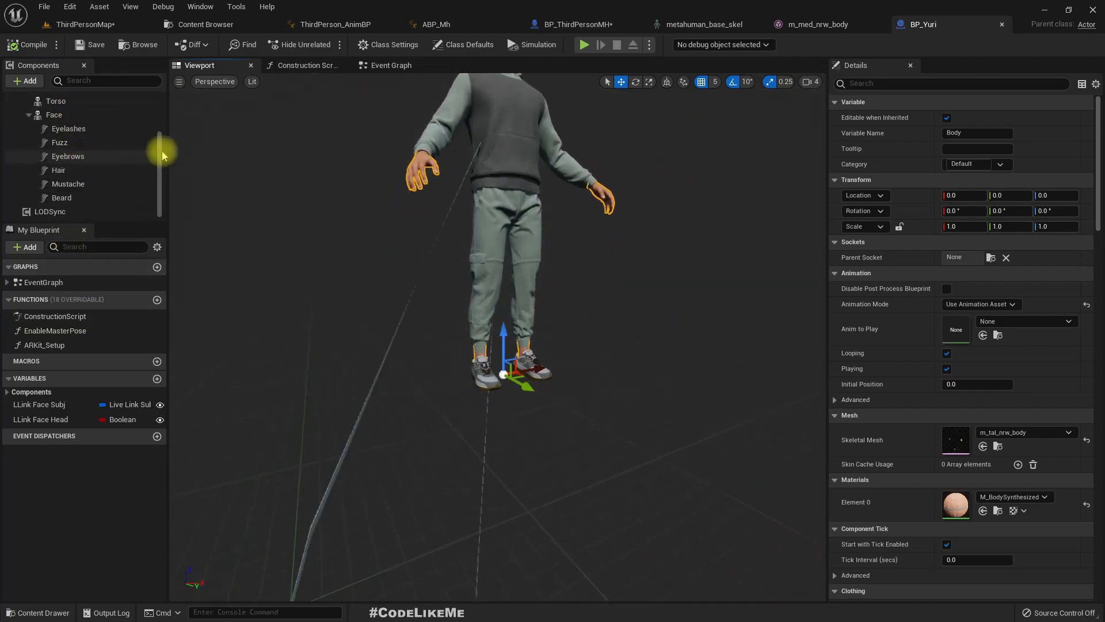
- Examine BP_Yuri's Construction Script, following the Enable Master Pose calls for Feet, Legs and Torso and the Face validity check
click(308, 65)
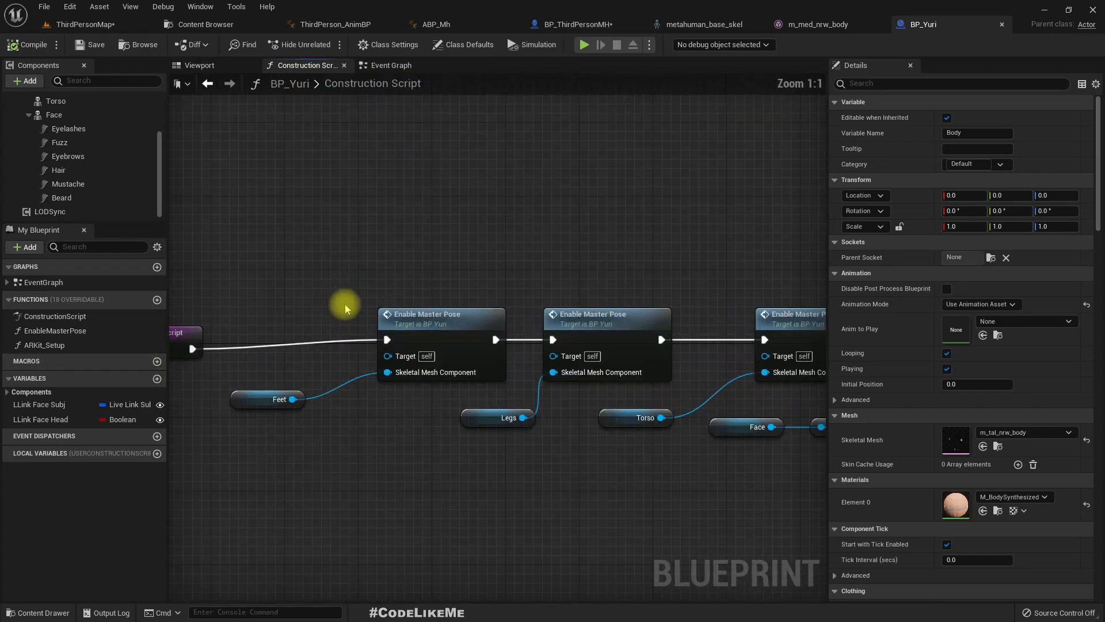
right_drag(333, 419, 488, 399)
drag(301, 316, 296, 298)
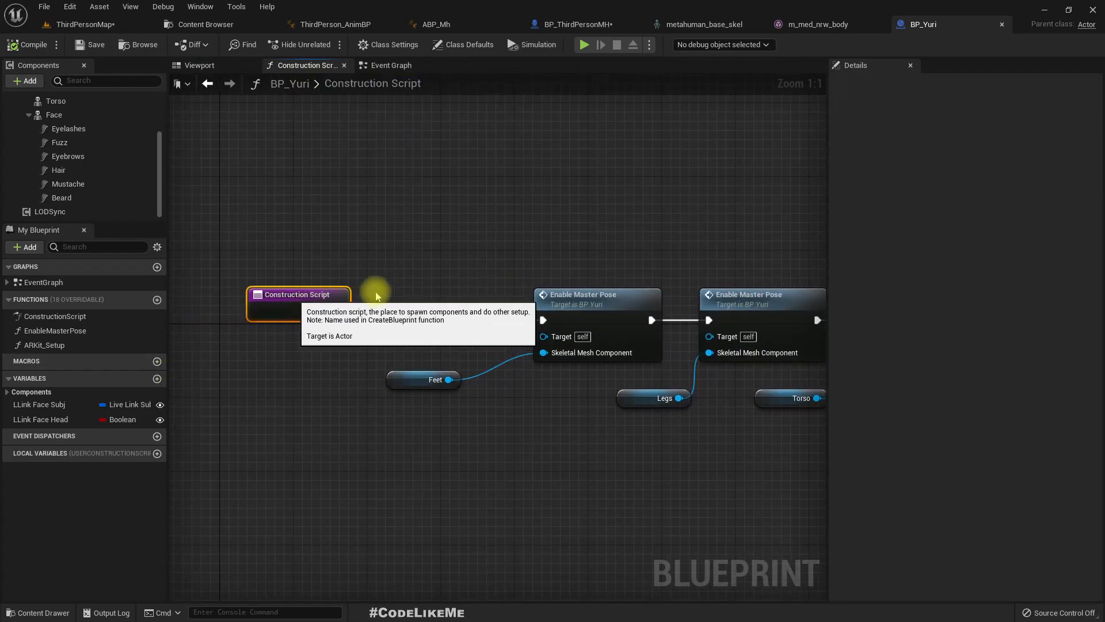
scroll(598, 244, down, 5)
scroll(493, 247, up, 5)
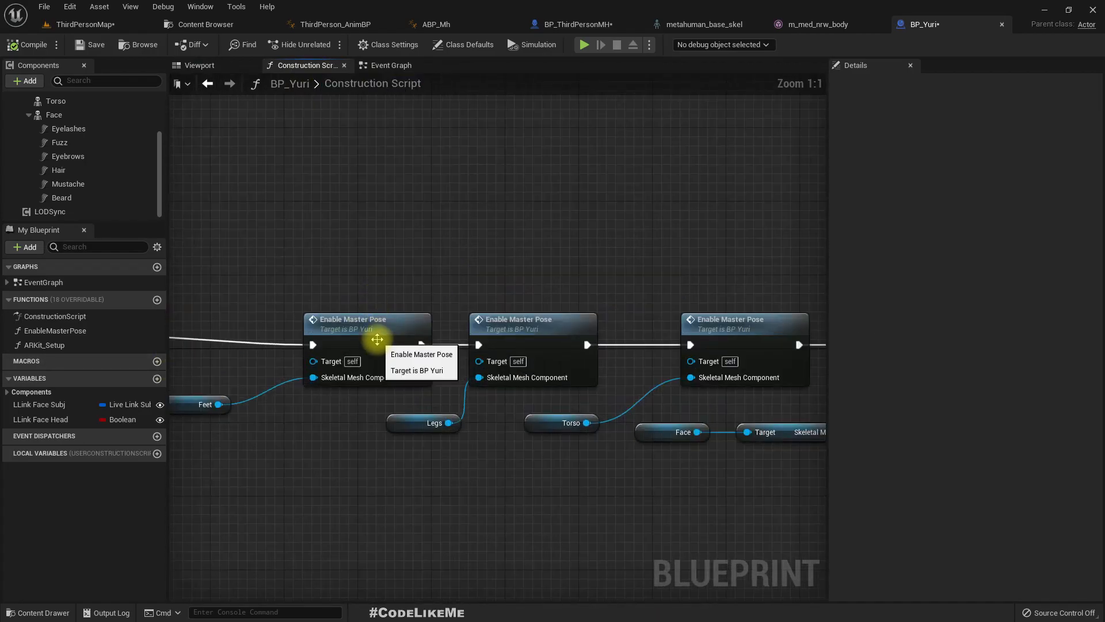
click(375, 338)
click(517, 328)
right_drag(686, 279, 432, 277)
click(537, 325)
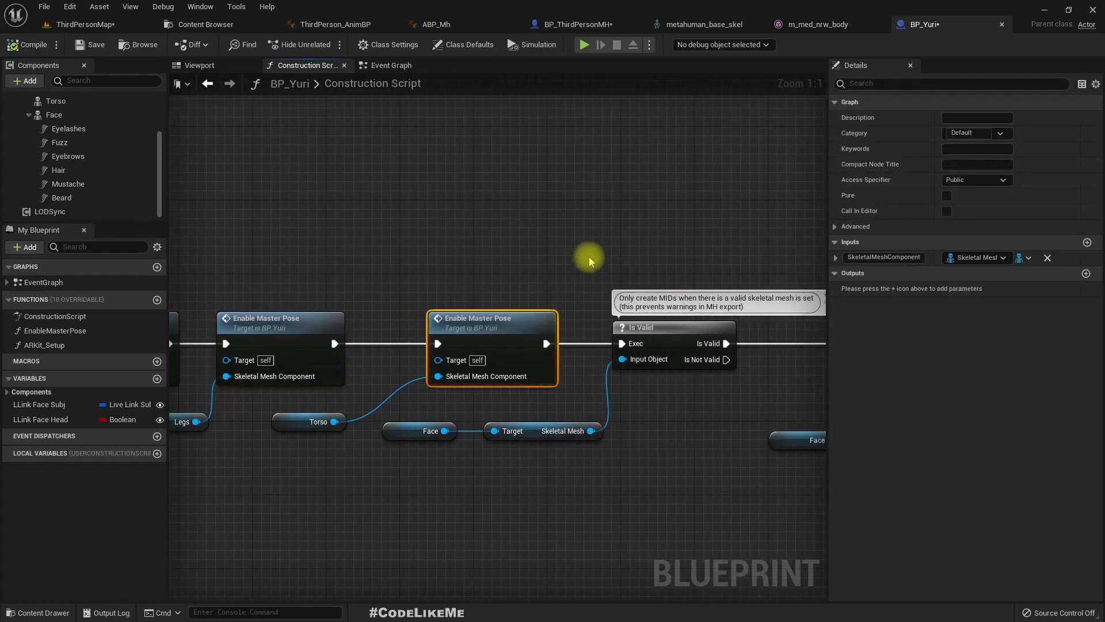
right_drag(590, 259, 172, 241)
right_drag(86, 239, 456, 167)
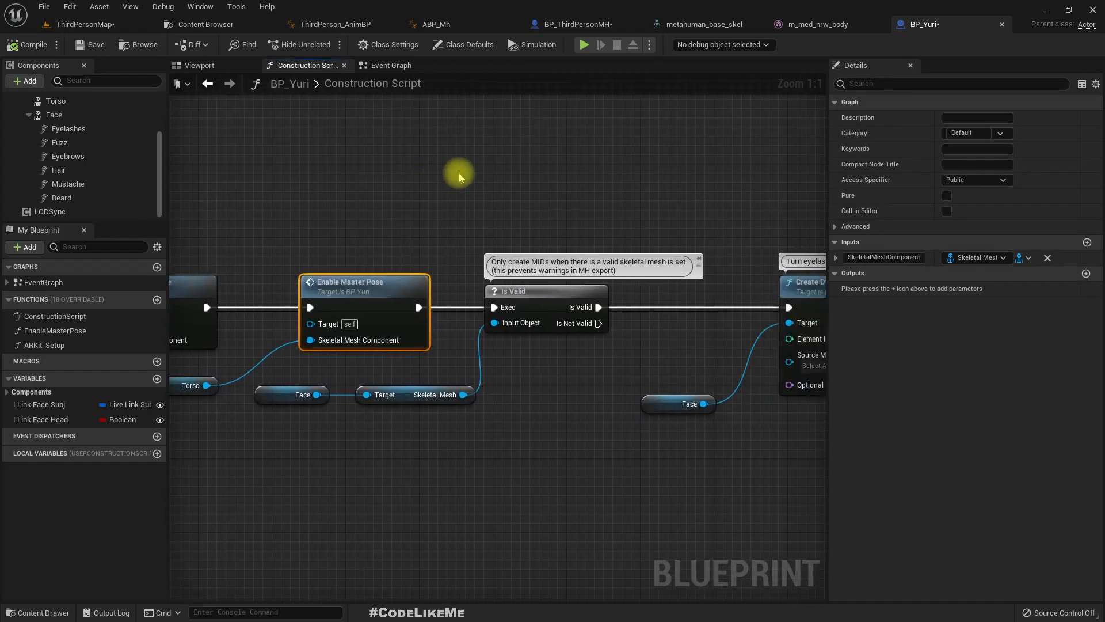
scroll(409, 209, down, 5)
click(285, 265)
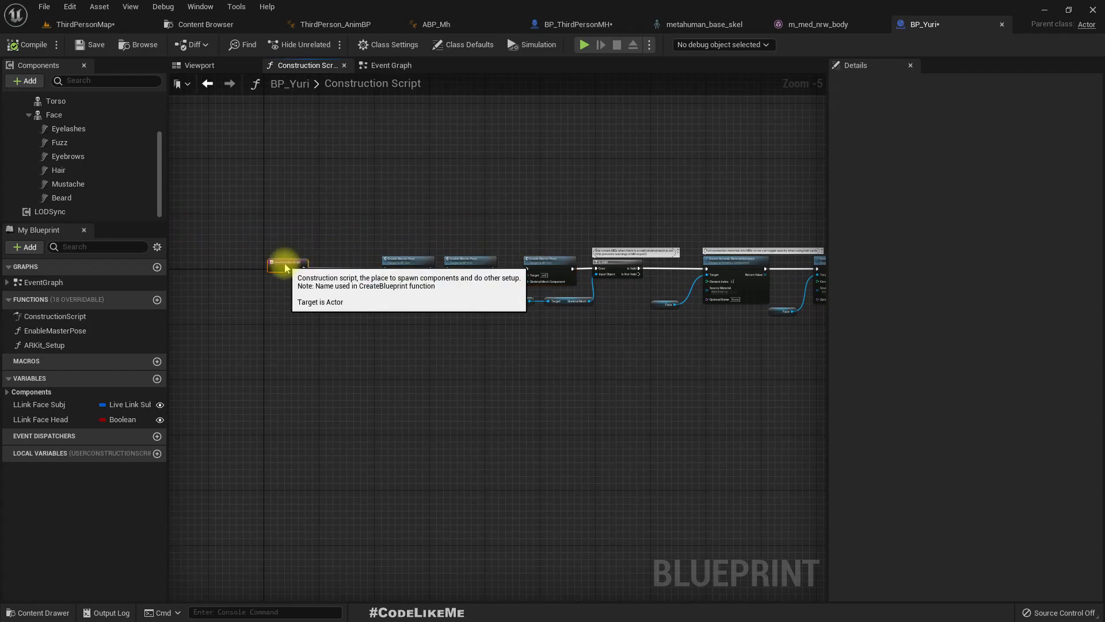
- Examine BP_Yuri's Event Graph, following the eyelash material nodes through their casts and Opacity parameter nodes
click(380, 66)
scroll(389, 282, up, 6)
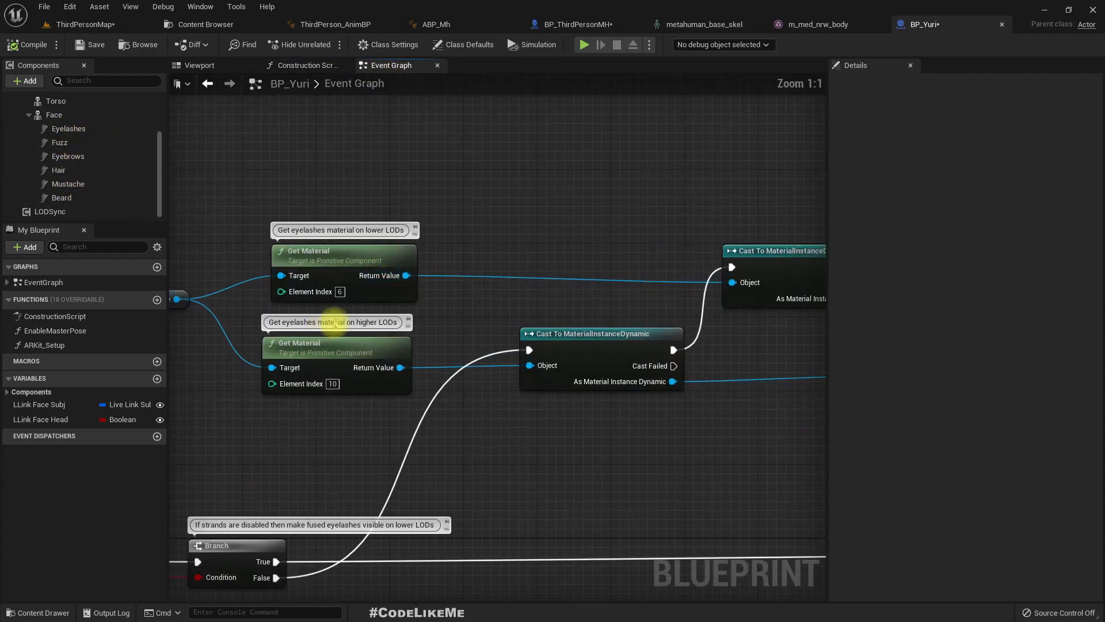
right_drag(353, 160, 336, 113)
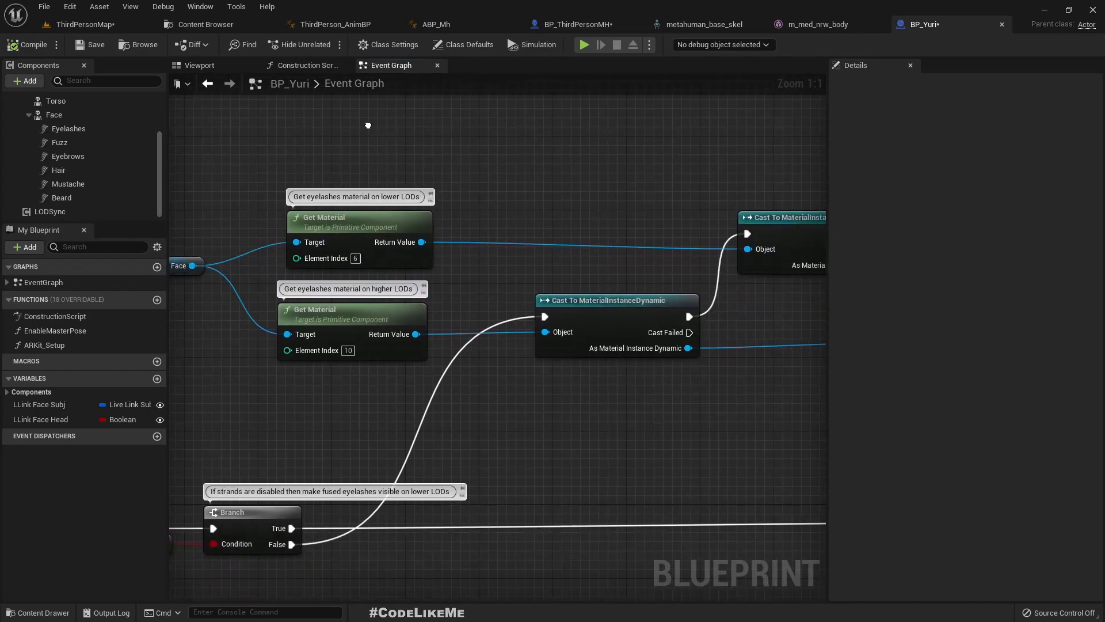
right_drag(627, 395, 265, 364)
scroll(382, 360, down, 5)
right_drag(382, 361, 802, 338)
scroll(646, 409, up, 5)
right_drag(477, 413, 279, 495)
right_drag(690, 324, 982, 342)
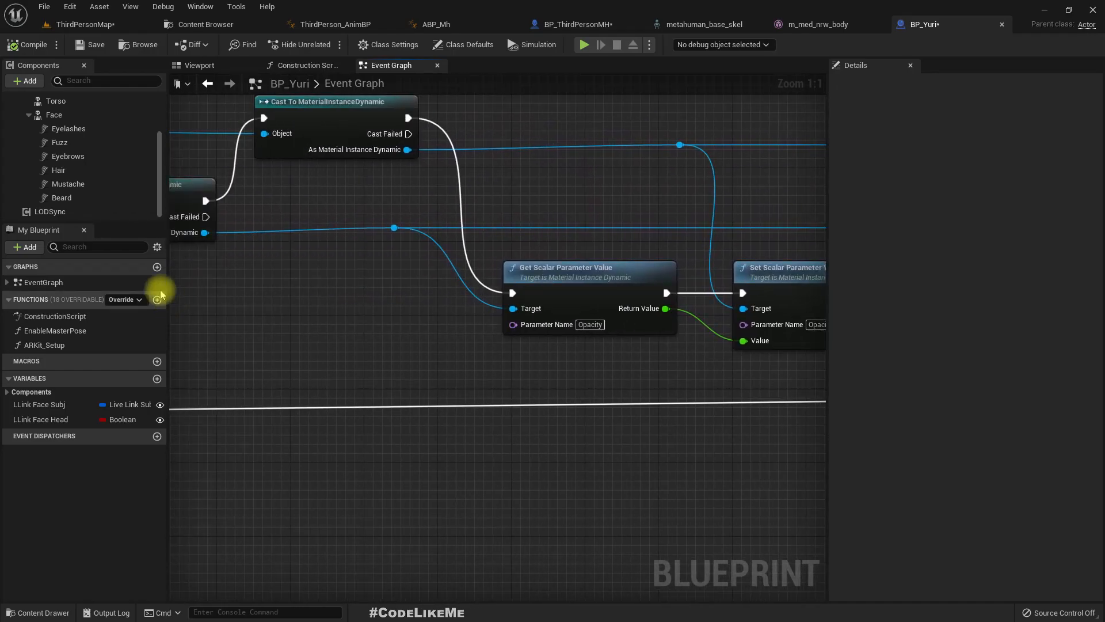
- Inspect the Face component on the full character in the 3D preview, and check the Root and Body components above it
click(54, 114)
click(226, 68)
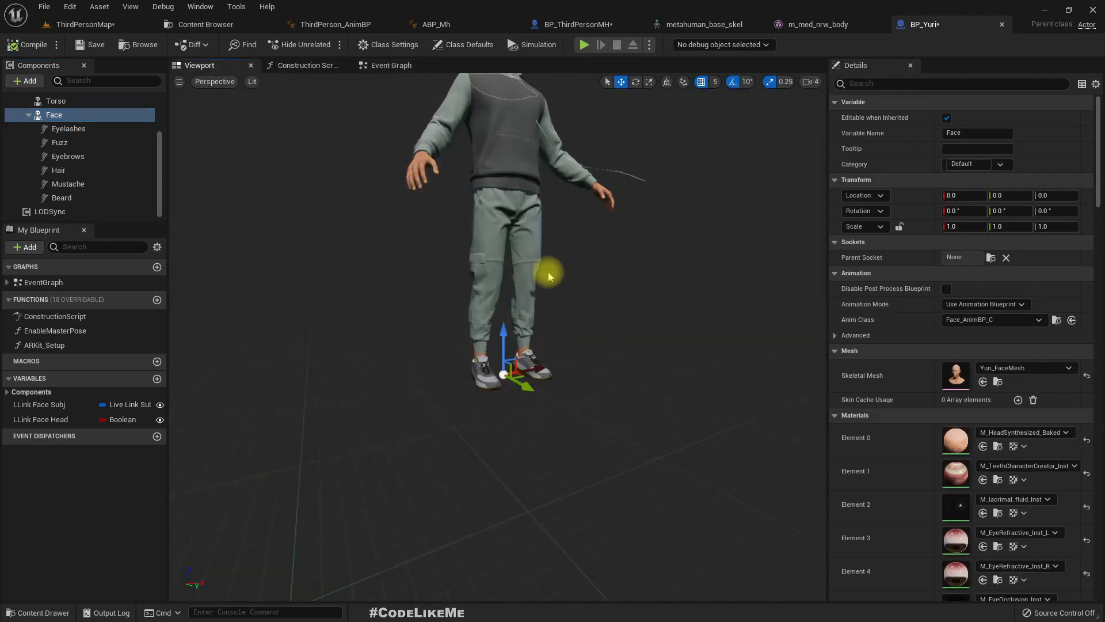
scroll(87, 150, up, 3)
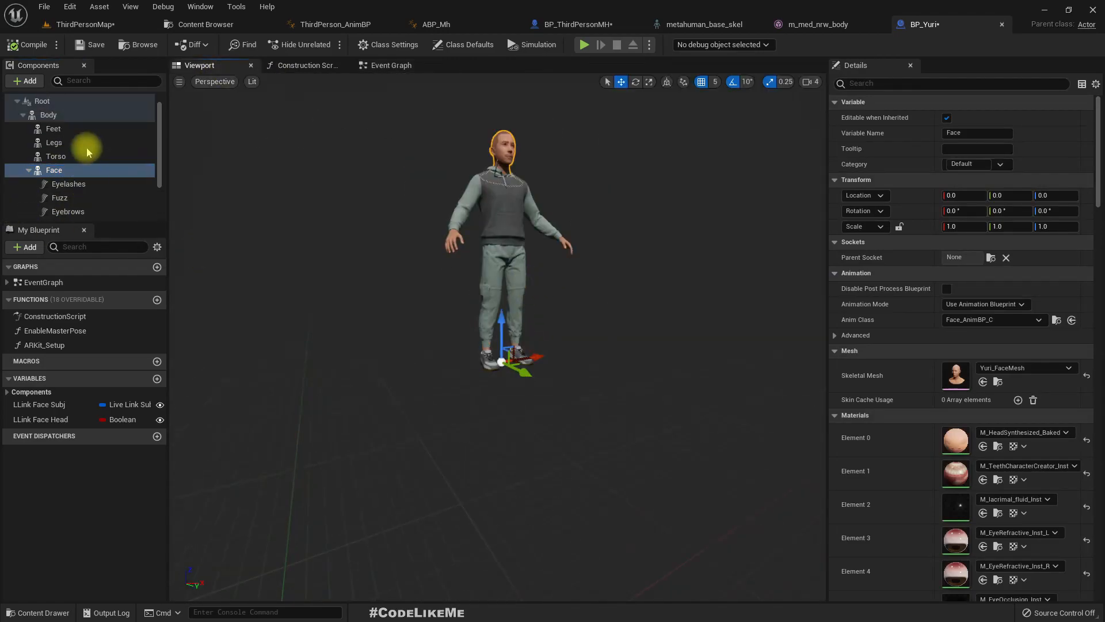
click(63, 116)
click(54, 104)
click(48, 114)
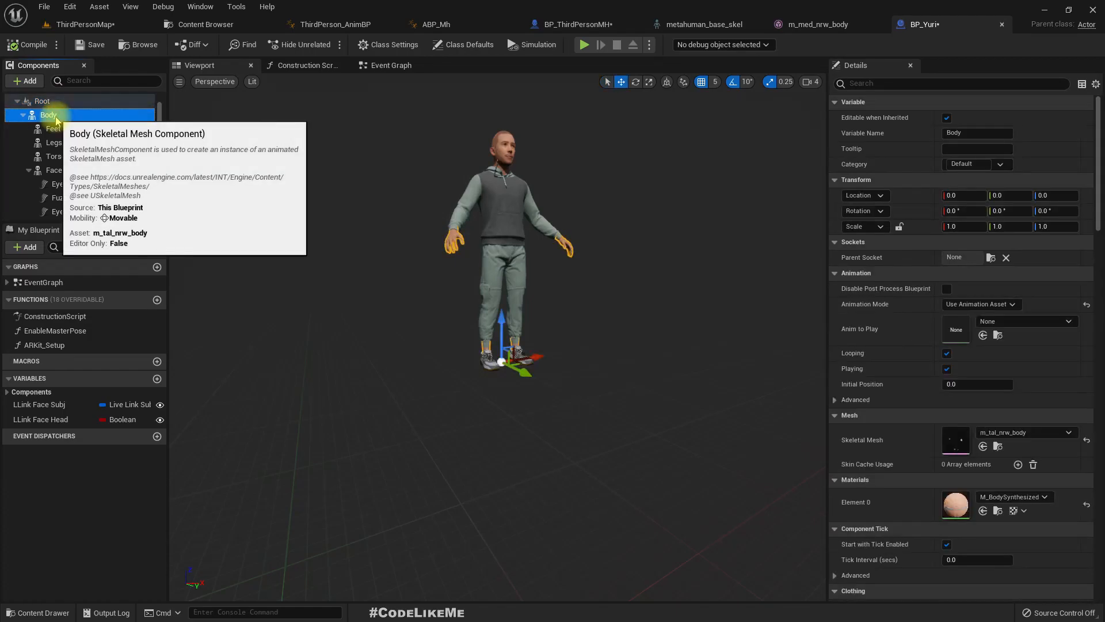
- Select the Body component together with its child components, reselect Body alone, and search BP_Yuri for references to Root
scroll(86, 159, down, 2)
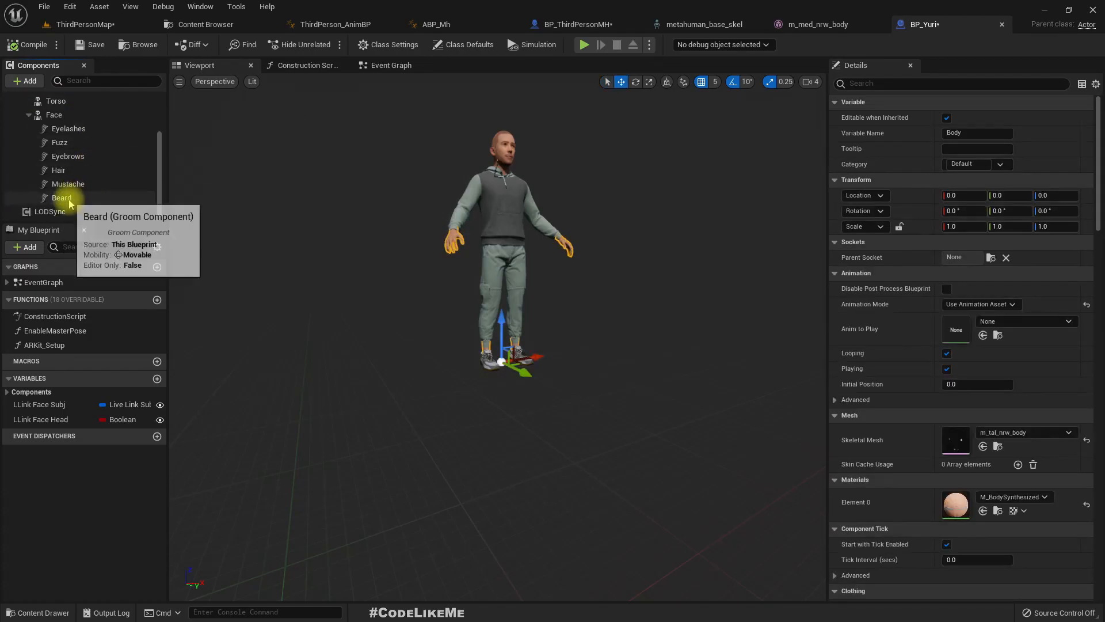
shift+click(81, 184)
scroll(87, 190, up, 3)
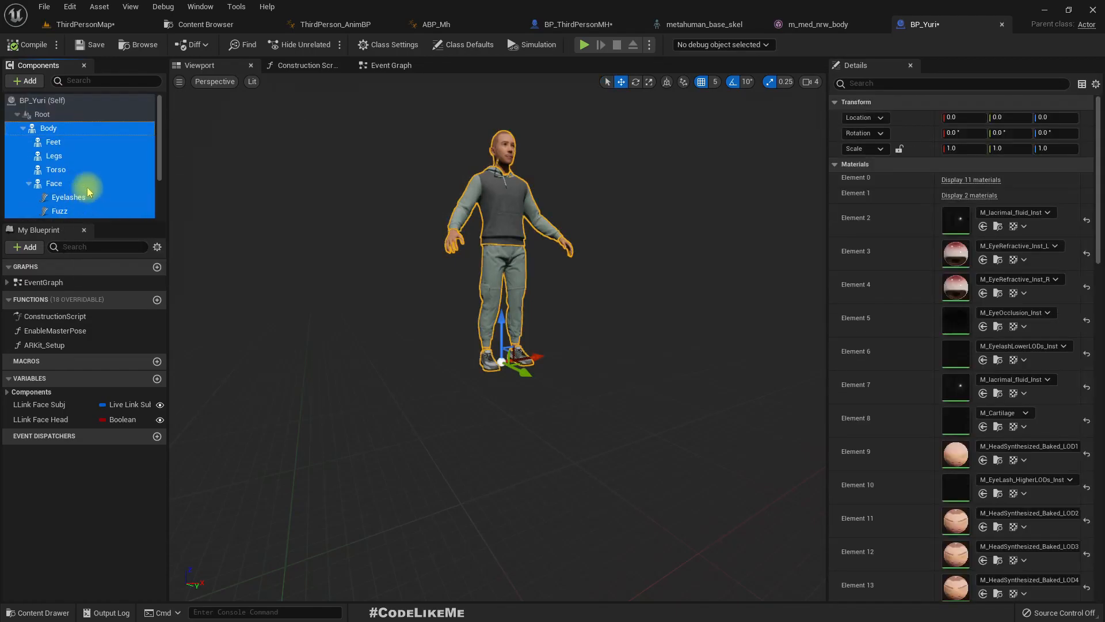
click(48, 132)
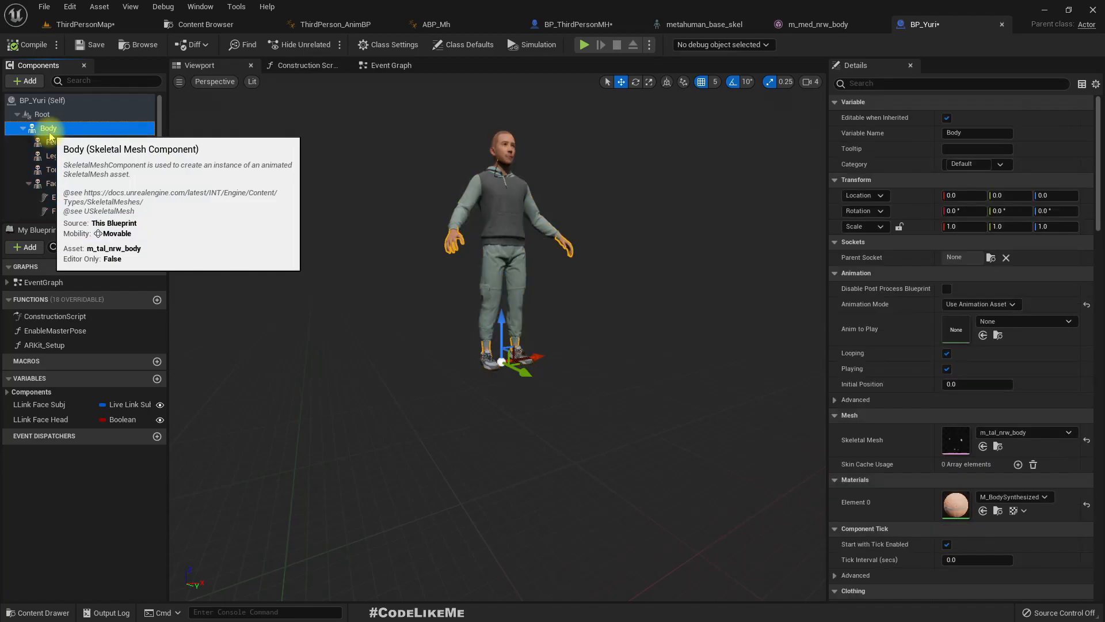
key(ctrl+f)
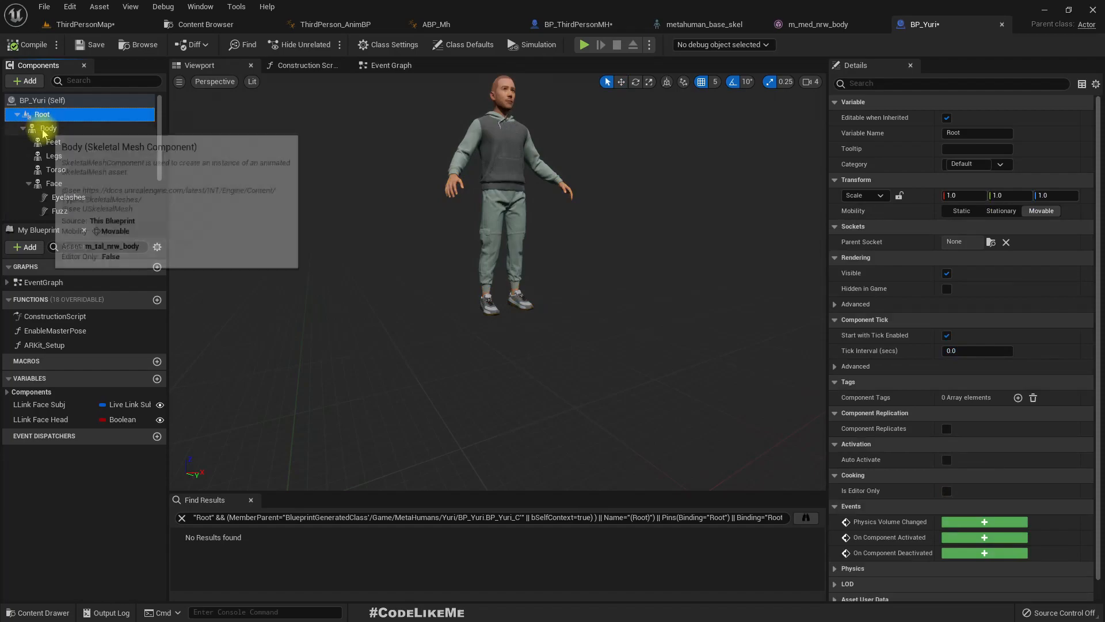
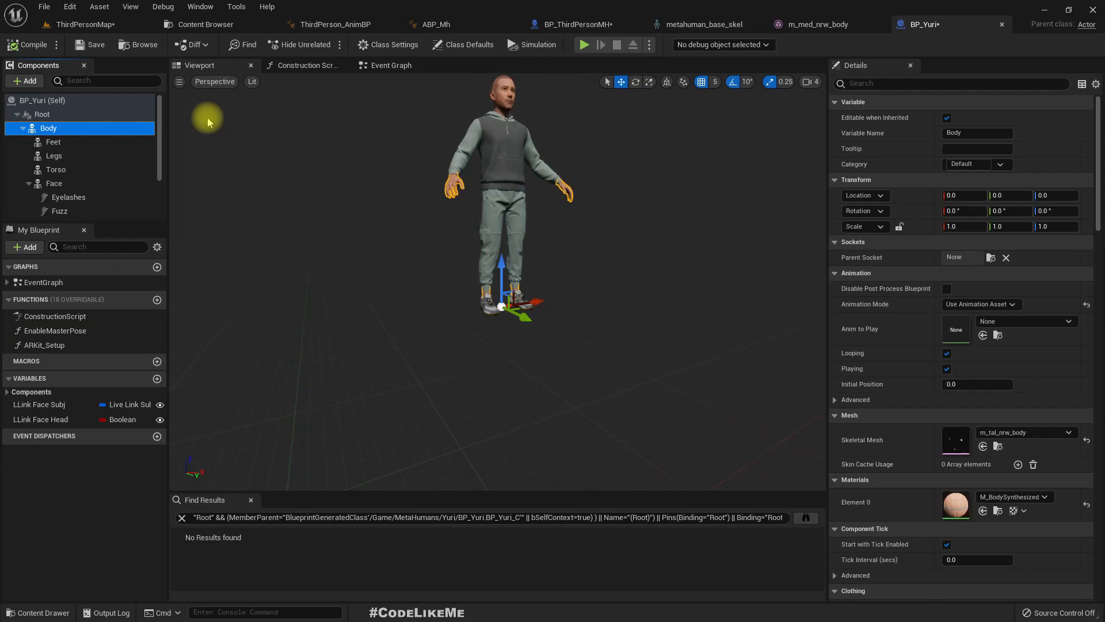
- Locate BP_Yuri's m_tal_nrw_body skeletal mesh in the content browser and assign it to the Mesh component of BP_ThirdPersonMH
click(572, 26)
click(915, 24)
click(62, 124)
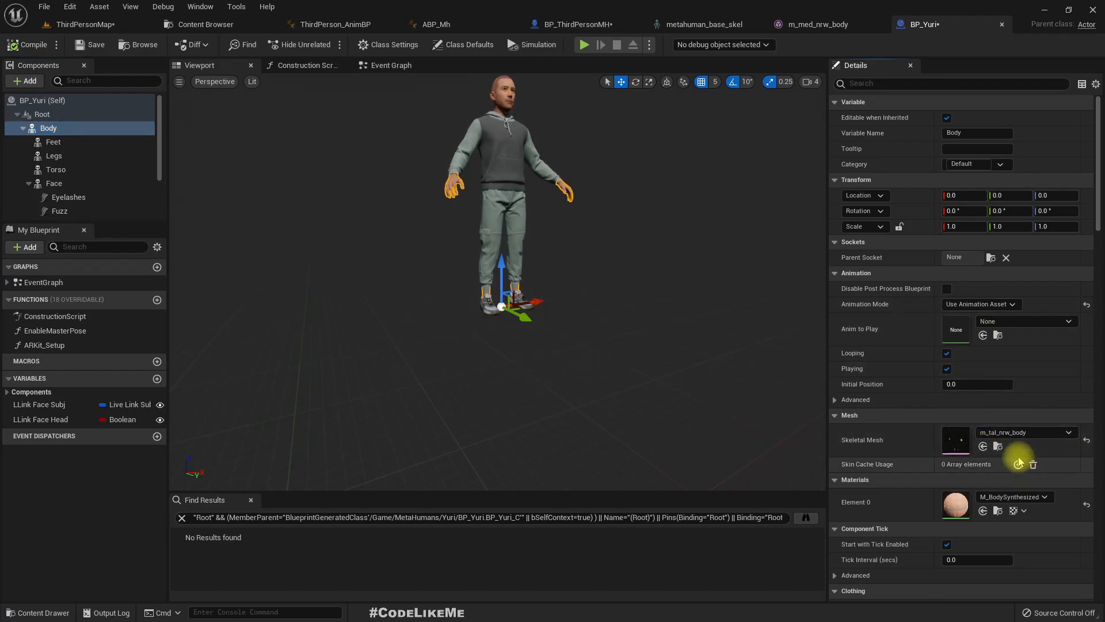
click(998, 447)
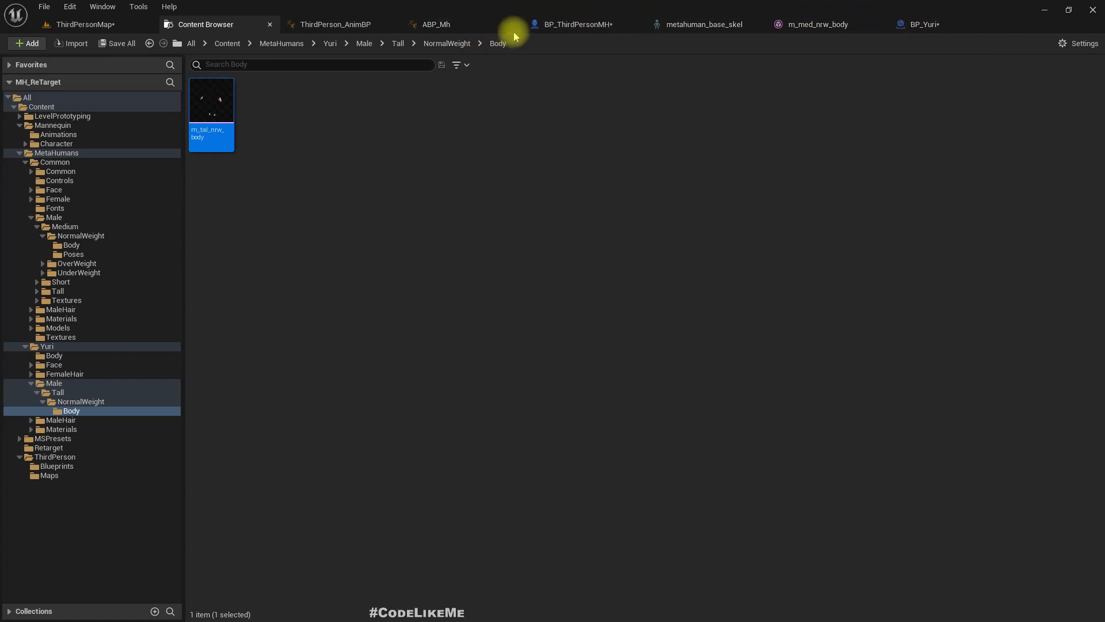
click(563, 29)
click(198, 81)
click(230, 98)
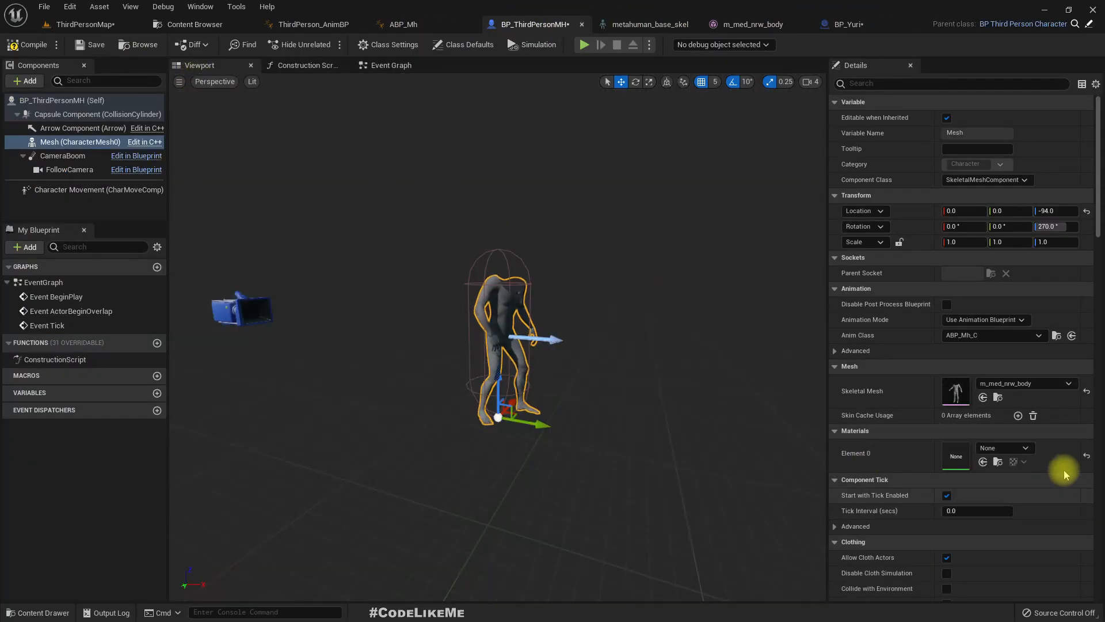
click(983, 397)
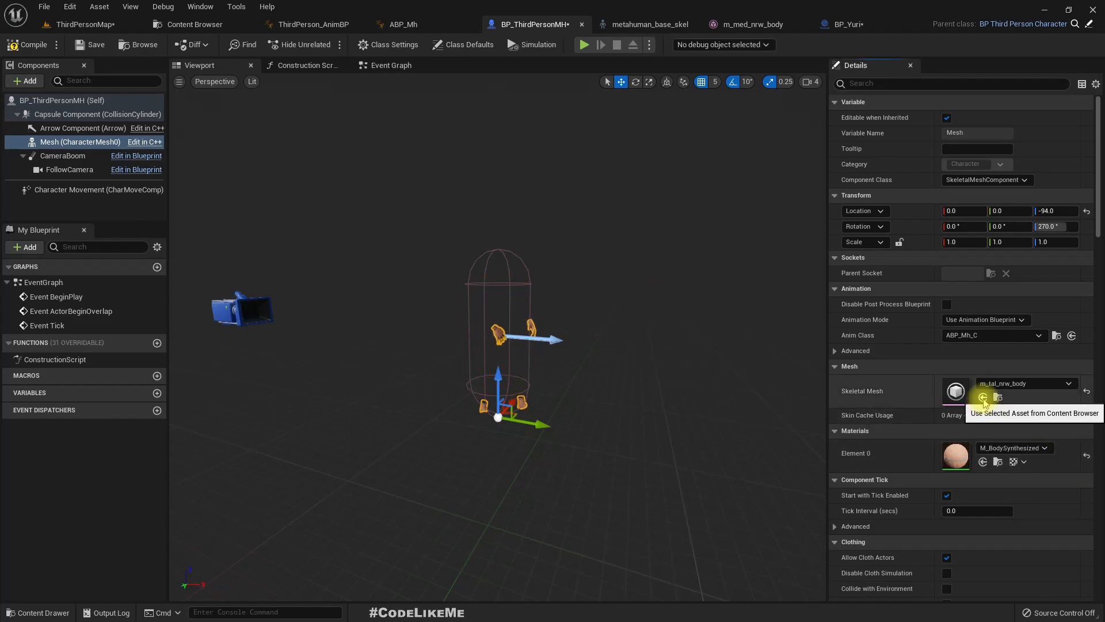
right_drag(651, 371, 489, 351)
- Start playing ThirdPersonMap, open Face_AnimBP from the compilation warning, inspect its Get Property Value nodes, and close it
click(78, 24)
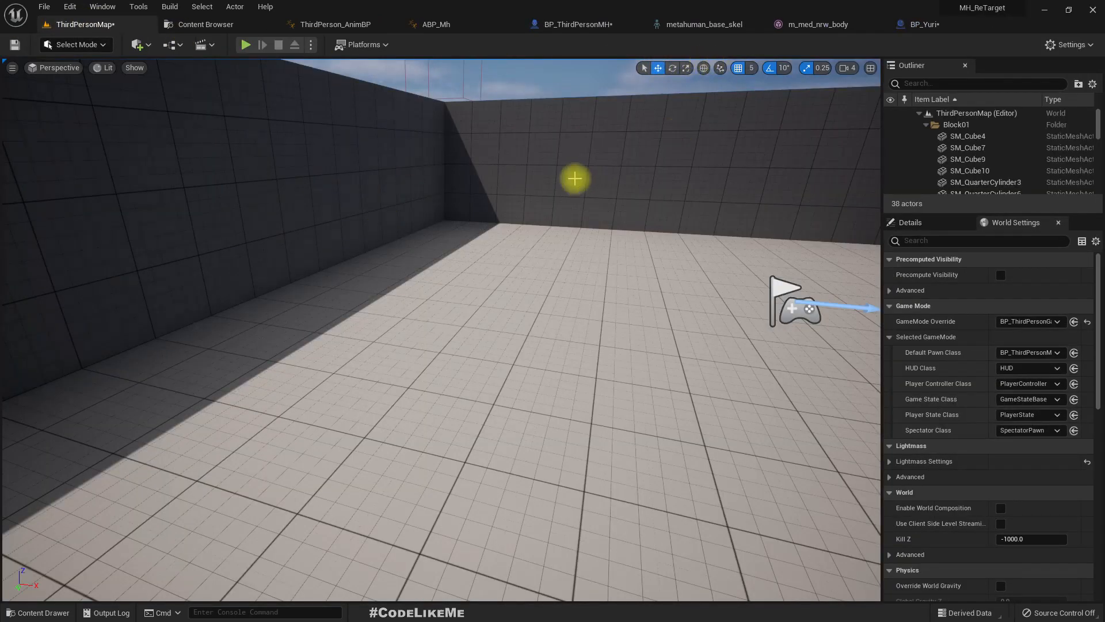
key(alt+p)
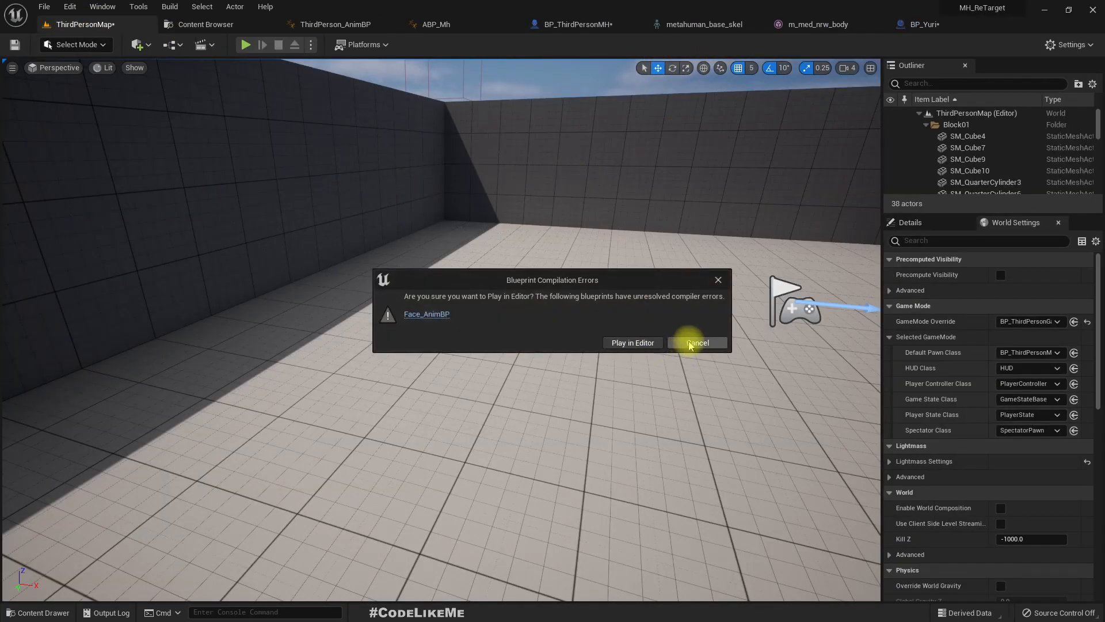
click(429, 314)
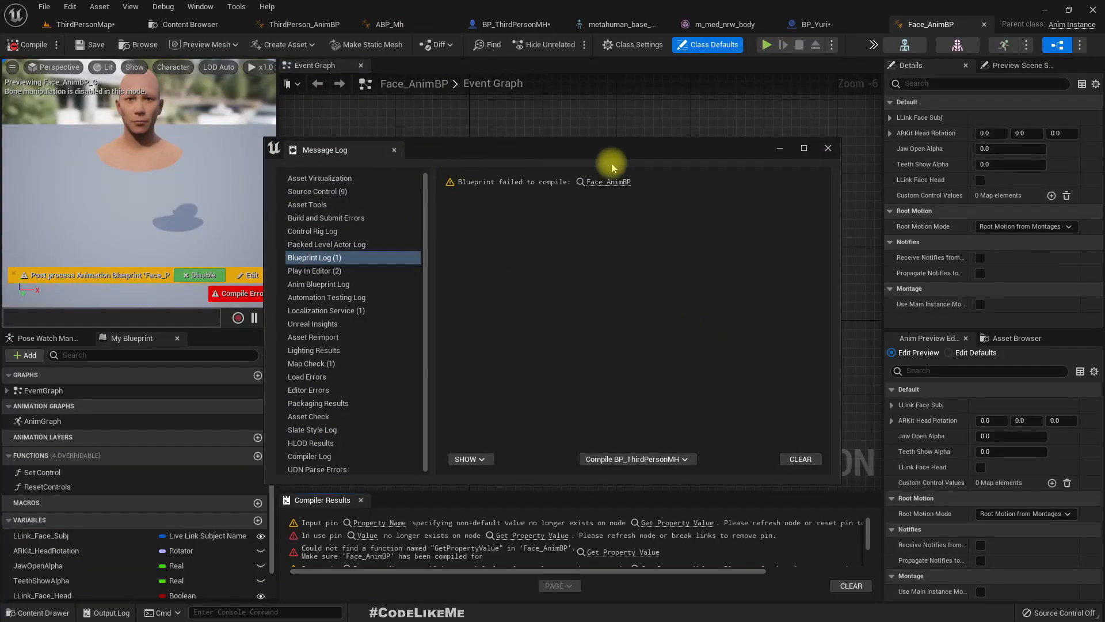
click(827, 149)
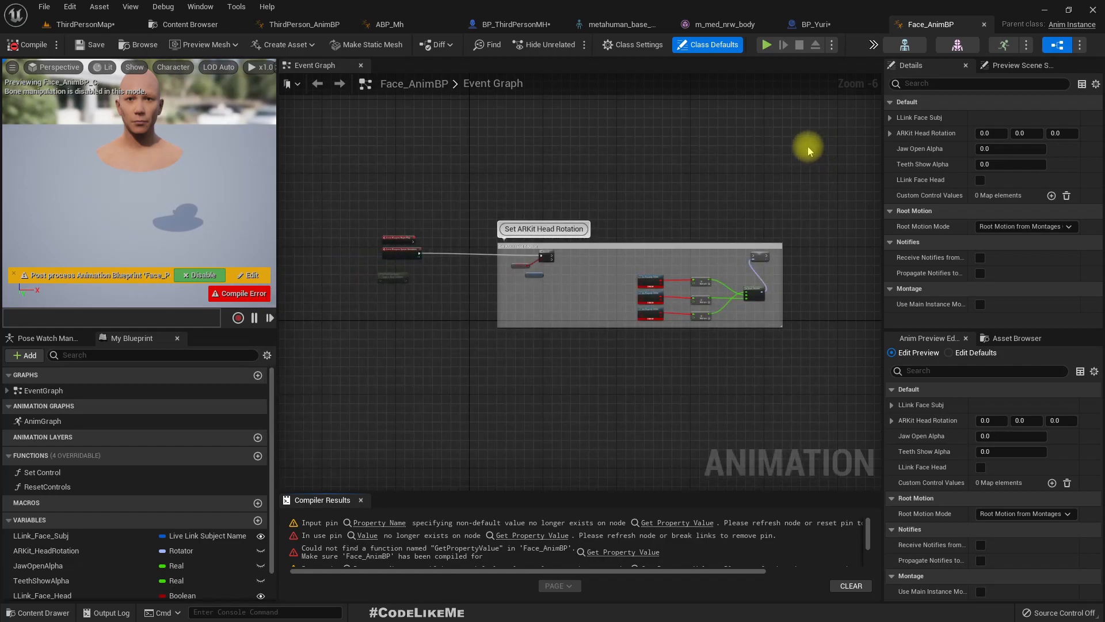
scroll(679, 345, up, 6)
right_drag(626, 282, 626, 358)
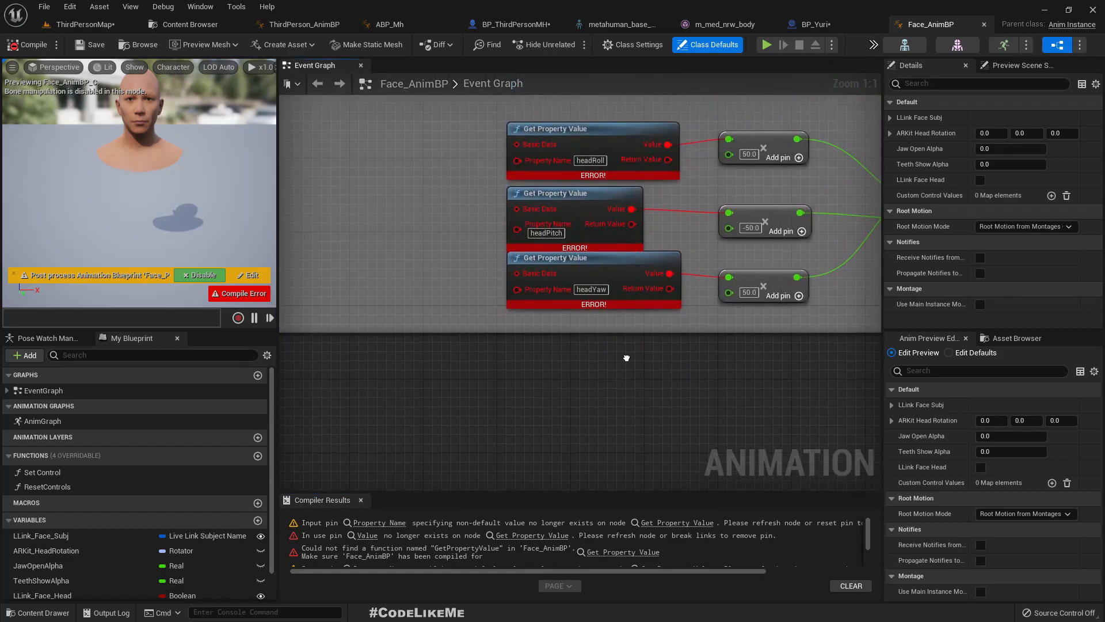
click(985, 26)
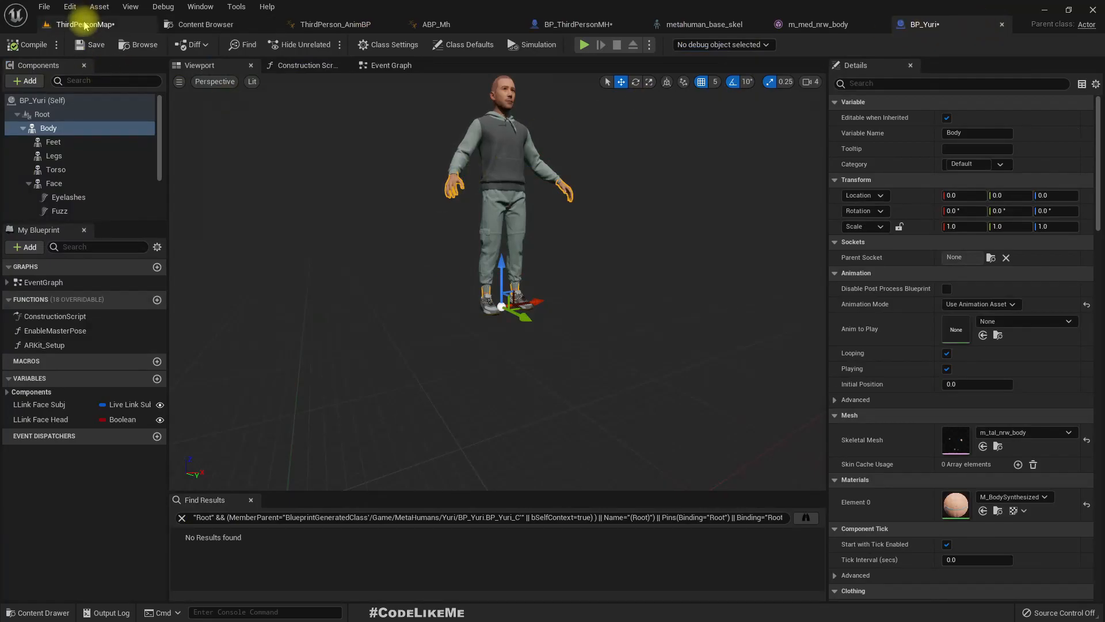
- Play ThirdPersonMap in the editor despite the compile errors, run the character around to check the body animation, and stop playing
click(84, 24)
click(245, 45)
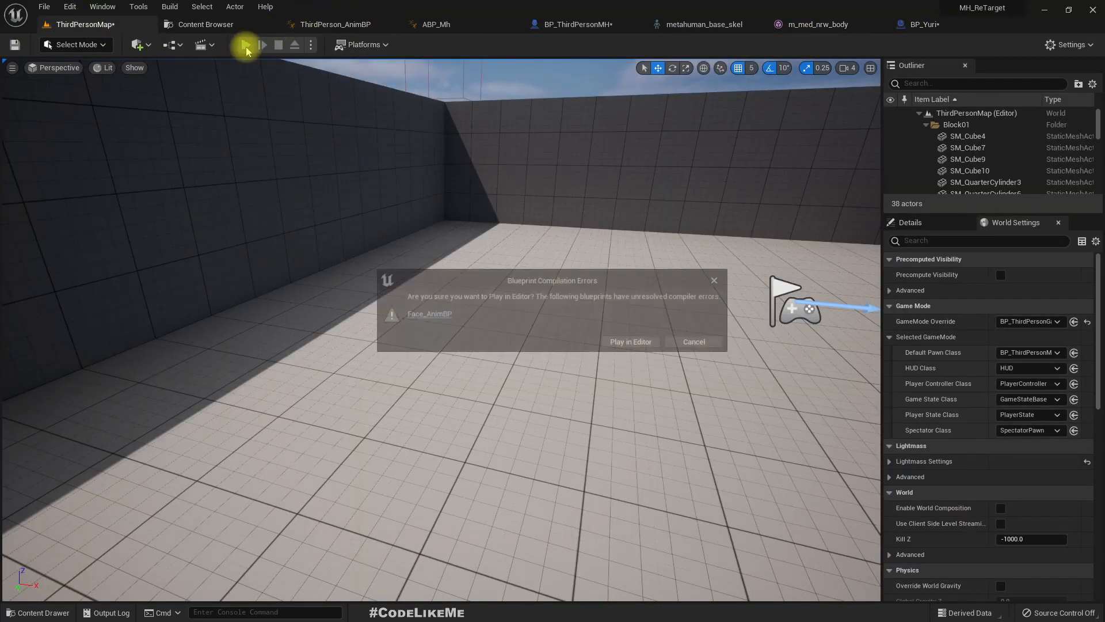
click(629, 341)
click(536, 326)
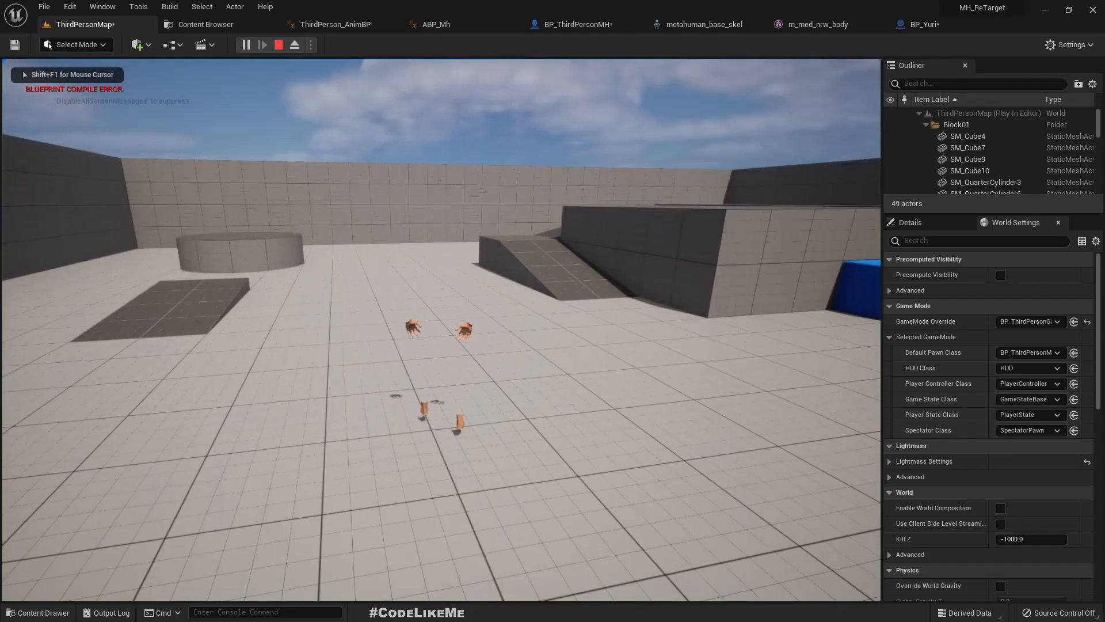
key(w)
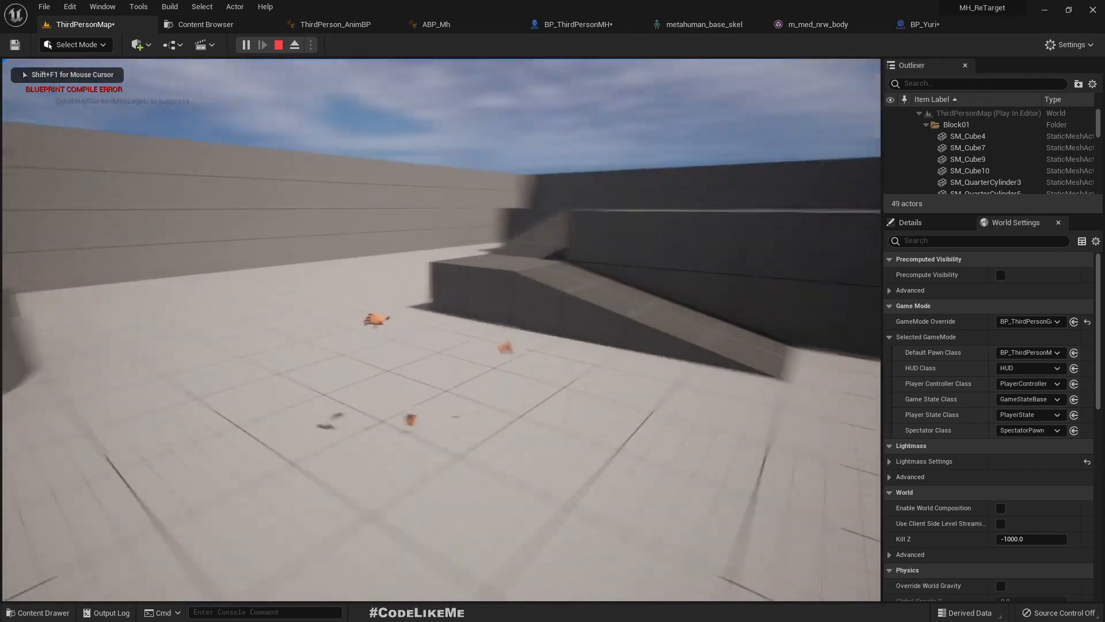
key(w)
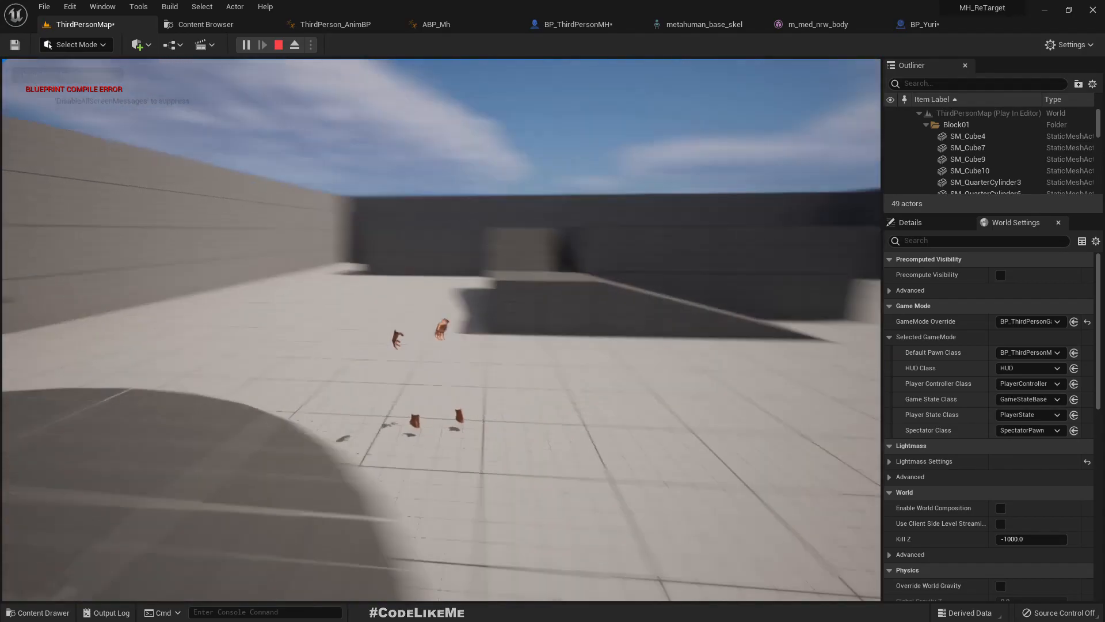
key(Escape)
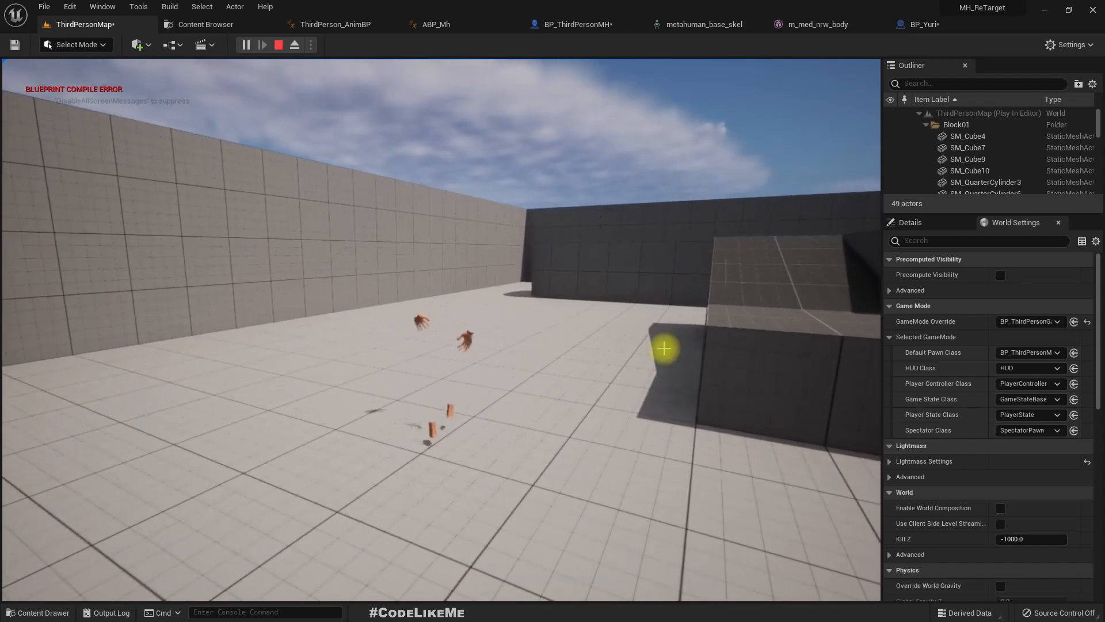
key(F11)
key(F11)
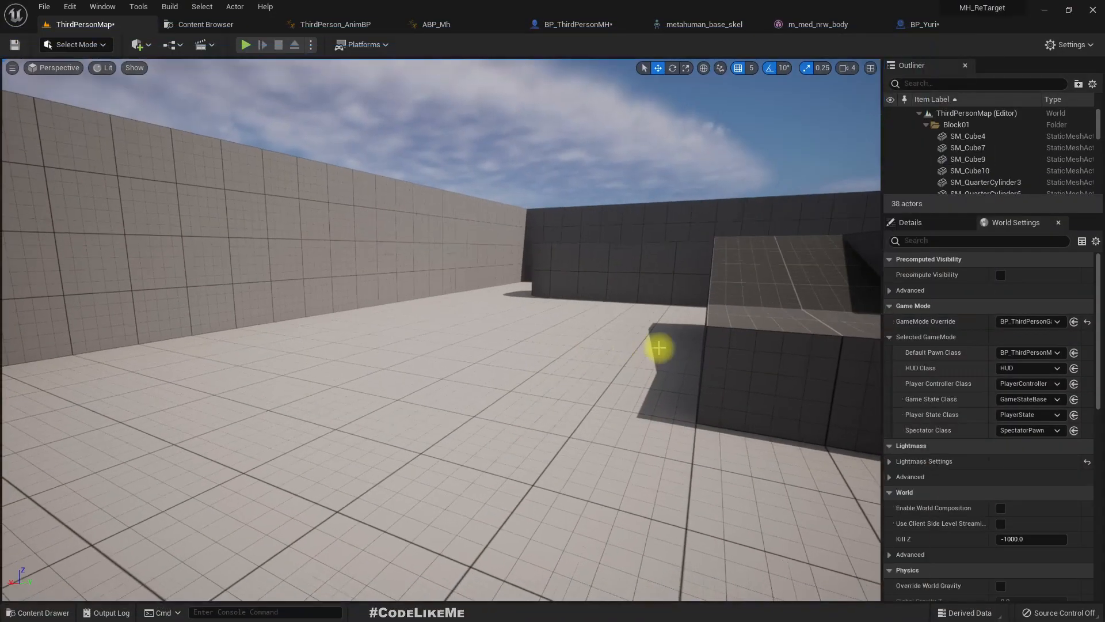
- Copy the Feet, Legs and Torso components from BP_Yuri and paste them into BP_ThirdPersonMH
click(551, 29)
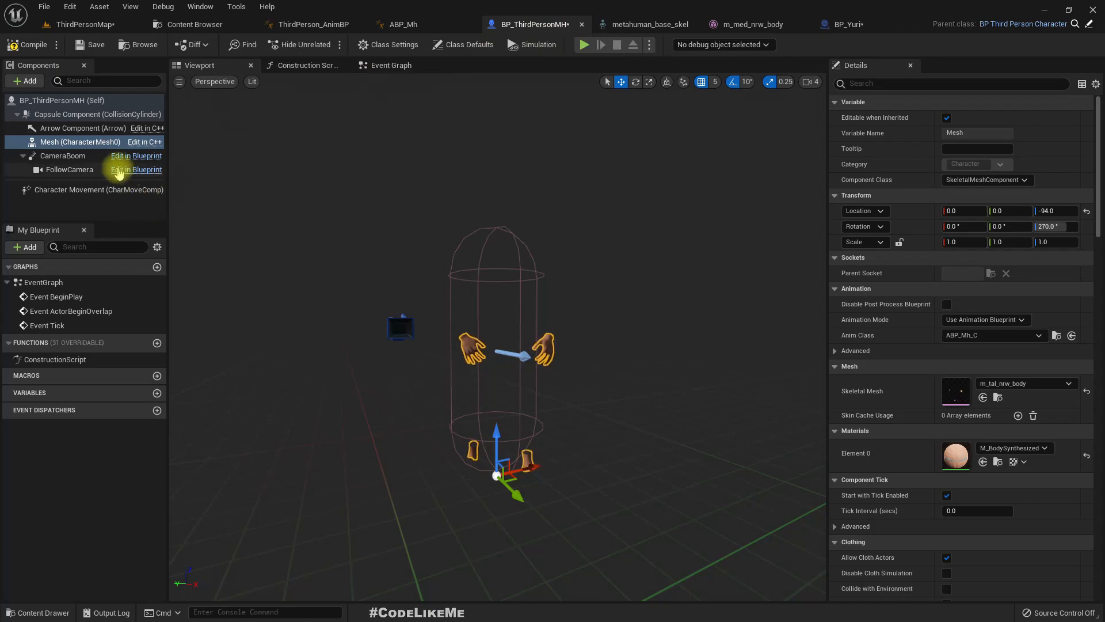
click(60, 142)
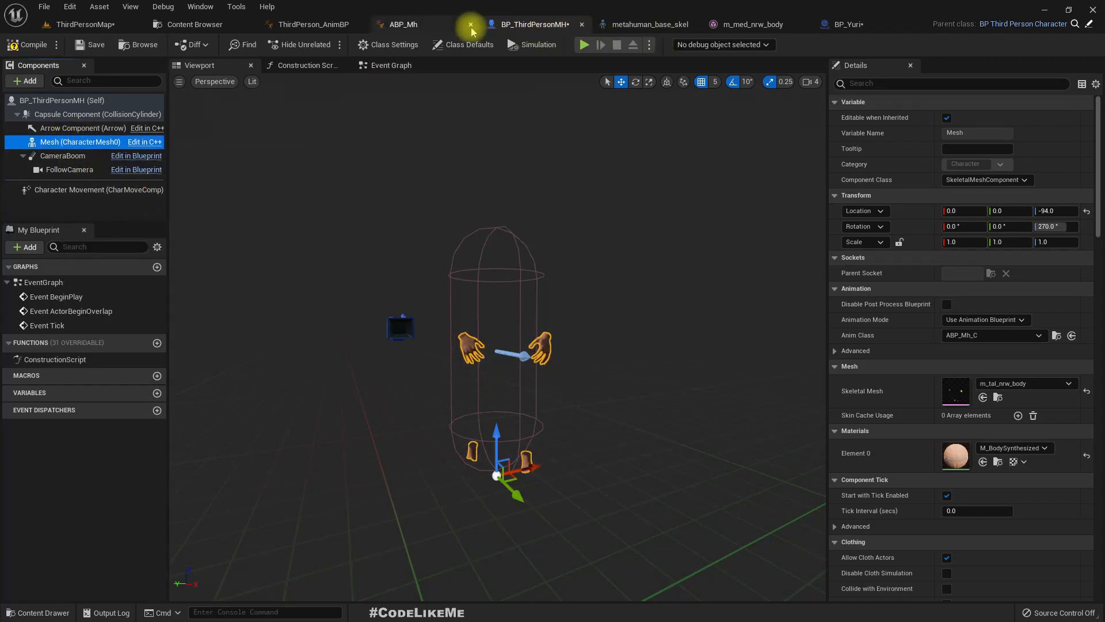
click(649, 29)
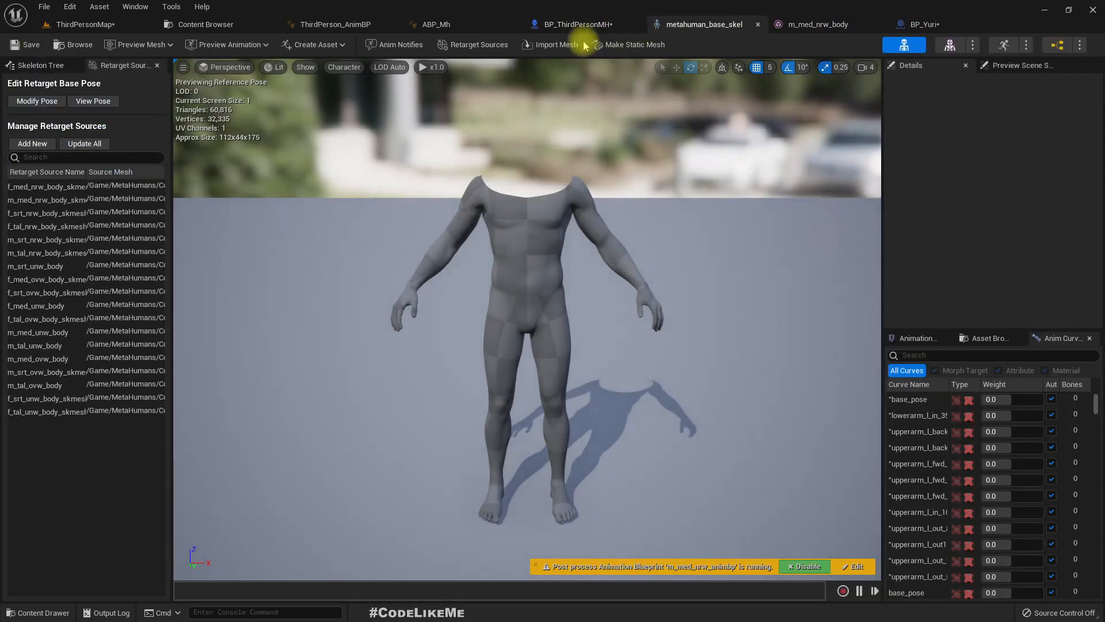
click(912, 23)
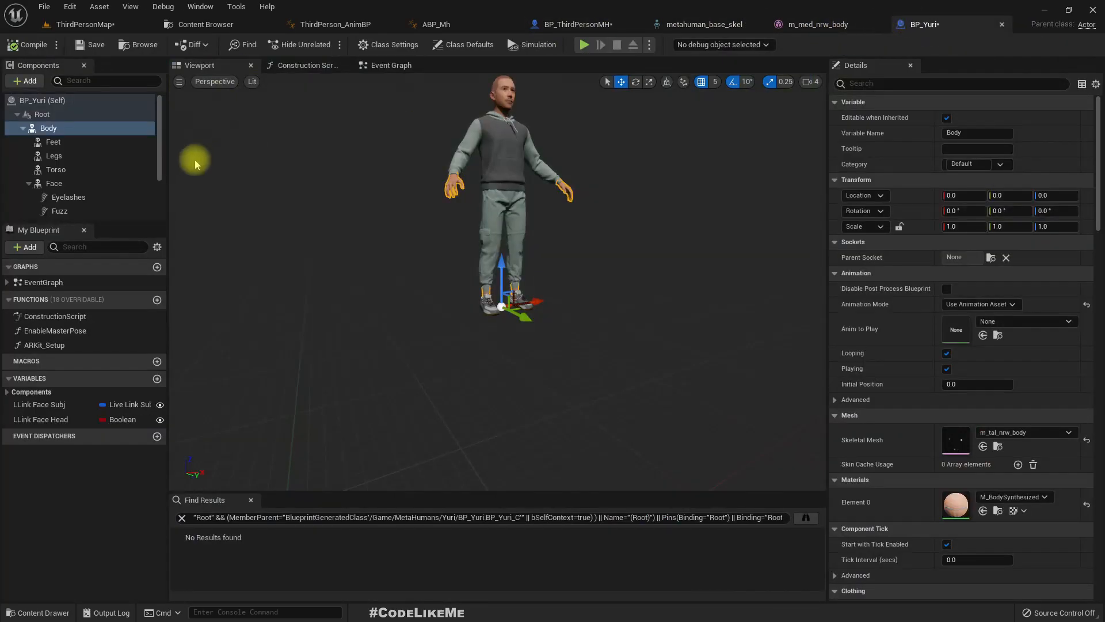
click(46, 142)
shift+click(66, 170)
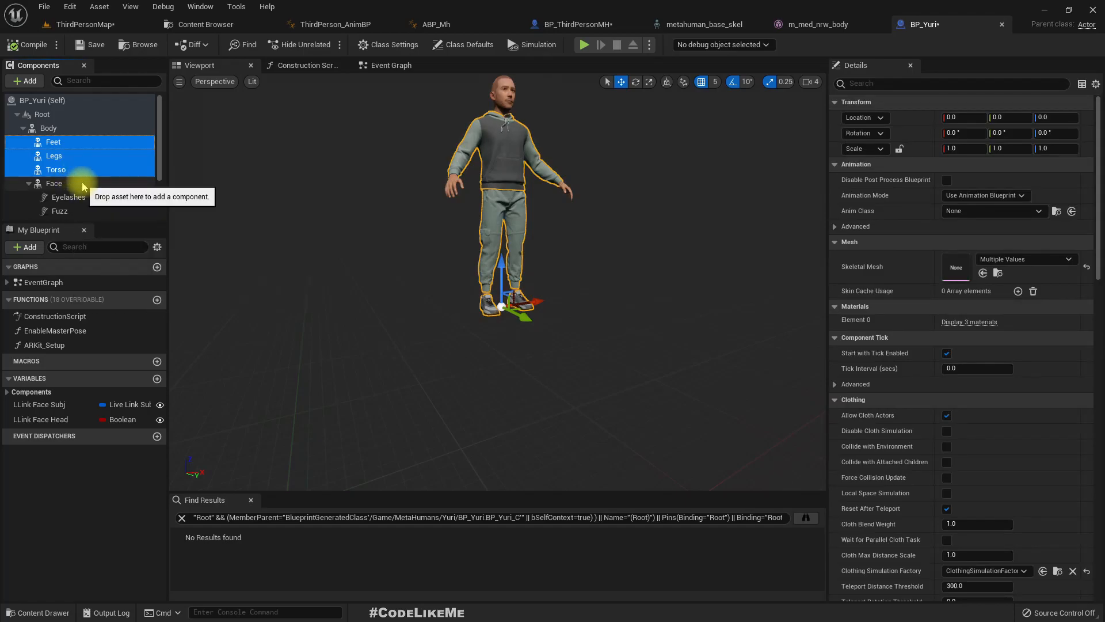
right_click(54, 154)
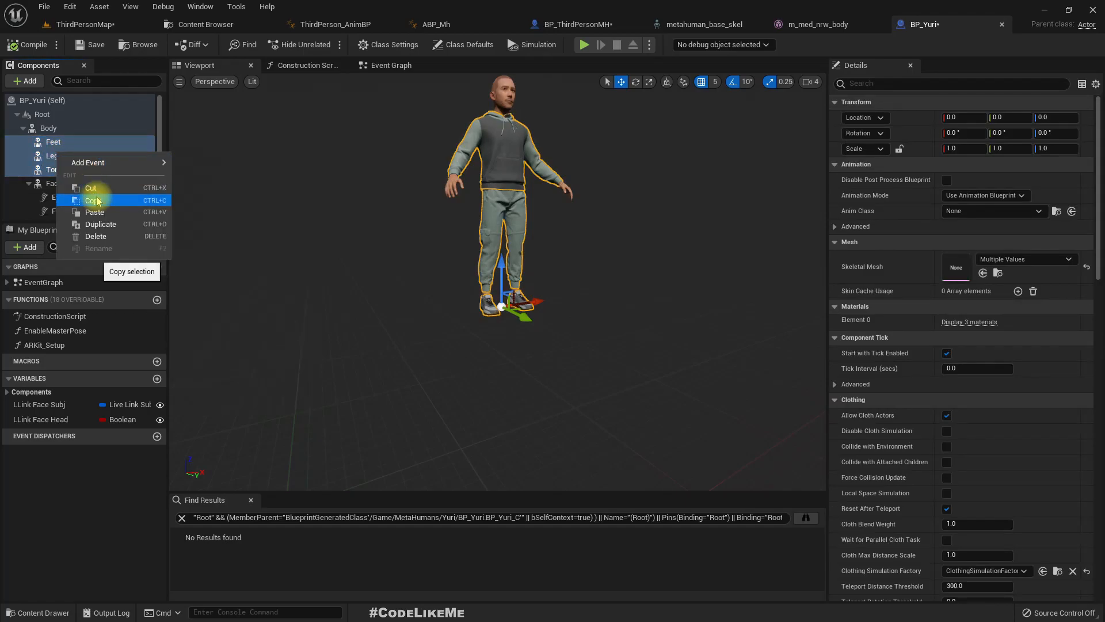
key(Escape)
click(600, 25)
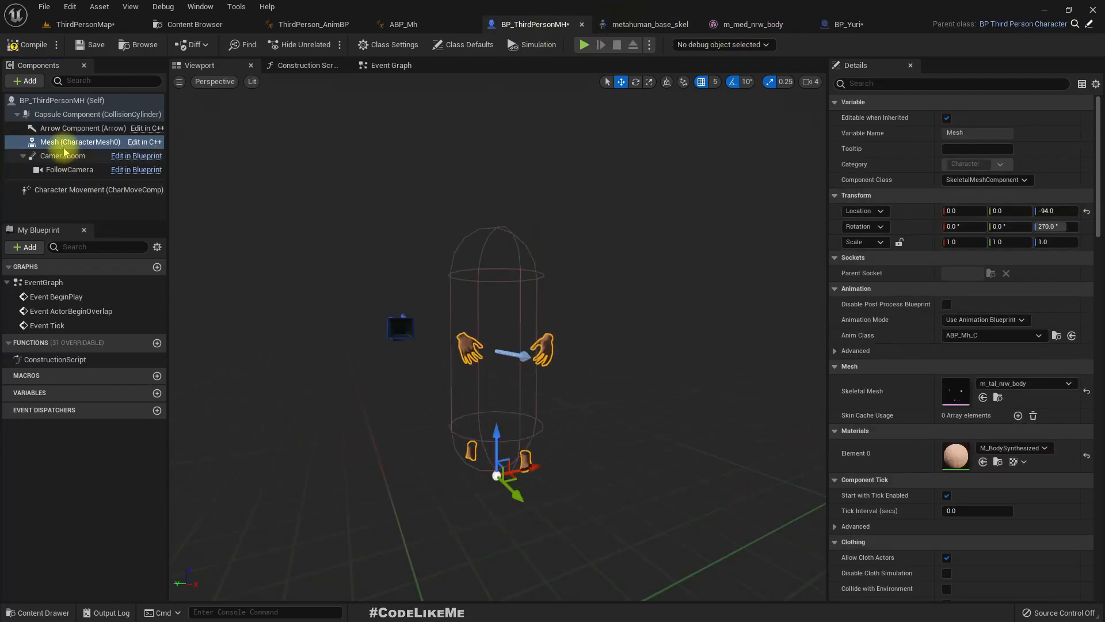
key(ctrl+v)
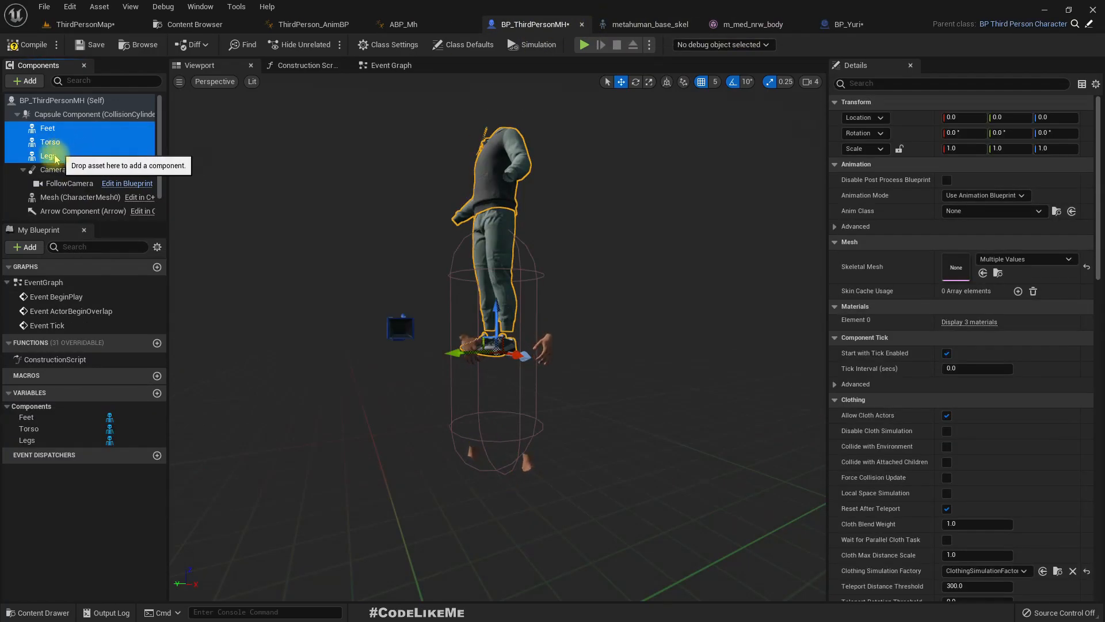
- Parent the pasted Legs, Feet and Torso components to Mesh (CharacterMesh0) and check the clothing pieces on the character
scroll(65, 177, down, 1)
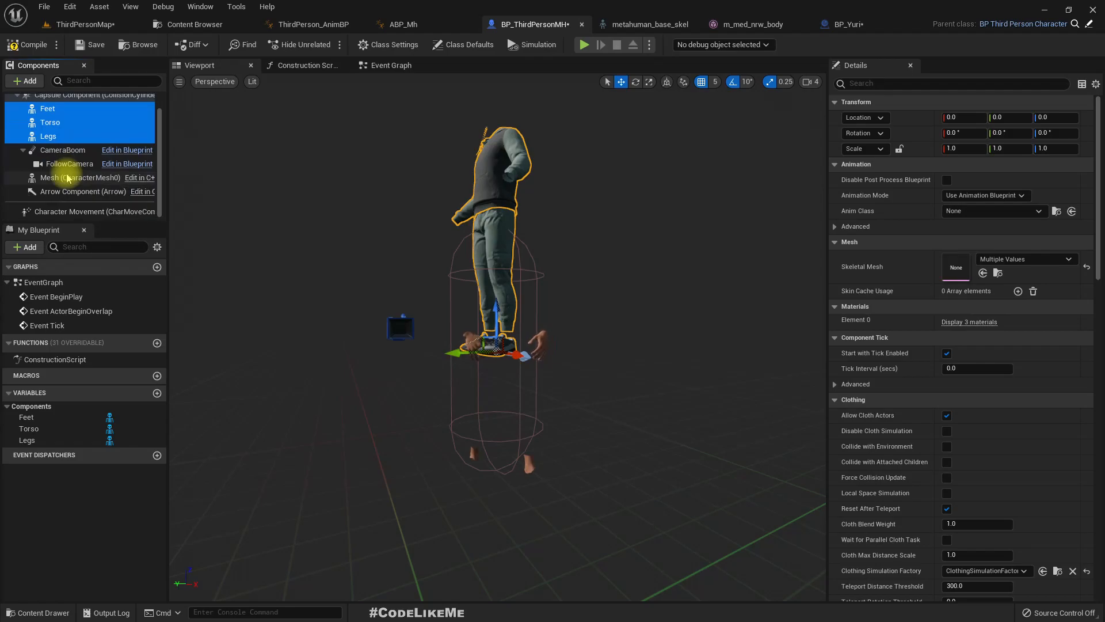
drag(55, 138, 60, 180)
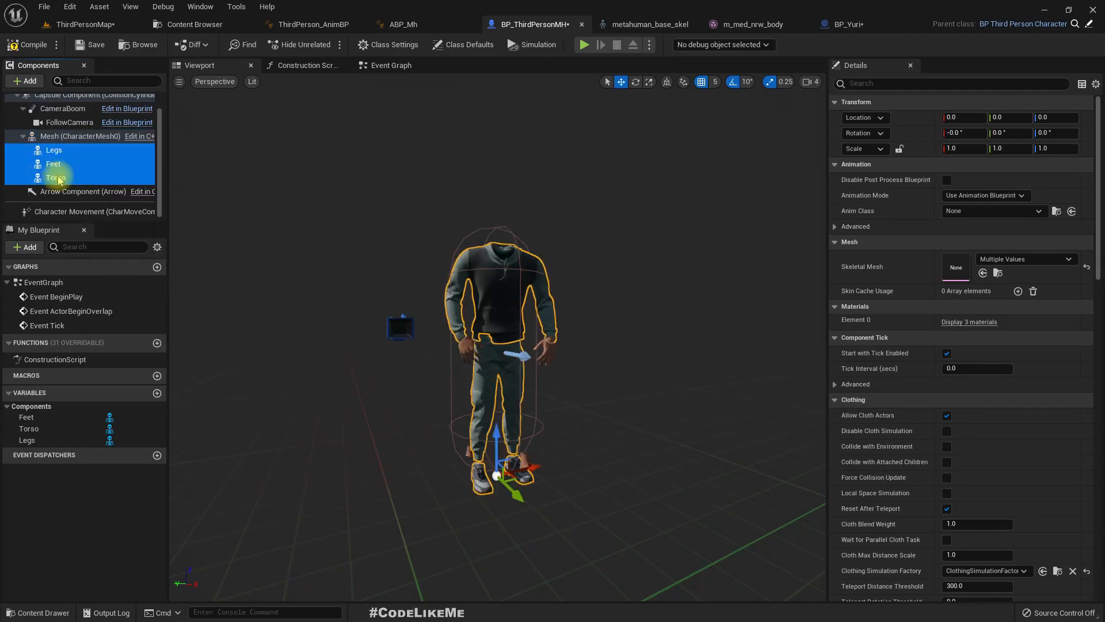
right_drag(596, 355, 564, 385)
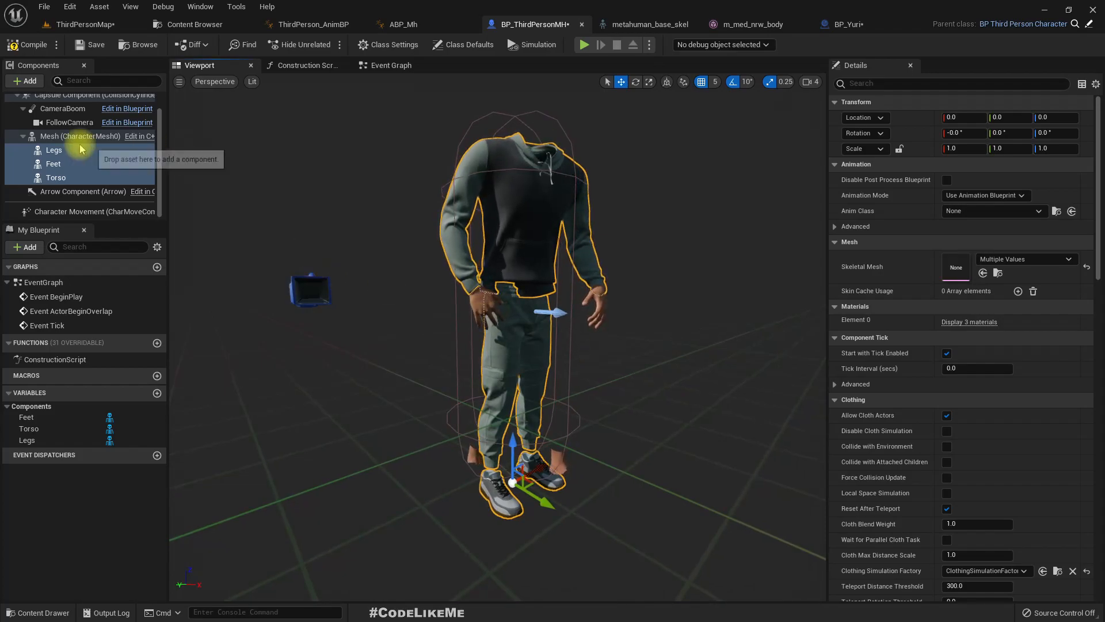
click(62, 164)
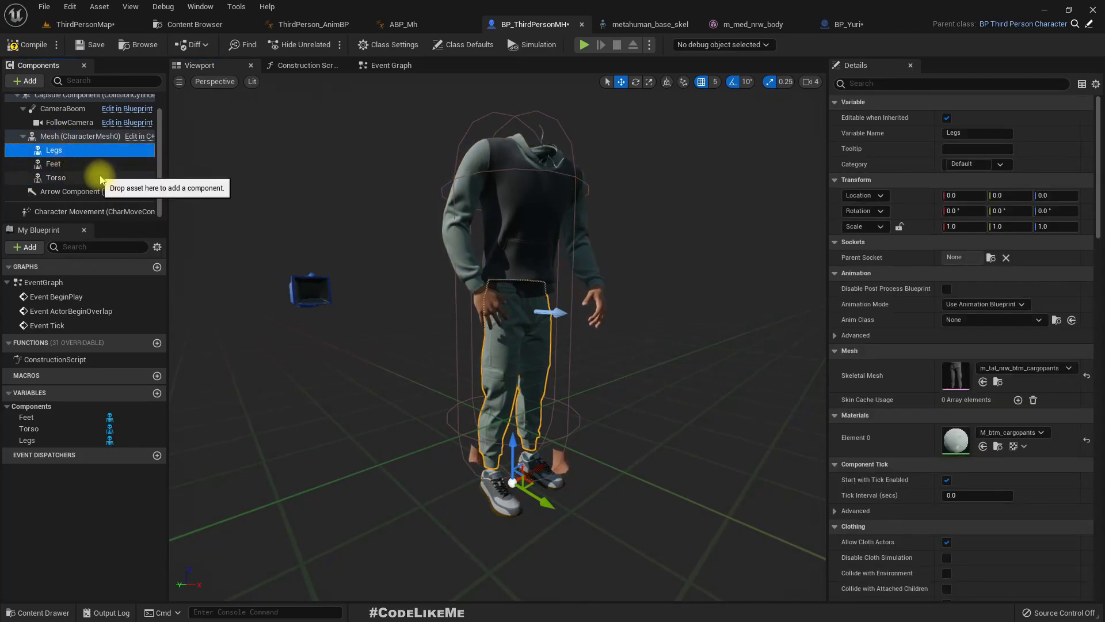
click(56, 178)
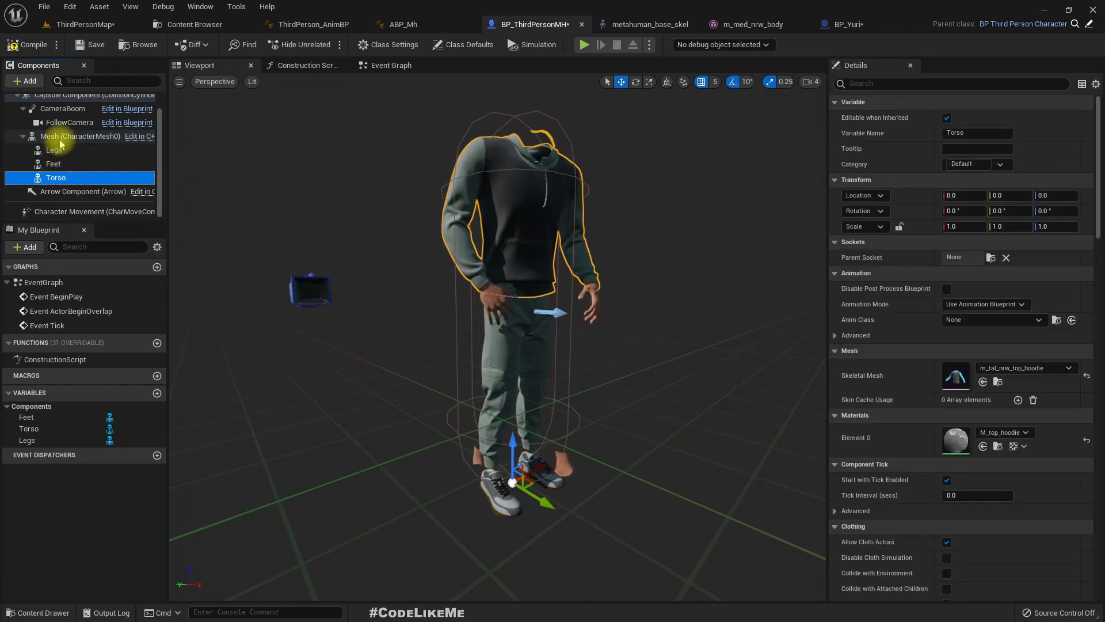
click(69, 135)
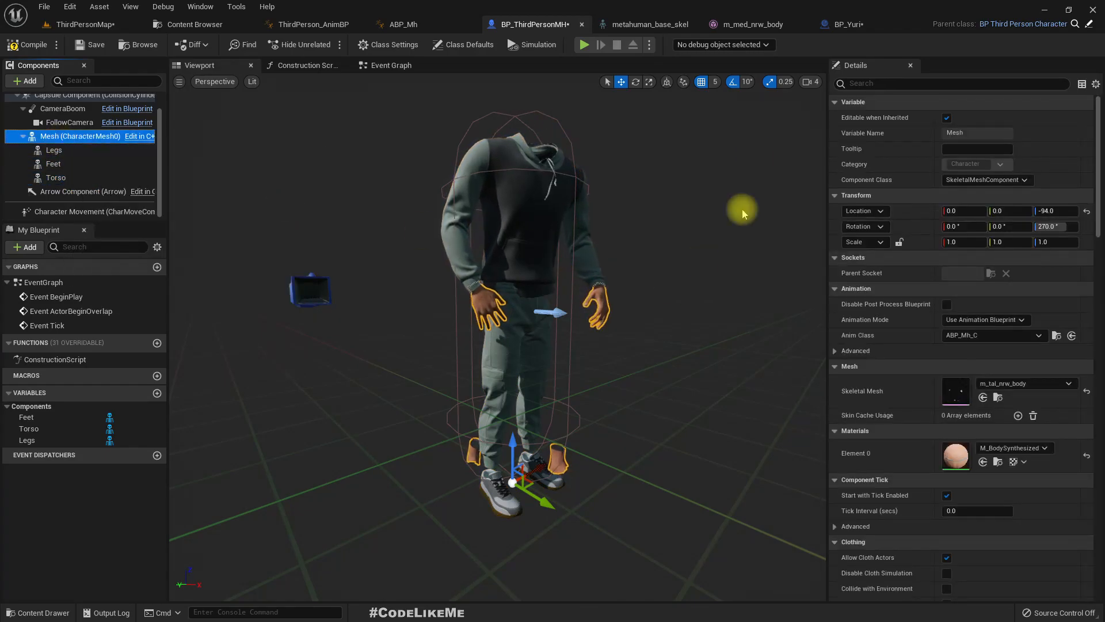
- Copy the Face component from BP_Yuri into BP_ThirdPersonMH and parent it to Mesh (CharacterMesh0)
click(846, 25)
click(65, 184)
scroll(107, 192, down, 3)
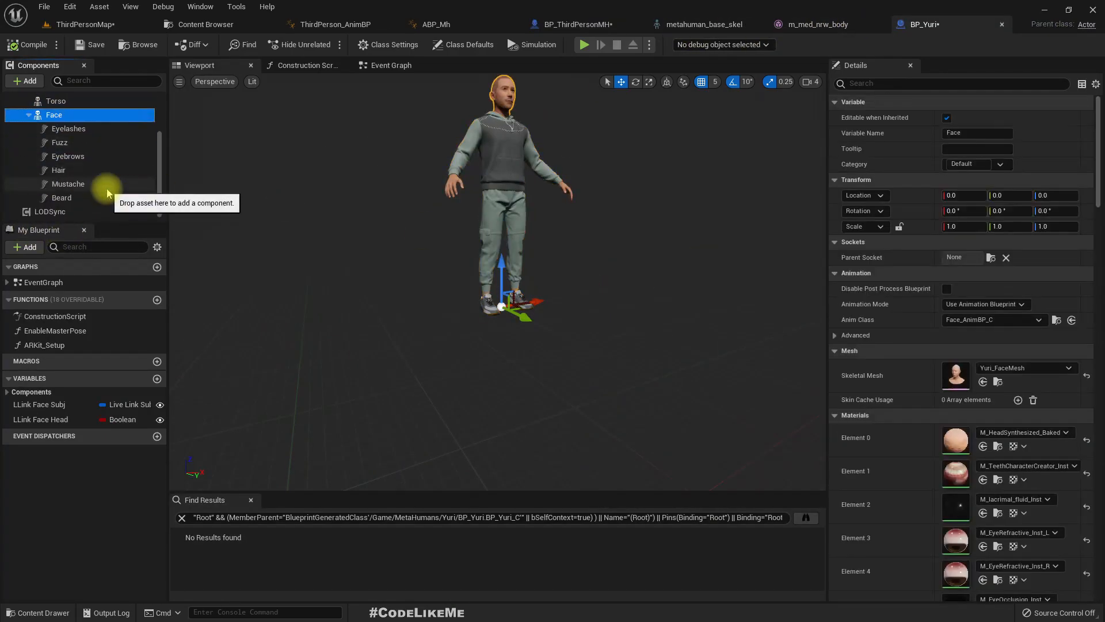
scroll(107, 191, up, 1)
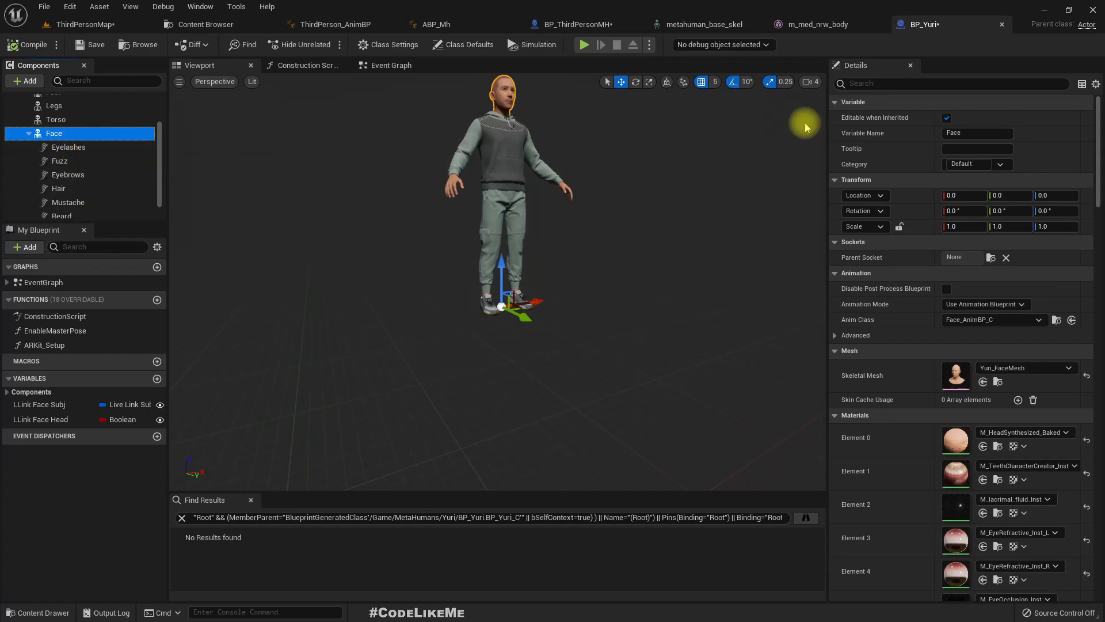
click(567, 24)
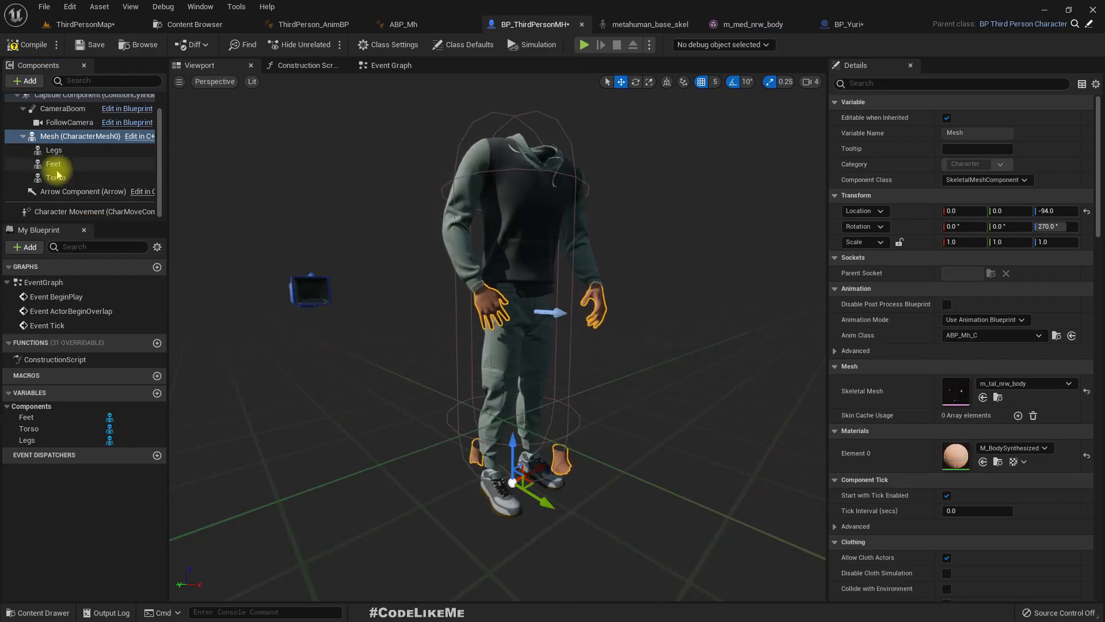
click(136, 138)
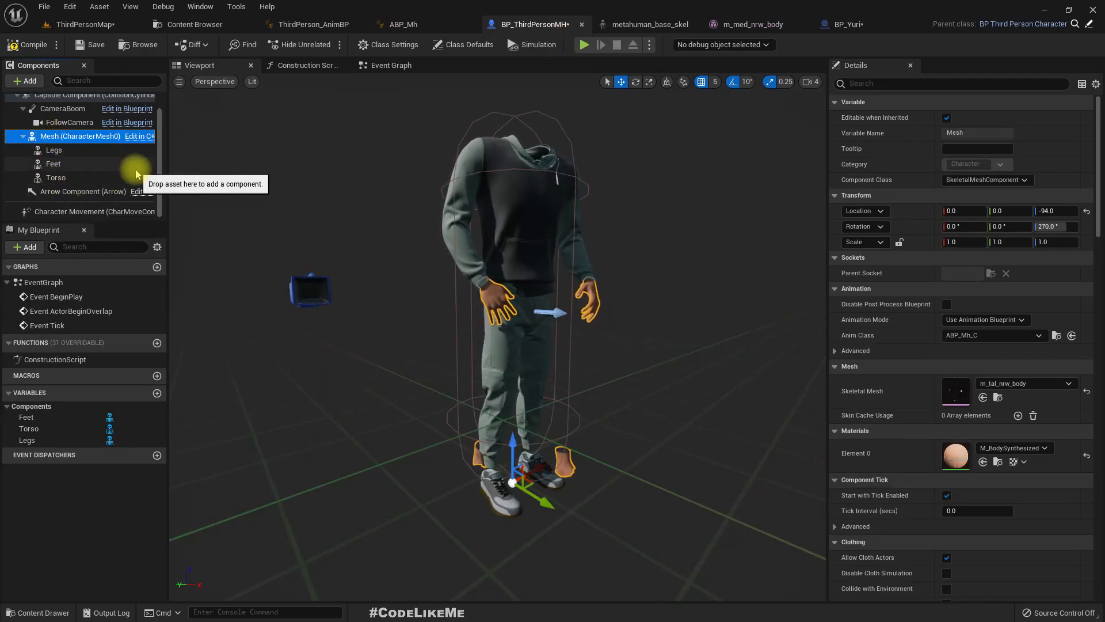
drag(136, 173, 139, 161)
drag(53, 111, 65, 148)
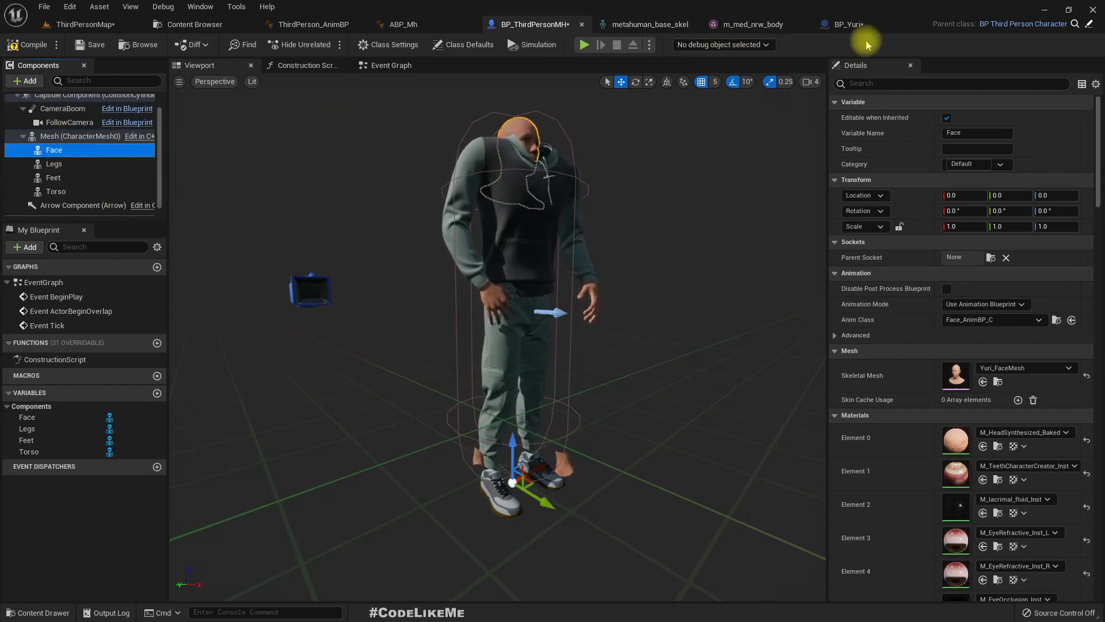
- Copy the Eyelashes, Fuzz, Eyebrows, Hair, Mustache and Beard components under Face in BP_Yuri
click(851, 24)
click(63, 149)
scroll(100, 199, down, 1)
shift+click(80, 199)
click(70, 131)
click(83, 172)
click(75, 198)
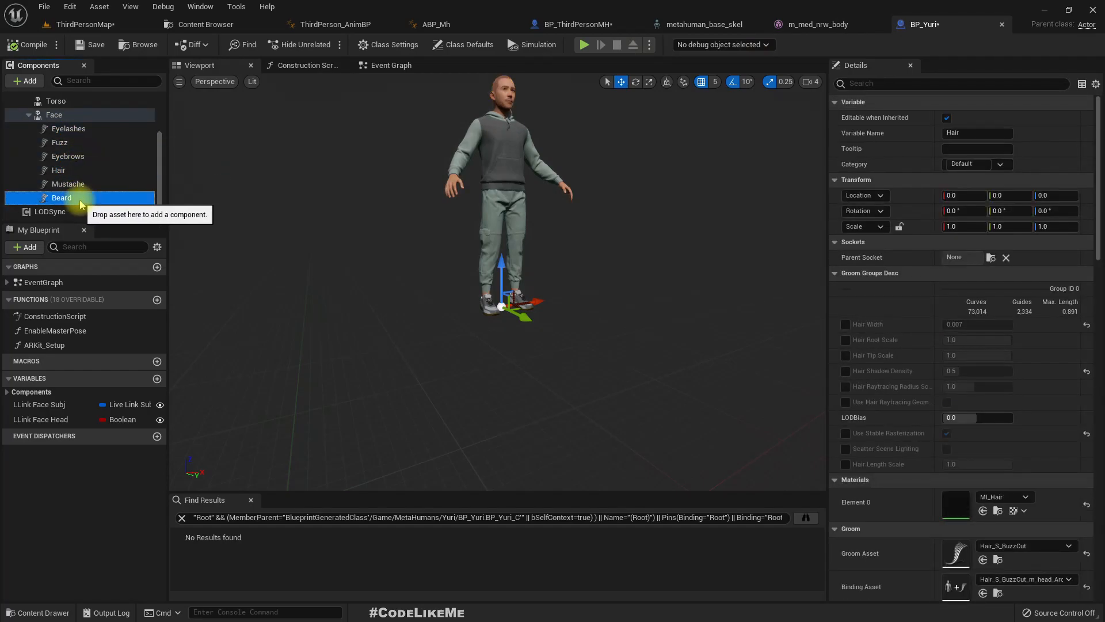
shift+click(70, 128)
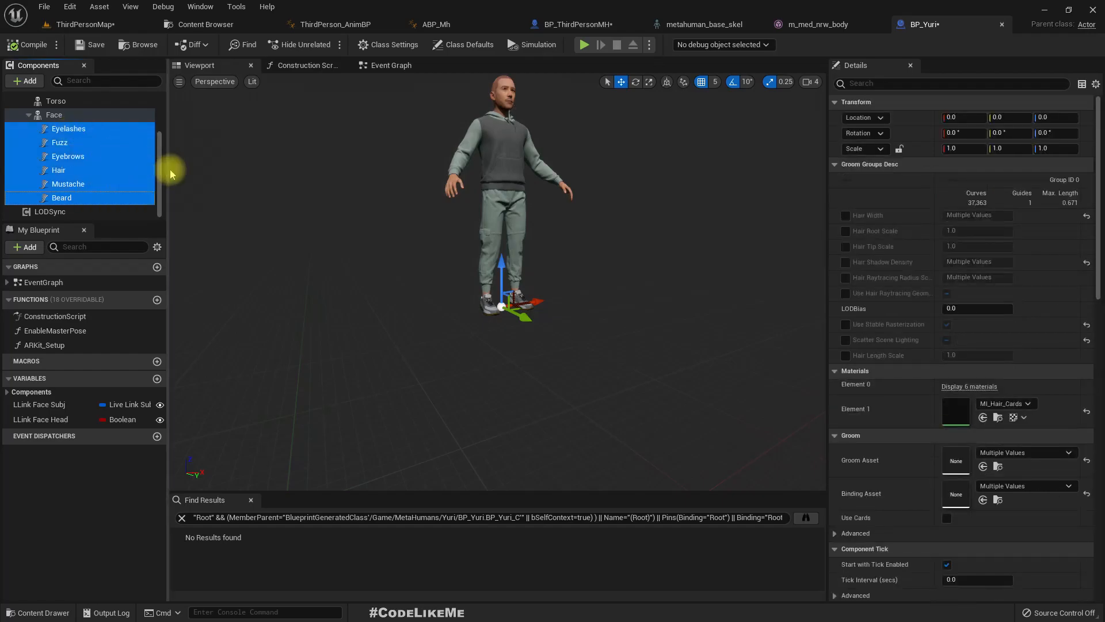
- Paste the six groom components into BP_ThirdPersonMH, parent them to Face, and check them on the character
click(587, 26)
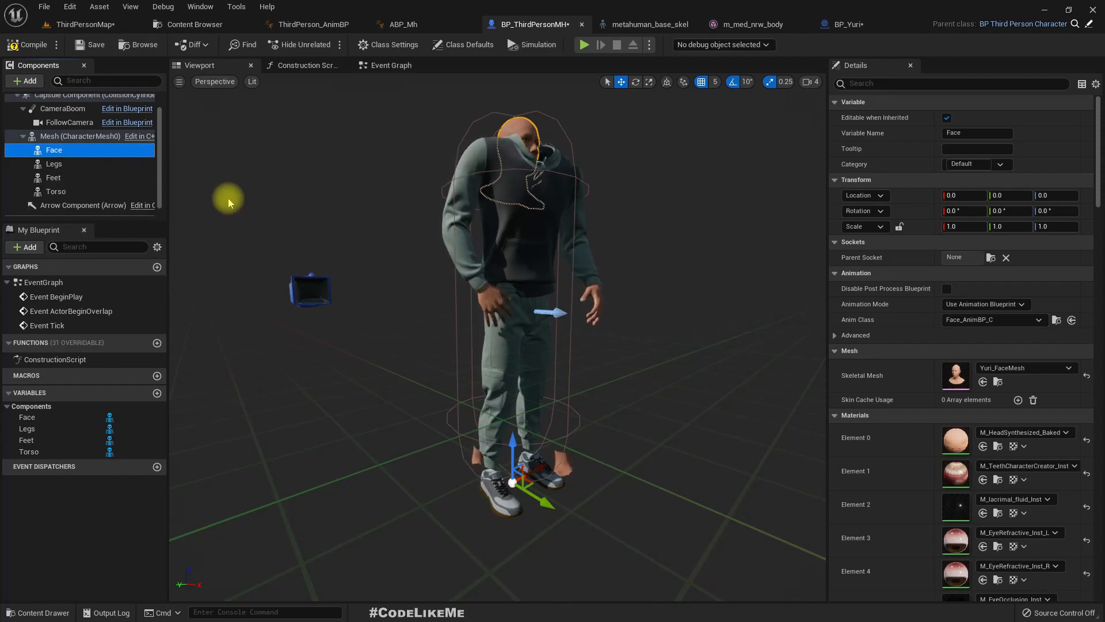
key(ctrl+v)
scroll(173, 173, up, 5)
drag(40, 192, 50, 158)
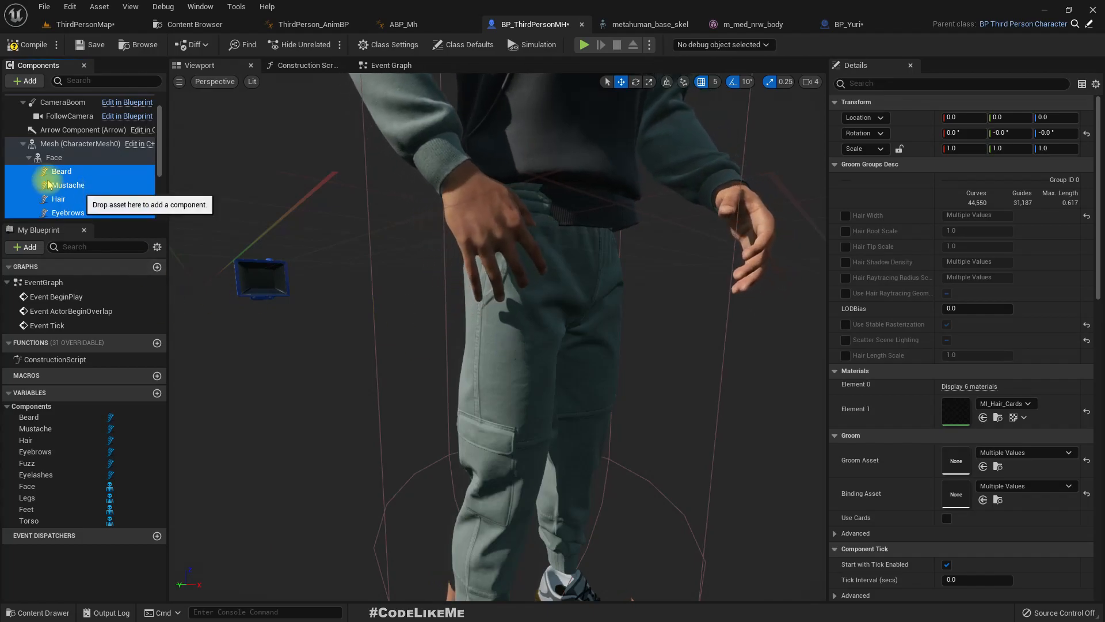
scroll(547, 276, down, 5)
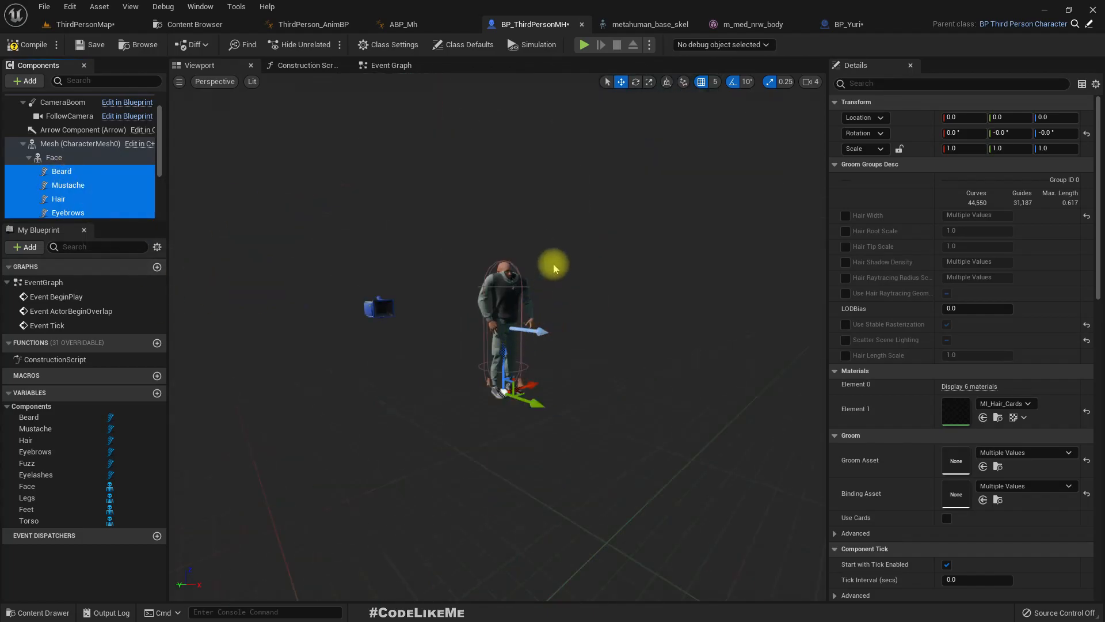
scroll(556, 271, up, 5)
right_drag(589, 310, 507, 291)
key(d)
alt+drag(507, 290, 588, 309)
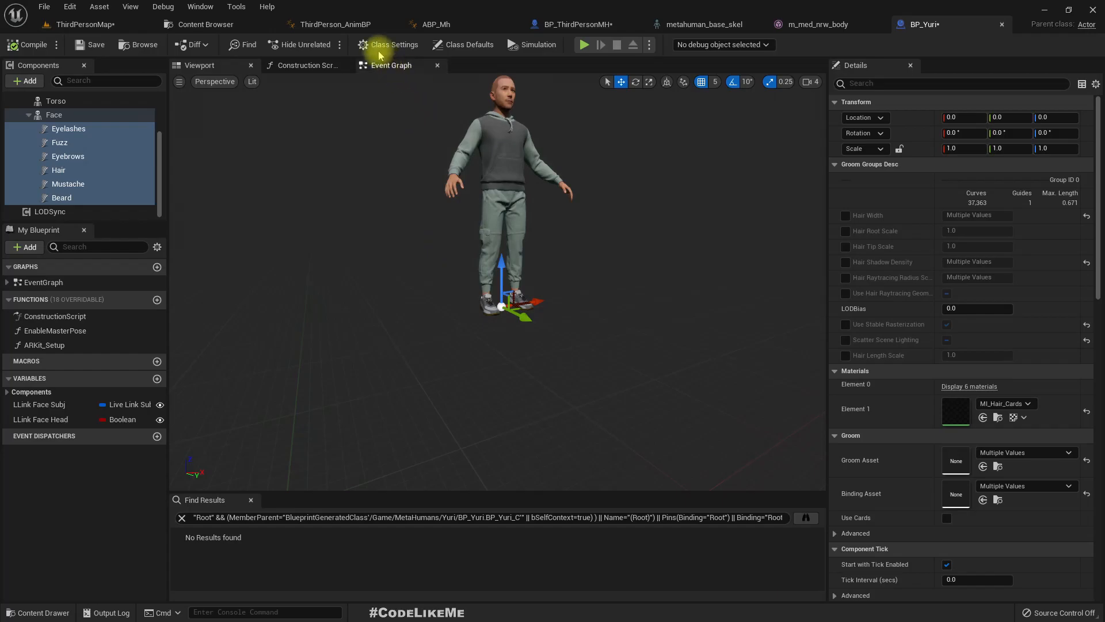
- Examine BP_Yuri's Construction Script and follow the Enable Master Pose function through to its Set Master Pose Component node
click(310, 67)
scroll(373, 291, up, 3)
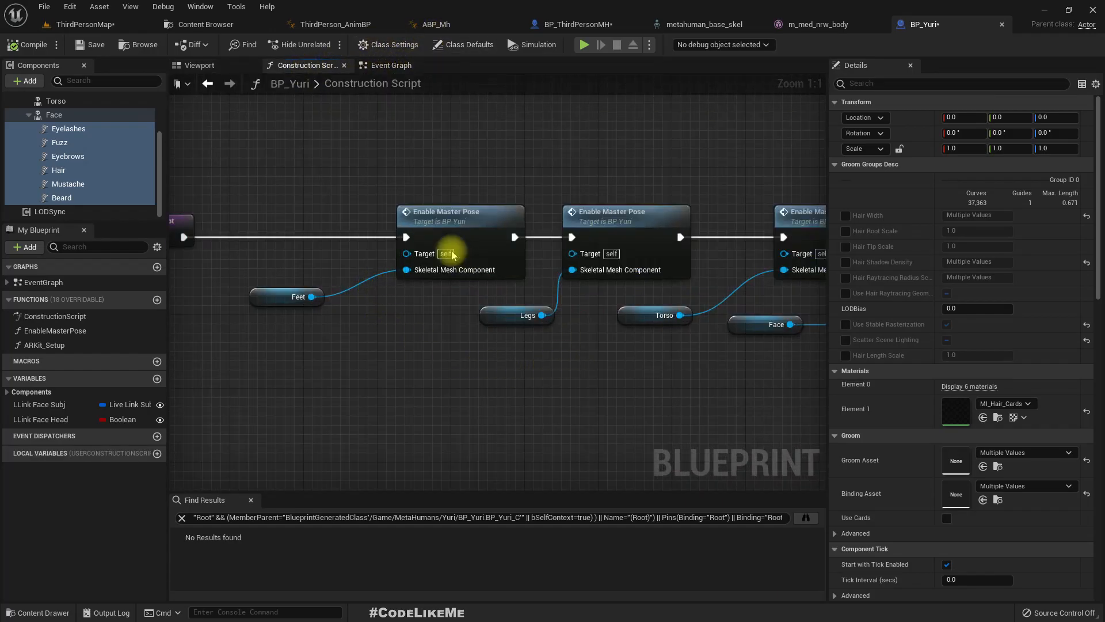
click(462, 224)
right_drag(640, 370, 675, 365)
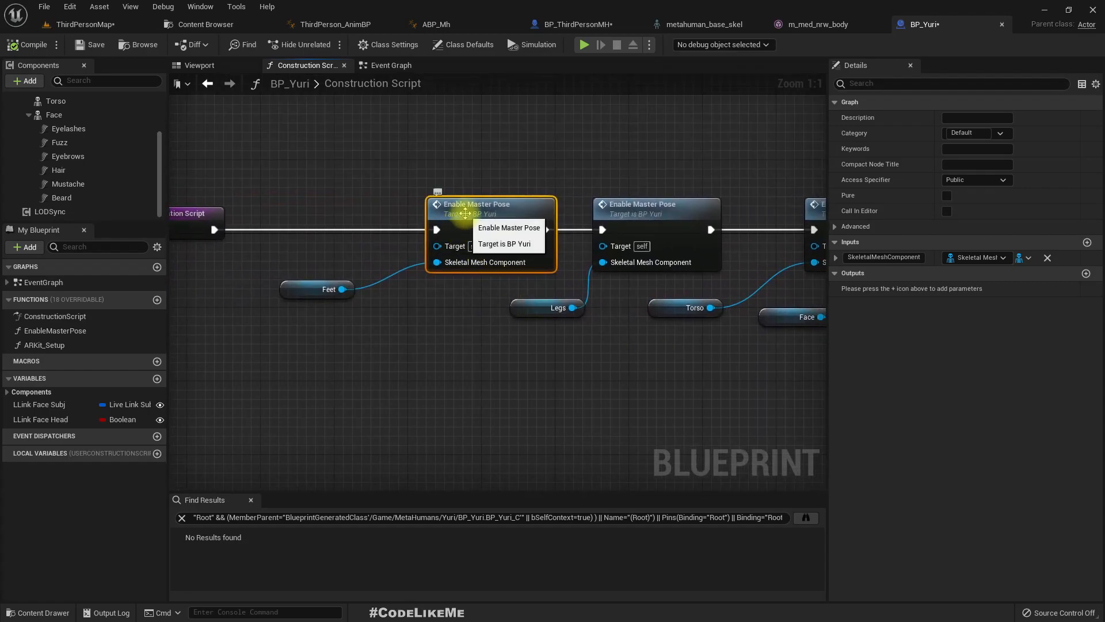
double_click(467, 217)
scroll(437, 277, up, 4)
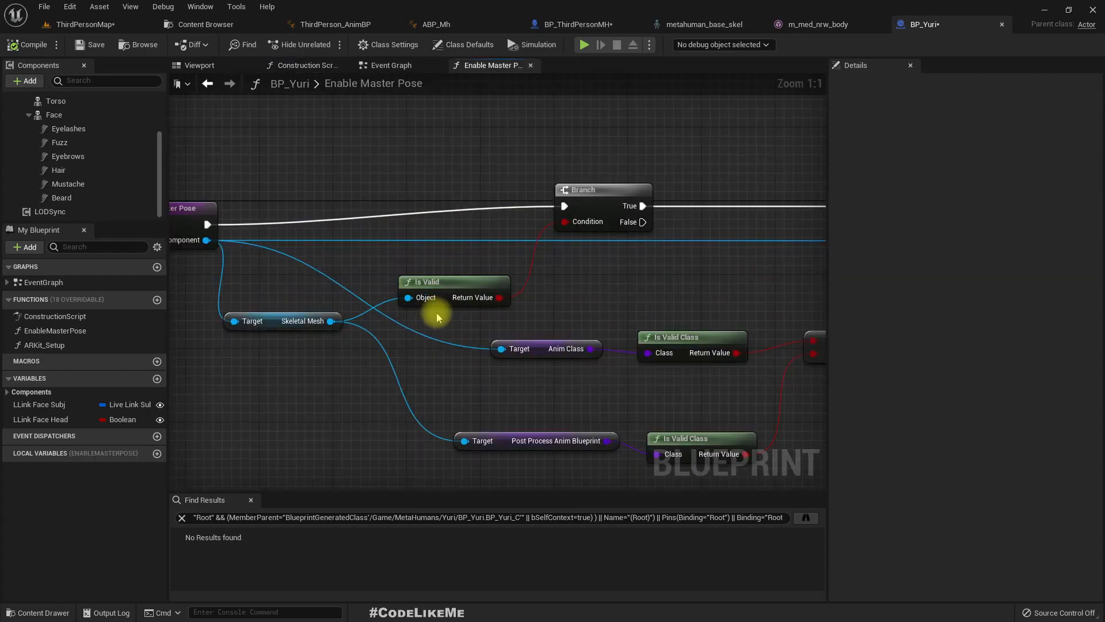
right_drag(656, 274, 472, 236)
right_drag(170, 233, 183, 235)
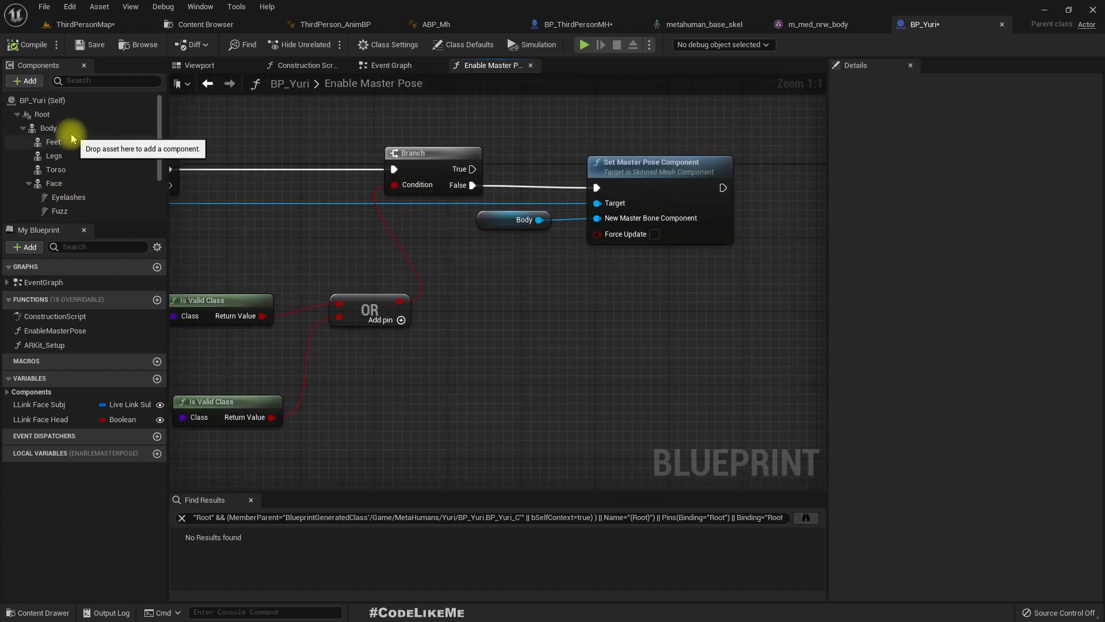
- Compare BP_Yuri's Body component with the Body reference feeding New Master Bone Component
click(51, 128)
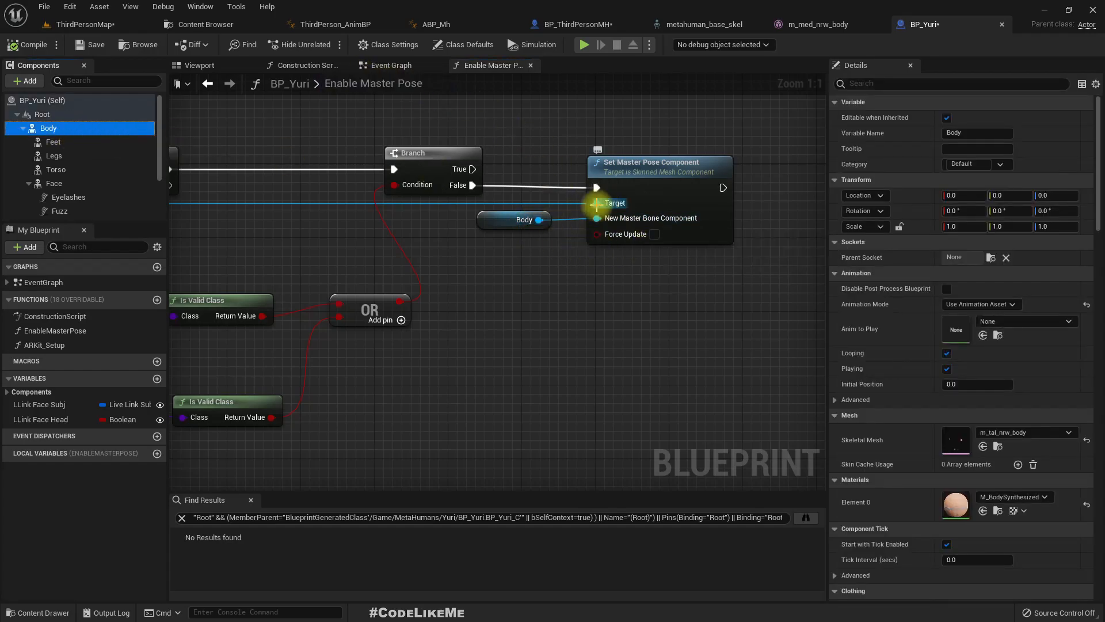
right_drag(426, 284, 504, 275)
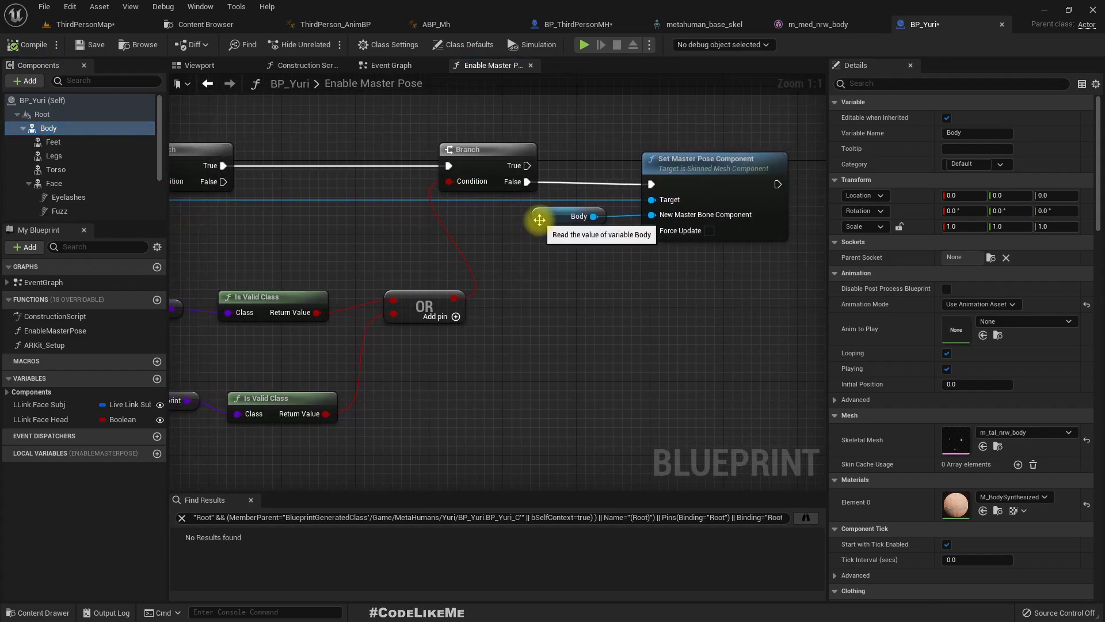
click(539, 219)
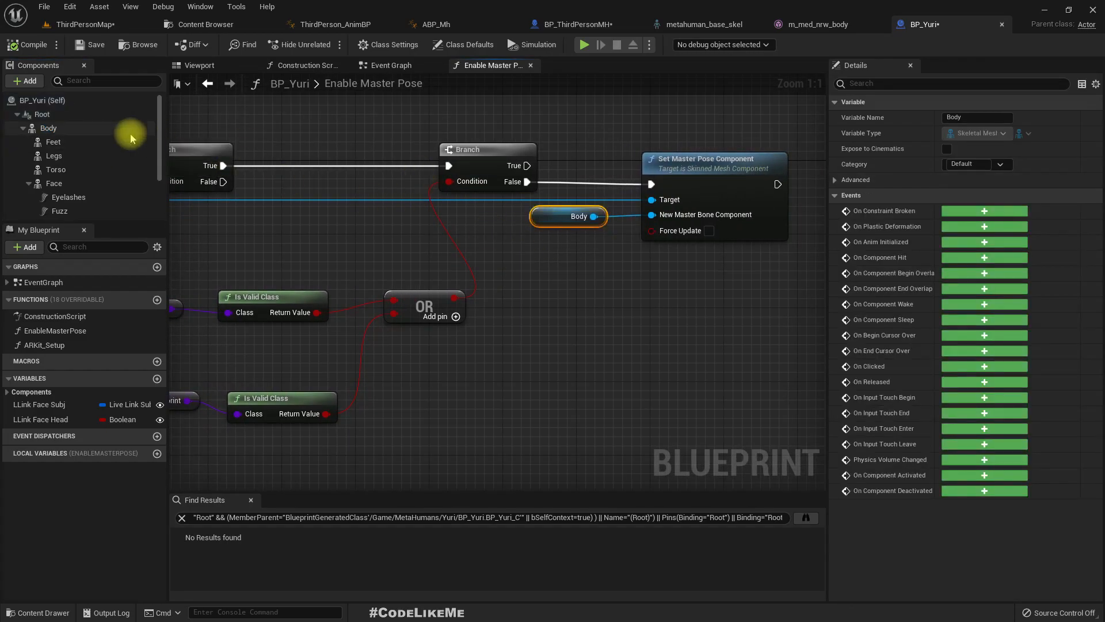
click(58, 128)
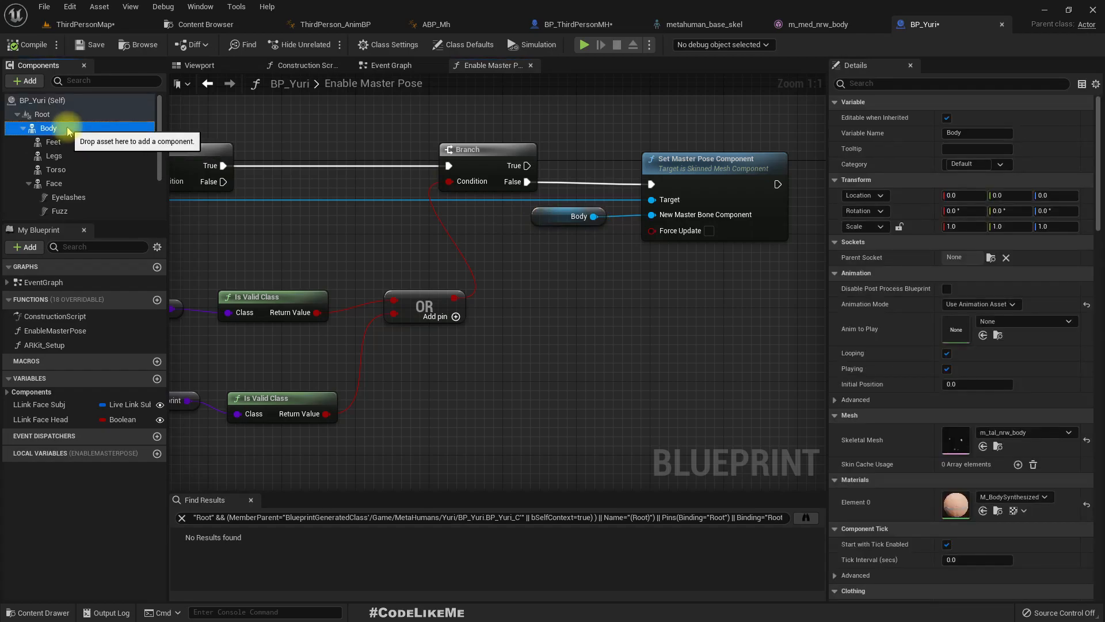
- Place a Mesh reference in BP_ThirdPersonMH's Event Graph to check its variable name, and delete the node
click(577, 23)
click(51, 136)
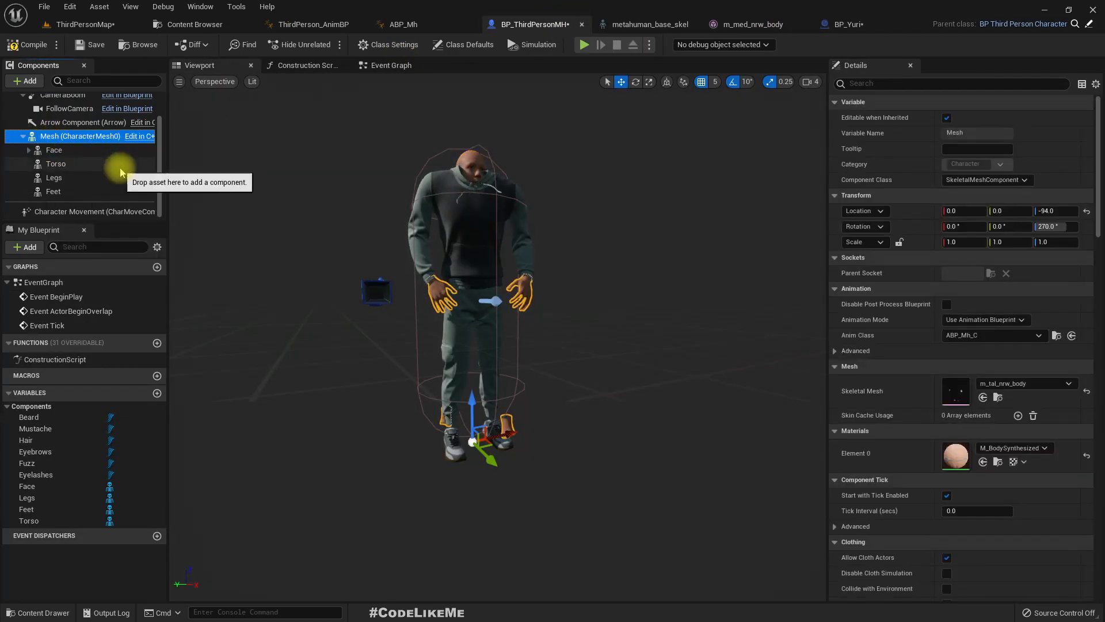
right_click(57, 137)
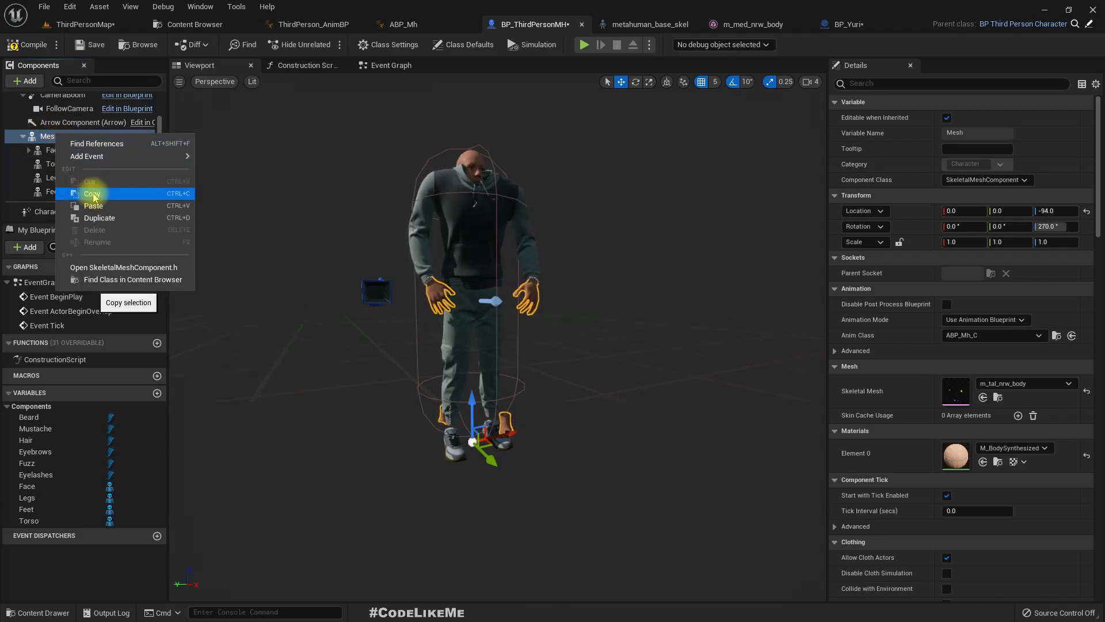
click(335, 144)
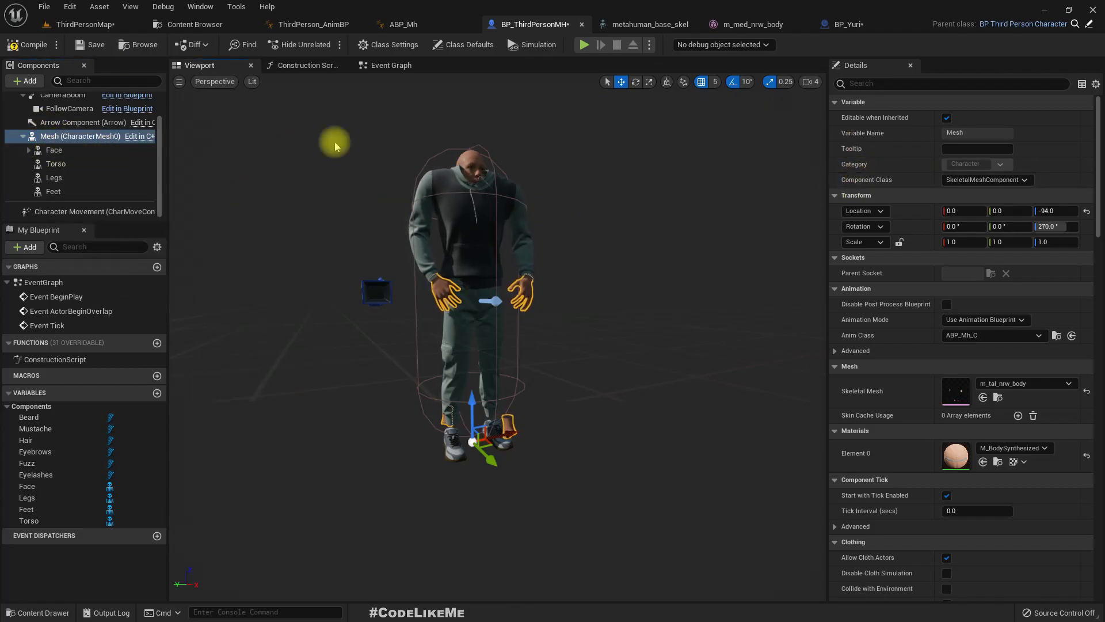
click(374, 65)
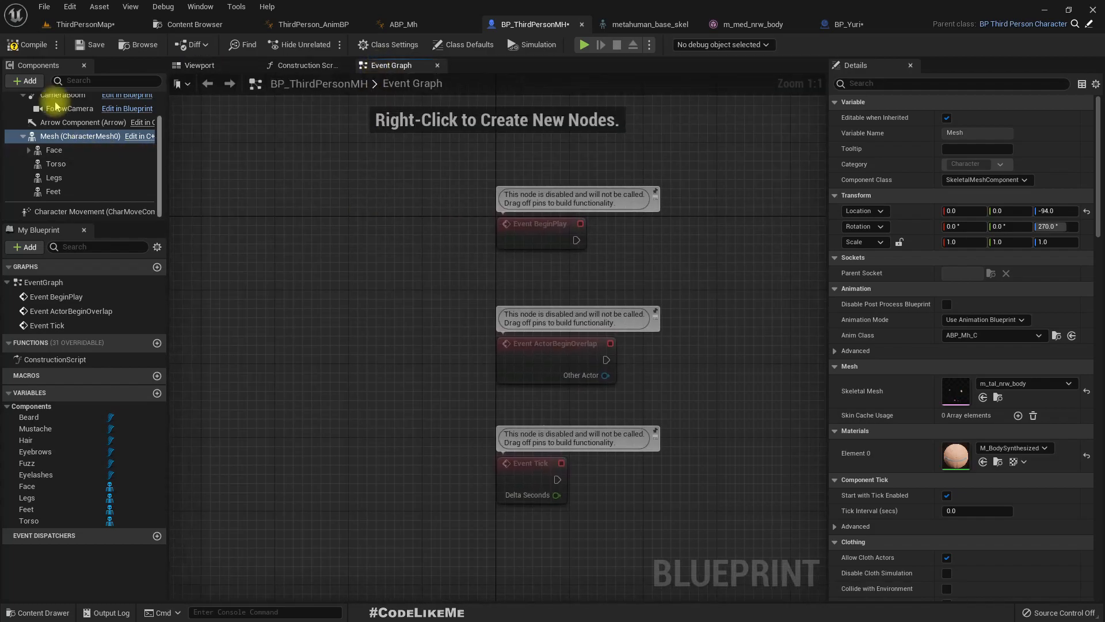
drag(38, 136, 656, 268)
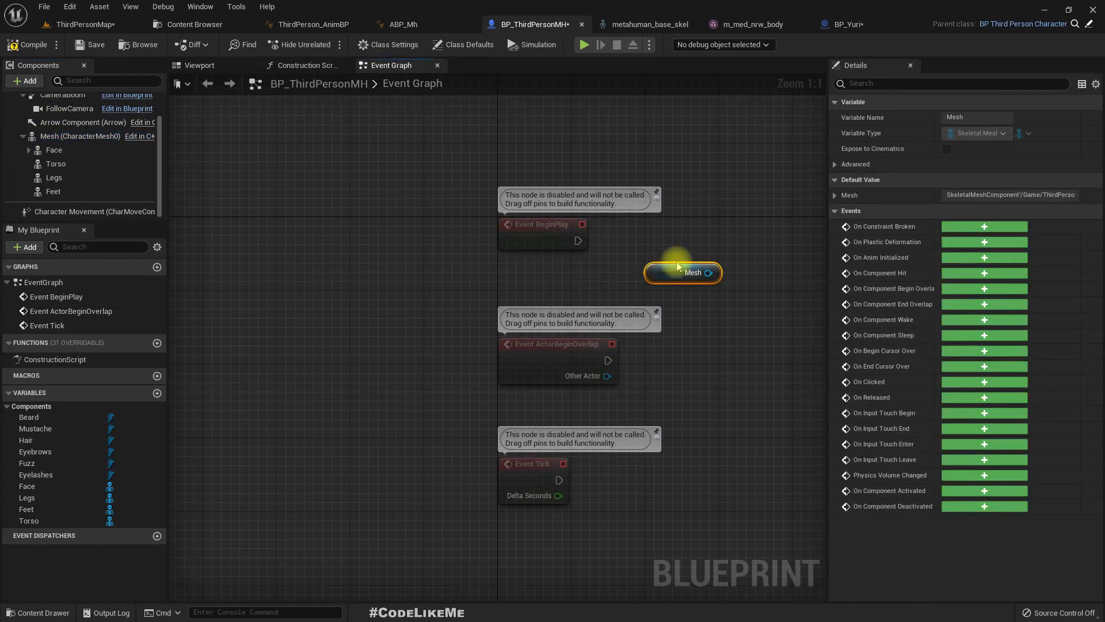
key(Delete)
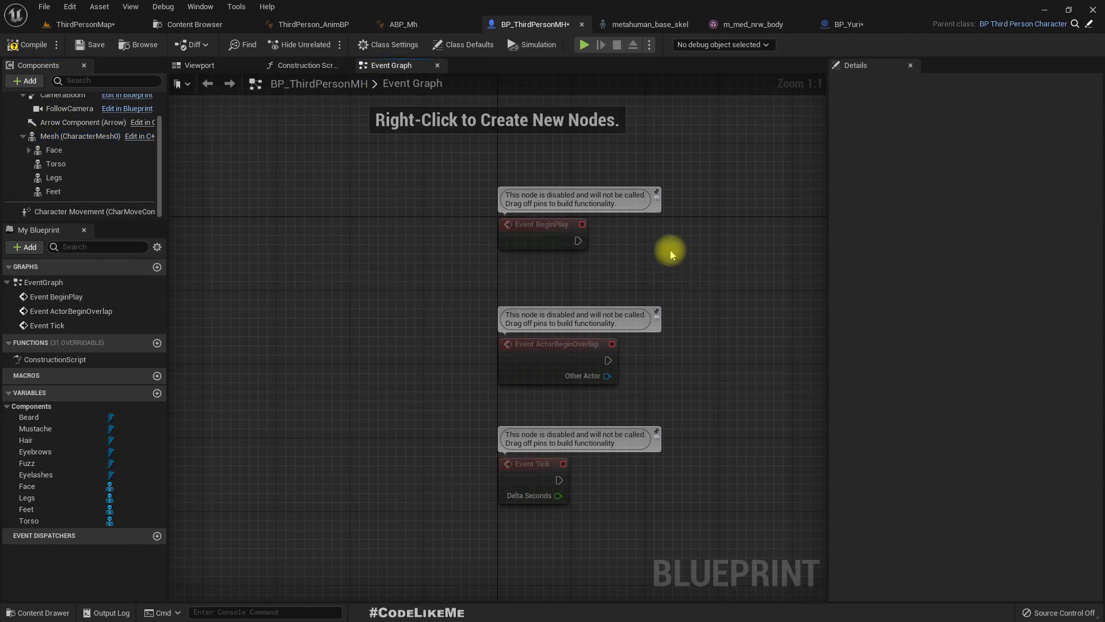
- Rename the Body component in BP_Yuri to Mesh so it matches the character's mesh variable
click(841, 25)
click(548, 213)
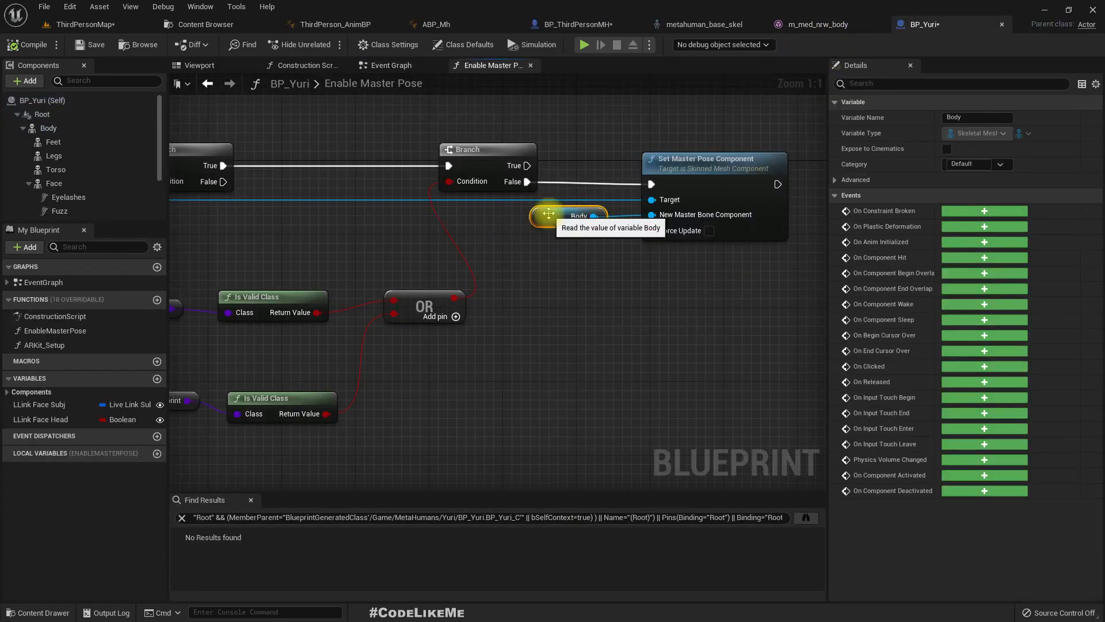
click(45, 116)
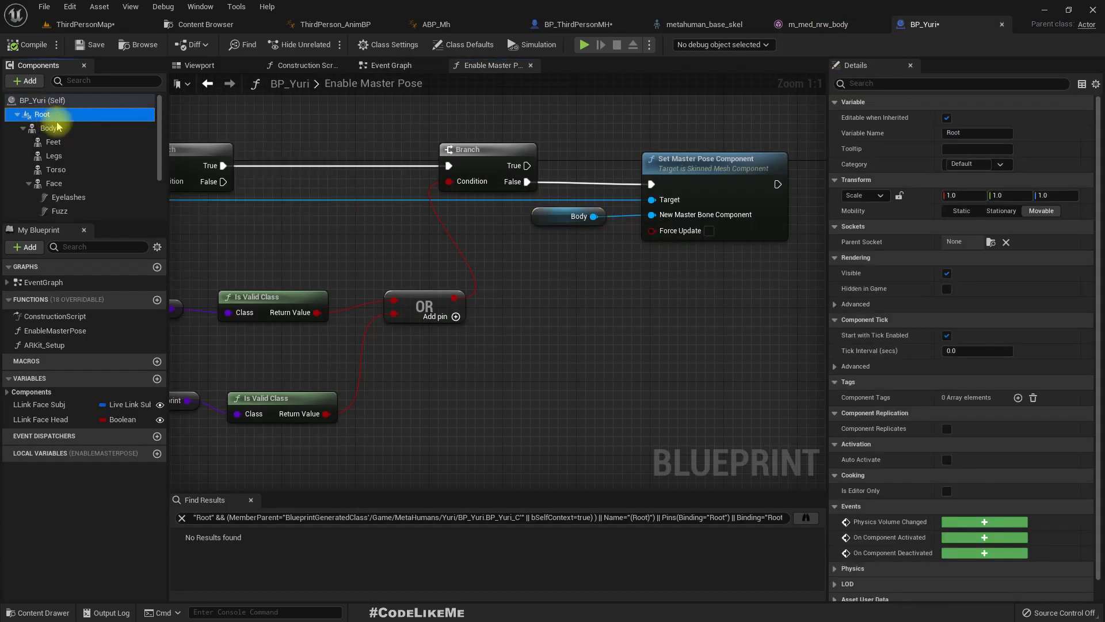
click(60, 129)
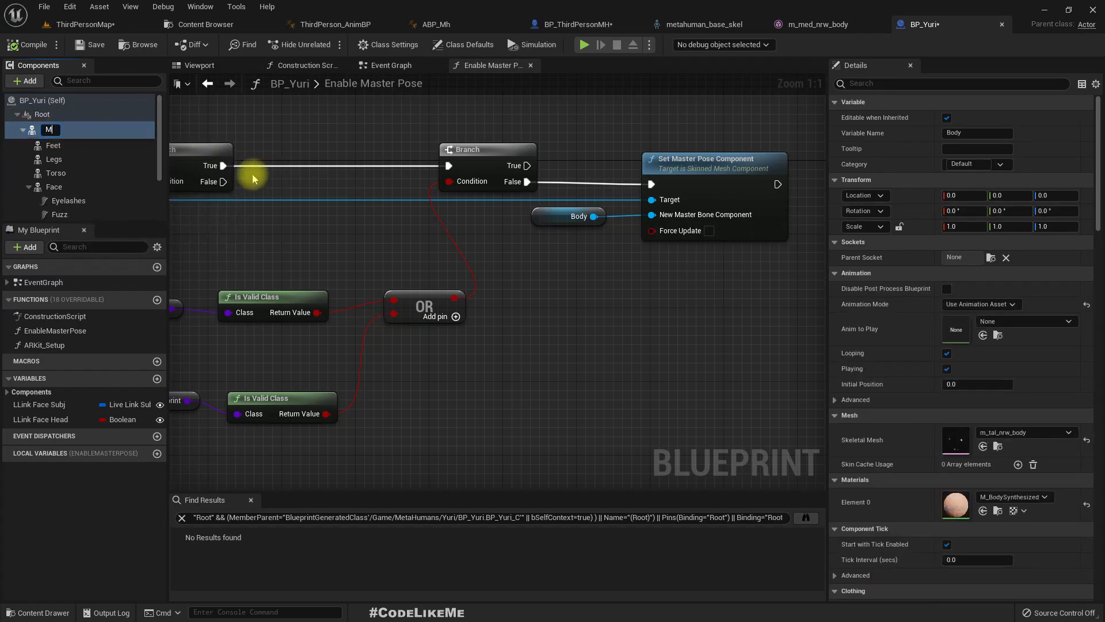
key(Return)
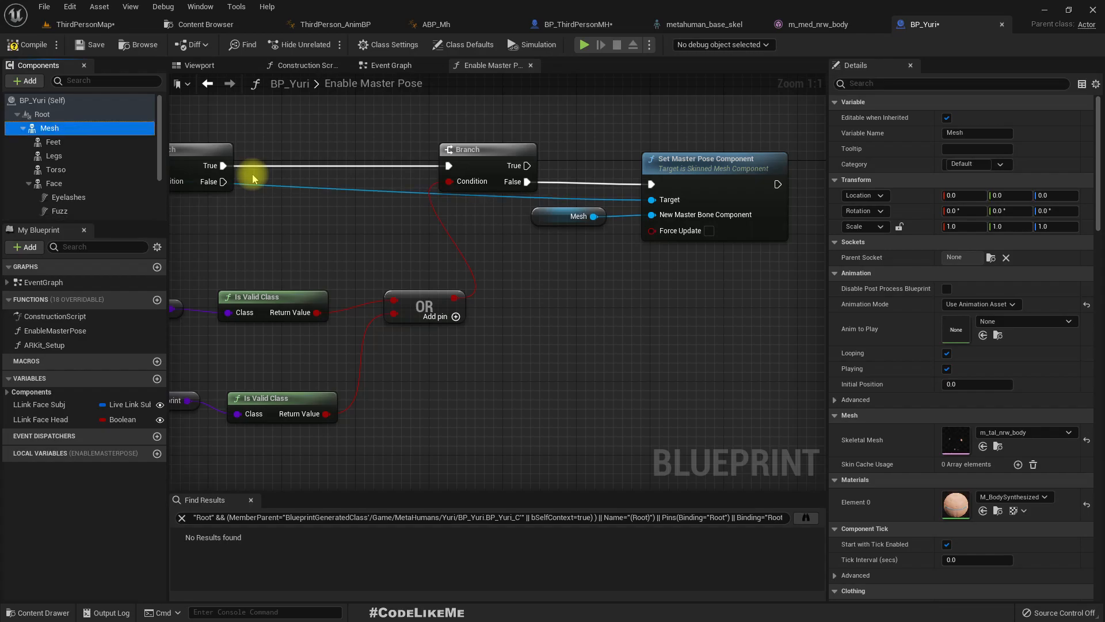
- Review the graph of BP_Yuri's EnableMasterPose function from its entry node and copy the function
scroll(679, 319, down, 3)
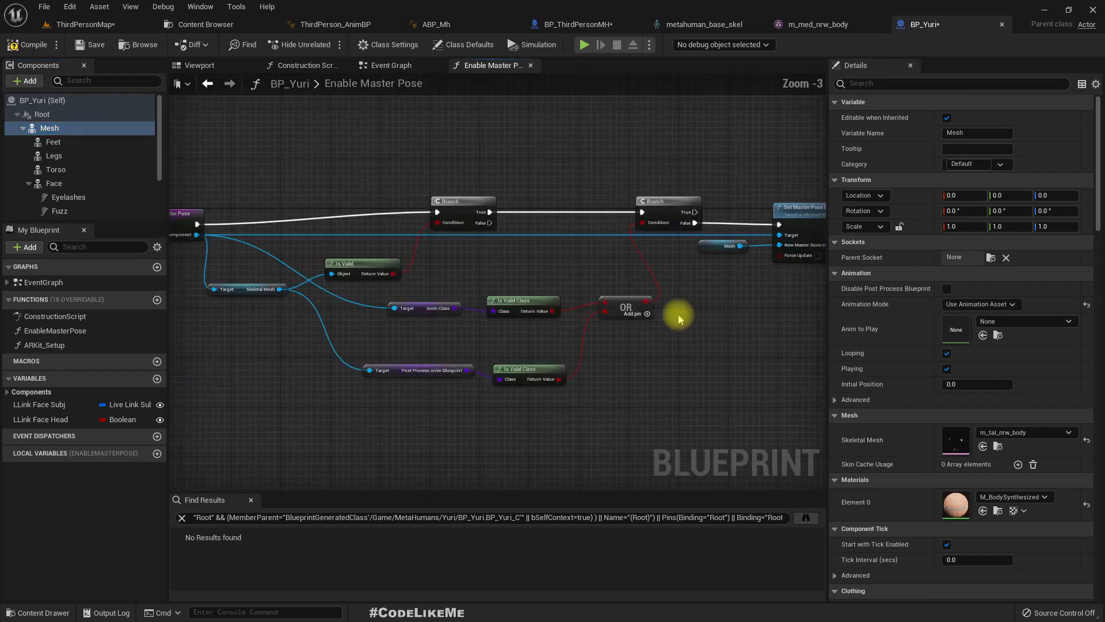
click(65, 330)
right_drag(242, 276, 337, 255)
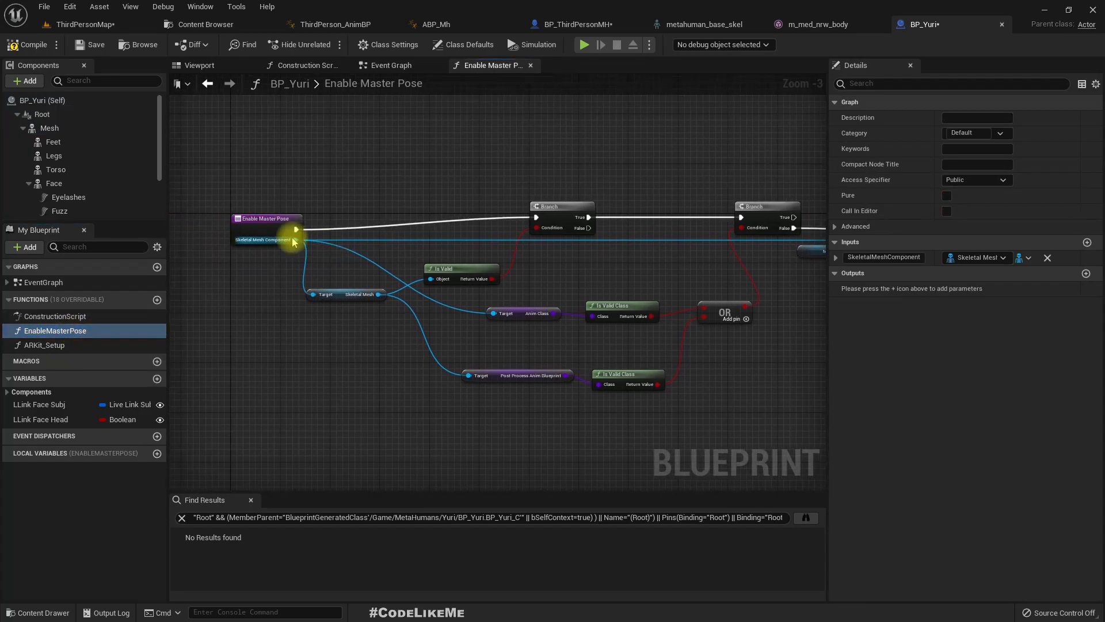
scroll(293, 242, up, 1)
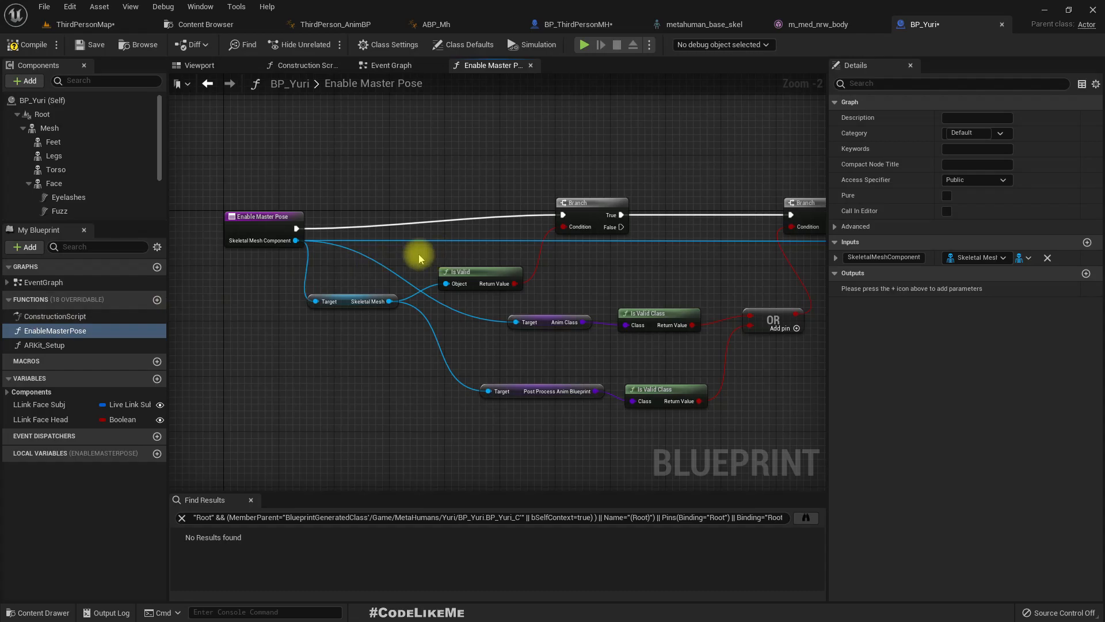
right_drag(390, 161, 428, 180)
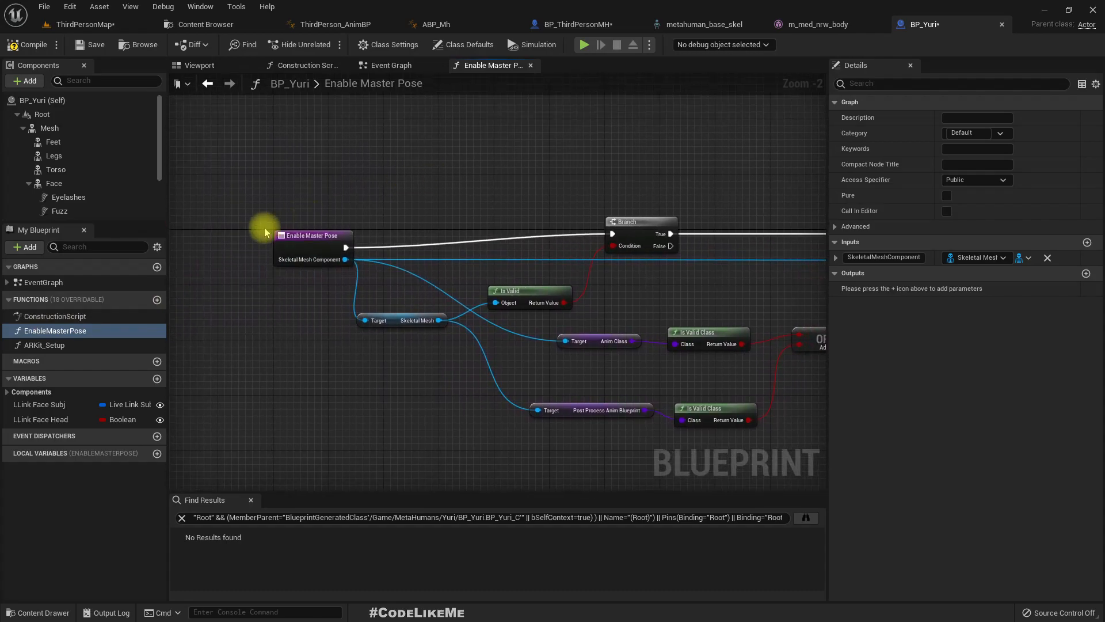
right_click(58, 333)
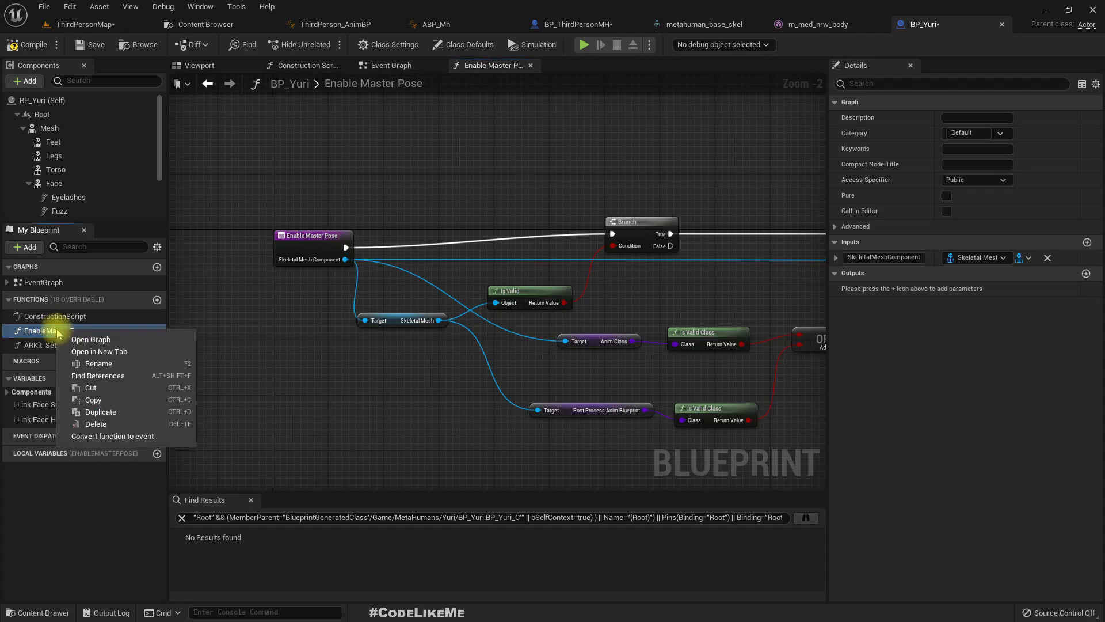
click(95, 401)
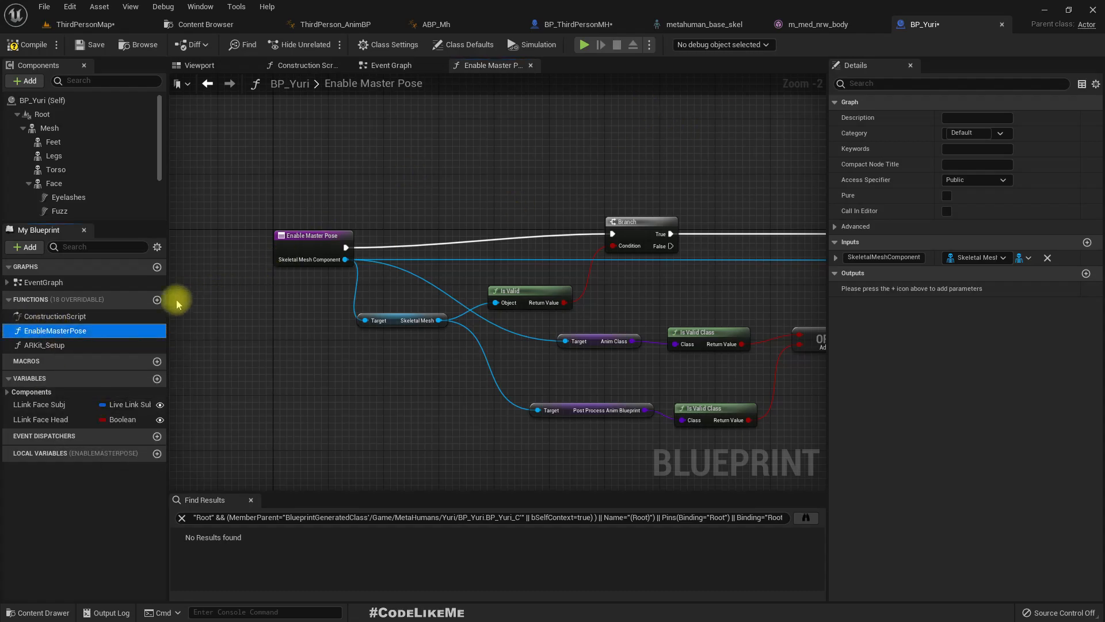
- Find the references to the ARKit_Setup function in BP_Yuri
click(42, 348)
right_click(43, 347)
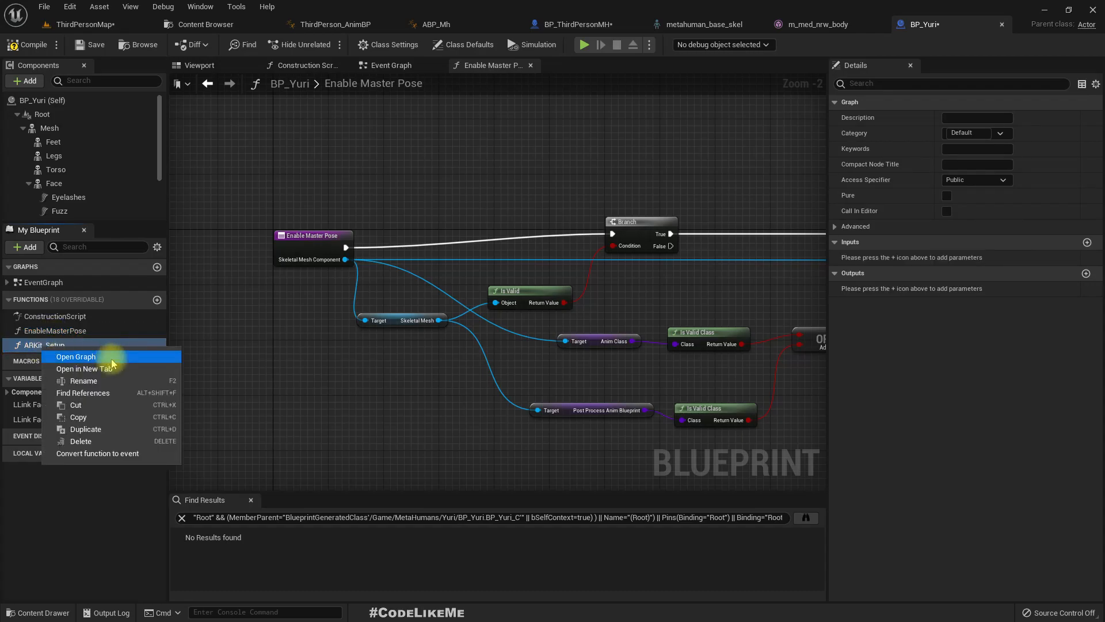
click(92, 394)
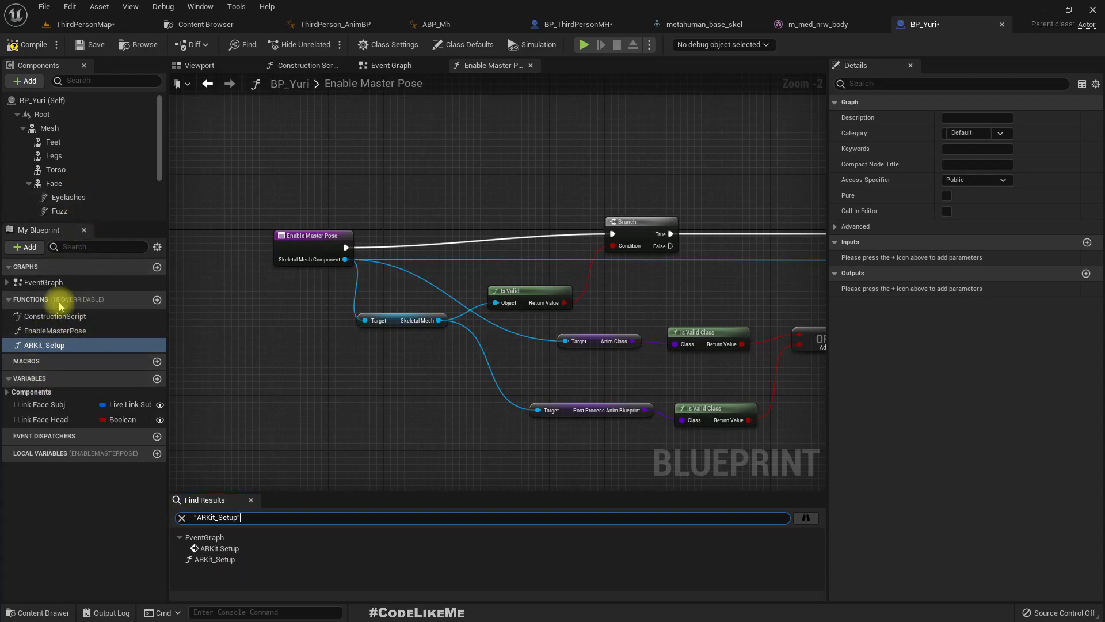
- Copy the EnableMasterPose function from BP_Yuri again and save all modified assets
click(55, 330)
right_click(57, 332)
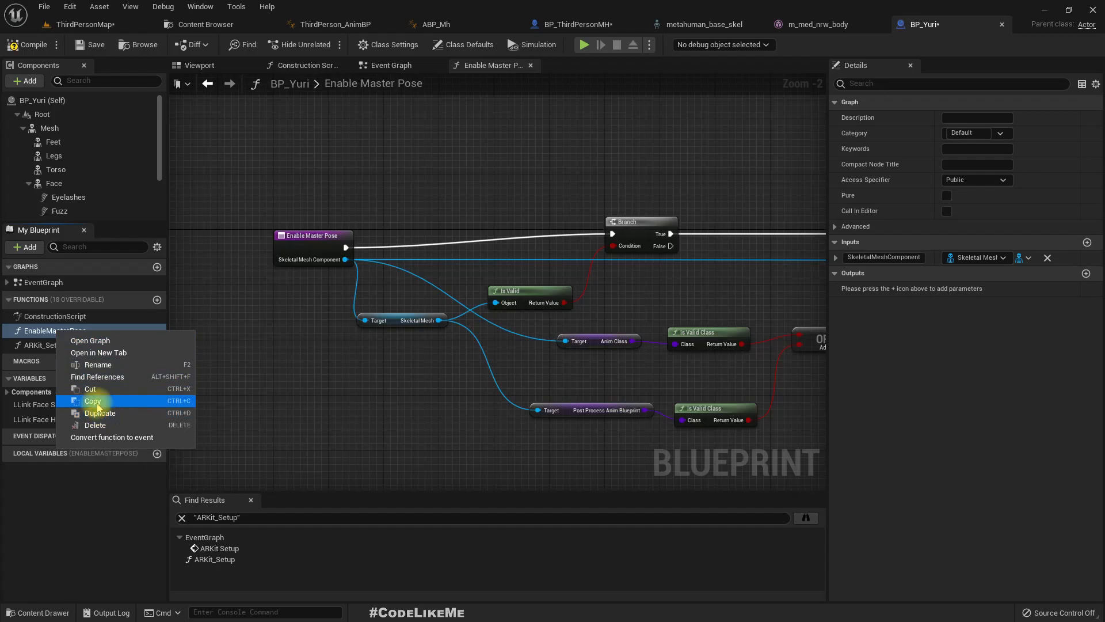
click(94, 400)
right_drag(715, 278, 518, 287)
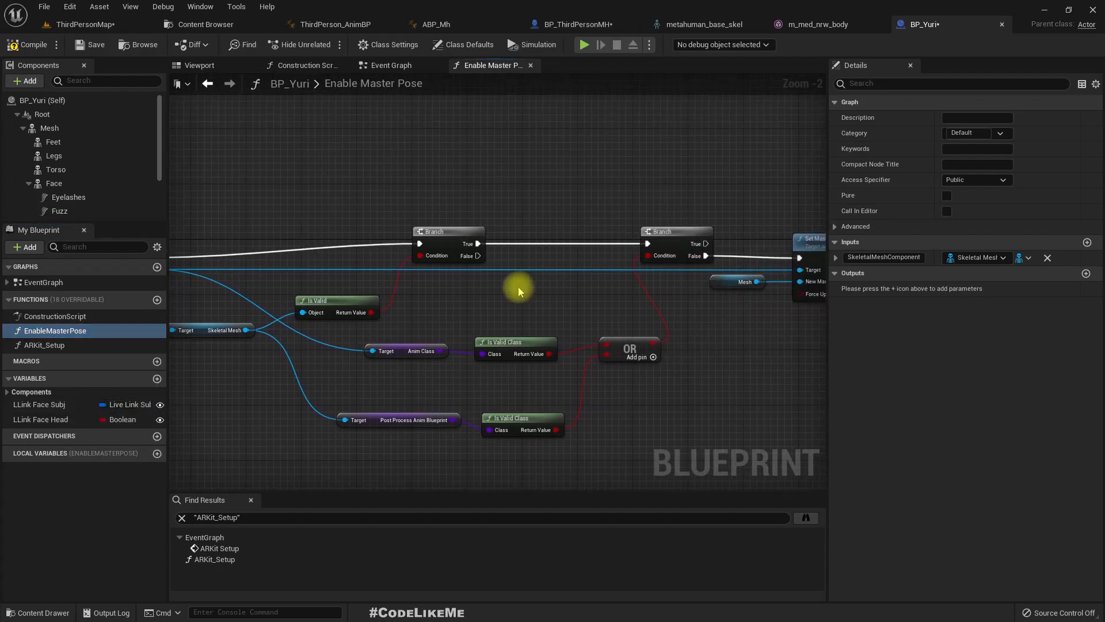
key(ctrl+shift+s)
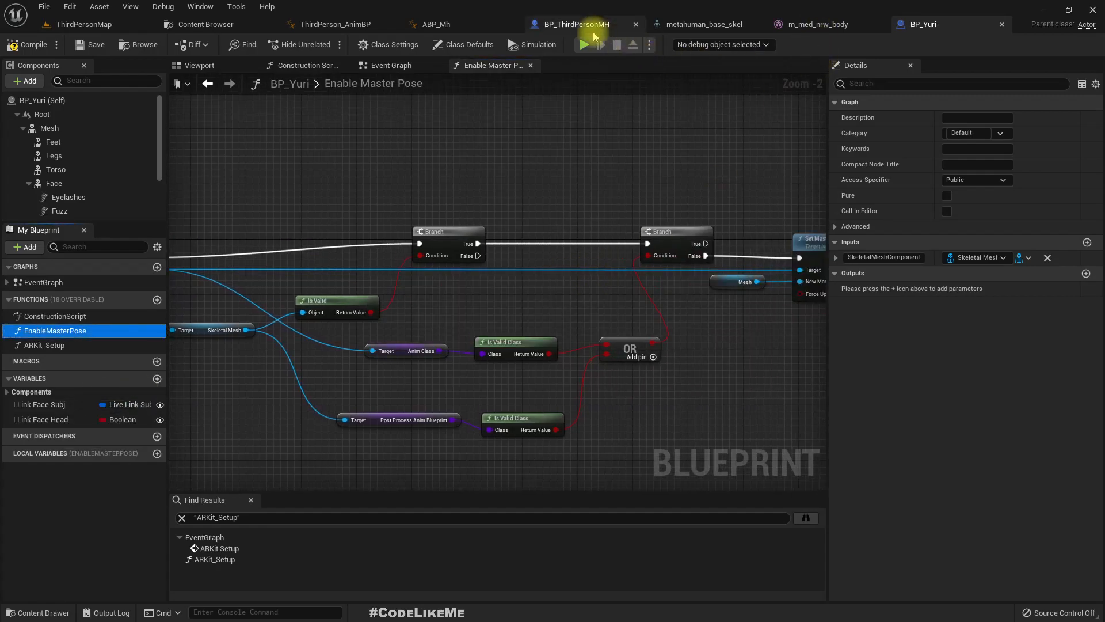
- Paste the copied EnableMasterPose function into BP_ThirdPersonMH, keep its name and review its graph
click(627, 26)
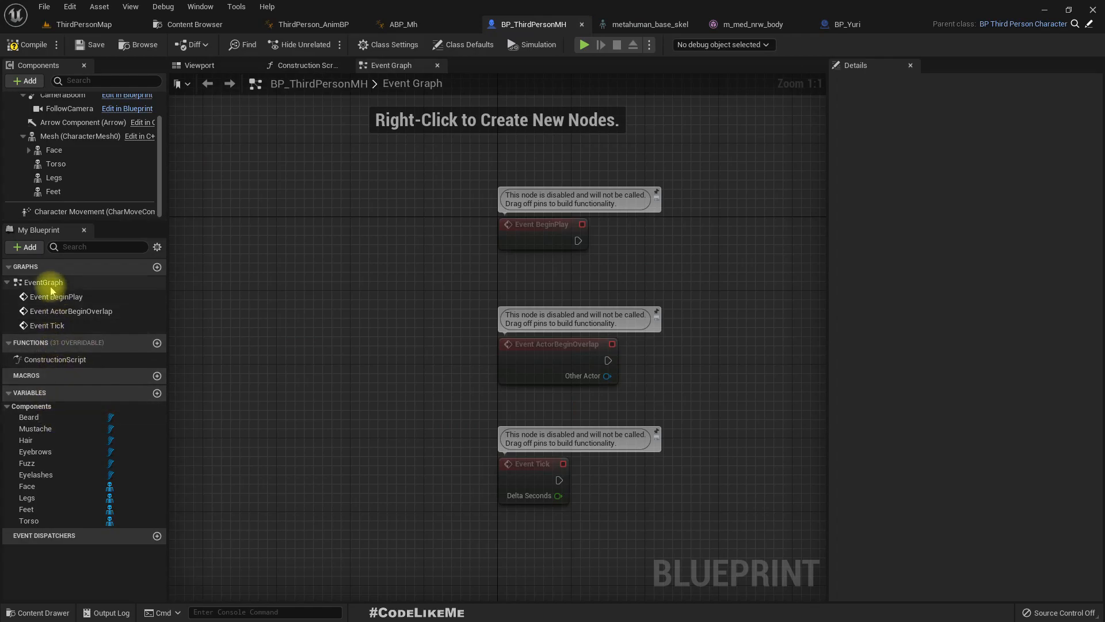
click(62, 361)
click(37, 345)
click(35, 344)
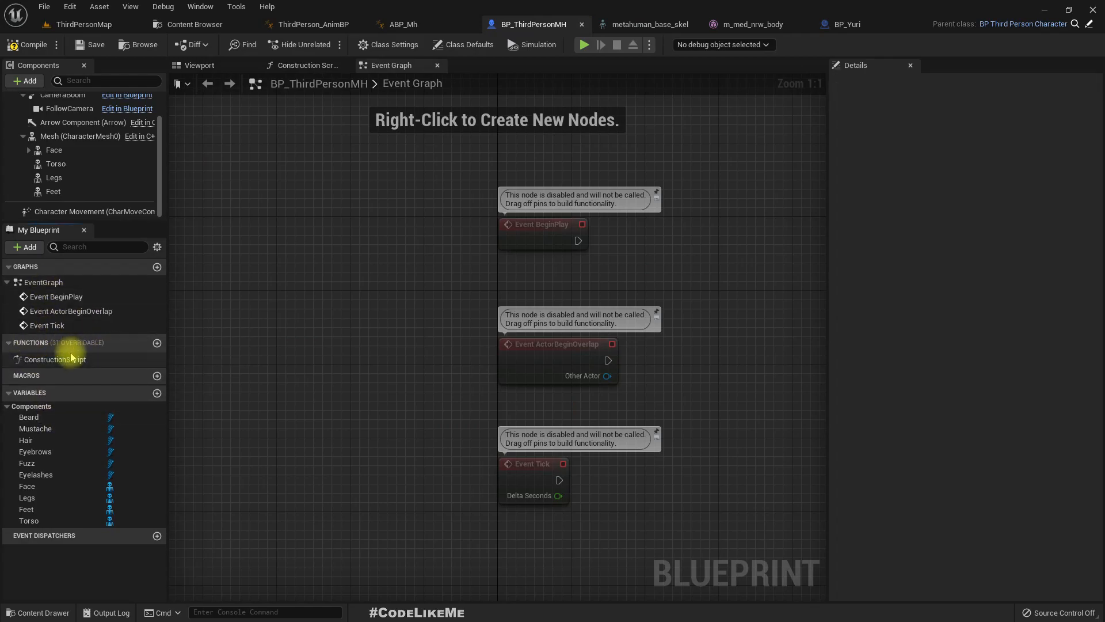
key(ctrl+v)
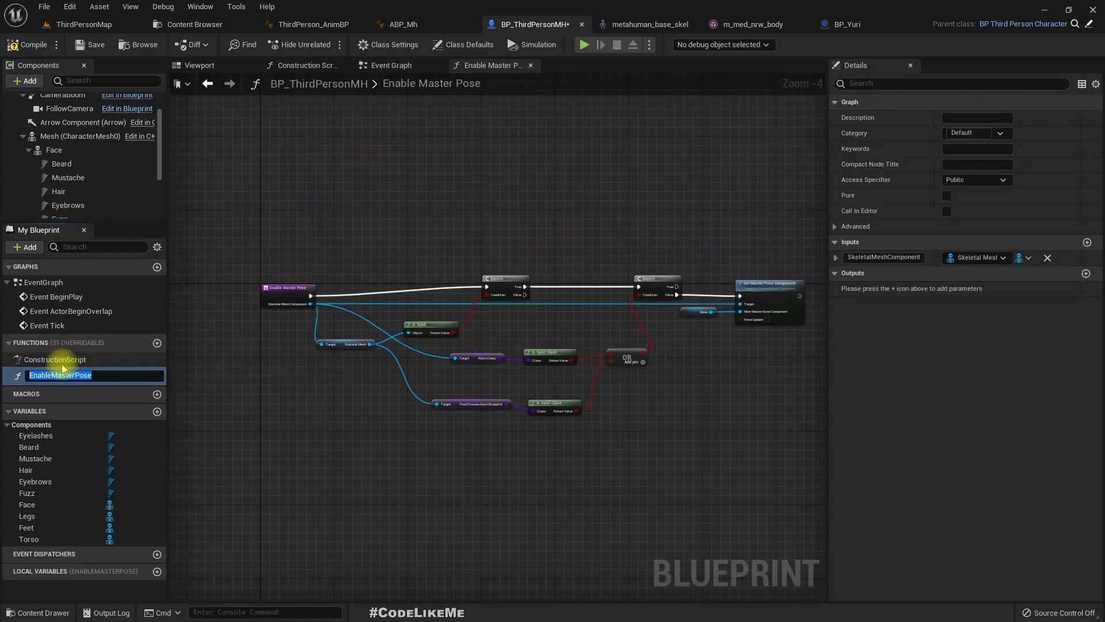
click(65, 363)
click(71, 375)
scroll(389, 334, up, 4)
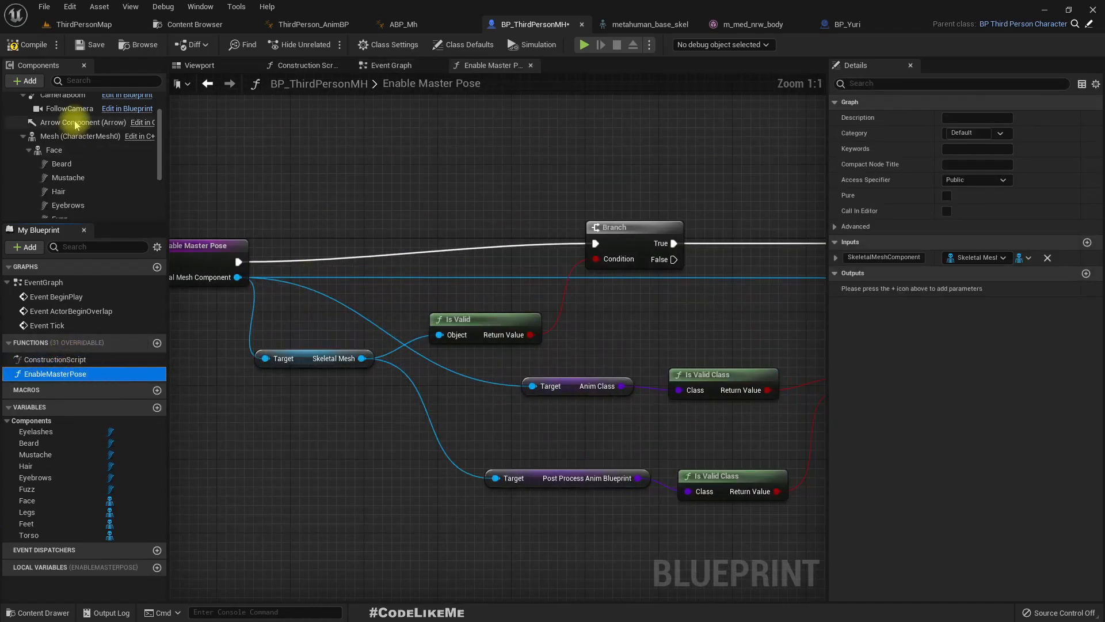
right_drag(663, 348, 420, 308)
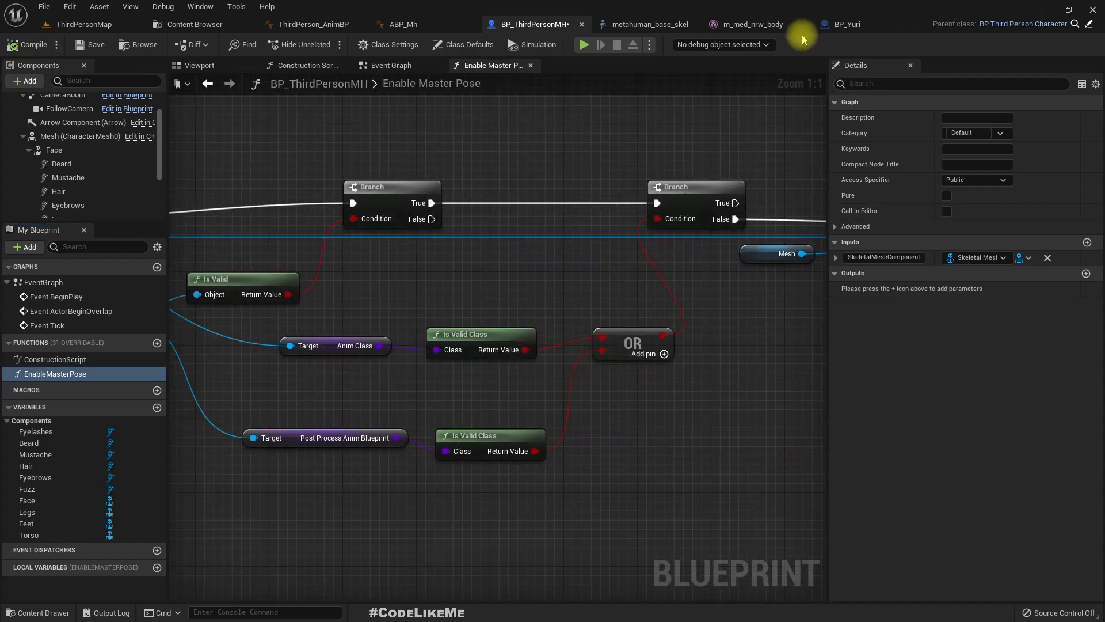
- Select and copy all nodes after the entry node in BP_Yuri's Construction Script
click(844, 25)
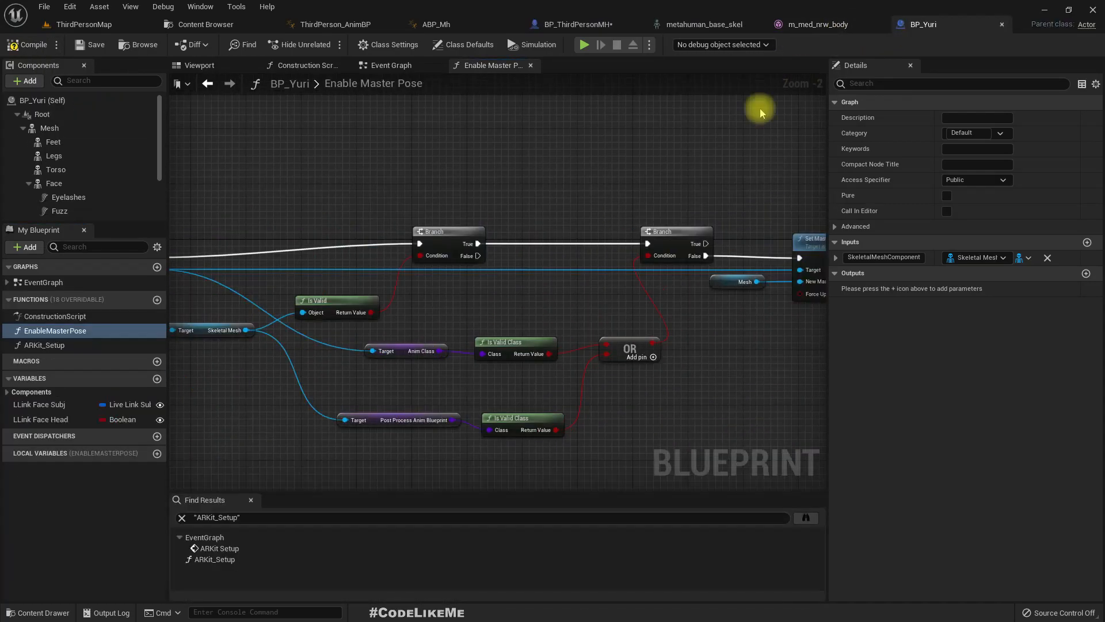
click(305, 65)
drag(278, 152, 511, 366)
scroll(520, 323, down, 5)
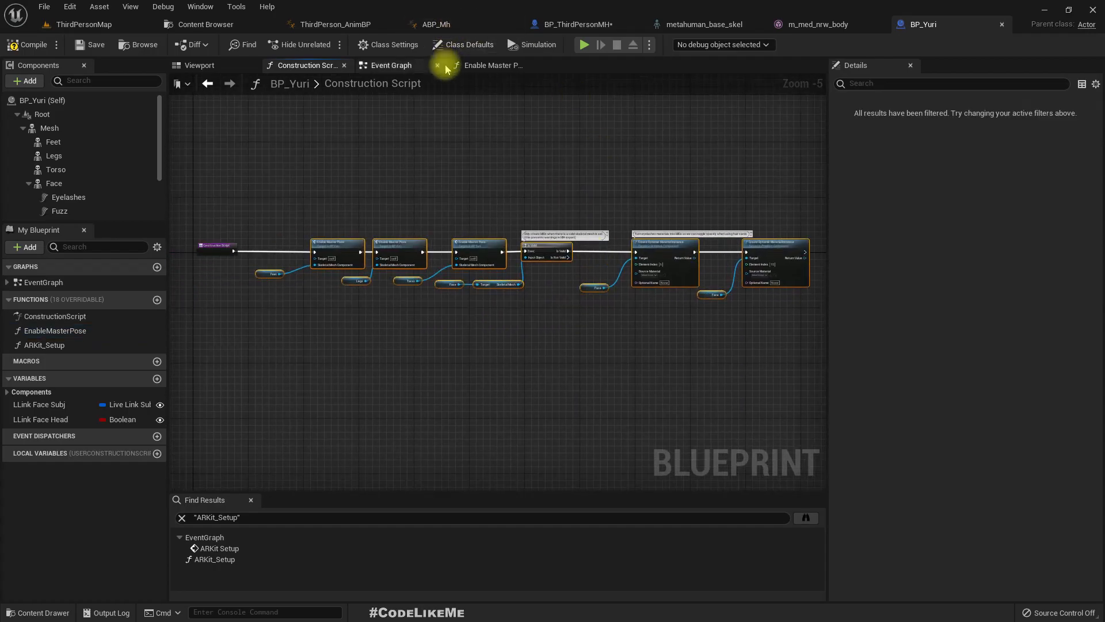
- Paste the copied nodes into BP_ThirdPersonMH's Construction Script and connect the Parent: Construction Script node to the first Enable Master Pose call
click(549, 23)
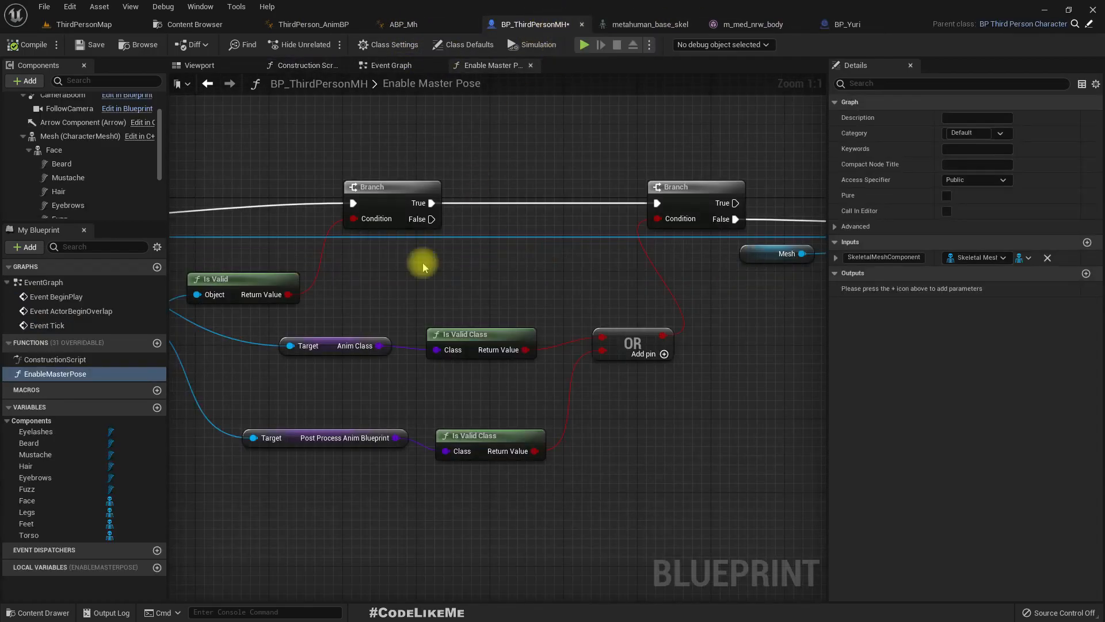
click(305, 65)
right_drag(412, 375, 219, 270)
scroll(468, 345, down, 3)
key(ctrl+v)
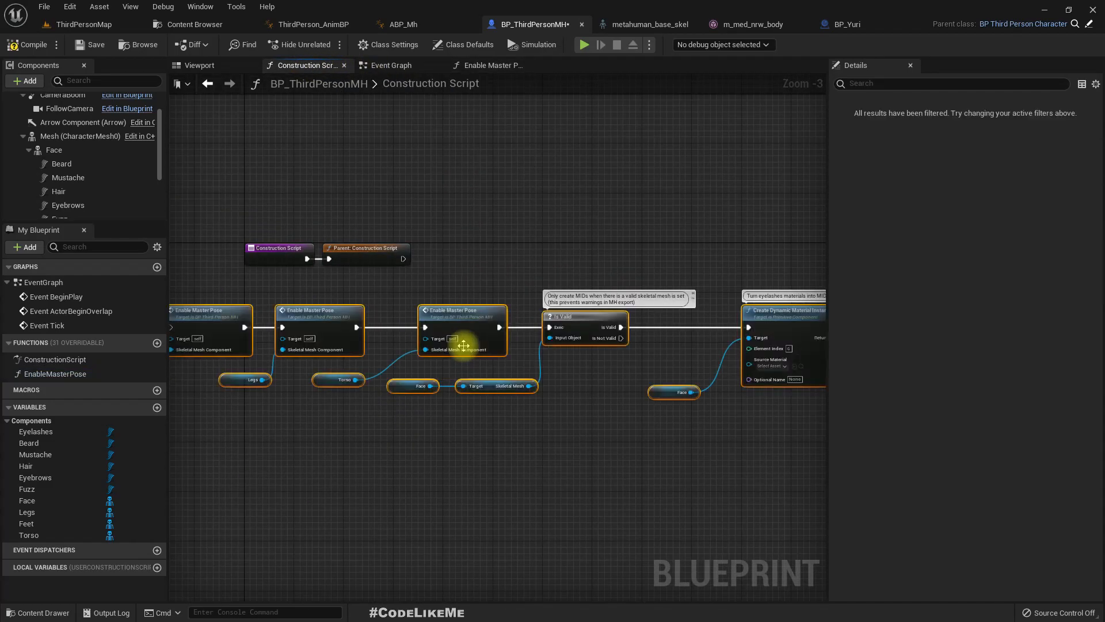
drag(212, 335, 501, 269)
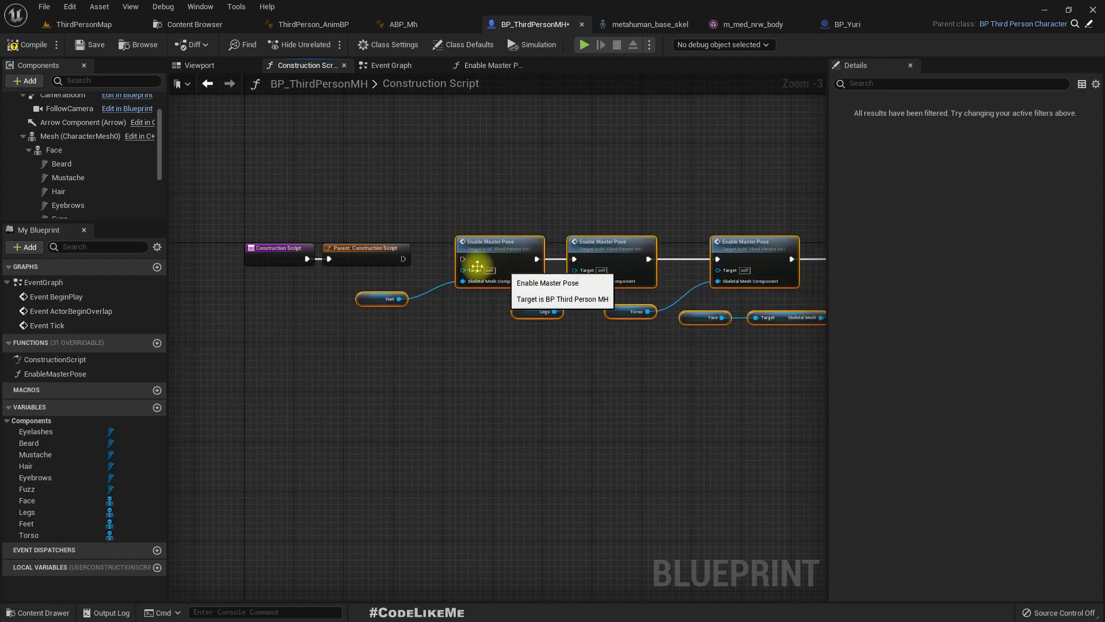
drag(406, 260, 452, 260)
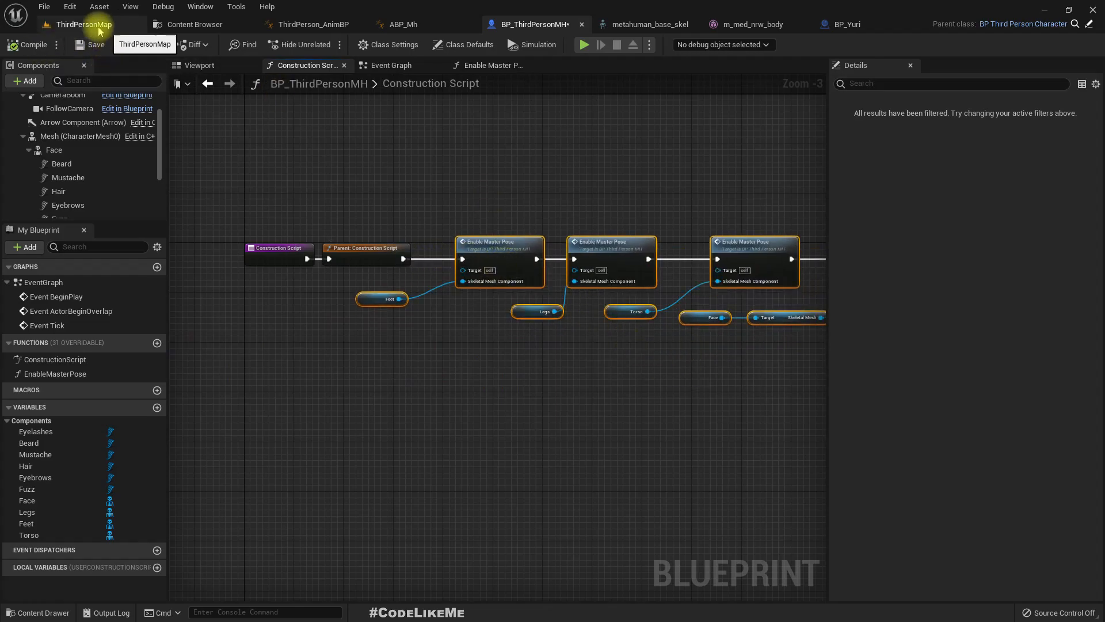
- Play-test ThirdPersonMap, moving the character to check how the body parts and head follow the animation, and stop the session
click(98, 26)
click(245, 44)
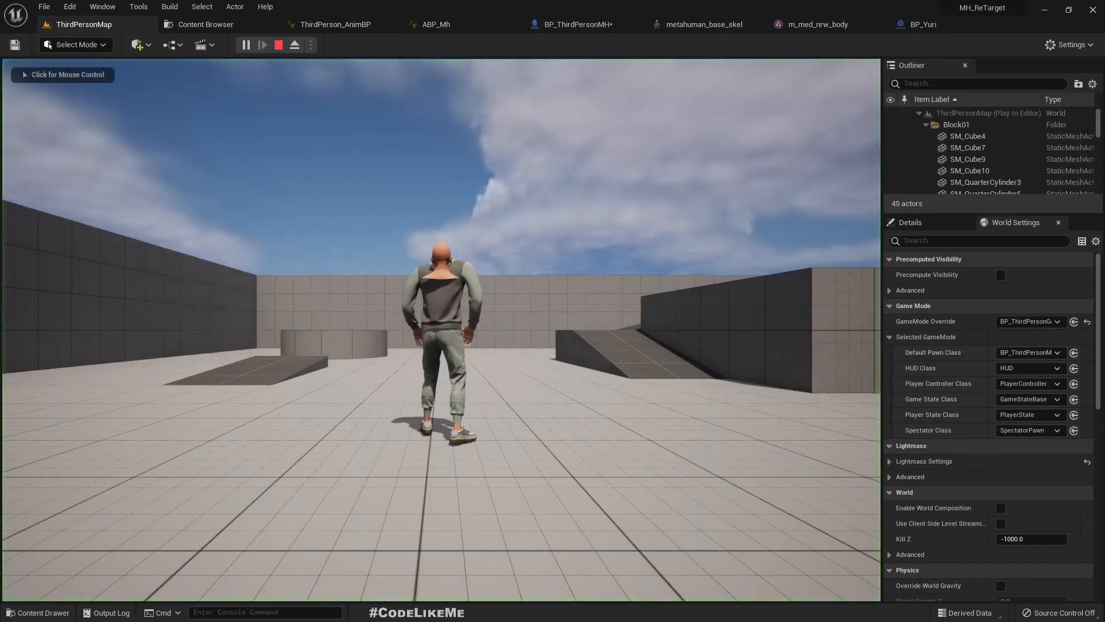
click(442, 329)
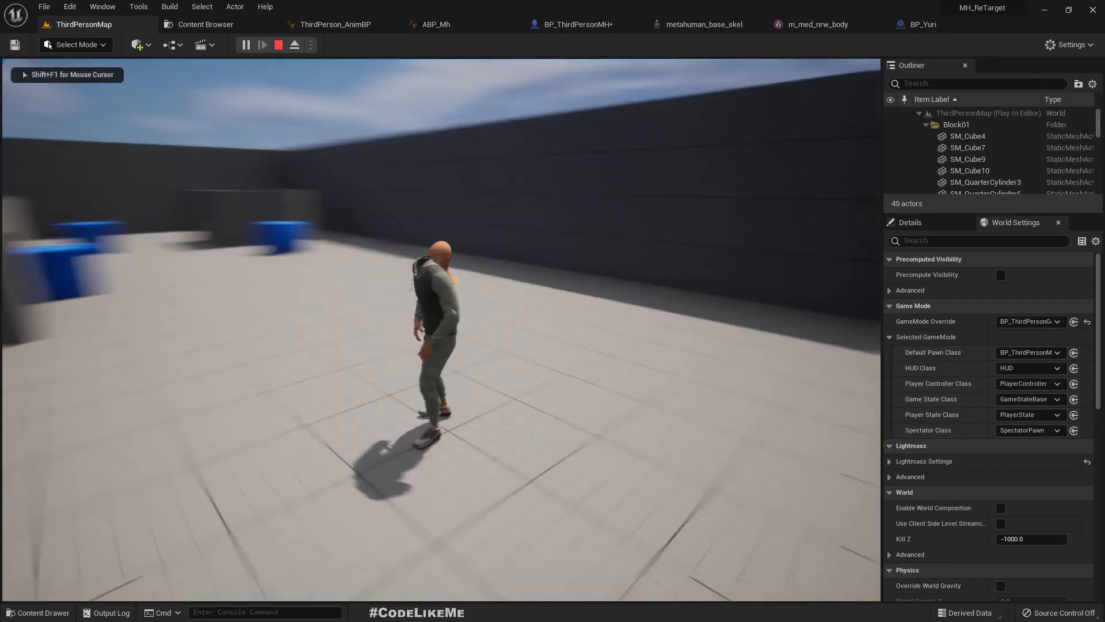
key(w)
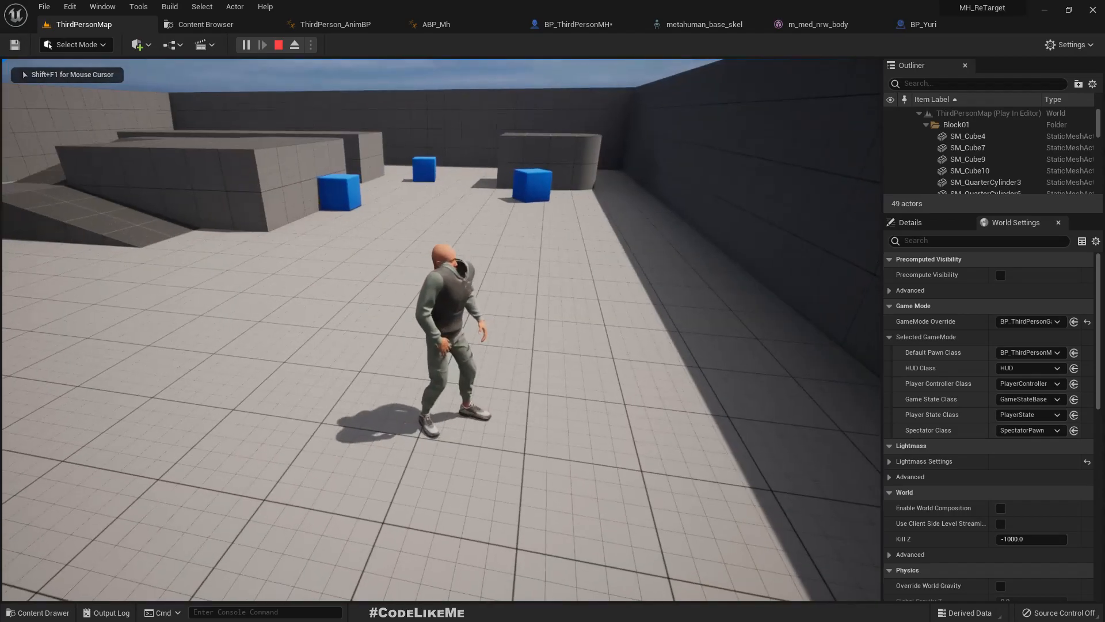
key(Escape)
key(F11)
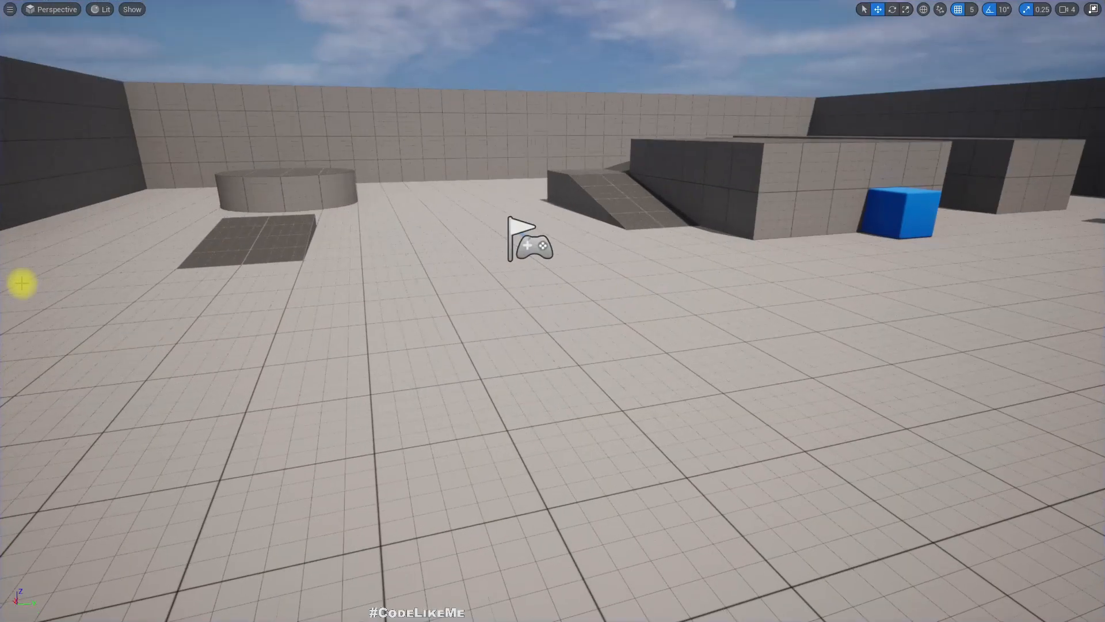
key(F11)
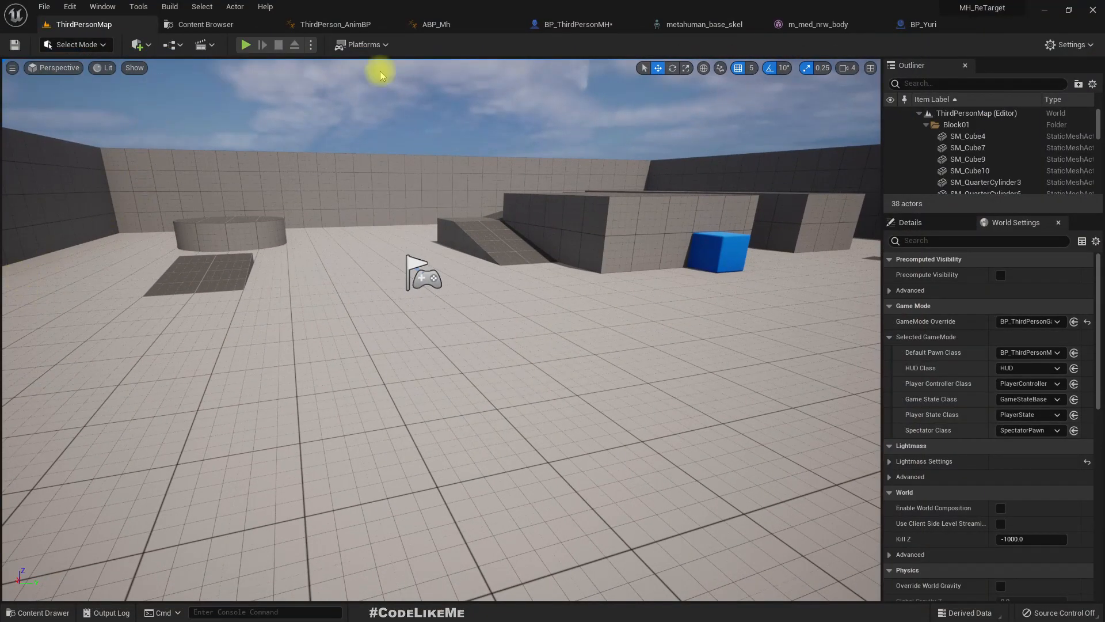
- Inspect BP_Yuri's Construction Script and the animation settings of its Mesh, Feet, Legs, Torso and Face components
click(901, 26)
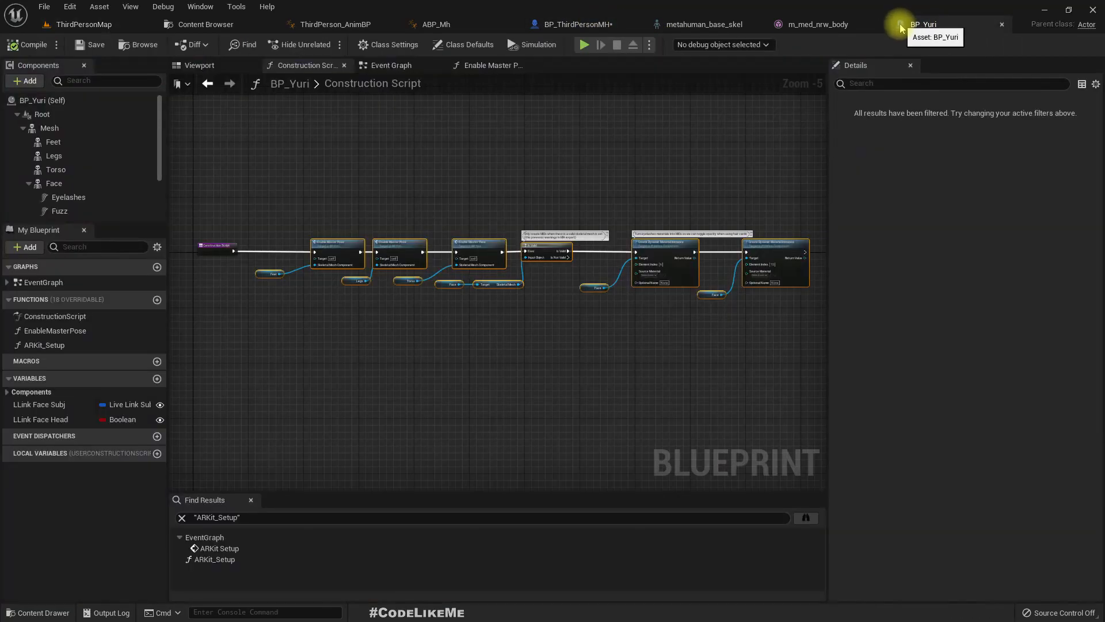
scroll(430, 256, up, 4)
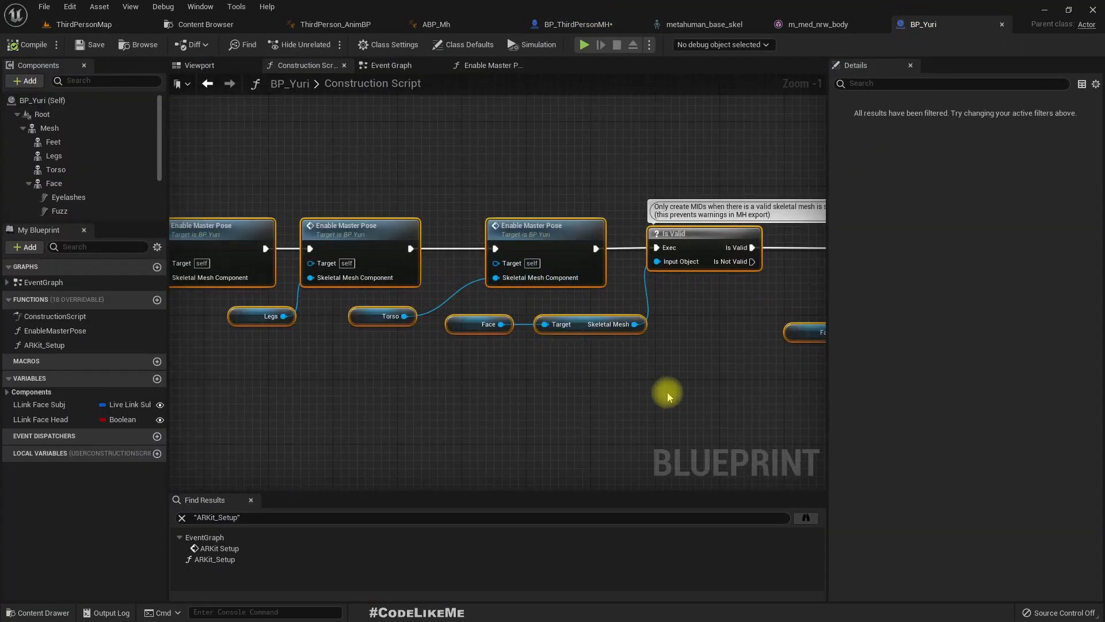
right_drag(679, 388, 565, 381)
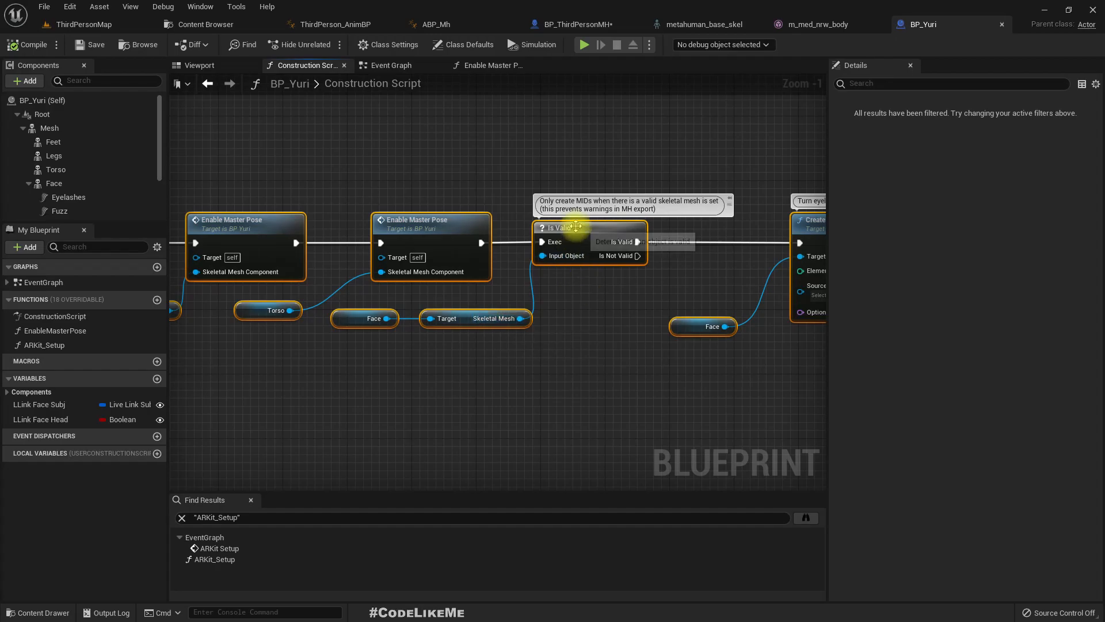
click(47, 128)
click(58, 142)
click(53, 155)
click(53, 170)
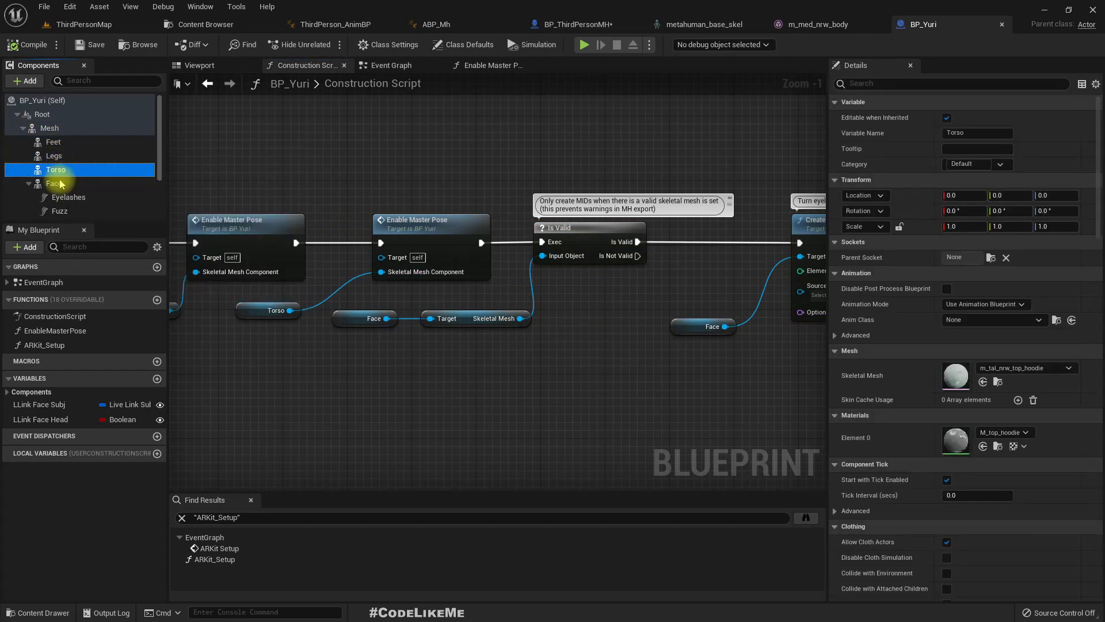
click(53, 184)
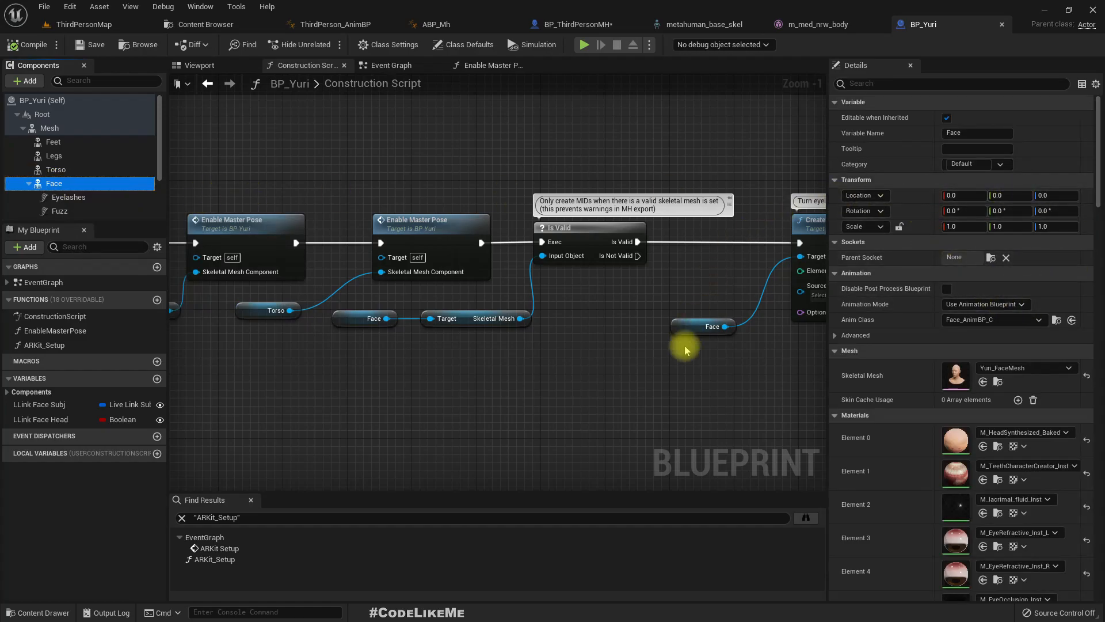
right_drag(714, 423, 606, 403)
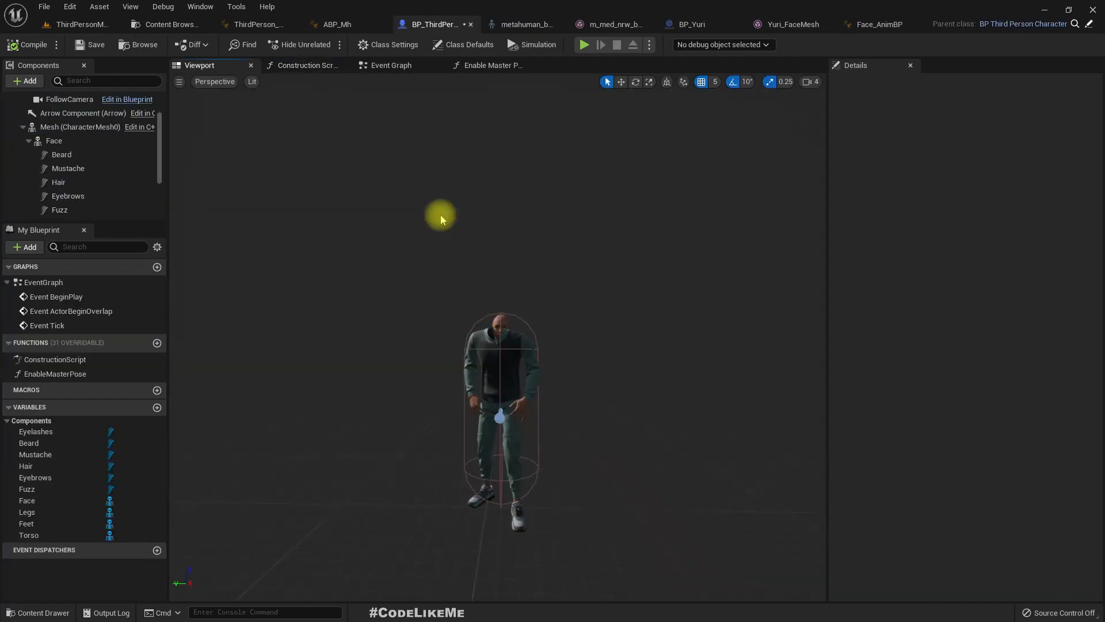
- Set the Face component's Anim Class in BP_ThirdPersonMH to Face_AnimBP_C
click(66, 141)
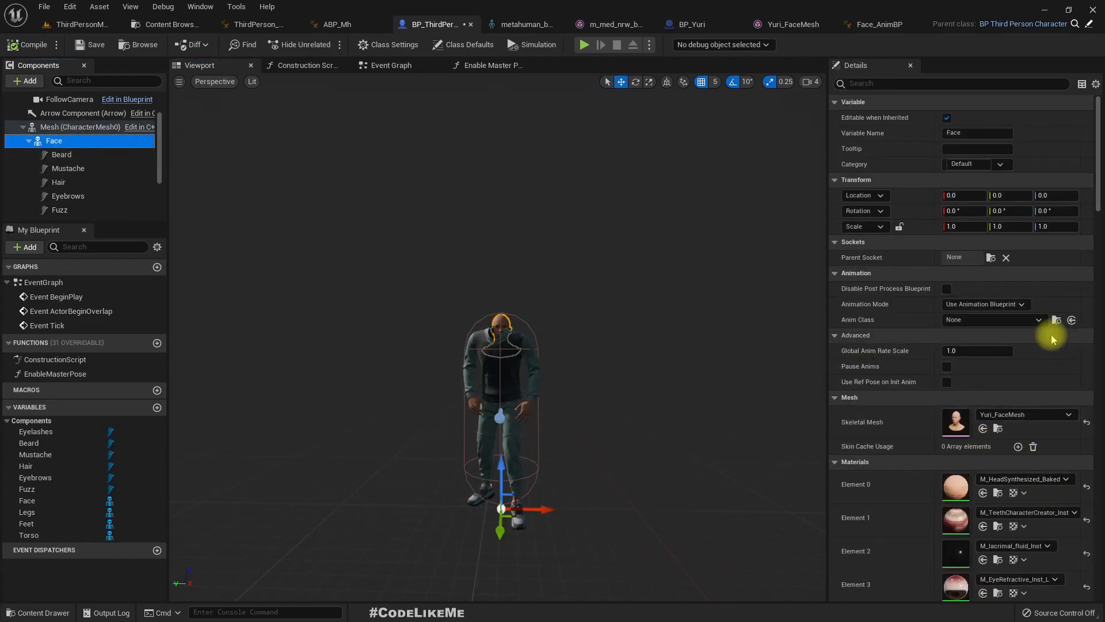
click(1056, 320)
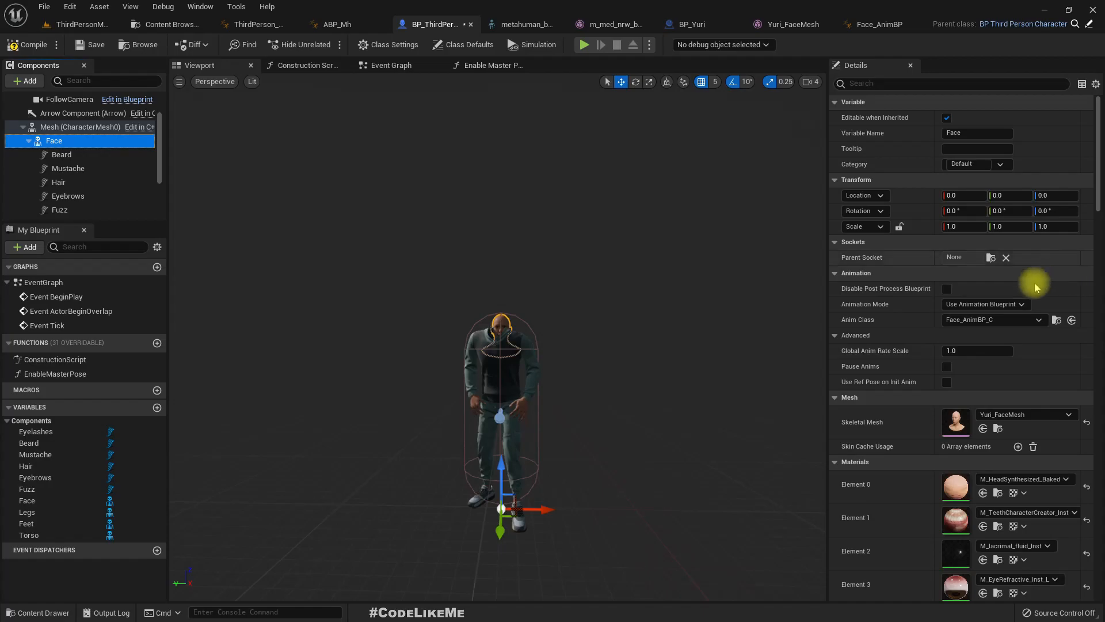
- Open Face_AnimBP from the Face component's Anim Class, examine its compiler results and head rotation nodes, and close it
click(1056, 320)
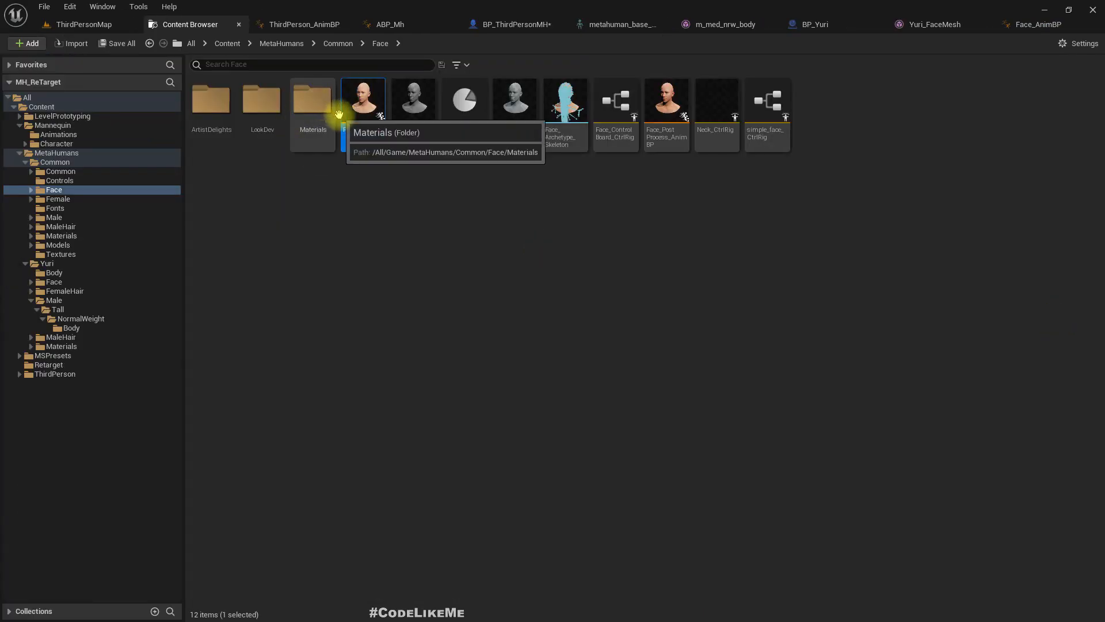
double_click(372, 128)
right_drag(658, 457, 546, 405)
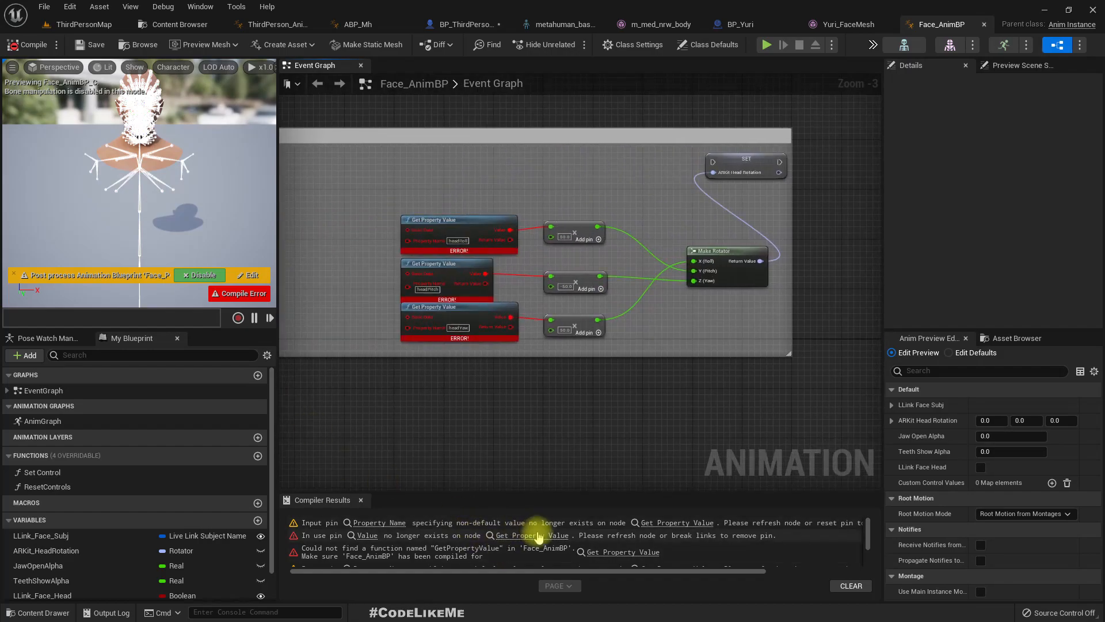
scroll(564, 541, down, 2)
scroll(564, 541, down, 1)
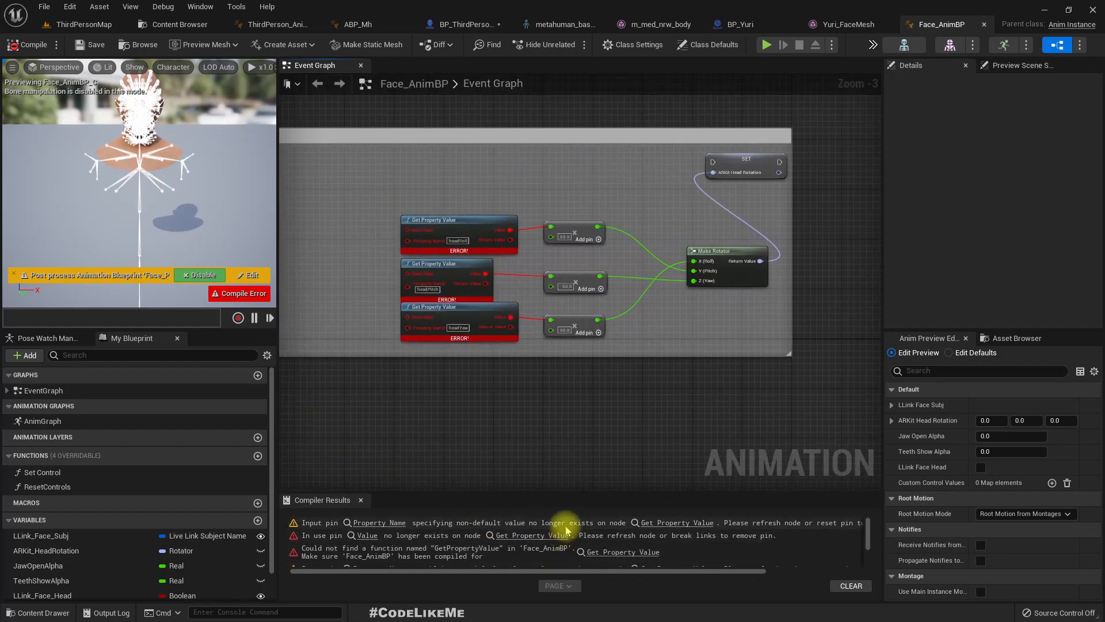
right_drag(443, 393, 665, 414)
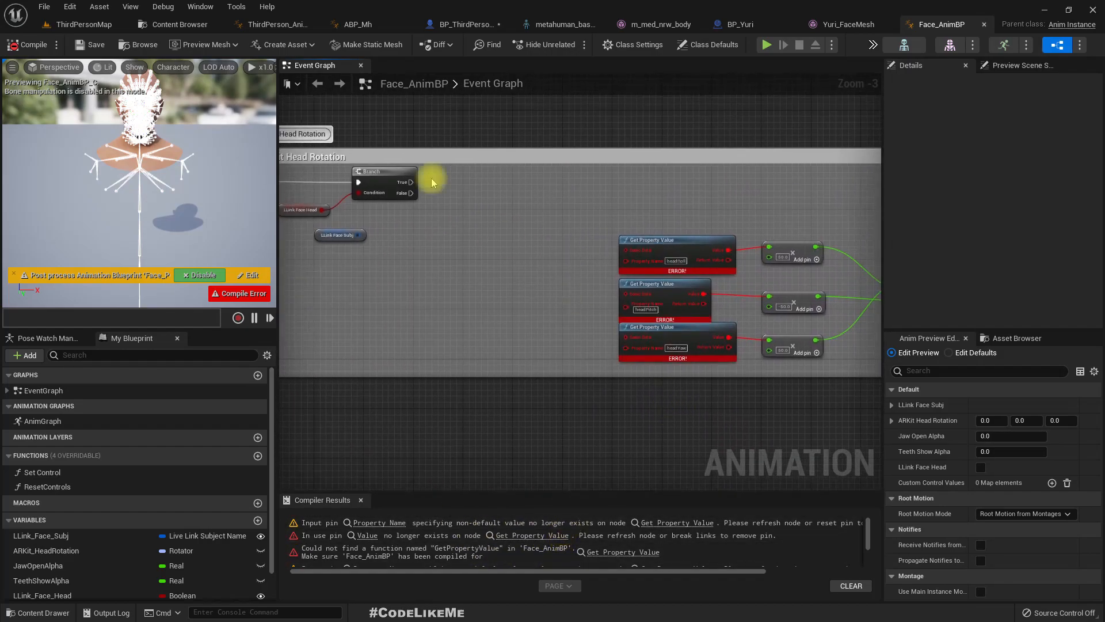
click(985, 26)
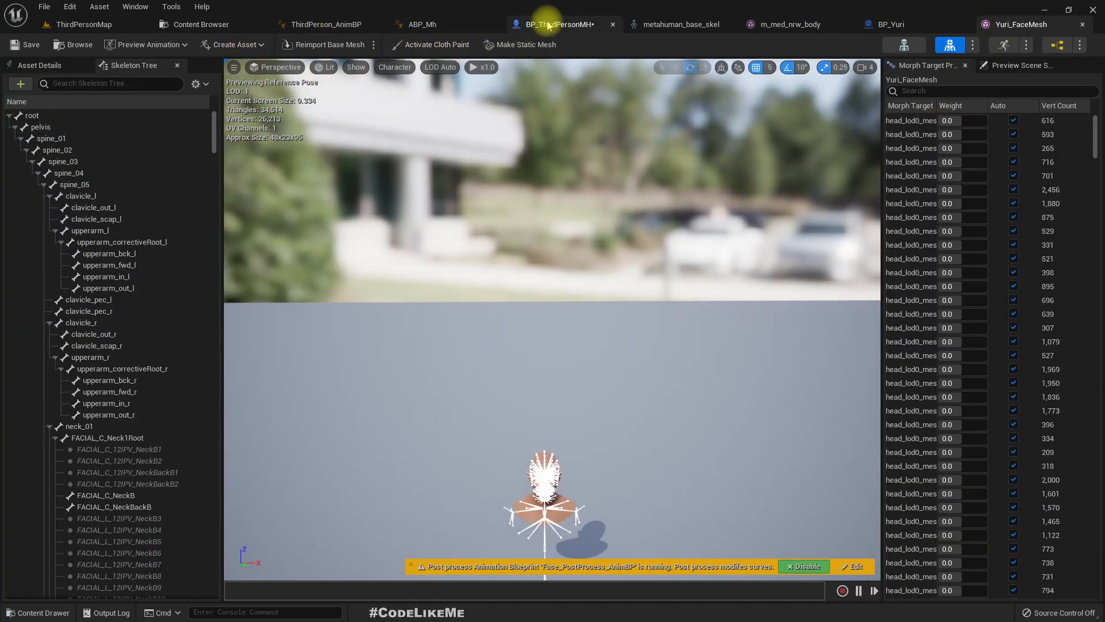
- Reset the Face component's Anim Class in BP_ThirdPersonMH to None
click(526, 25)
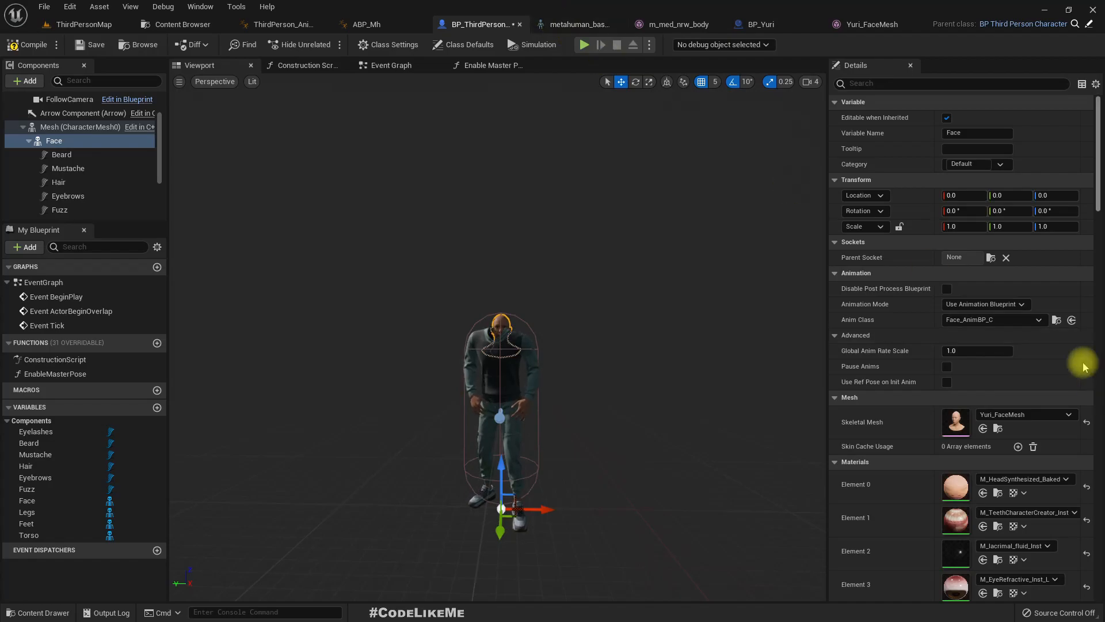
click(1014, 323)
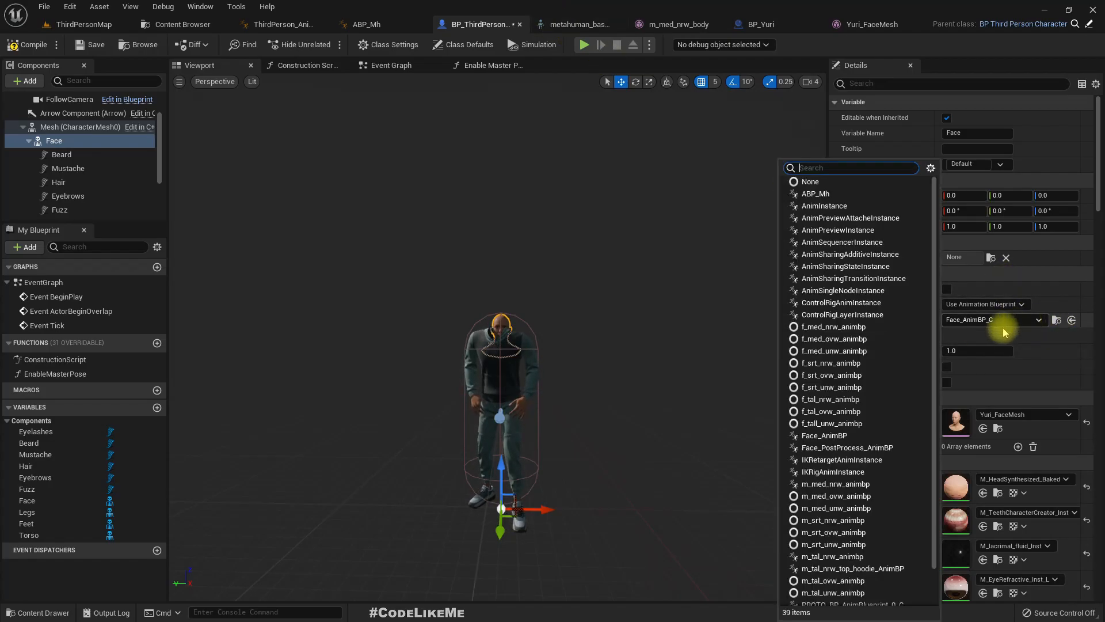
click(806, 182)
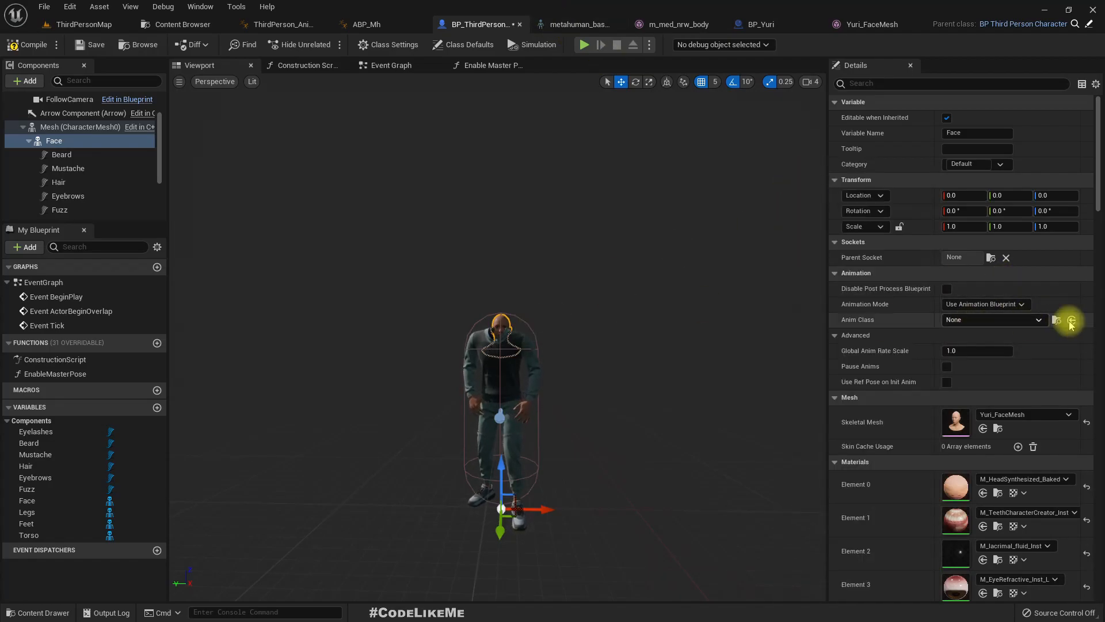
- Review the validity checks in BP_ThirdPersonMH's EnableMasterPose graph and examine the face's alignment with the body in the viewport
click(479, 69)
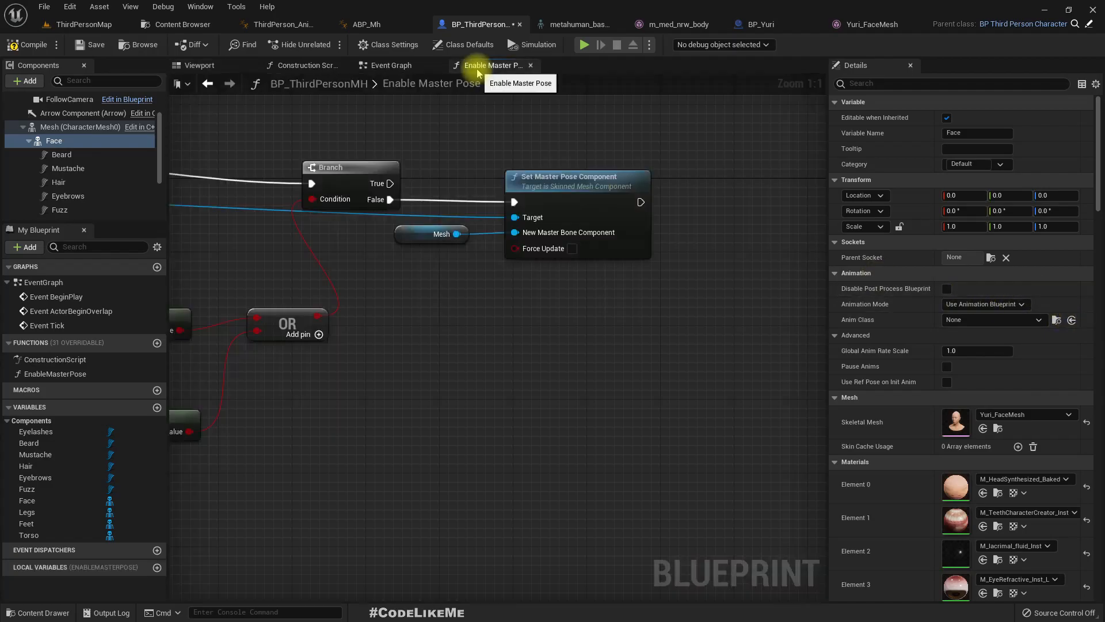
right_drag(410, 301, 1036, 331)
right_drag(495, 346, 293, 339)
right_drag(829, 328, 826, 323)
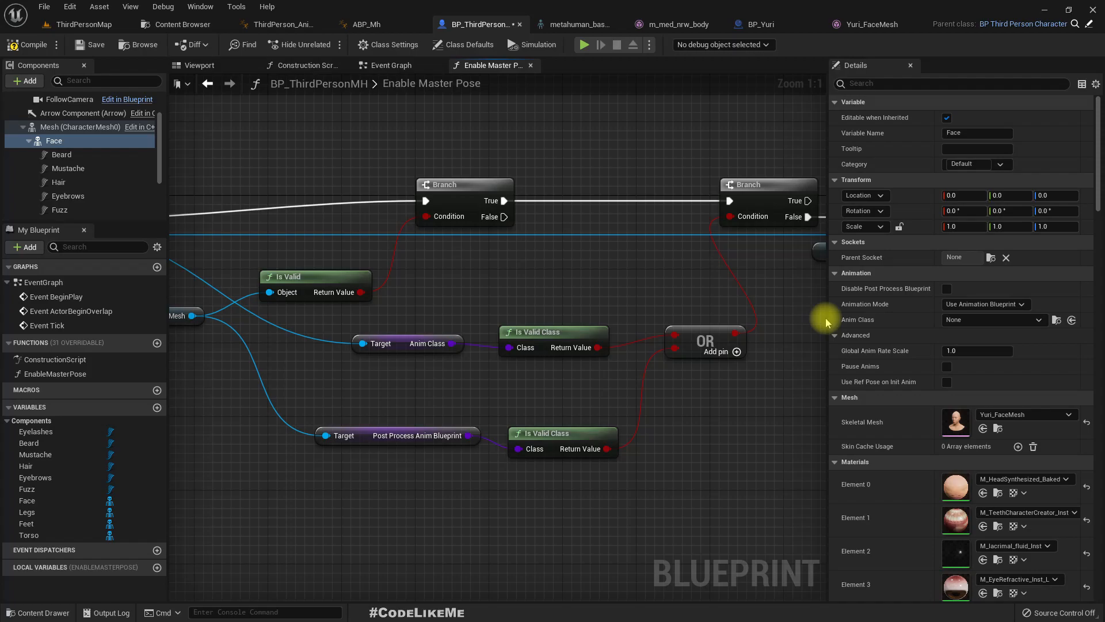
click(207, 65)
scroll(502, 344, up, 6)
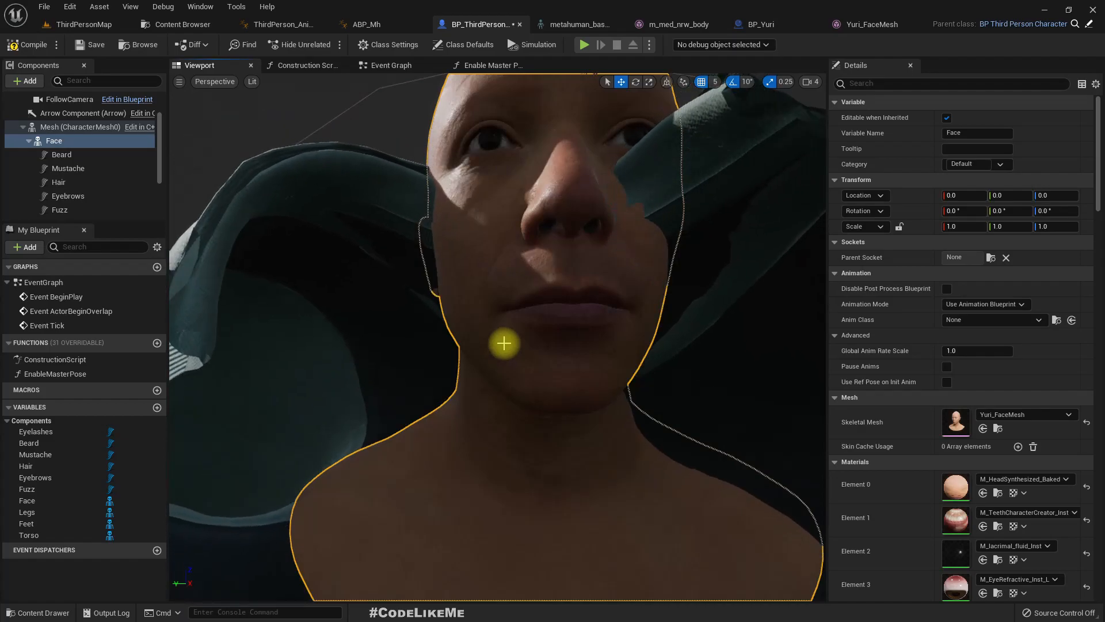
scroll(503, 343, down, 4)
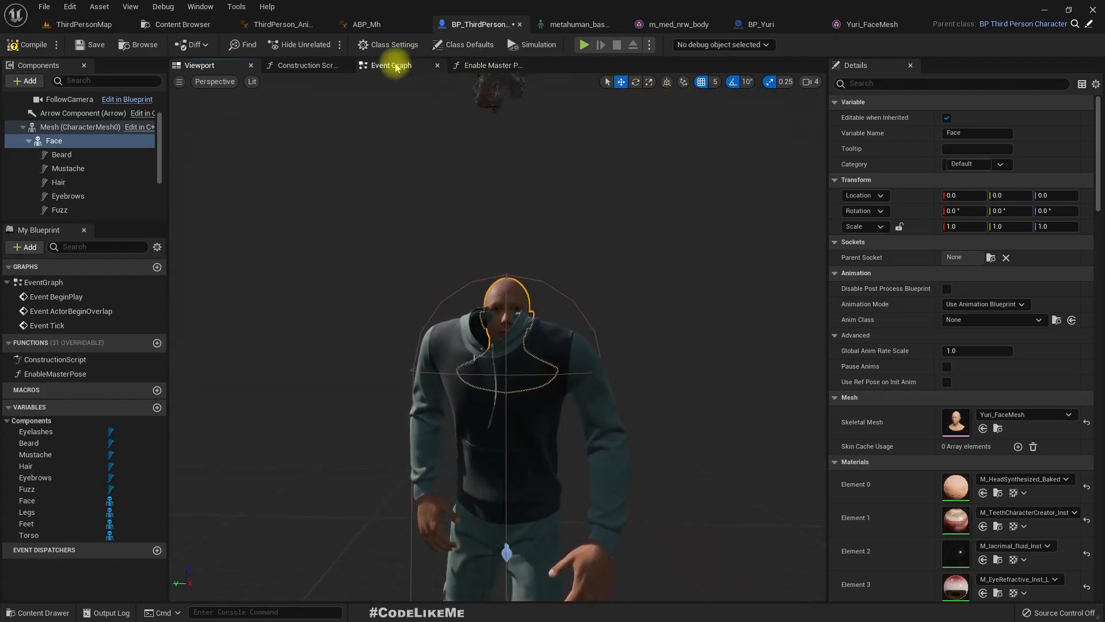
- Examine the Enable Master Pose calls in BP_ThirdPersonMH's Construction Script and the Face component's mesh, material and clothing properties
click(311, 66)
right_drag(440, 229, 617, 225)
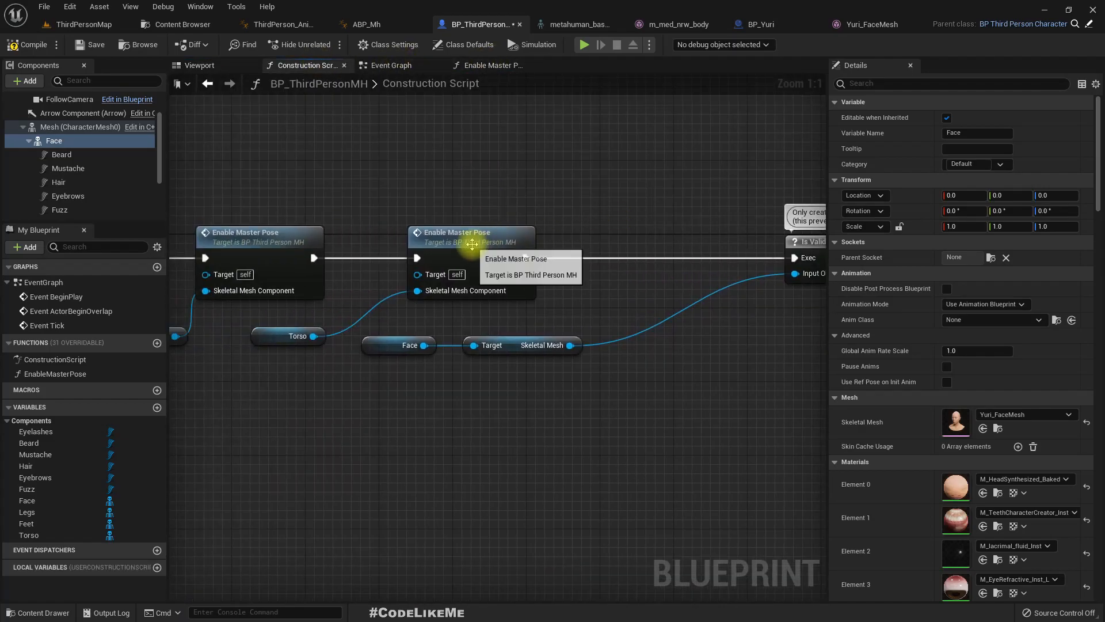
scroll(1056, 344, down, 6)
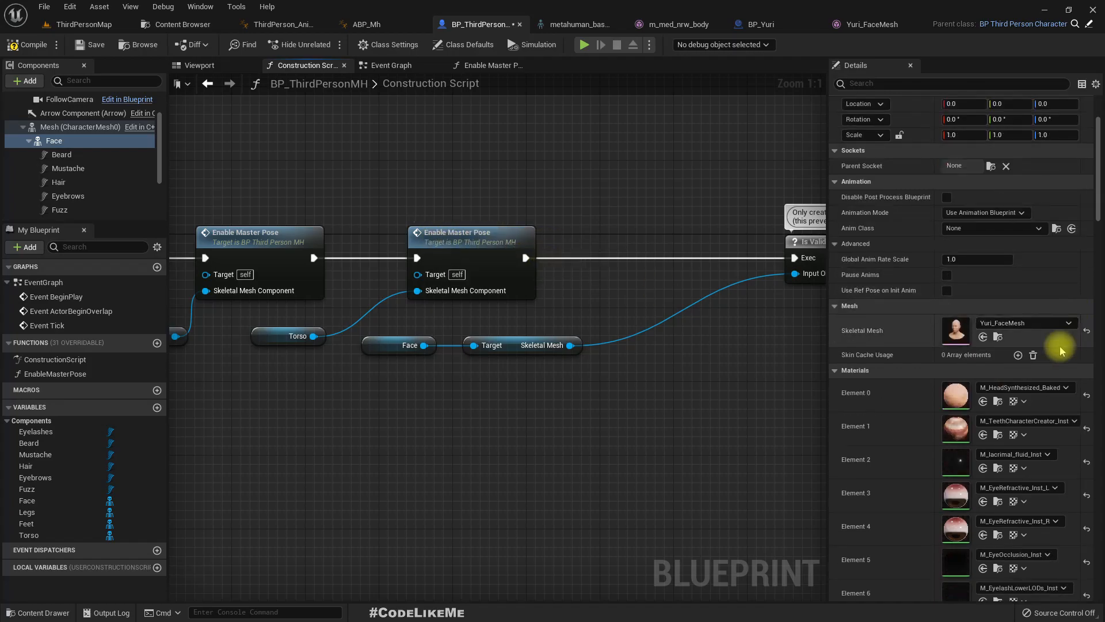
scroll(1055, 349, down, 5)
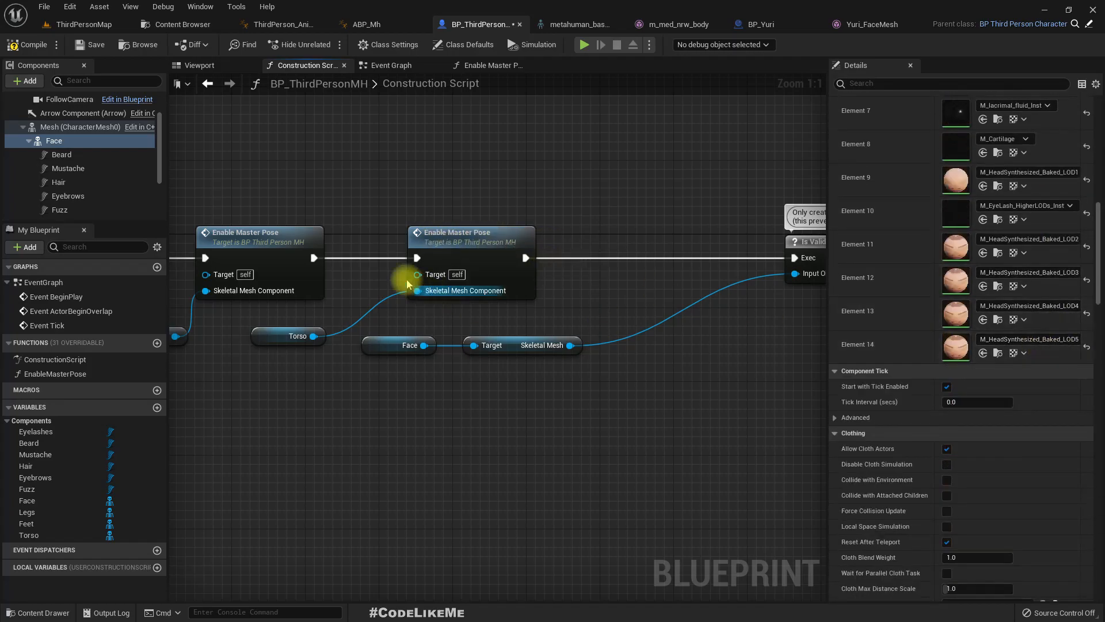
- Examine the EnableMasterPose function's Anim Class and Post Process Anim Blueprint validity checks and its Set Master Pose Component call
double_click(464, 237)
right_drag(464, 294, 599, 262)
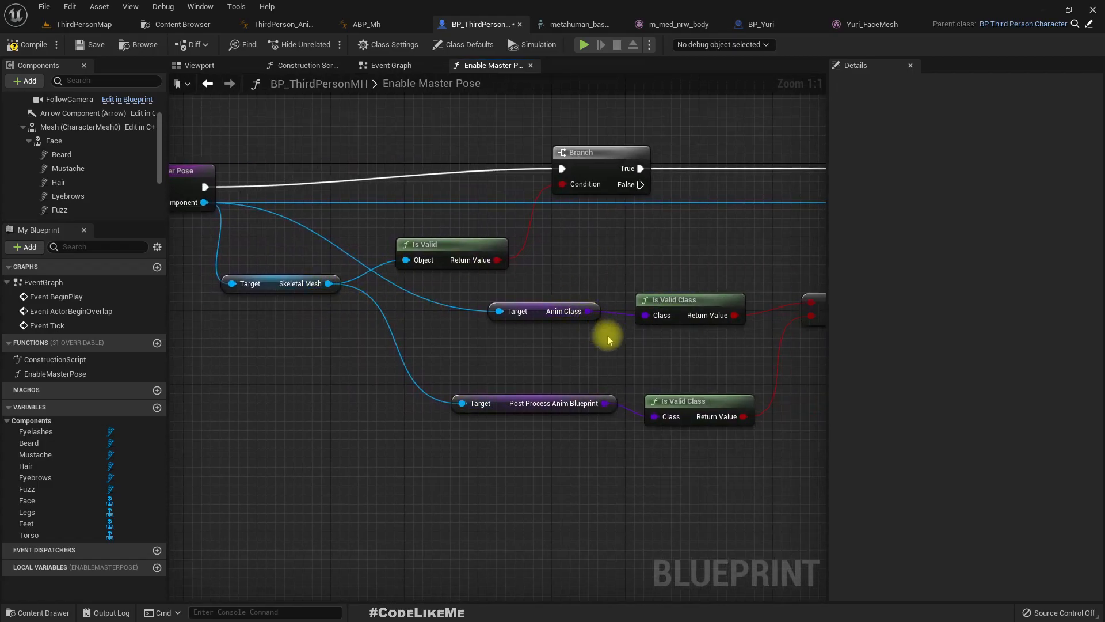
right_drag(608, 340, 495, 339)
click(437, 402)
right_drag(666, 444, 584, 469)
right_drag(260, 368, 489, 338)
drag(458, 305, 582, 440)
drag(611, 475, 612, 475)
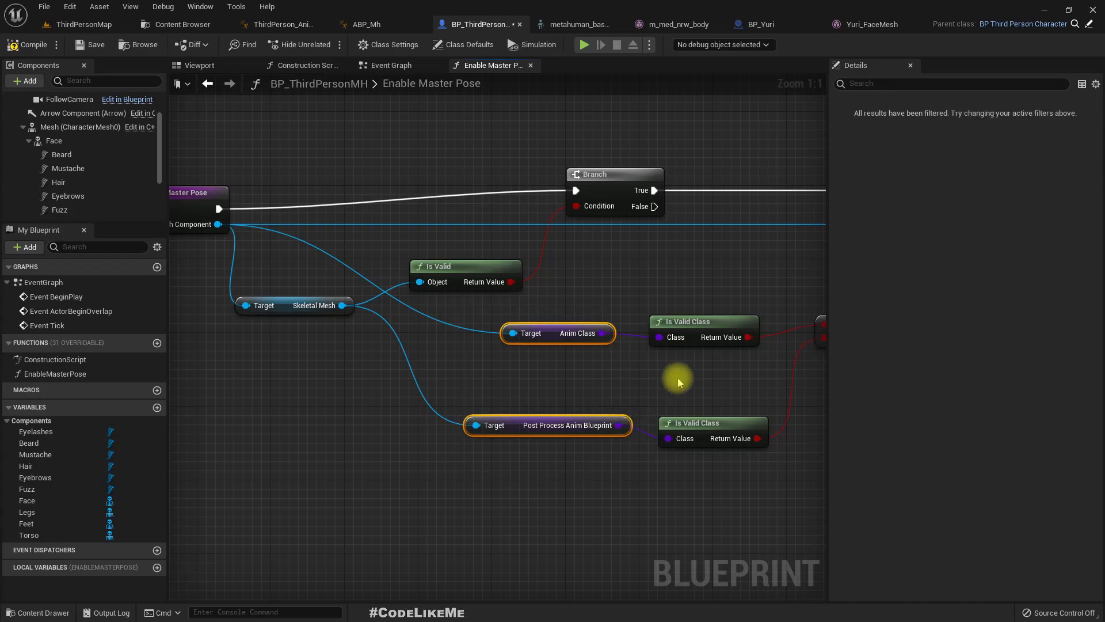
right_drag(674, 308, 444, 372)
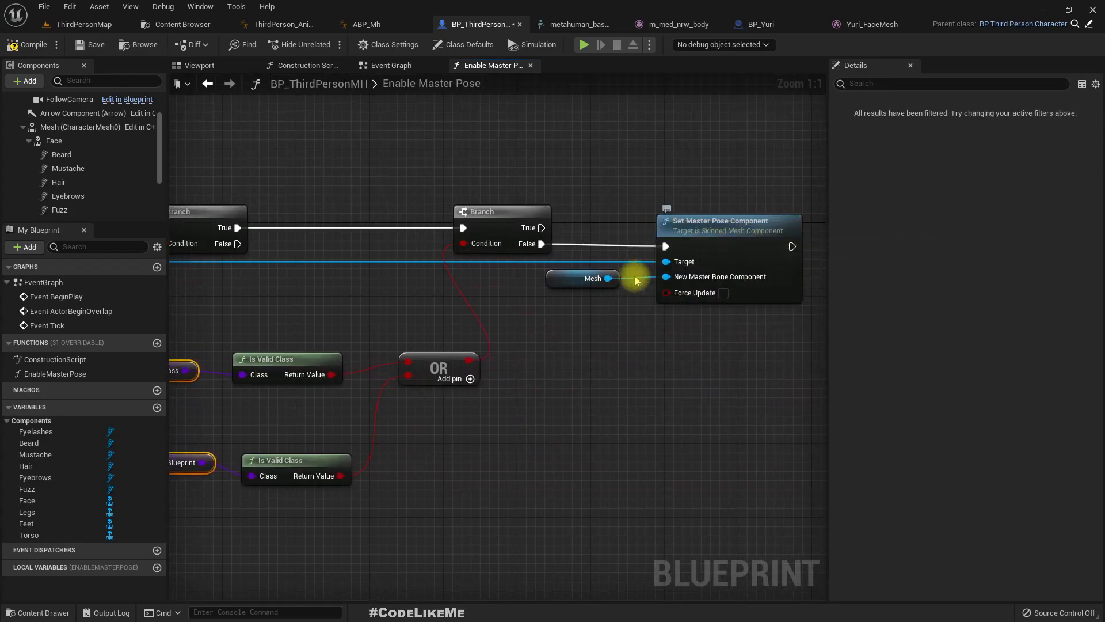
drag(743, 366, 624, 209)
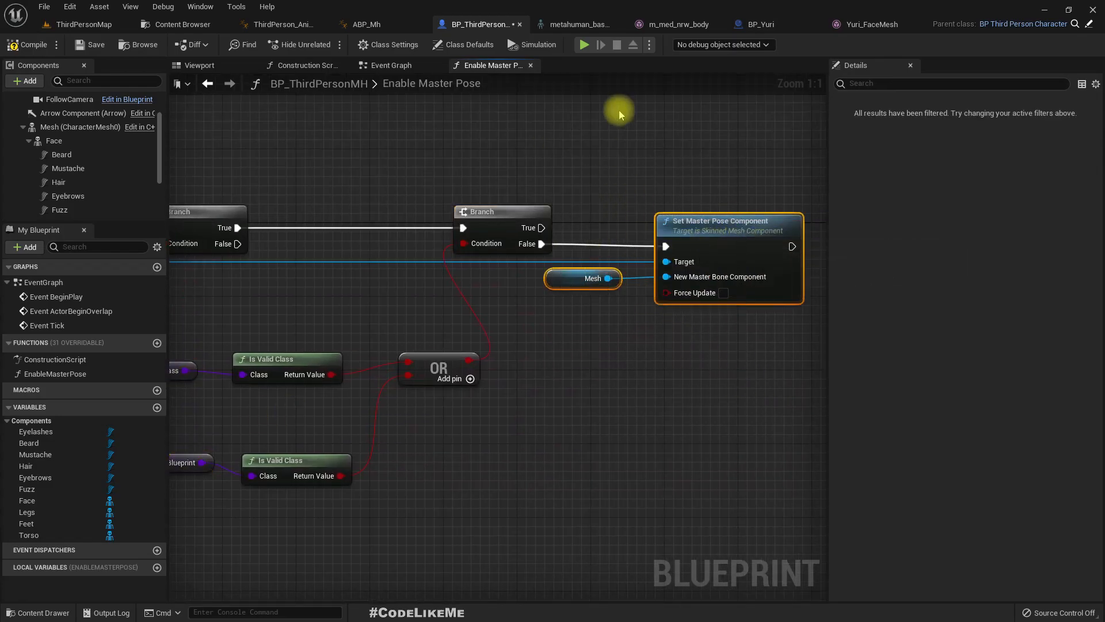
- Add a Set Master Pose Component node targeting Face in the Construction Script, between the last Enable Master Pose call and Is Valid
click(294, 67)
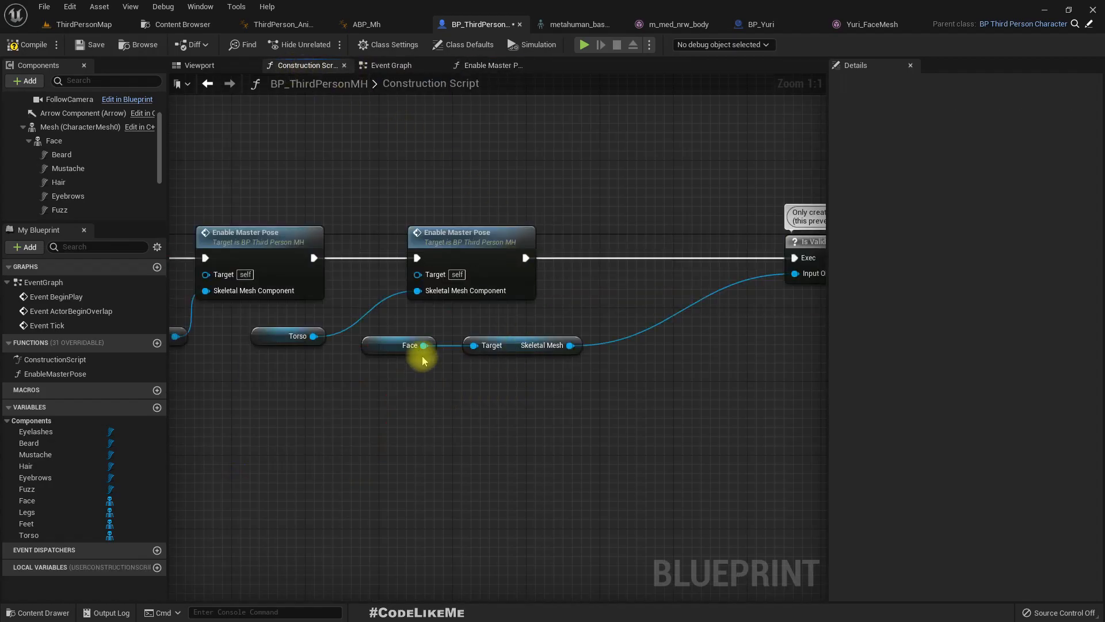
drag(423, 345, 511, 443)
text(set master)
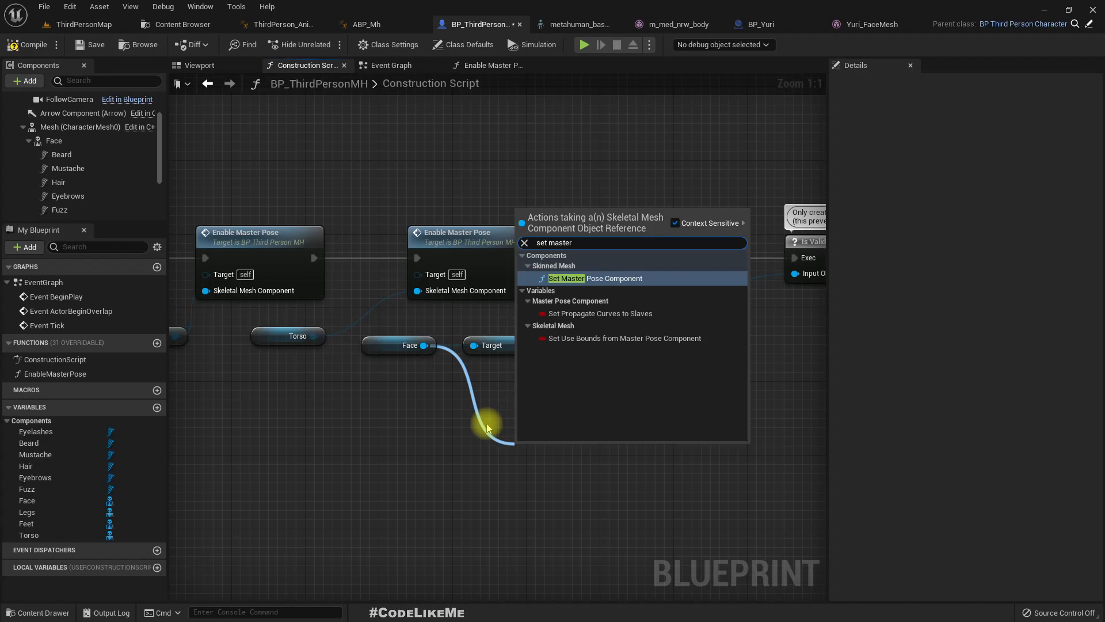
key(Return)
drag(585, 489, 659, 275)
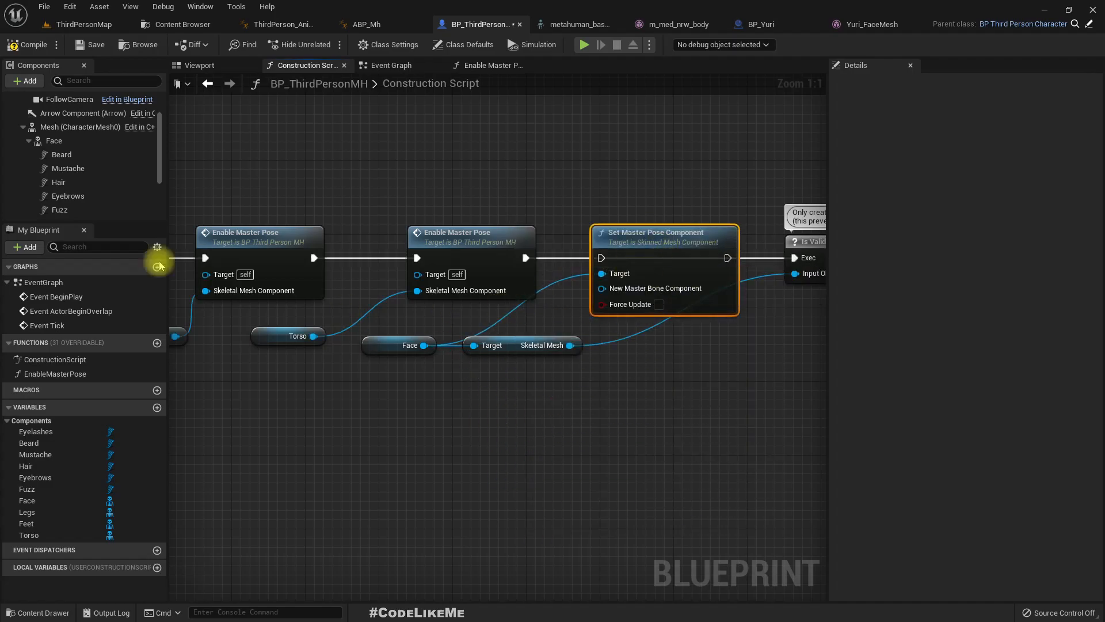
- Connect a reference to the character's Mesh to New Master Bone Component on the Face's Set Master Pose Component node
scroll(58, 144, up, 1)
drag(48, 151, 629, 292)
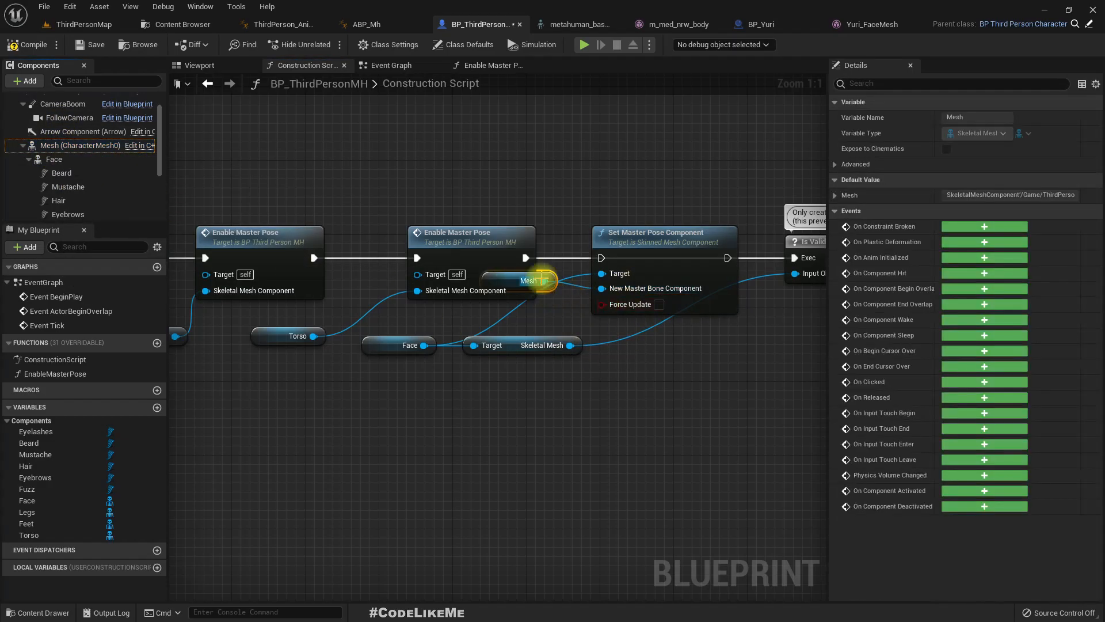
drag(543, 271, 562, 382)
right_drag(664, 376, 604, 420)
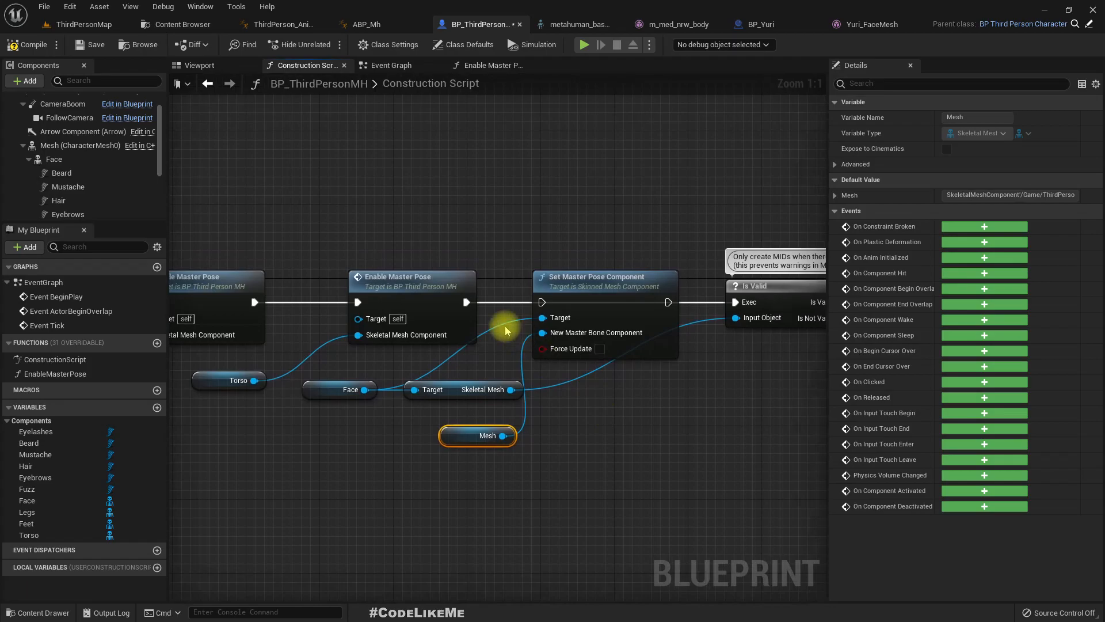
- Wire execution from the last Enable Master Pose call through Set Master Pose Component to Is Valid, and compile the blueprint
drag(464, 302, 542, 302)
drag(679, 303, 748, 303)
right_drag(747, 416, 630, 417)
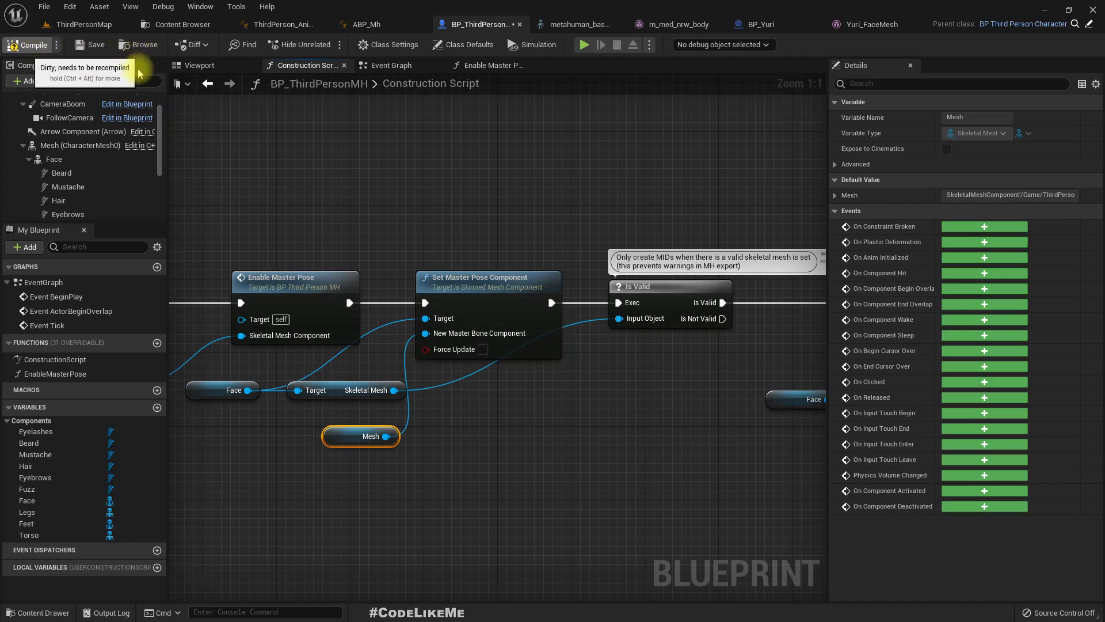
- Inspect the face's alignment with the body from the front and side in BP_ThirdPersonMH's viewport
click(196, 65)
mouse_move(457, 323)
right_down()
mouse_move(483, 323)
mouse_move(456, 323)
right_up()
key(w)
right_drag(501, 373, 339, 377)
key(d)
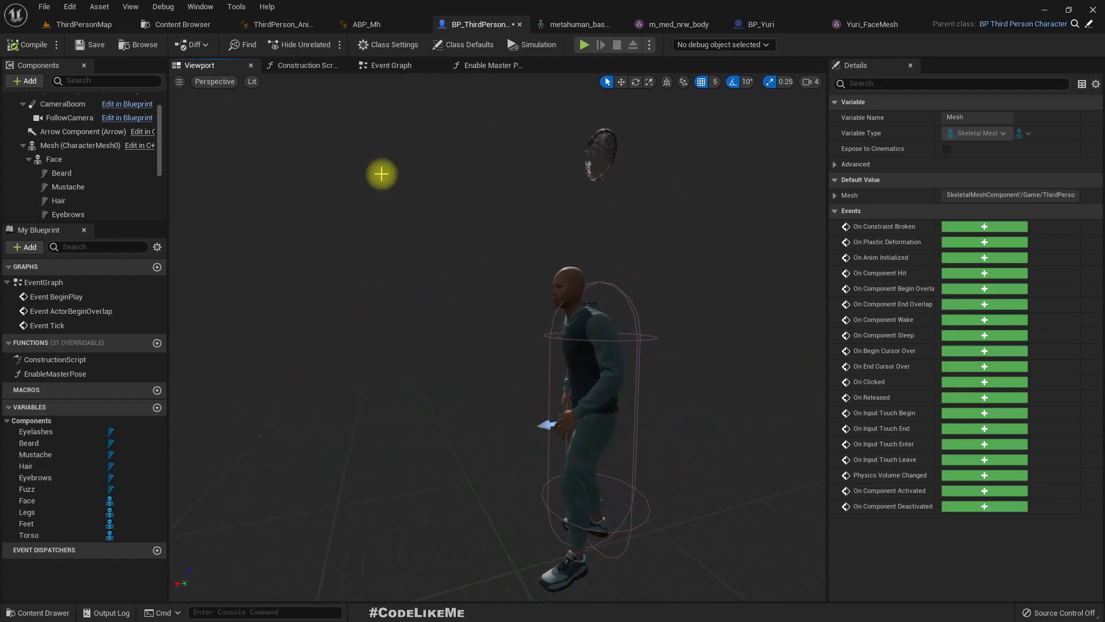
- Play-test ThirdPersonMap in full screen, running the character up the ramp and around the level to check its head movement, and end the session
click(80, 24)
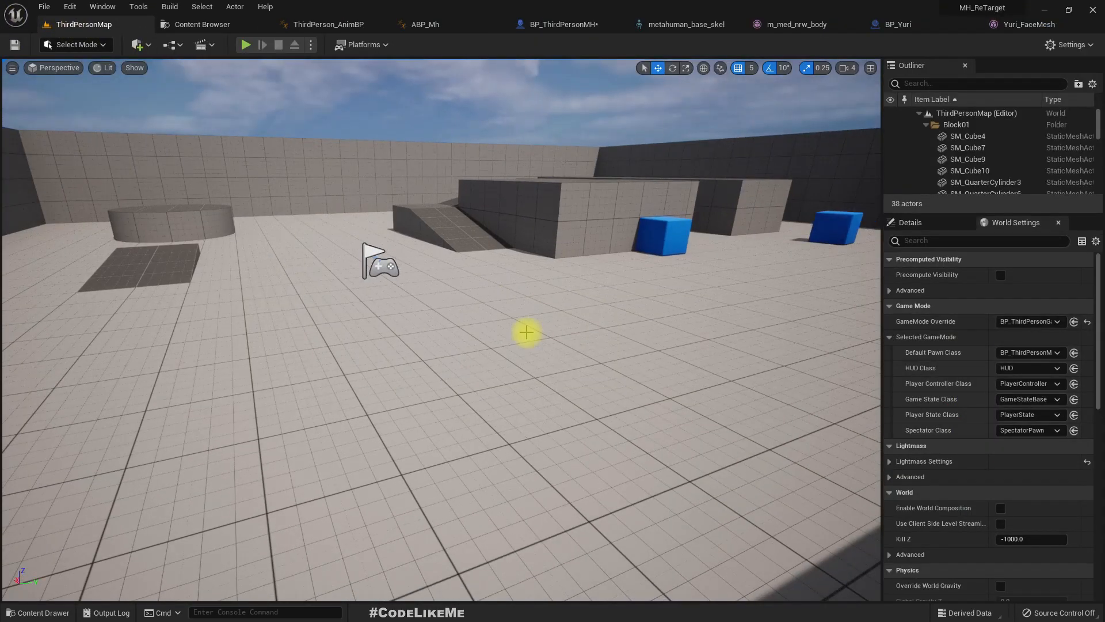
key(F11)
key(alt+p)
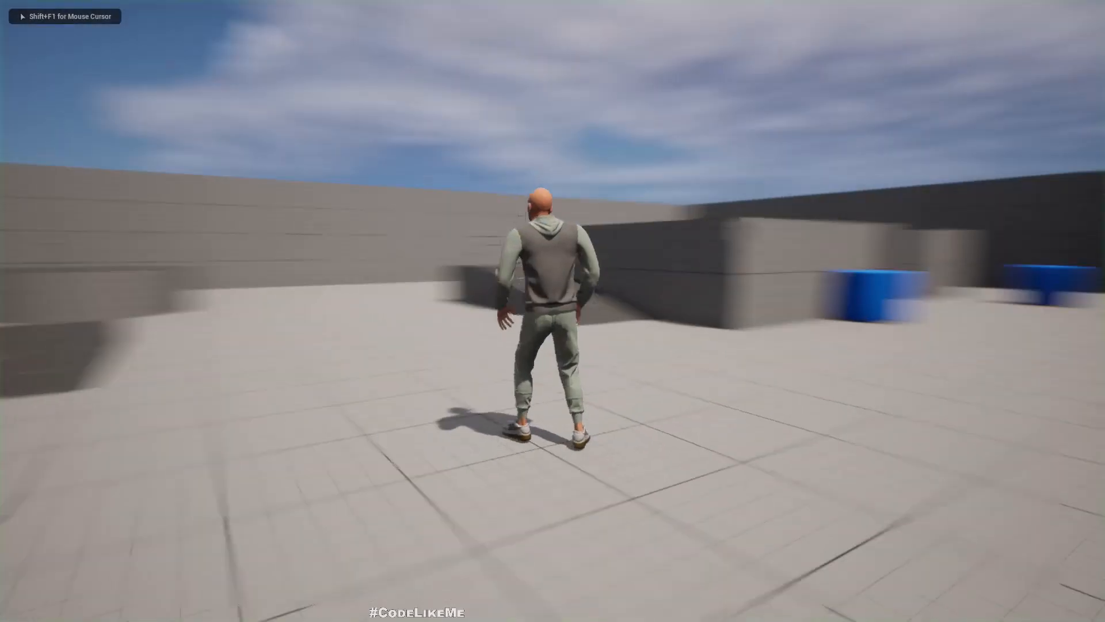
key(w)
key(a)
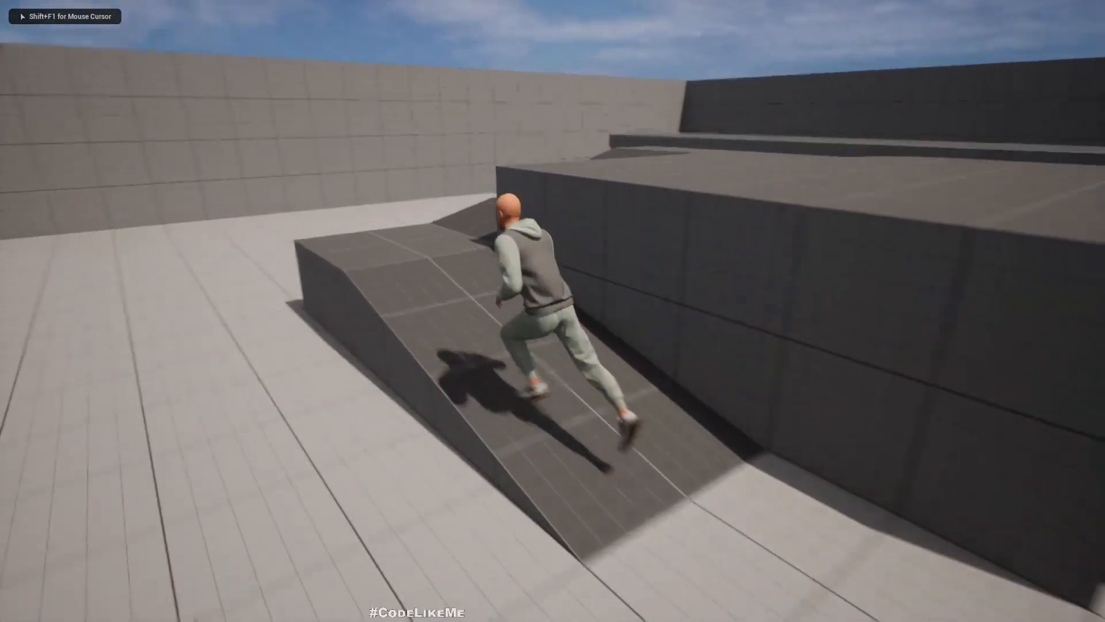
key(w)
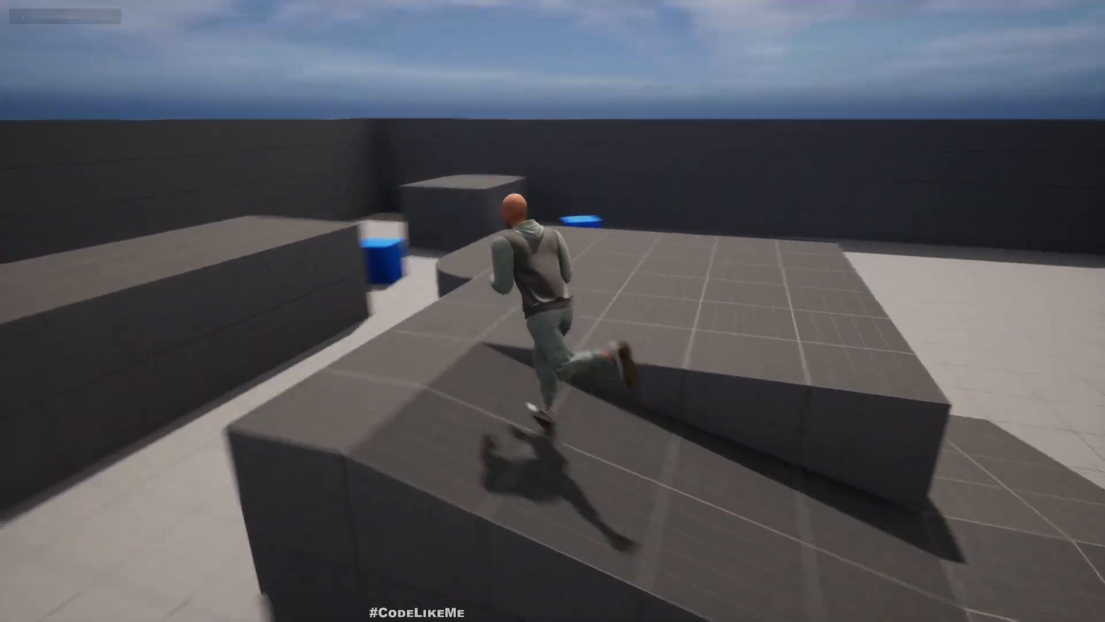
key(a)
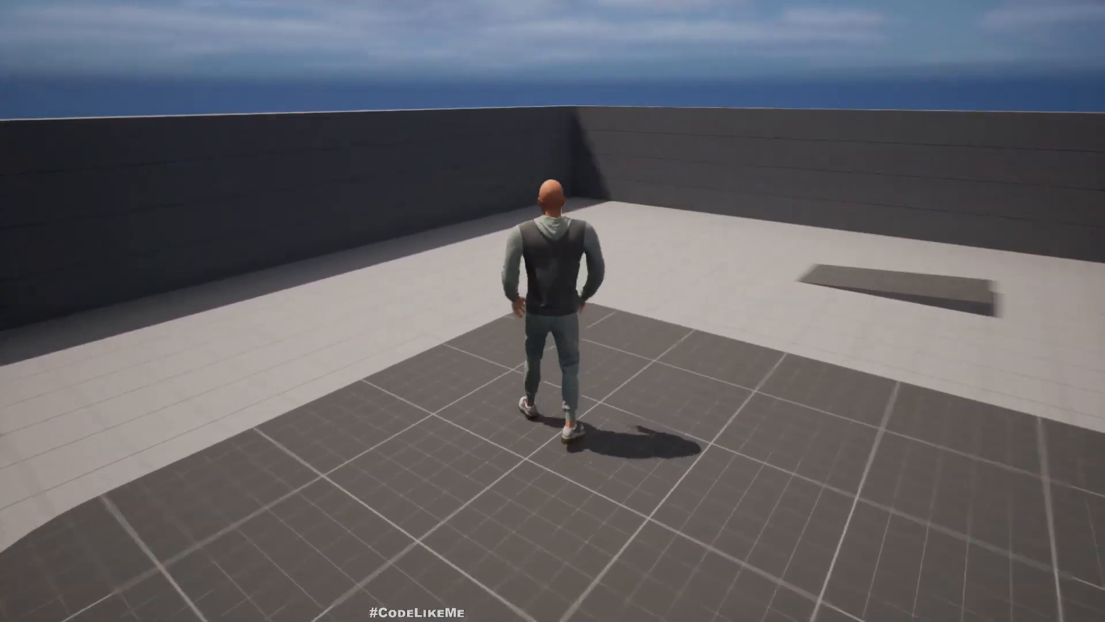
key(w)
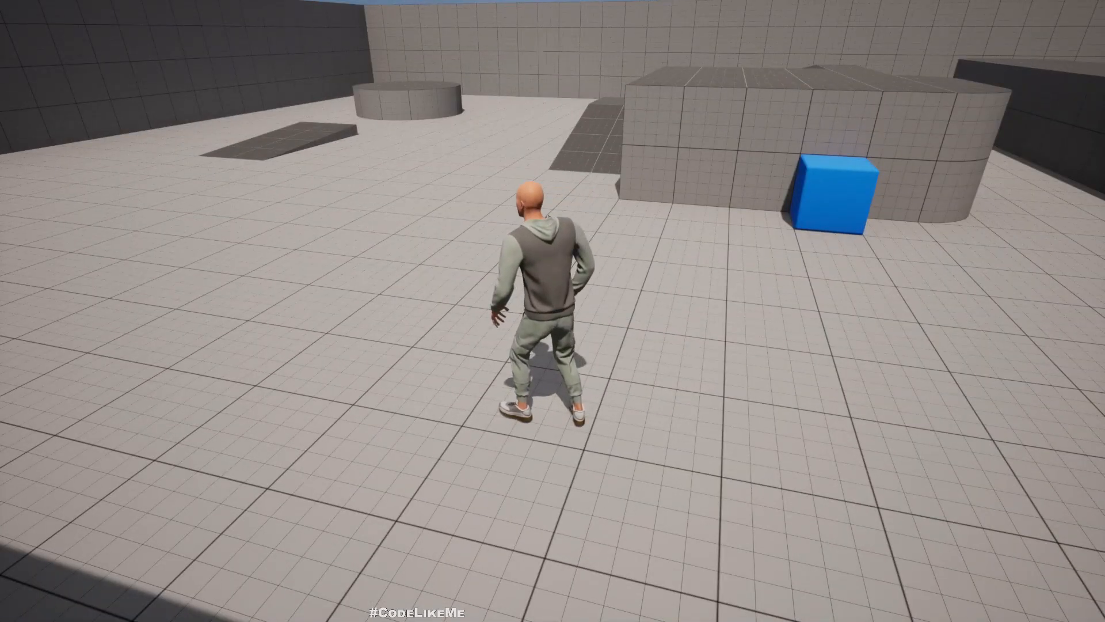
key(Escape)
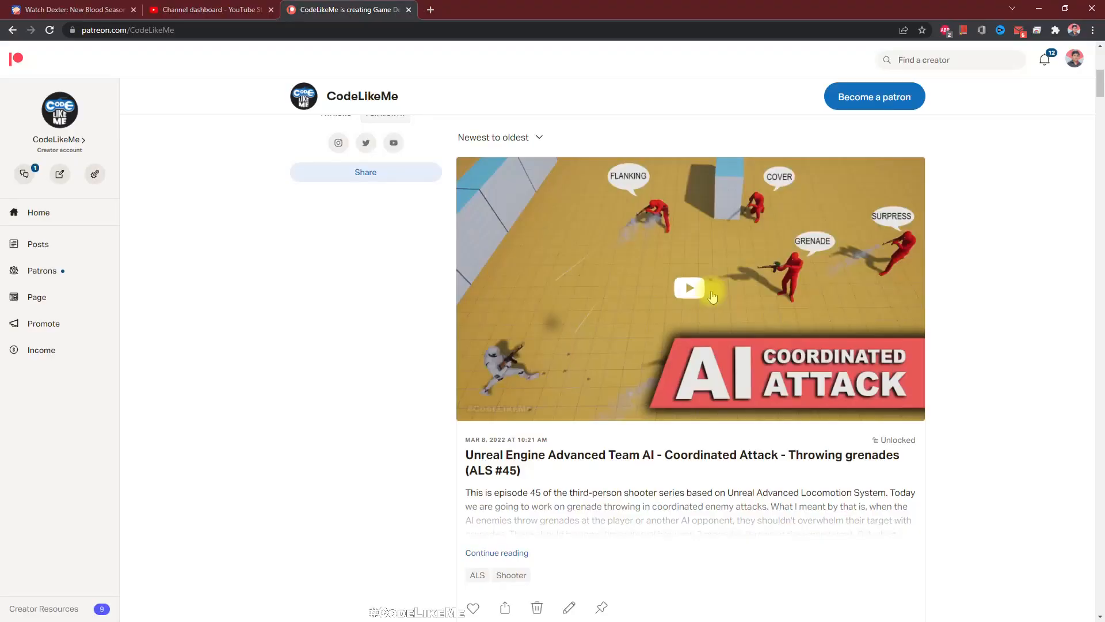
- Switch to the CodeLikeMe Patreon page in the browser, view it in full screen and look through its Unreal Engine project posts
scroll(844, 327, down, 10)
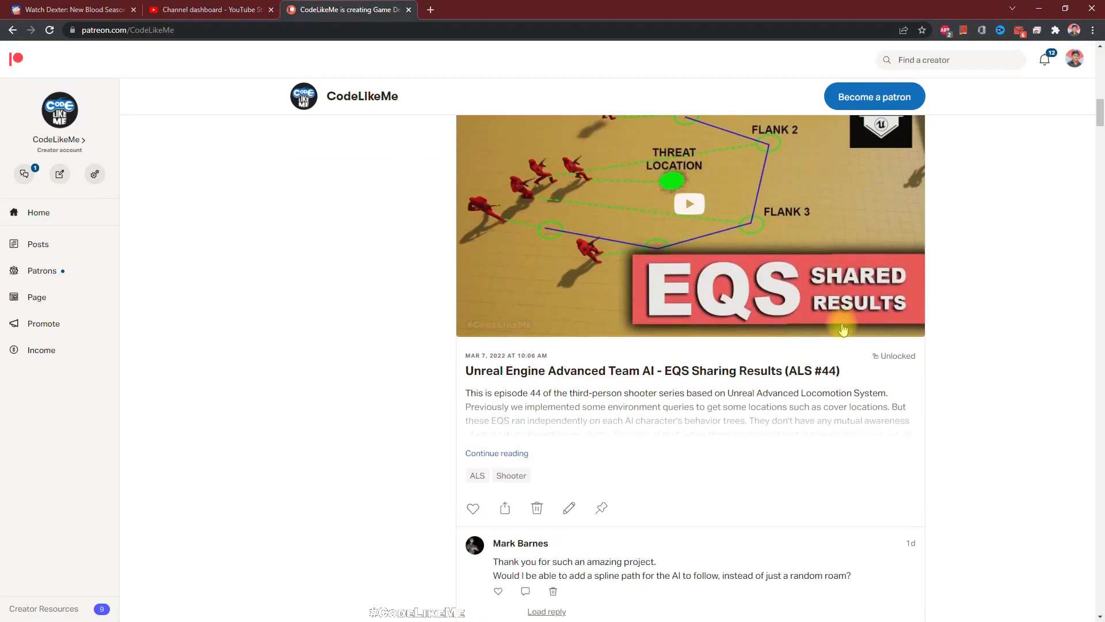
key(F11)
scroll(840, 325, down, 9)
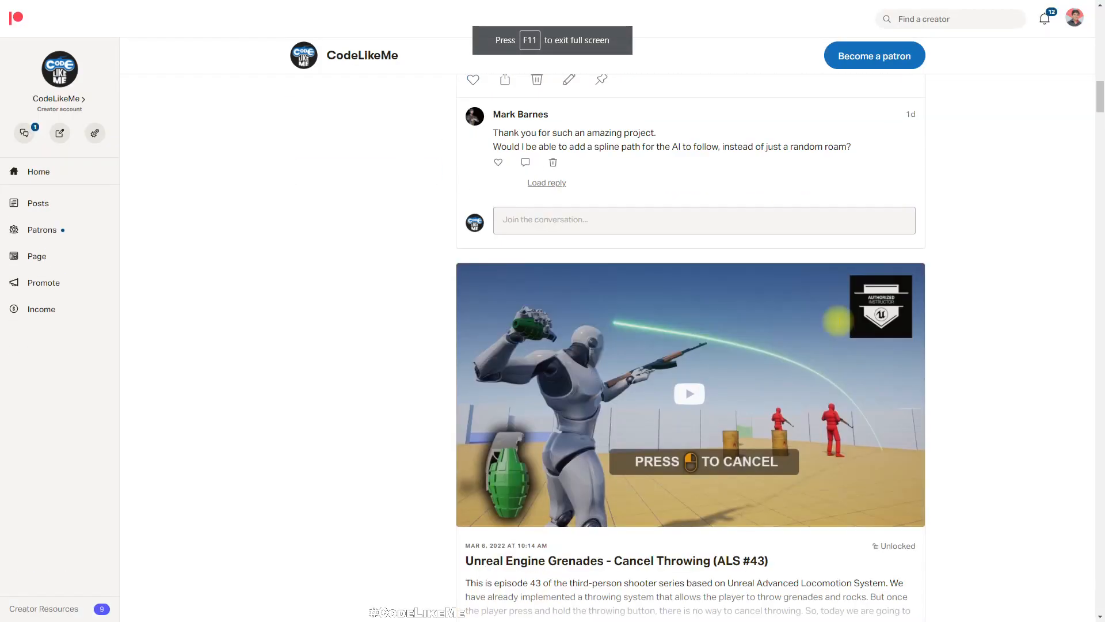
scroll(840, 326, down, 4)
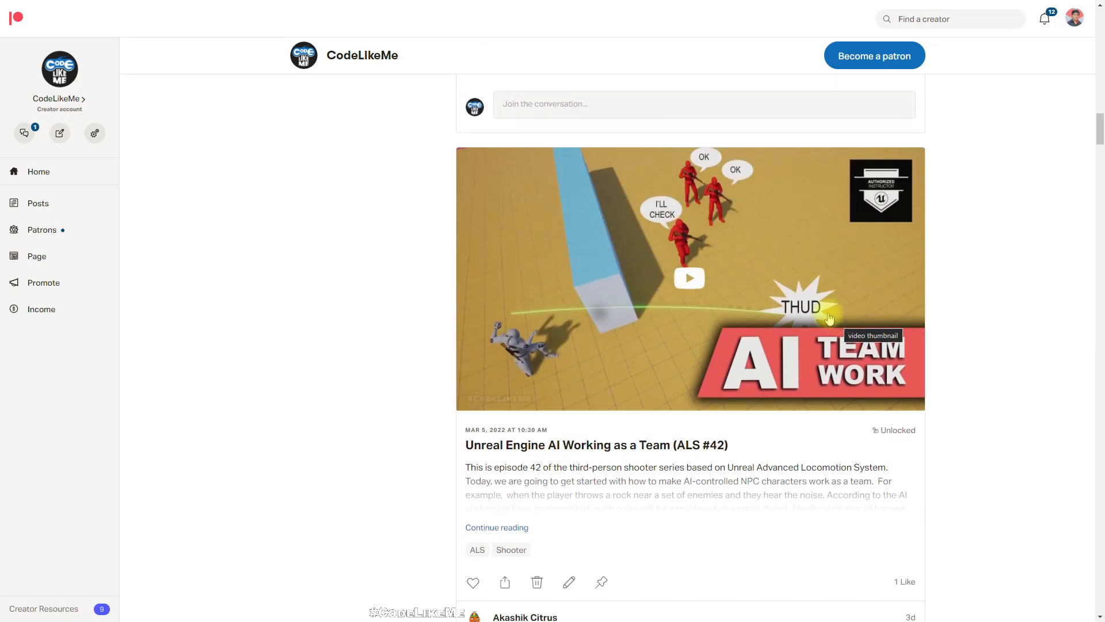
scroll(829, 311, down, 8)
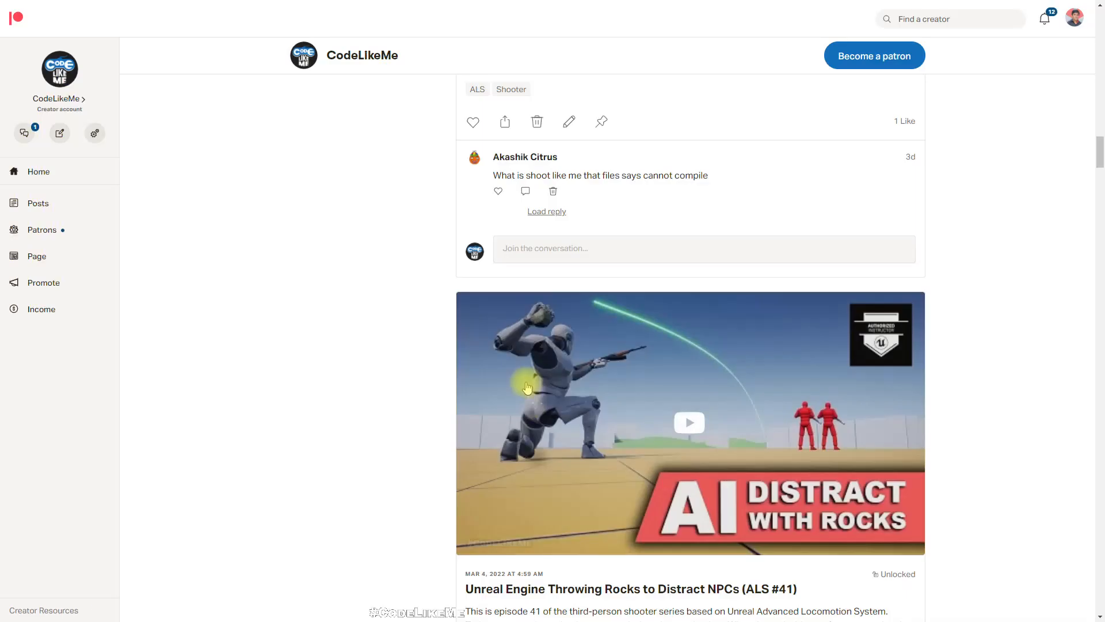
scroll(550, 378, down, 10)
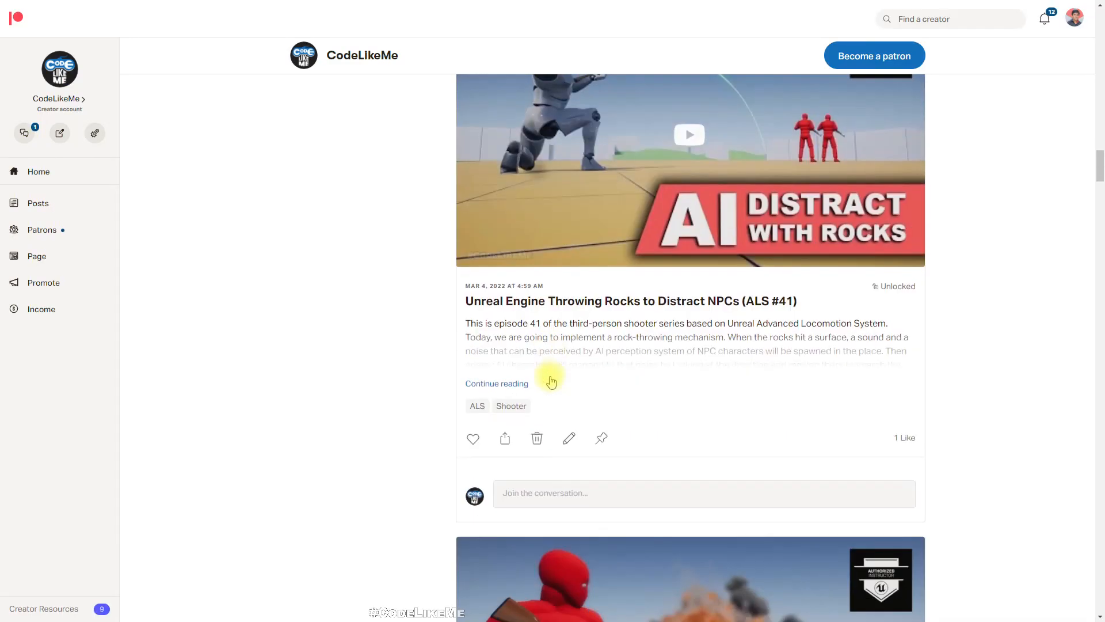
scroll(552, 377, down, 8)
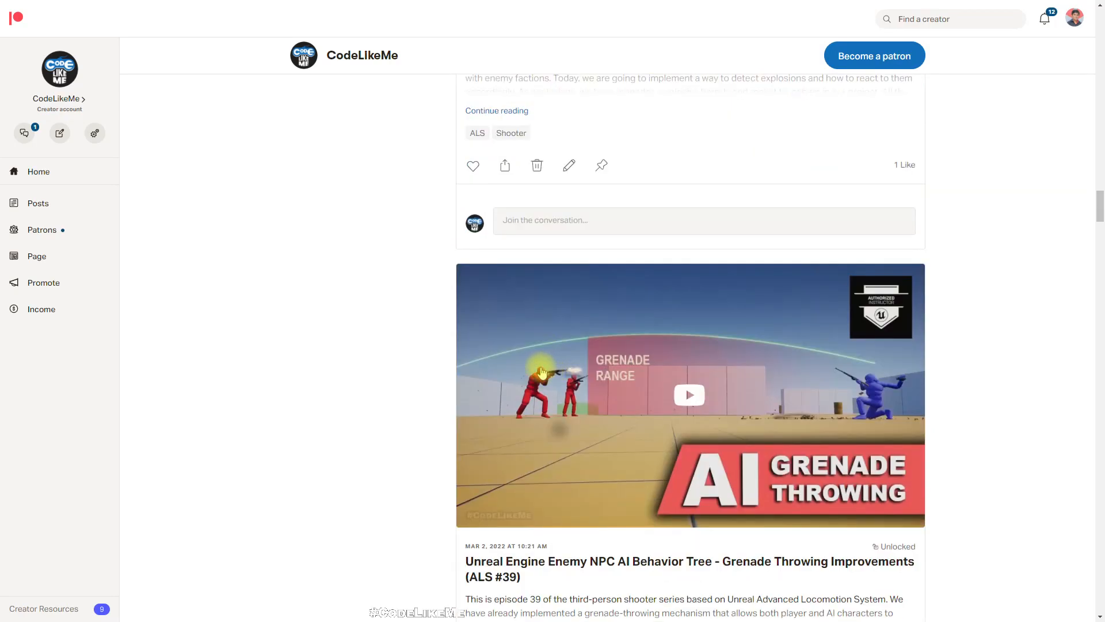
scroll(538, 368, down, 20)
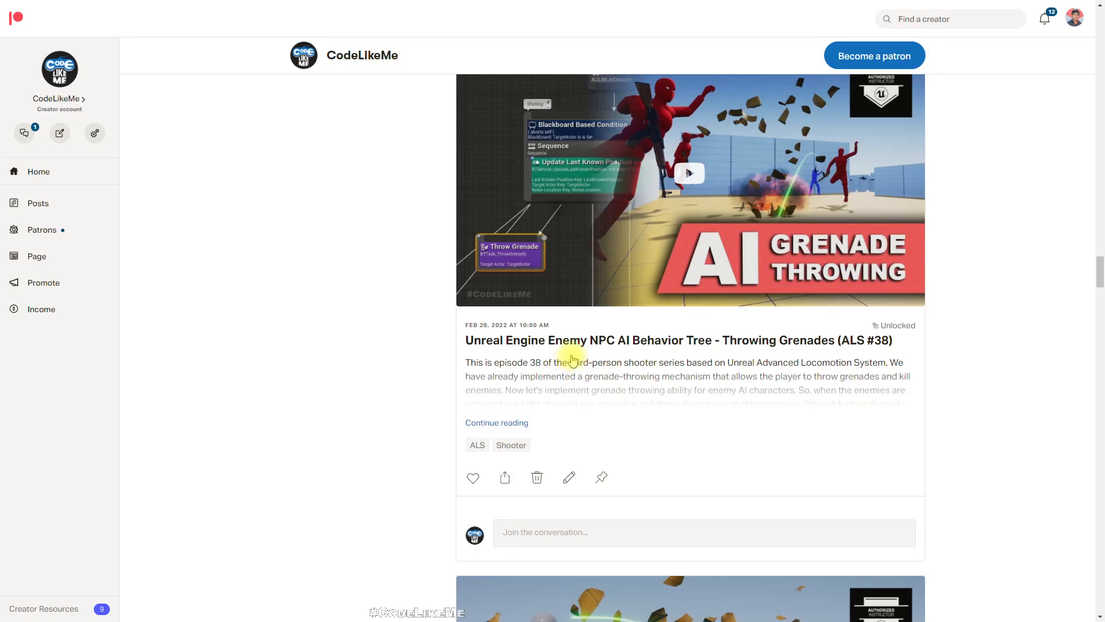
scroll(573, 360, down, 18)
scroll(629, 362, down, 20)
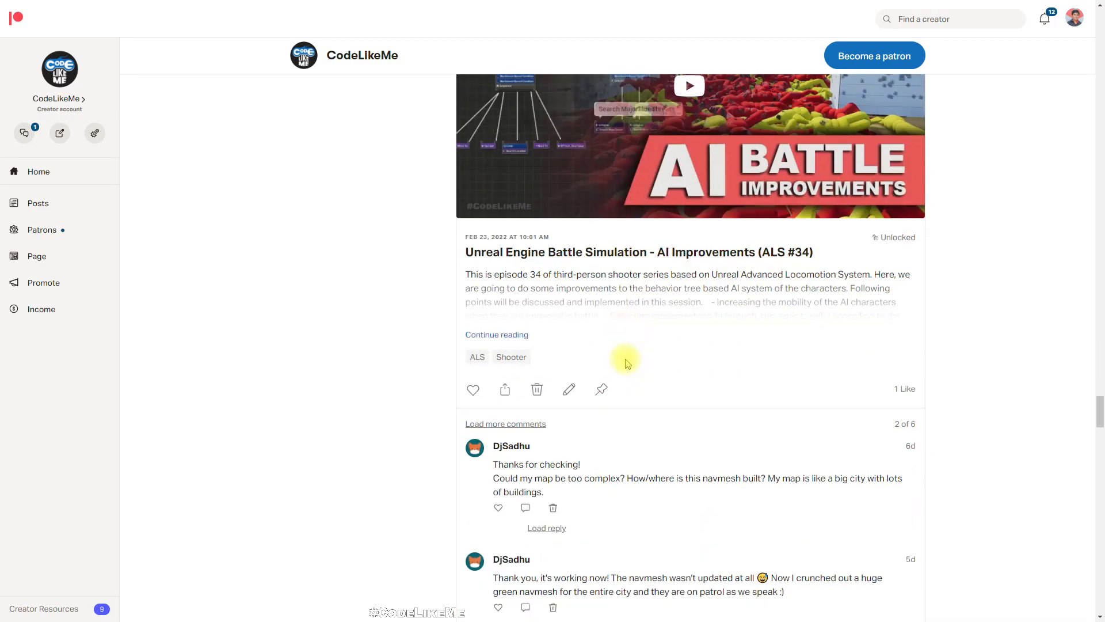
scroll(624, 364, down, 18)
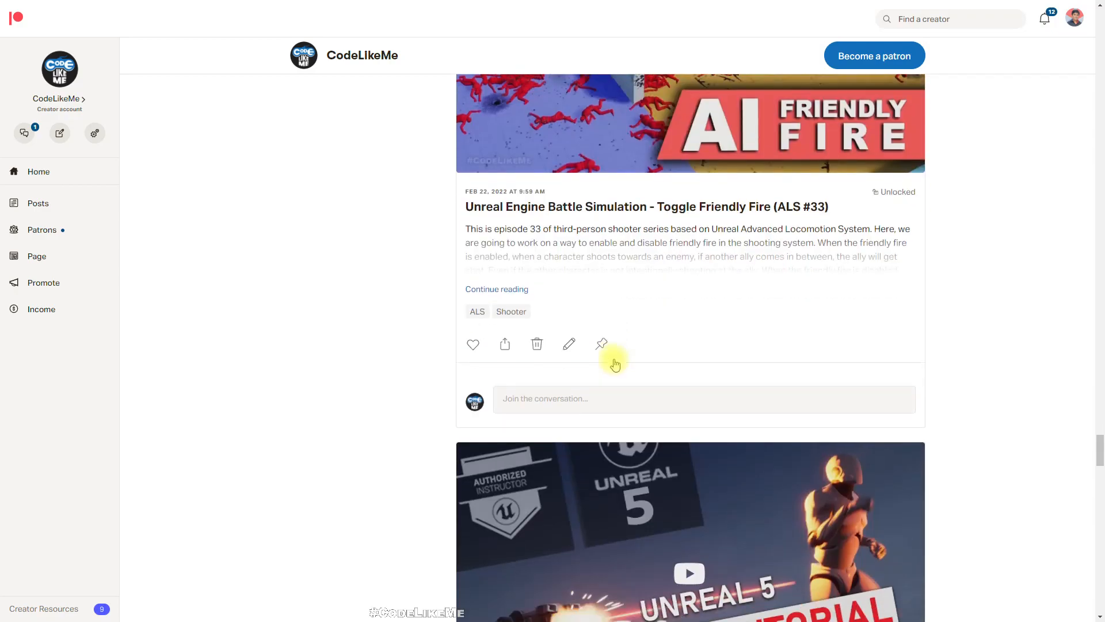
scroll(615, 364, down, 20)
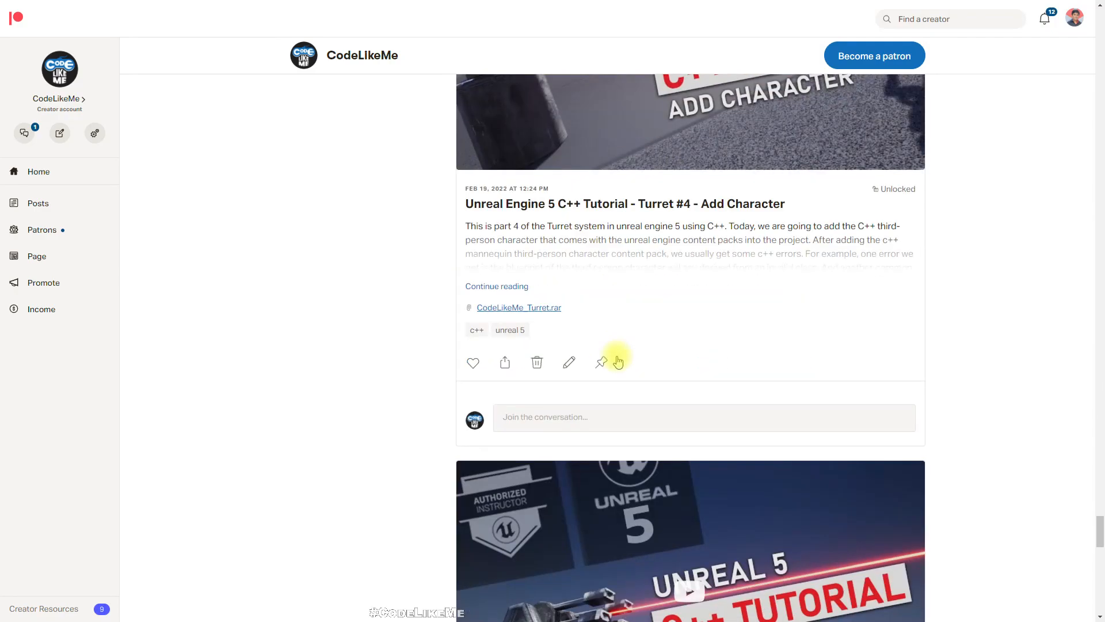